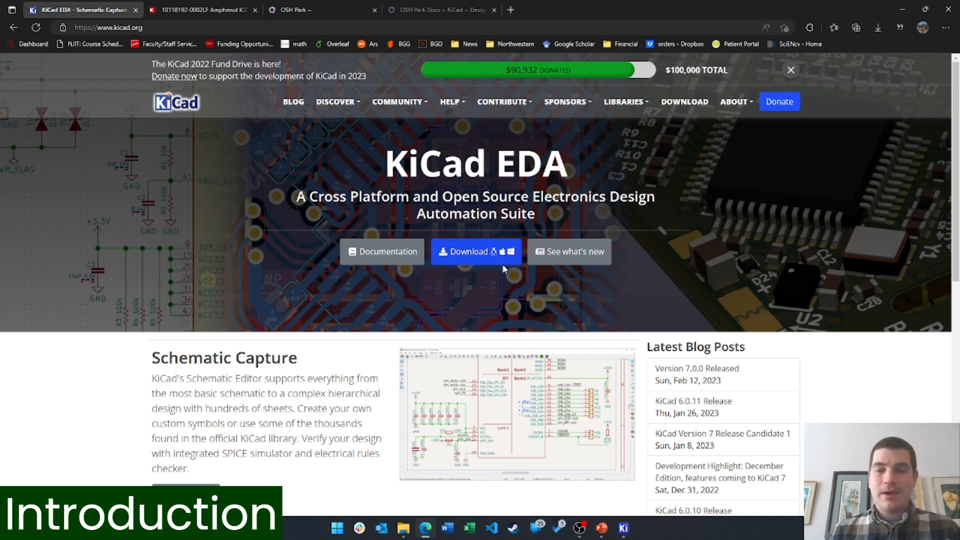
# Open KiCad's download page in Edge, then bring up the KiCad 7.0 project manager
pyautogui.click(481, 255)
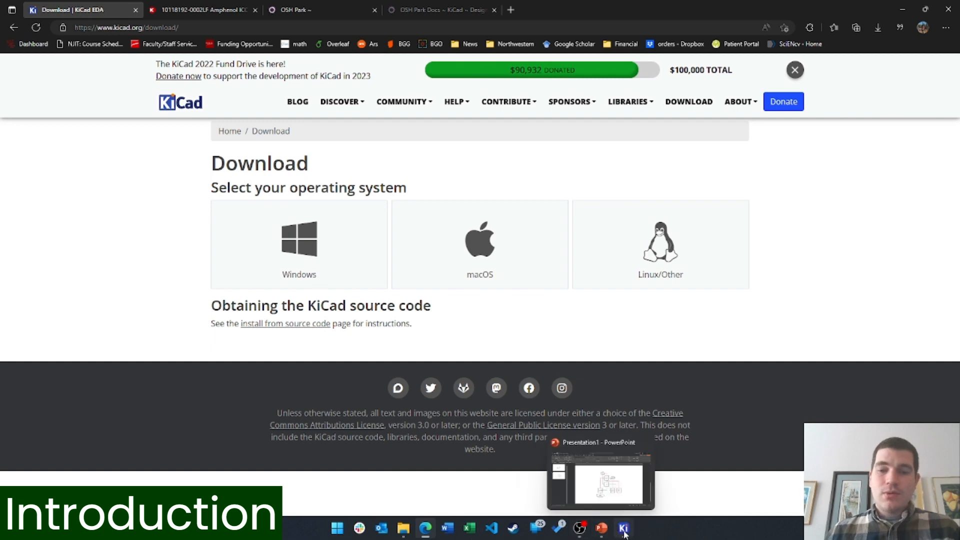
pyautogui.click(624, 528)
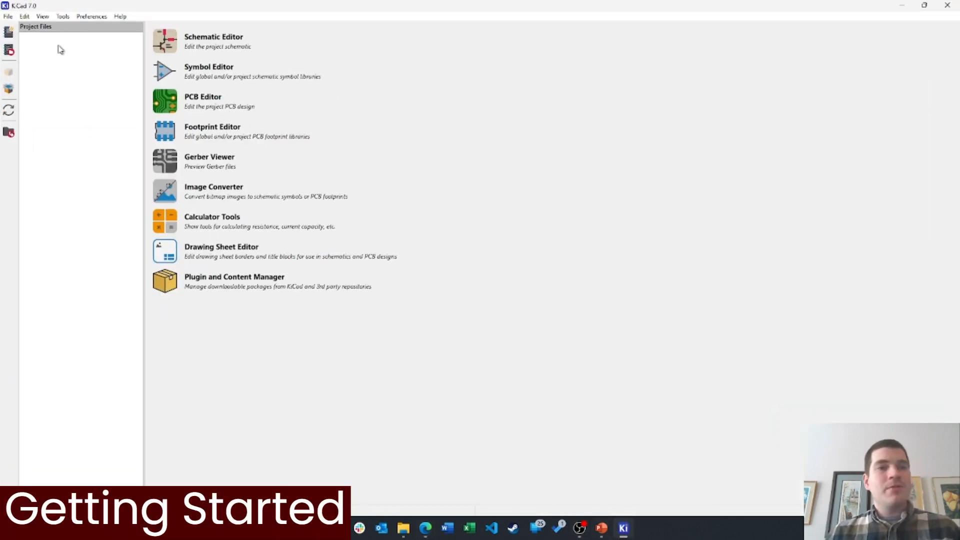
# Save a new project named Tutorial in the Simple_KiCad folder, creating its .kicad_pro, .kicad_pcb and .kicad_sch files
pyautogui.click(8, 16)
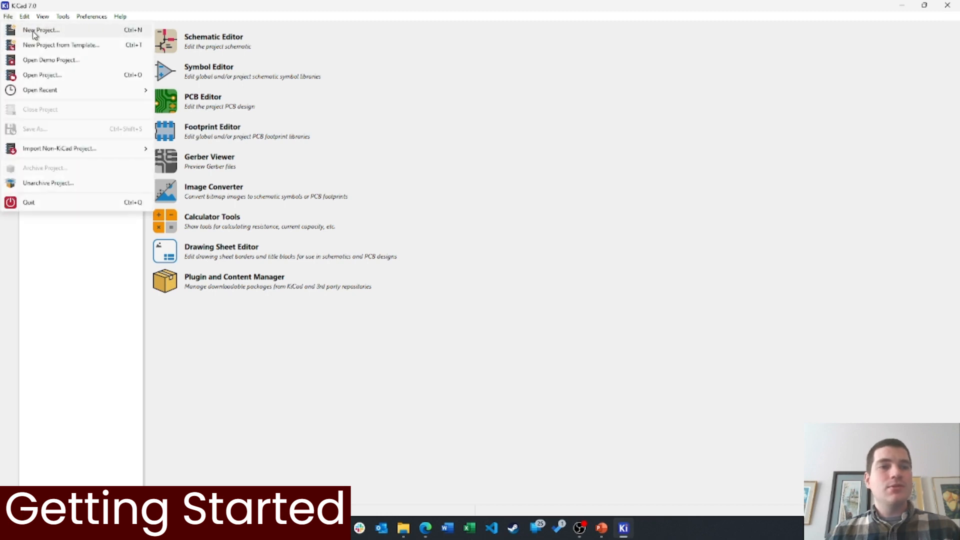
pyautogui.click(32, 31)
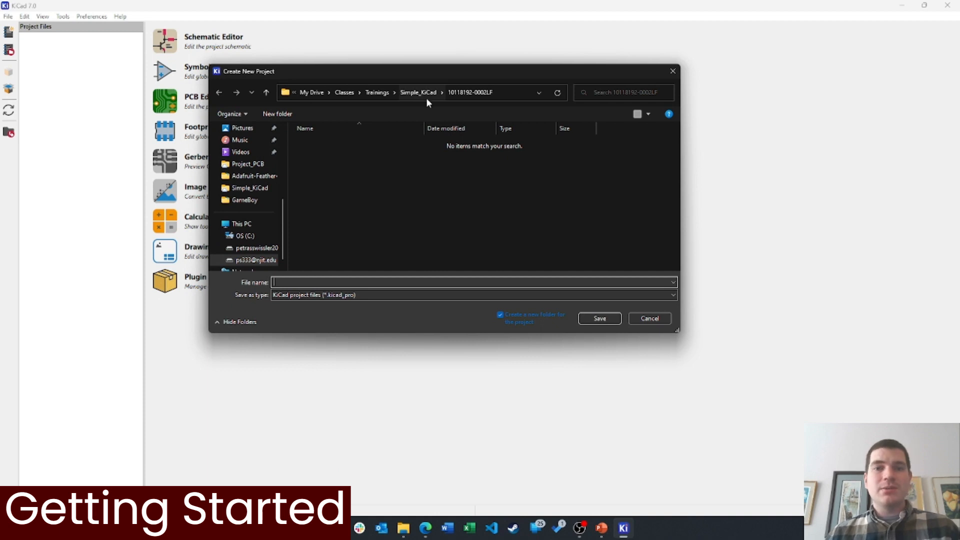
pyautogui.click(433, 93)
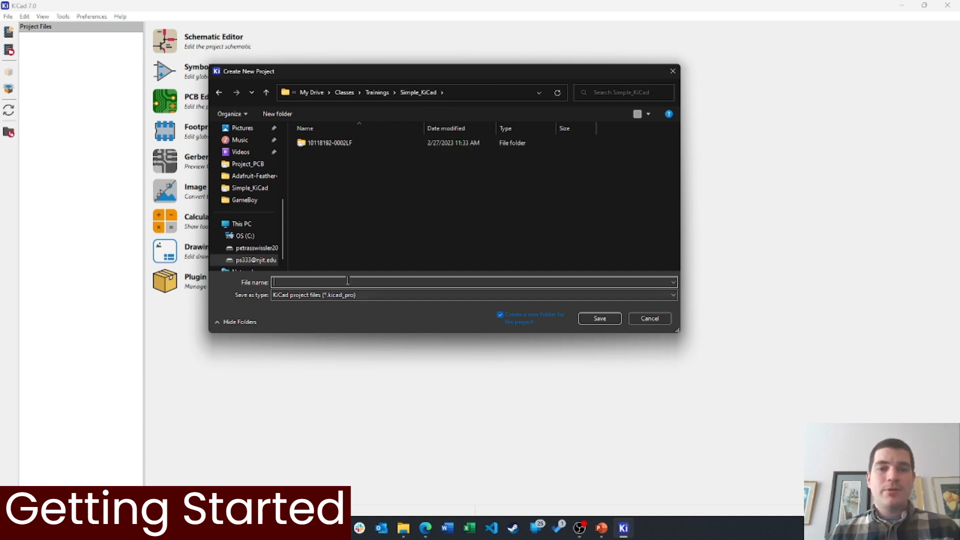
pyautogui.write('Tut')
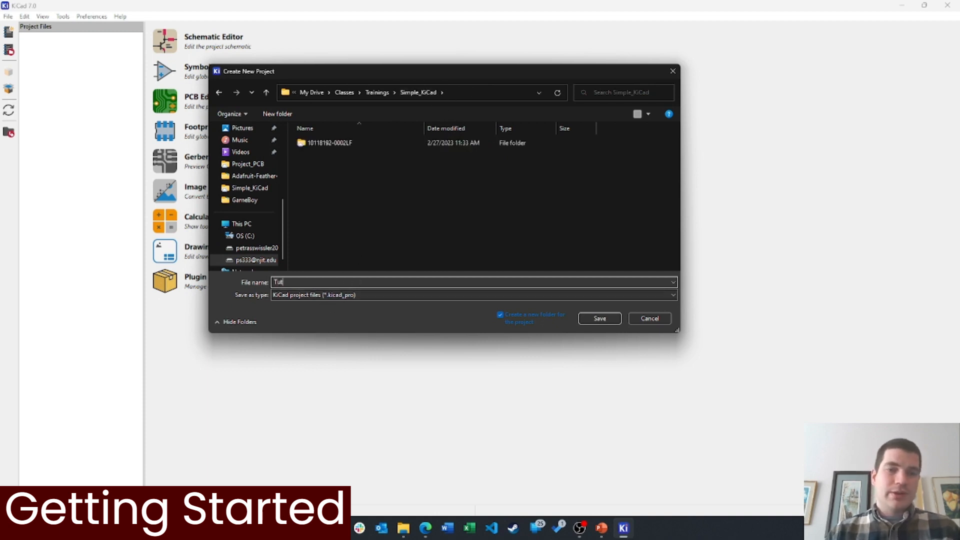
pyautogui.write('orial')
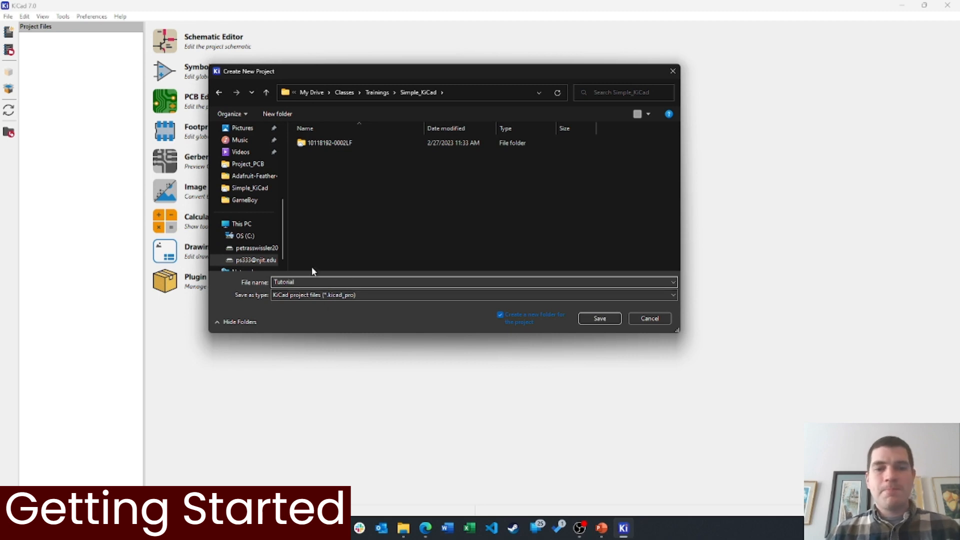
pyautogui.click(600, 318)
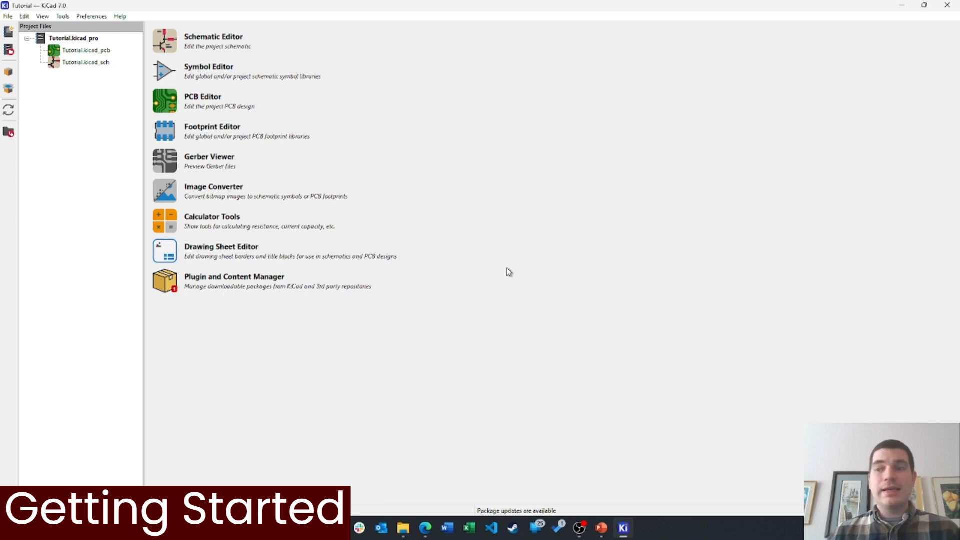
pyautogui.click(602, 529)
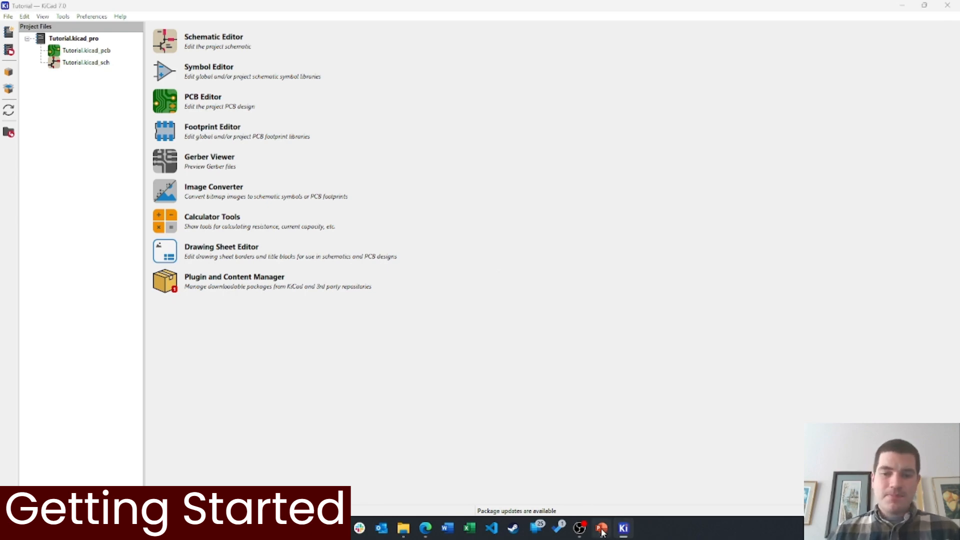
# Review the USB Plug–LEDs slide and the slide 2 block diagram, then minimize PowerPoint
pyautogui.click(75, 148)
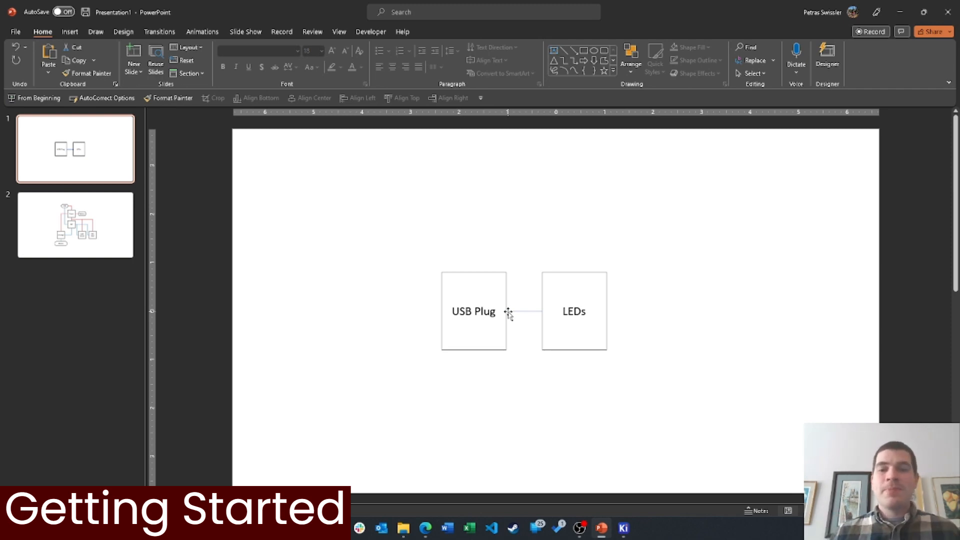
pyautogui.moveTo(701, 415); pyautogui.dragTo(376, 219)
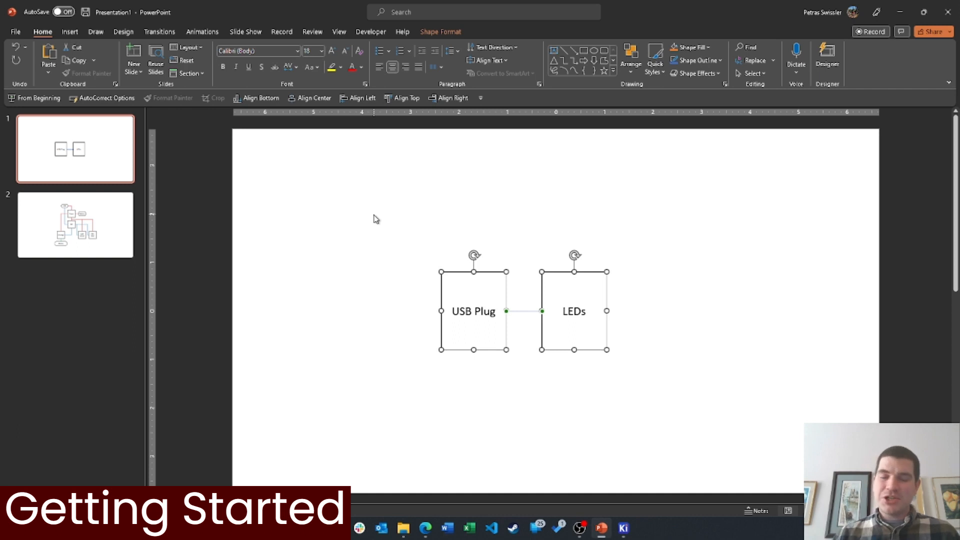
pyautogui.click(396, 200)
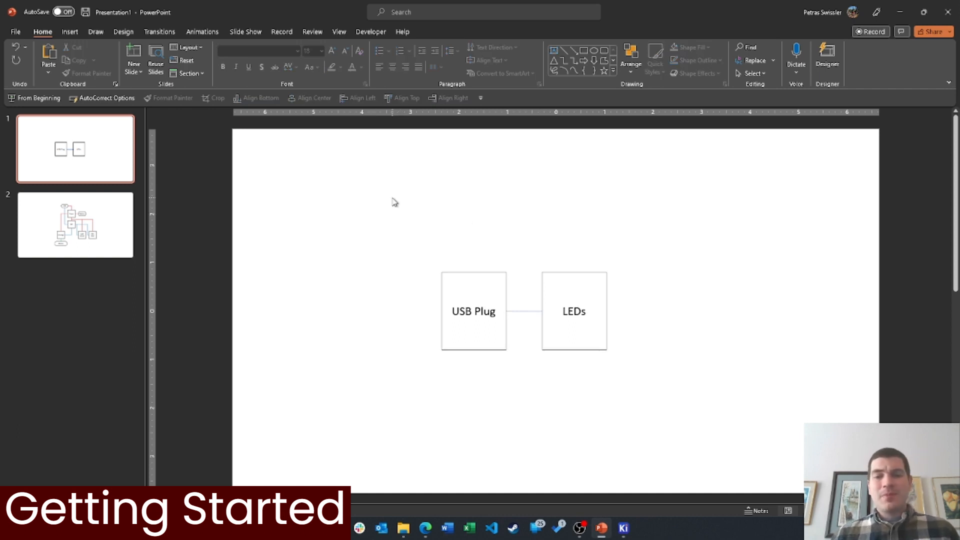
pyautogui.click(91, 229)
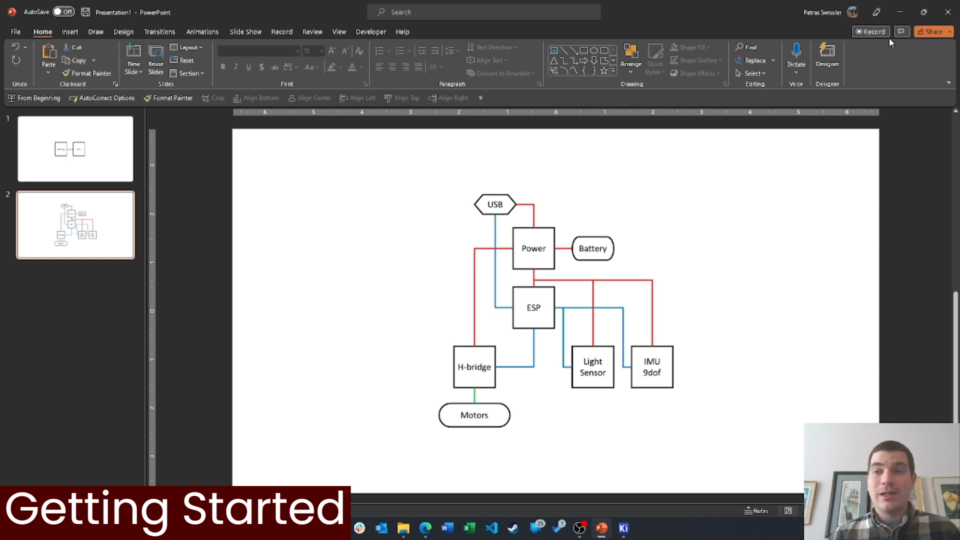
pyautogui.click(900, 11)
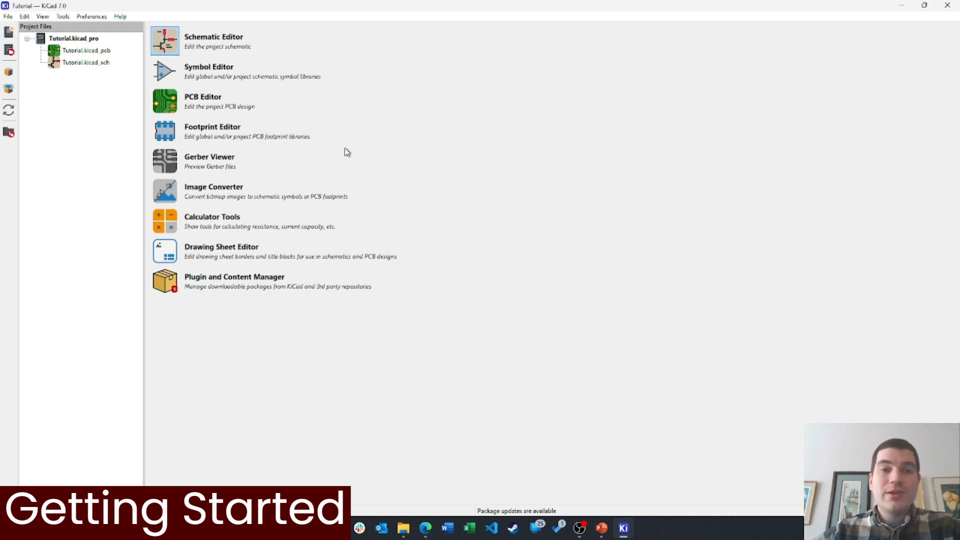
# Launch the Symbol Editor and expand the Amplifier_Buffer and Analog_Switch libraries
pyautogui.click(178, 77)
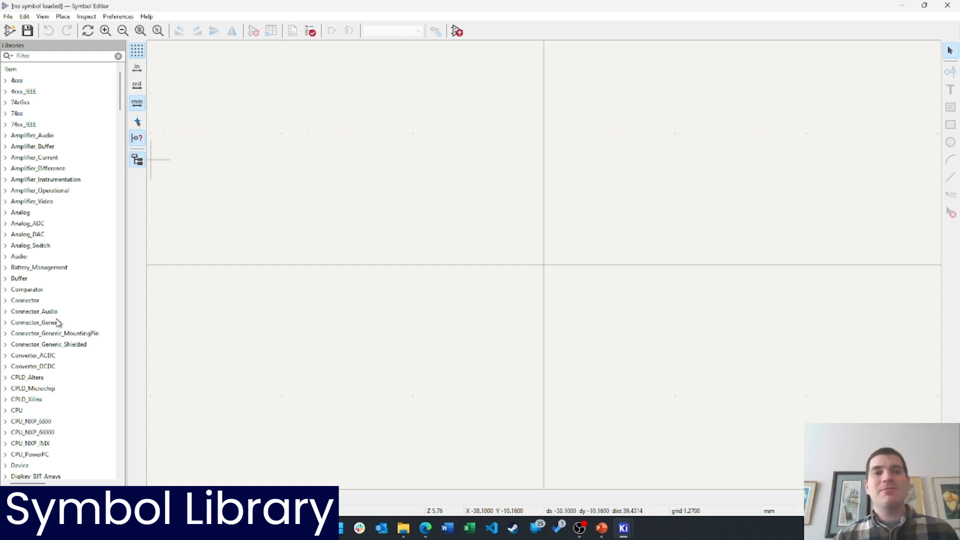
pyautogui.click(5, 147)
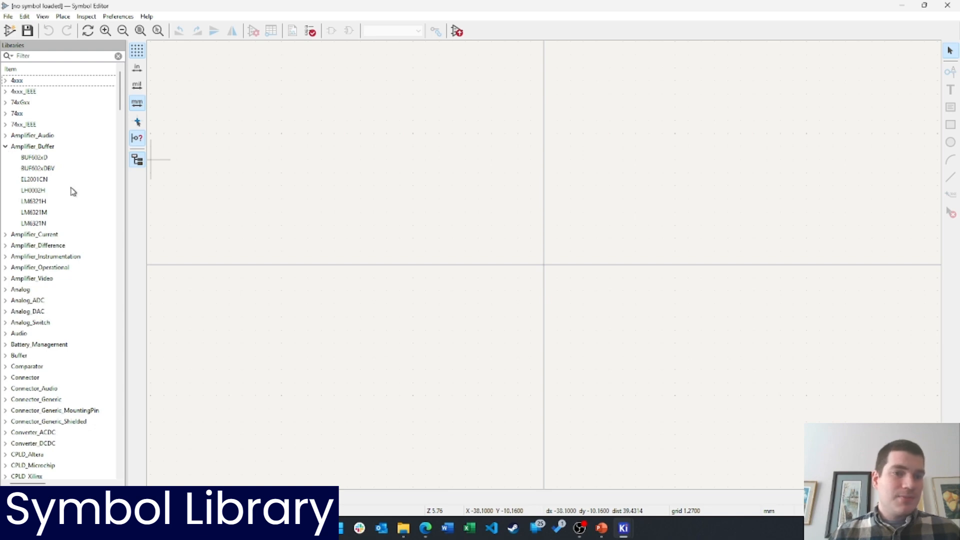
pyautogui.click(5, 322)
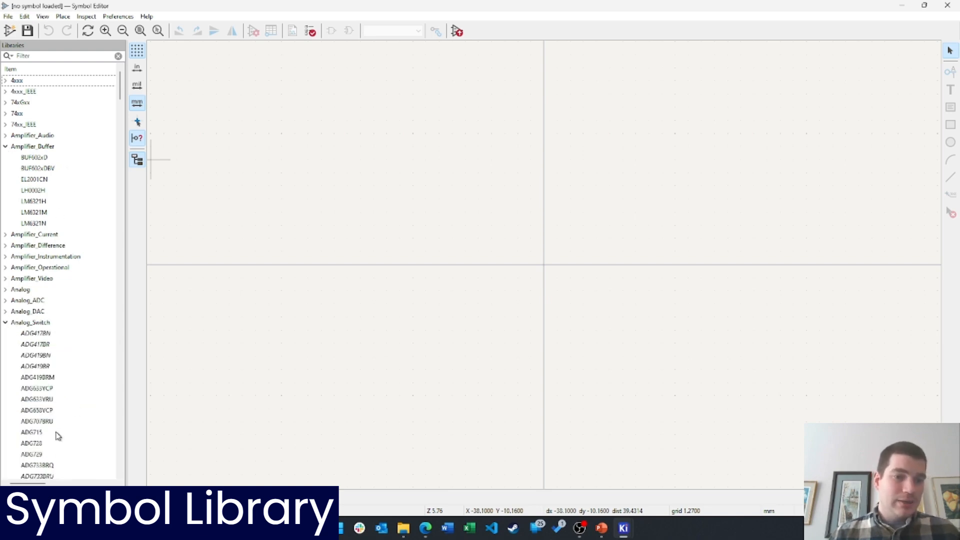
pyautogui.scroll(-20, 56, 435)
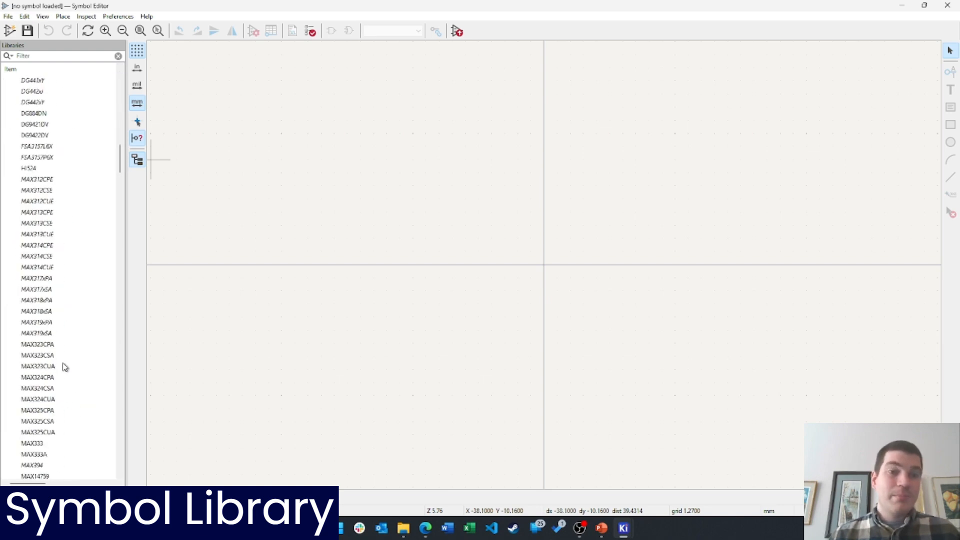
pyautogui.scroll(20, 63, 368)
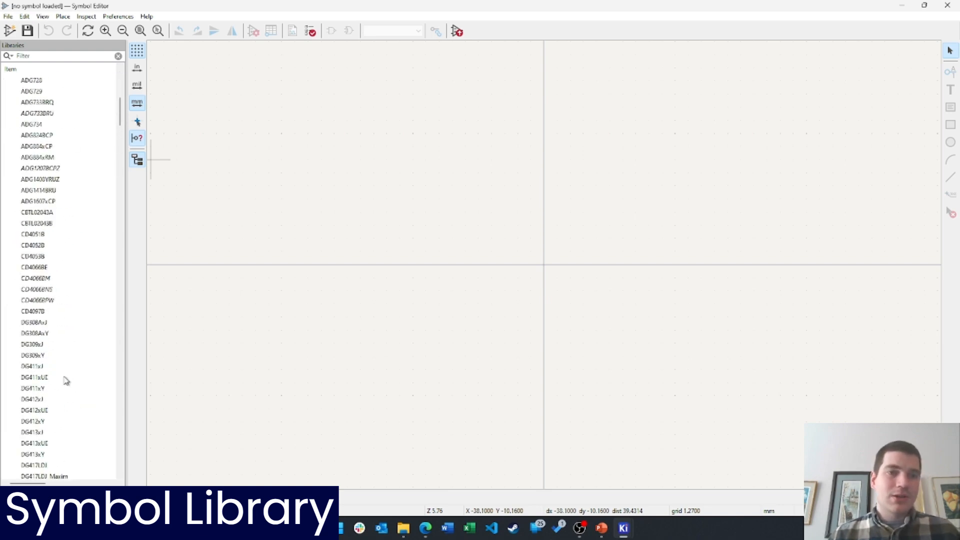
# Create a new project symbol library named tutorial_lib
pyautogui.click(9, 17)
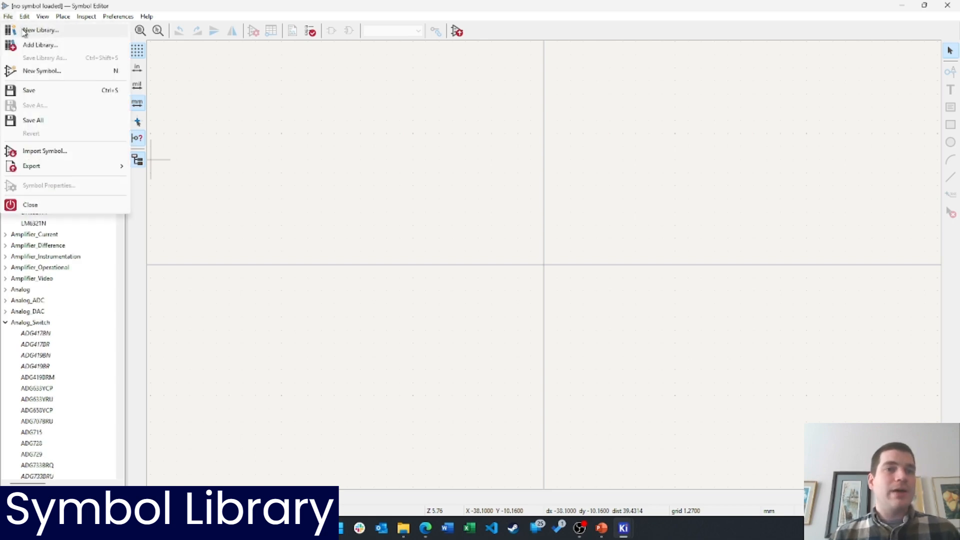
pyautogui.click(24, 30)
pyautogui.click(435, 262)
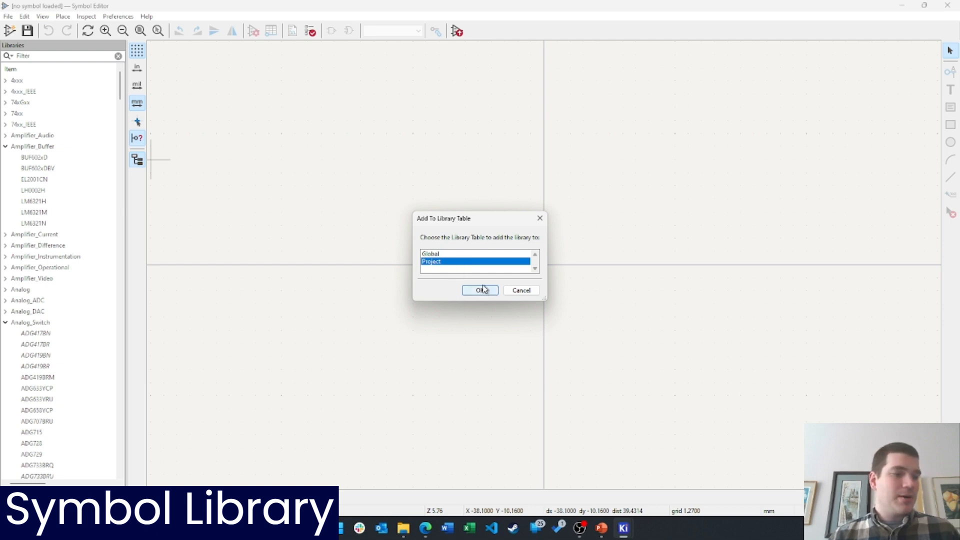
pyautogui.click(481, 290)
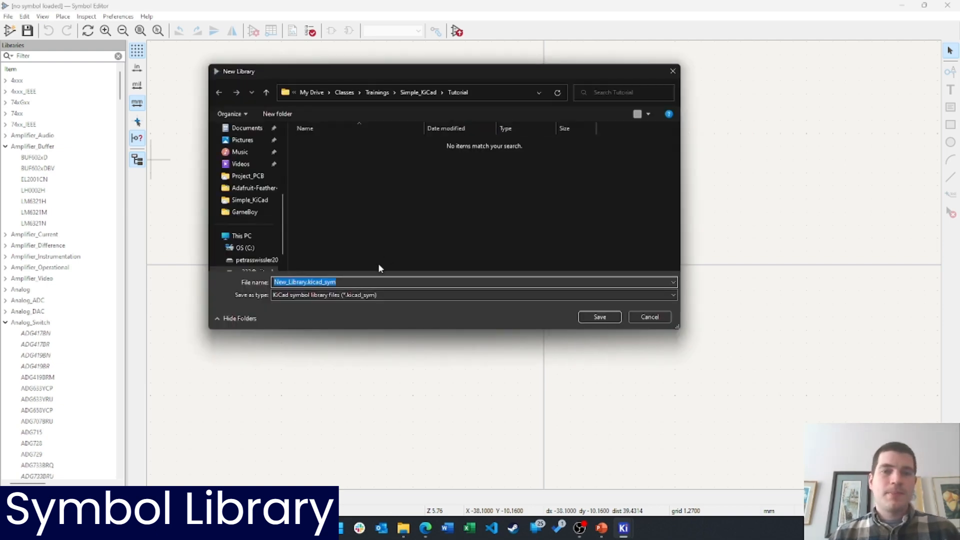
pyautogui.write('turo')
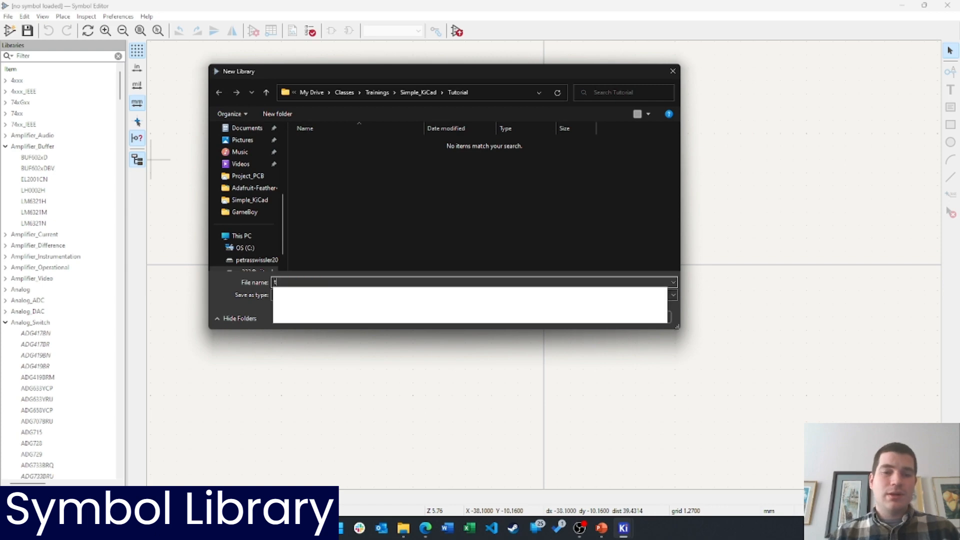
pyautogui.press('BackSpace')
pyautogui.press('BackSpace')
pyautogui.write('torial_l')
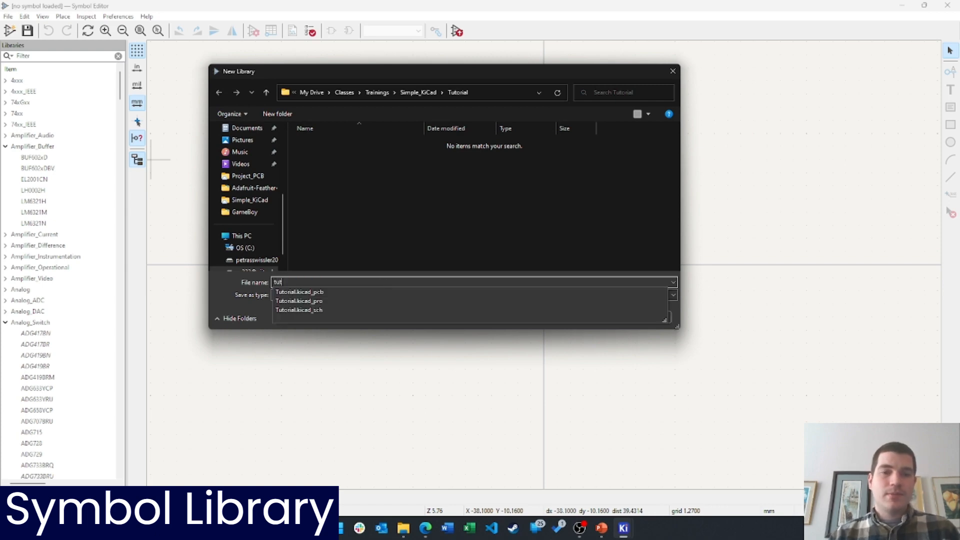
pyautogui.write('ib')
pyautogui.press('Return')
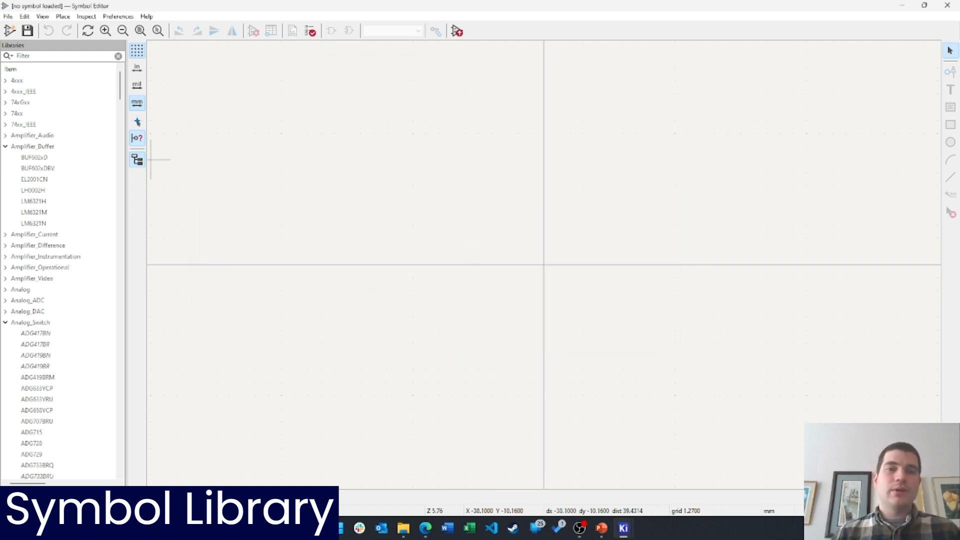
# Check tutorial_lib's options, then switch to the Simple_KiCad File Explorer window
pyautogui.scroll(-1, 31, 469)
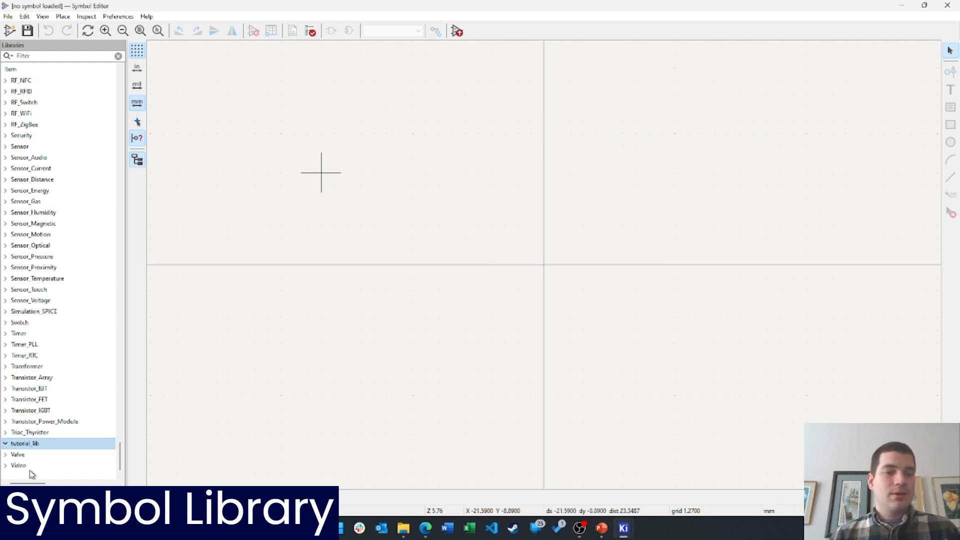
pyautogui.rightClick(20, 444)
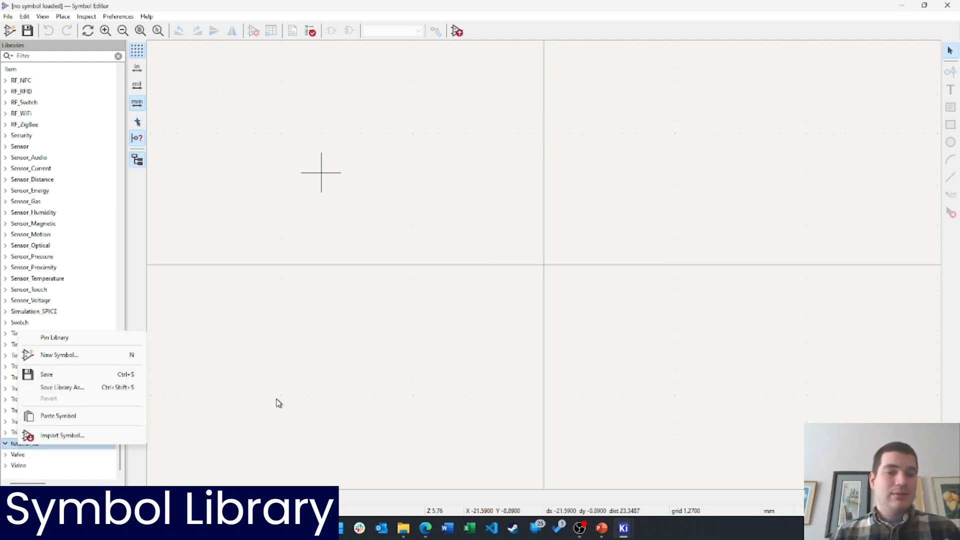
pyautogui.click(264, 410)
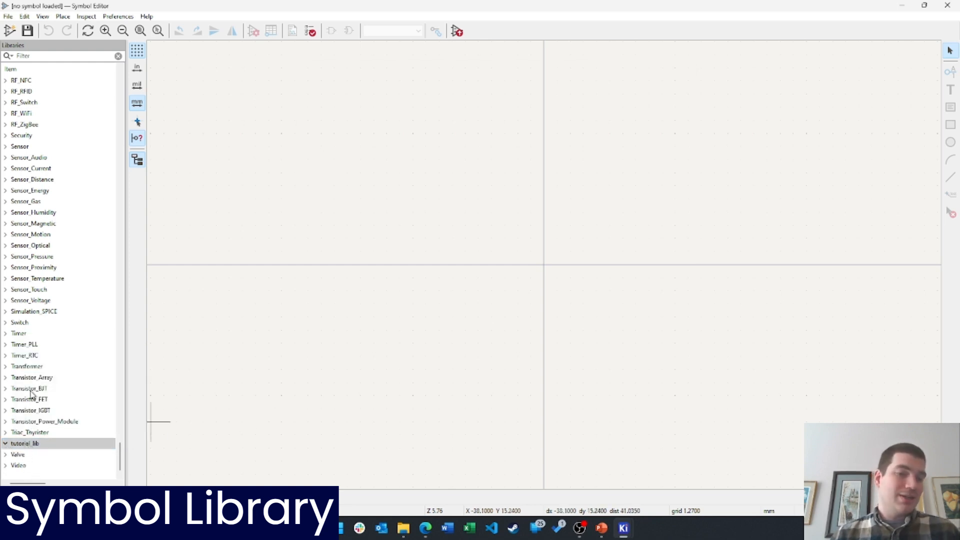
pyautogui.rightClick(29, 444)
pyautogui.click(279, 404)
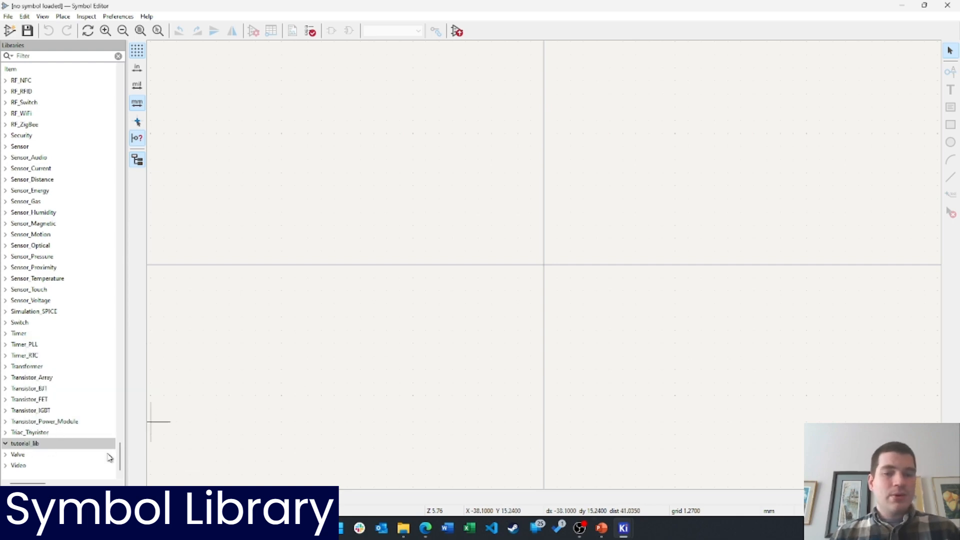
pyautogui.click(409, 533)
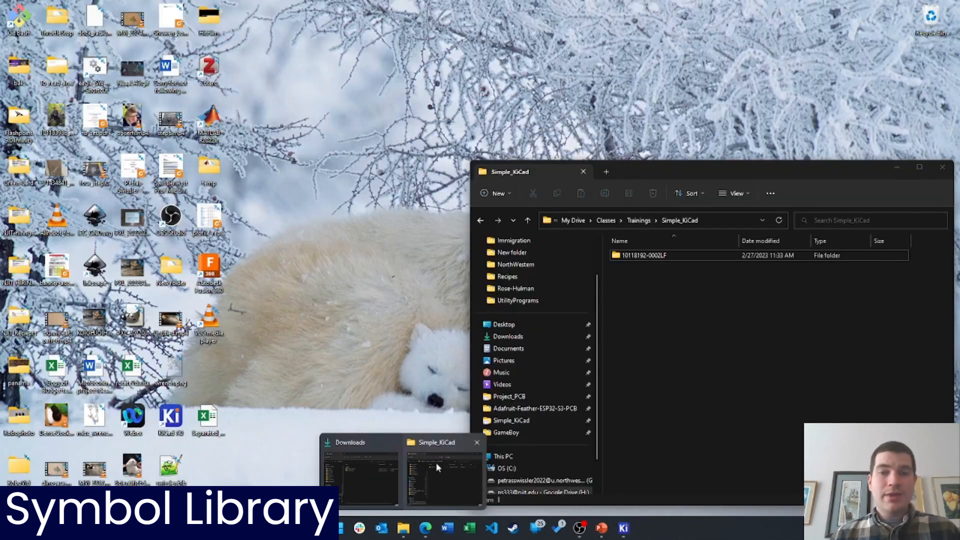
# Delete tutorial_lib.kicad_sym from the Tutorial folder and return to the Symbol Editor
pyautogui.click(438, 462)
pyautogui.doubleClick(642, 266)
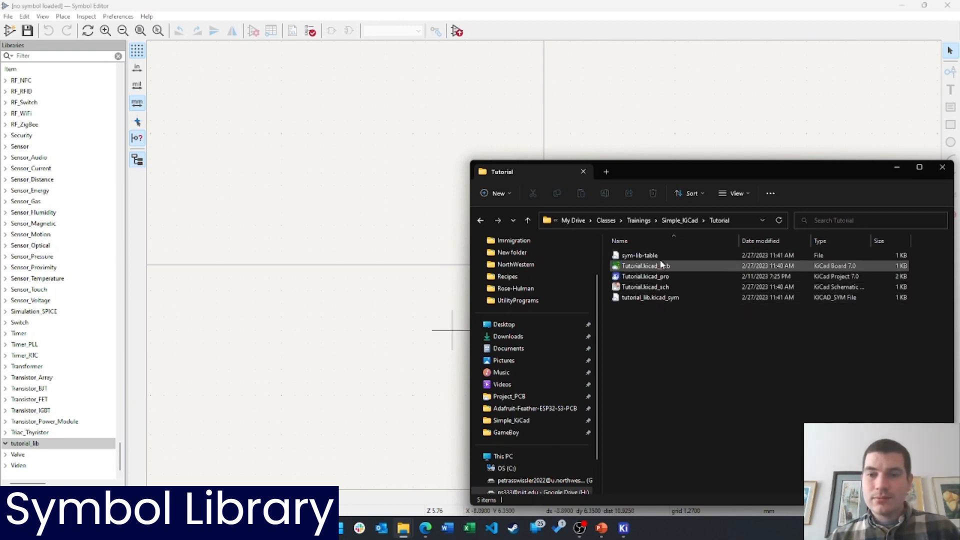
pyautogui.click(657, 299)
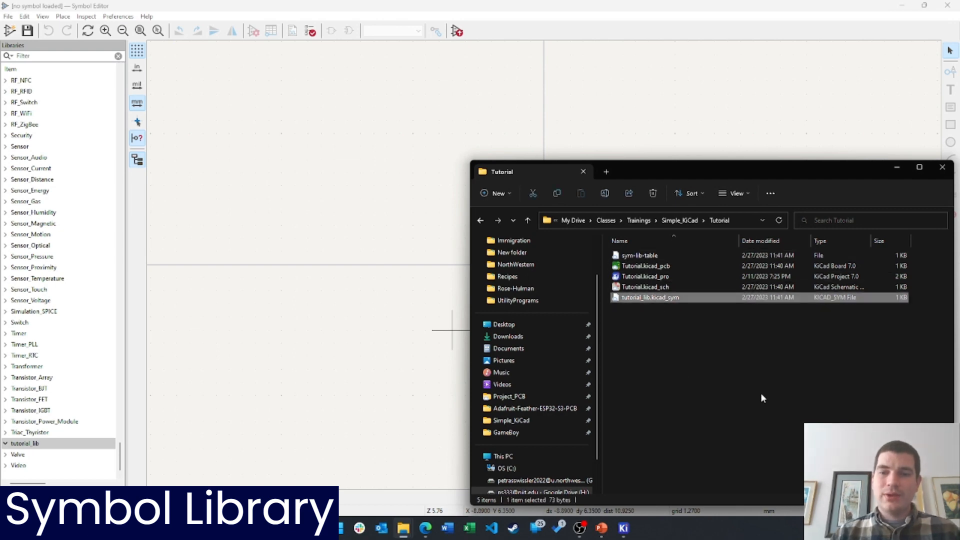
pyautogui.press('Delete')
pyautogui.click(334, 294)
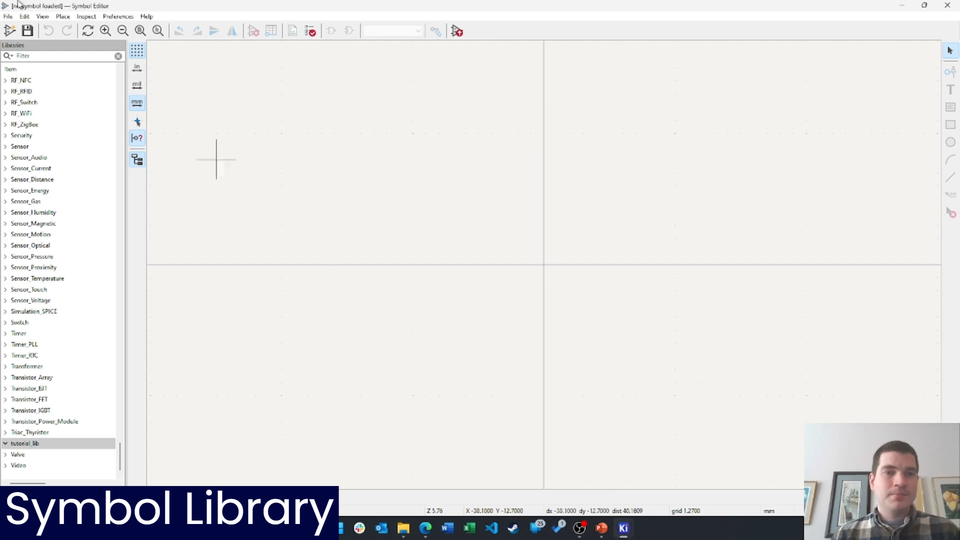
# Add a second project library, _torial_lib, saved in the Tutorial folder
pyautogui.click(8, 16)
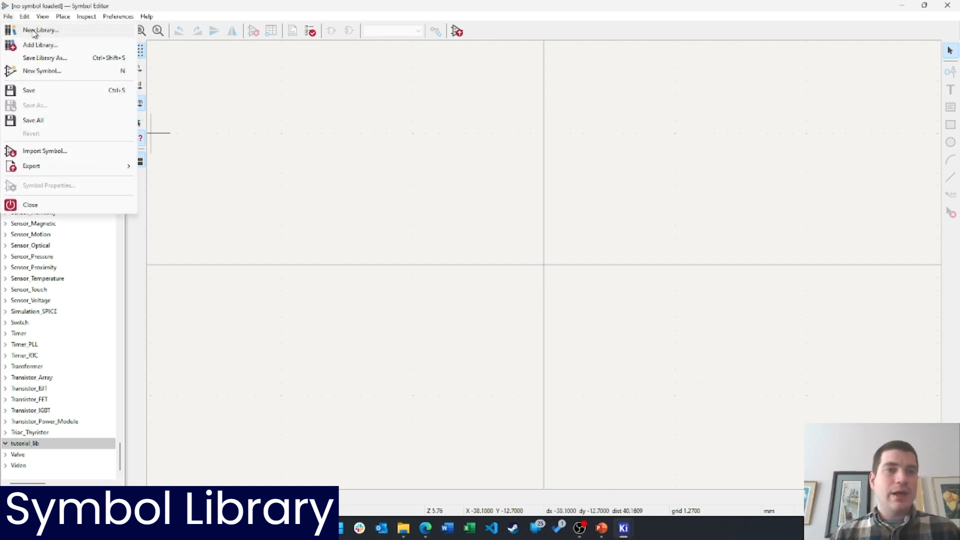
pyautogui.click(34, 30)
pyautogui.click(433, 262)
pyautogui.click(488, 289)
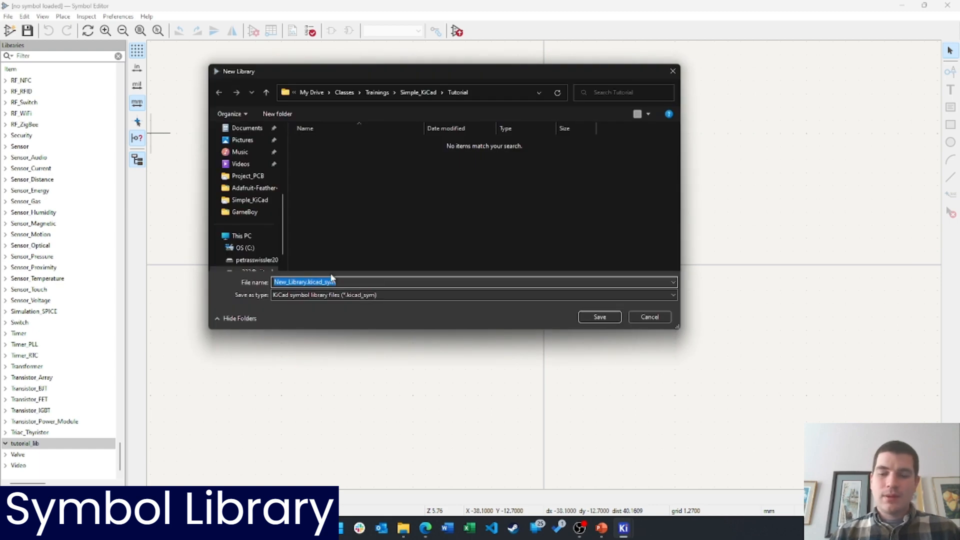
pyautogui.press('BackSpace')
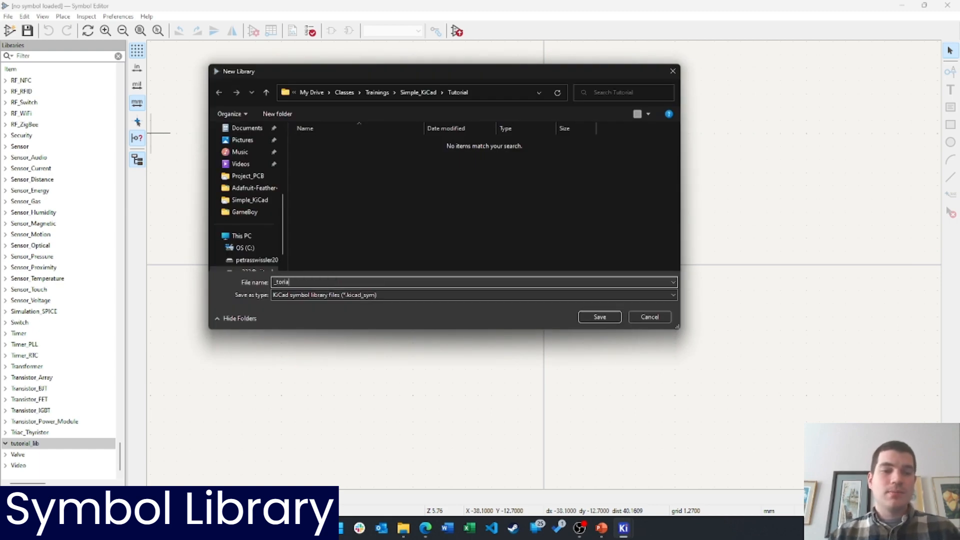
pyautogui.click(599, 317)
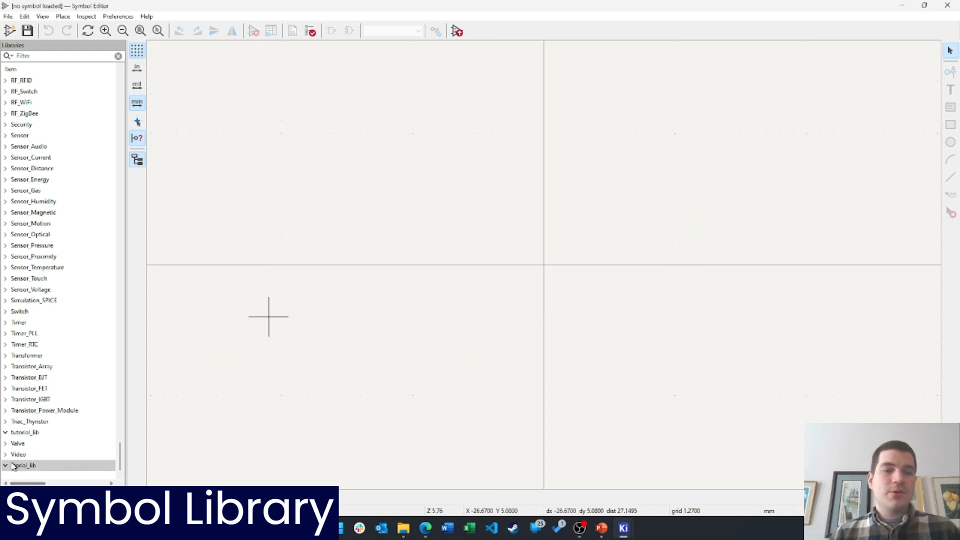
pyautogui.click(26, 433)
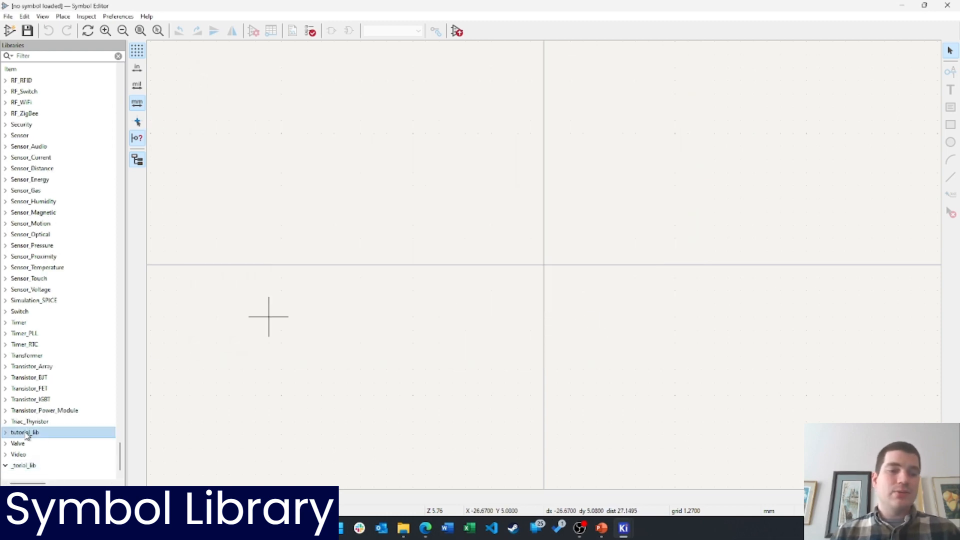
pyautogui.click(25, 465)
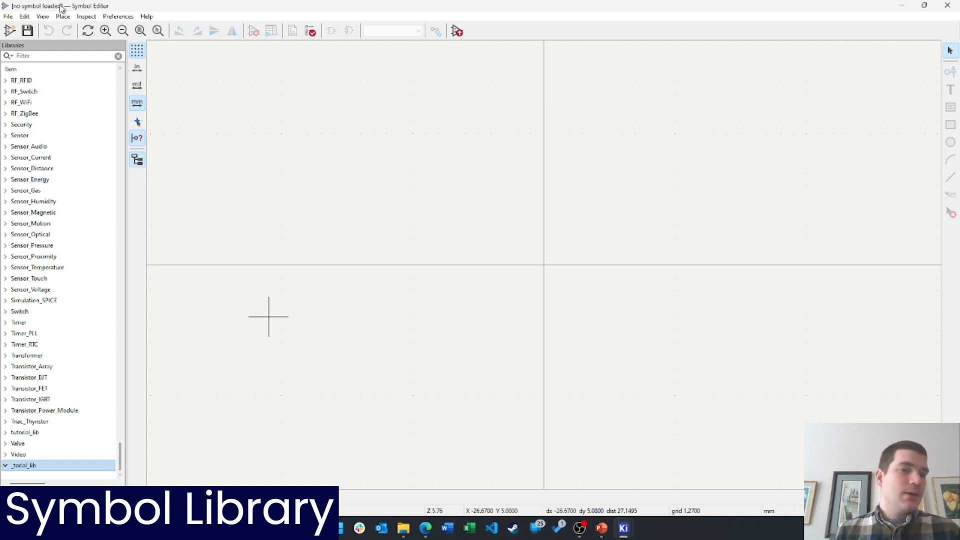
# Filter the libraries for LED and open the Device LED symbol
pyautogui.click(55, 58)
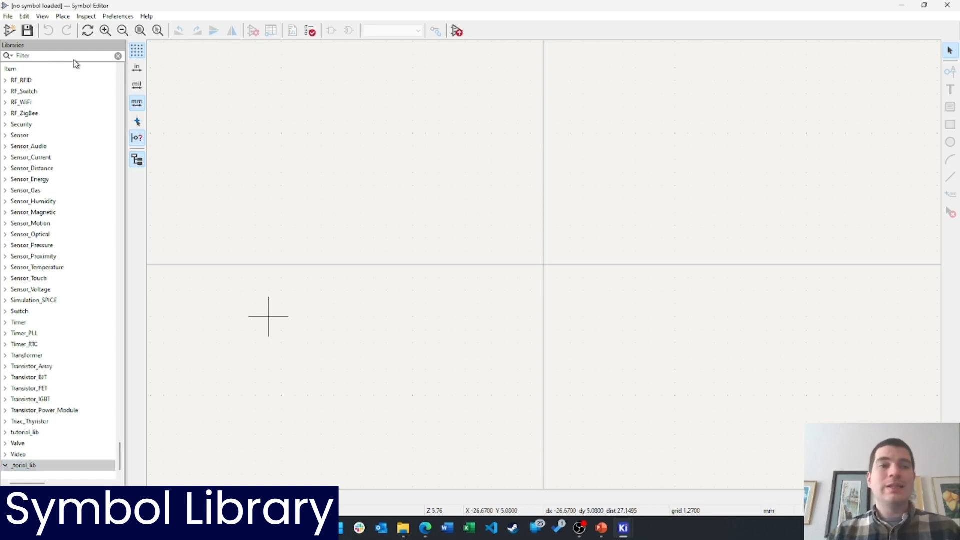
pyautogui.write('LE')
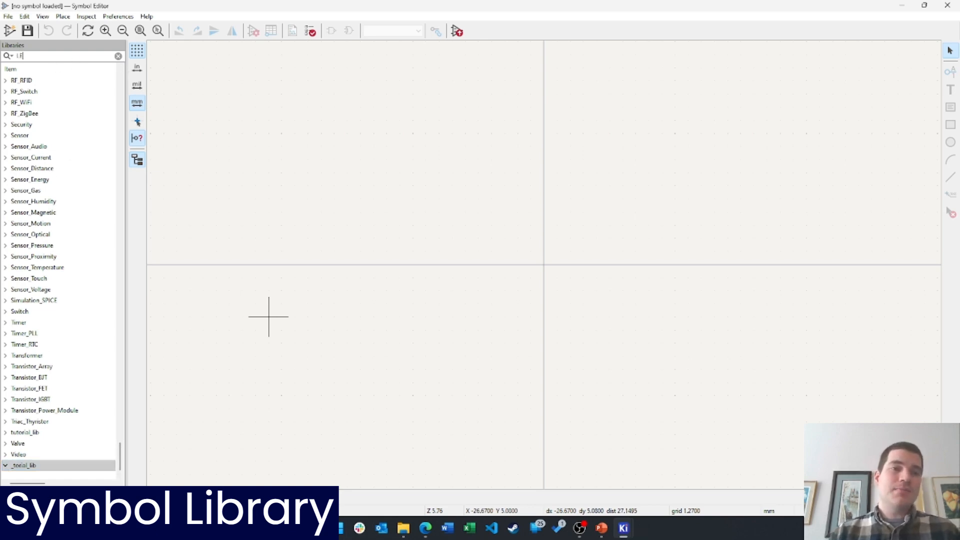
pyautogui.write('D')
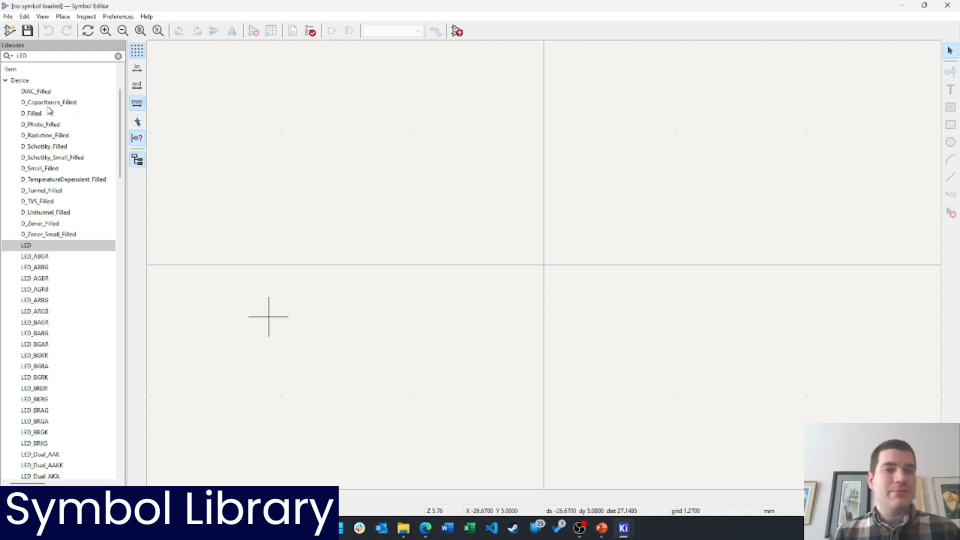
pyautogui.doubleClick(29, 246)
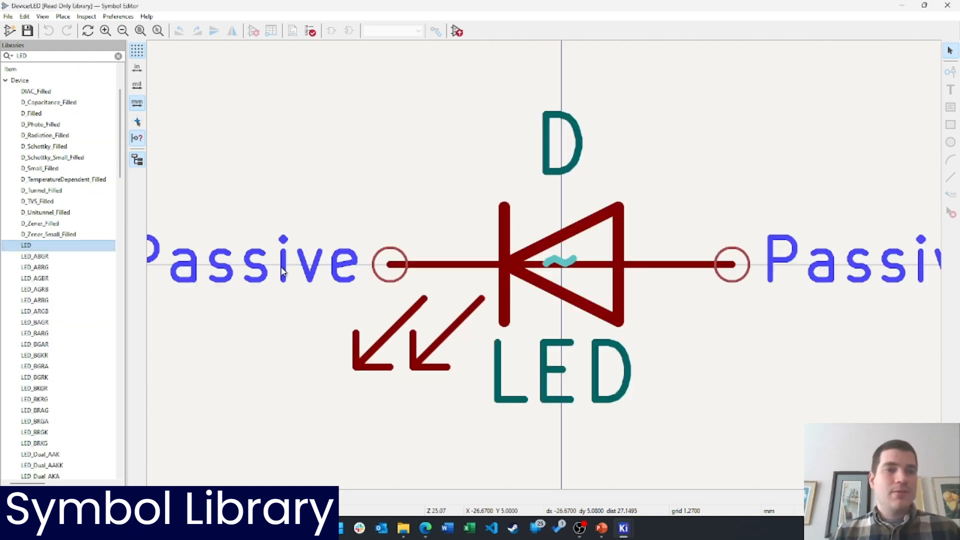
pyautogui.moveTo(593, 237); pyautogui.dragTo(547, 260, button='middle')
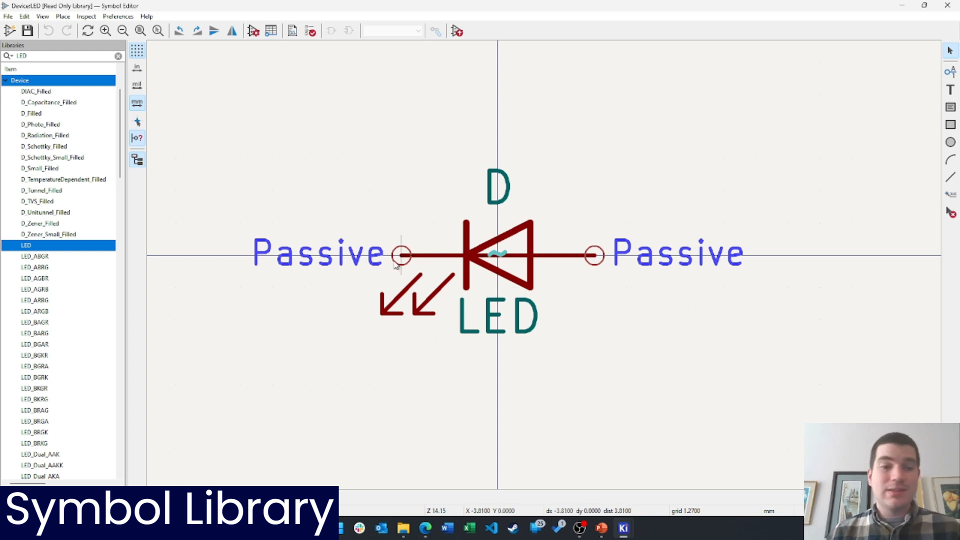
# Copy the LED symbol and paste it into _torial_lib
pyautogui.rightClick(35, 250)
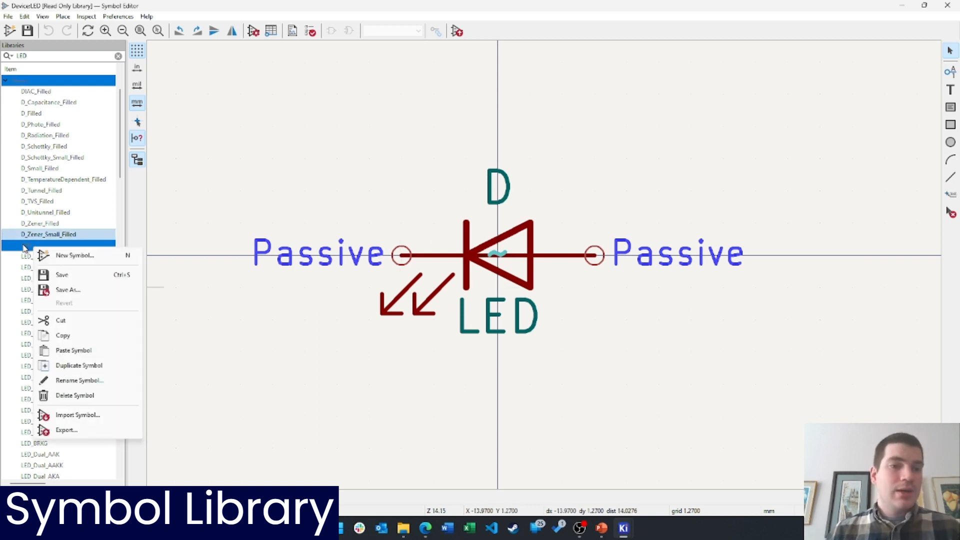
pyautogui.rightClick(24, 249)
pyautogui.rightClick(24, 246)
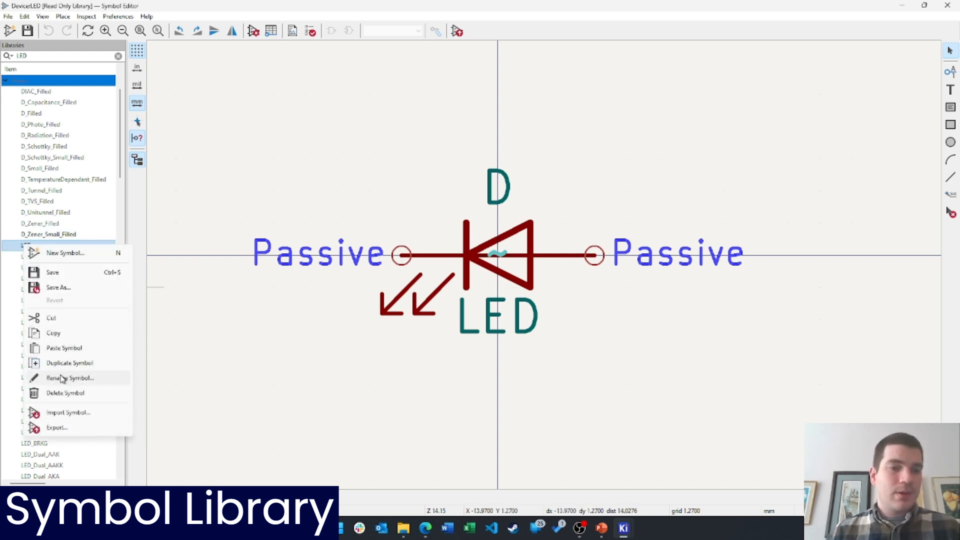
pyautogui.click(52, 332)
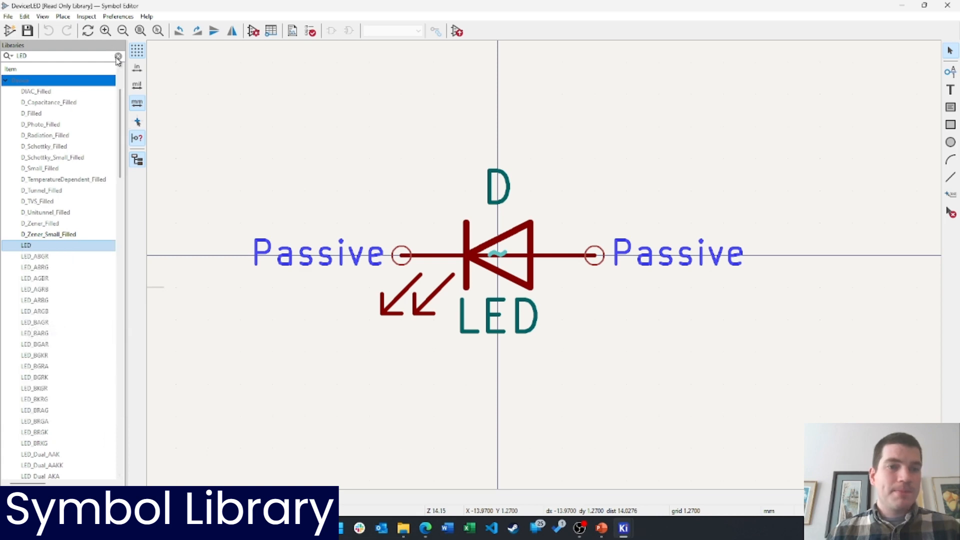
pyautogui.click(118, 56)
pyautogui.scroll(-15, 100, 392)
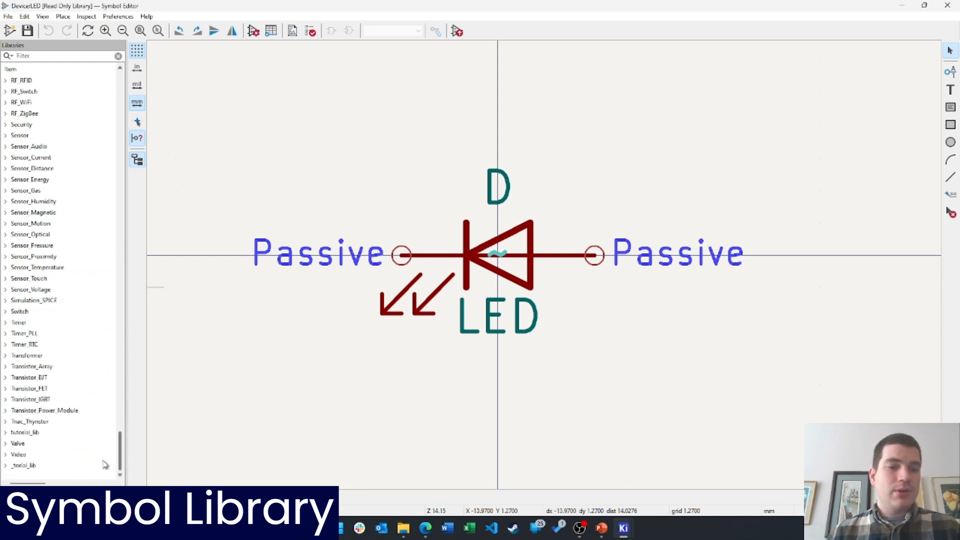
pyautogui.rightClick(23, 465)
pyautogui.click(84, 439)
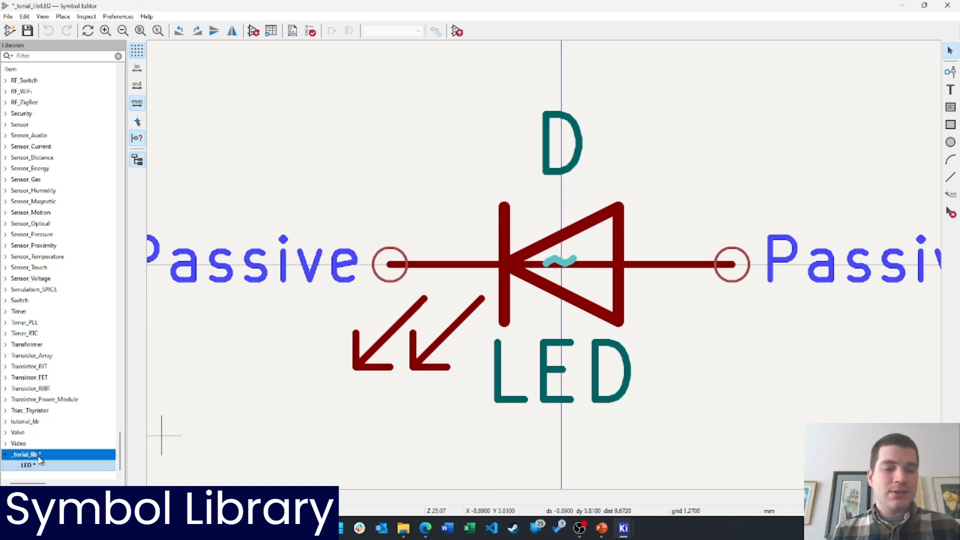
# Save _torial_lib, then search for resistor and view the R and R_US symbols
pyautogui.hotkey('ctrl', 's')
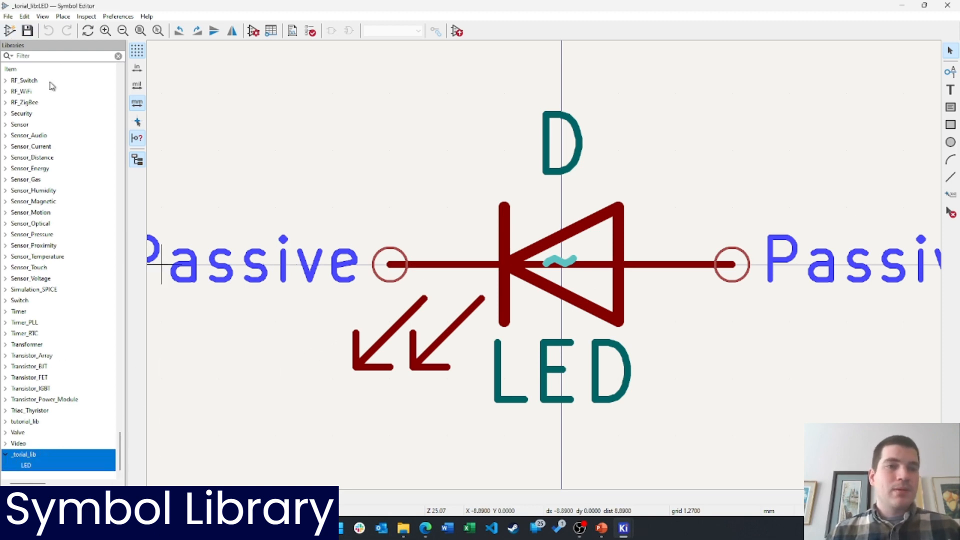
pyautogui.write('e')
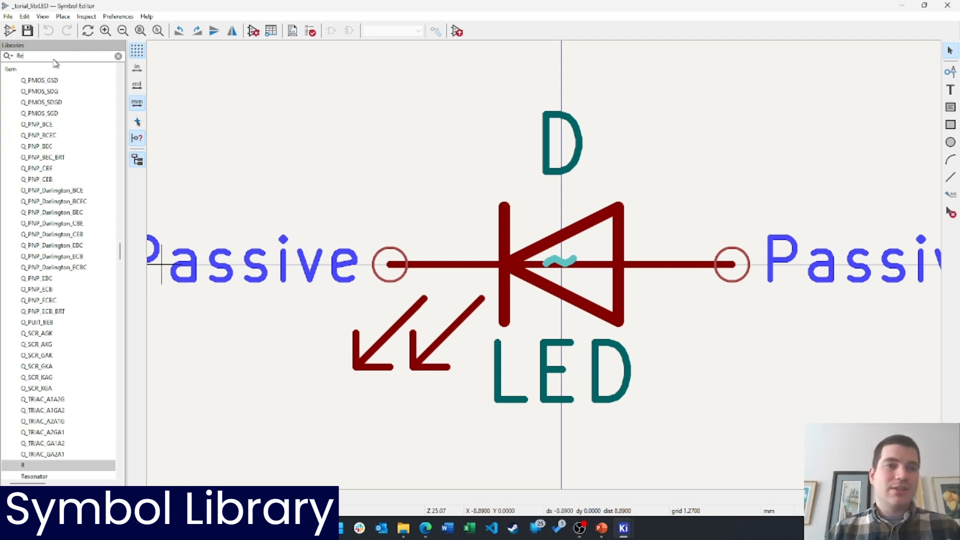
pyautogui.write('sistor')
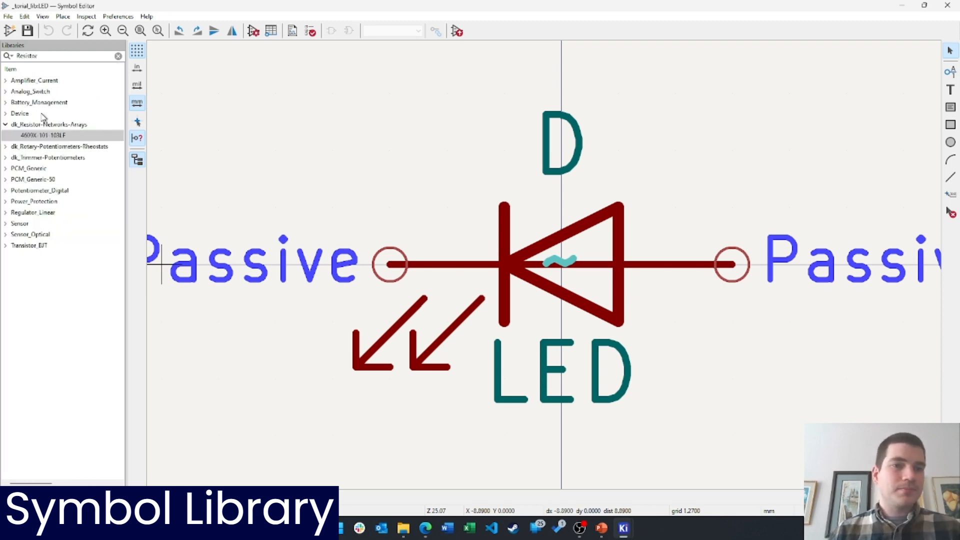
pyautogui.doubleClick(19, 115)
pyautogui.doubleClick(31, 212)
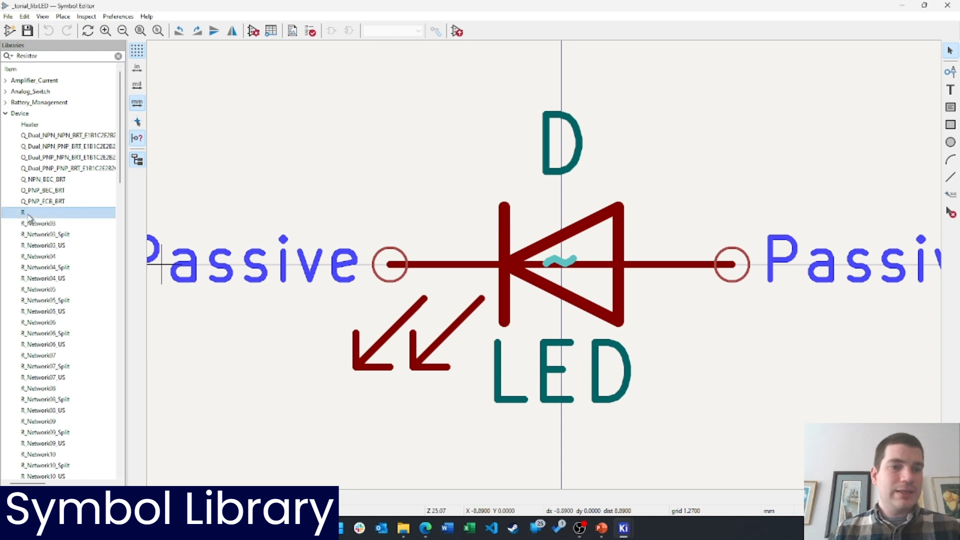
pyautogui.scroll(-3, 547, 268)
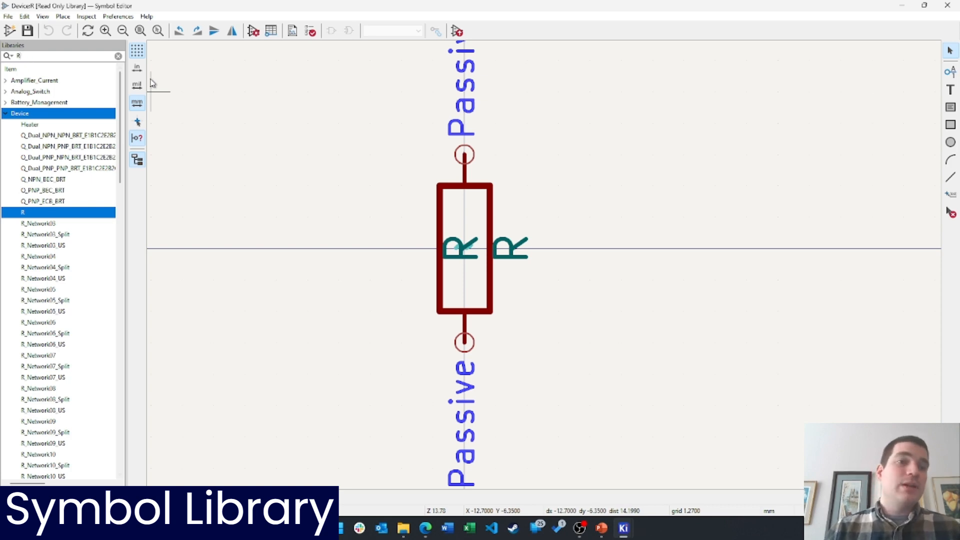
pyautogui.write('_US')
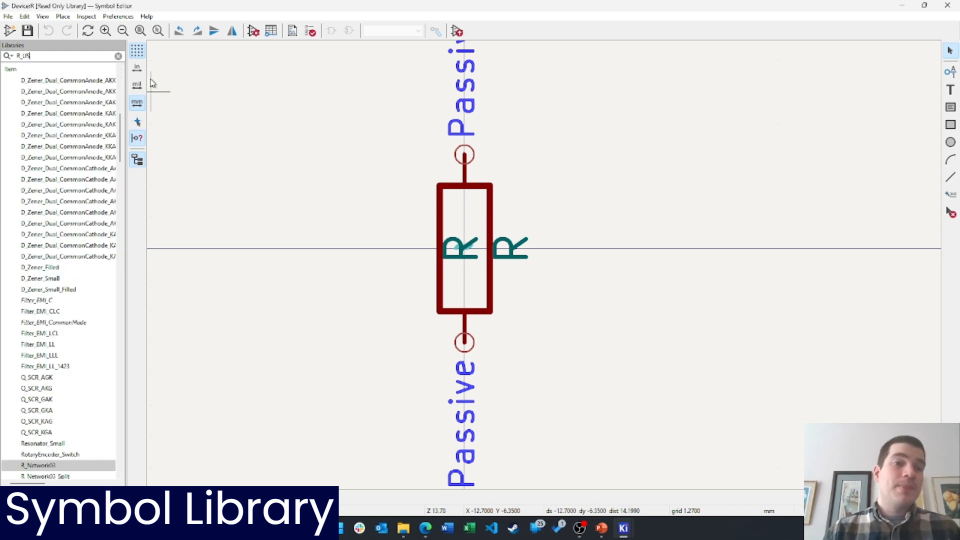
pyautogui.doubleClick(28, 102)
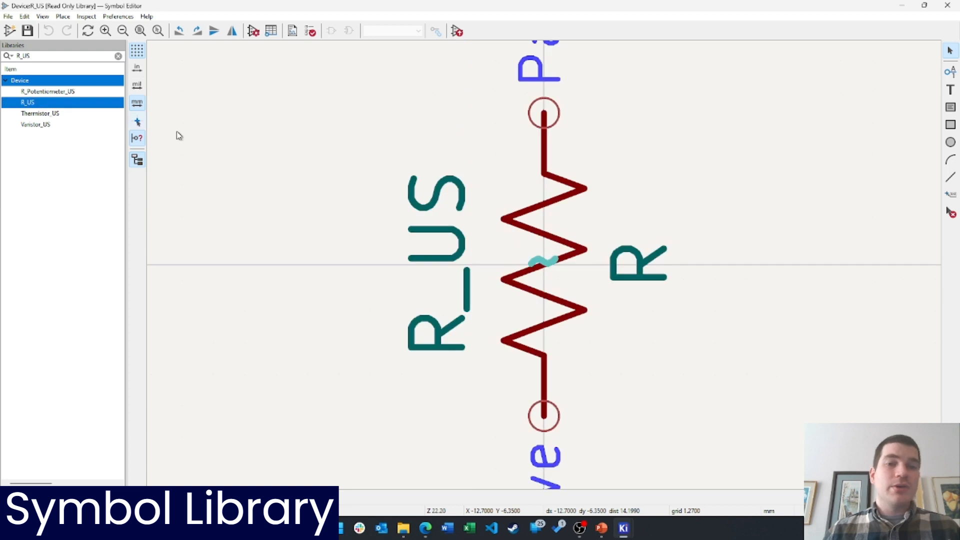
pyautogui.scroll(2, 544, 287)
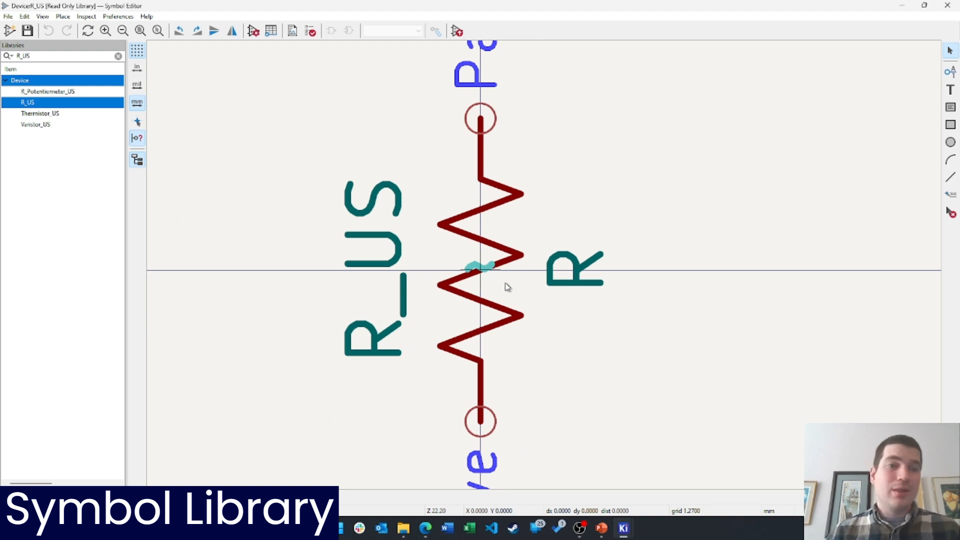
# Copy R_Potentiometer_US into _torial_lib and save the library
pyautogui.rightClick(36, 107)
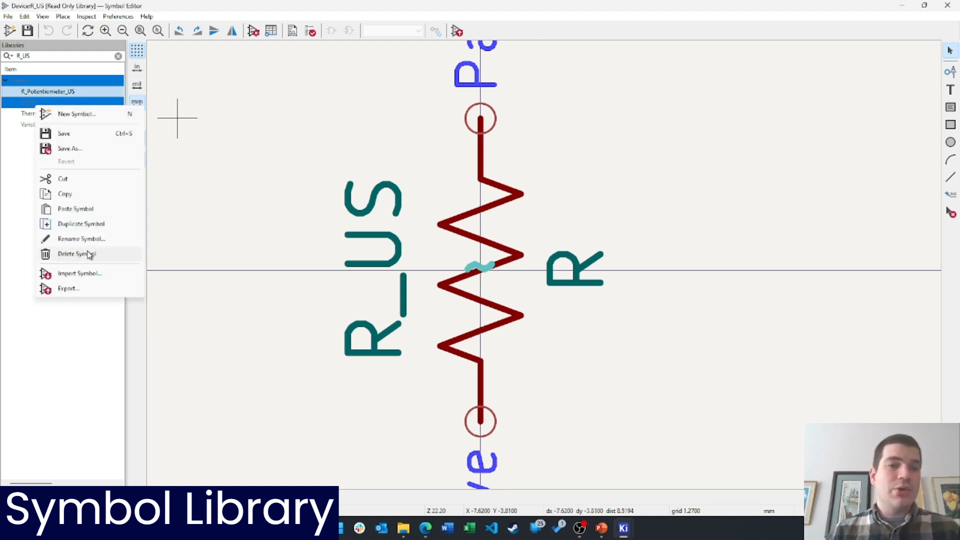
pyautogui.click(65, 193)
pyautogui.click(118, 56)
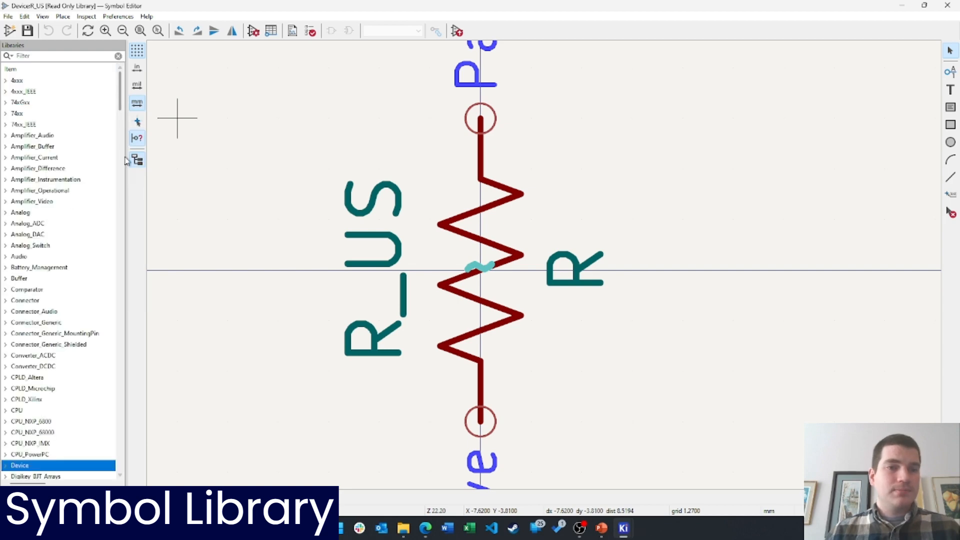
pyautogui.moveTo(120, 97); pyautogui.dragTo(119, 458)
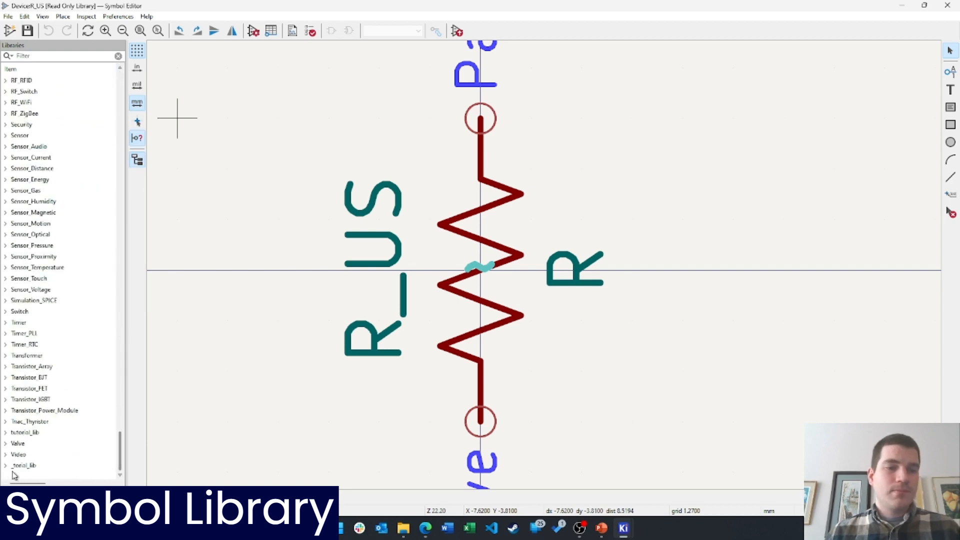
pyautogui.rightClick(31, 464)
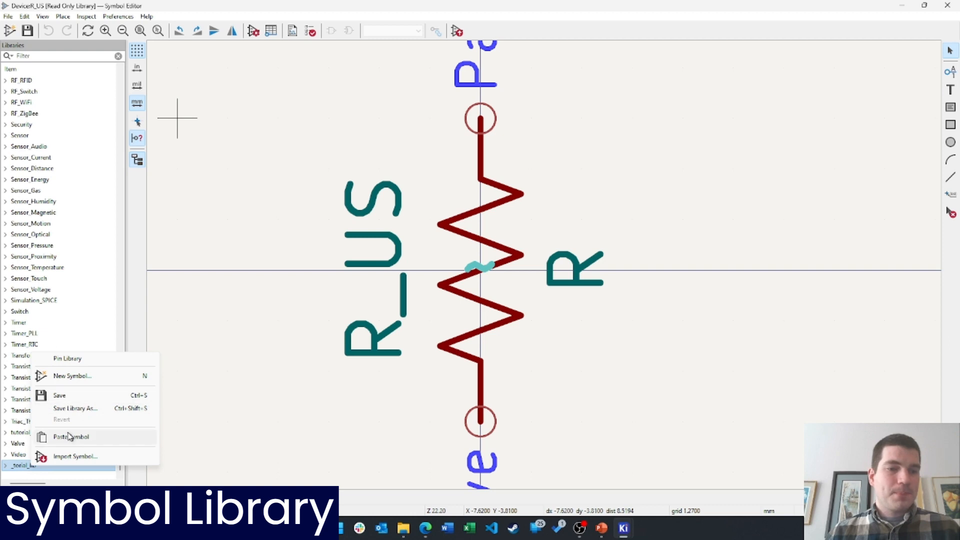
pyautogui.click(69, 436)
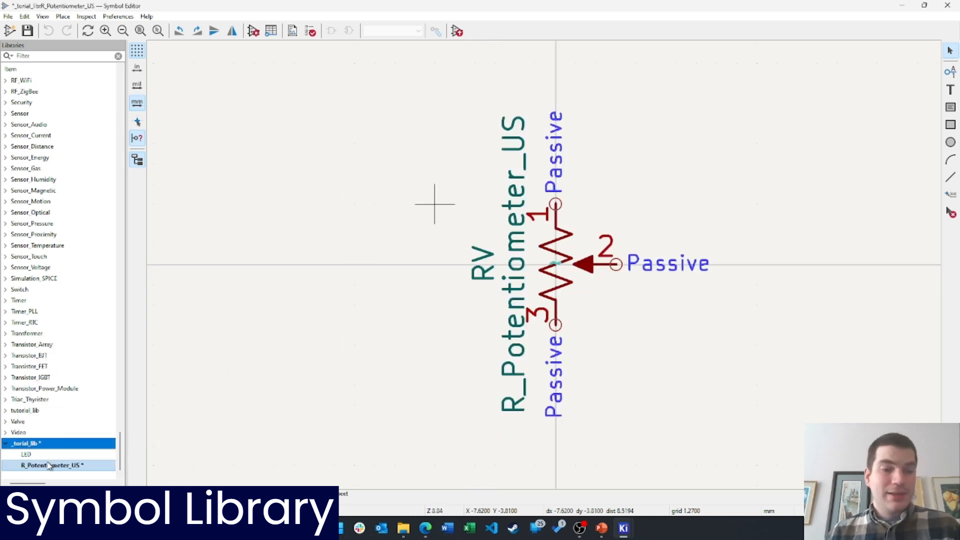
pyautogui.hotkey('ctrl', 's')
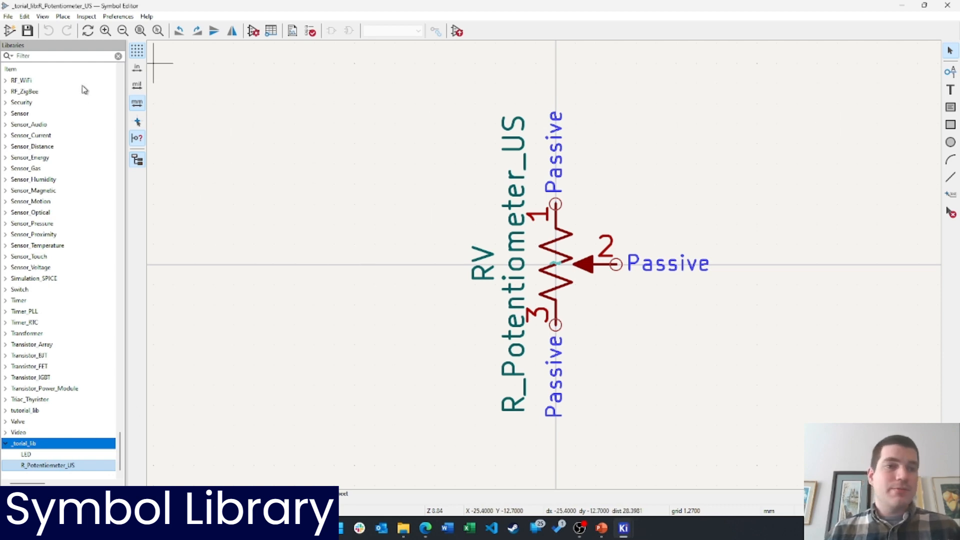
# Filter for +5V and paste a copy of the power +5V symbol into _torial_lib
pyautogui.write('+5V')
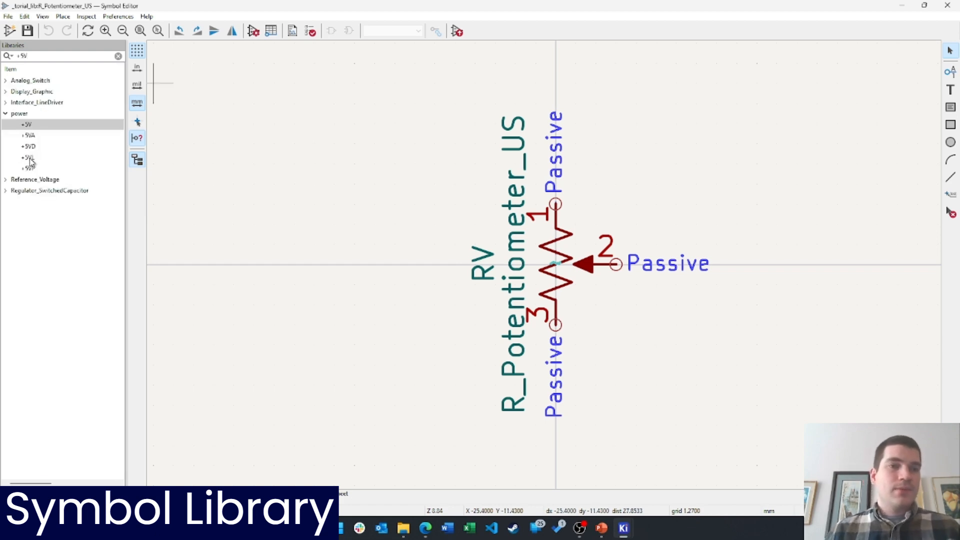
pyautogui.doubleClick(32, 127)
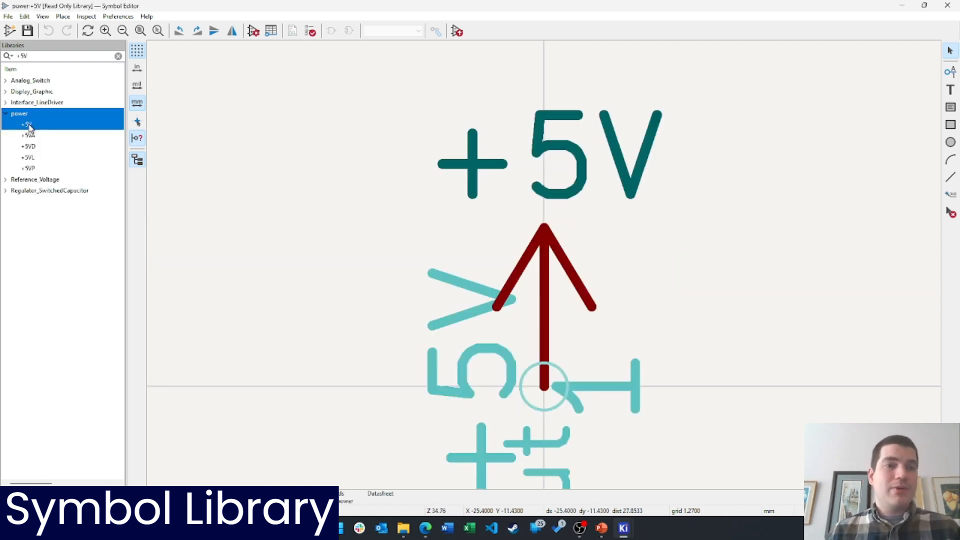
pyautogui.rightClick(31, 127)
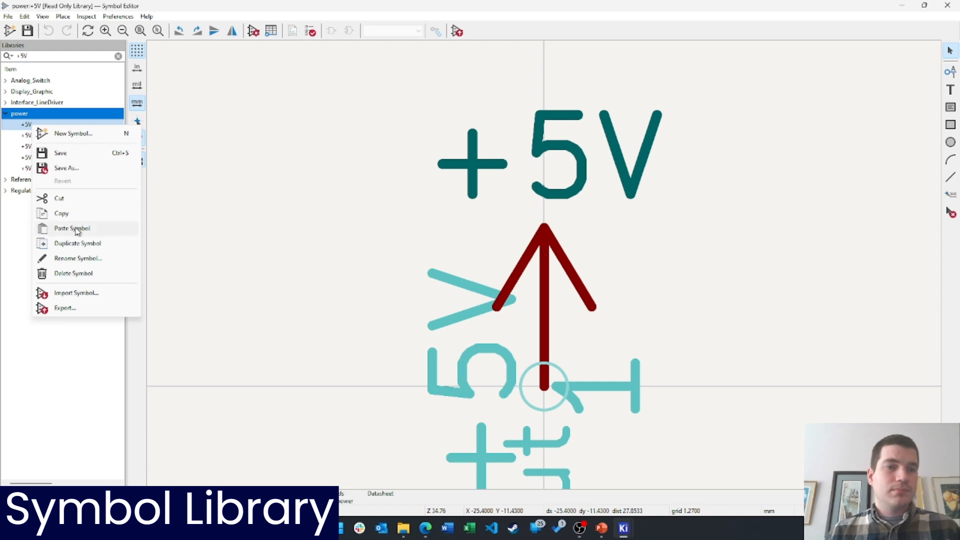
pyautogui.click(78, 211)
pyautogui.click(118, 56)
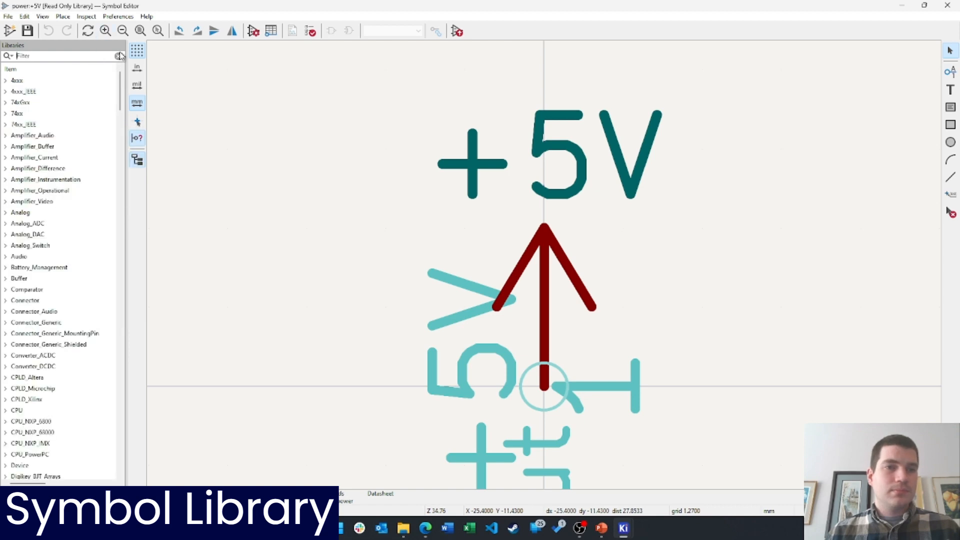
pyautogui.moveTo(120, 93); pyautogui.dragTo(115, 453)
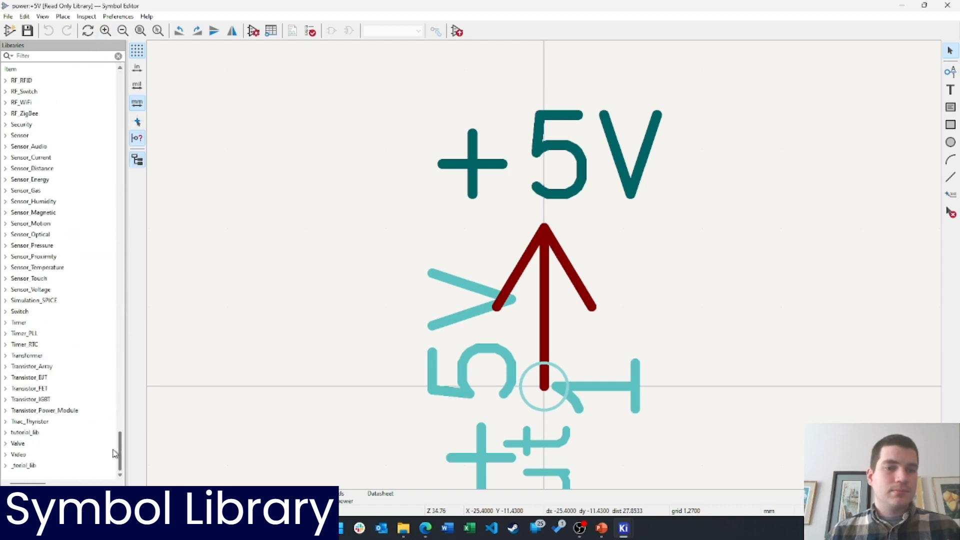
pyautogui.rightClick(17, 466)
pyautogui.click(59, 442)
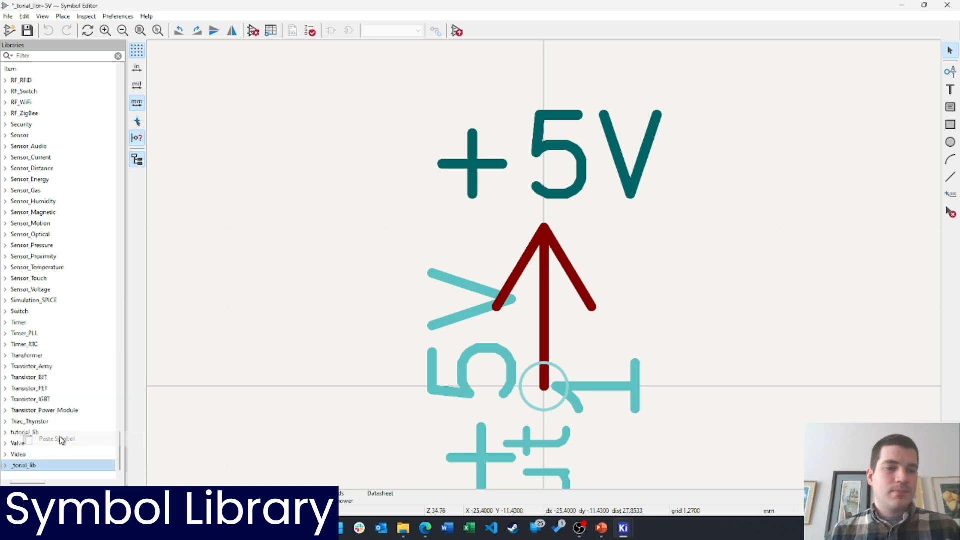
# Search GND, compare the GND symbol variants, and copy GNDREF from the power library
pyautogui.write('GND')
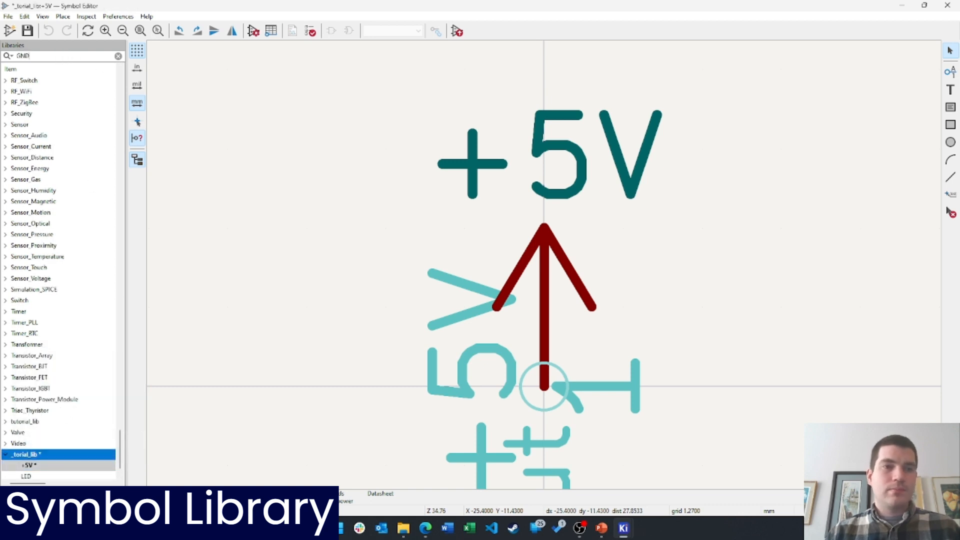
pyautogui.press('Return')
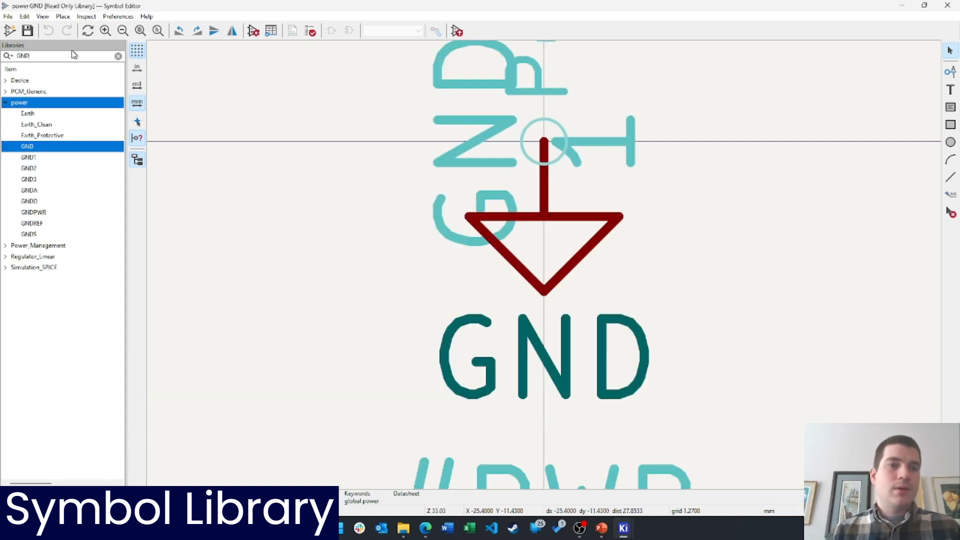
pyautogui.click(33, 159)
pyautogui.click(33, 171)
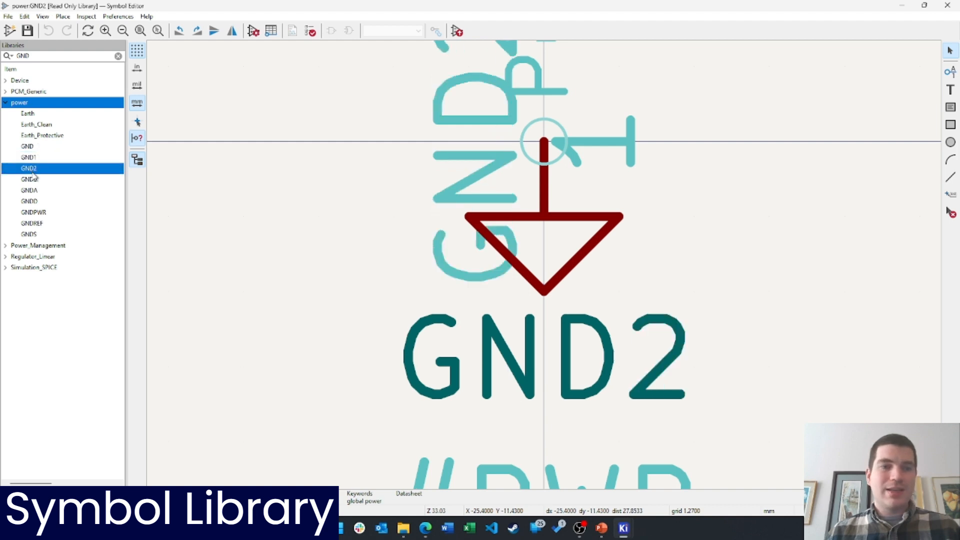
pyautogui.click(31, 179)
pyautogui.click(32, 191)
pyautogui.click(32, 201)
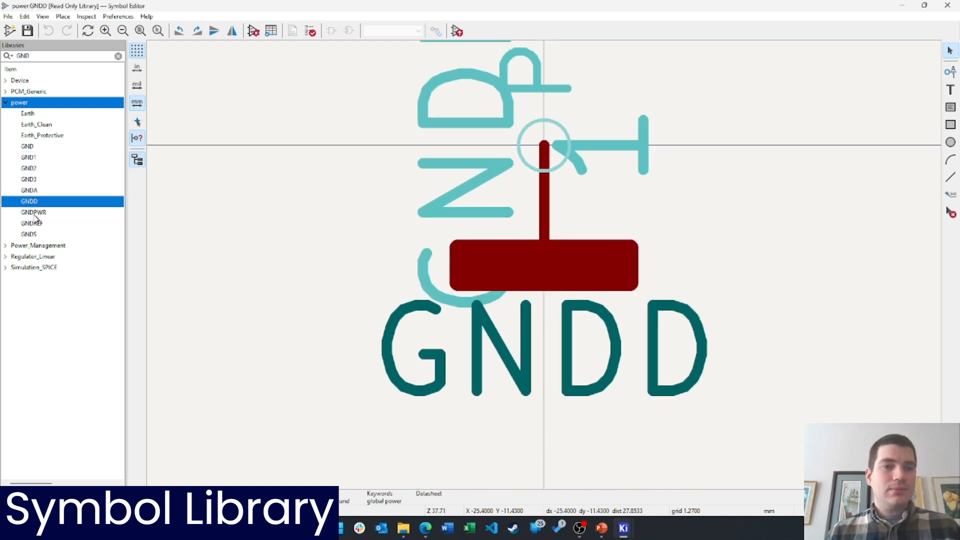
pyautogui.click(34, 213)
pyautogui.click(32, 224)
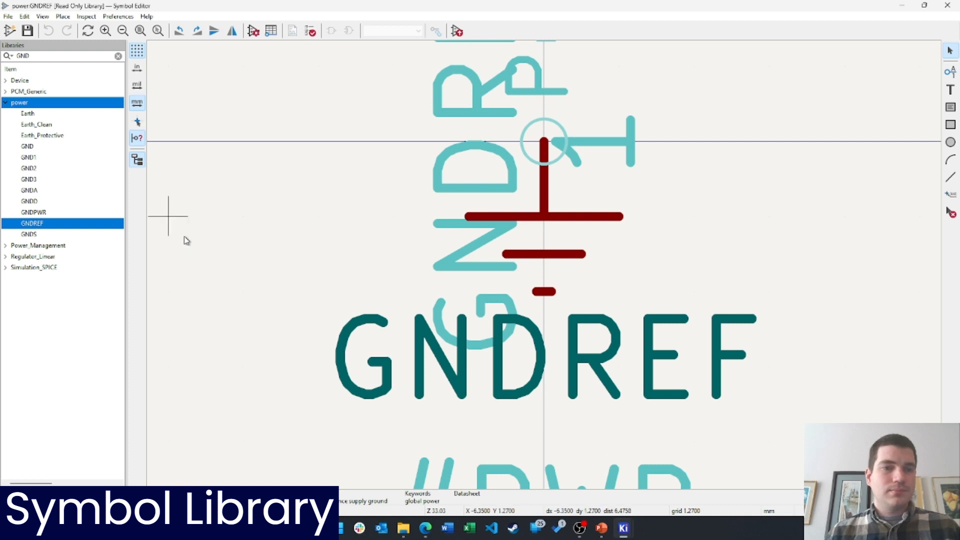
pyautogui.click(30, 234)
pyautogui.click(32, 224)
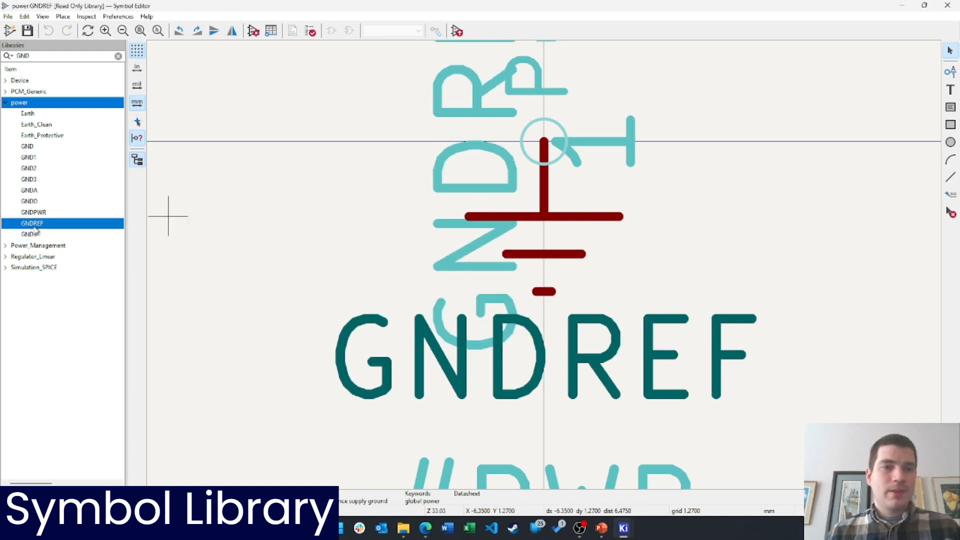
pyautogui.rightClick(34, 226)
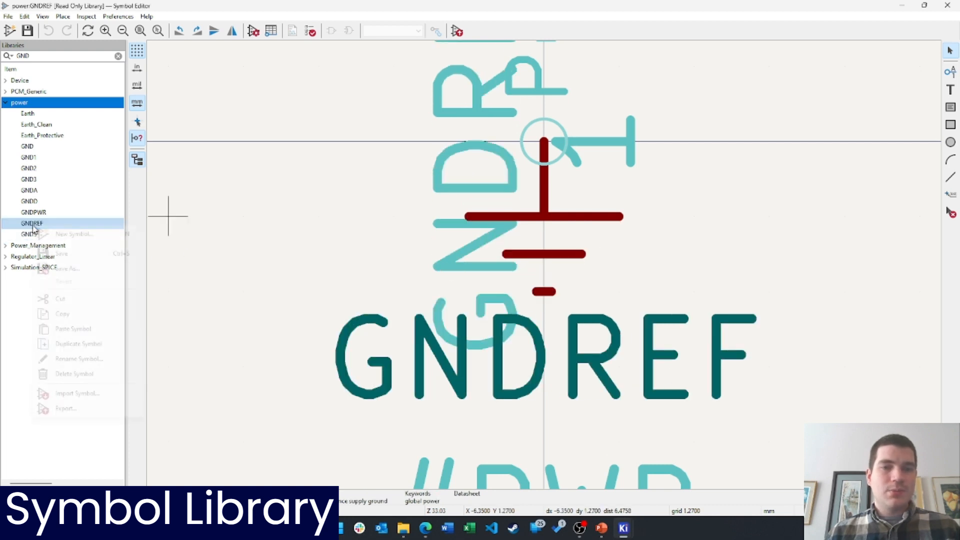
pyautogui.click(64, 314)
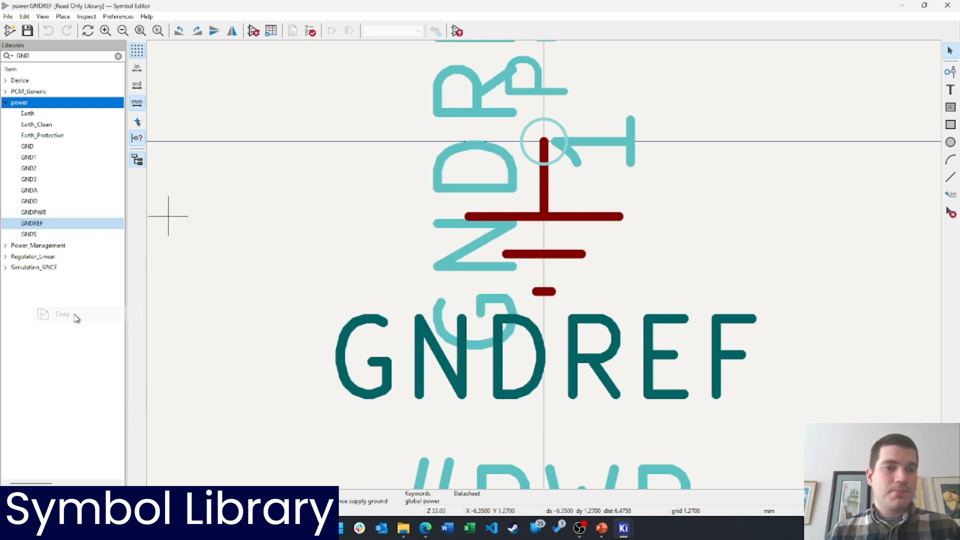
# Paste GNDREF into _torial_lib and save the library
pyautogui.click(118, 56)
pyautogui.moveTo(120, 90); pyautogui.dragTo(120, 450)
pyautogui.click(22, 466)
pyautogui.rightClick(22, 472)
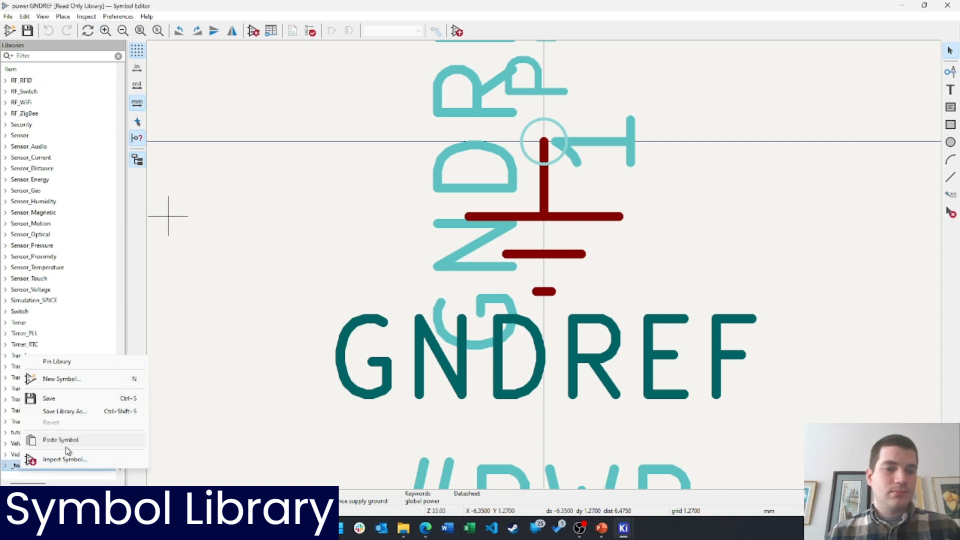
pyautogui.click(65, 442)
pyautogui.hotkey('ctrl', 's')
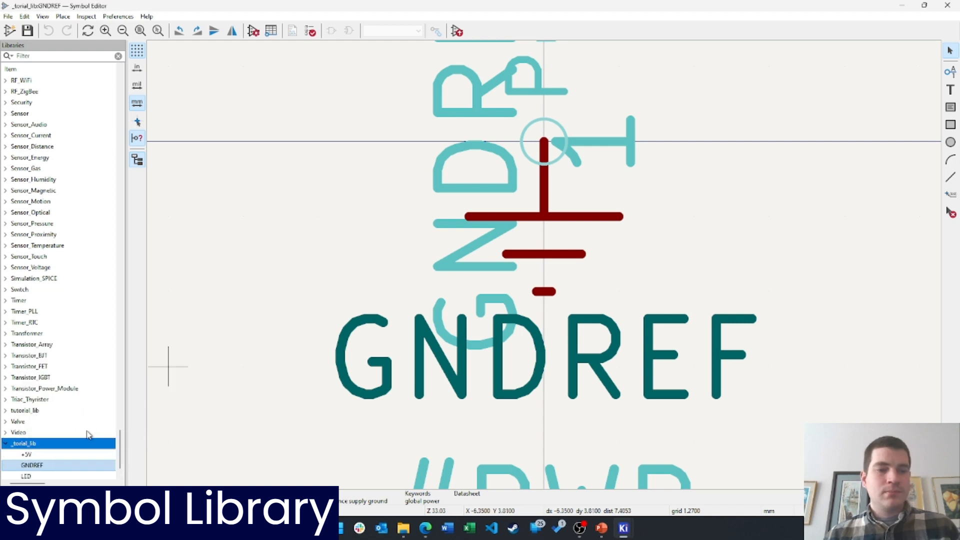
pyautogui.scroll(-1, 73, 455)
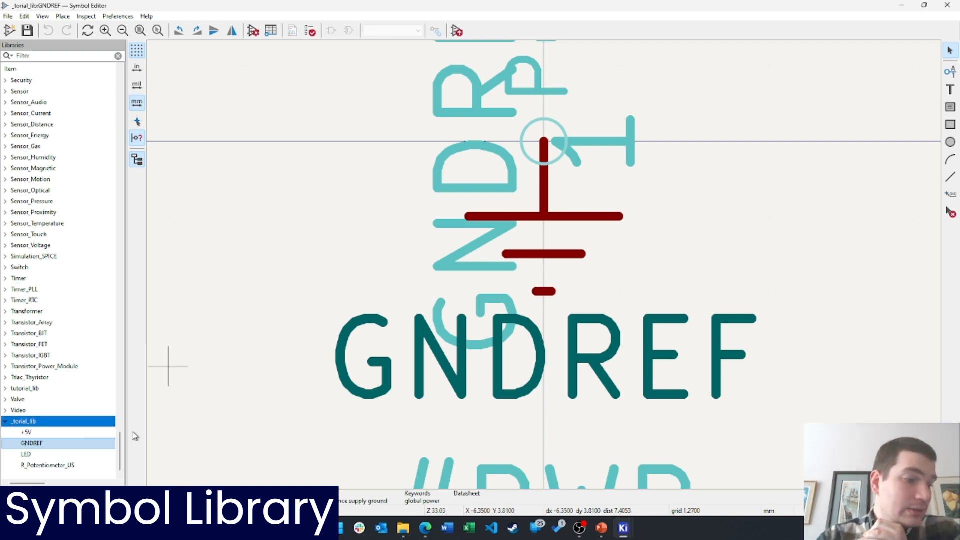
pyautogui.click(428, 529)
# Search Digi-Key for USB parts in a new tab
pyautogui.click(202, 10)
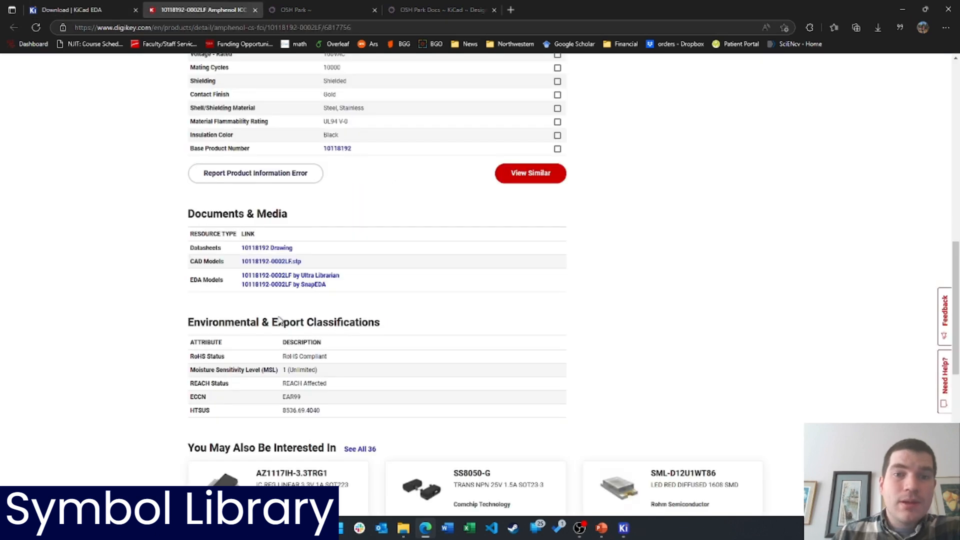
pyautogui.scroll(10, 278, 336)
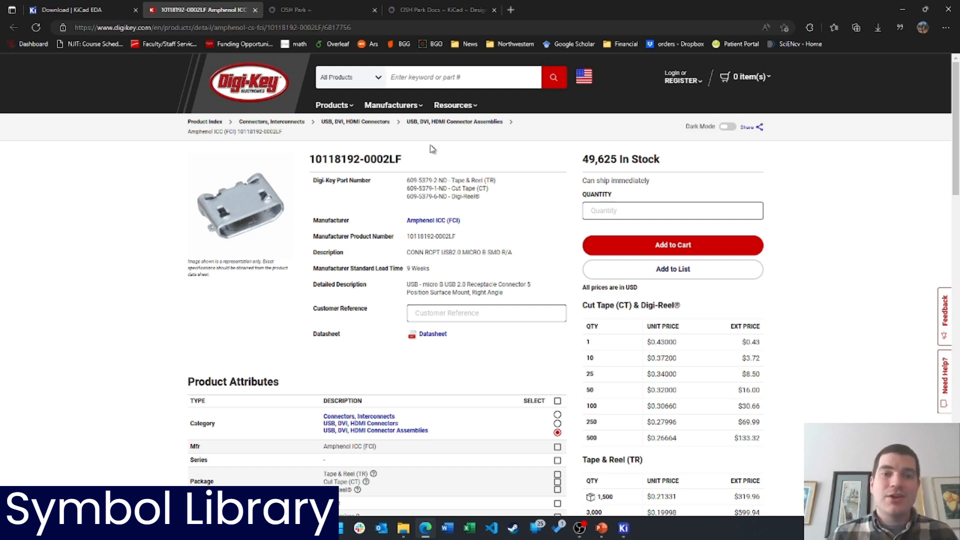
pyautogui.middleClick(249, 86)
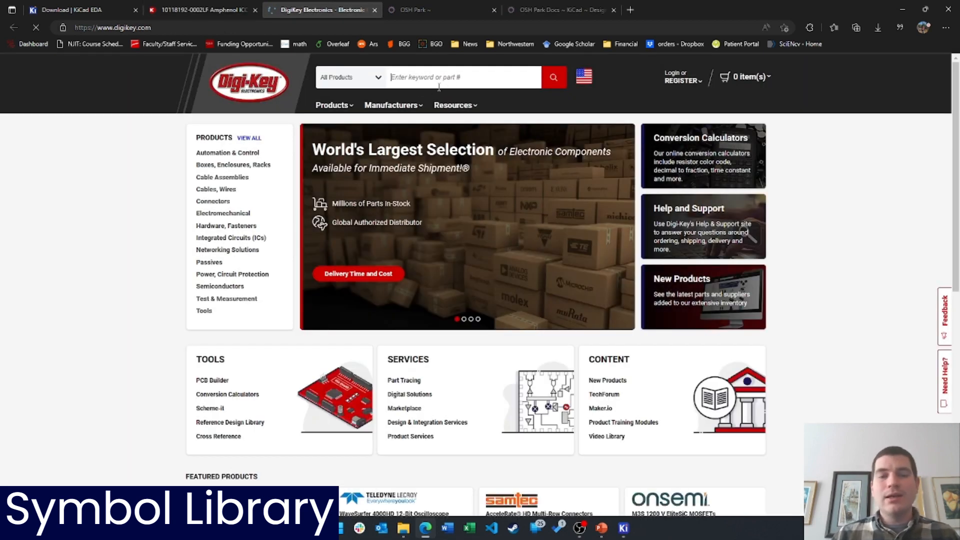
pyautogui.write('USB')
pyautogui.press('Return')
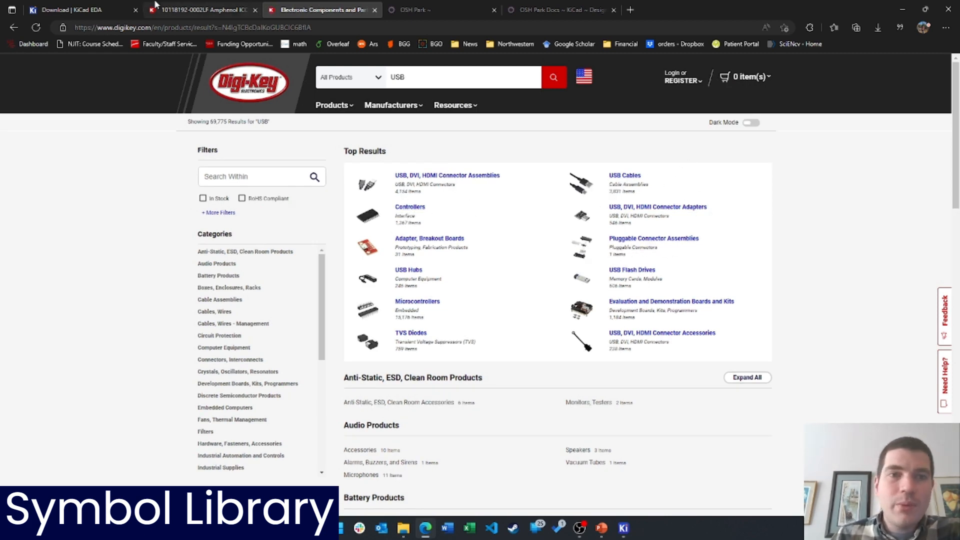
pyautogui.click(213, 10)
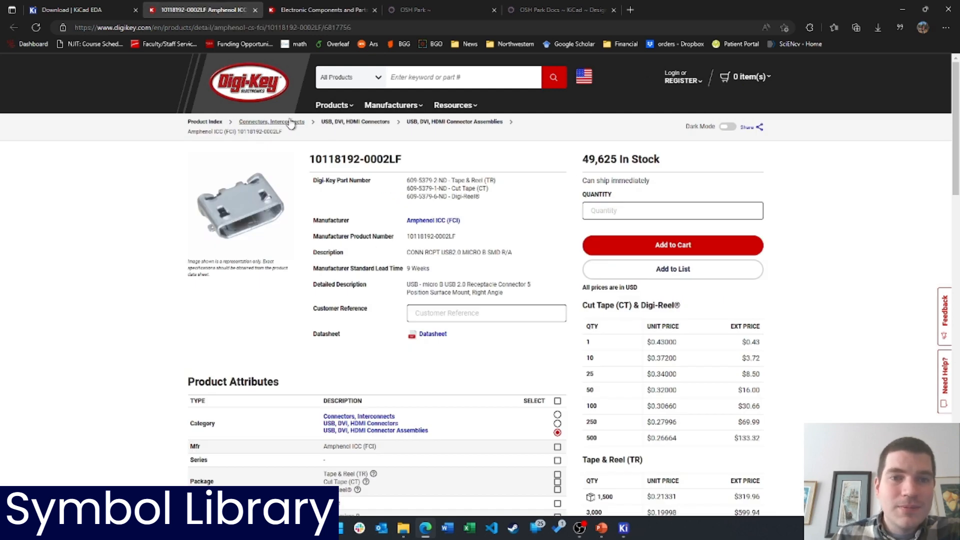
pyautogui.click(311, 10)
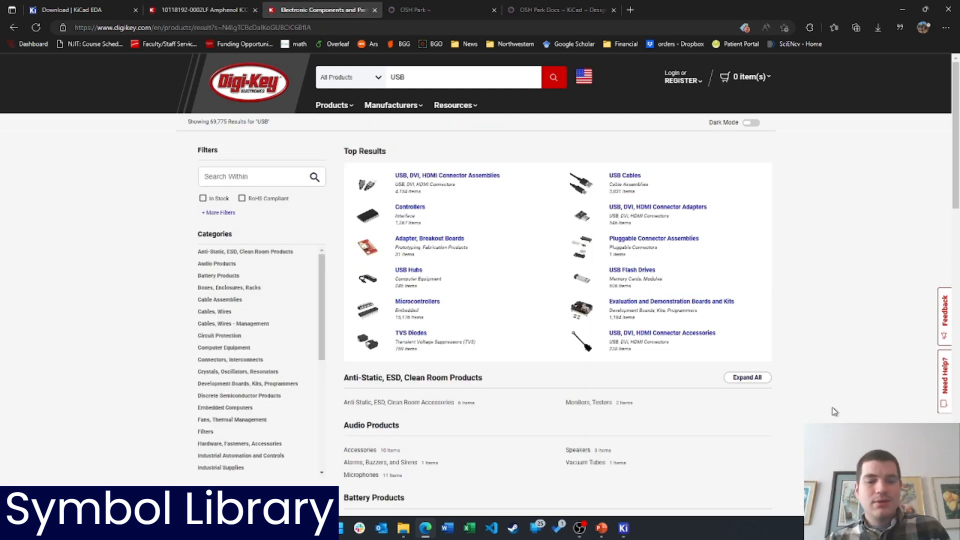
# Browse to Connectors > USB, DVI, HDMI Connectors > Connector Assemblies
pyautogui.hotkey('ctrl', 'f')
pyautogui.write('connect')
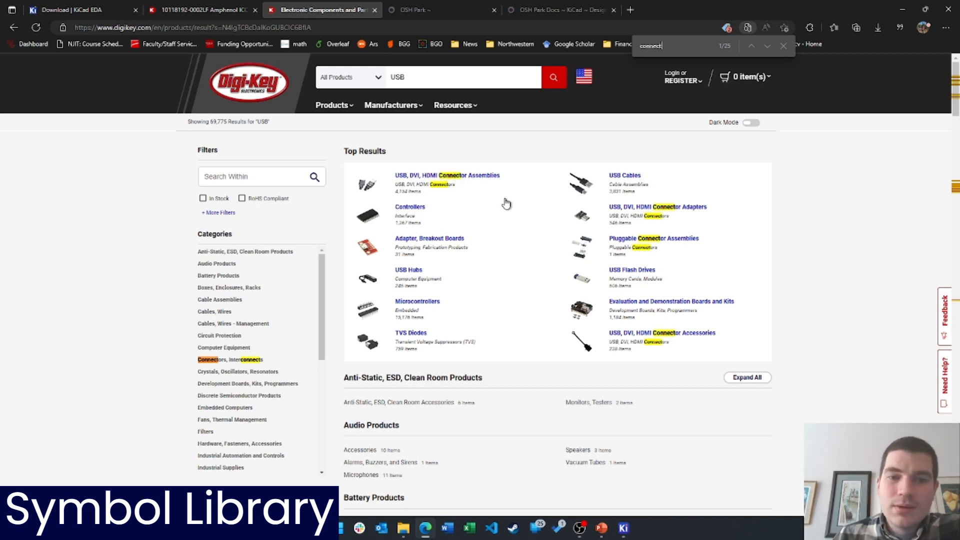
pyautogui.click(233, 364)
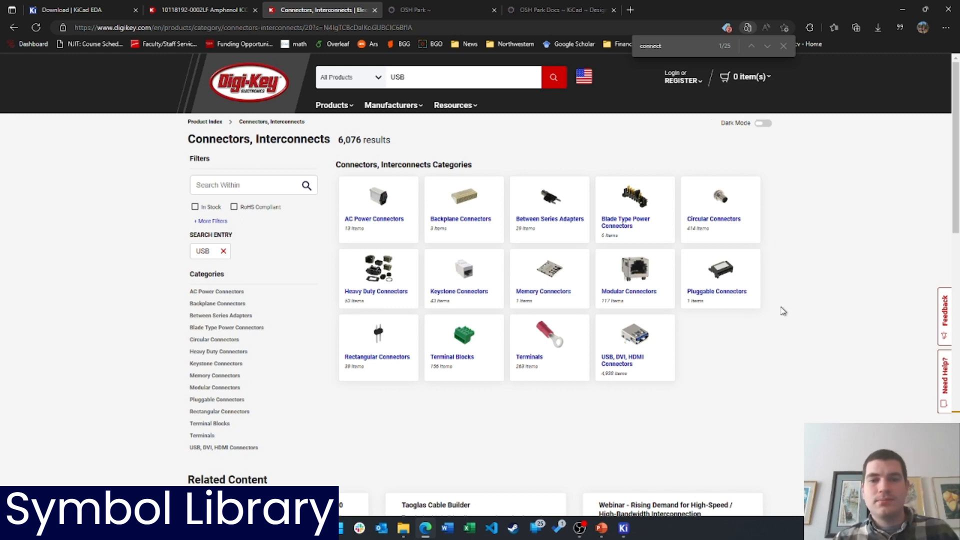
pyautogui.click(623, 364)
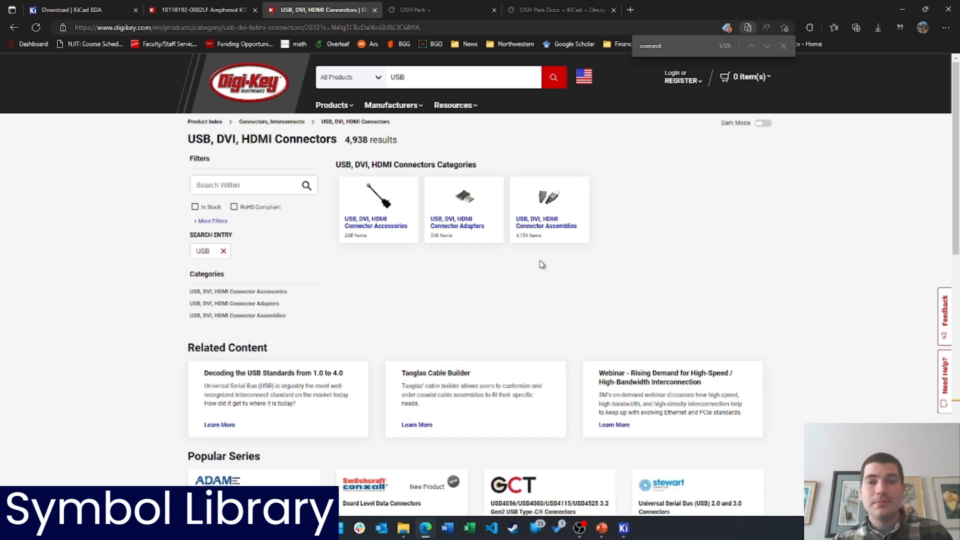
pyautogui.scroll(-5, 555, 290)
pyautogui.scroll(5, 563, 305)
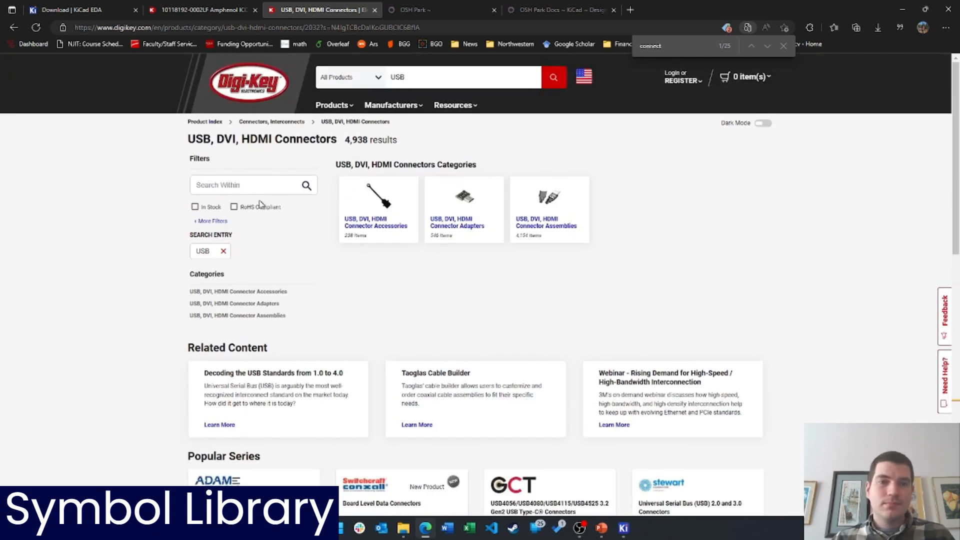
pyautogui.click(251, 316)
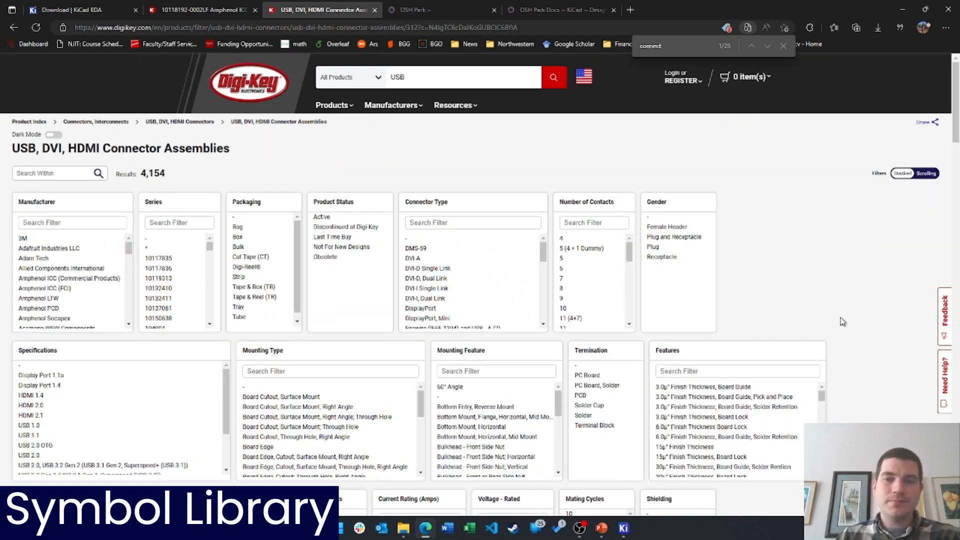
# Remove the USB search-term filter from the Connector Assemblies listing
pyautogui.scroll(-8, 606, 362)
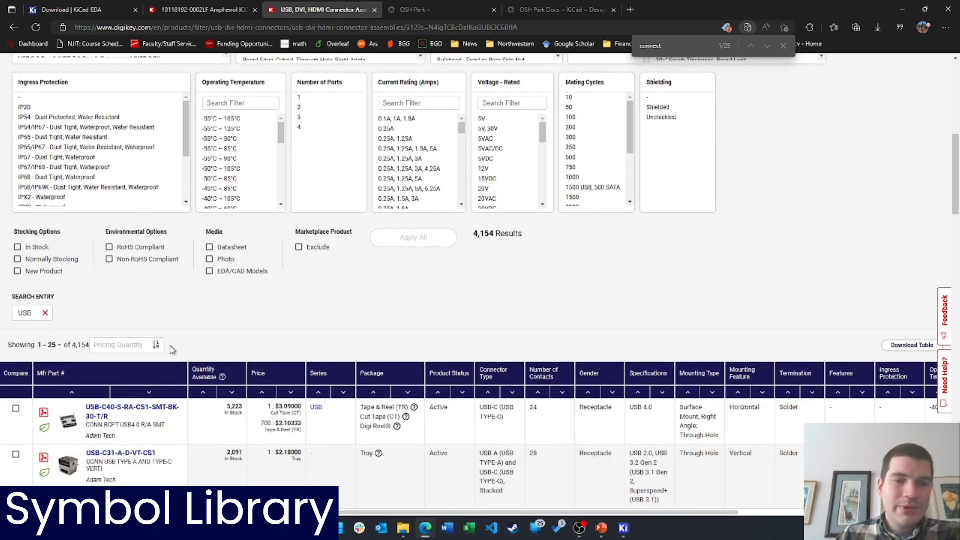
pyautogui.click(46, 314)
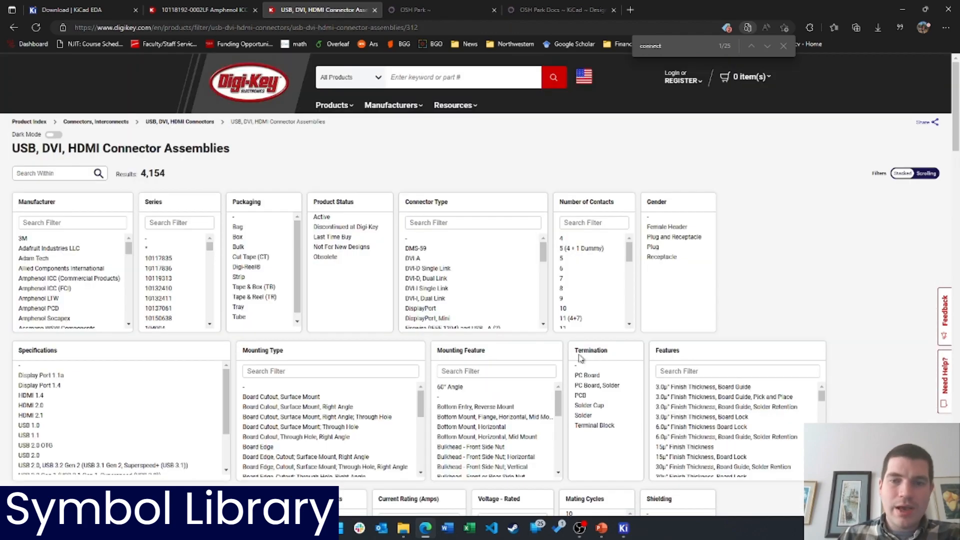
pyautogui.scroll(-8, 880, 331)
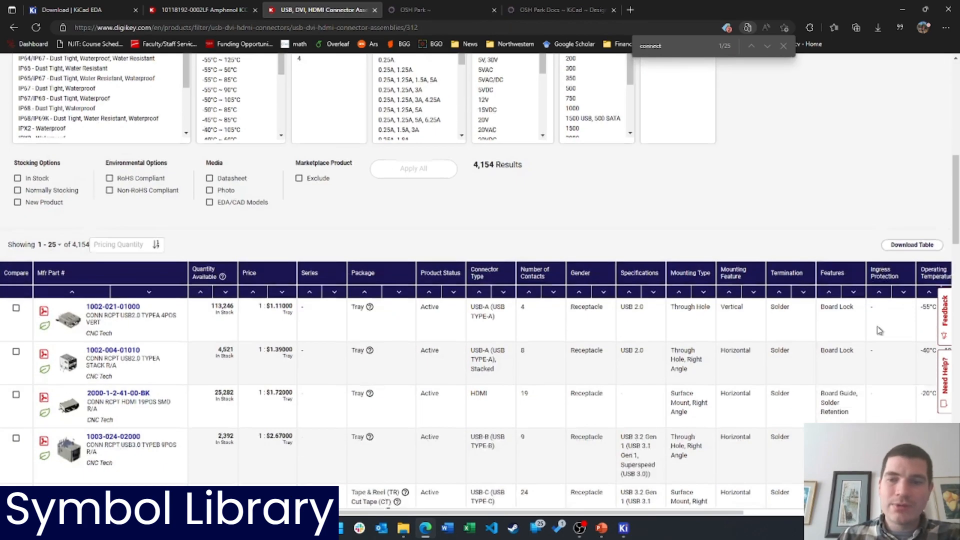
pyautogui.click(550, 293)
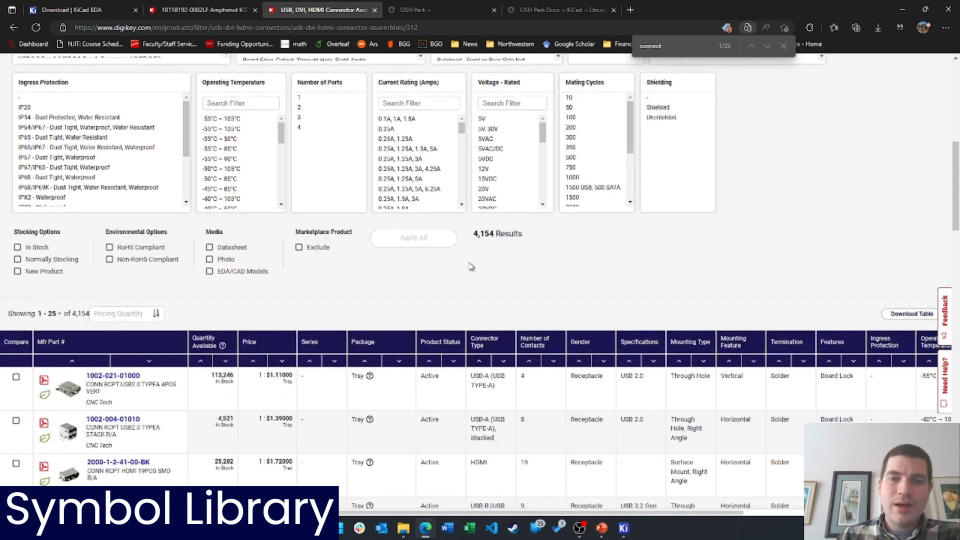
pyautogui.moveTo(479, 235); pyautogui.dragTo(515, 243)
pyautogui.click(545, 251)
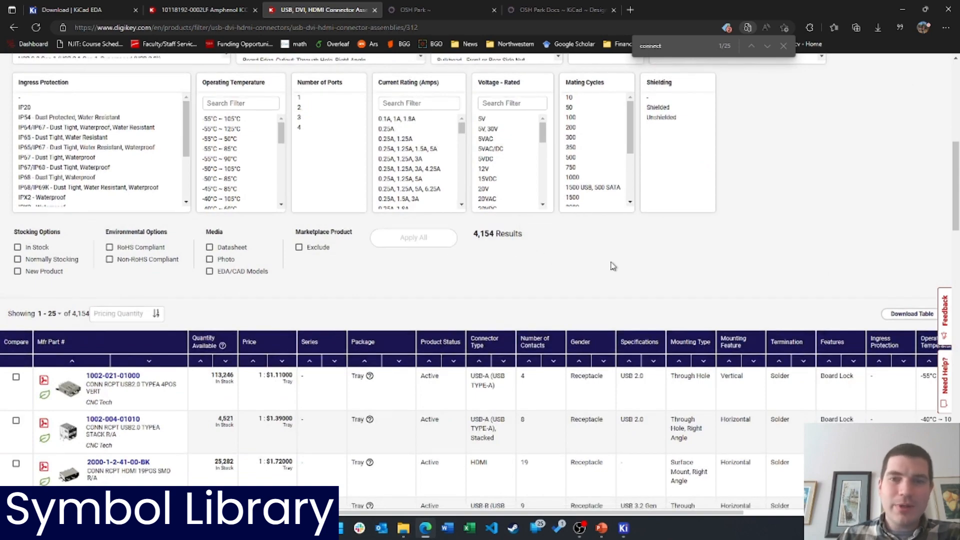
pyautogui.scroll(8, 700, 295)
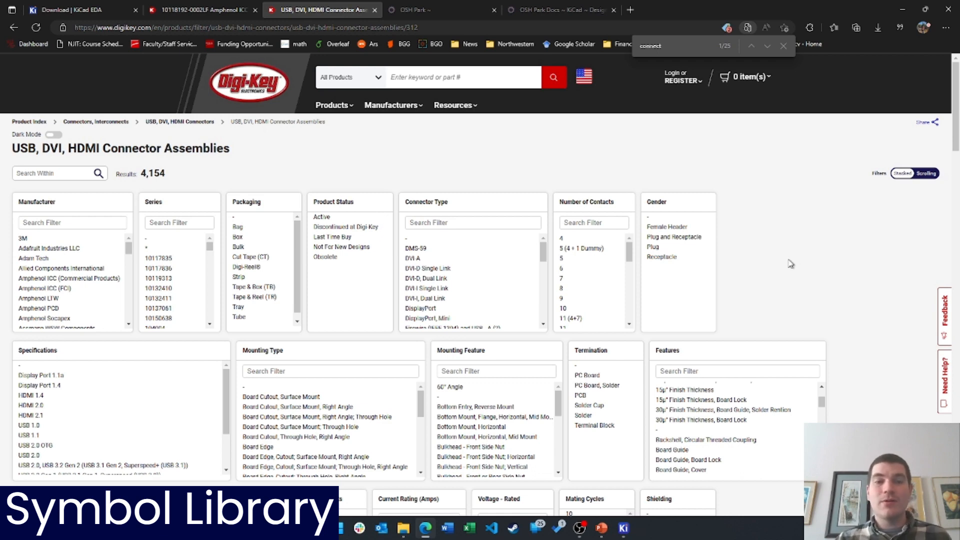
pyautogui.scroll(-8, 791, 264)
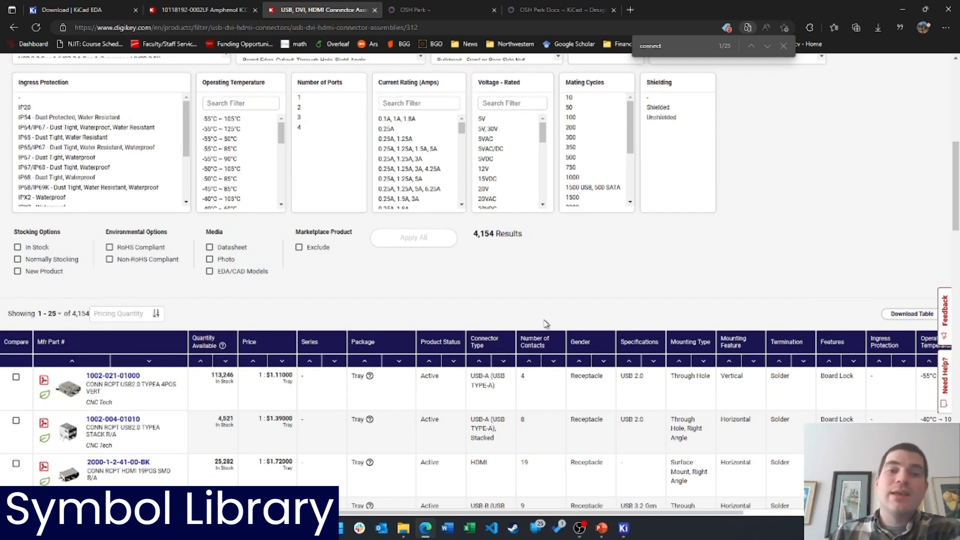
# Exclude marketplace parts, require In Stock, Datasheet, Photo and EDA/CAD Models, and apply
pyautogui.click(317, 248)
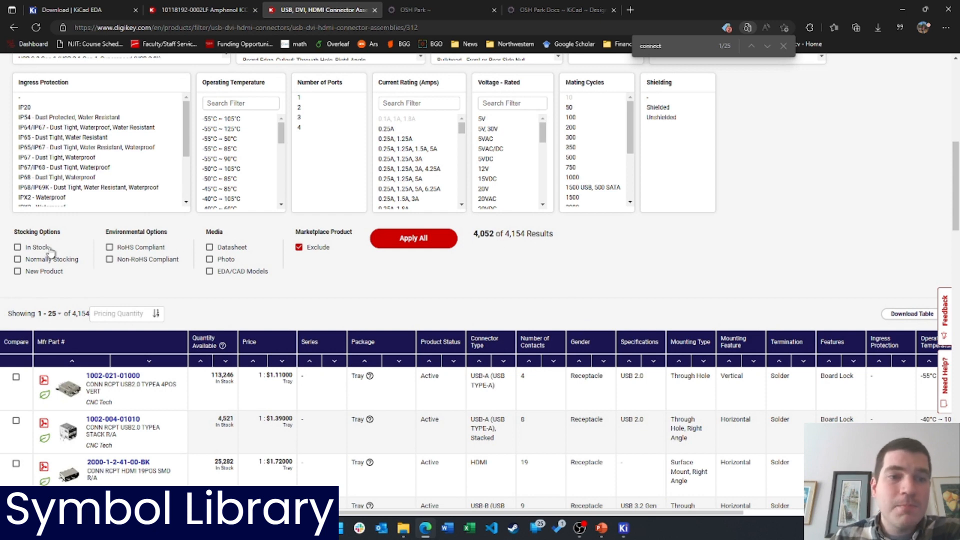
pyautogui.click(33, 248)
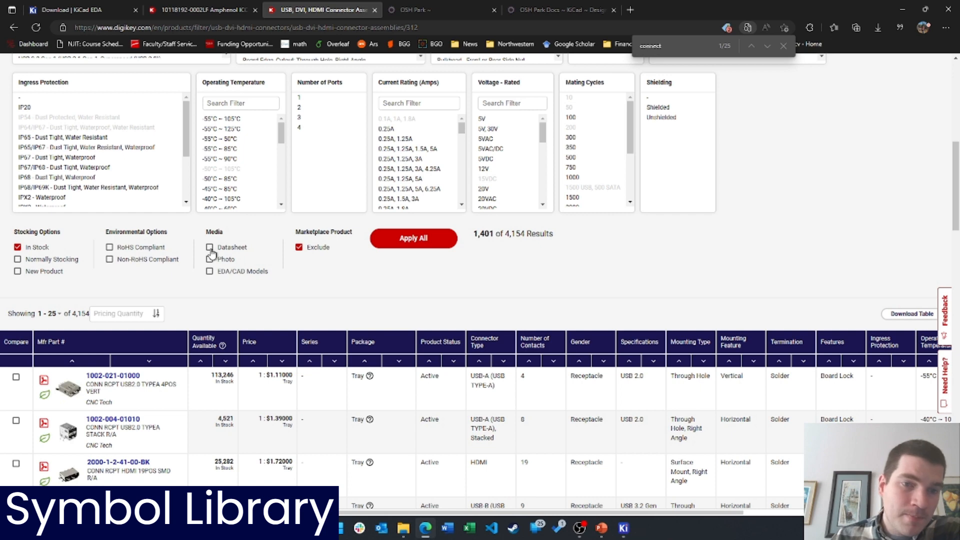
pyautogui.click(228, 250)
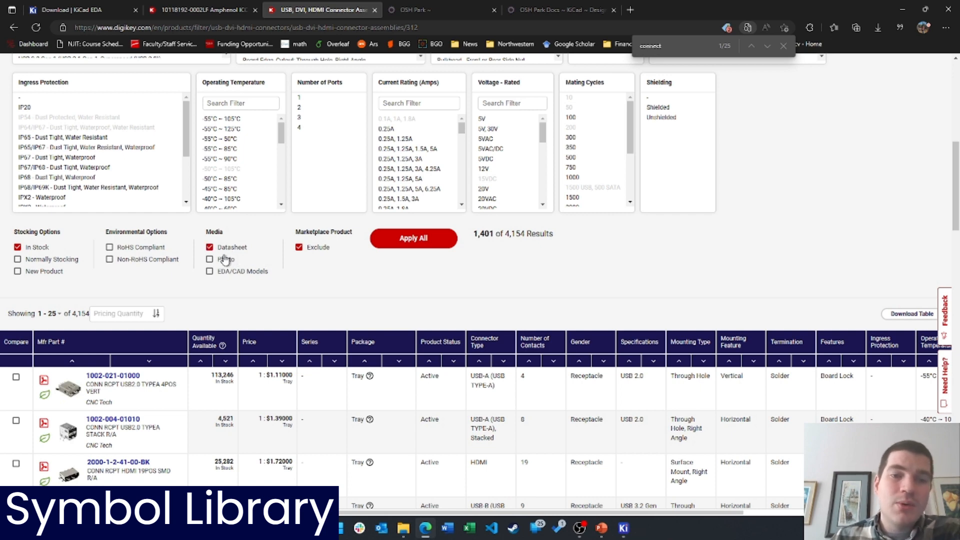
pyautogui.click(226, 259)
pyautogui.click(242, 272)
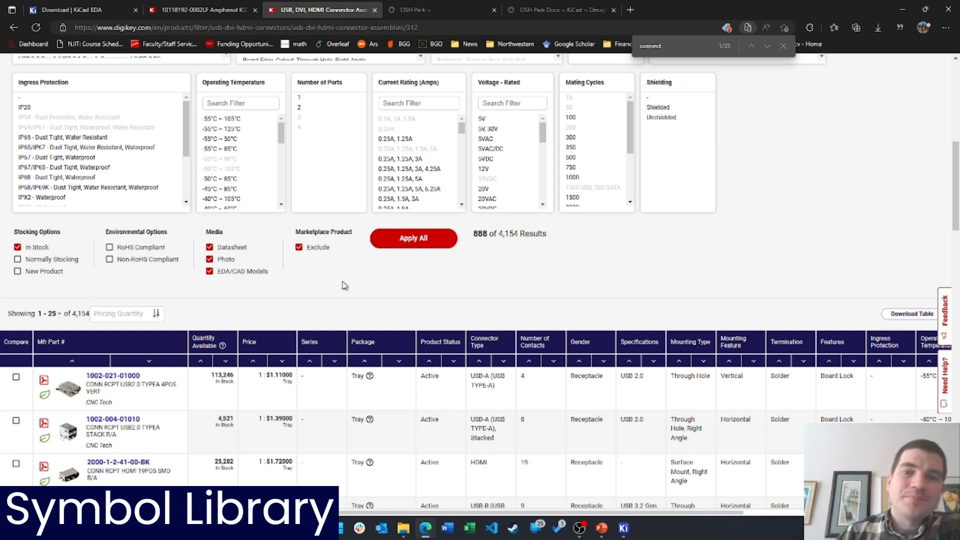
pyautogui.click(436, 250)
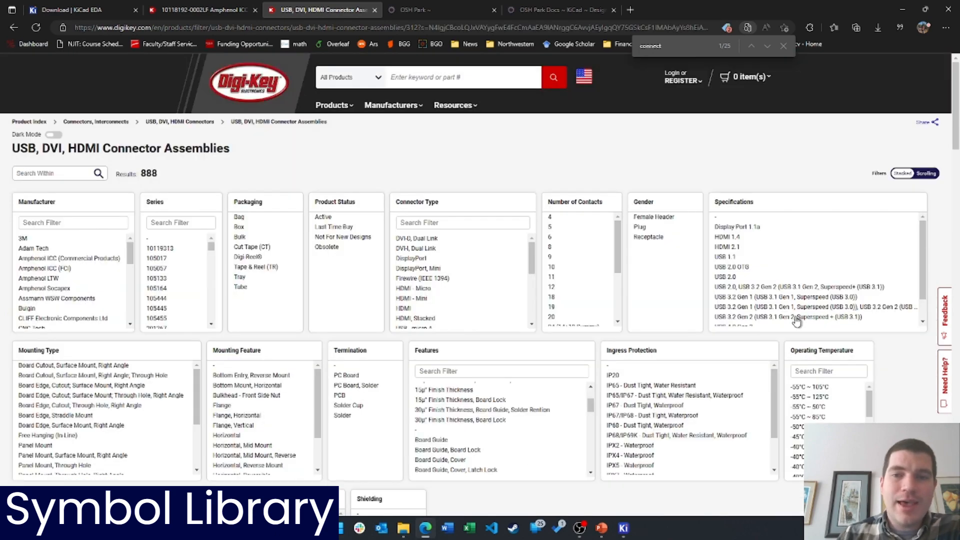
# Filter the connector type to USB - micro B and apply
pyautogui.scroll(-8, 688, 360)
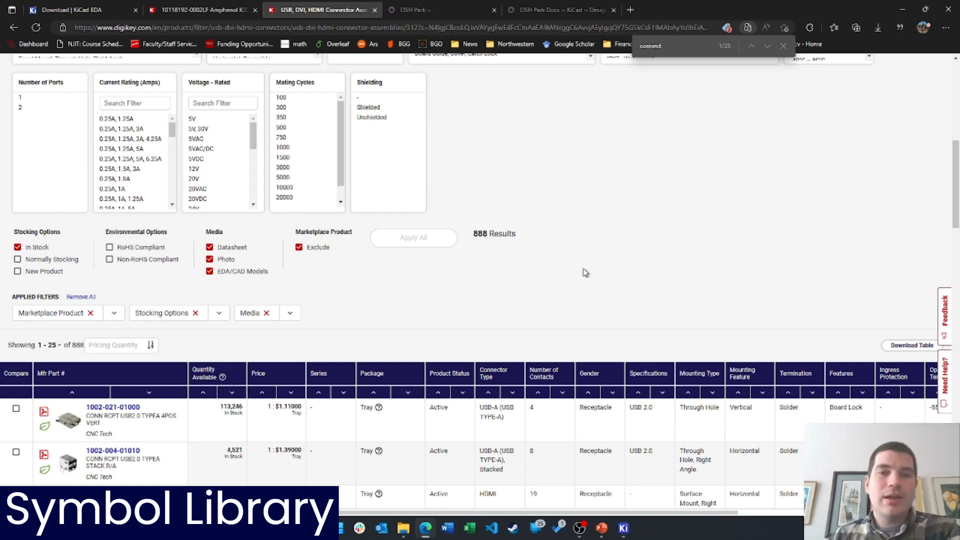
pyautogui.scroll(3, 583, 267)
pyautogui.scroll(4, 584, 266)
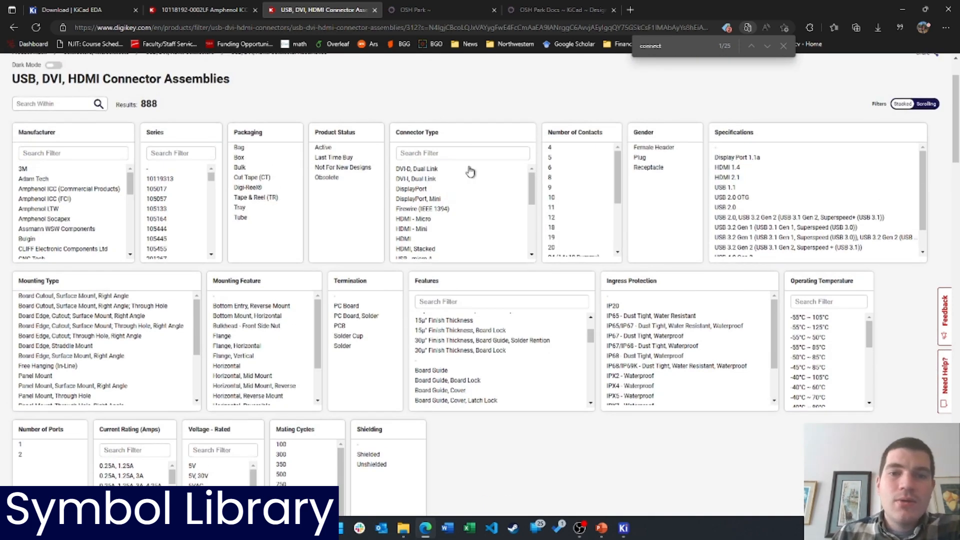
pyautogui.scroll(-3, 435, 200)
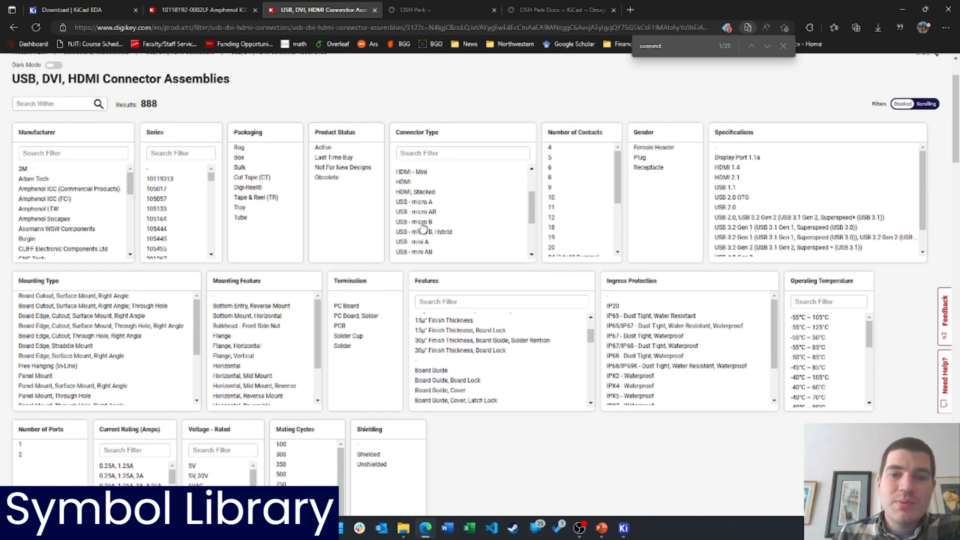
pyautogui.click(425, 223)
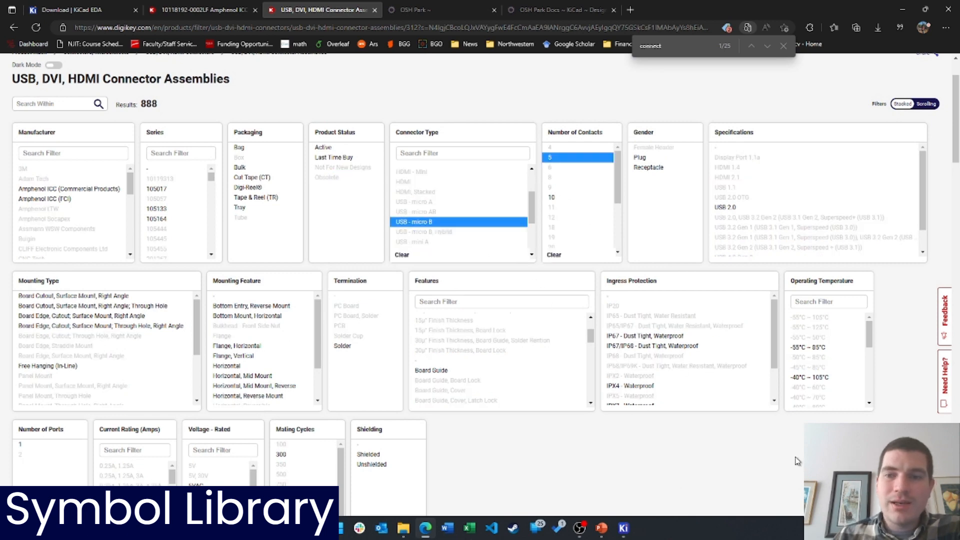
pyautogui.scroll(-8, 690, 438)
pyautogui.click(483, 164)
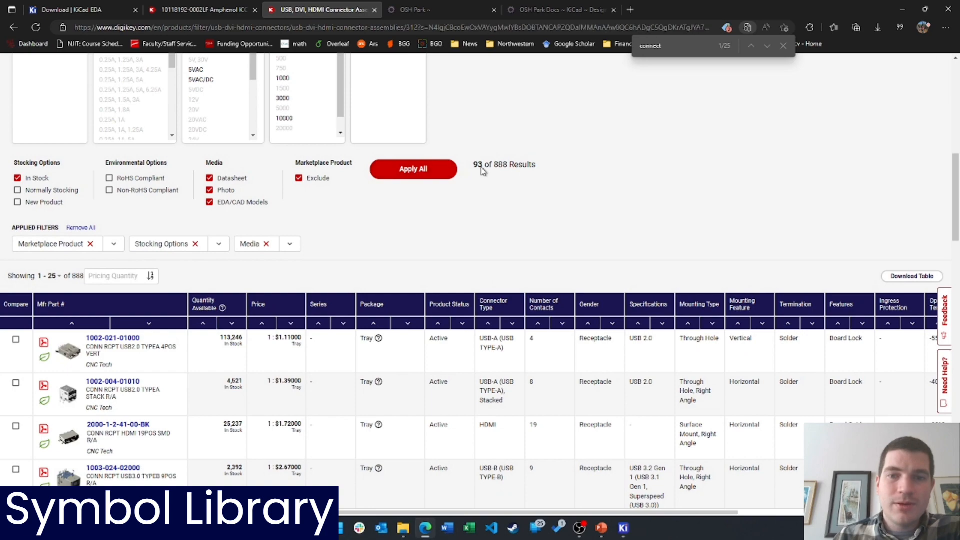
# Limit the results to active, surface-mount parts
pyautogui.scroll(-4, 777, 371)
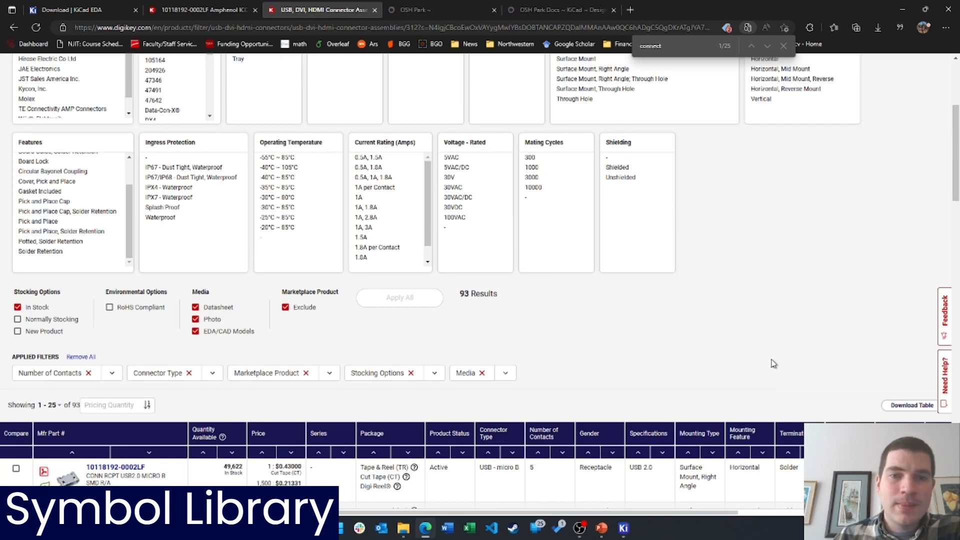
pyautogui.scroll(-7, 544, 335)
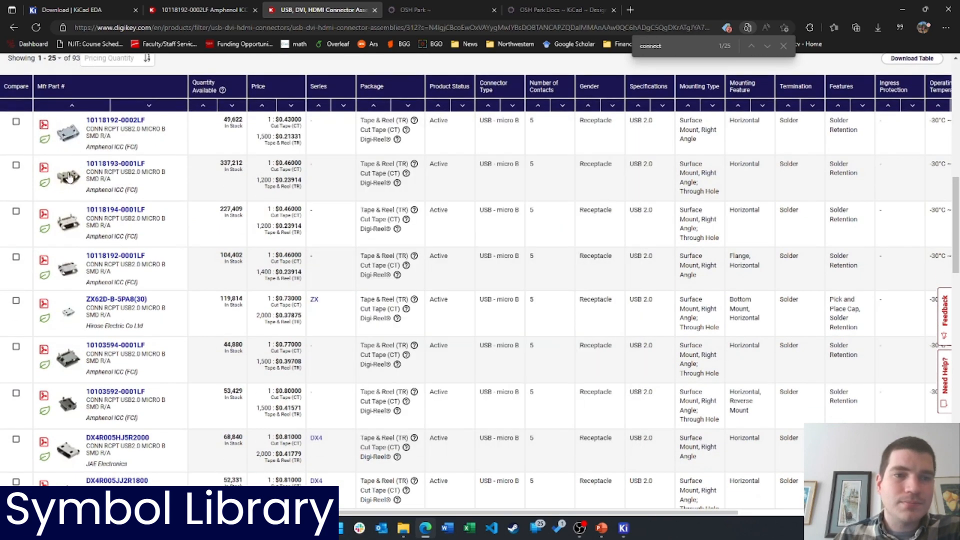
pyautogui.scroll(11, 645, 424)
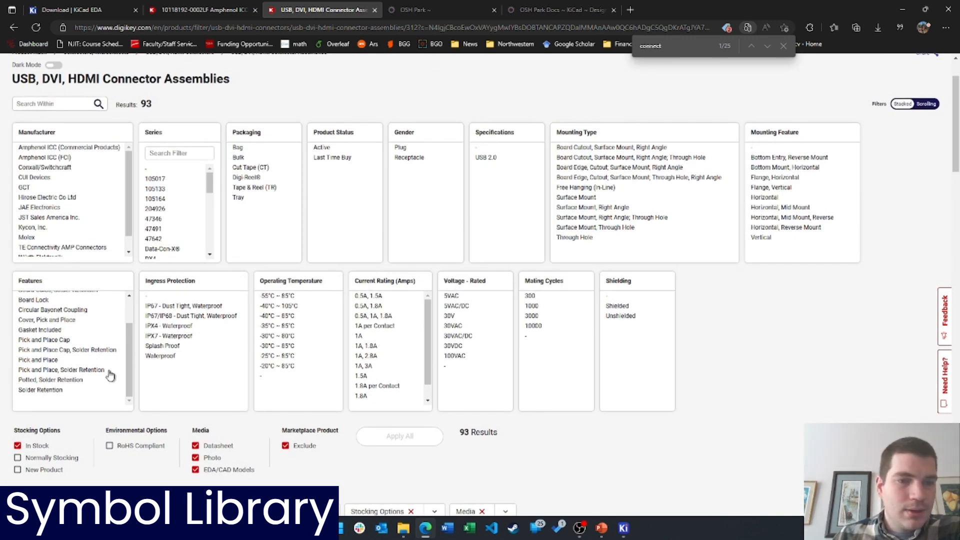
pyautogui.scroll(2, 74, 347)
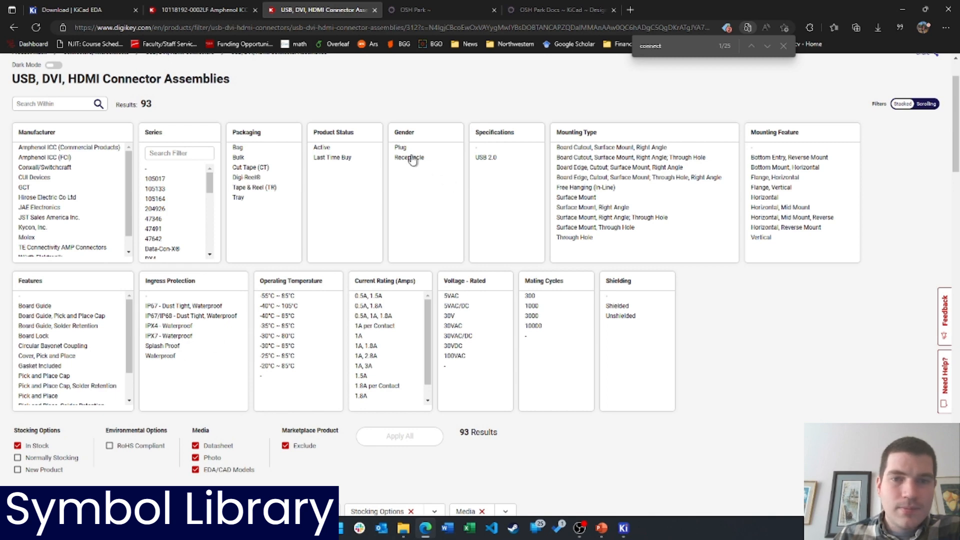
pyautogui.click(322, 147)
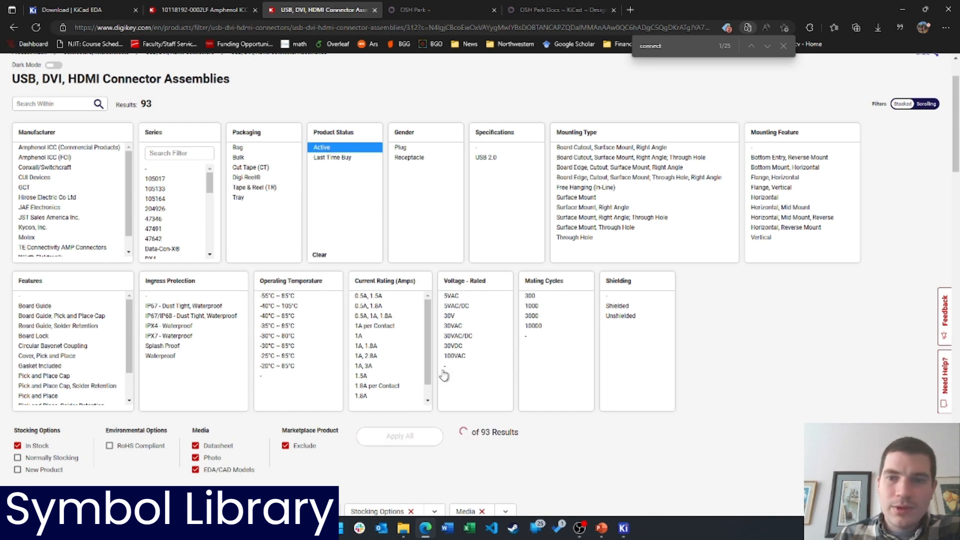
pyautogui.click(583, 198)
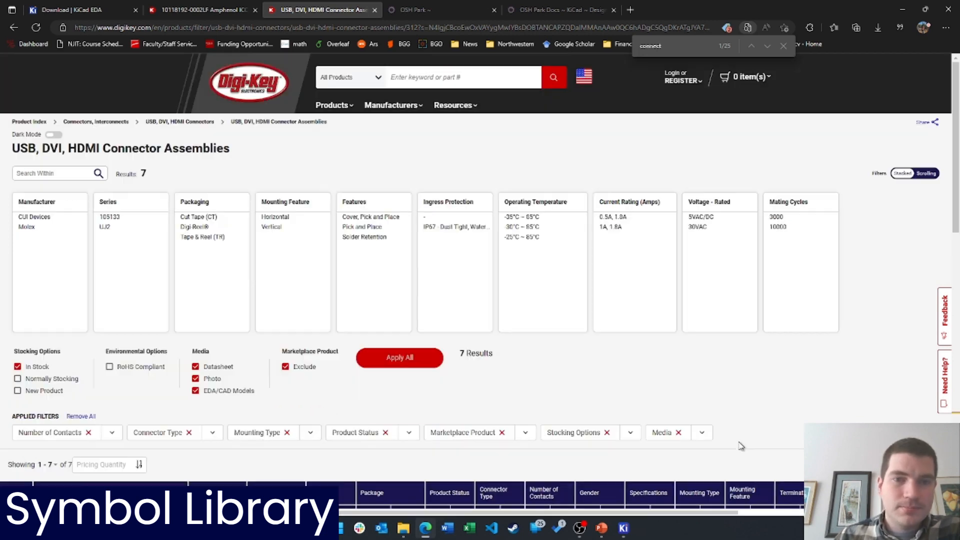
pyautogui.scroll(-7, 740, 446)
pyautogui.moveTo(64, 299)
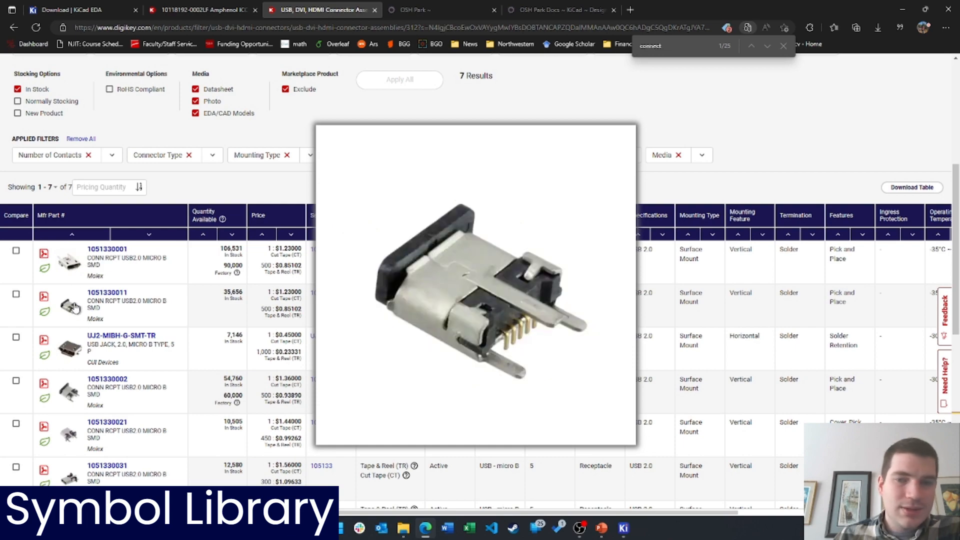
pyautogui.moveTo(79, 406)
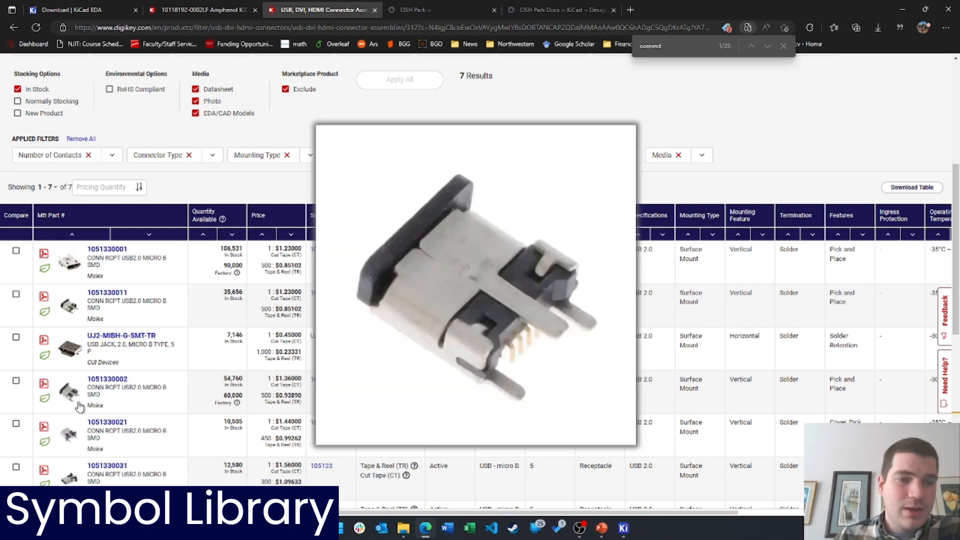
pyautogui.scroll(-3, 70, 440)
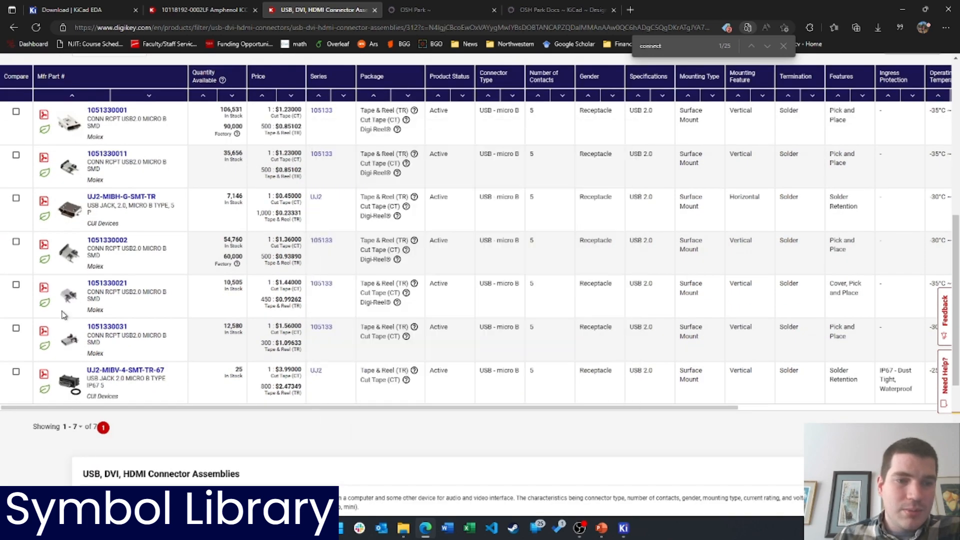
pyautogui.click(220, 9)
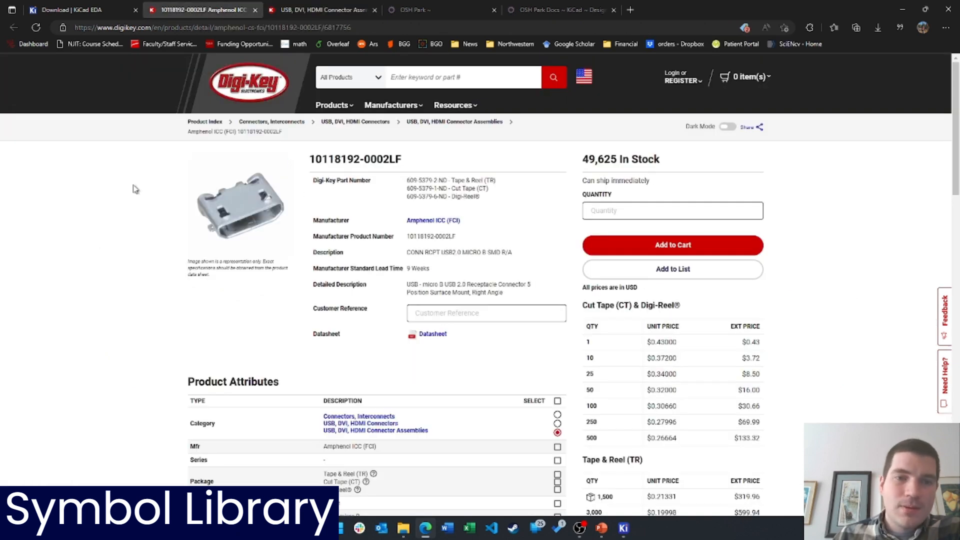
pyautogui.scroll(-4, 343, 349)
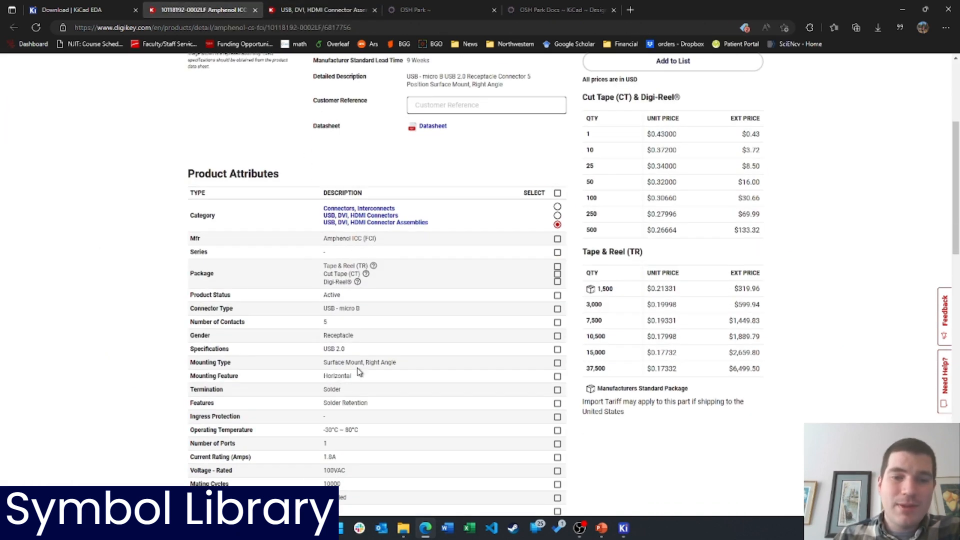
pyautogui.moveTo(324, 363); pyautogui.dragTo(396, 372)
pyautogui.click(364, 360)
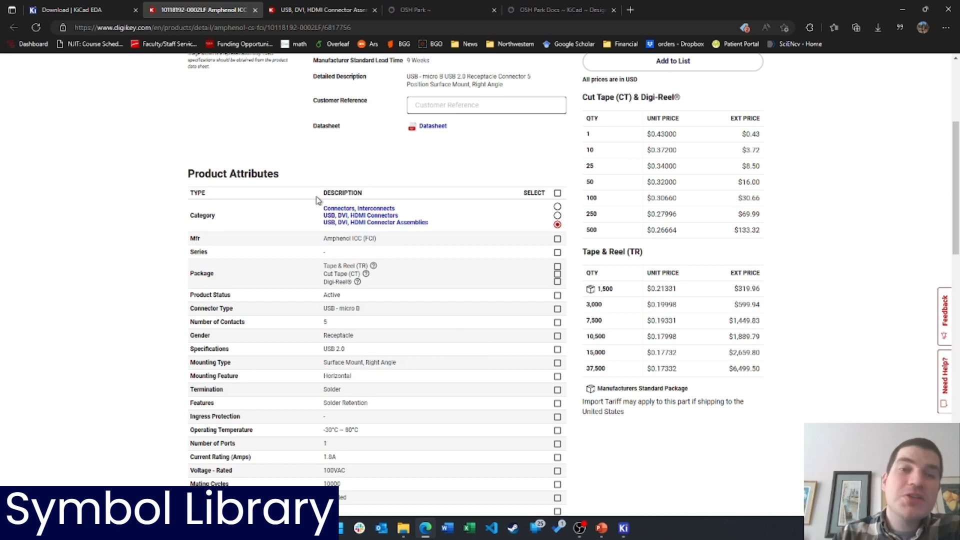
pyautogui.scroll(-9, 360, 232)
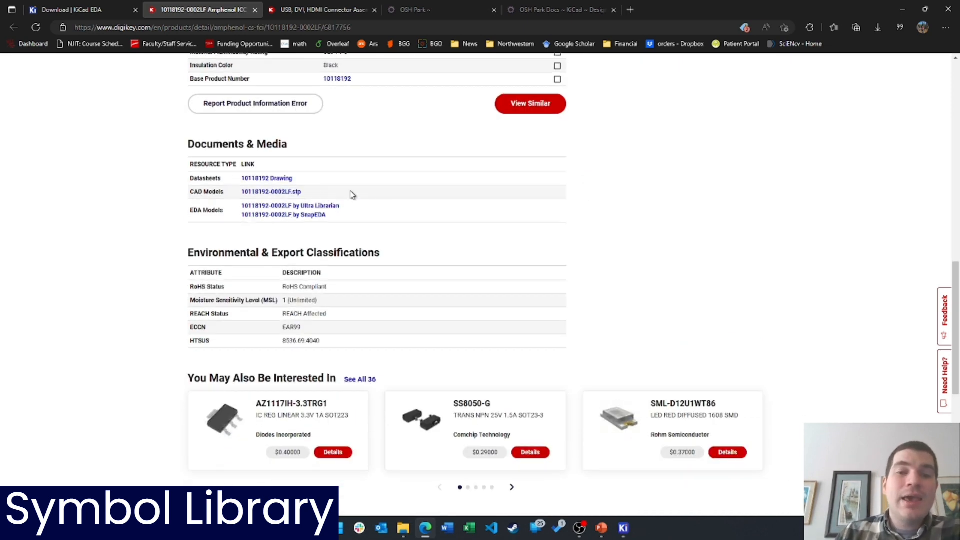
pyautogui.moveTo(190, 215); pyautogui.dragTo(228, 213)
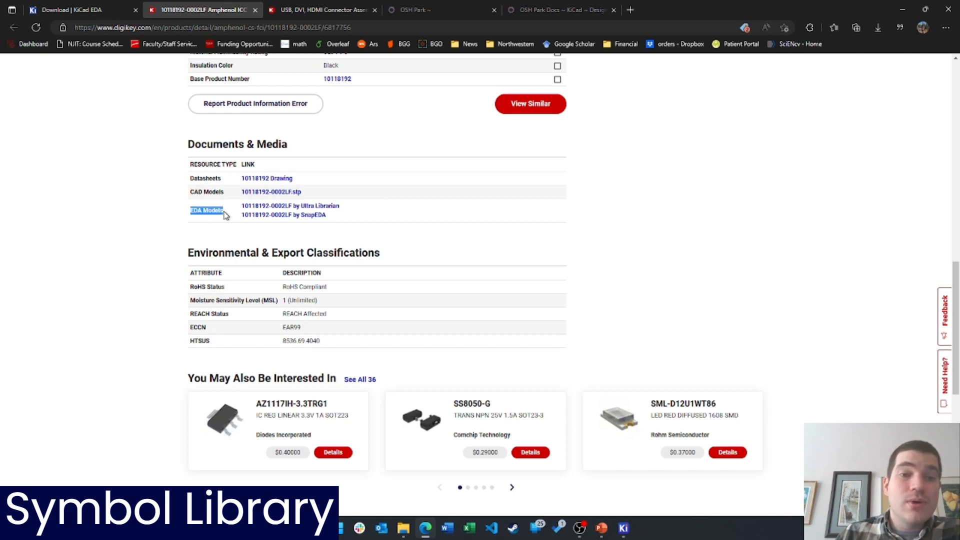
pyautogui.click(291, 304)
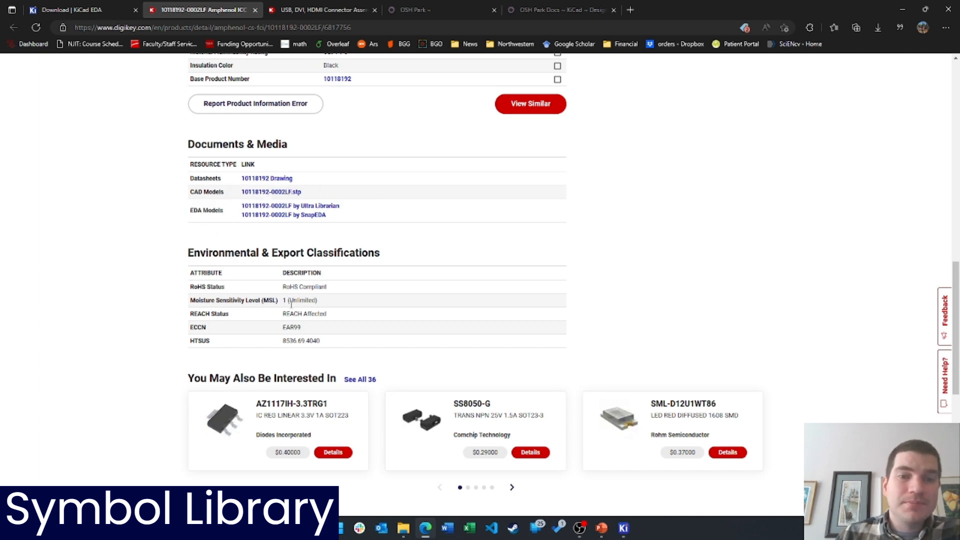
pyautogui.click(300, 215)
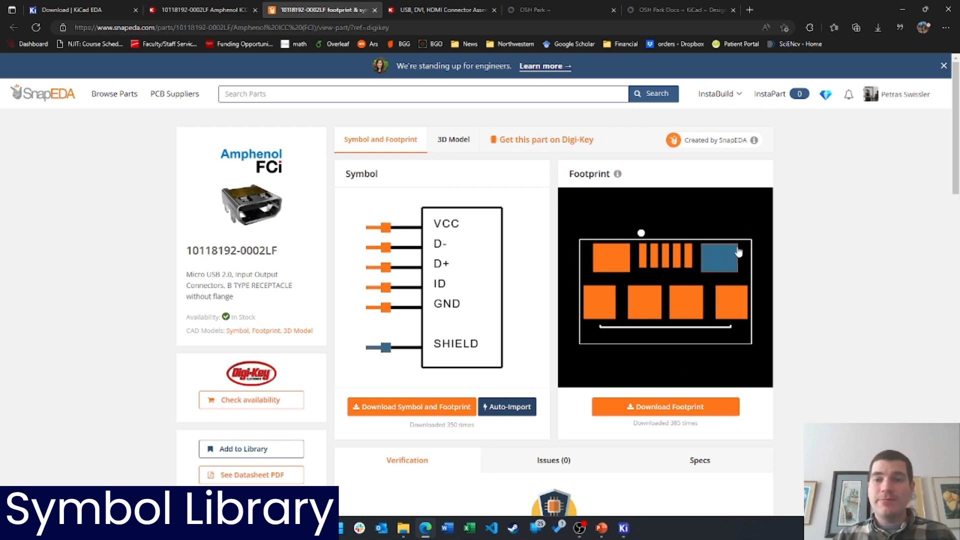
pyautogui.moveTo(618, 174)
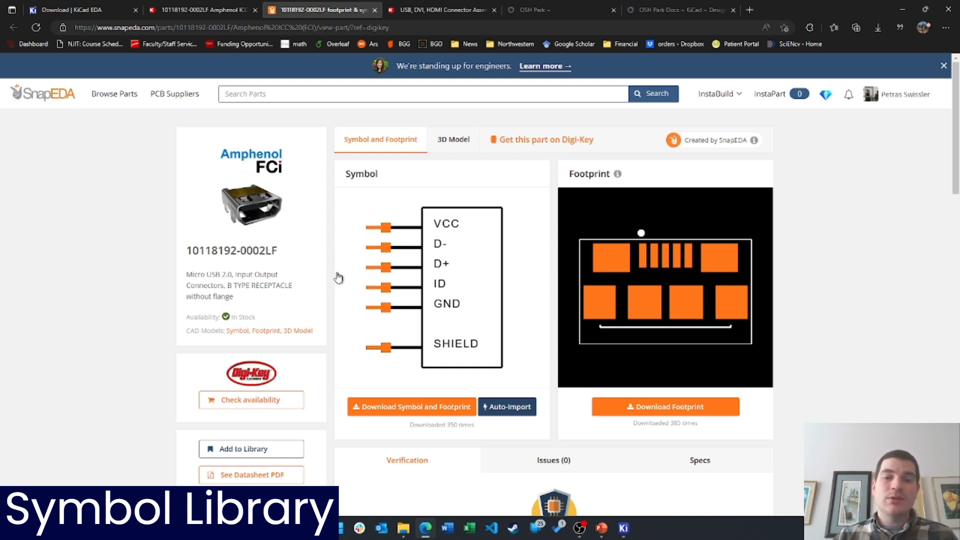
pyautogui.click(393, 413)
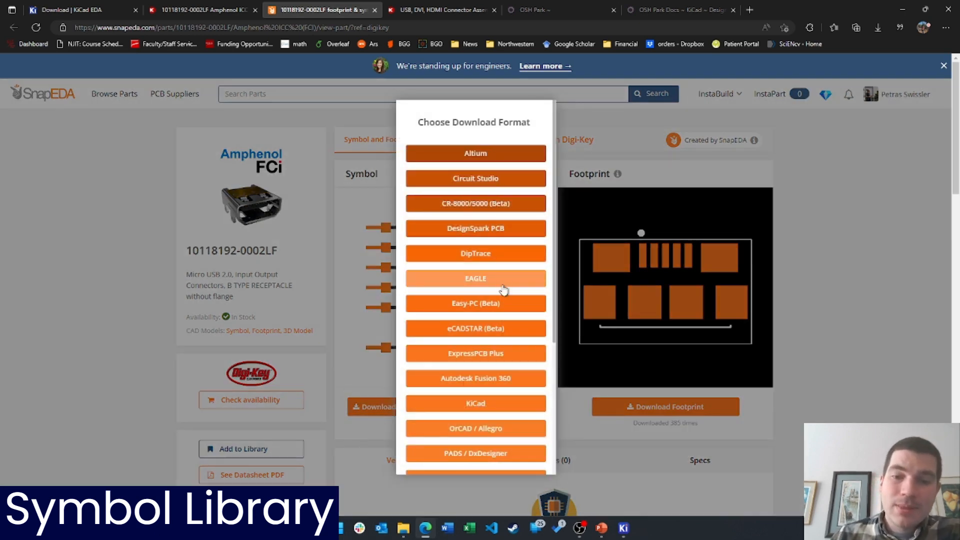
pyautogui.click(482, 403)
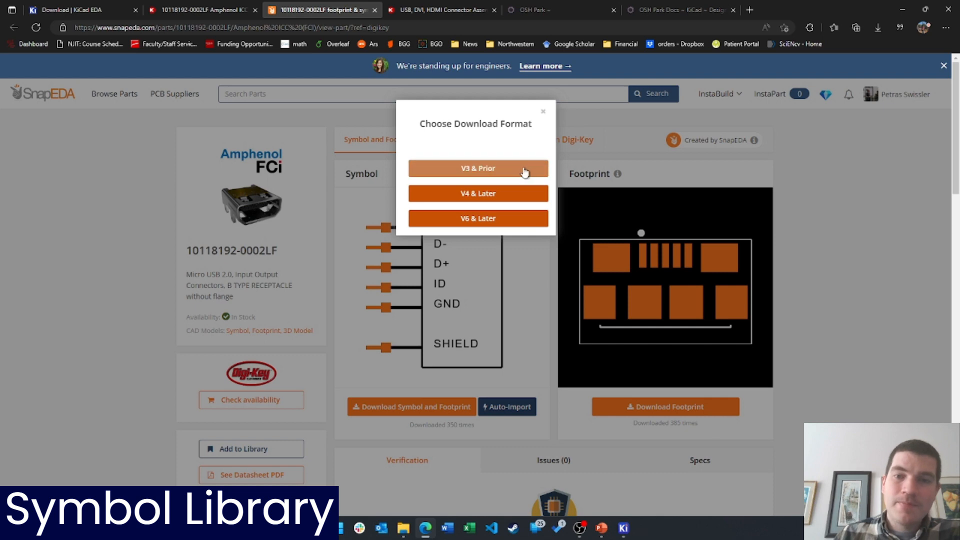
pyautogui.click(497, 225)
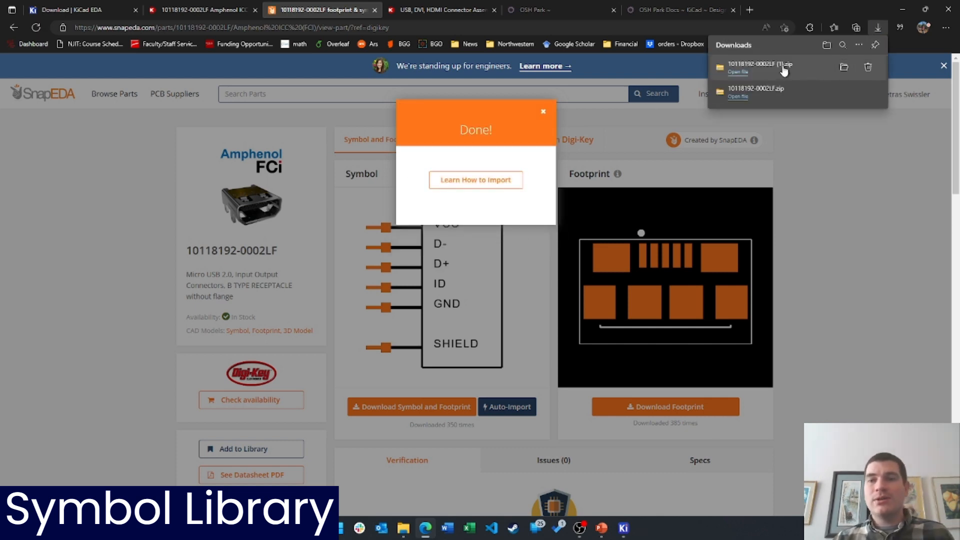
pyautogui.click(783, 70)
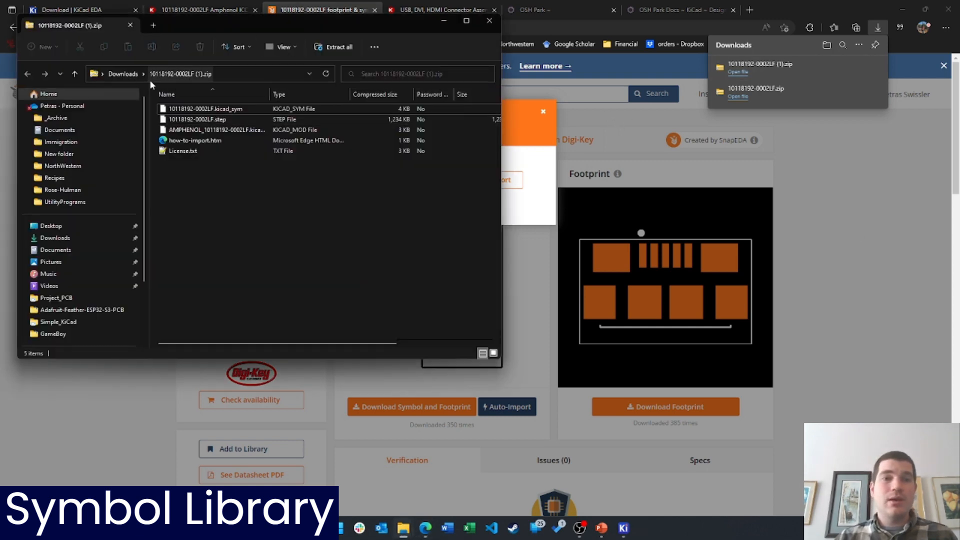
pyautogui.click(123, 73)
pyautogui.doubleClick(207, 126)
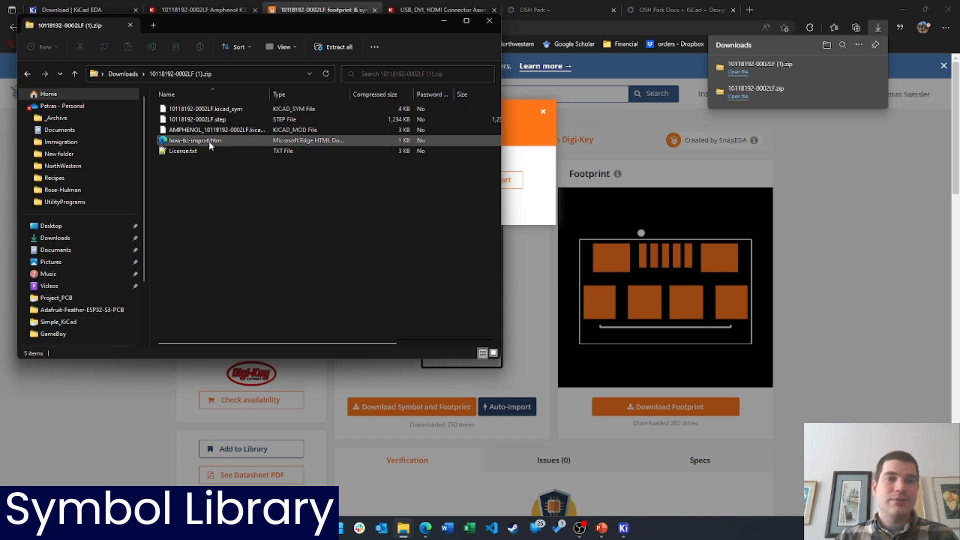
pyautogui.click(490, 21)
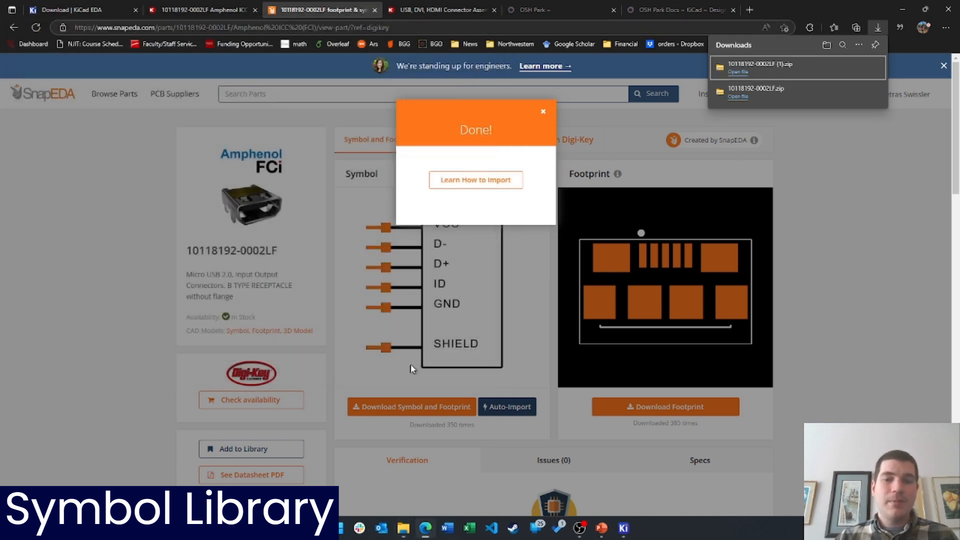
pyautogui.moveTo(403, 525)
pyautogui.click(437, 483)
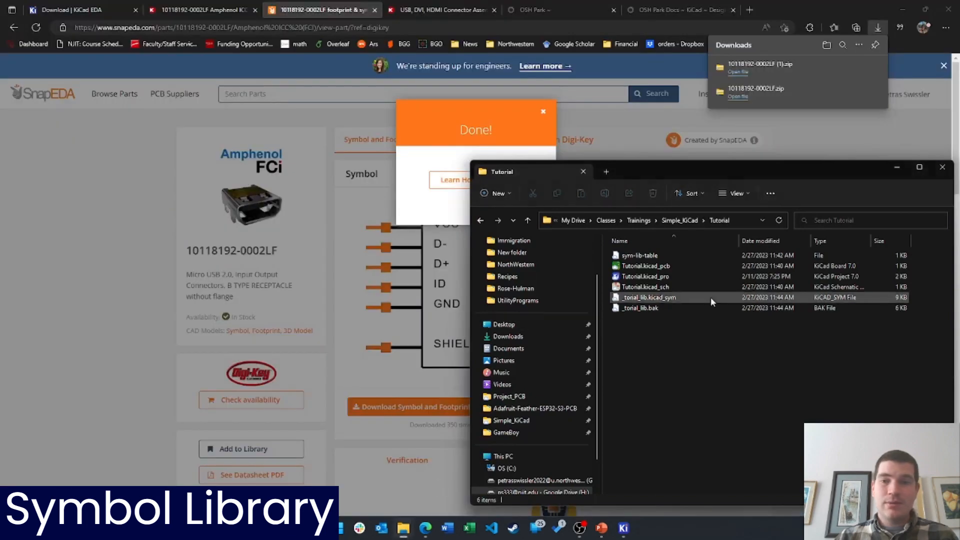
pyautogui.click(689, 223)
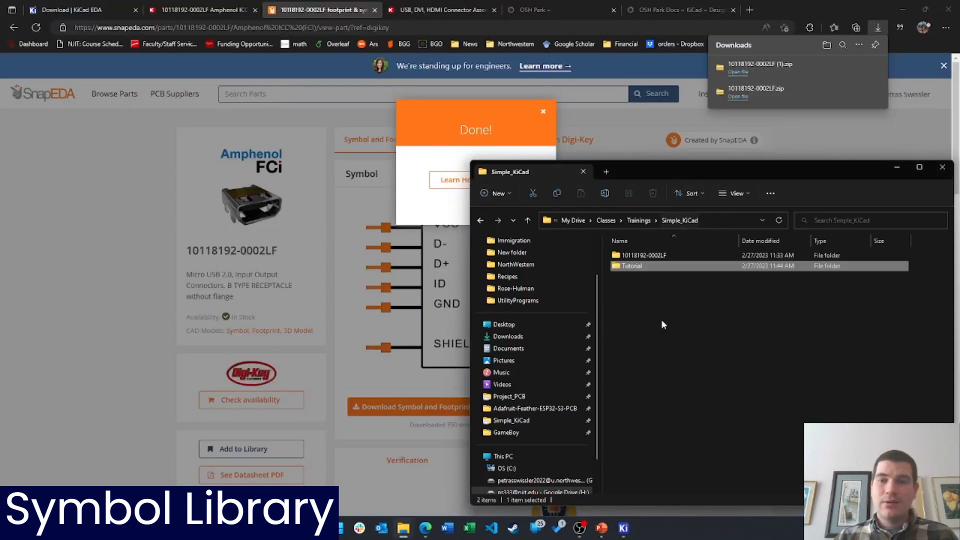
pyautogui.doubleClick(655, 254)
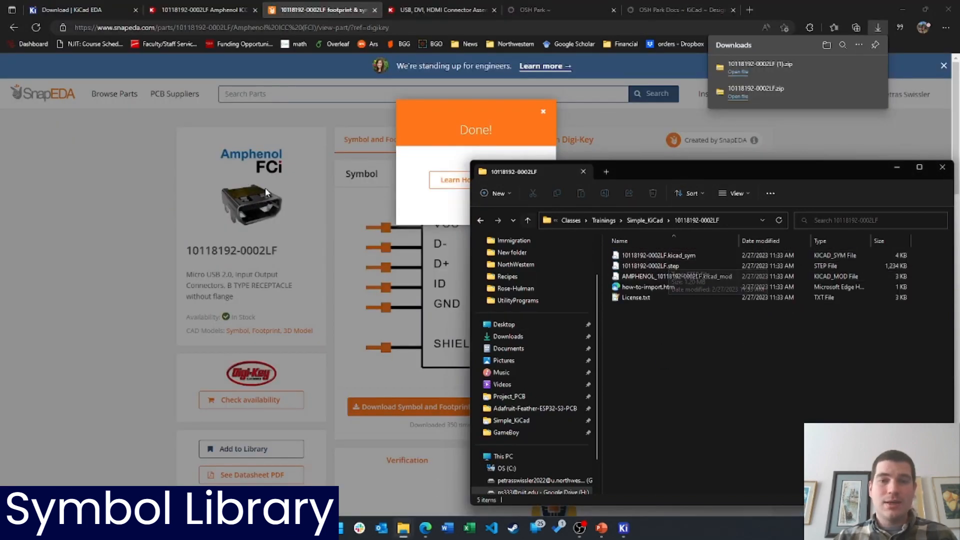
# Return to the Symbol Editor and bring up the _torial_lib library's context menu
pyautogui.click(903, 9)
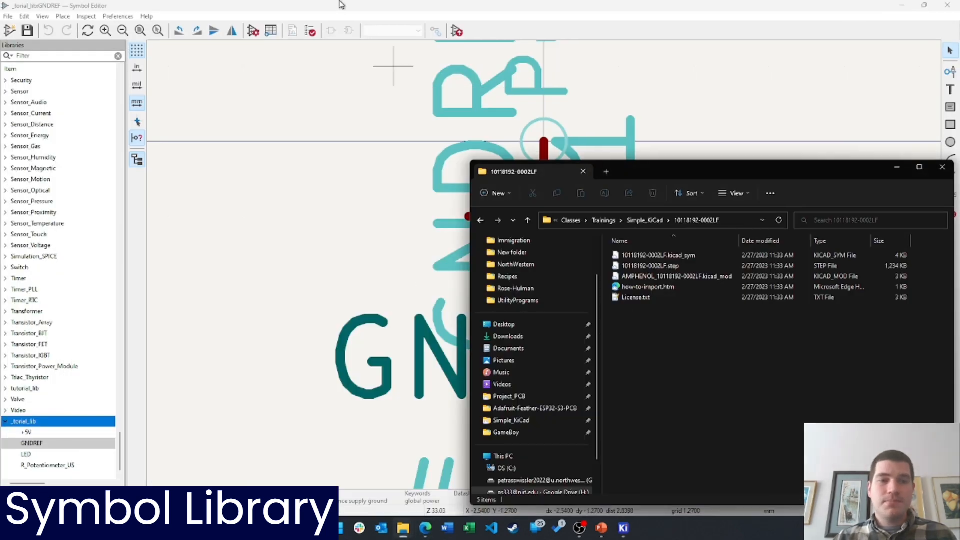
pyautogui.click(39, 427)
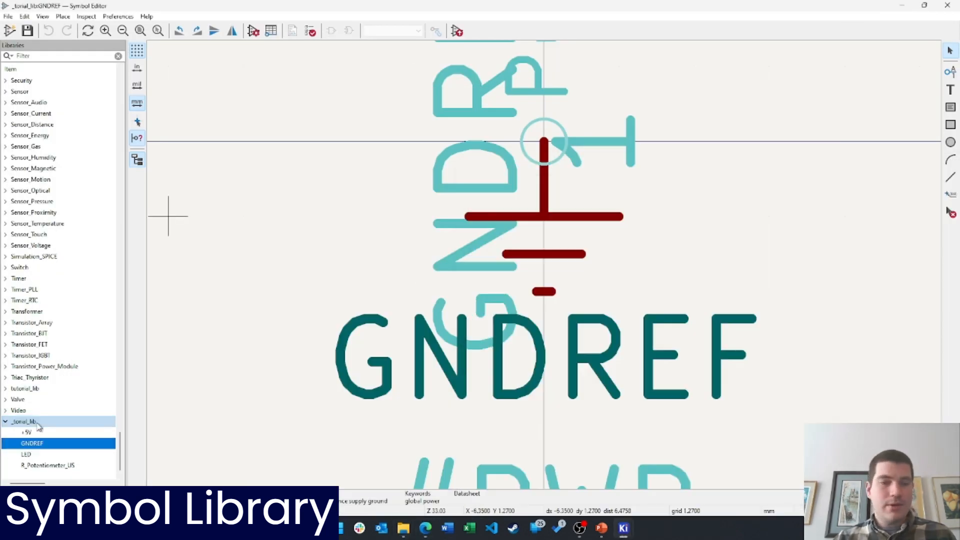
pyautogui.rightClick(39, 426)
pyautogui.press('Escape')
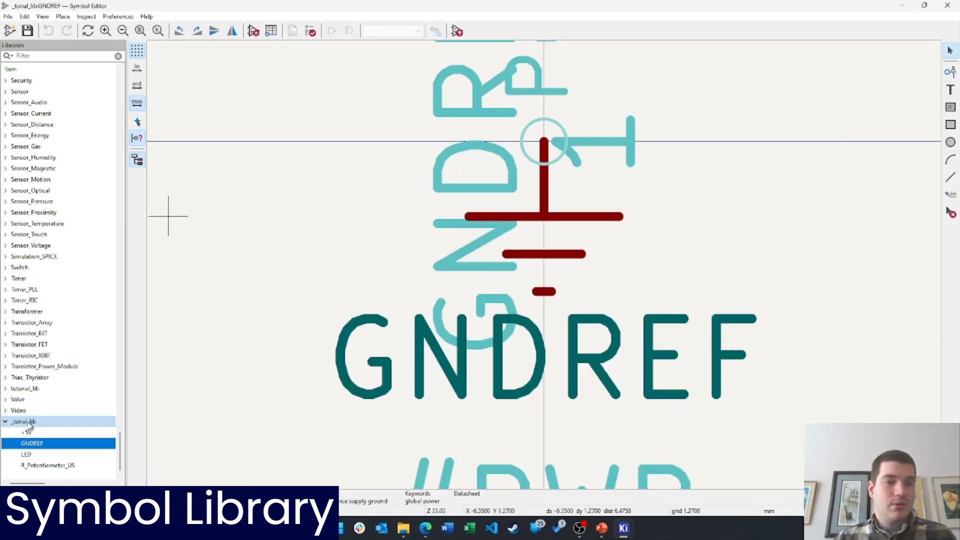
pyautogui.rightClick(30, 425)
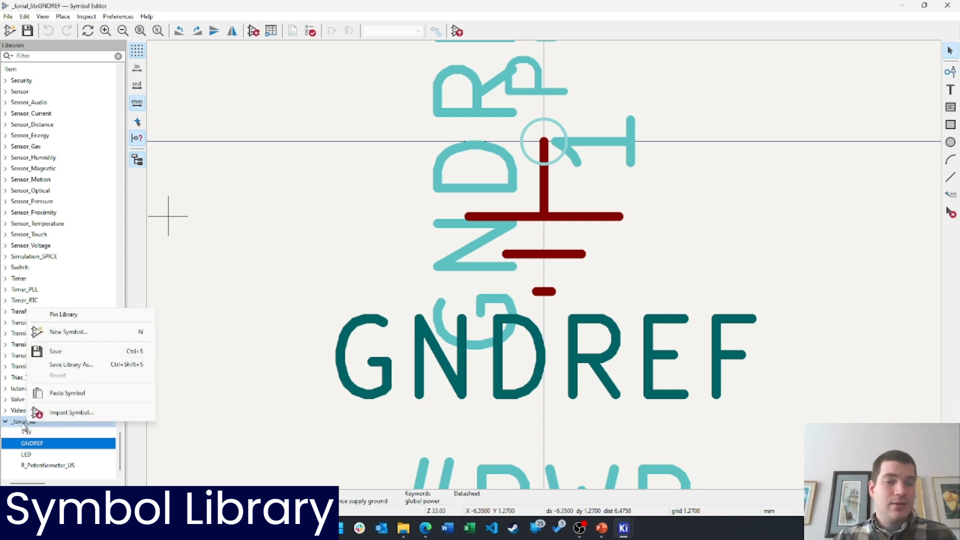
pyautogui.click(70, 412)
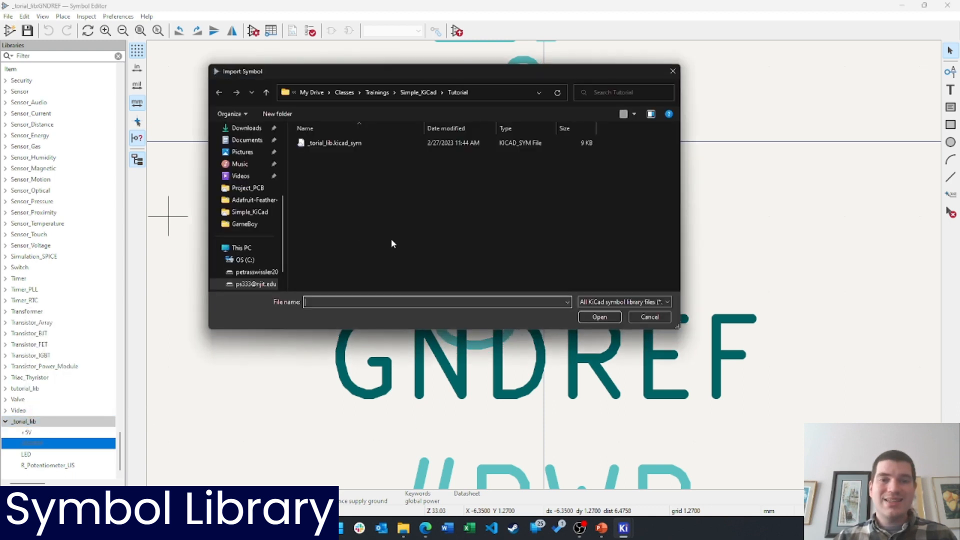
pyautogui.click(418, 92)
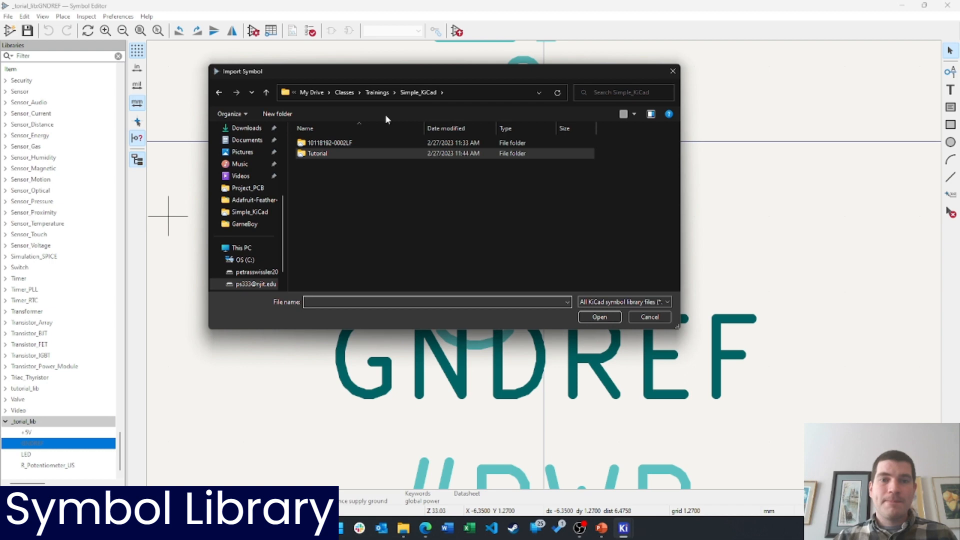
pyautogui.doubleClick(339, 144)
pyautogui.click(353, 145)
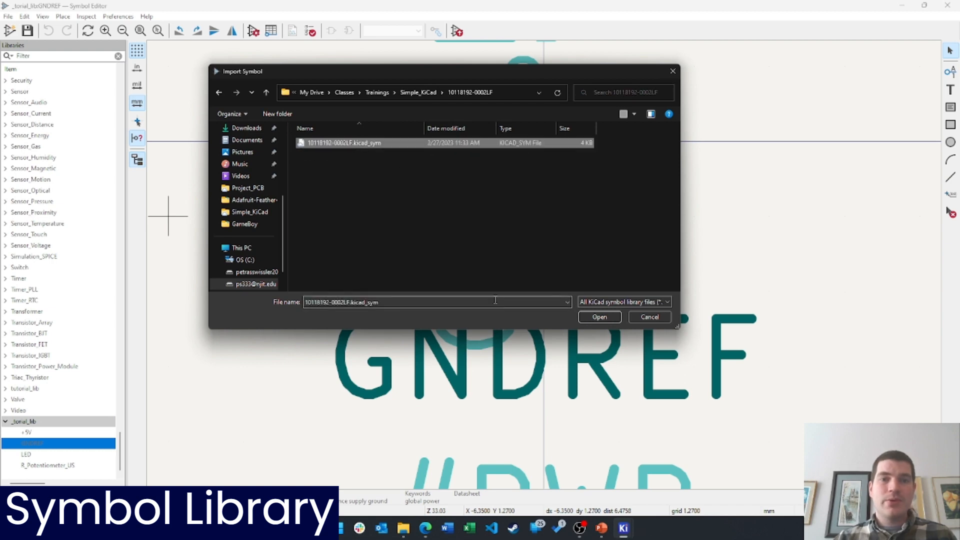
pyautogui.click(609, 317)
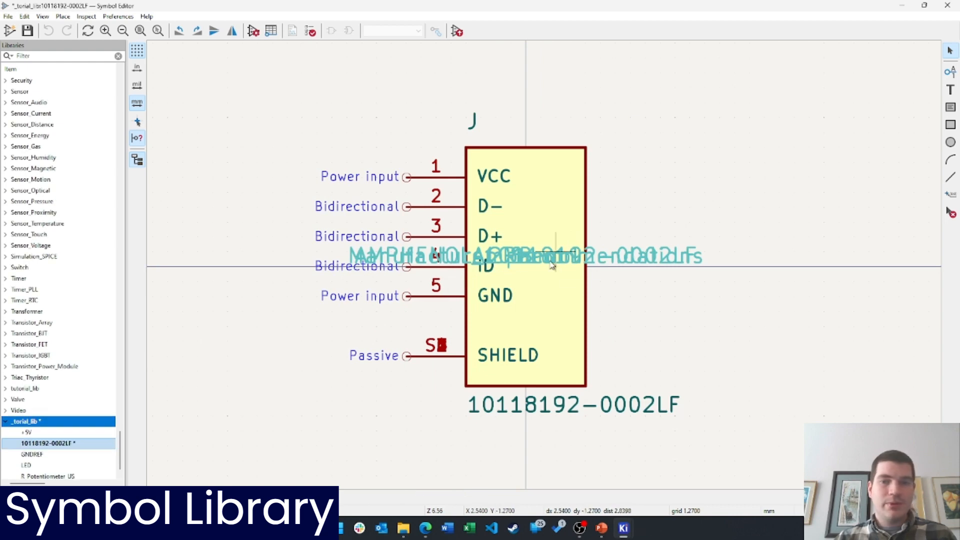
pyautogui.moveTo(518, 256); pyautogui.dragTo(524, 109)
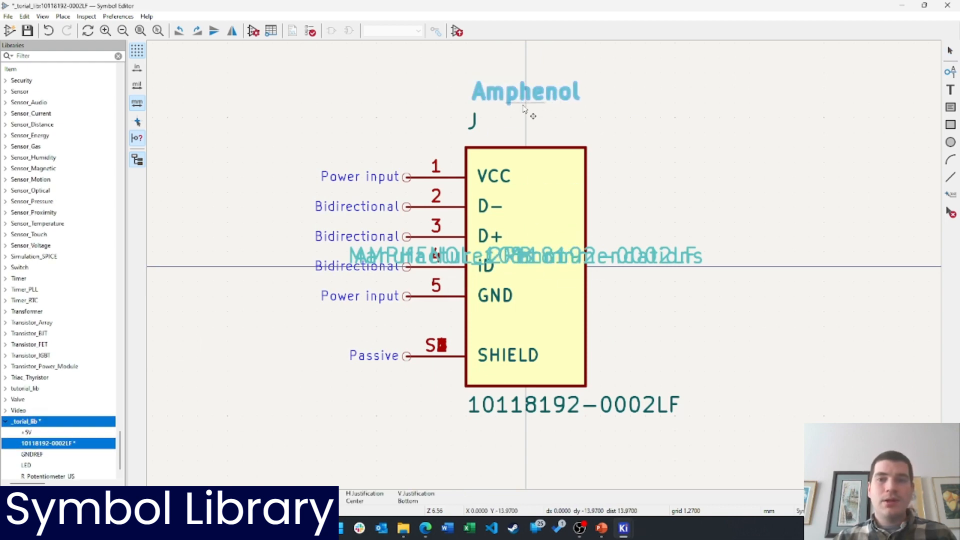
pyautogui.click(526, 256)
pyautogui.moveTo(526, 256); pyautogui.dragTo(647, 85)
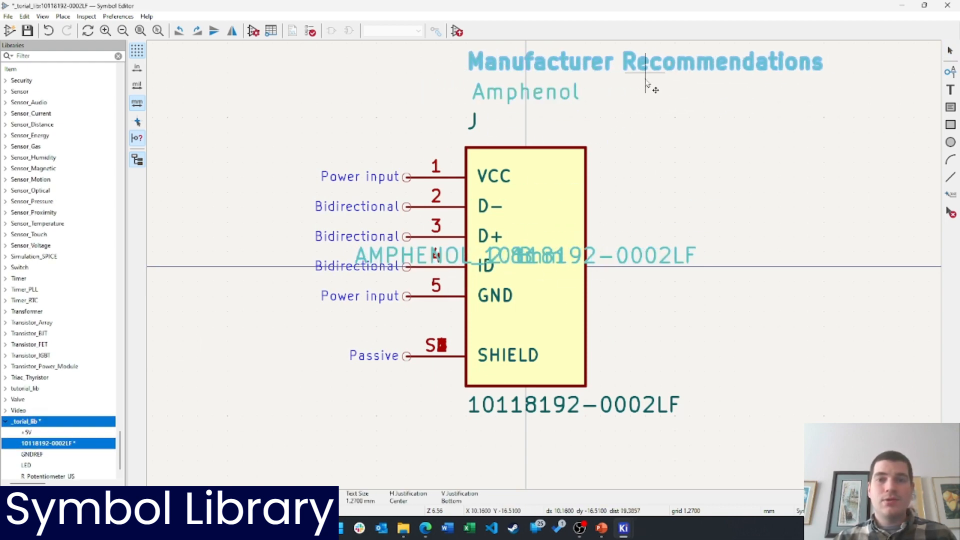
pyautogui.click(526, 256)
pyautogui.moveTo(526, 256); pyautogui.dragTo(649, 100)
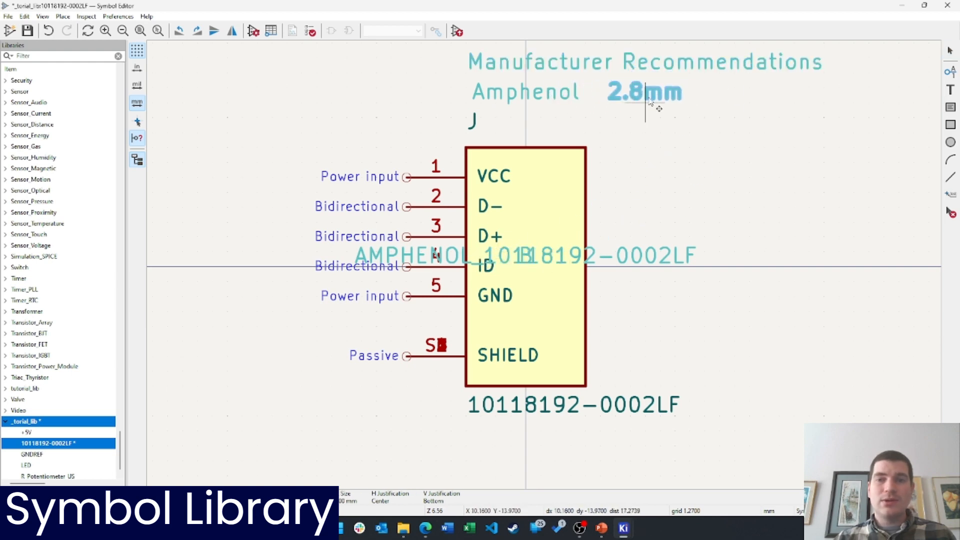
pyautogui.click(547, 272)
pyautogui.moveTo(547, 272); pyautogui.dragTo(663, 131)
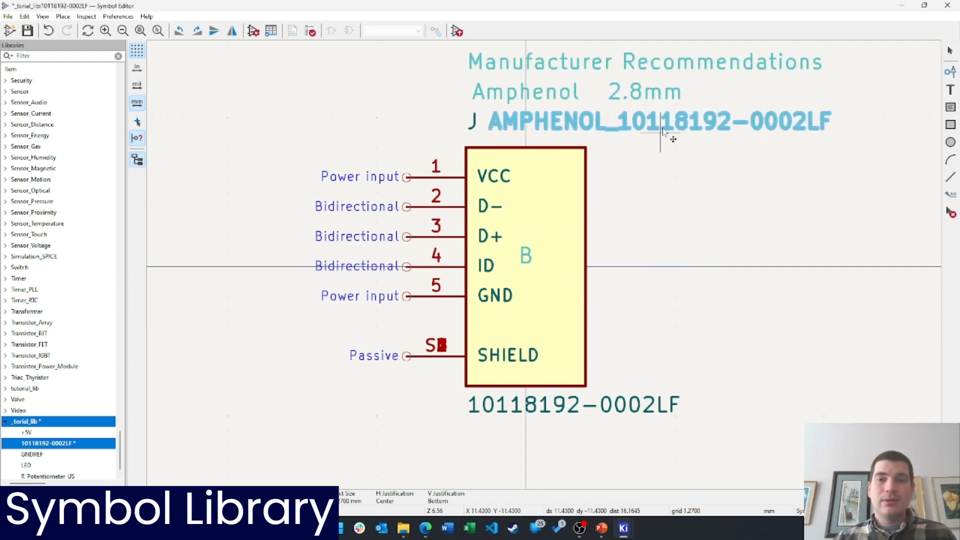
pyautogui.click(525, 253)
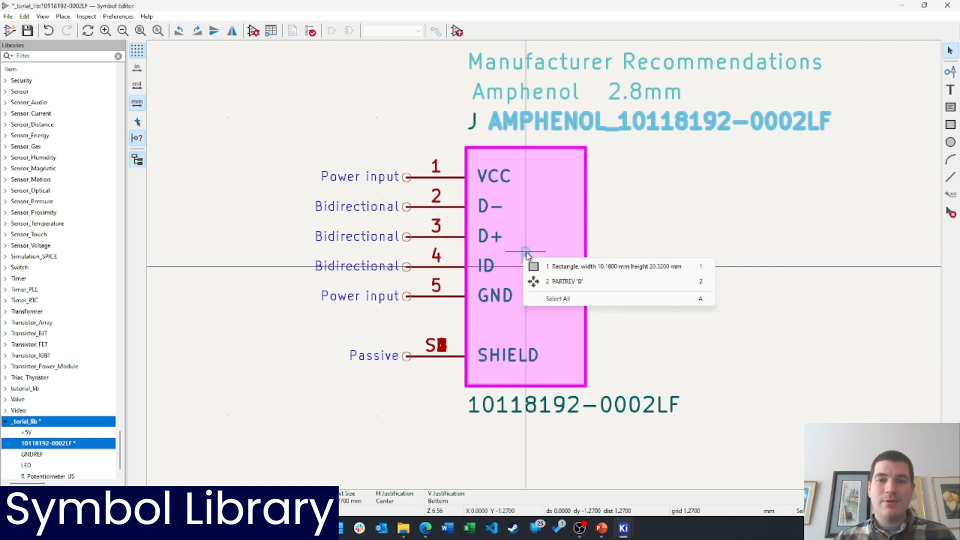
pyautogui.click(776, 225)
pyautogui.click(776, 225)
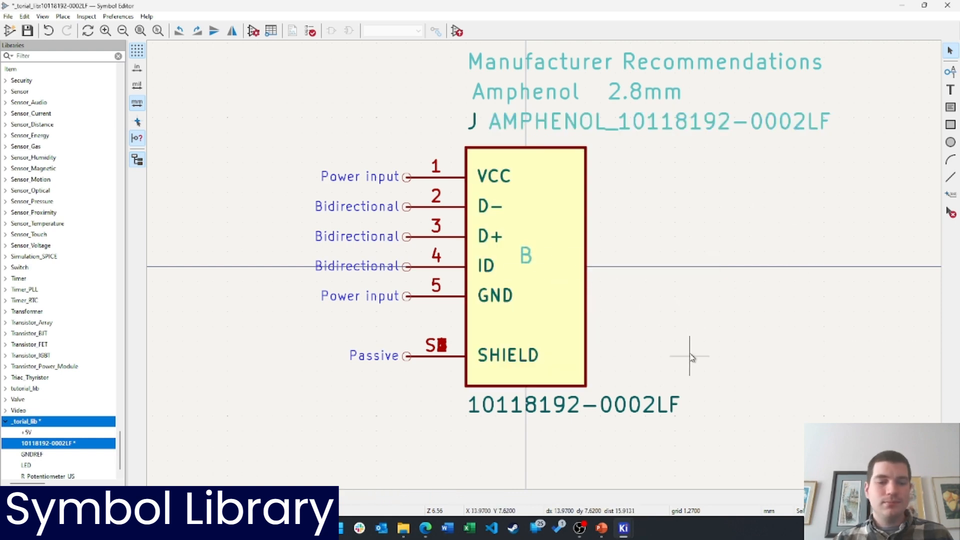
pyautogui.hotkey('ctrl', 's')
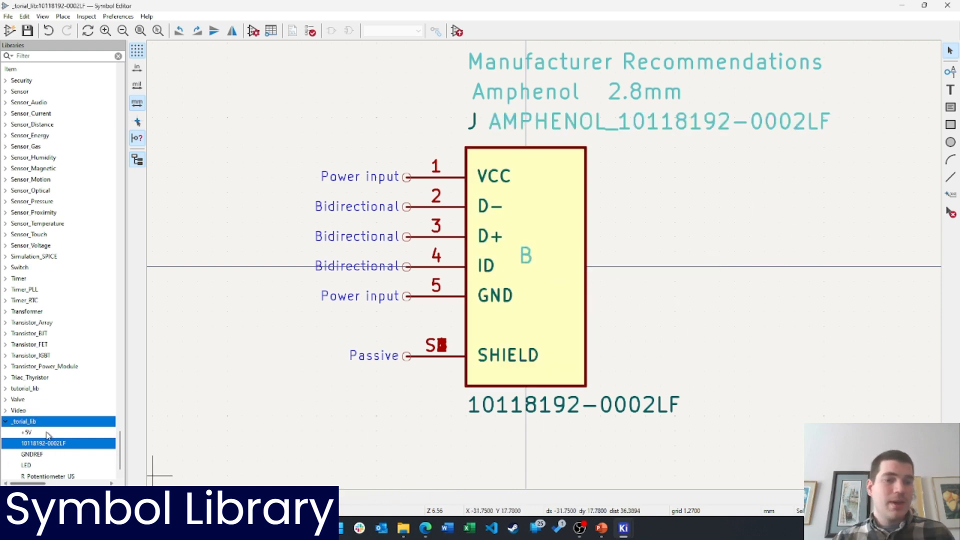
pyautogui.scroll(-1, 56, 440)
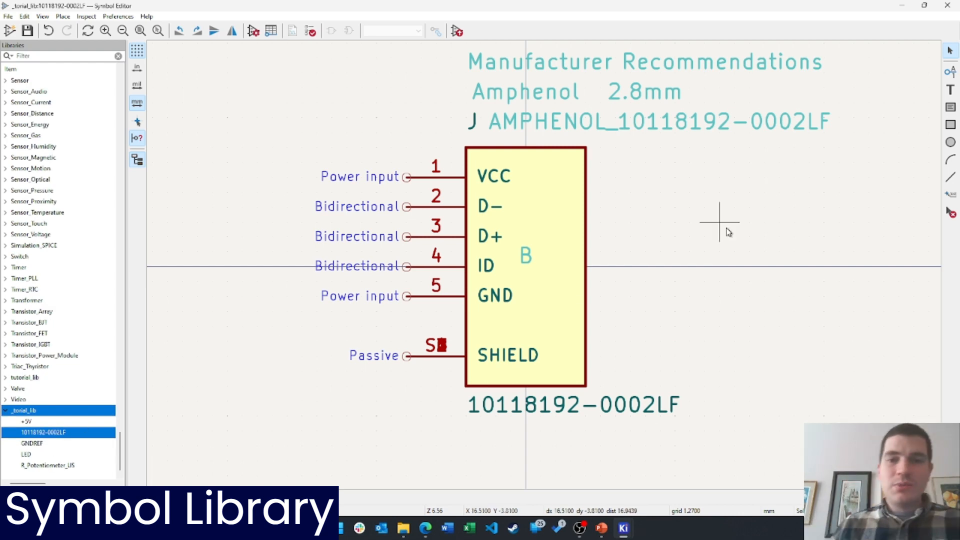
pyautogui.moveTo(602, 528)
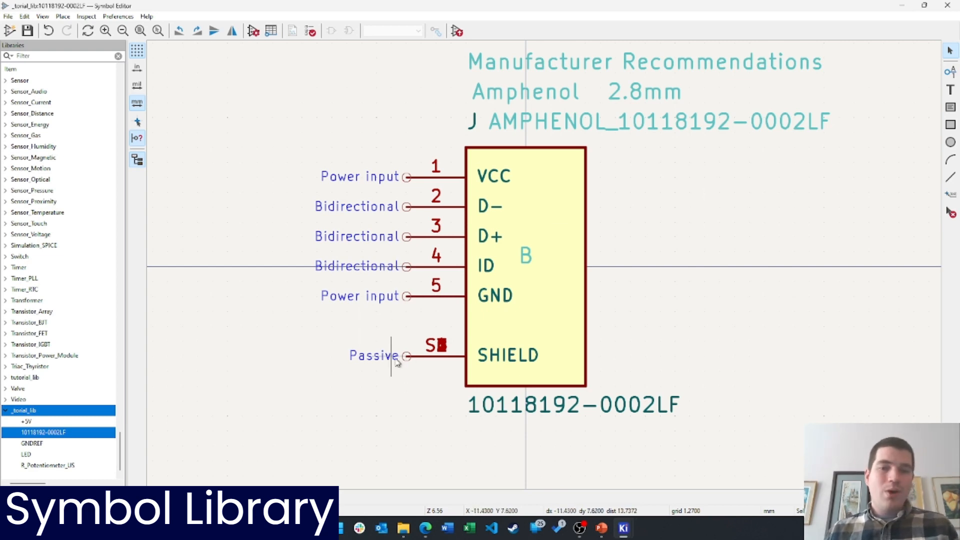
pyautogui.click(420, 364)
pyautogui.moveTo(420, 364); pyautogui.dragTo(699, 336)
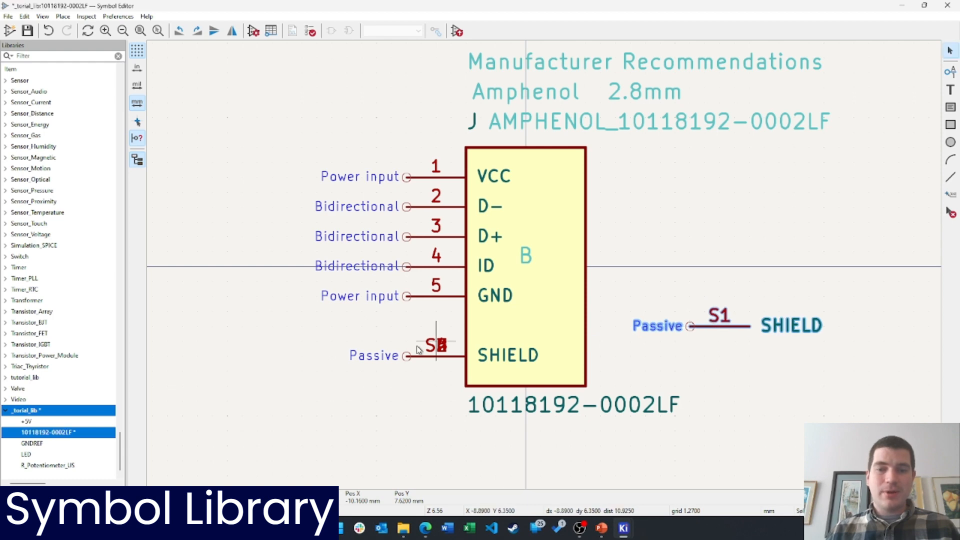
pyautogui.click(413, 356)
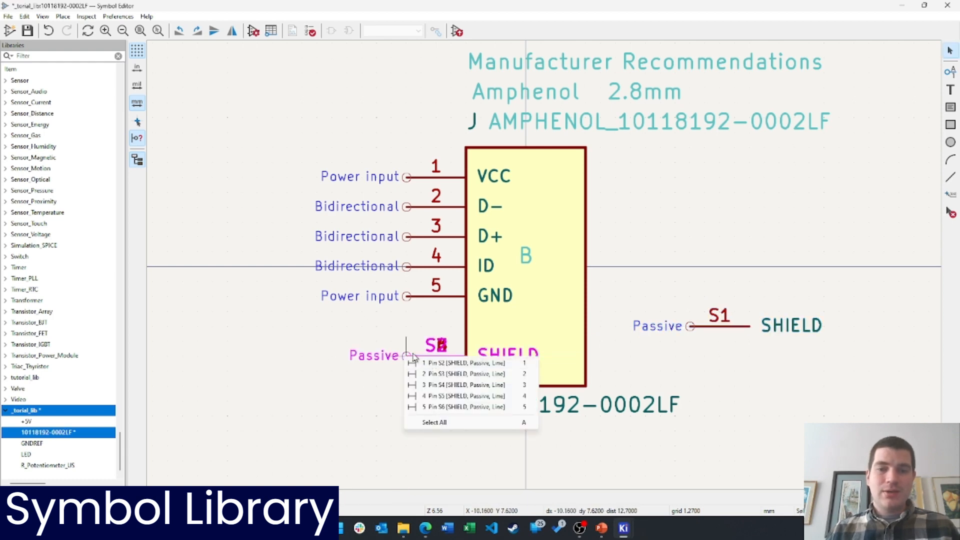
pyautogui.click(405, 331)
pyautogui.moveTo(416, 357)
pyautogui.mouseDown()
pyautogui.moveTo(425, 358)
pyautogui.moveTo(410, 445)
pyautogui.moveTo(409, 356)
pyautogui.mouseUp()
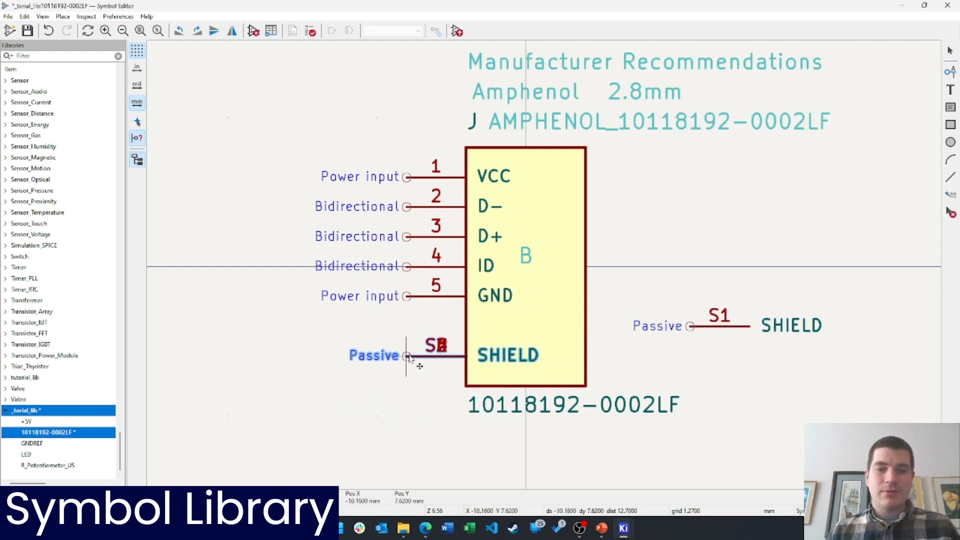
pyautogui.moveTo(720, 327); pyautogui.dragTo(407, 359)
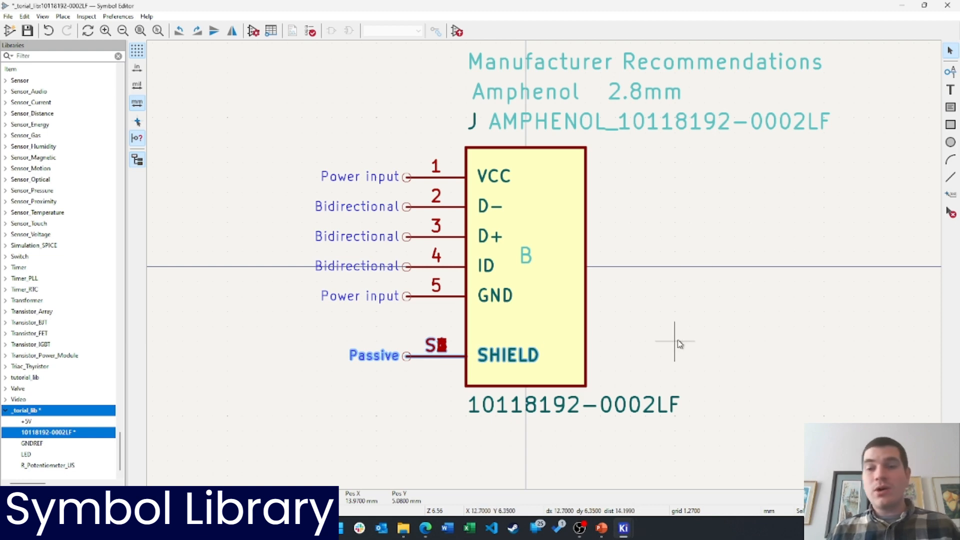
pyautogui.click(705, 331)
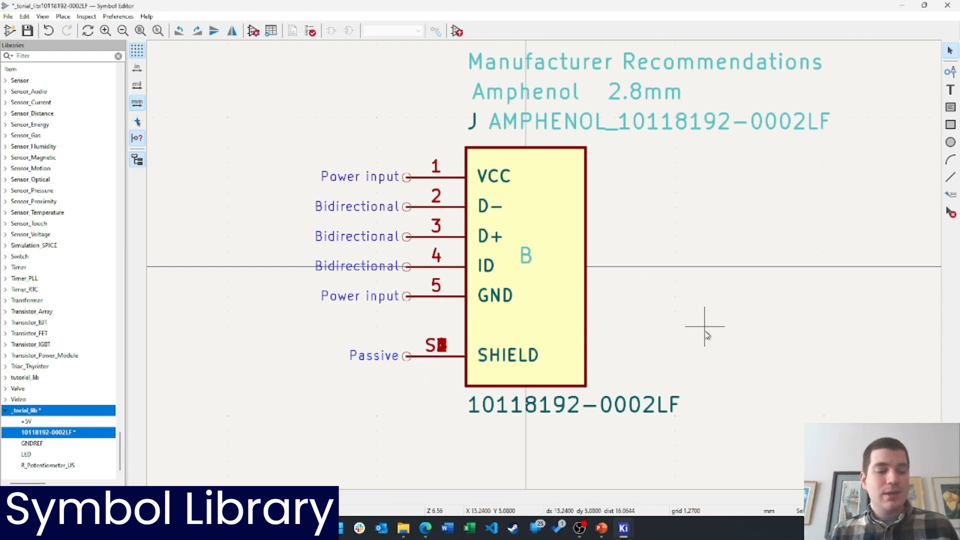
pyautogui.hotkey('ctrl', 's')
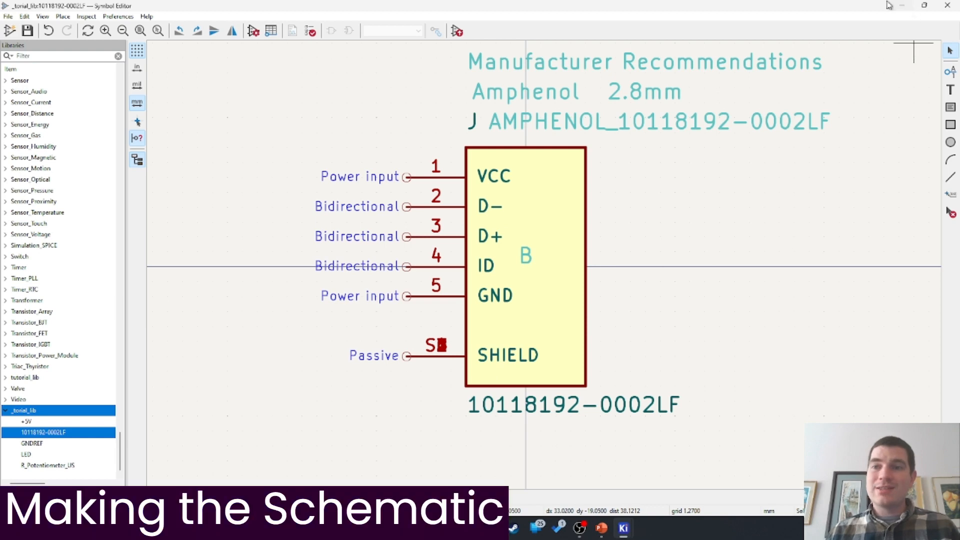
# Open the Tutorial schematic from the KiCad project manager and bring up the PowerPoint block diagram
pyautogui.click(906, 5)
pyautogui.click(689, 87)
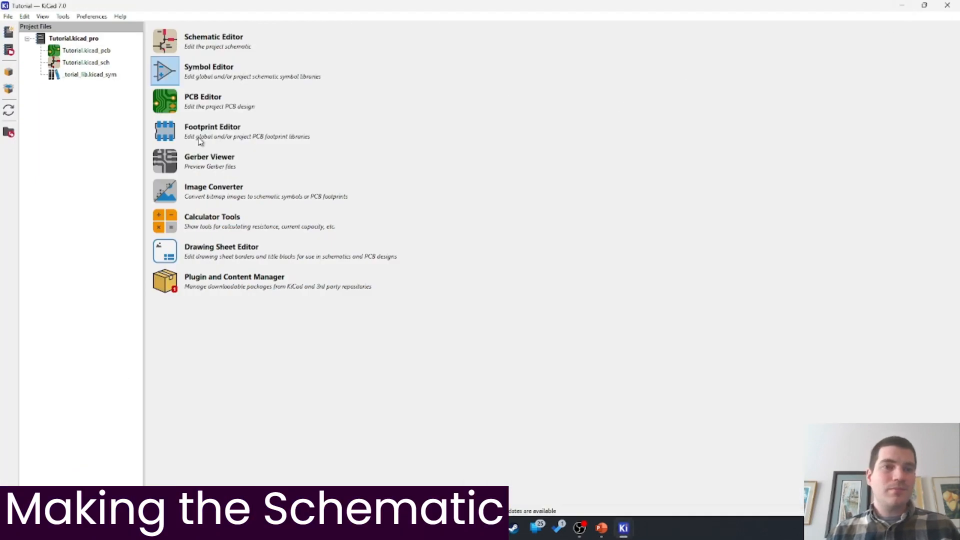
pyautogui.click(174, 44)
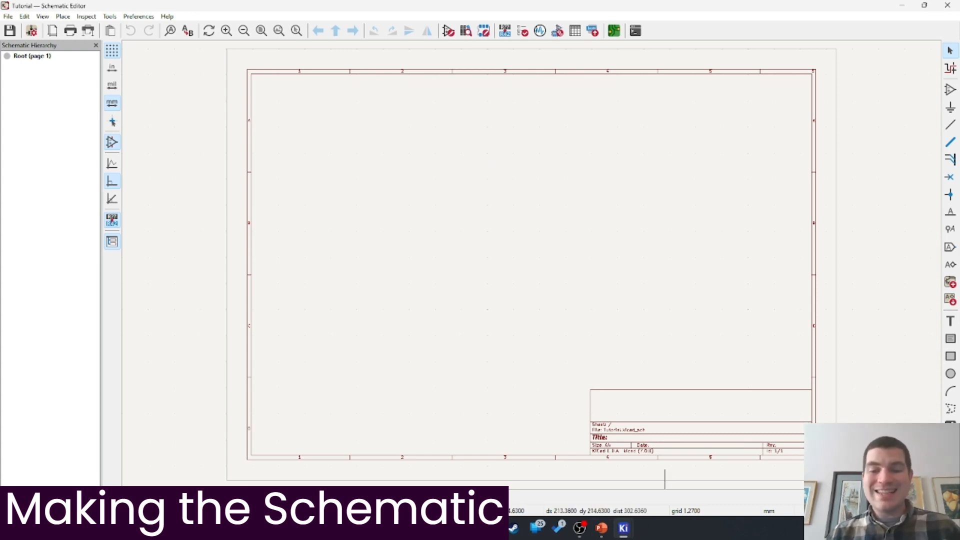
pyautogui.click(603, 529)
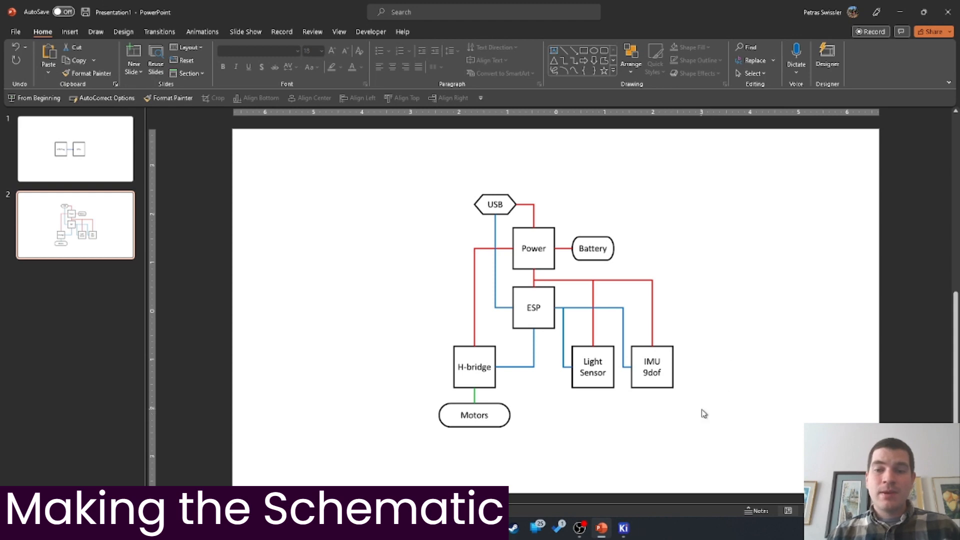
# Minimize PowerPoint to reveal the empty Tutorial schematic sheet
pyautogui.moveTo(702, 408); pyautogui.dragTo(661, 365)
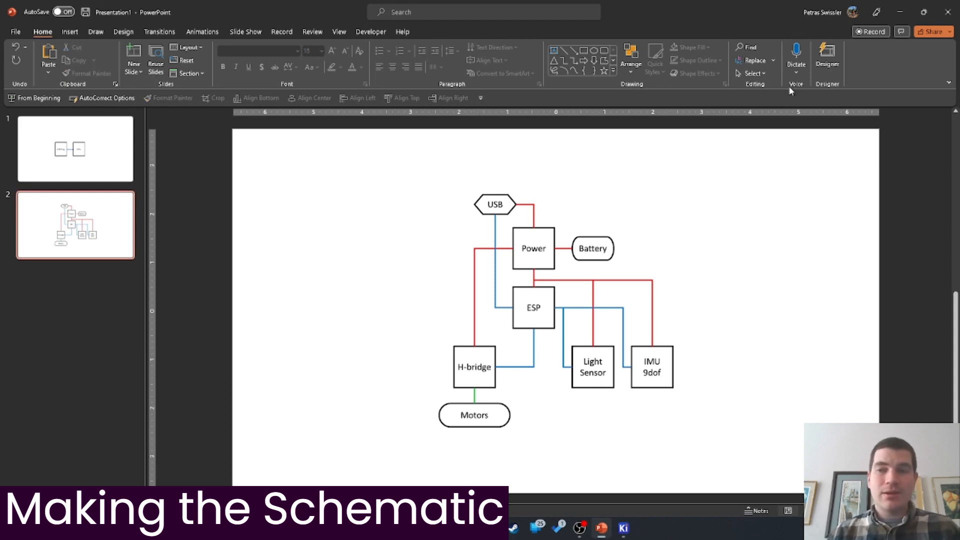
pyautogui.click(900, 12)
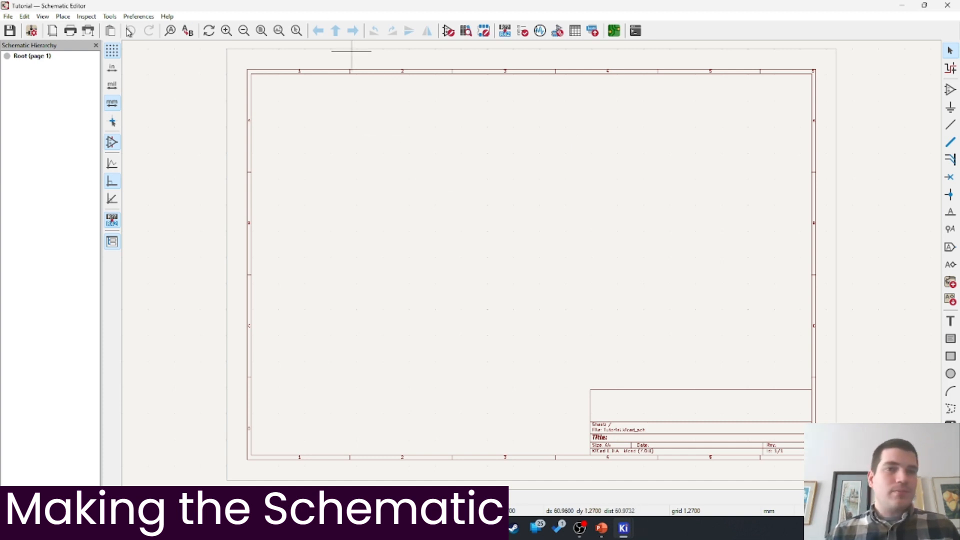
pyautogui.click(139, 17)
pyautogui.click(159, 60)
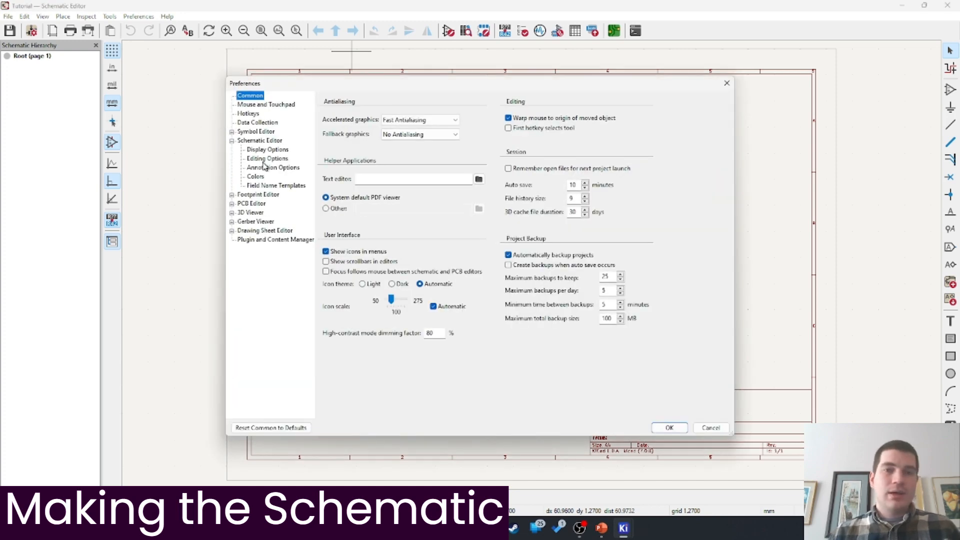
pyautogui.click(257, 105)
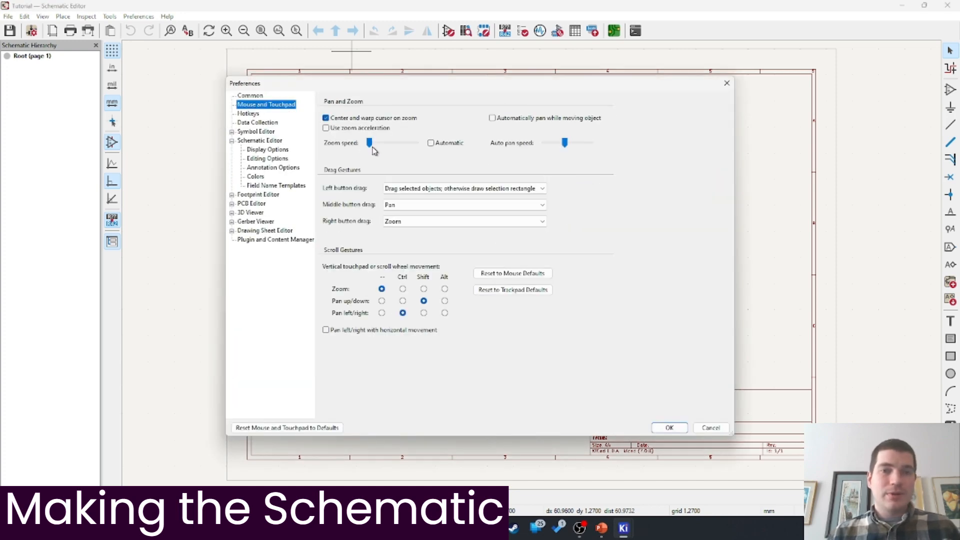
pyautogui.click(371, 146)
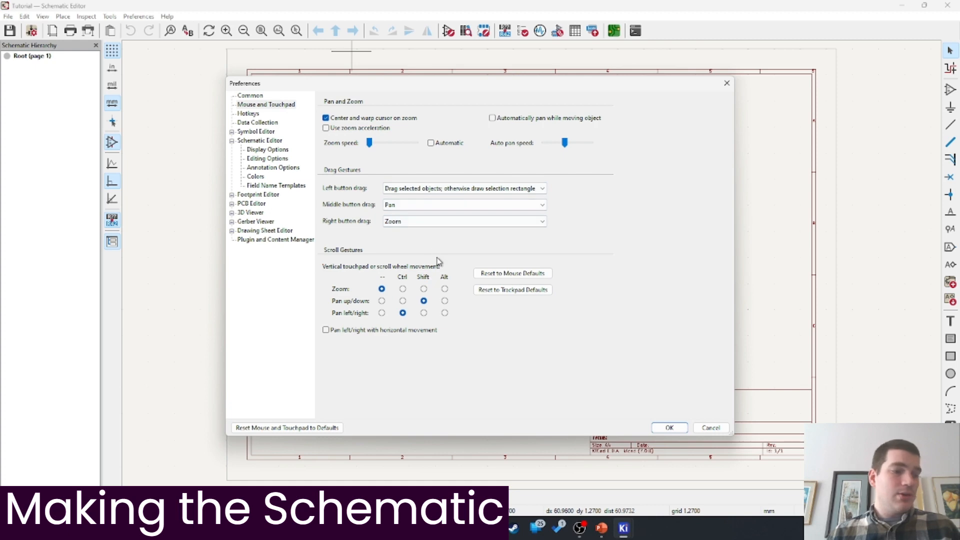
pyautogui.click(670, 428)
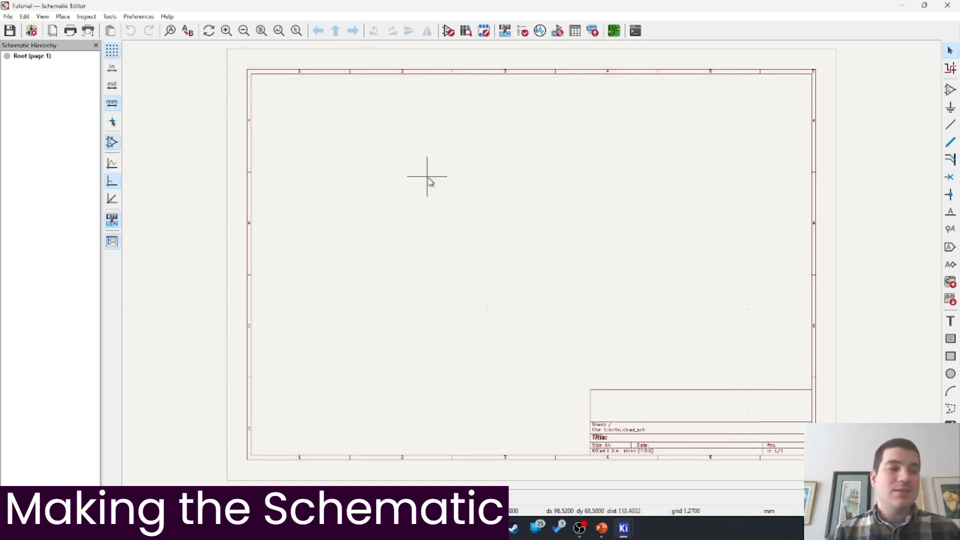
pyautogui.click(167, 17)
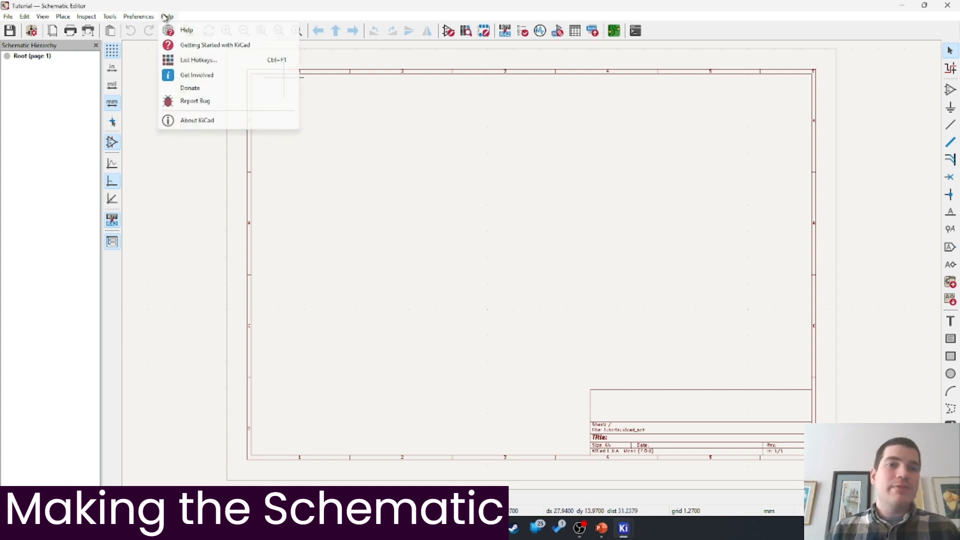
pyautogui.click(198, 60)
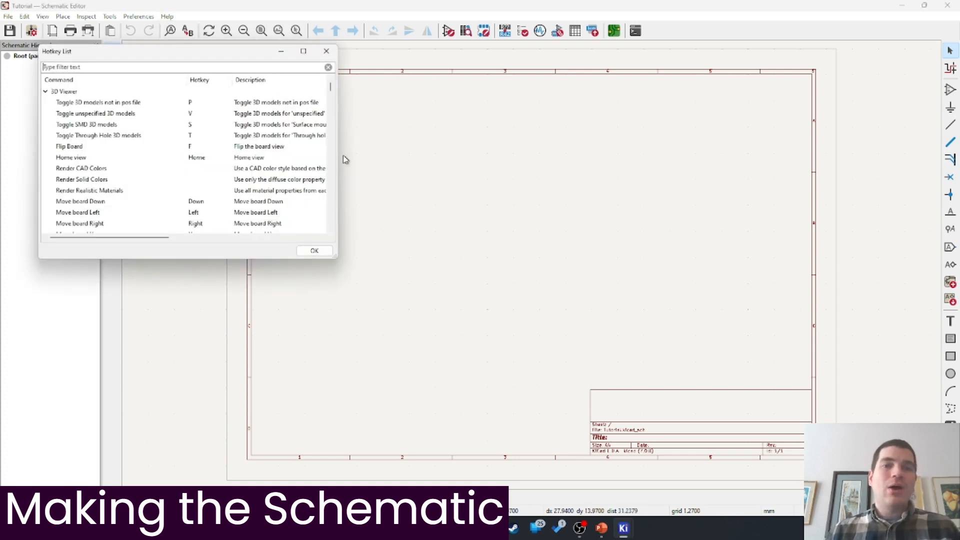
pyautogui.scroll(-15, 271, 140)
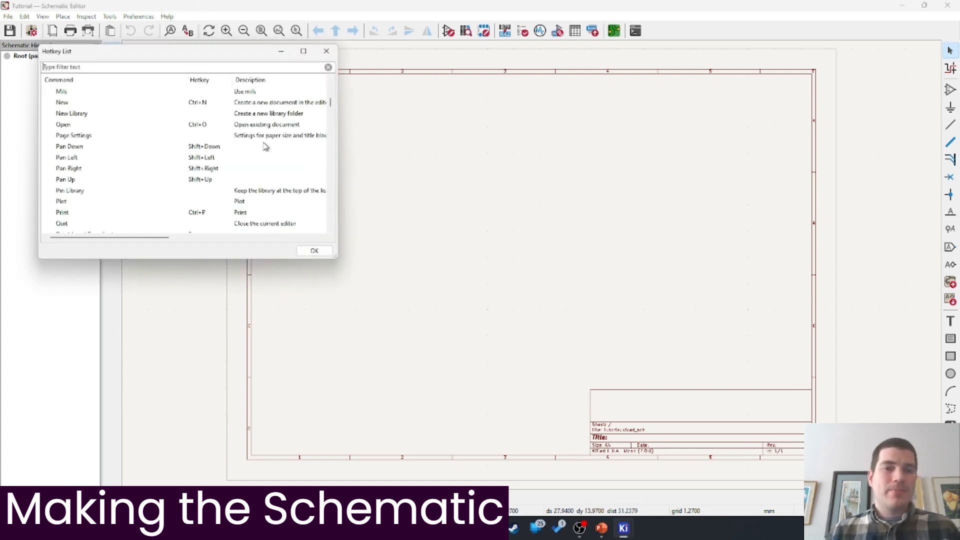
pyautogui.click(326, 51)
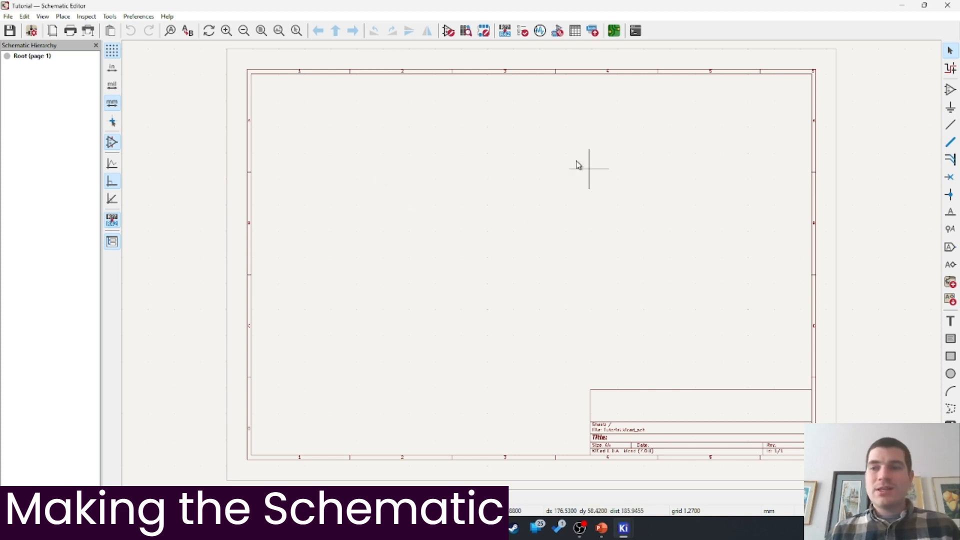
pyautogui.click(951, 90)
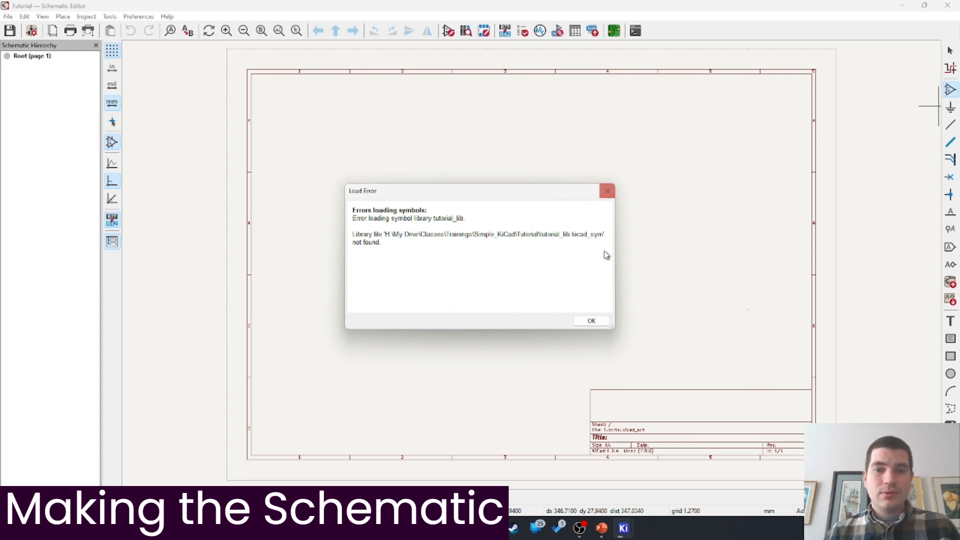
pyautogui.click(599, 320)
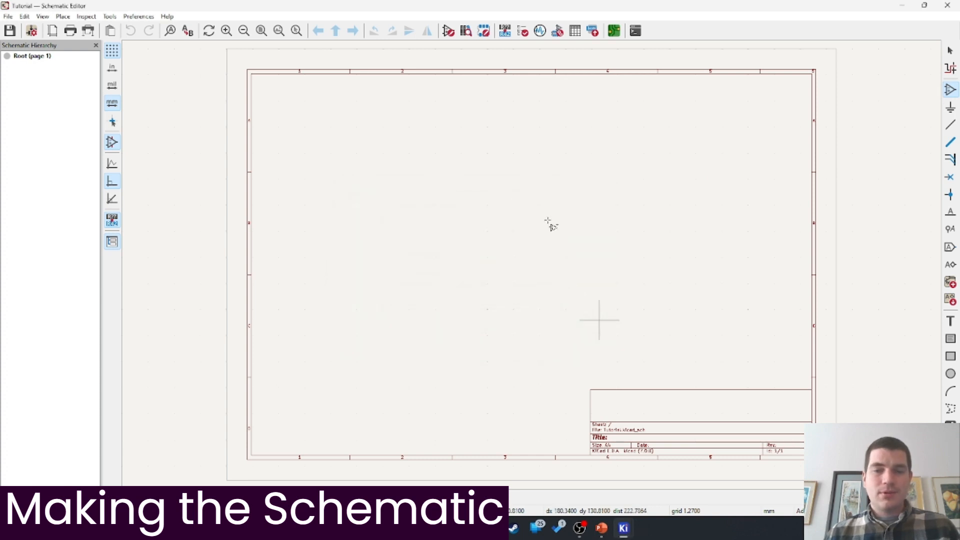
pyautogui.click(587, 240)
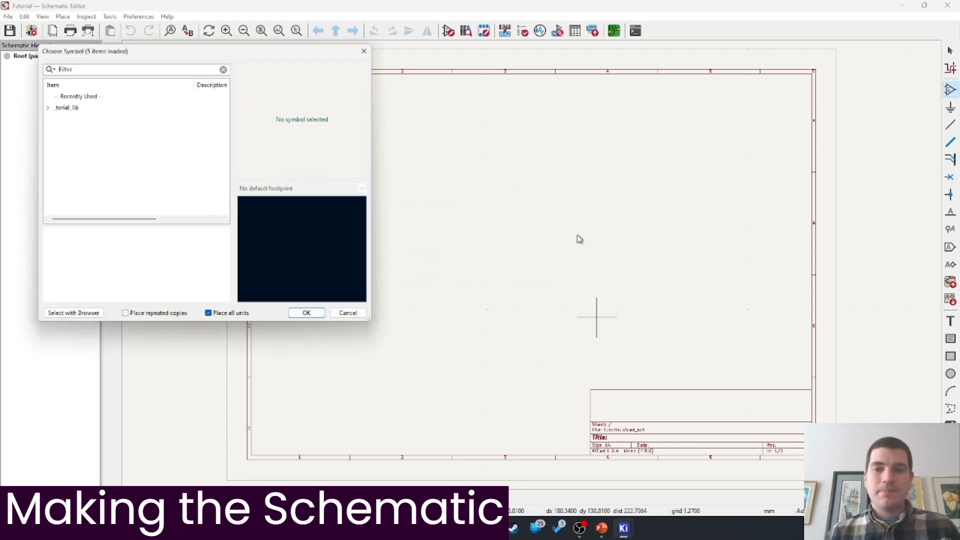
pyautogui.click(51, 109)
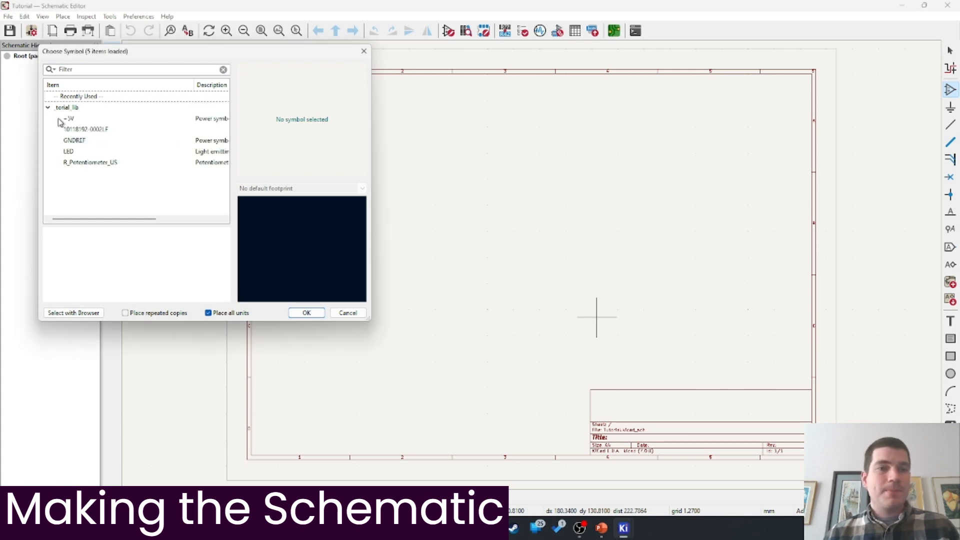
pyautogui.click(85, 131)
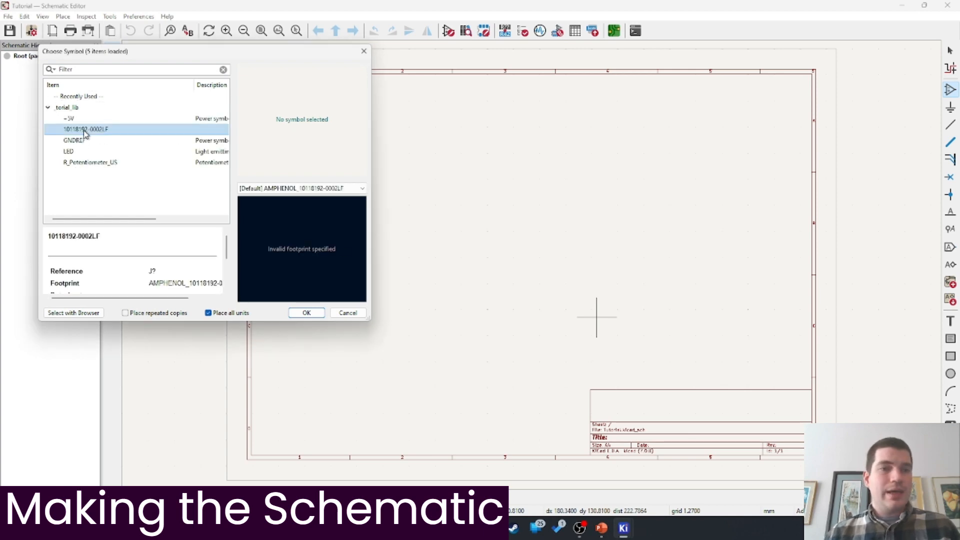
pyautogui.click(308, 315)
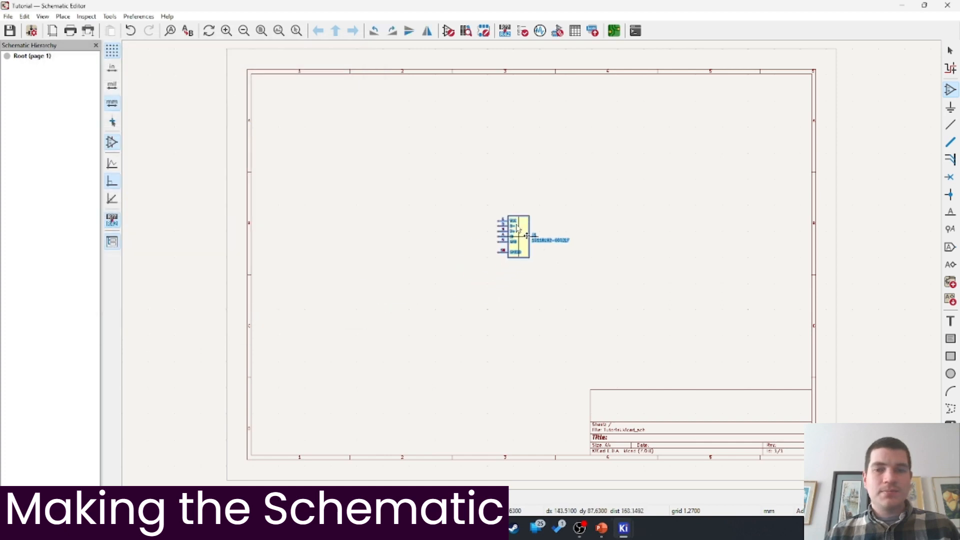
# Drop connector J1 onto the sheet and nudge it slightly up and right
pyautogui.click(501, 216)
pyautogui.scroll(1, 566, 236)
pyautogui.scroll(2, 520, 268)
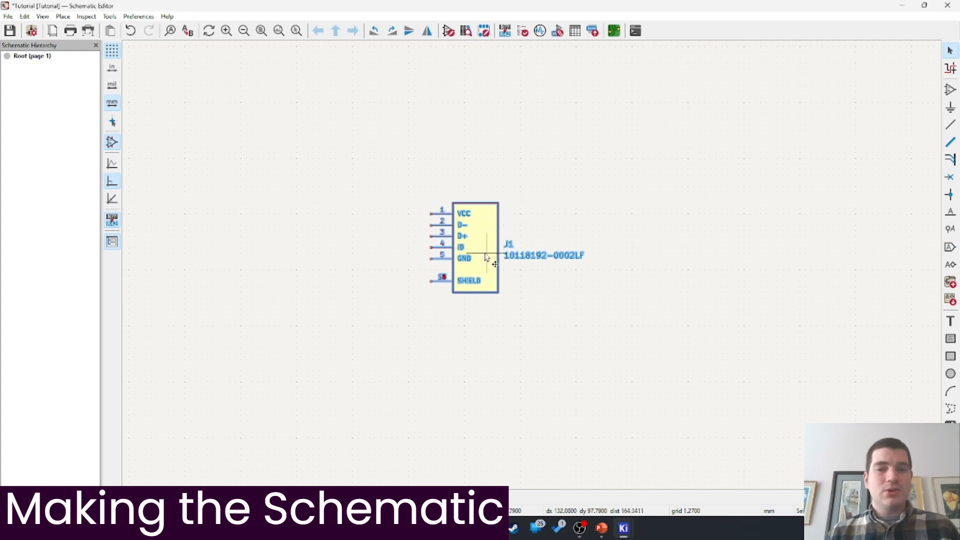
pyautogui.click(494, 296)
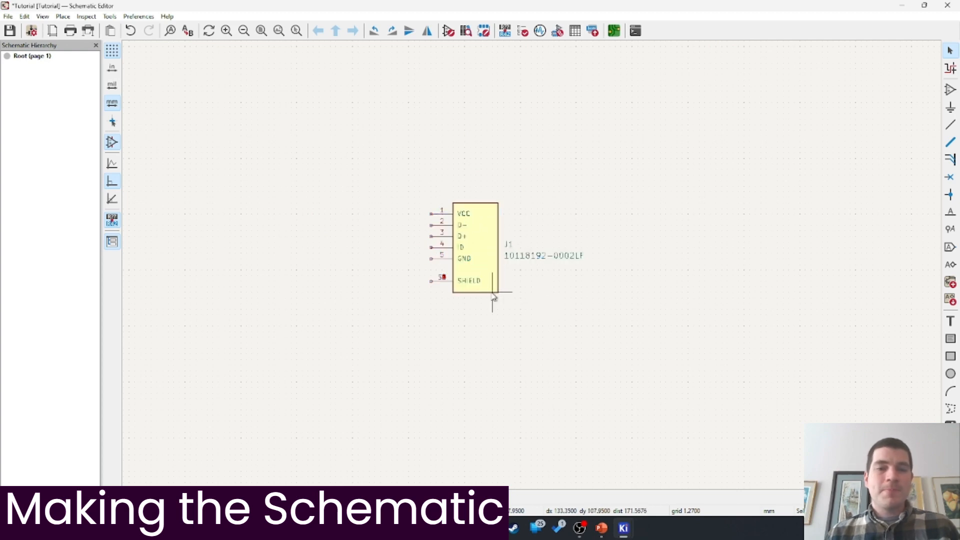
pyautogui.click(493, 265)
pyautogui.moveTo(500, 278); pyautogui.dragTo(506, 272)
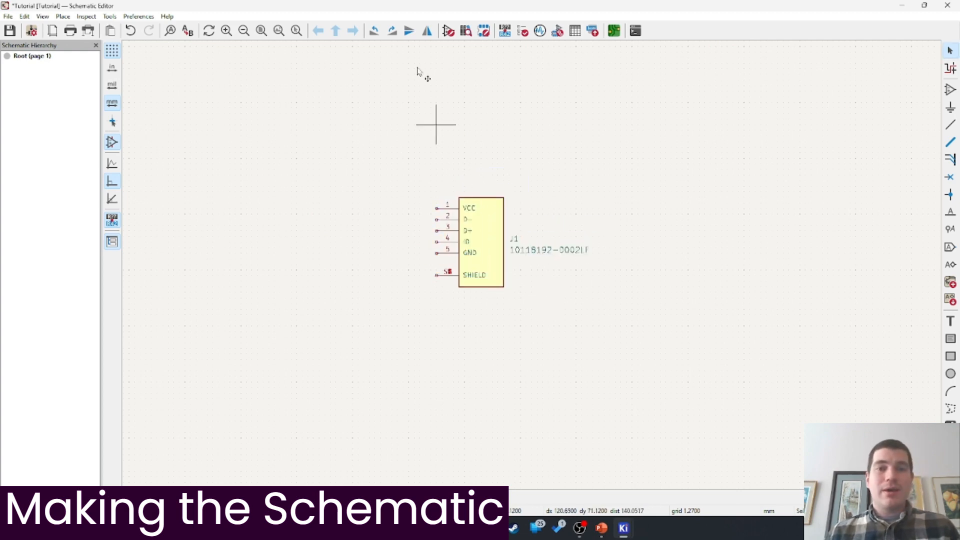
# Try J1's flip, mirror and rotate toolbar buttons on the connector
pyautogui.click(494, 201)
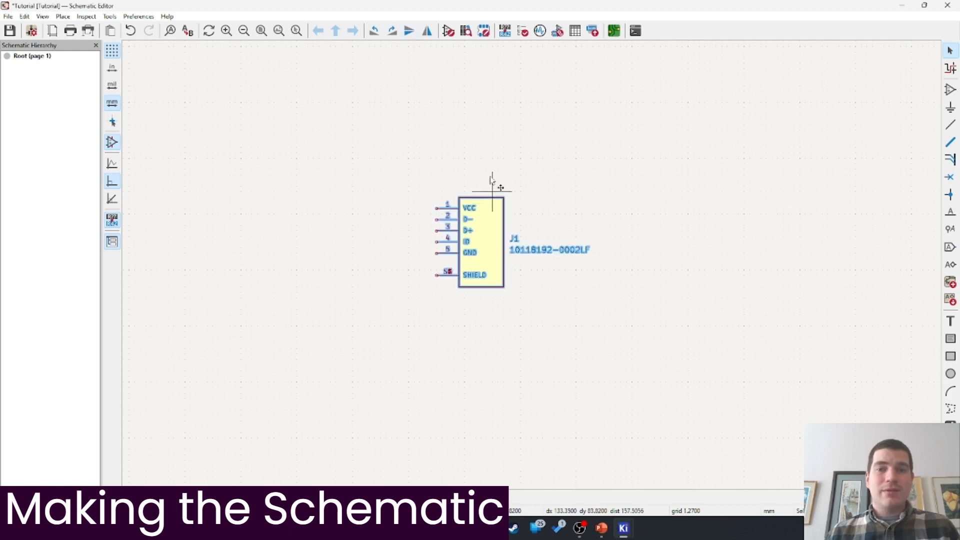
pyautogui.click(411, 33)
pyautogui.click(410, 33)
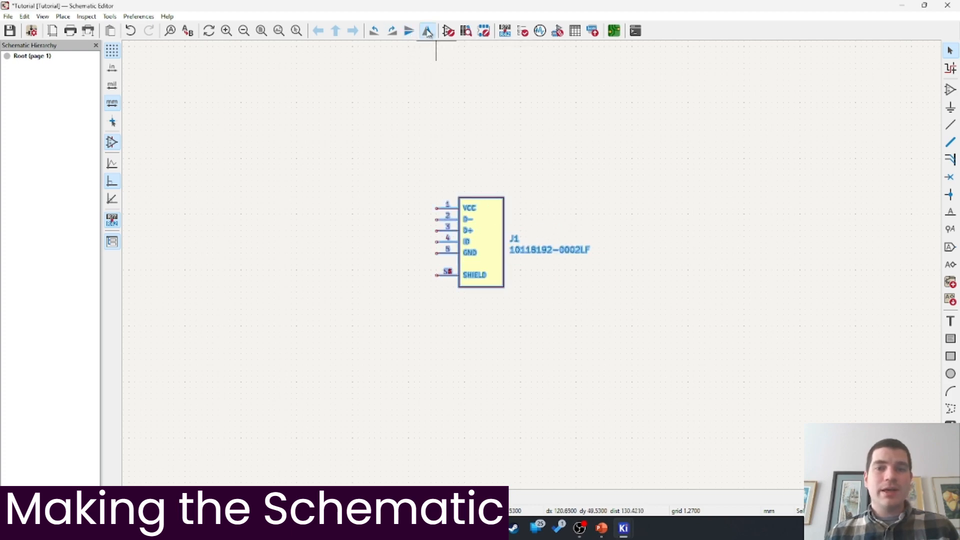
pyautogui.click(427, 31)
pyautogui.click(427, 31)
pyautogui.click(392, 32)
pyautogui.click(392, 32)
pyautogui.click(392, 32)
pyautogui.click(392, 32)
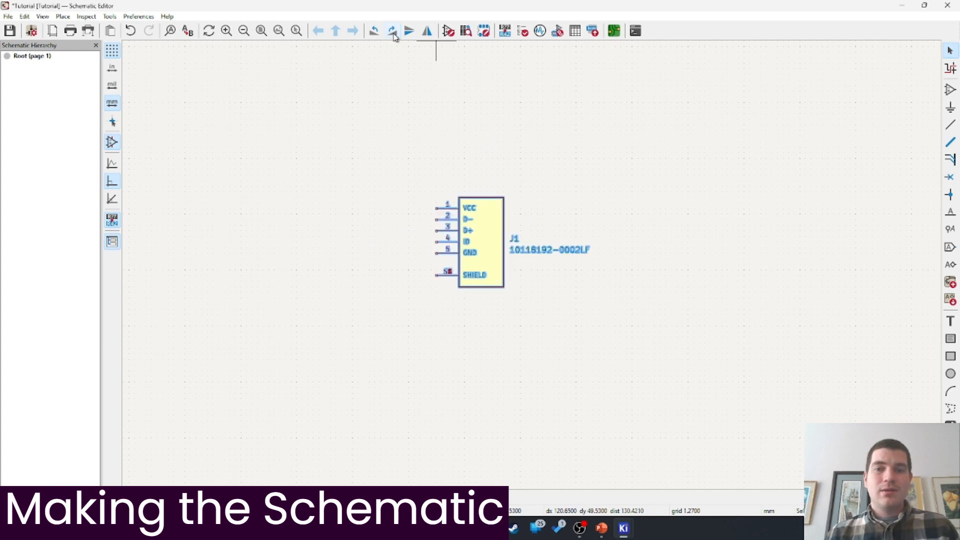
pyautogui.click(583, 375)
# Test the X, Y and R hotkeys on J1, restoring its original orientation
pyautogui.click(490, 223)
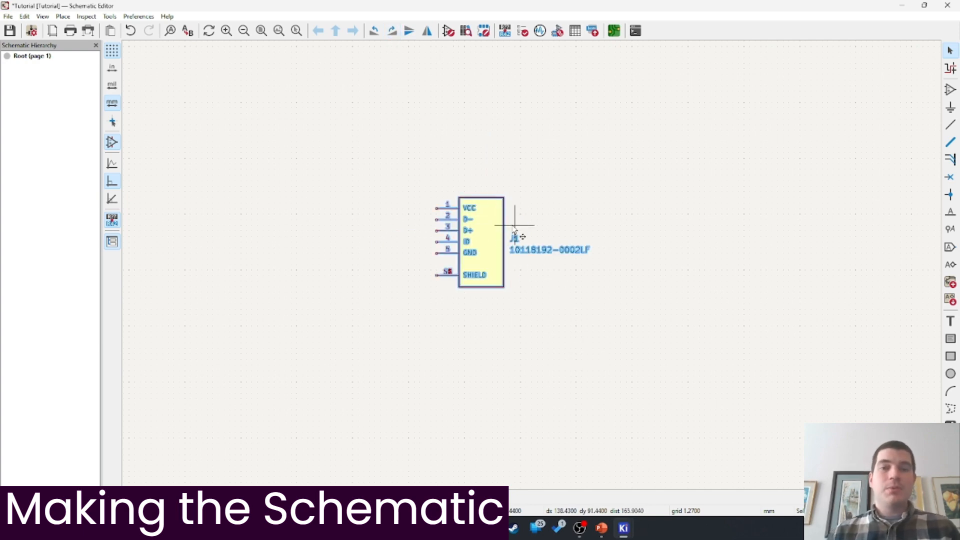
pyautogui.press('x')
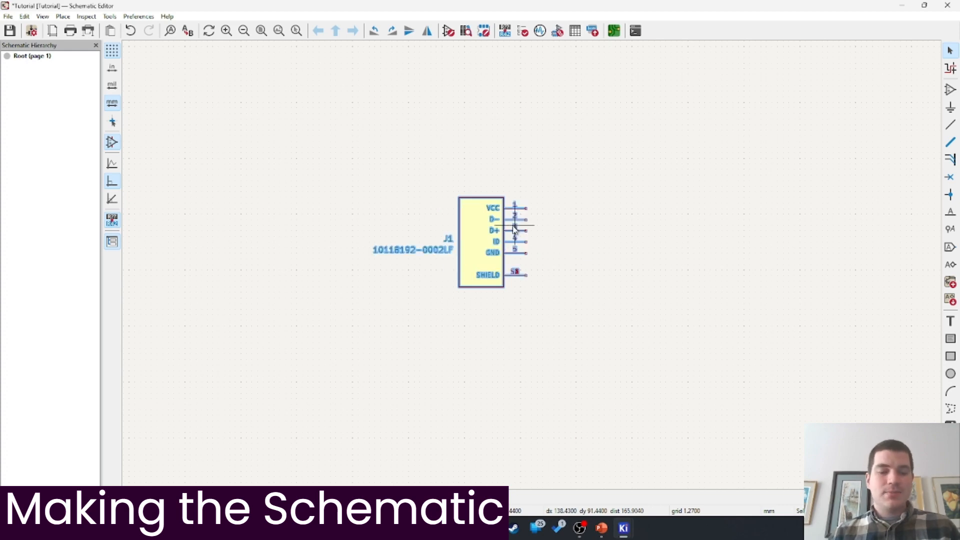
pyautogui.press('x')
pyautogui.press('y')
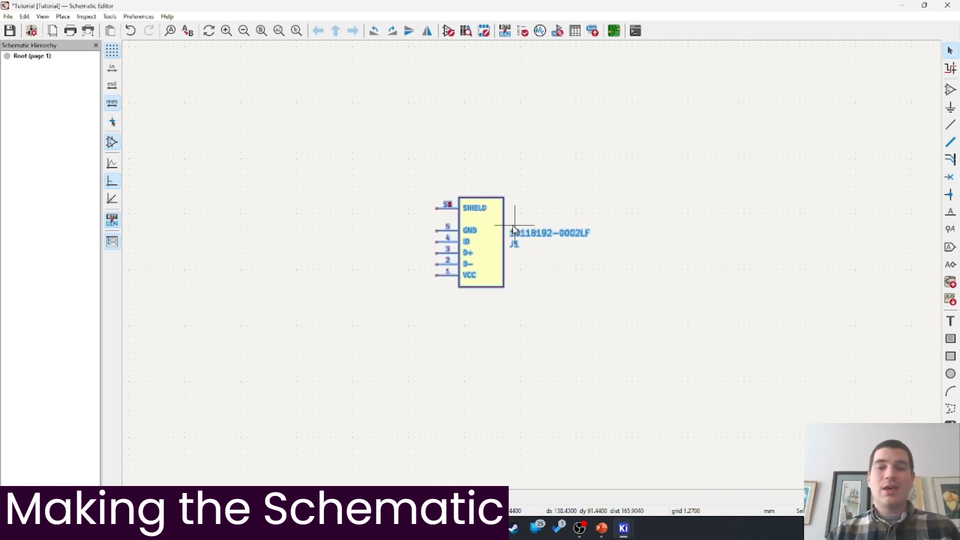
pyautogui.press('y')
pyautogui.press('r')
pyautogui.press('r')
pyautogui.press('r')
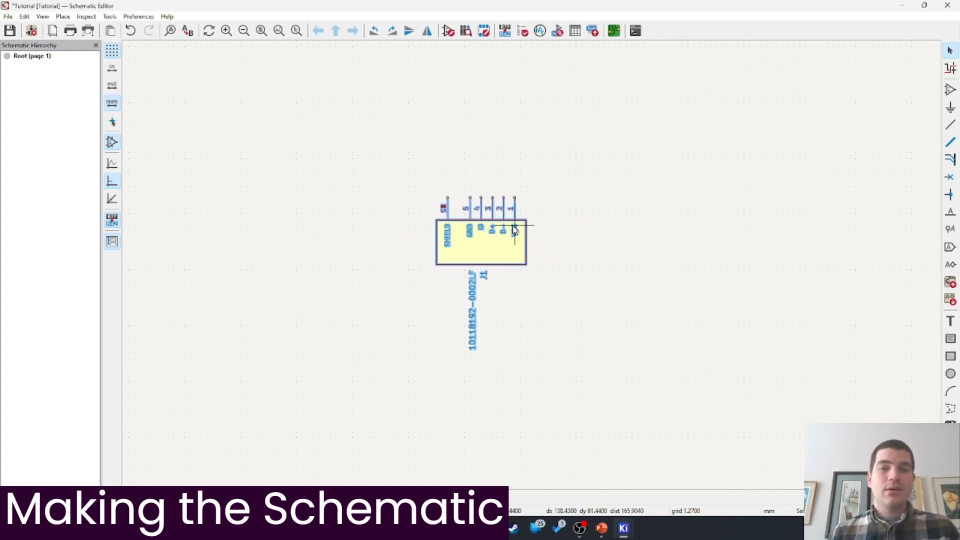
pyautogui.press('r')
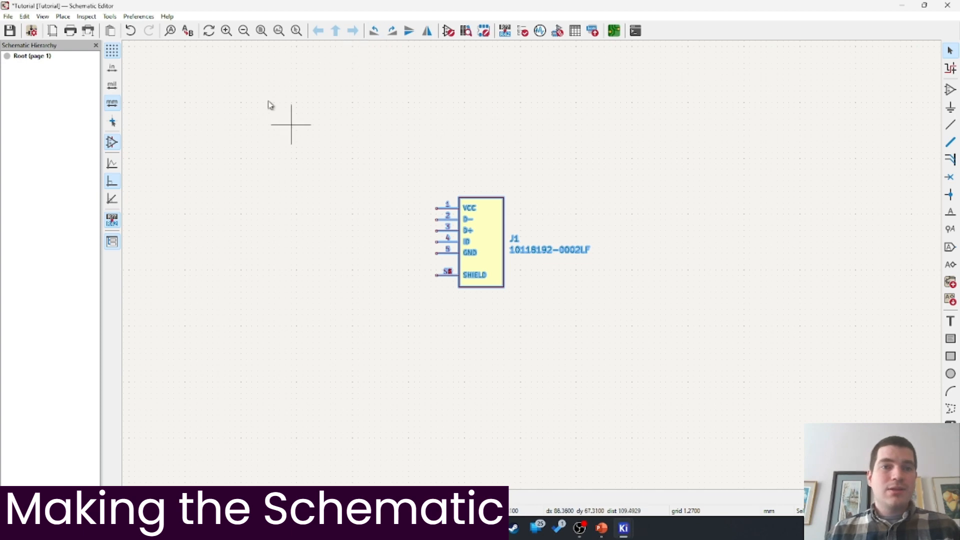
# Move J1 up-left and start editing its empty Datasheet field in Symbol Properties
pyautogui.moveTo(489, 202); pyautogui.dragTo(438, 193)
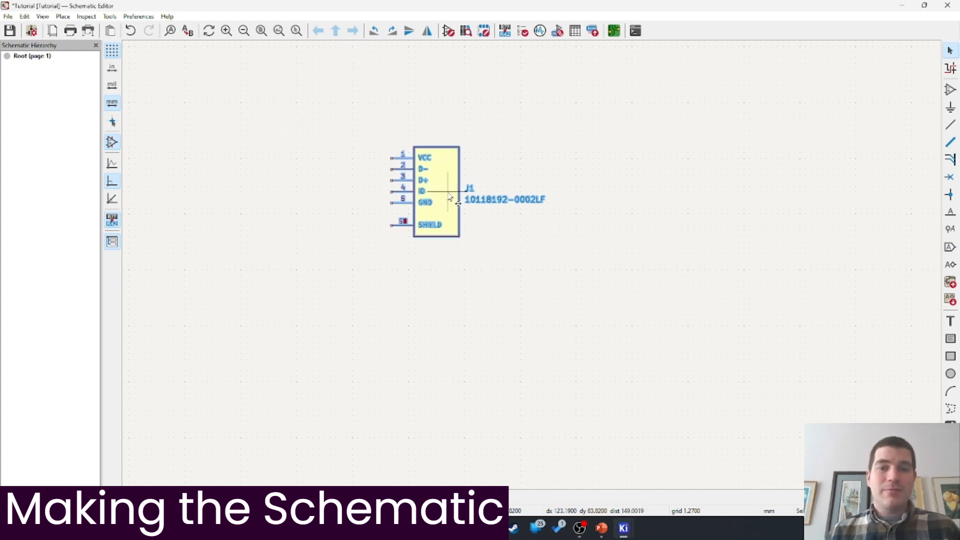
pyautogui.doubleClick(450, 196)
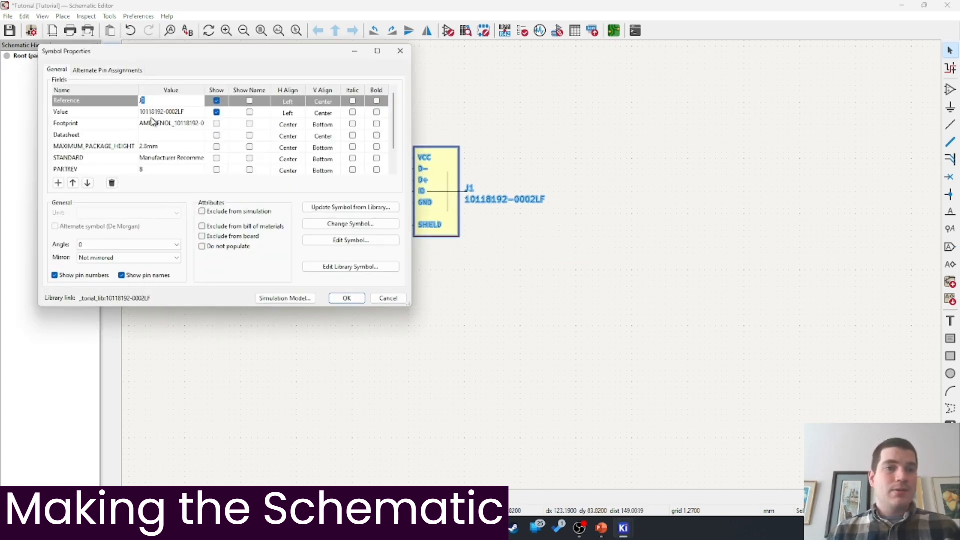
pyautogui.click(173, 135)
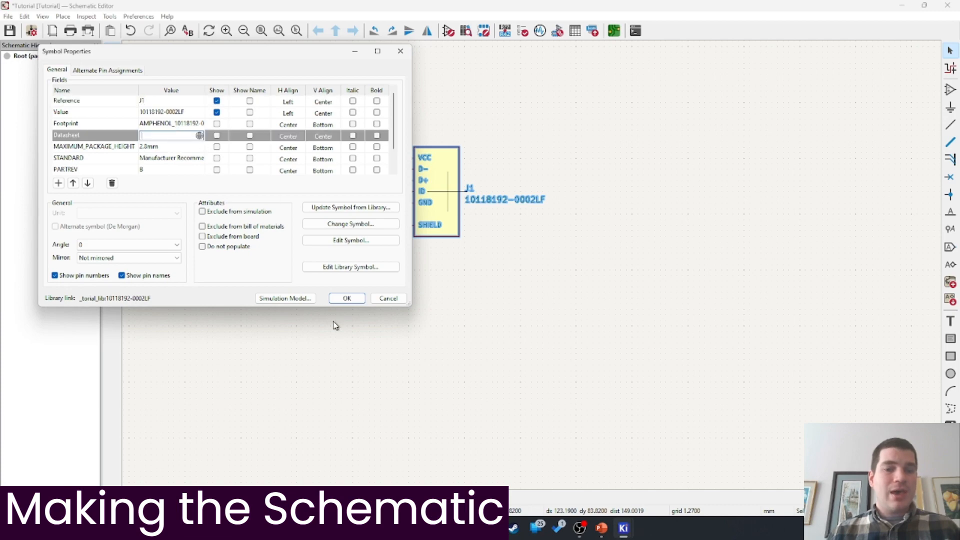
pyautogui.hotkey('alt', 'Tab')
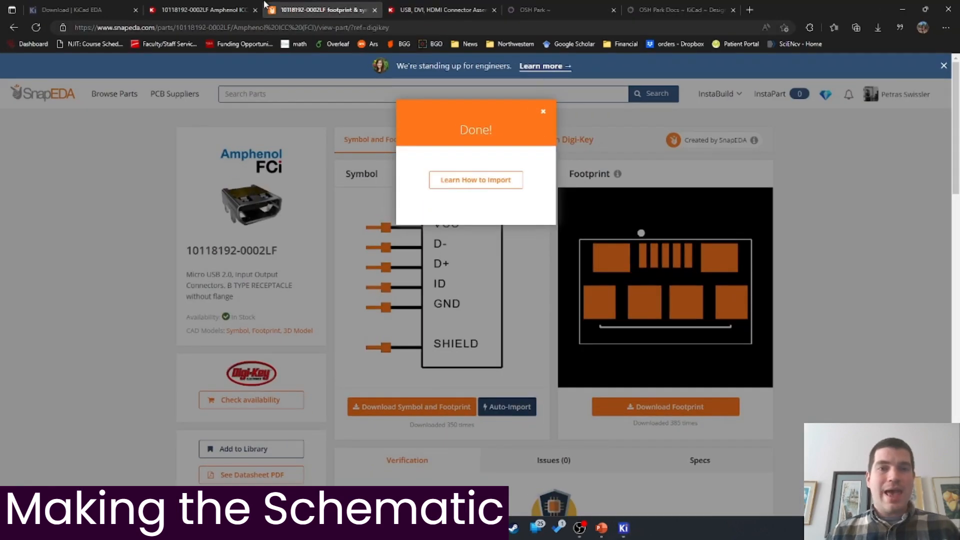
# Open Amphenol's 10118192.pdf datasheet from the Digi-Key product page and copy its address
pyautogui.click(200, 10)
pyautogui.scroll(12, 332, 229)
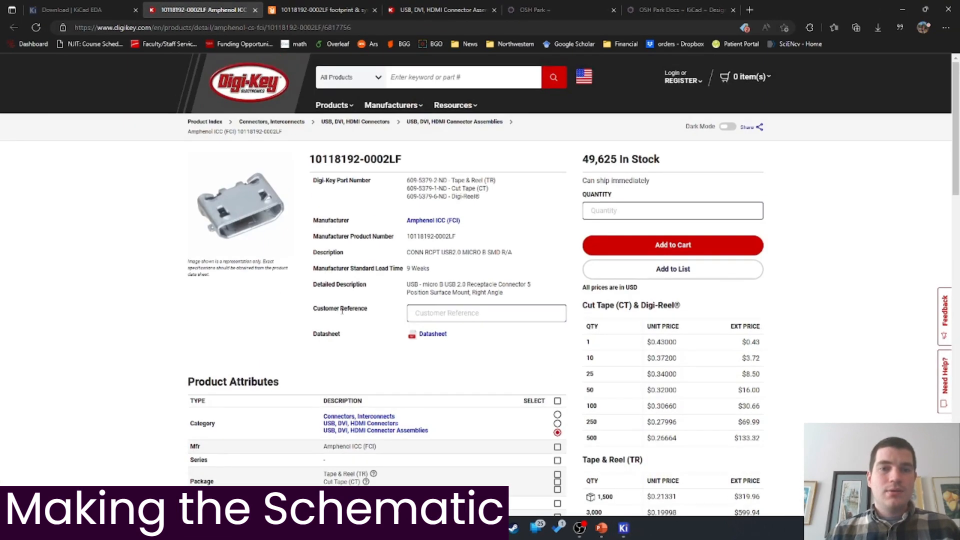
pyautogui.click(431, 335)
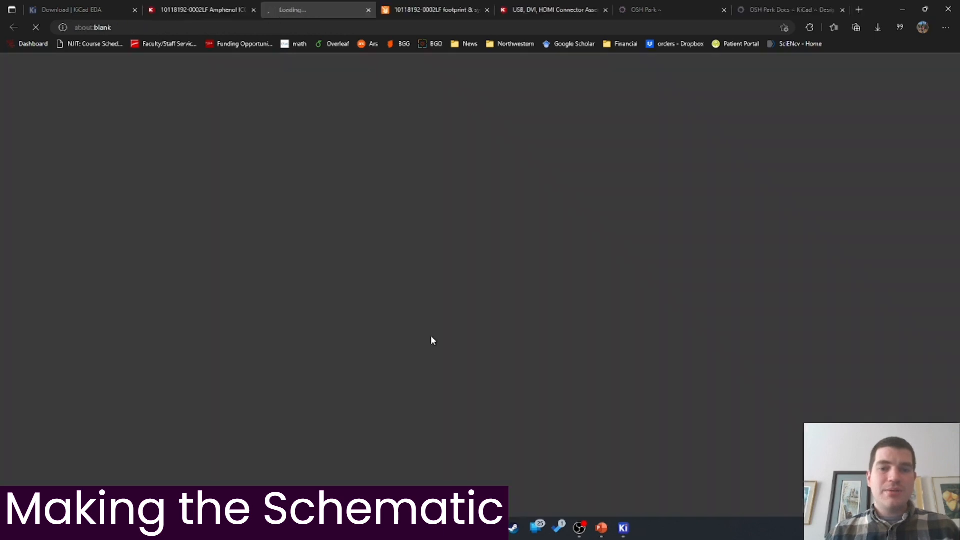
pyautogui.click(321, 23)
pyautogui.hotkey('ctrl', 'c')
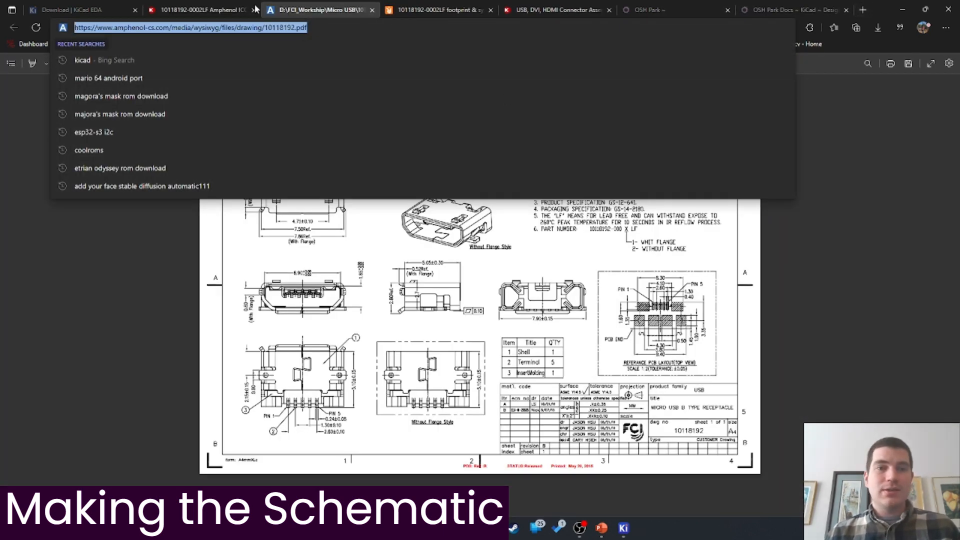
pyautogui.hotkey('alt', 'Tab')
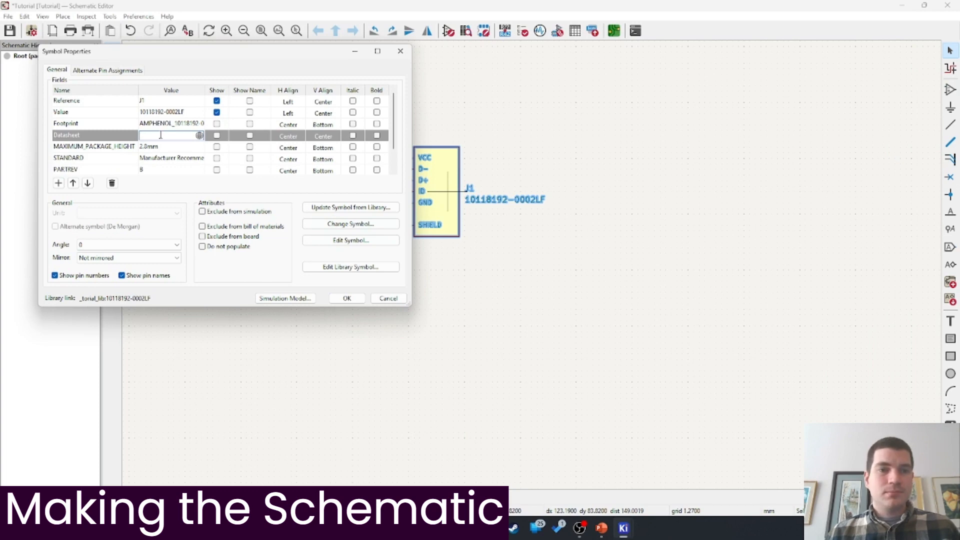
# Paste the Amphenol datasheet link into J1's Datasheet field and apply the properties
pyautogui.hotkey('ctrl', 'v')
pyautogui.press('Return')
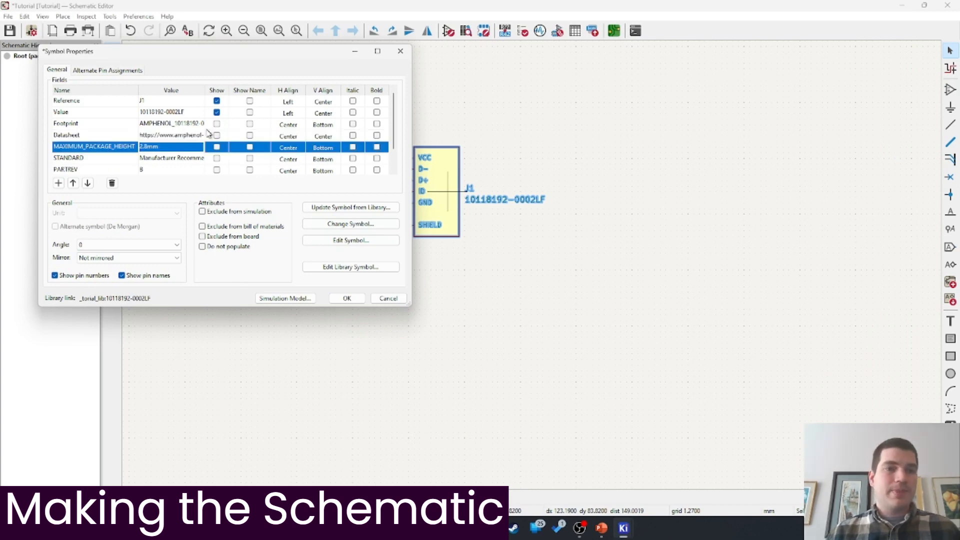
pyautogui.scroll(-1, 199, 151)
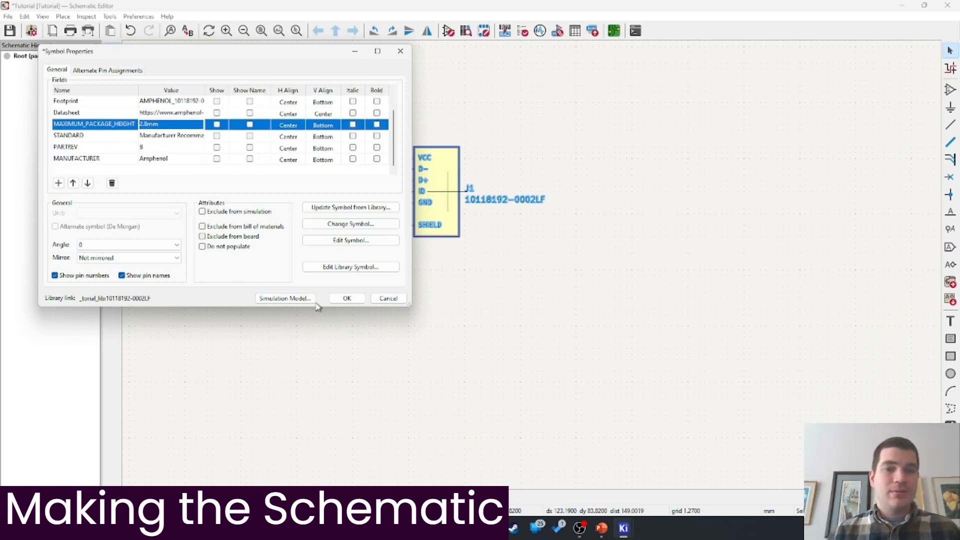
pyautogui.click(346, 299)
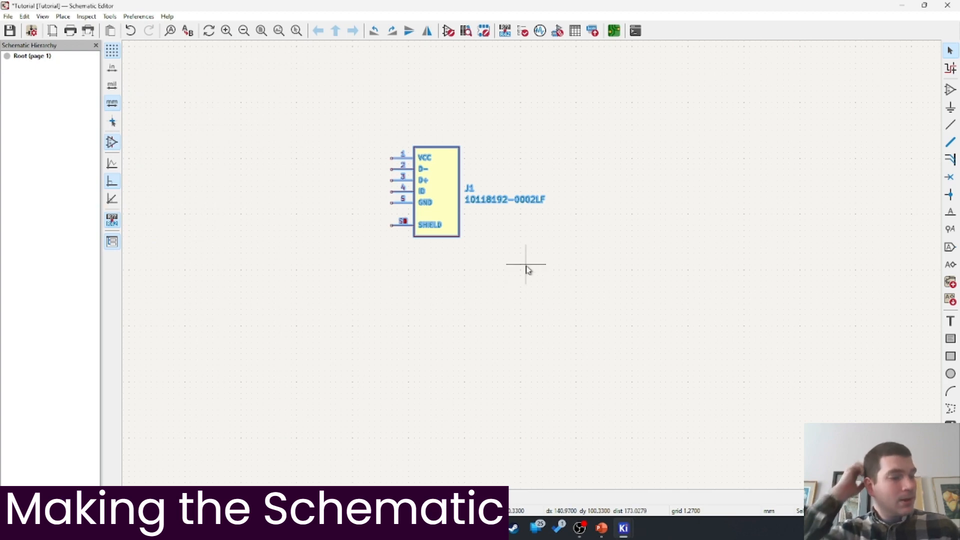
# Move J1 further left, mirroring it so its pins face right
pyautogui.press('m')
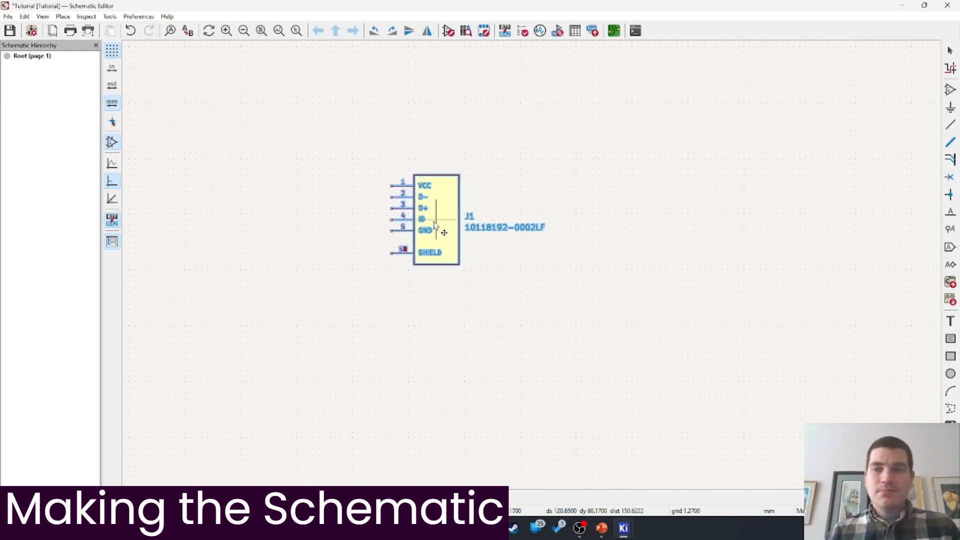
pyautogui.press('y')
pyautogui.click(339, 234)
pyautogui.click(492, 287)
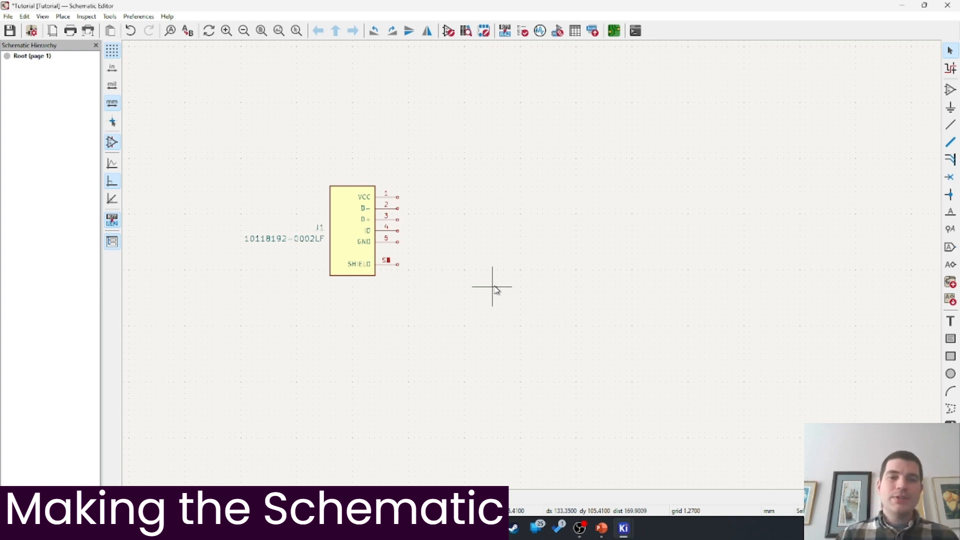
# Flag J1's D−, D+, ID and SHIELD pins as not connected and save the schematic
pyautogui.scroll(2, 396, 203)
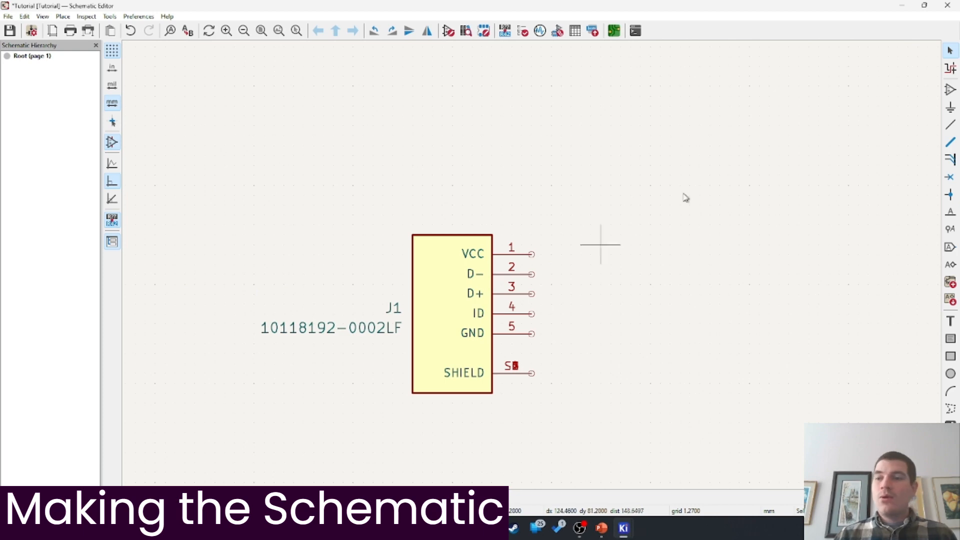
pyautogui.click(951, 180)
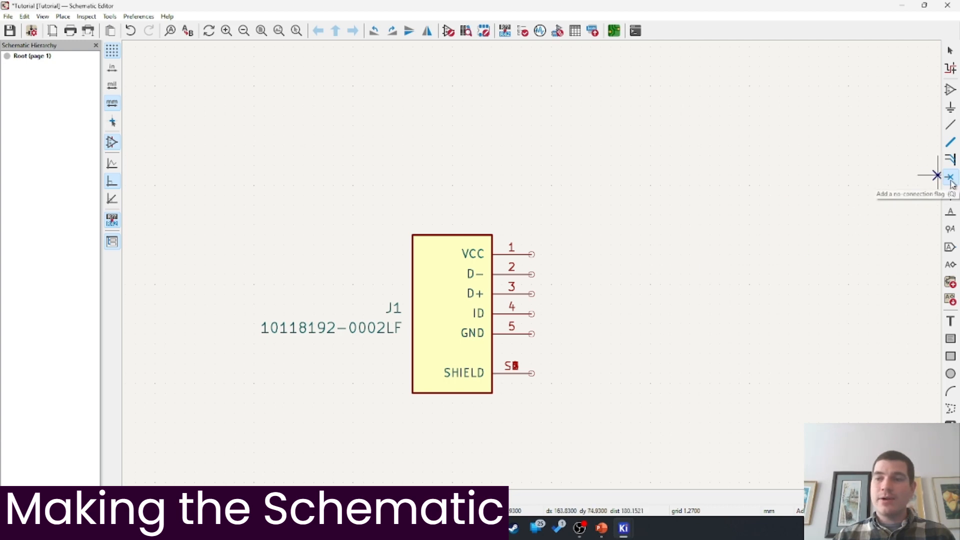
pyautogui.click(532, 274)
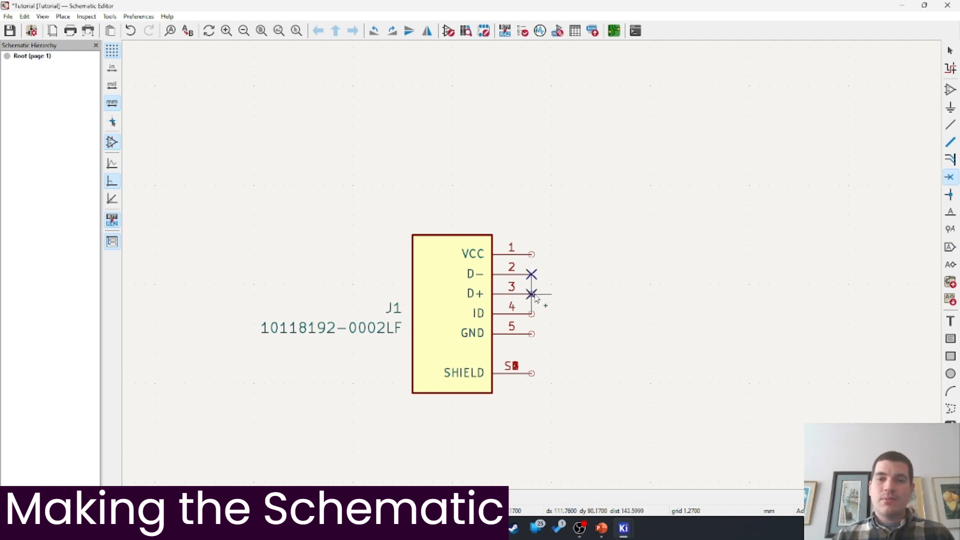
pyautogui.click(532, 293)
pyautogui.click(531, 314)
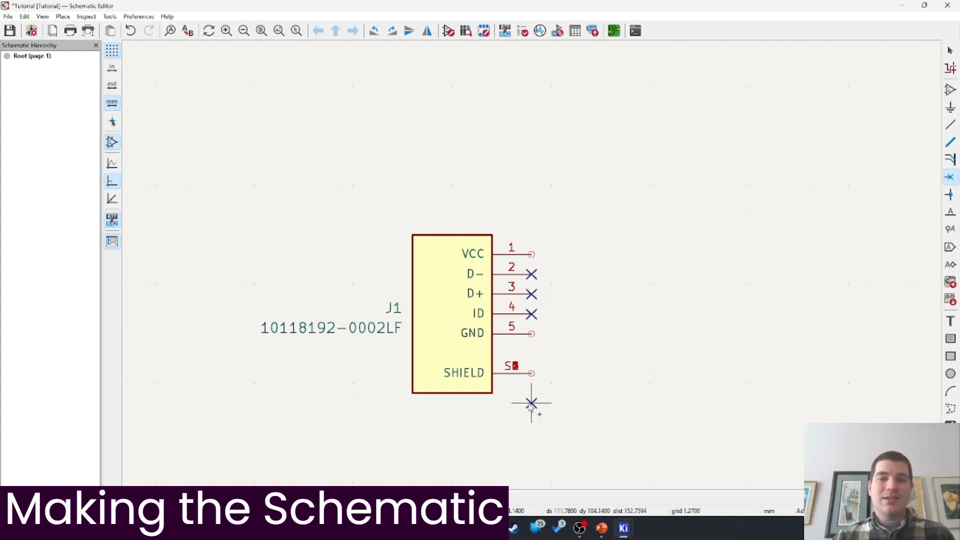
pyautogui.click(531, 373)
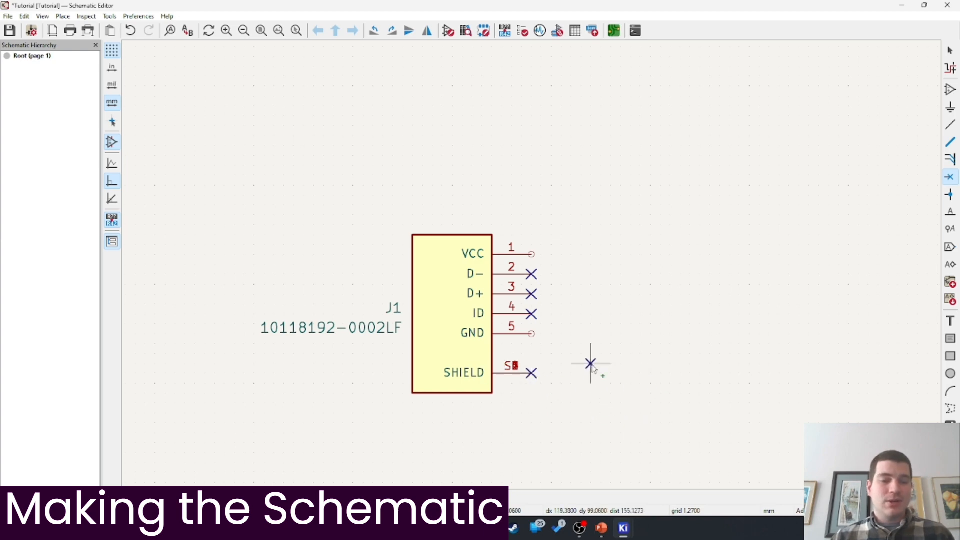
pyautogui.press('Escape')
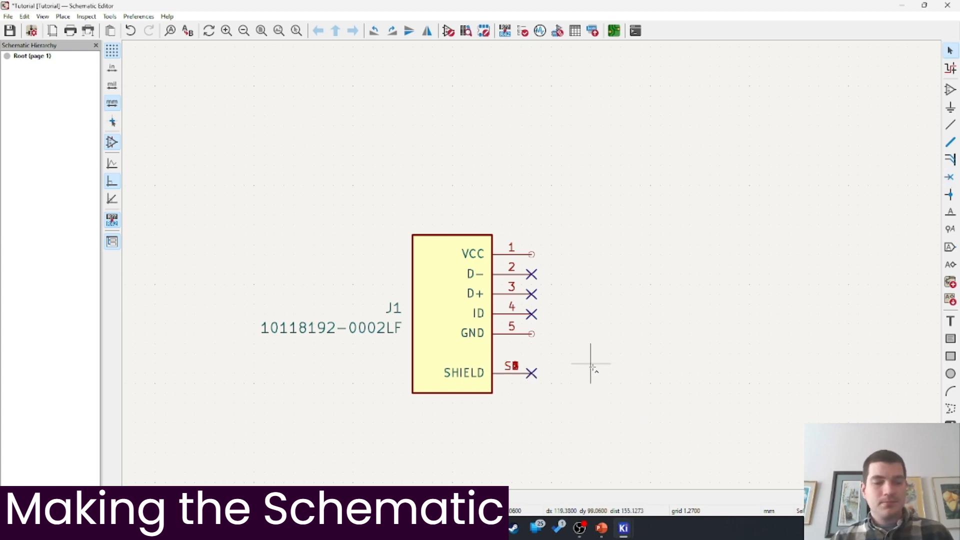
pyautogui.hotkey('ctrl', 's')
pyautogui.click(951, 321)
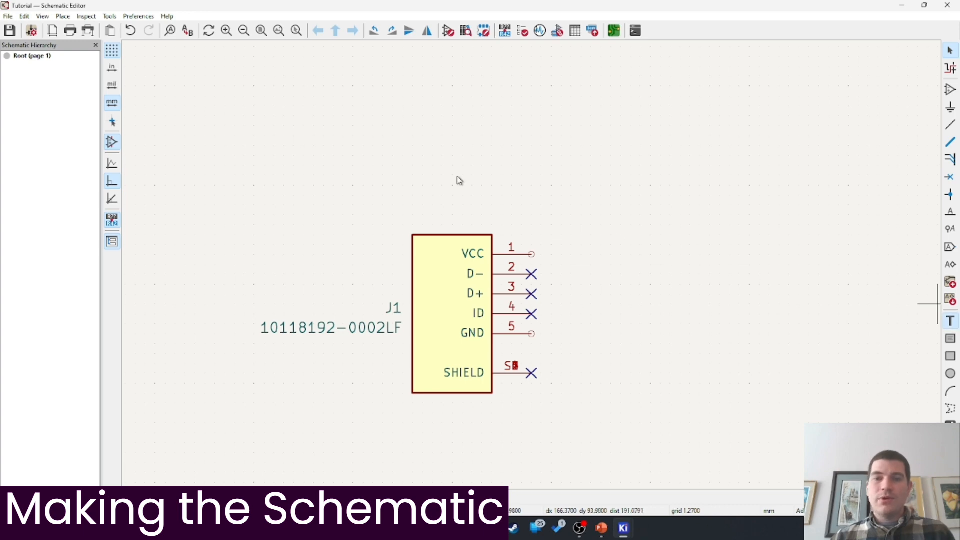
# Place a 'USB CONNECTOR' text label just above J1
pyautogui.click(424, 191)
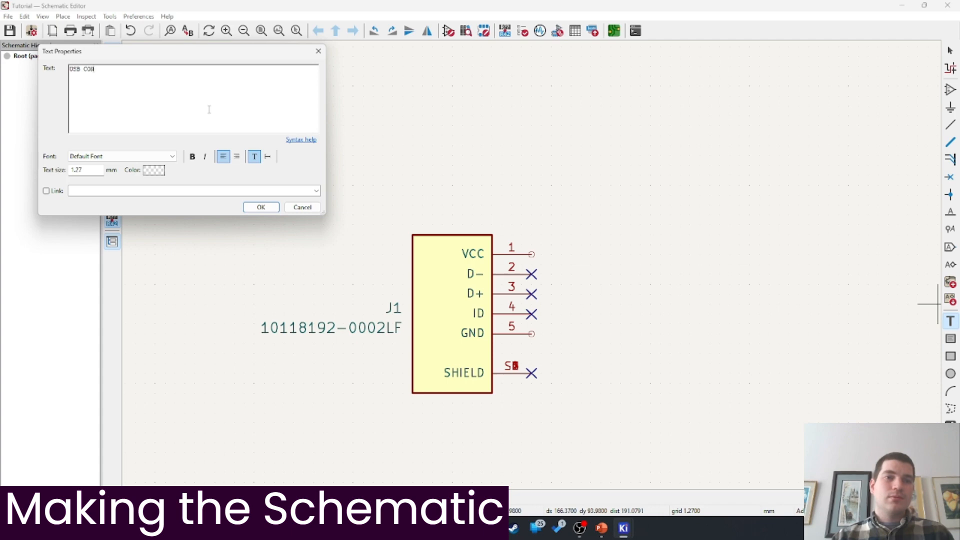
pyautogui.click(261, 208)
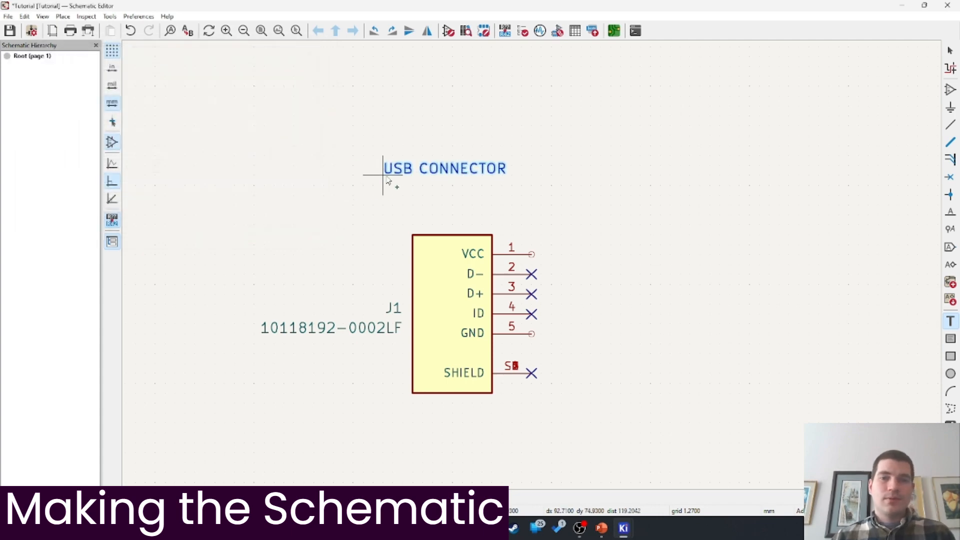
pyautogui.click(393, 215)
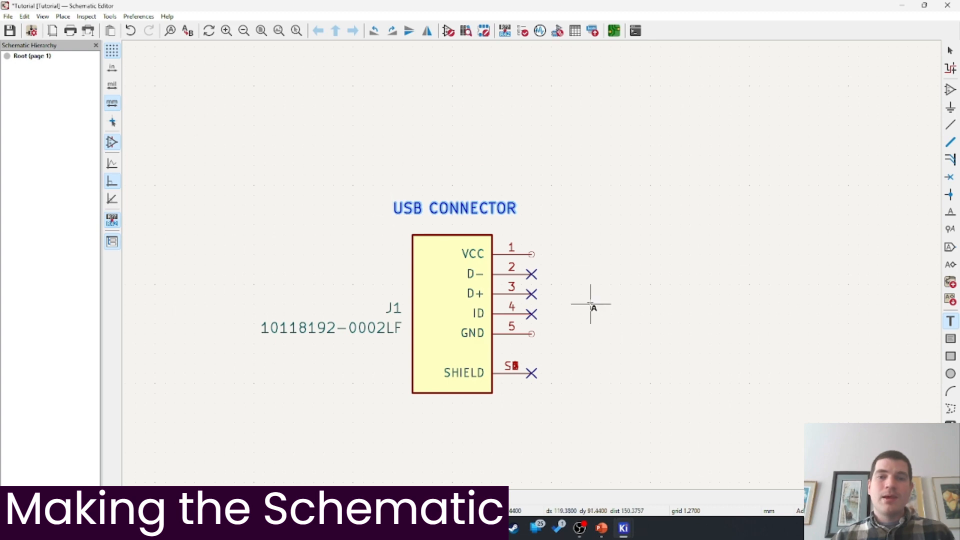
# Draw a trial wire box around J1, then undo it
pyautogui.click(950, 125)
pyautogui.click(363, 185)
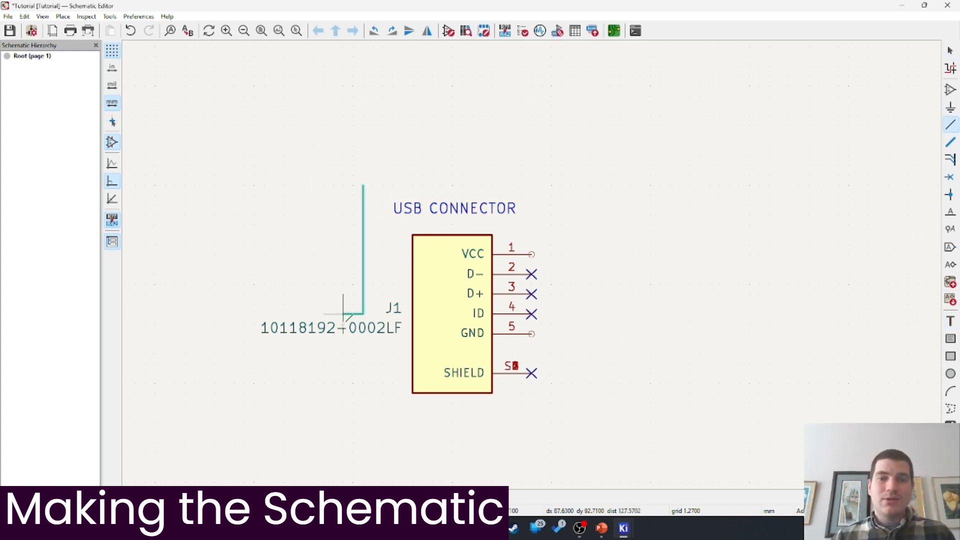
pyautogui.click(592, 442)
pyautogui.click(592, 185)
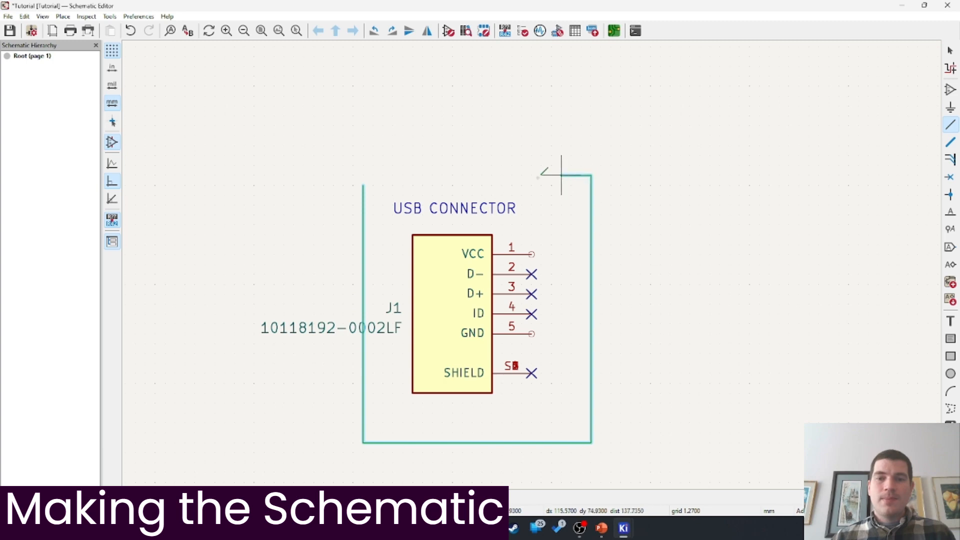
pyautogui.click(363, 185)
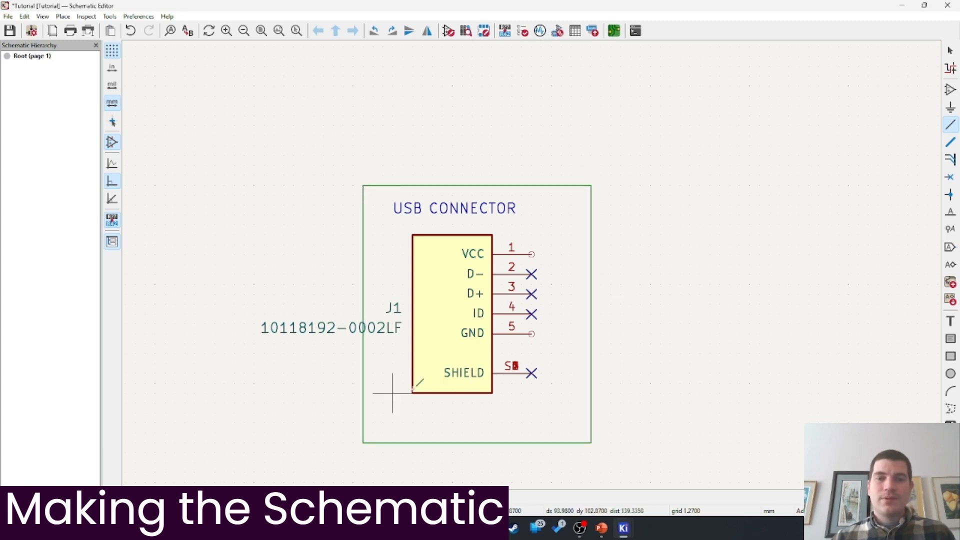
pyautogui.hotkey('ctrl', 'z')
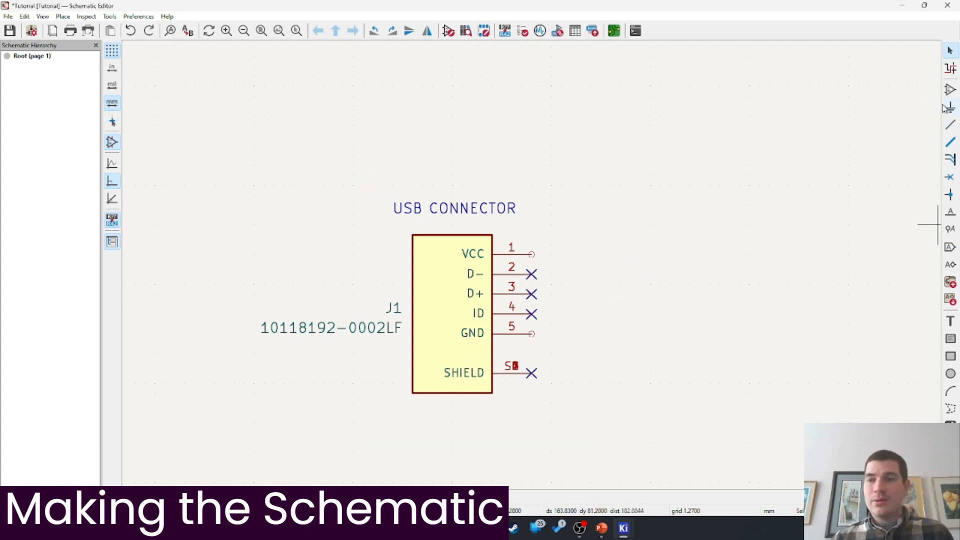
# Draw a rectangle around J1 and the USB CONNECTOR label, then save the schematic
pyautogui.click(952, 361)
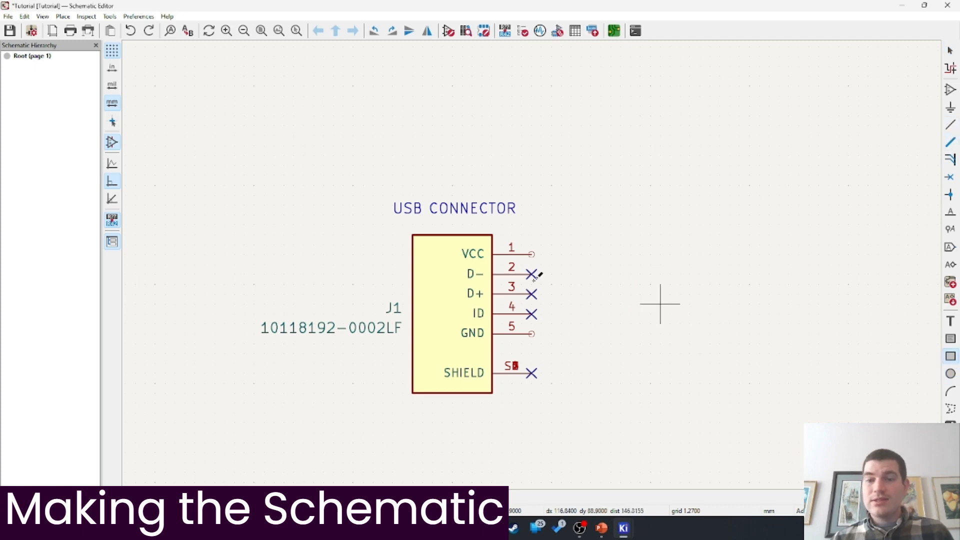
pyautogui.click(357, 181)
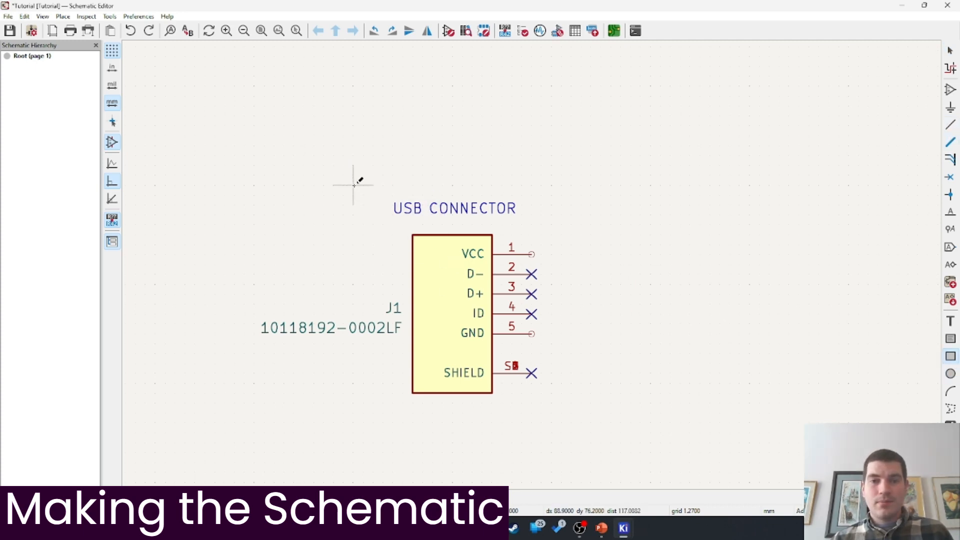
pyautogui.click(581, 433)
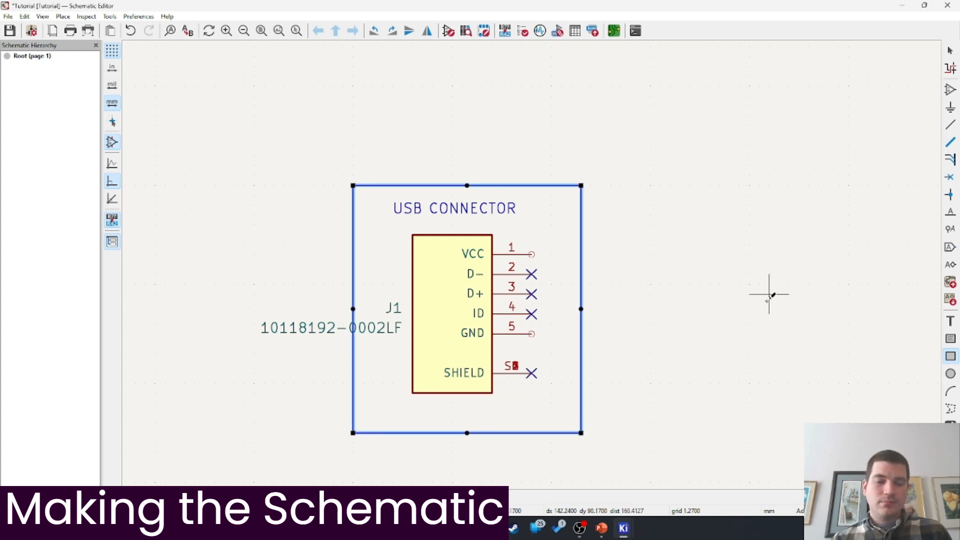
pyautogui.click(759, 333)
pyautogui.press('Escape')
pyautogui.press('Escape')
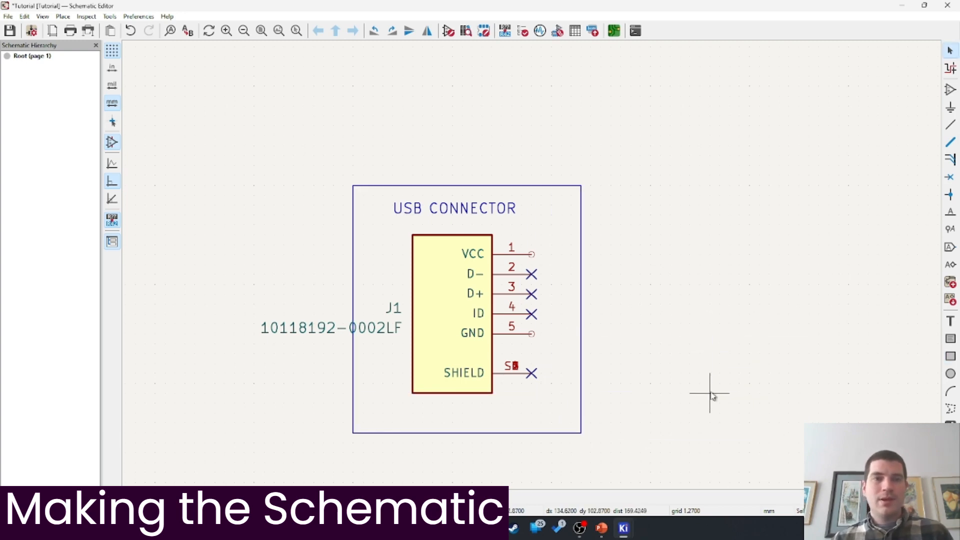
pyautogui.hotkey('ctrl', 's')
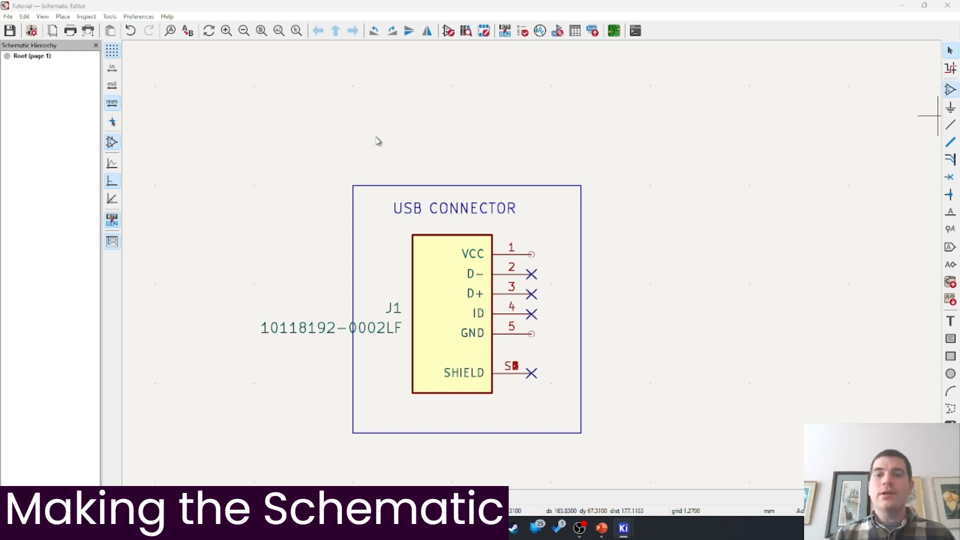
# Place the LED D1 from tutorial_lib, rotated, to the right of the USB box
pyautogui.press('a')
pyautogui.click(55, 130)
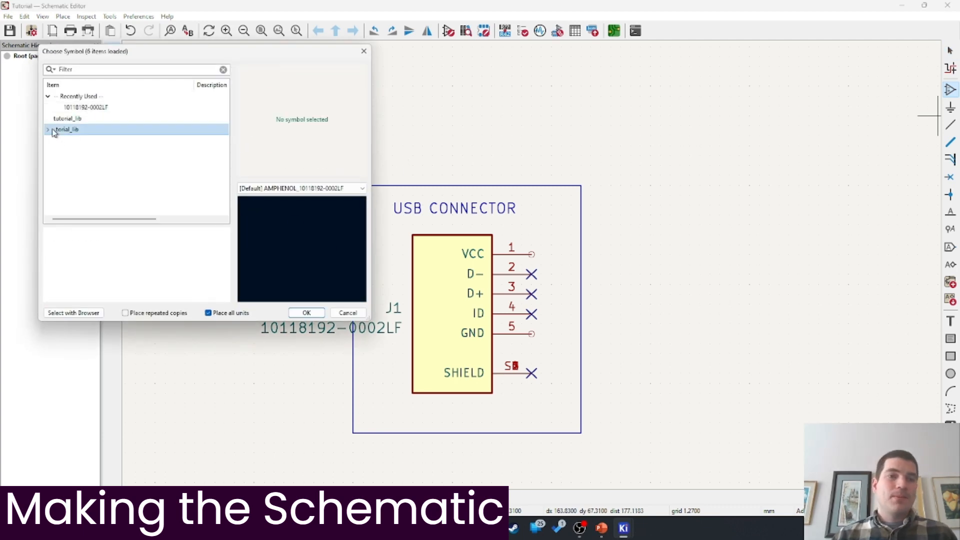
pyautogui.click(47, 130)
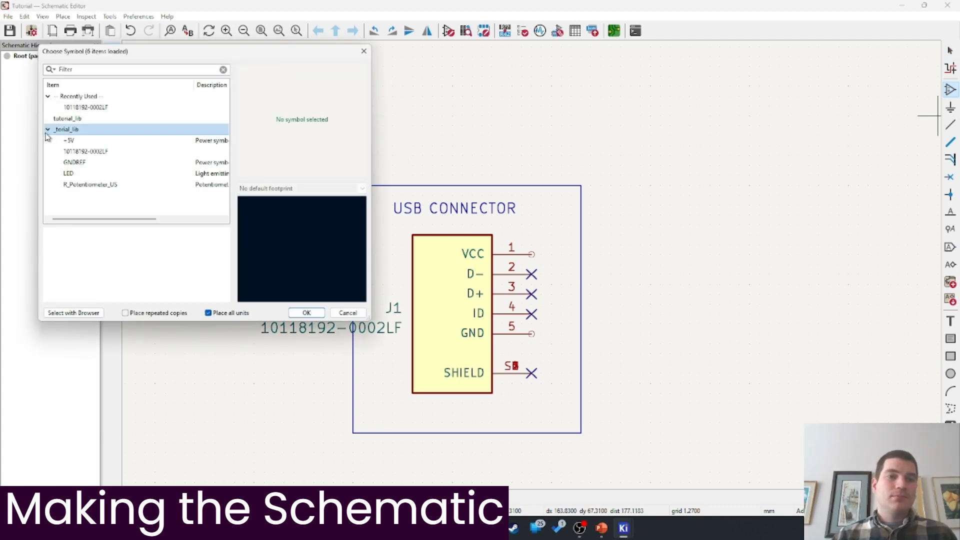
pyautogui.doubleClick(69, 174)
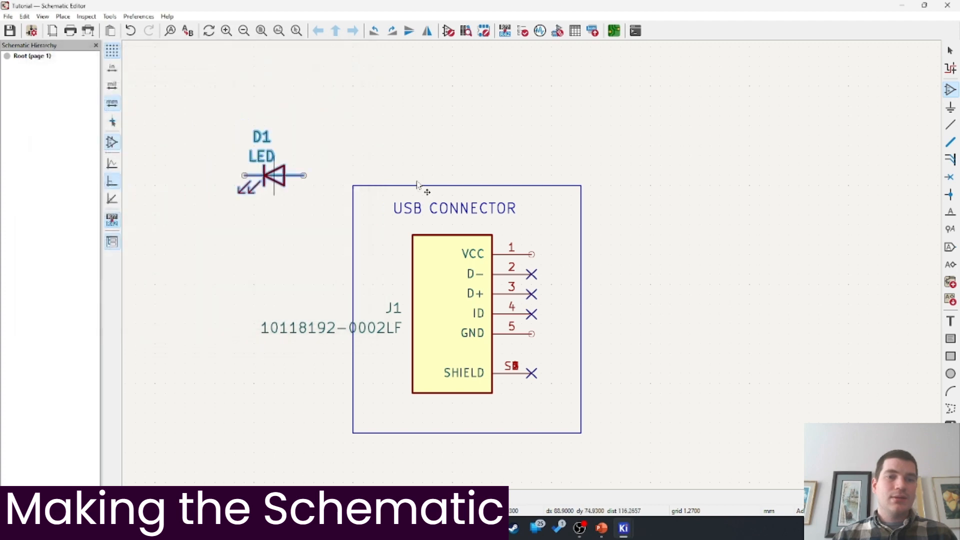
pyautogui.press('r')
pyautogui.press('r')
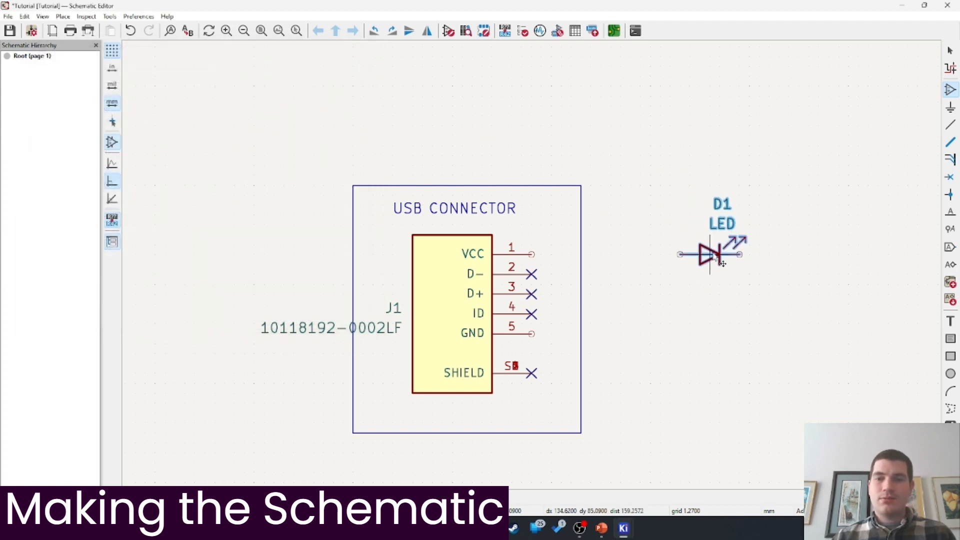
pyautogui.click(738, 266)
pyautogui.press('Escape')
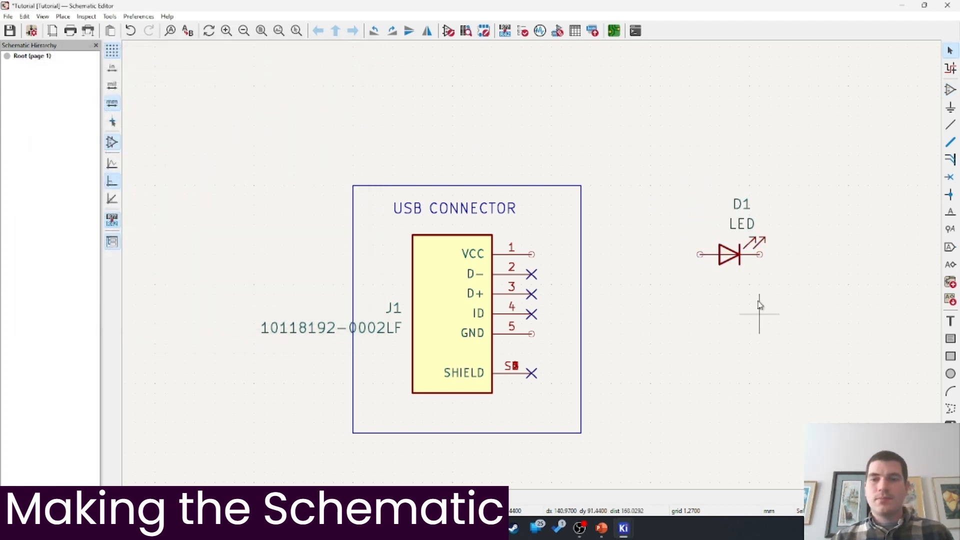
# Place the R_Potentiometer_US potentiometer RV1, rotated horizontal, beside D1
pyautogui.click(949, 90)
pyautogui.click(607, 176)
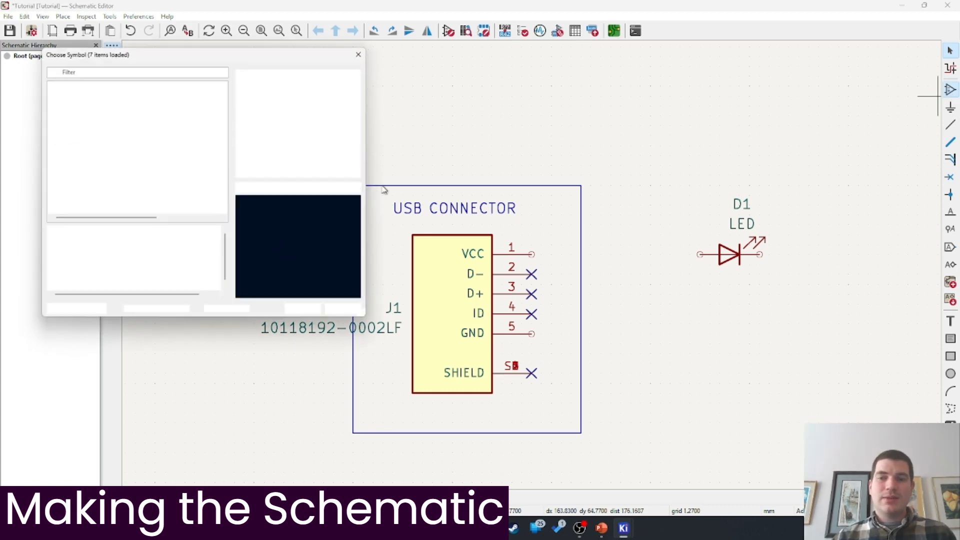
pyautogui.click(50, 143)
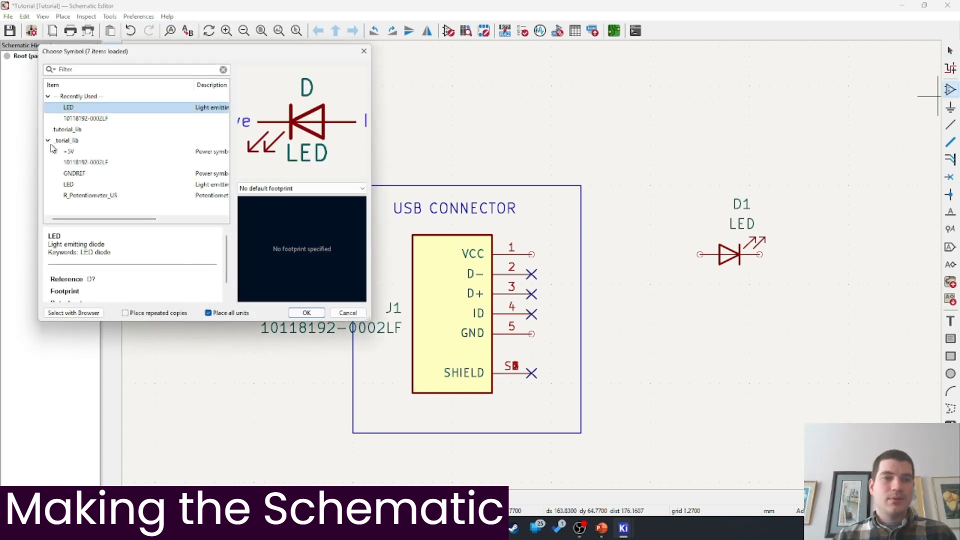
pyautogui.click(75, 196)
pyautogui.click(306, 313)
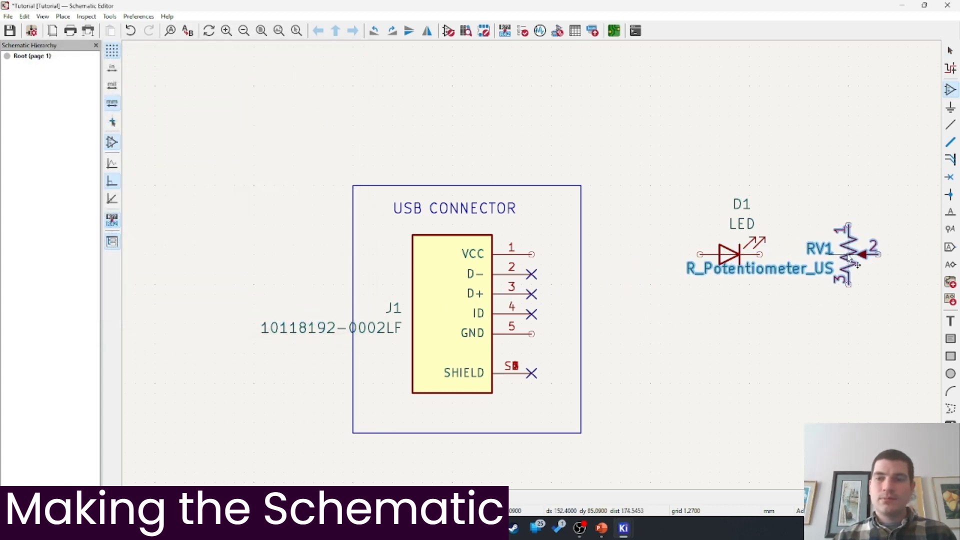
pyautogui.press('r')
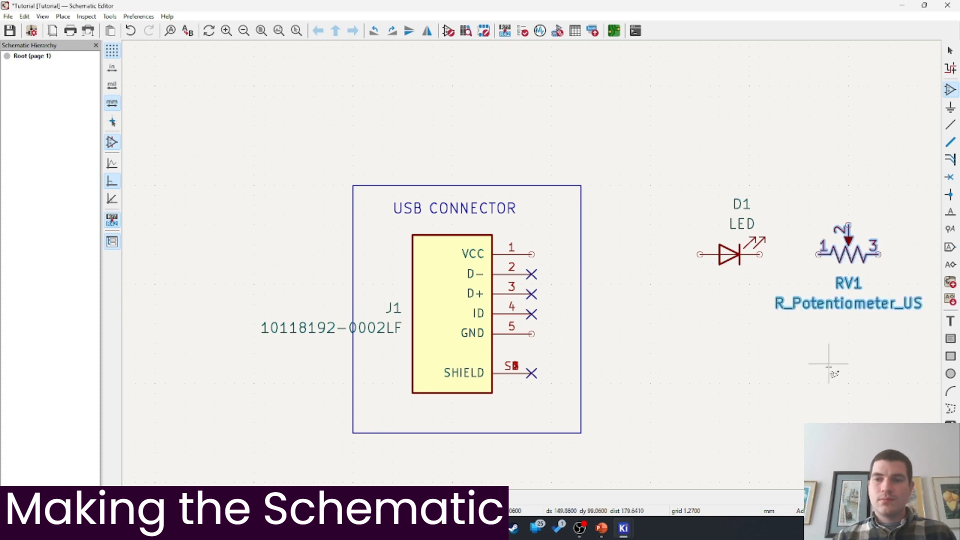
pyautogui.click(841, 282)
pyautogui.hscroll(3, 725, 310)
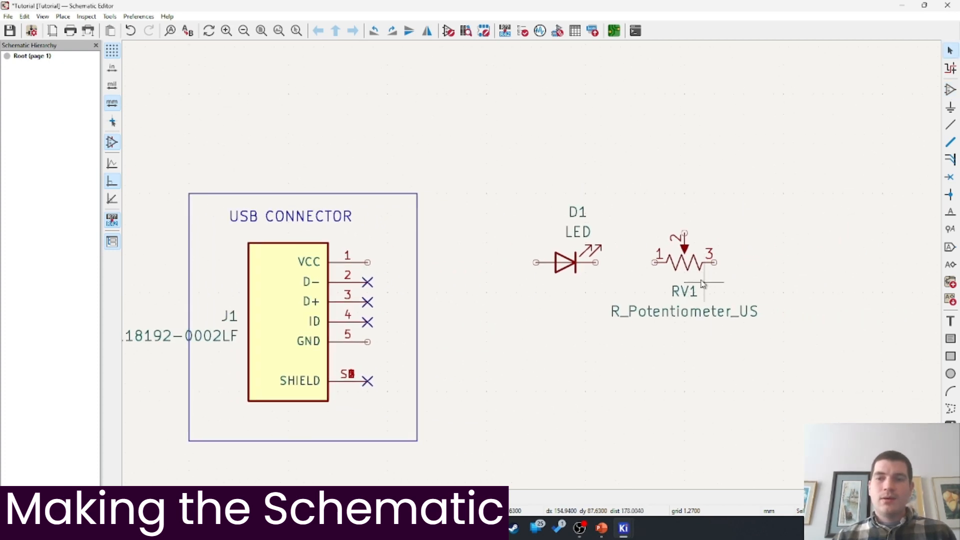
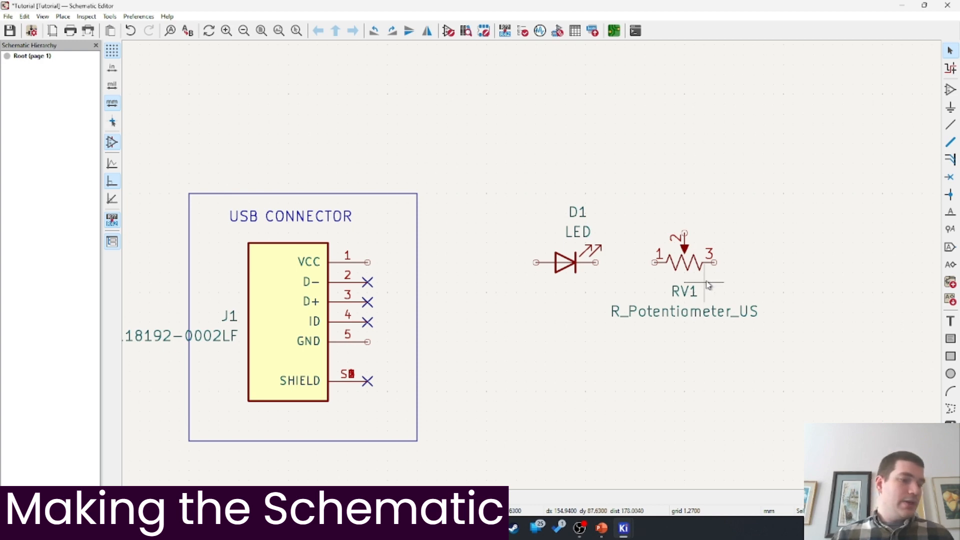
# Wire D1's right pin to RV1 pin 1, and J1's VCC pin to D1's left pin
pyautogui.click(595, 262)
pyautogui.click(655, 262)
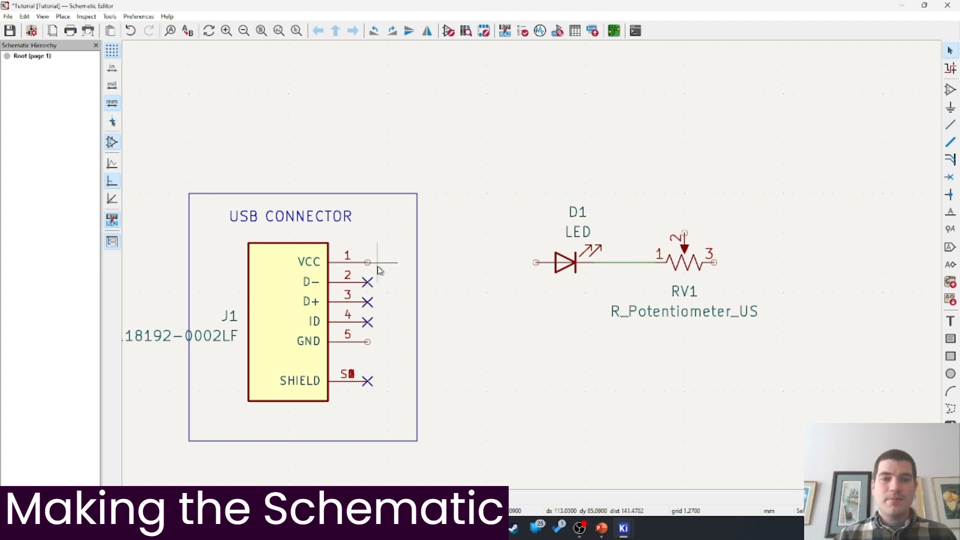
pyautogui.press('w')
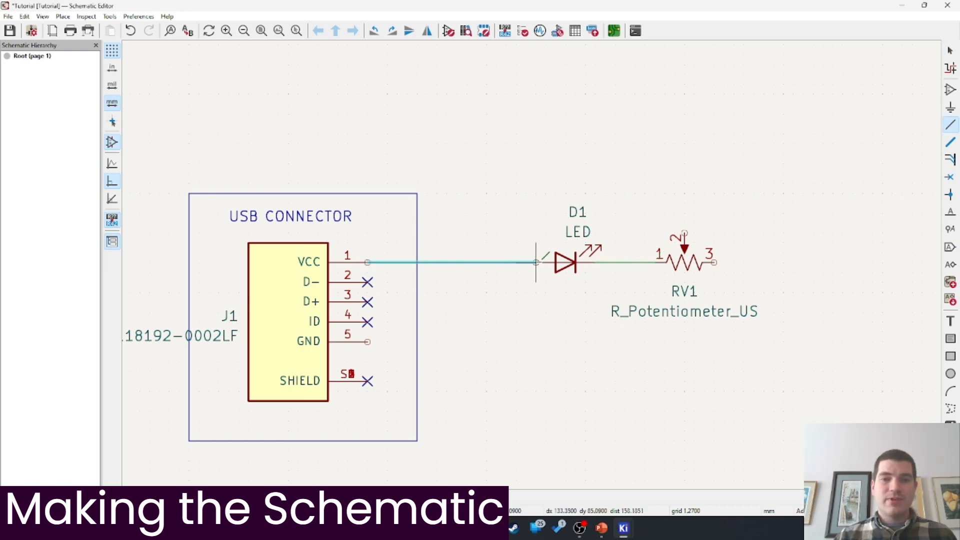
pyautogui.click(537, 263)
pyautogui.press('Escape')
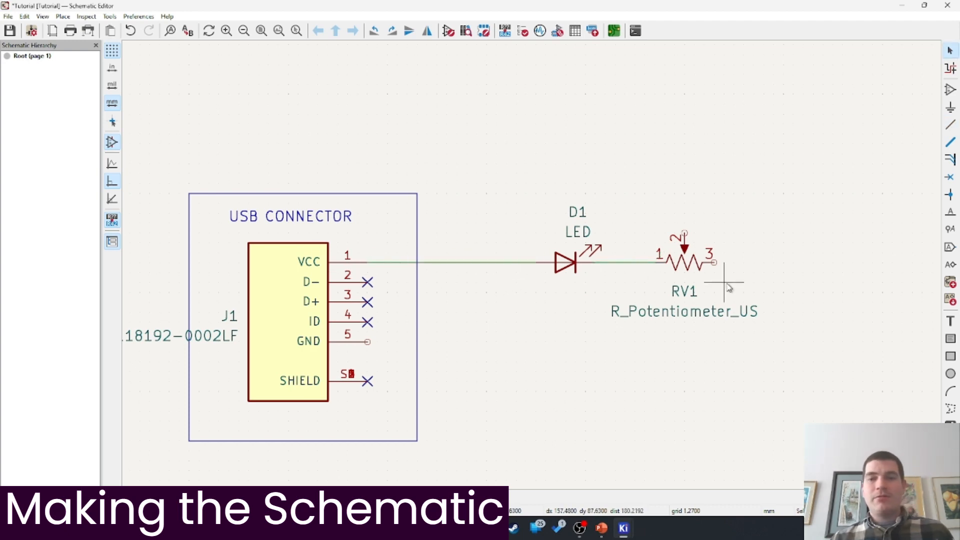
# Abandon the wire started from RV1 pin 3 and recentre the view on J1, D1 and RV1
pyautogui.press('w')
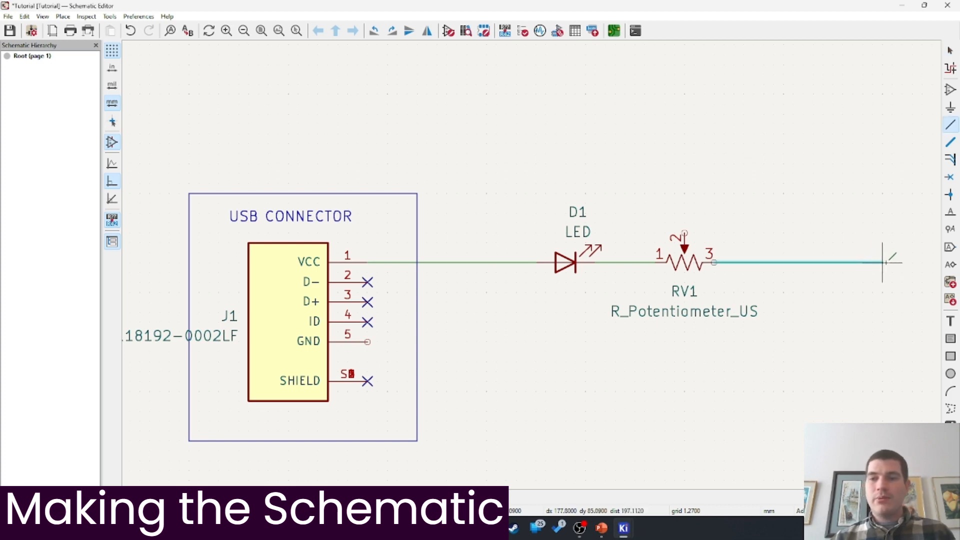
pyautogui.moveTo(782, 332)
pyautogui.mouseDown(button='middle')
pyautogui.moveTo(772, 129)
pyautogui.moveTo(754, 99)
pyautogui.mouseUp(button='middle')
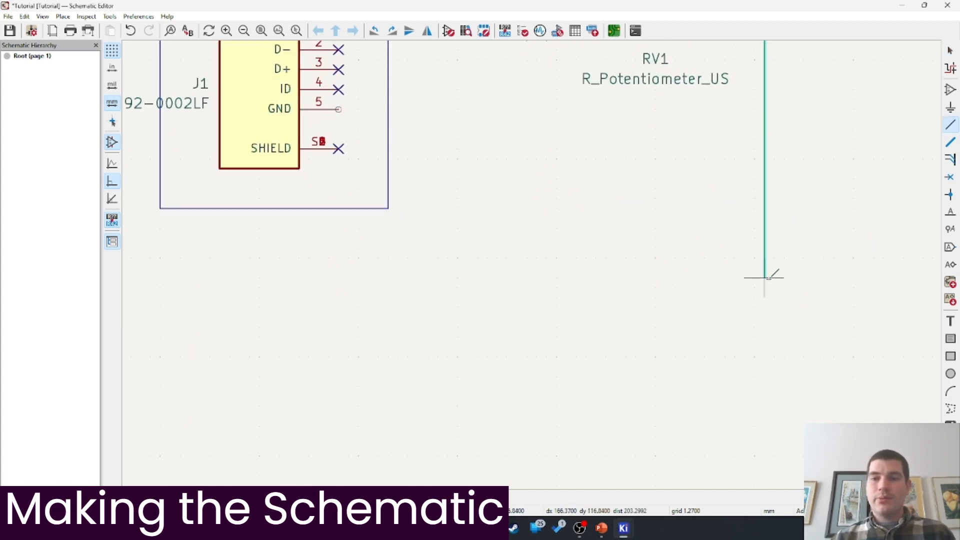
pyautogui.press('Escape')
pyautogui.press('Escape')
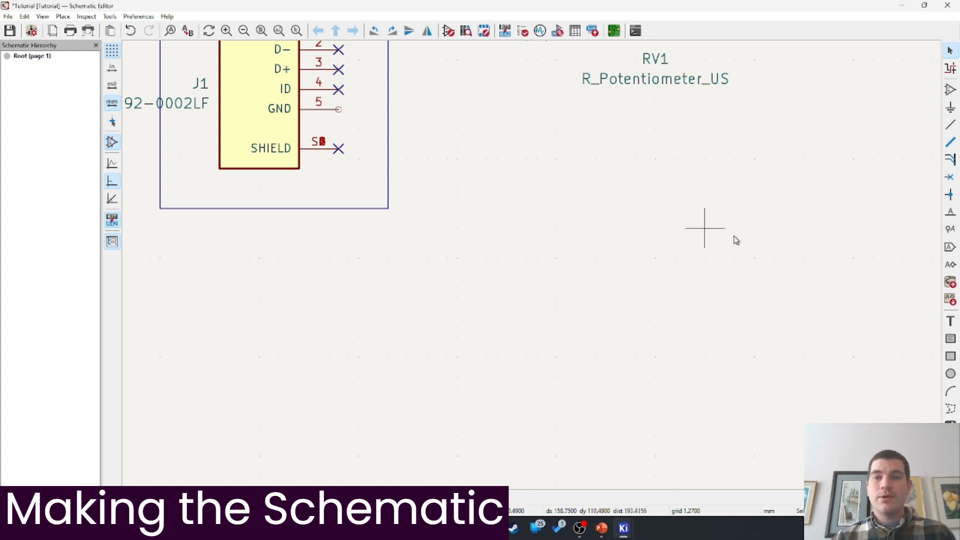
pyautogui.moveTo(735, 238); pyautogui.dragTo(592, 364, button='middle')
pyautogui.scroll(1, 563, 233)
pyautogui.moveTo(564, 241); pyautogui.dragTo(586, 178, button='middle')
pyautogui.moveTo(379, 255); pyautogui.dragTo(431, 230, button='middle')
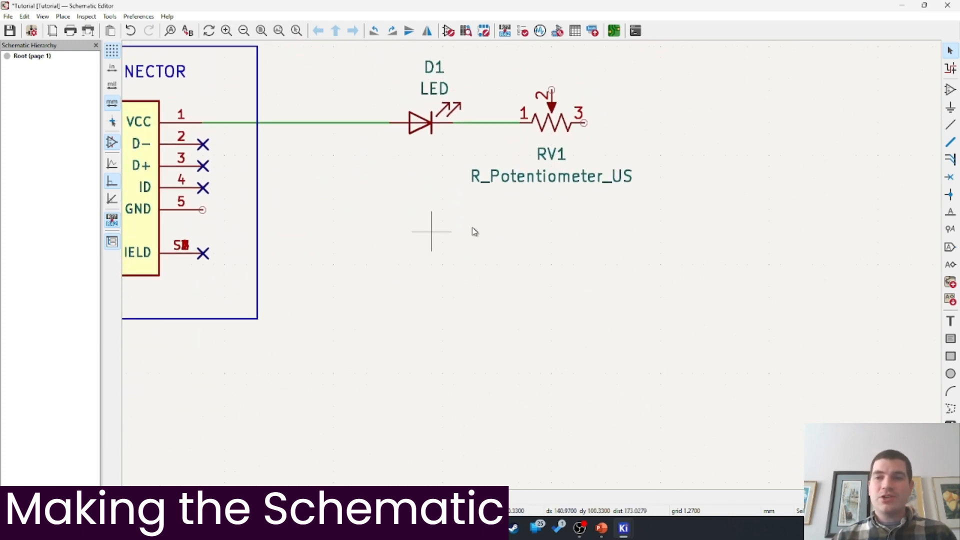
pyautogui.click(949, 91)
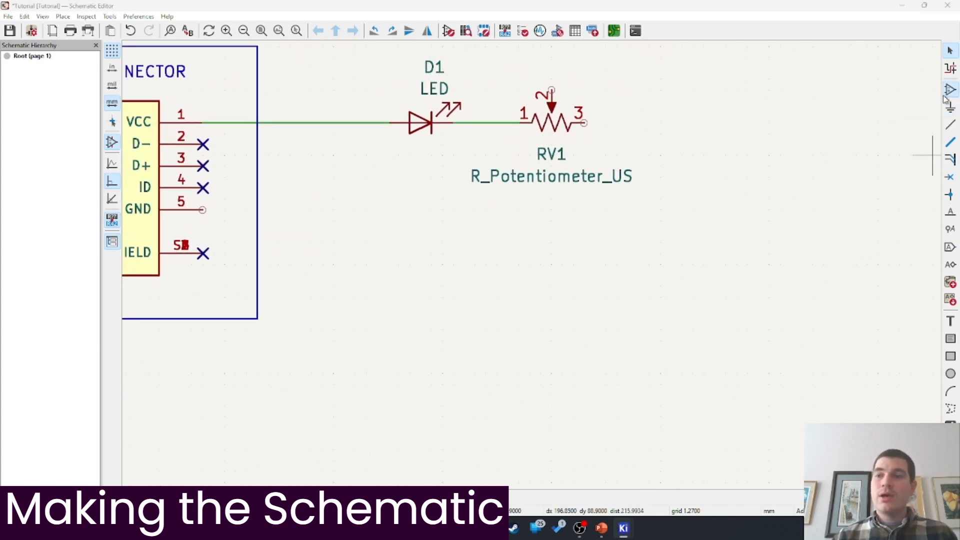
# Preview the +5V, LED and GNDREF symbols in tutorial_lib without placing any
pyautogui.click(560, 220)
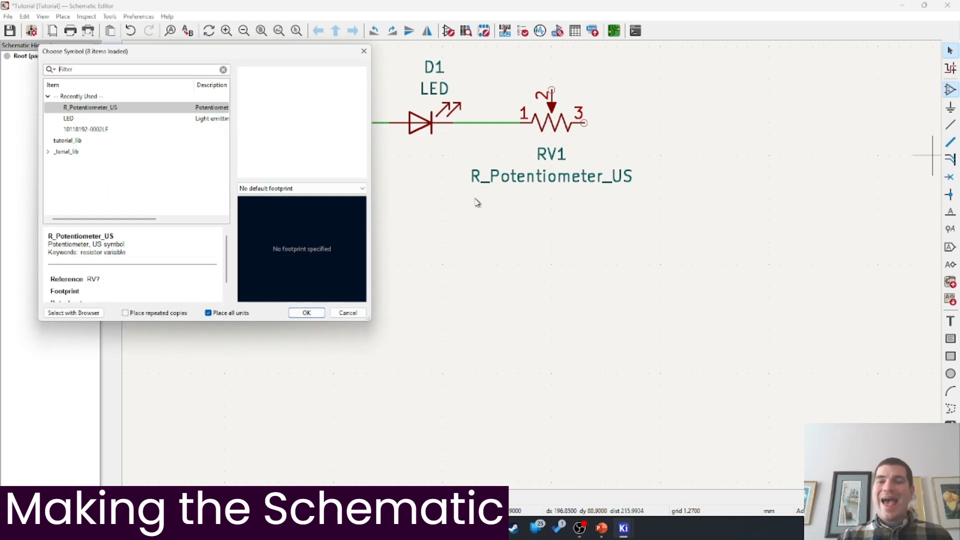
pyautogui.click(49, 152)
pyautogui.click(70, 162)
pyautogui.click(73, 196)
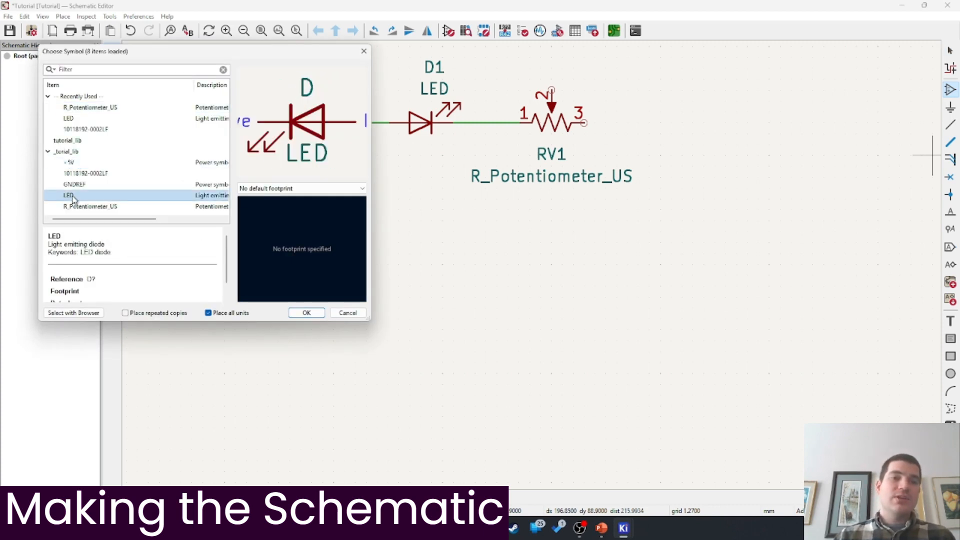
pyautogui.click(73, 163)
pyautogui.click(79, 186)
pyautogui.click(363, 51)
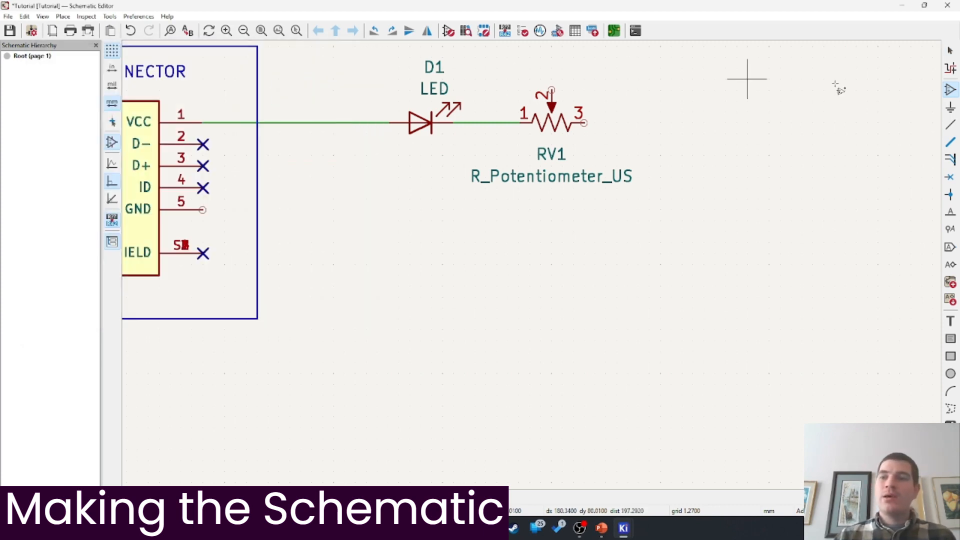
# Place a +5V power symbol from tutorial_lib above the connector's VCC wire
pyautogui.click(952, 107)
pyautogui.click(921, 110)
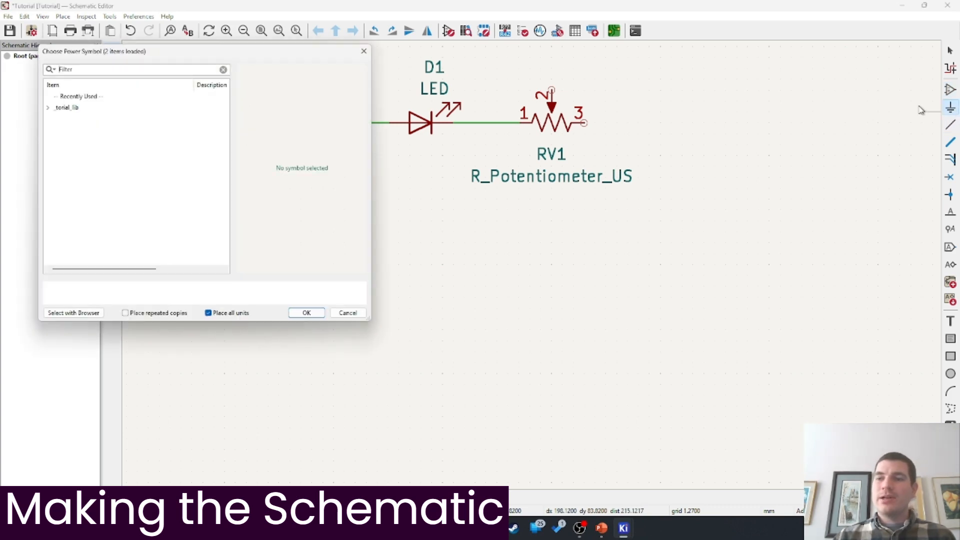
pyautogui.click(48, 108)
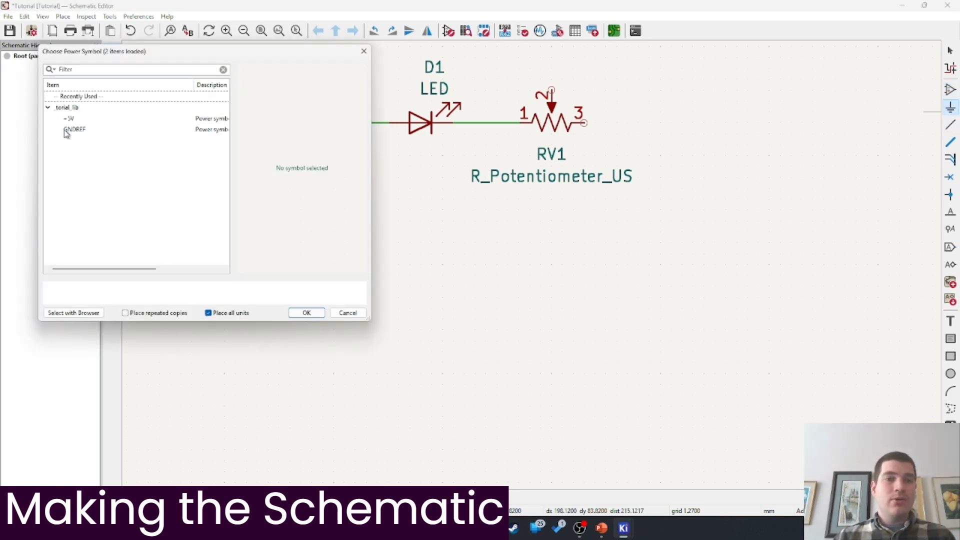
pyautogui.click(70, 118)
pyautogui.click(307, 313)
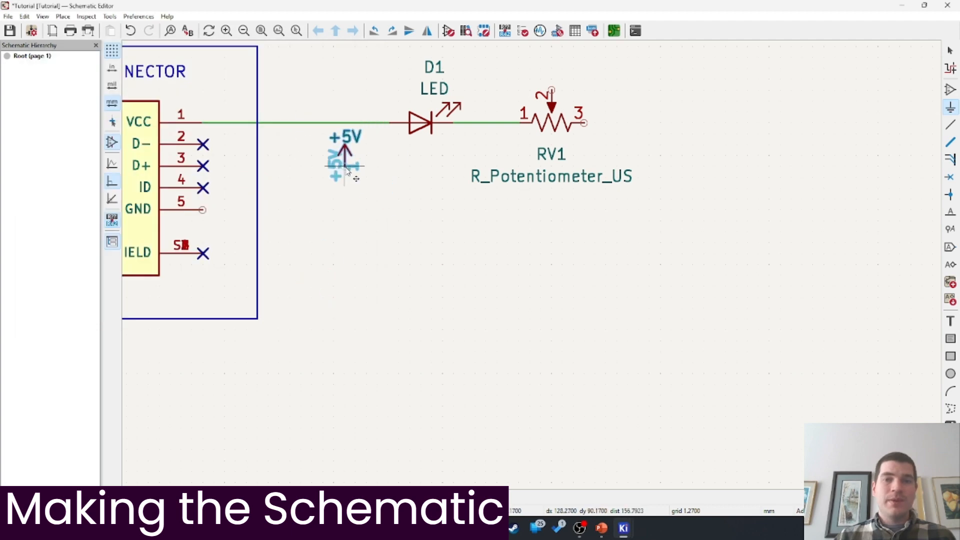
pyautogui.moveTo(343, 154); pyautogui.dragTo(394, 197, button='middle')
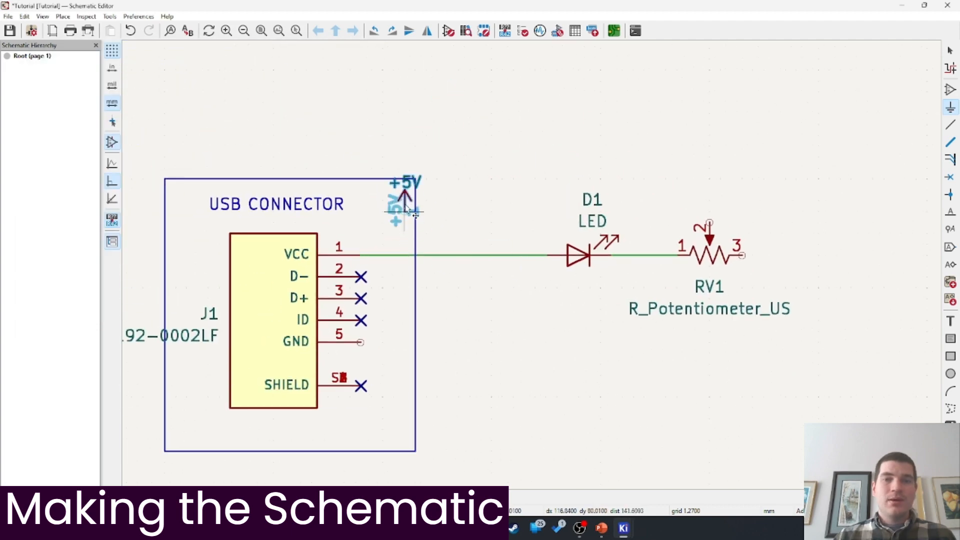
pyautogui.click(451, 179)
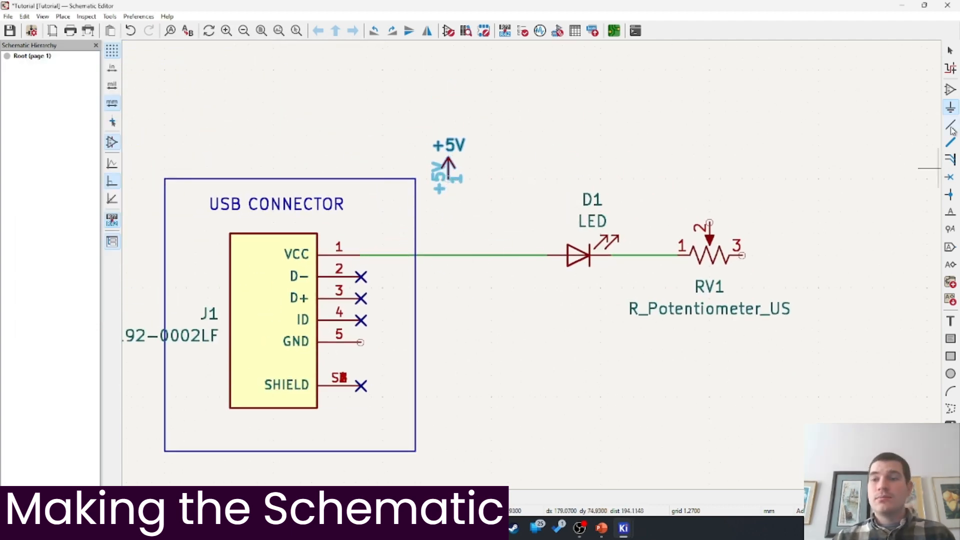
# Pick the GNDREF ground symbol from tutorial_lib, ready to place below the circuit
pyautogui.click(447, 236)
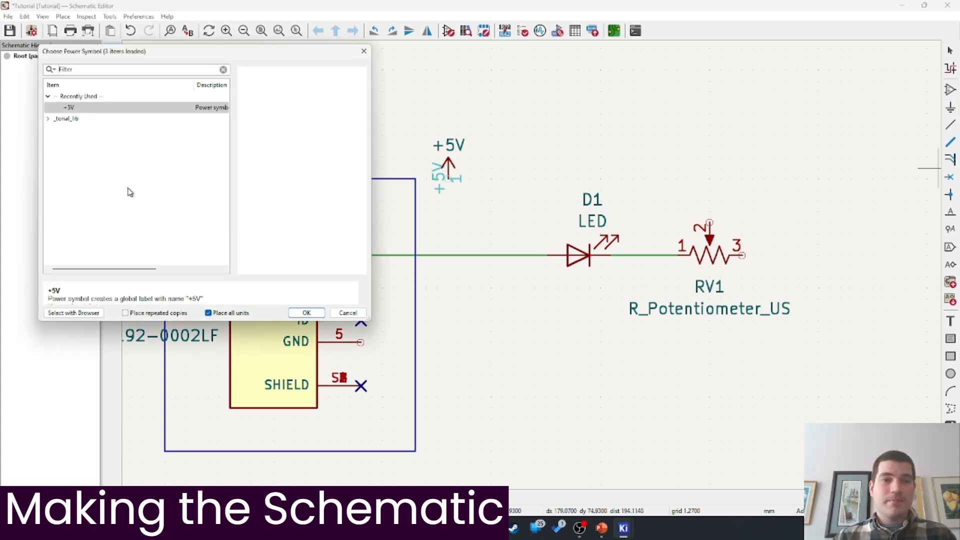
pyautogui.click(48, 119)
pyautogui.click(70, 140)
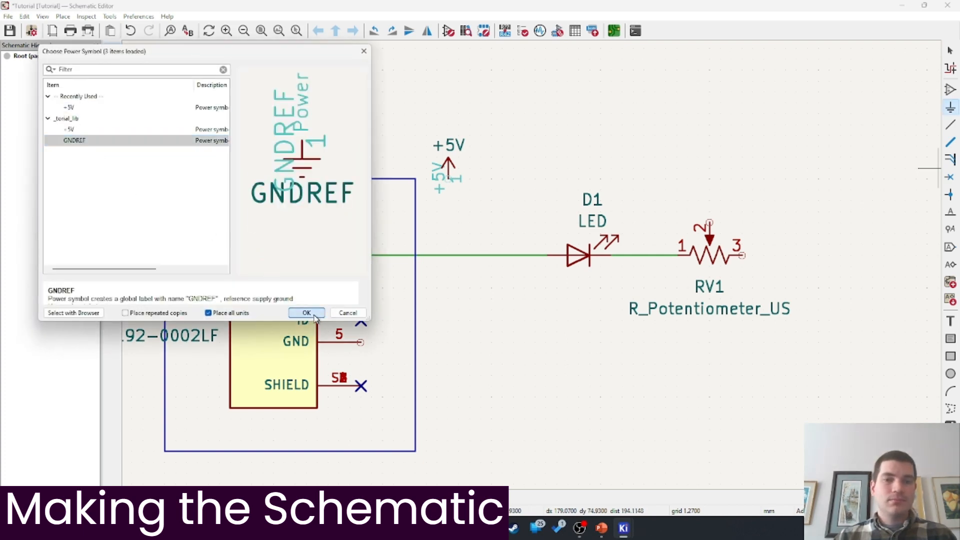
pyautogui.click(306, 313)
pyautogui.moveTo(467, 370); pyautogui.dragTo(274, 257, button='middle')
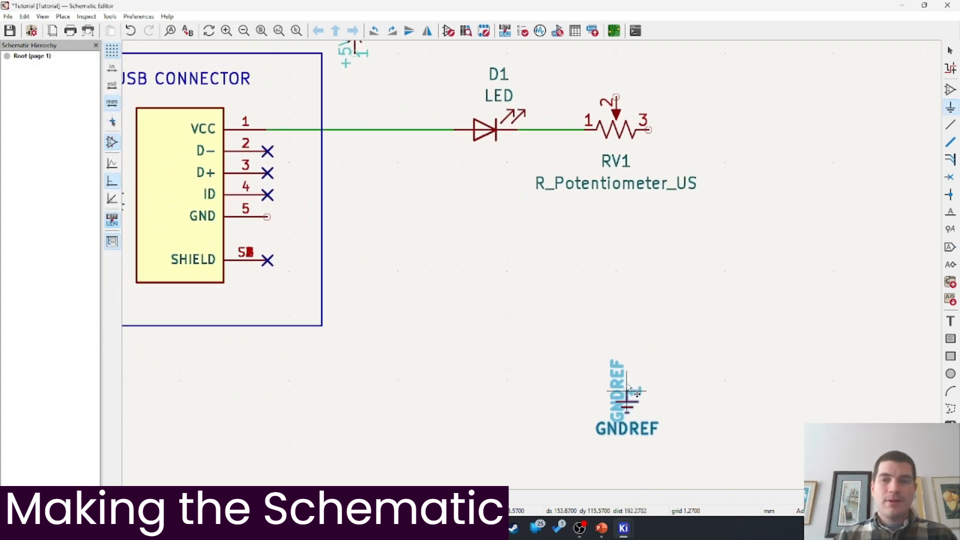
# Place GNDREF below the connector, wire the GND pin to it, and join RV1 pin 3 to that ground wire
pyautogui.click(426, 373)
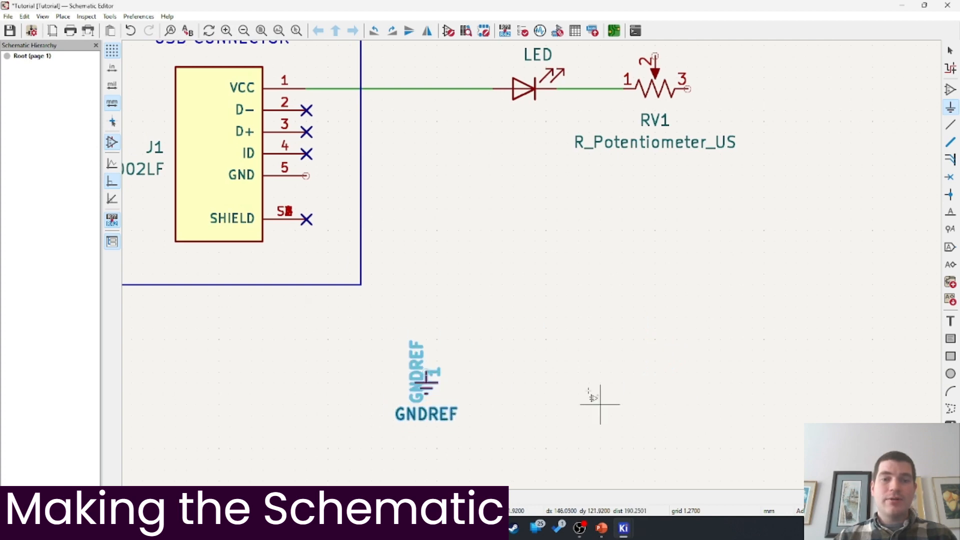
pyautogui.press('Escape')
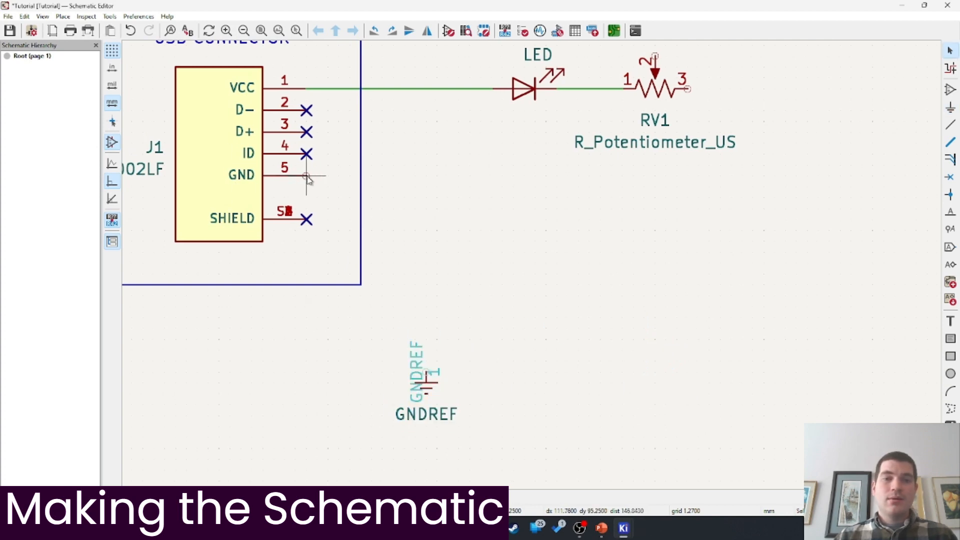
pyautogui.press('w')
pyautogui.click(426, 373)
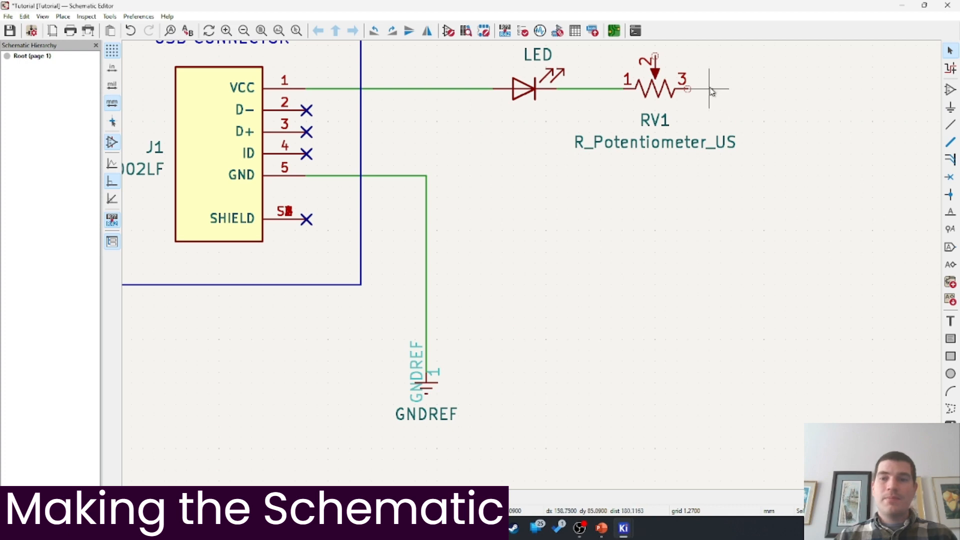
pyautogui.press('w')
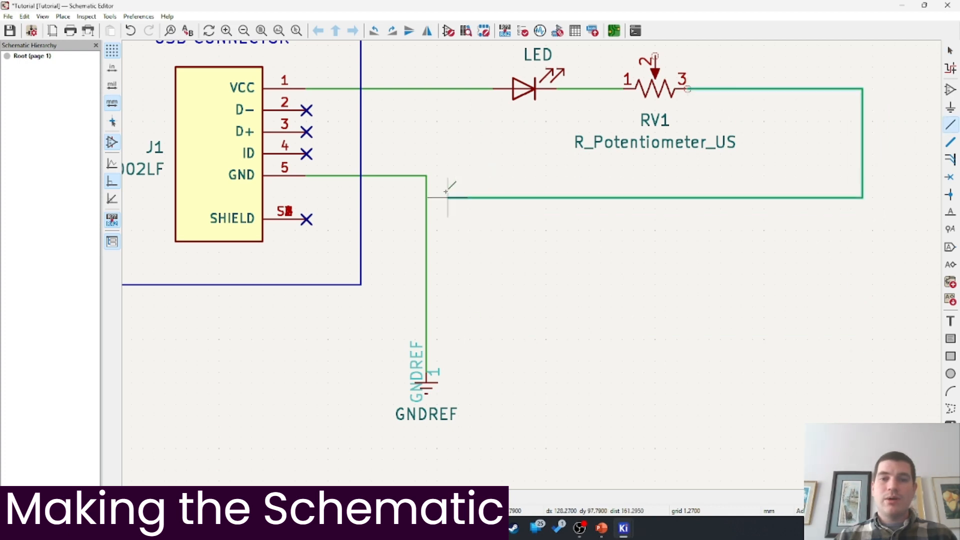
pyautogui.click(428, 176)
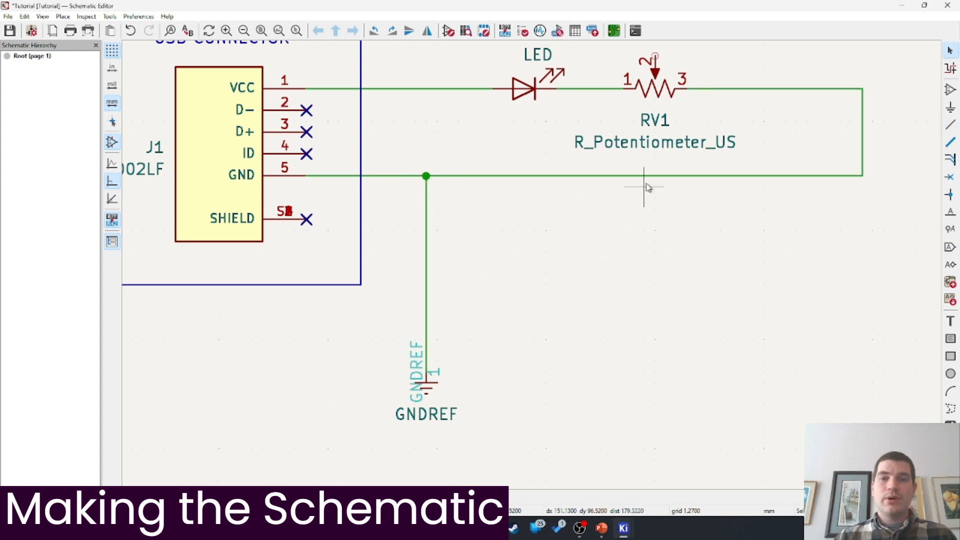
# Delete the RV1 potentiometer from the schematic
pyautogui.moveTo(645, 186); pyautogui.dragTo(620, 339, button='middle')
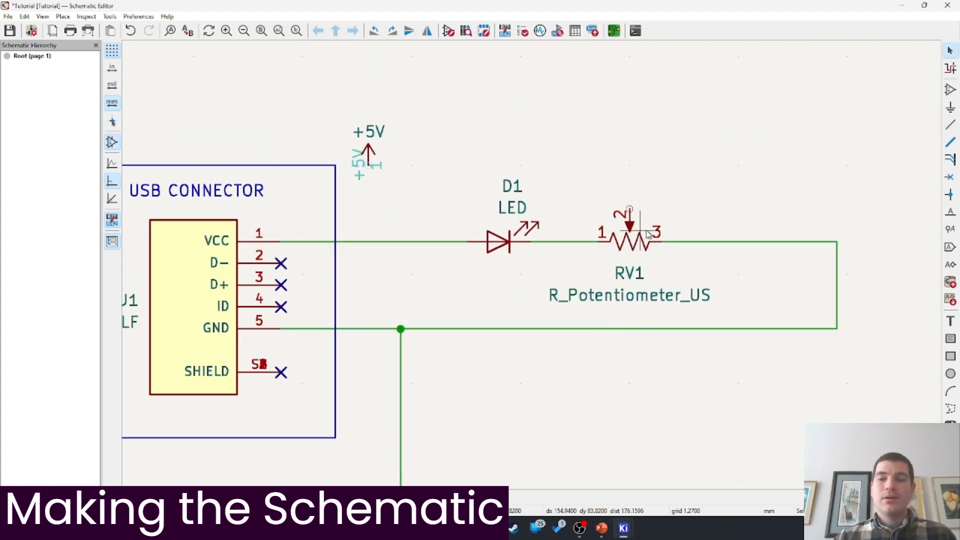
pyautogui.scroll(2, 649, 235)
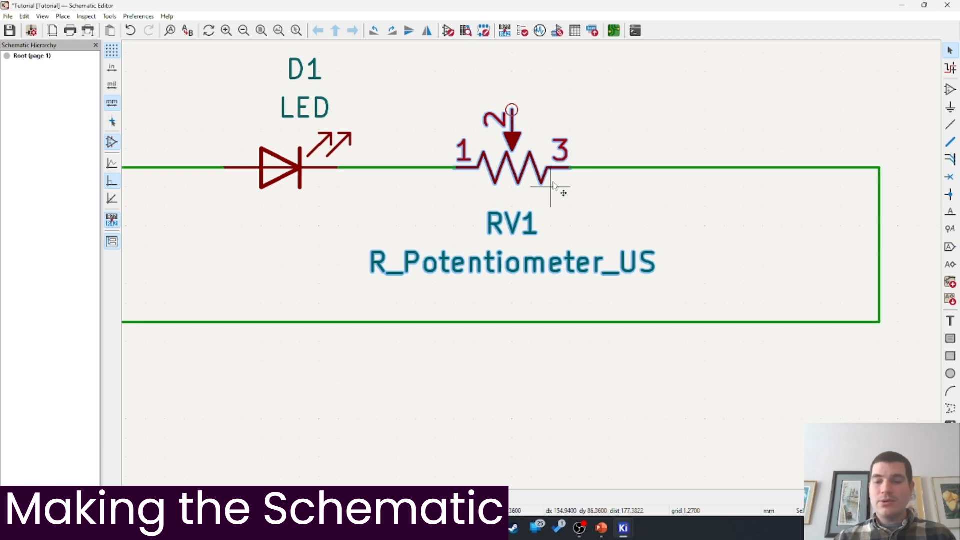
pyautogui.press('Delete')
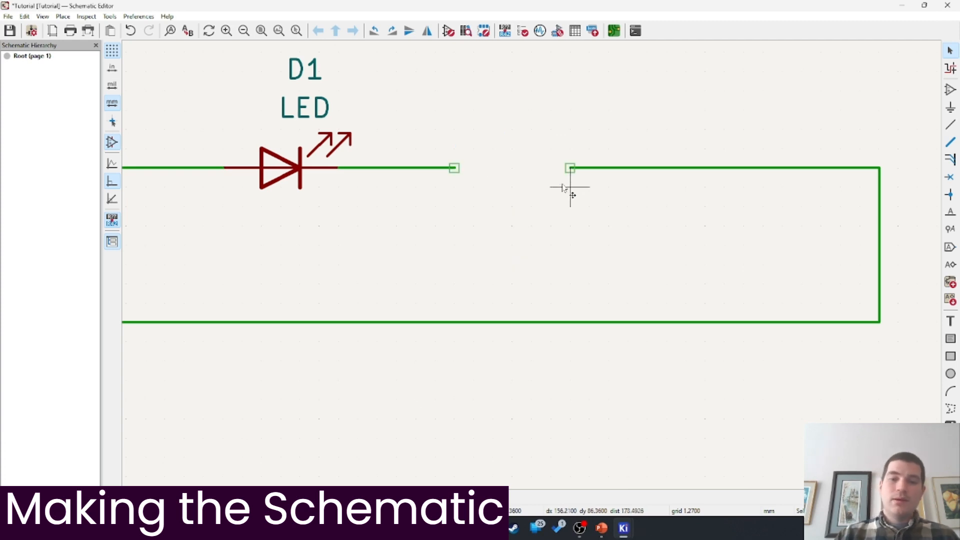
# Widen the connector symbol's body rectangle to the right in the Symbol Editor
pyautogui.click(627, 529)
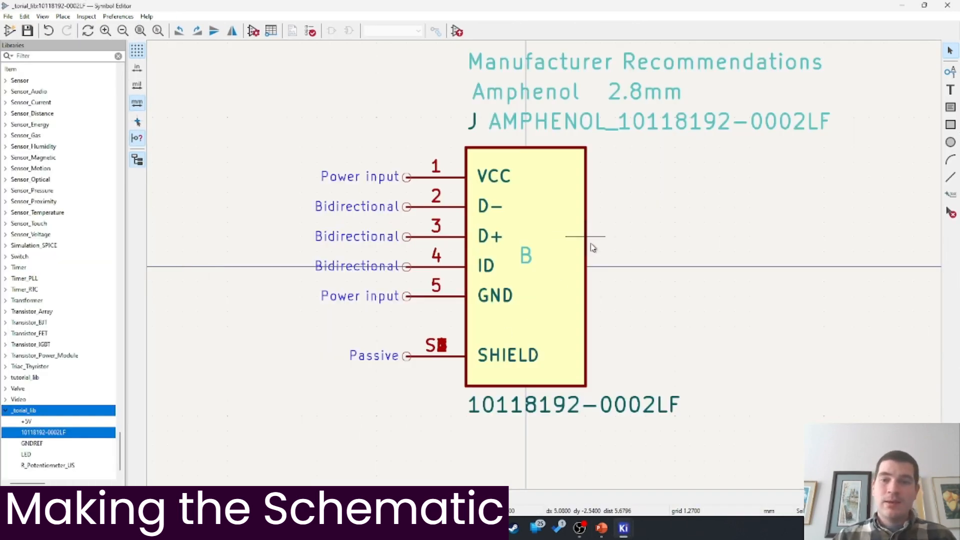
pyautogui.click(586, 268)
pyautogui.moveTo(588, 269); pyautogui.dragTo(782, 270)
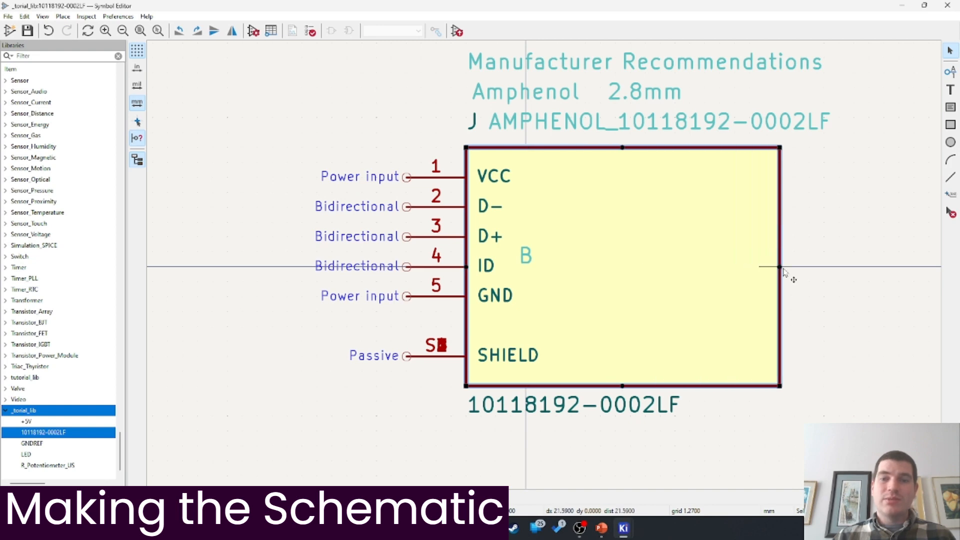
pyautogui.click(868, 382)
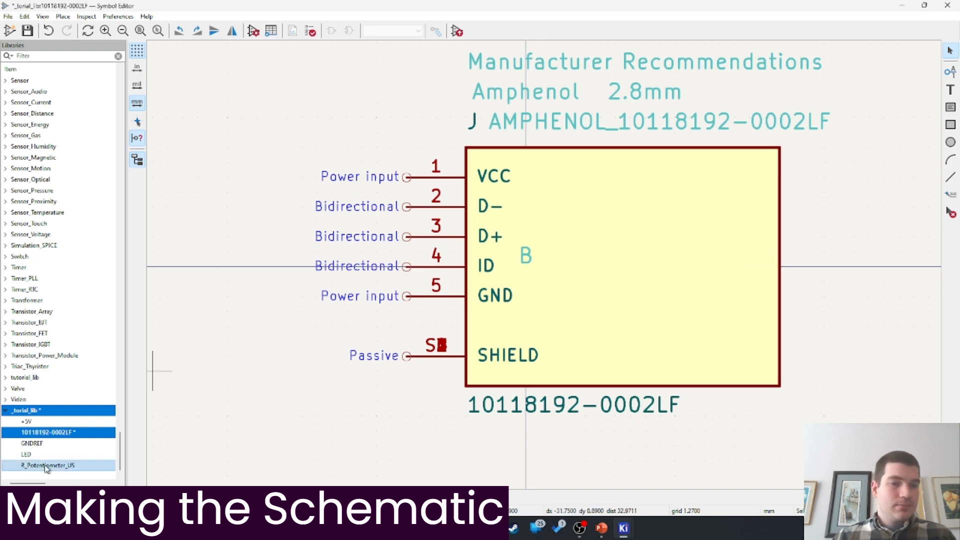
# Copy the R_US resistor symbol into _torial_lib
pyautogui.click(77, 59)
pyautogui.write('R_US')
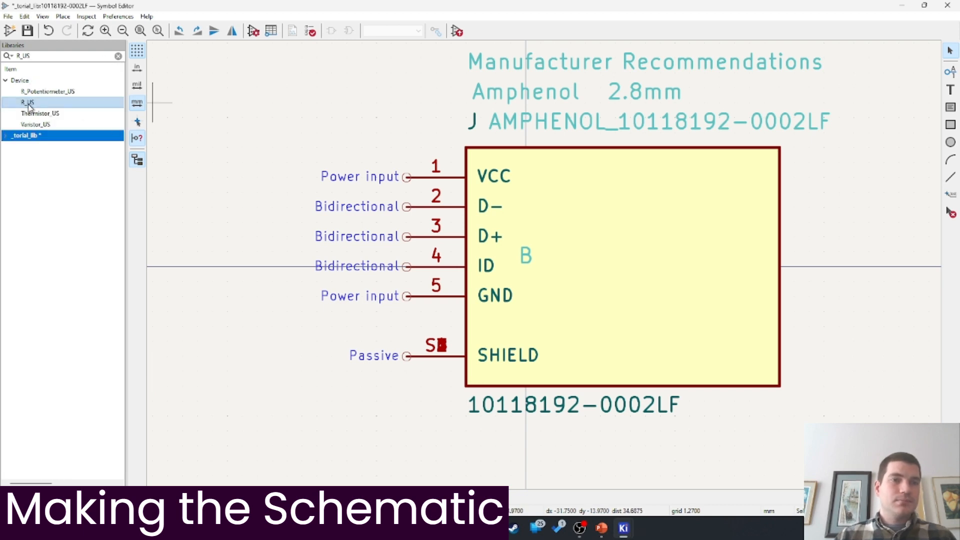
pyautogui.rightClick(29, 104)
pyautogui.click(67, 195)
pyautogui.rightClick(33, 136)
pyautogui.click(73, 220)
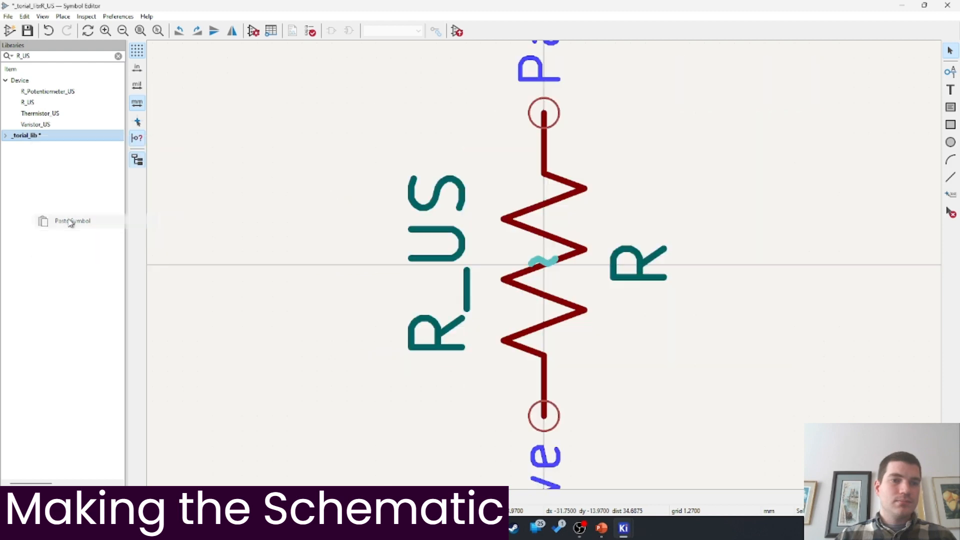
pyautogui.click(13, 136)
# Delete R_Potentiometer_US from _torial_lib and save, cancelling the Device library Save As
pyautogui.doubleClick(35, 147)
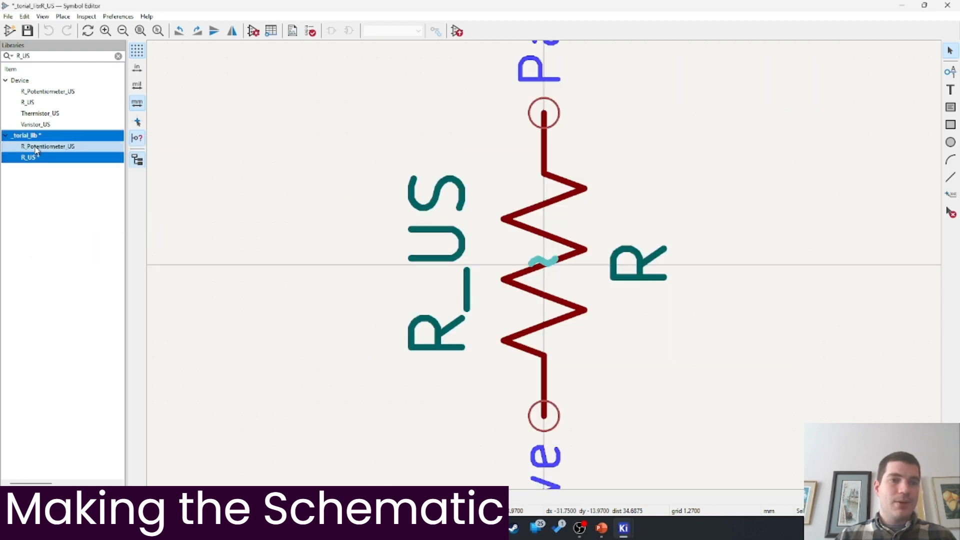
pyautogui.rightClick(36, 147)
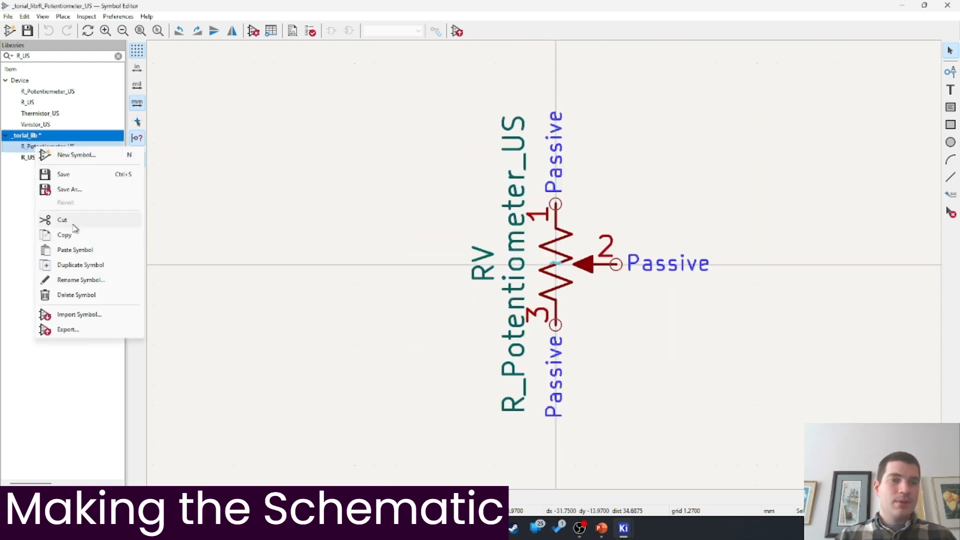
pyautogui.click(76, 295)
pyautogui.hotkey('ctrl', 's')
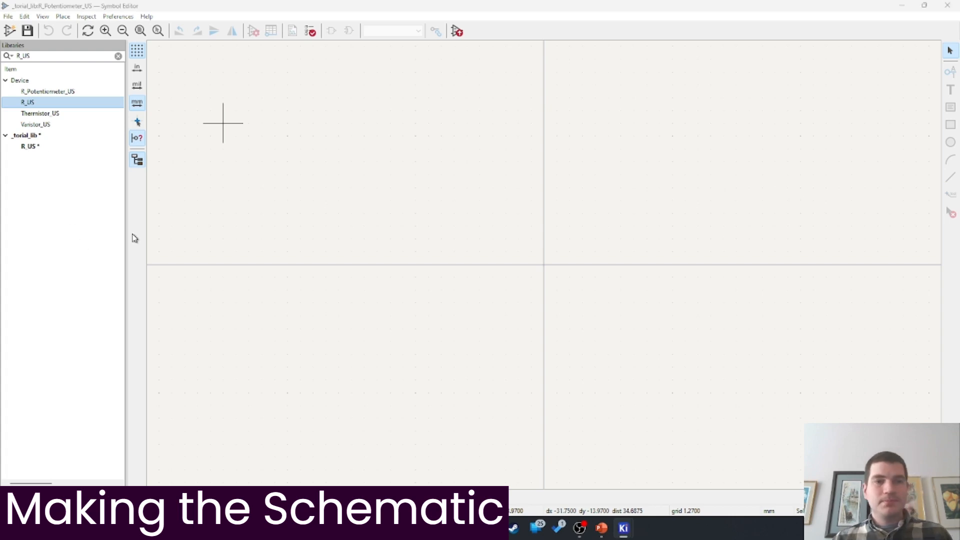
pyautogui.click(501, 268)
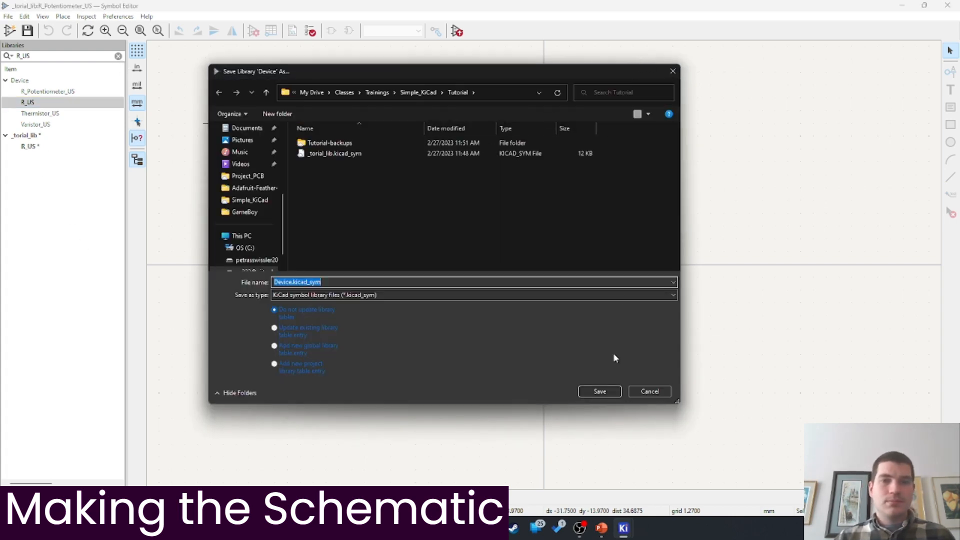
pyautogui.click(636, 390)
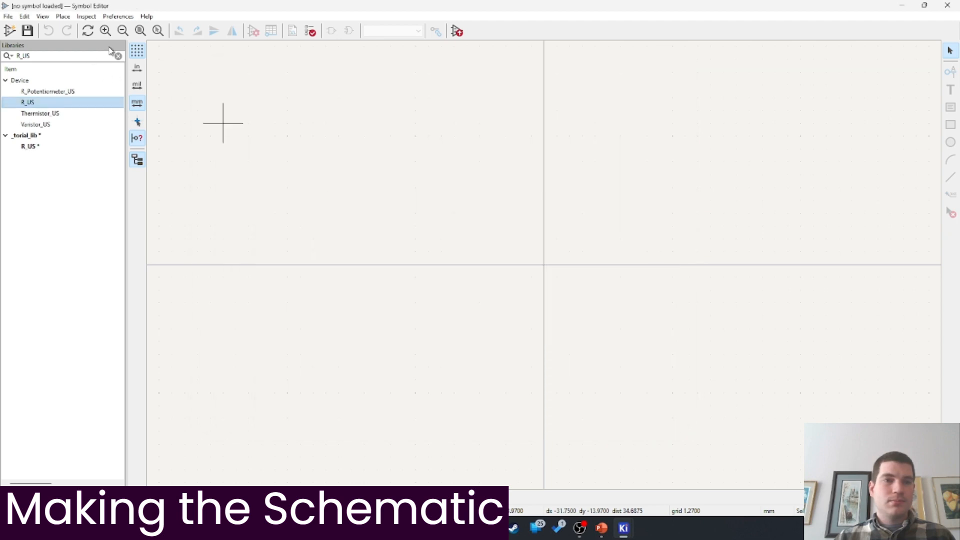
pyautogui.click(118, 56)
pyautogui.scroll(-10, 17, 285)
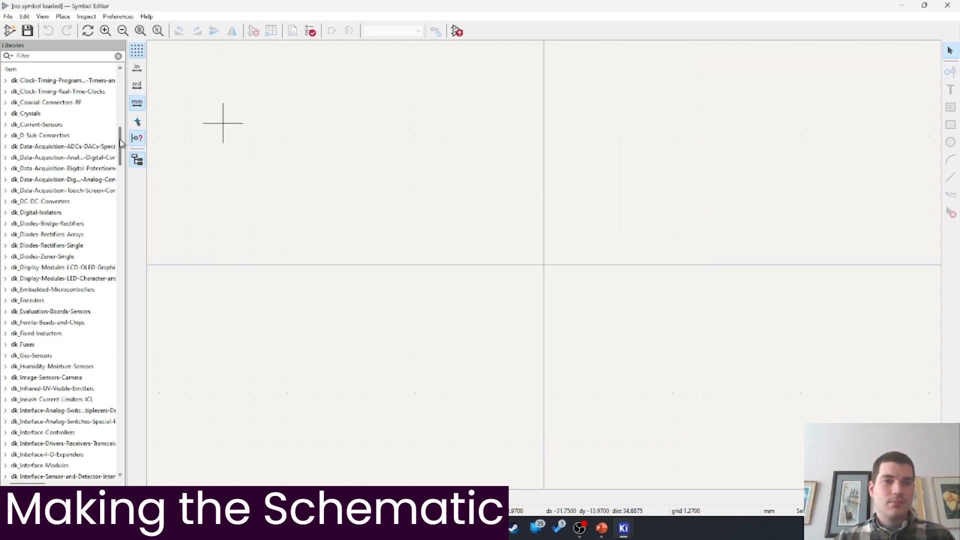
pyautogui.moveTo(121, 146); pyautogui.dragTo(129, 476)
pyautogui.click(23, 466)
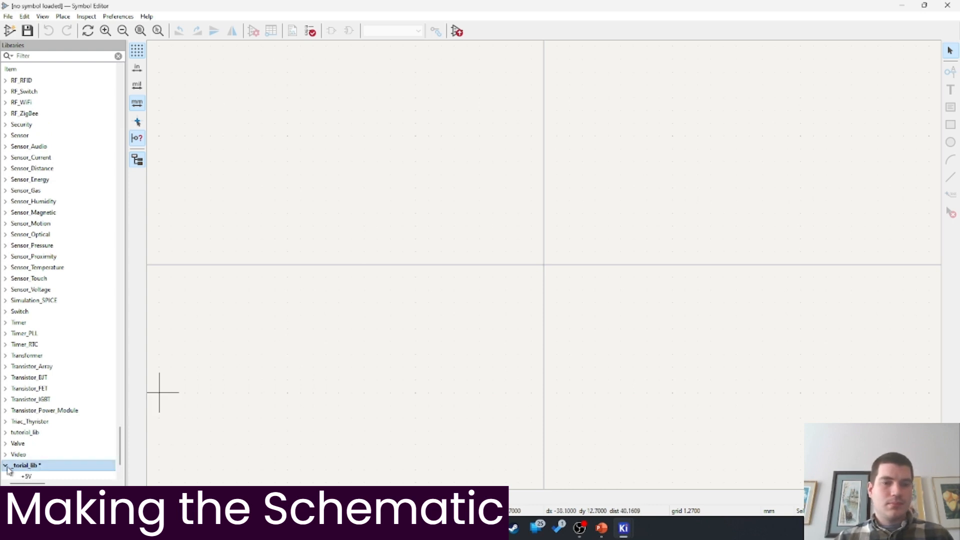
pyautogui.click(6, 466)
pyautogui.click(64, 434)
pyautogui.doubleClick(65, 434)
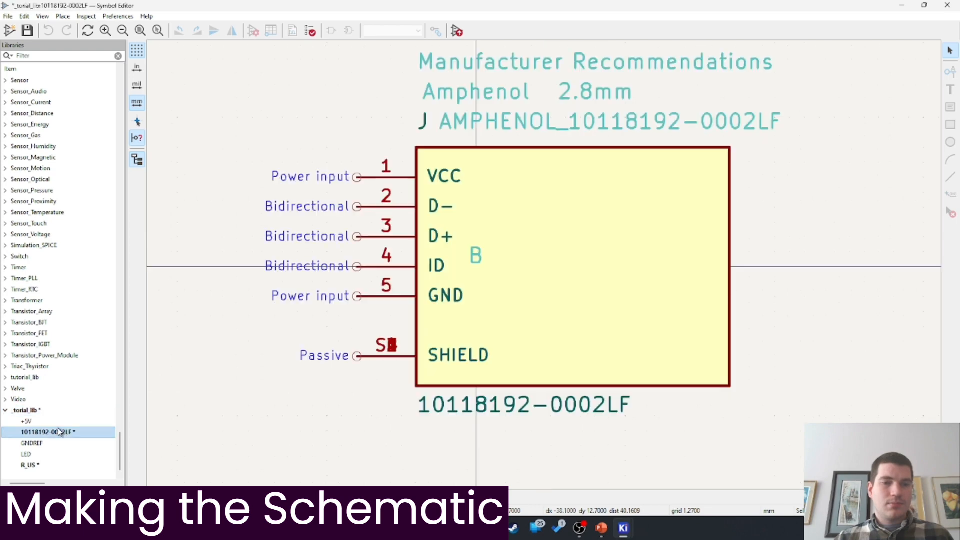
pyautogui.doubleClick(27, 465)
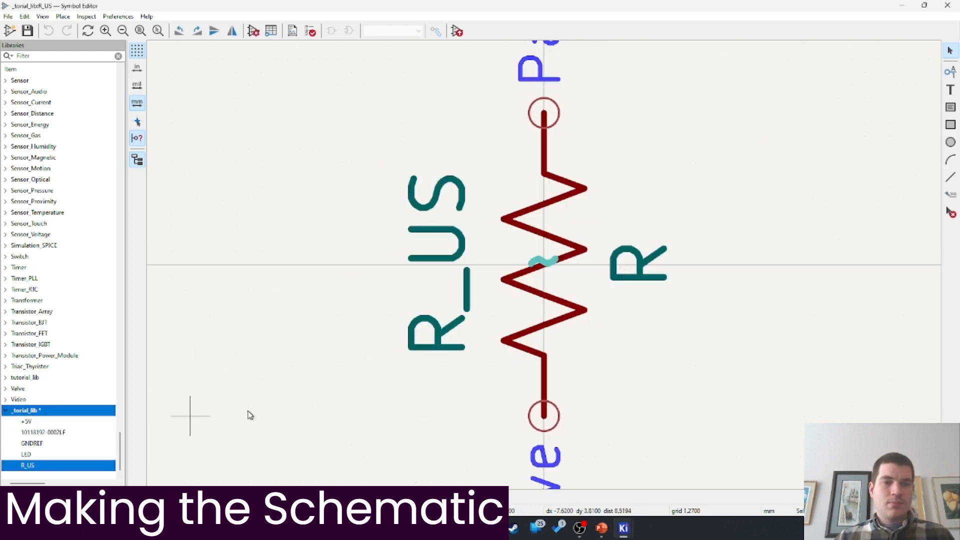
pyautogui.doubleClick(39, 410)
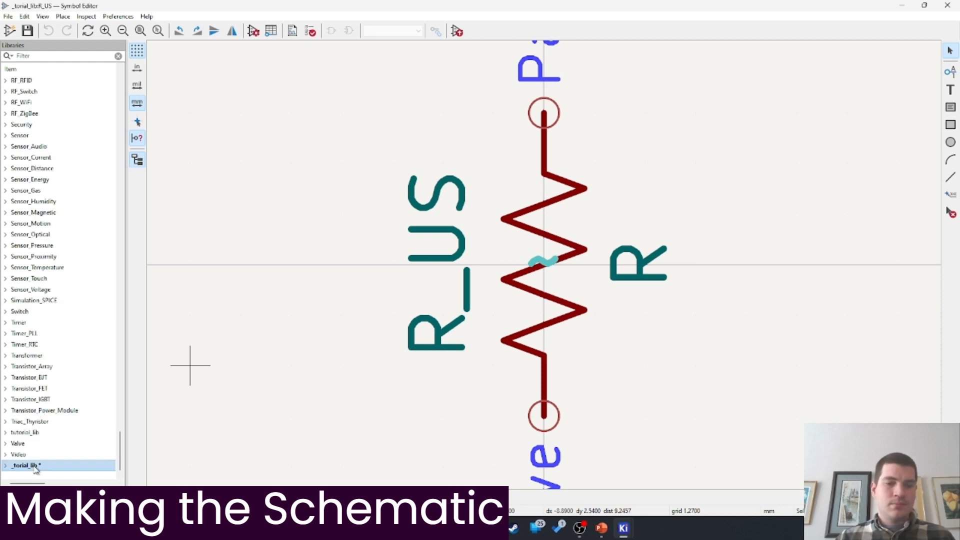
pyautogui.click(901, 5)
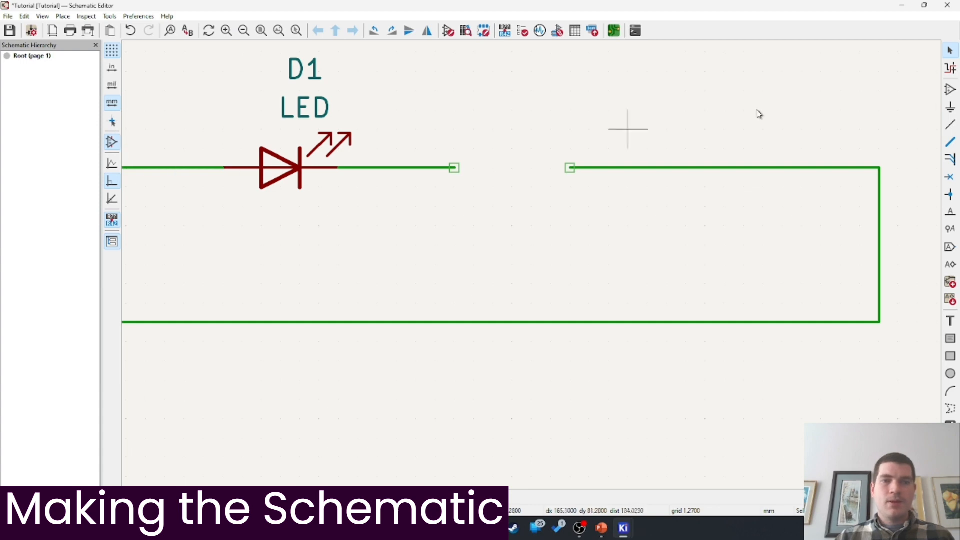
# Place R_US from _torial_lib, rotated horizontal, into the LED wire gap as R1
pyautogui.click(951, 89)
pyautogui.click(379, 166)
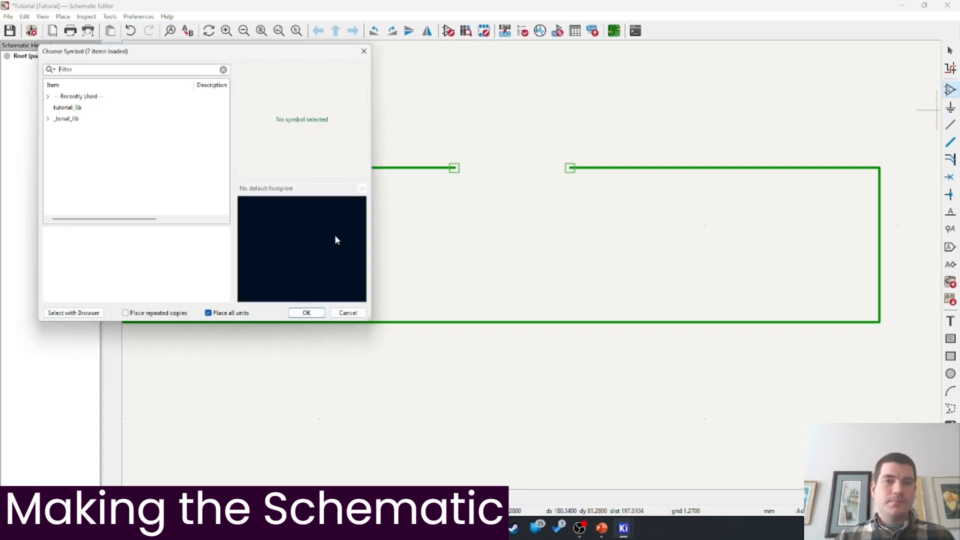
pyautogui.click(48, 119)
pyautogui.click(75, 173)
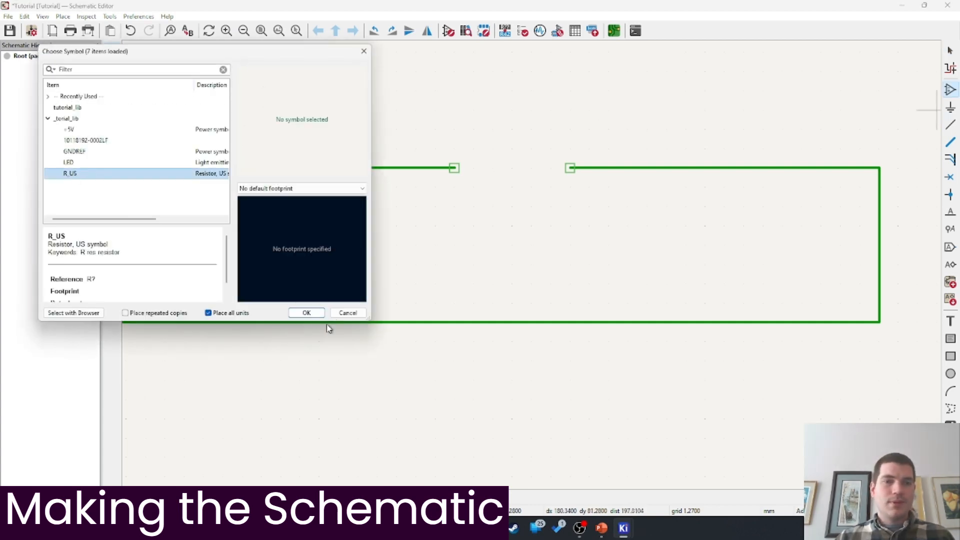
pyautogui.click(306, 313)
pyautogui.press('r')
pyautogui.click(513, 167)
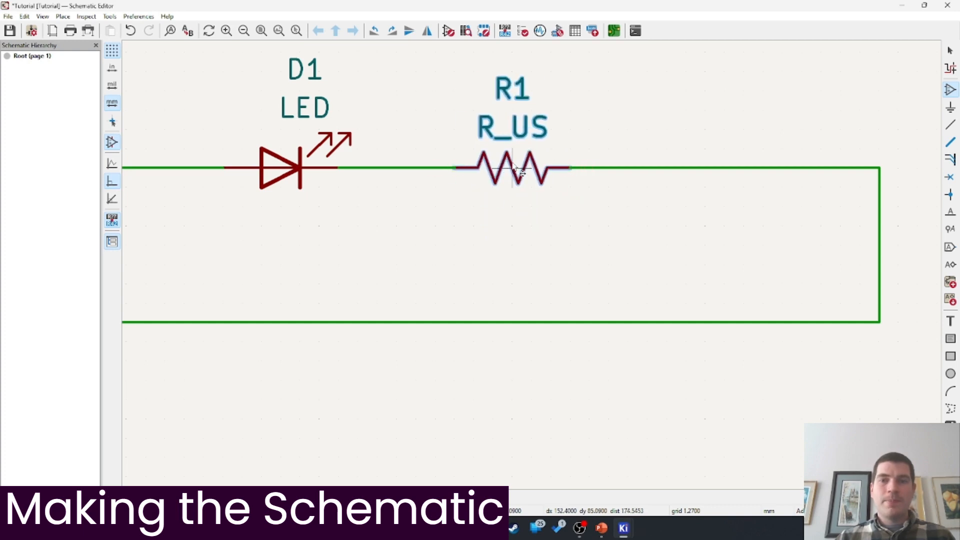
# Pan the schematic back over to the USB connector J1
pyautogui.scroll(-2, 357, 240)
pyautogui.moveTo(284, 207); pyautogui.dragTo(534, 281, button='middle')
pyautogui.scroll(-1, 530, 280)
pyautogui.moveTo(218, 316); pyautogui.dragTo(388, 295, button='middle')
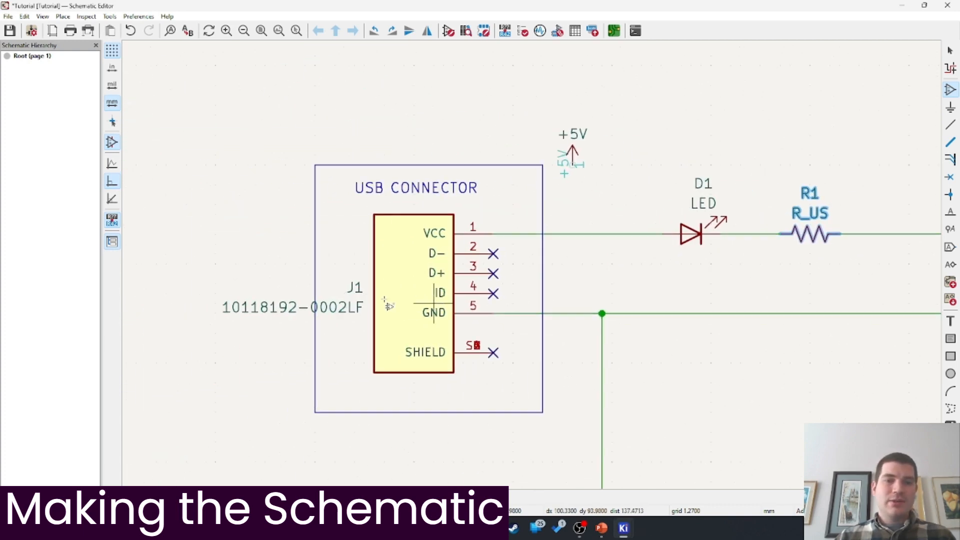
pyautogui.click(144, 18)
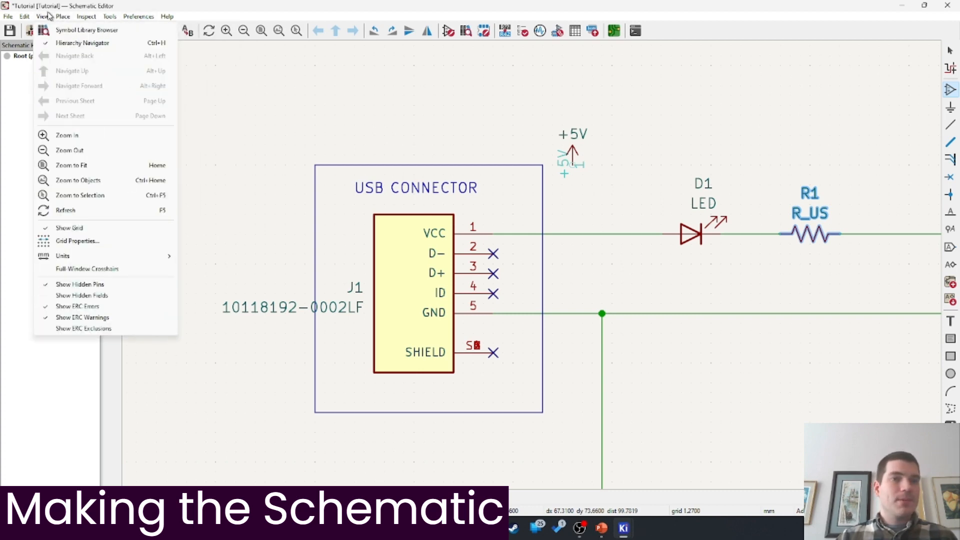
# Update all symbols in the schematic from their libraries so J1 shows its widened body
pyautogui.moveTo(111, 20)
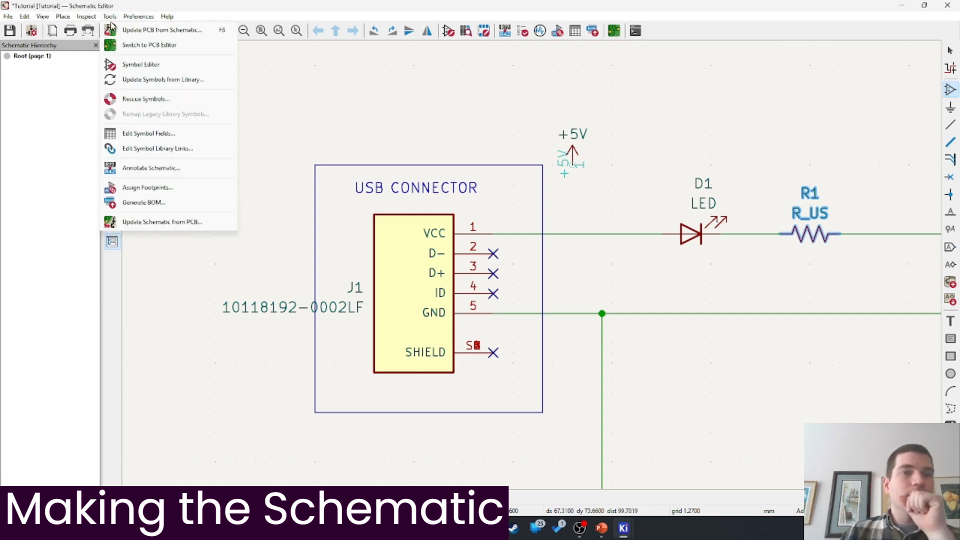
pyautogui.click(140, 80)
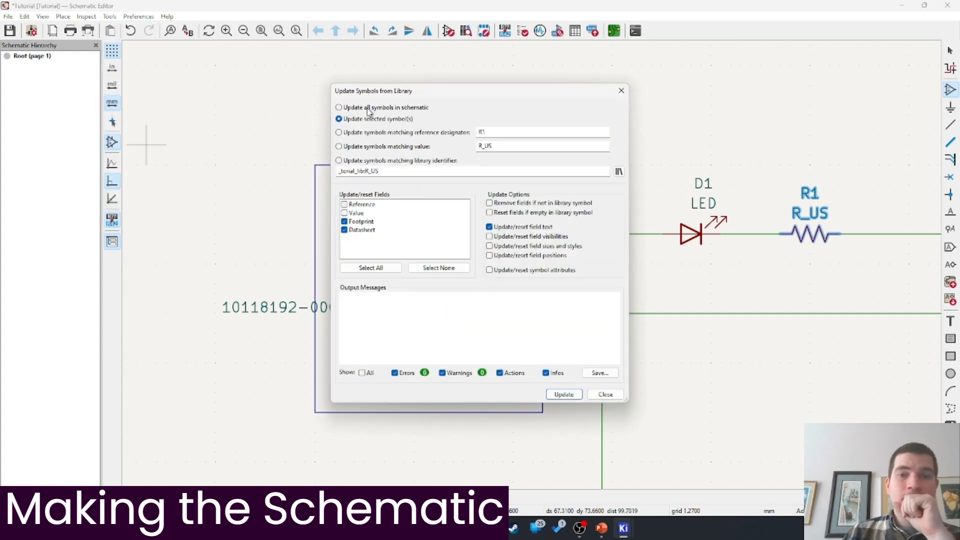
pyautogui.click(386, 108)
pyautogui.click(564, 394)
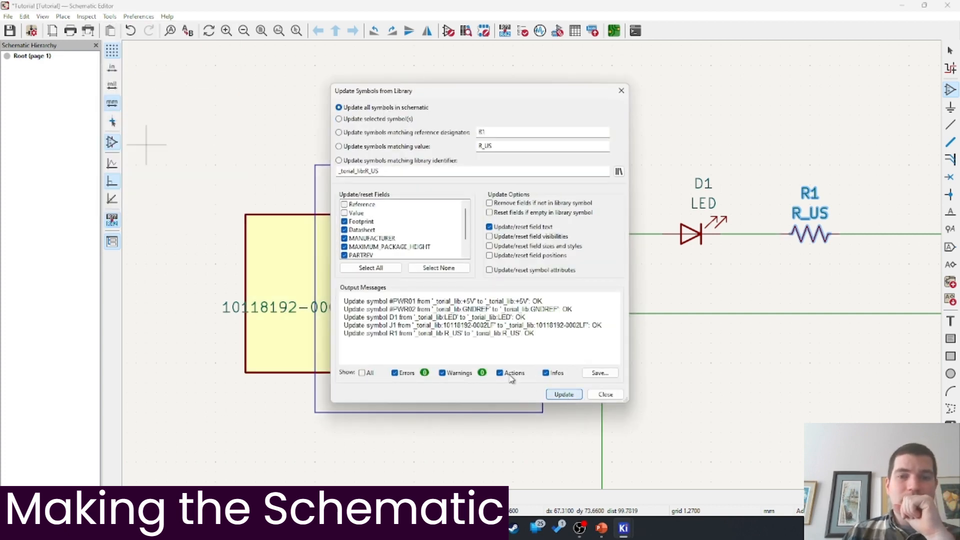
pyautogui.click(605, 395)
pyautogui.keyDown('ctrl'); pyautogui.hscroll(2, 407, 279); pyautogui.keyUp('ctrl')
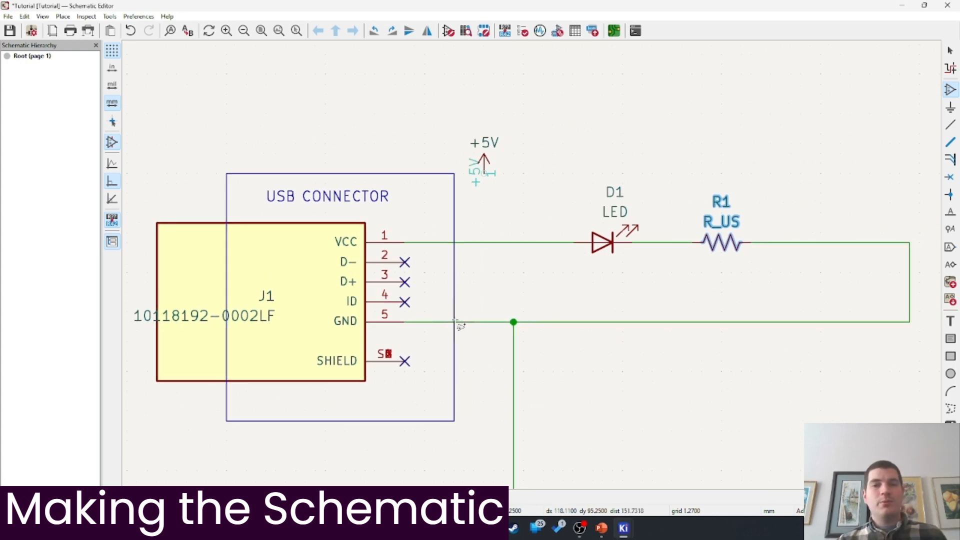
pyautogui.keyDown('ctrl'); pyautogui.hscroll(2, 489, 304); pyautogui.keyUp('ctrl')
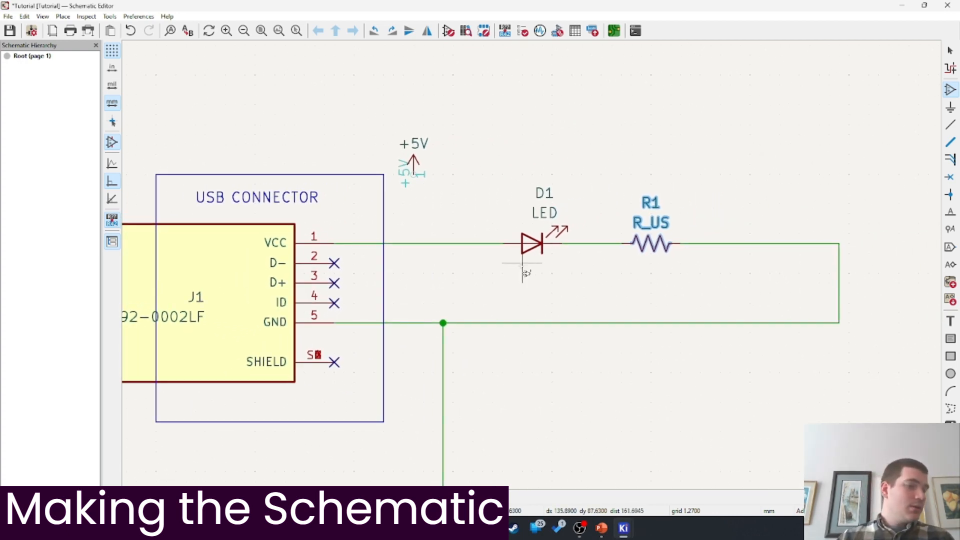
pyautogui.press('Escape')
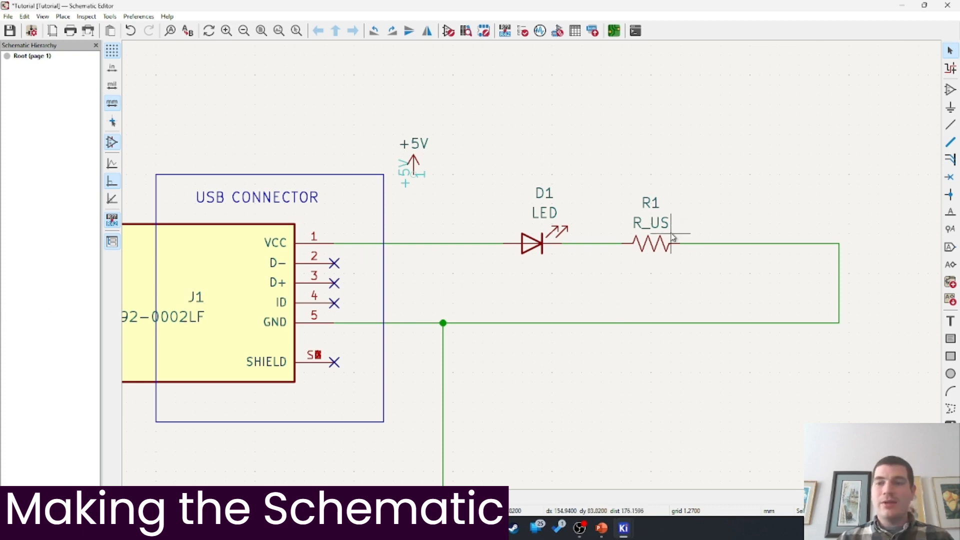
# Set LED D1's value to RED
pyautogui.click(531, 249)
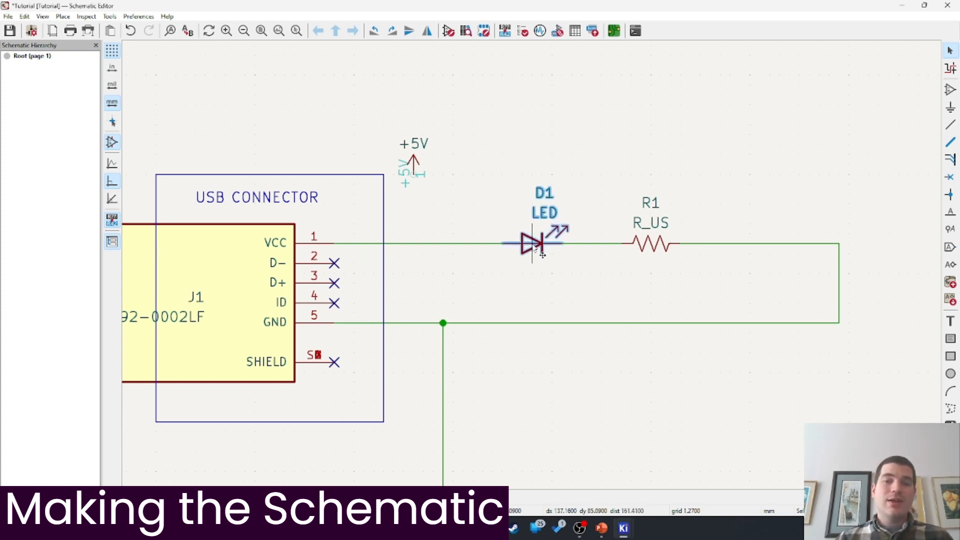
pyautogui.doubleClick(535, 248)
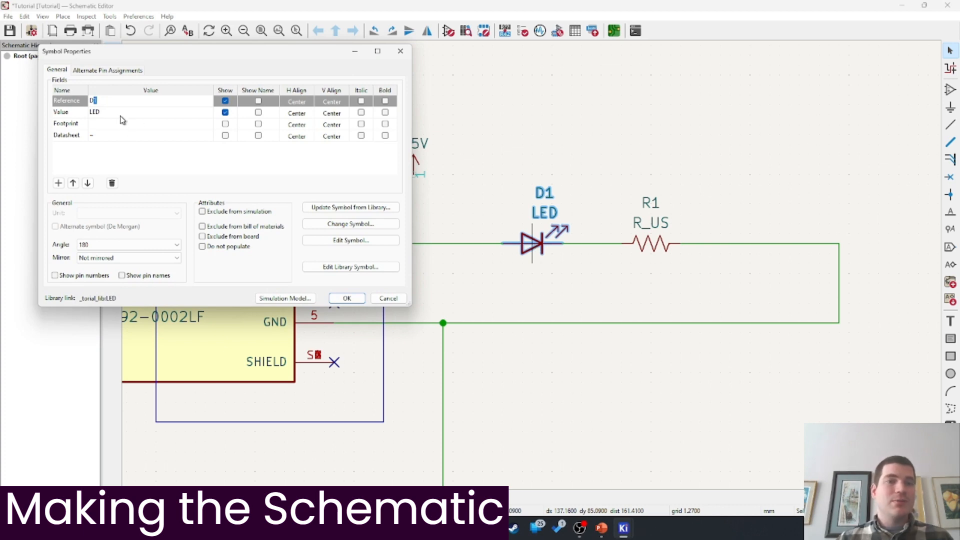
pyautogui.click(123, 113)
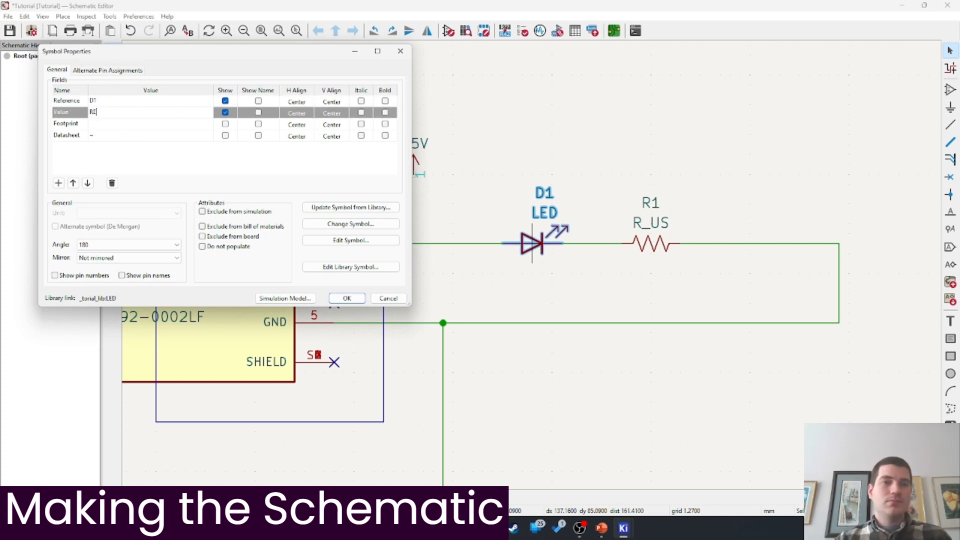
pyautogui.press('Return')
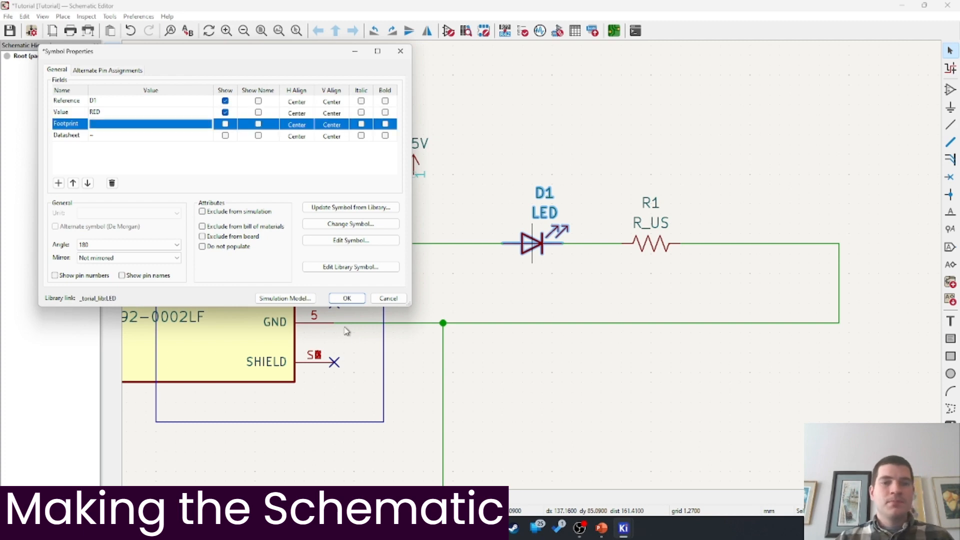
pyautogui.click(347, 298)
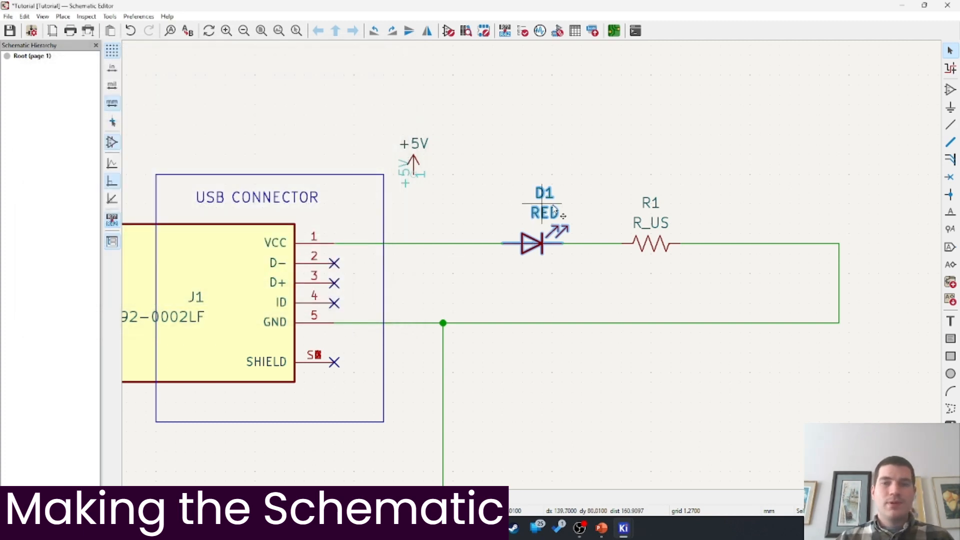
# Set resistor R1's value to 510
pyautogui.doubleClick(652, 245)
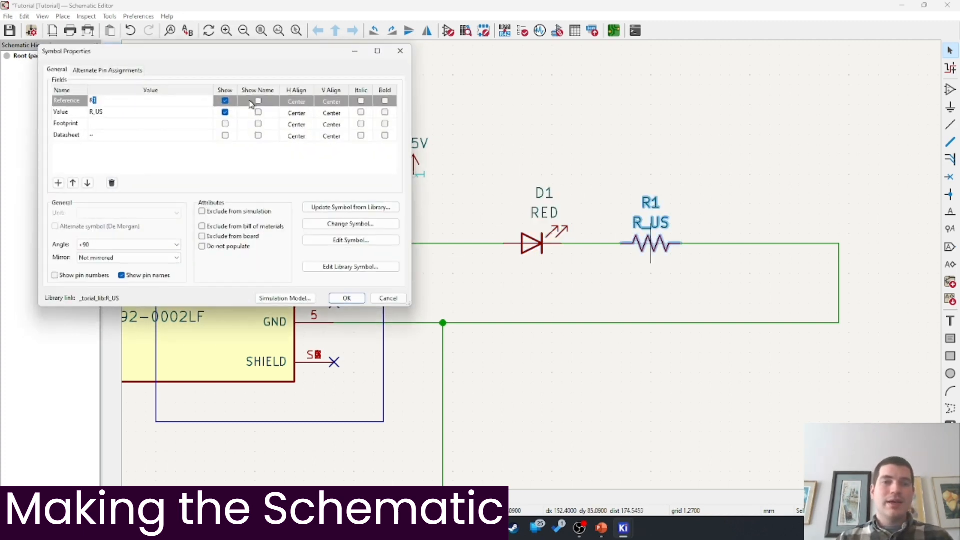
pyautogui.press('Escape')
pyautogui.click(720, 145)
pyautogui.click(649, 249)
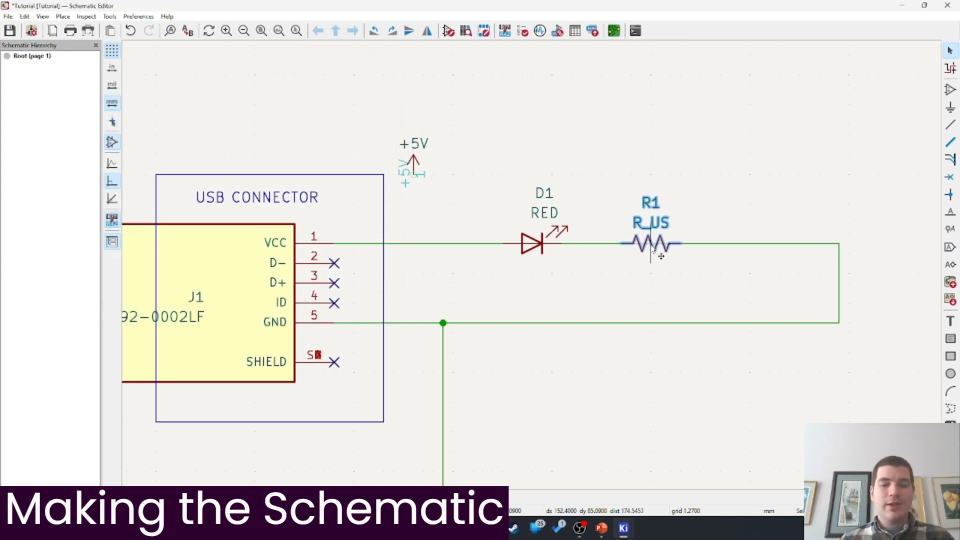
pyautogui.press('v')
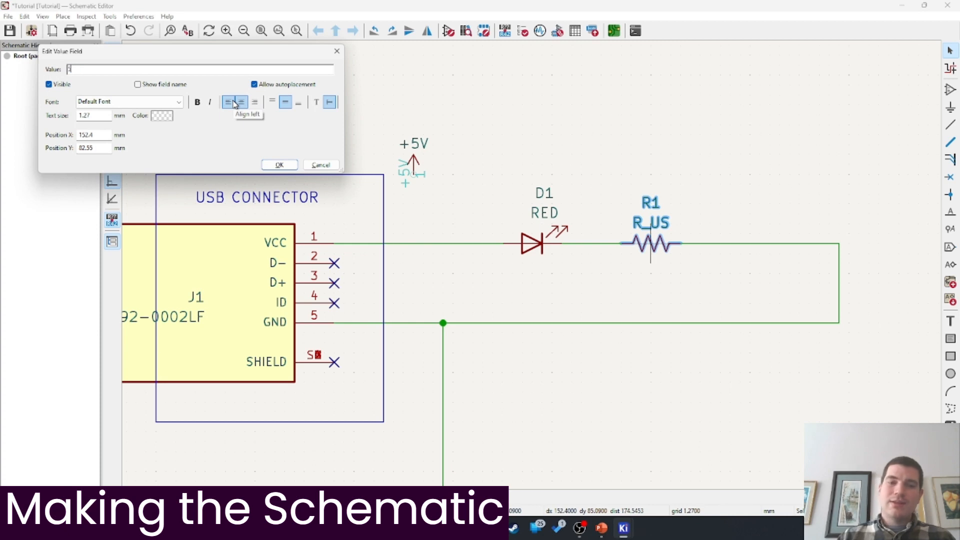
pyautogui.click(279, 165)
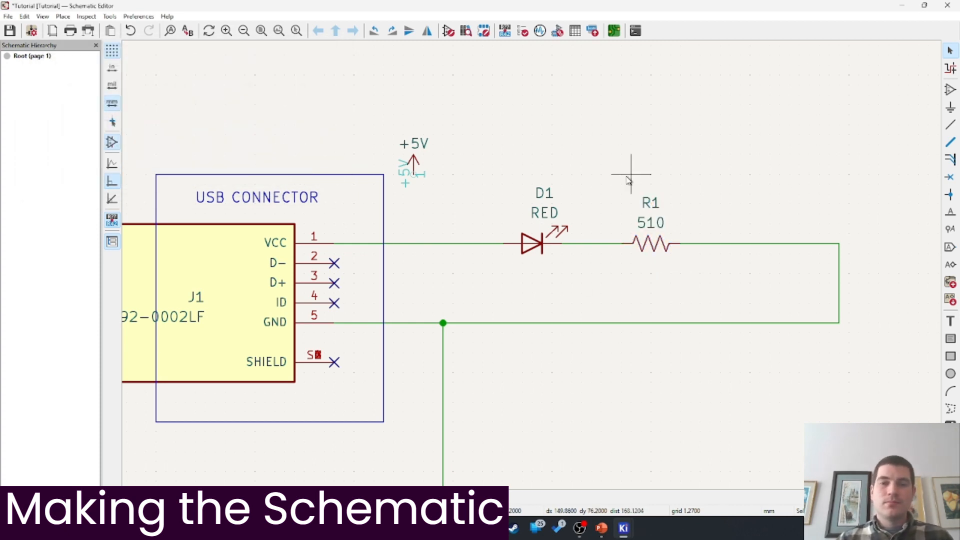
# Box-select D1, R1 and their wire, and duplicate them upward as D2/R2 and D3/R3
pyautogui.moveTo(628, 172); pyautogui.dragTo(615, 189, button='middle')
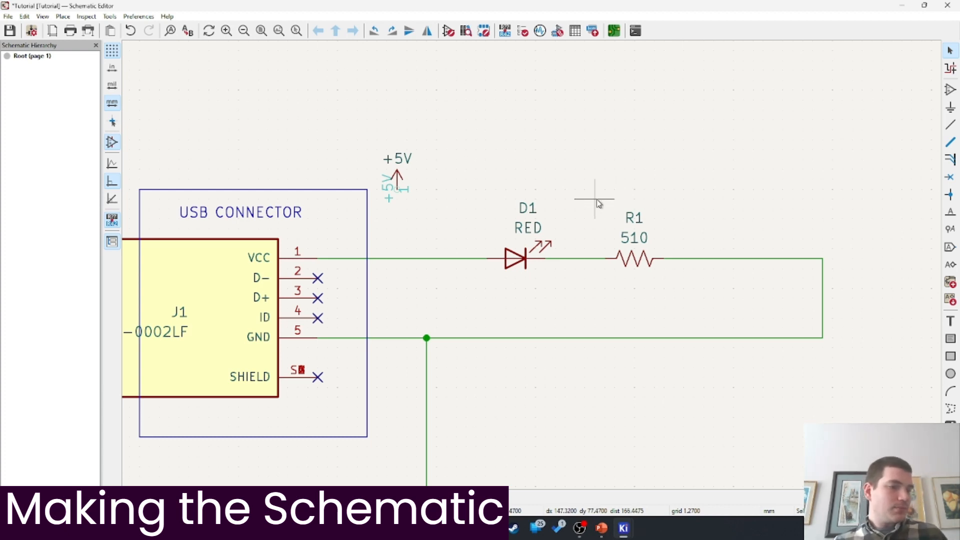
pyautogui.moveTo(503, 164); pyautogui.dragTo(496, 141)
pyautogui.moveTo(563, 112); pyautogui.dragTo(555, 143, button='middle')
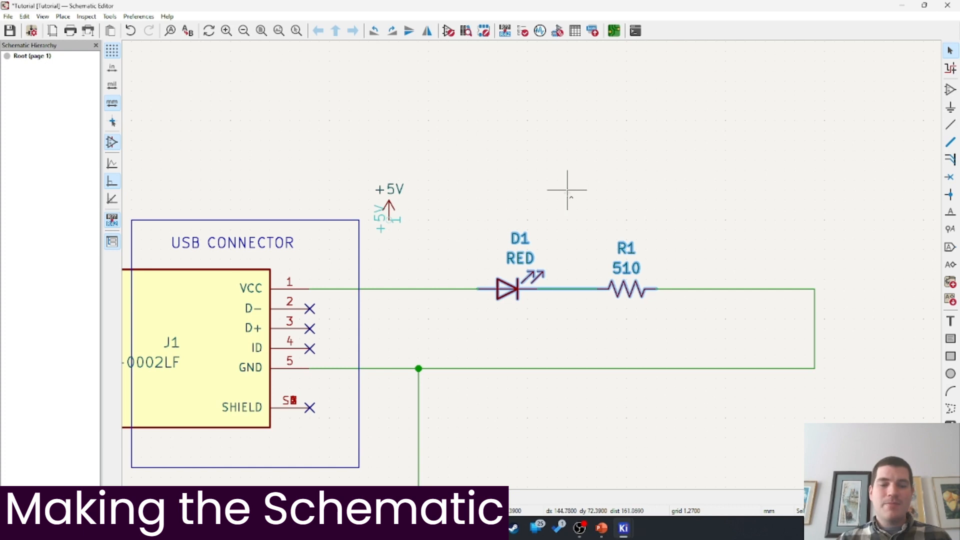
pyautogui.hotkey('ctrl', 'd')
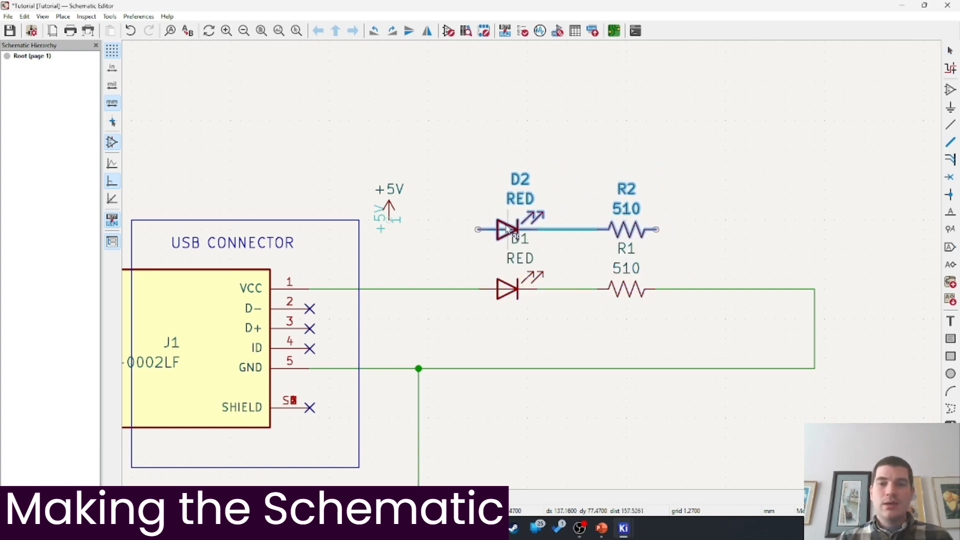
pyautogui.click(509, 230)
pyautogui.hotkey('ctrl', 'd')
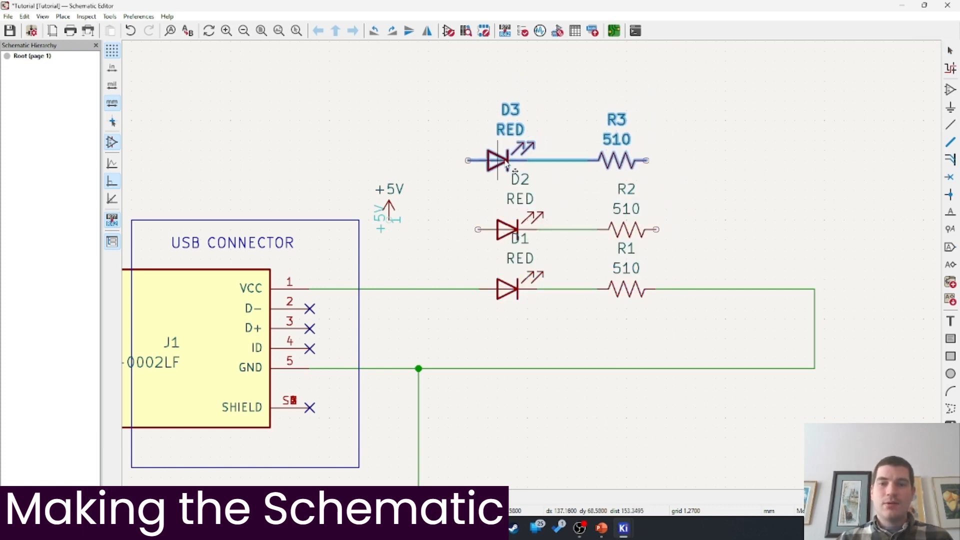
pyautogui.click(509, 160)
# Stack four more LED/resistor copies upward as D4/R4 through D7/R7
pyautogui.keyDown('shift'); pyautogui.scroll(3, 525, 221); pyautogui.keyUp('shift')
pyautogui.hotkey('ctrl', 'd')
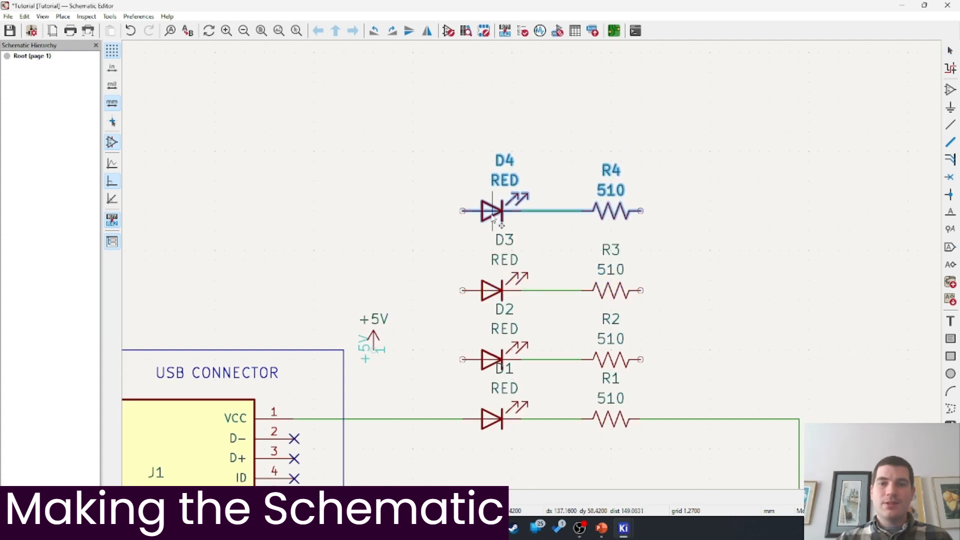
pyautogui.click(496, 228)
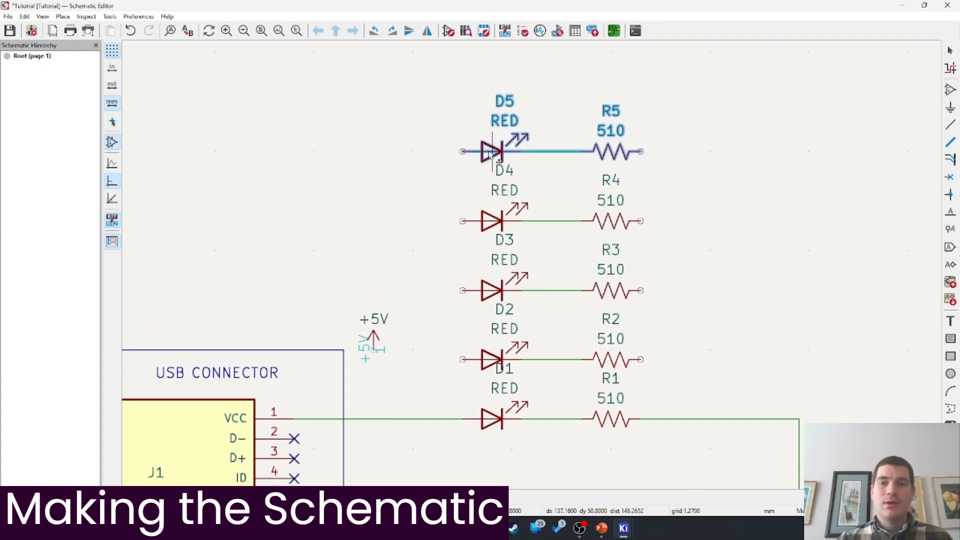
pyautogui.click(493, 154)
pyautogui.scroll(3, 495, 161)
pyautogui.hotkey('ctrl', 'd')
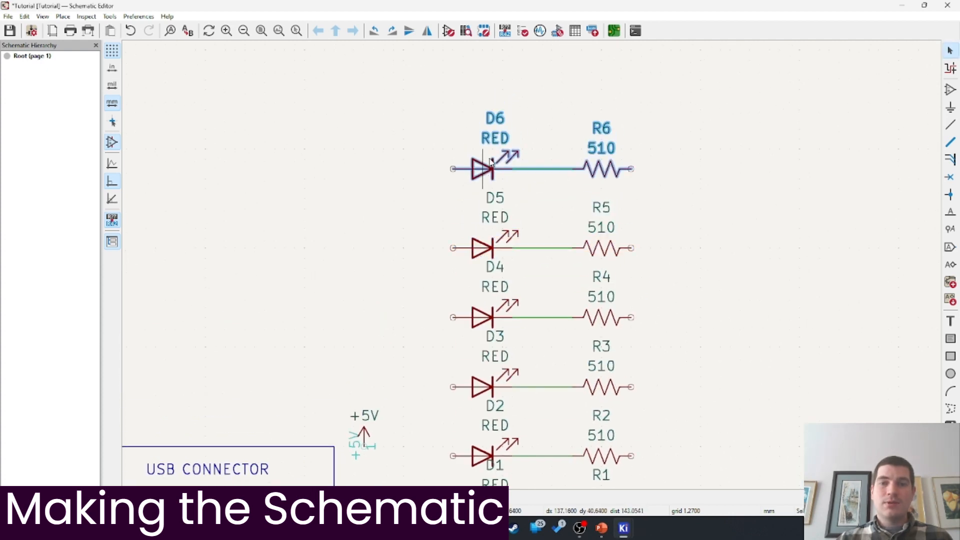
pyautogui.click(491, 161)
pyautogui.scroll(3, 525, 186)
pyautogui.hotkey('ctrl', 'd')
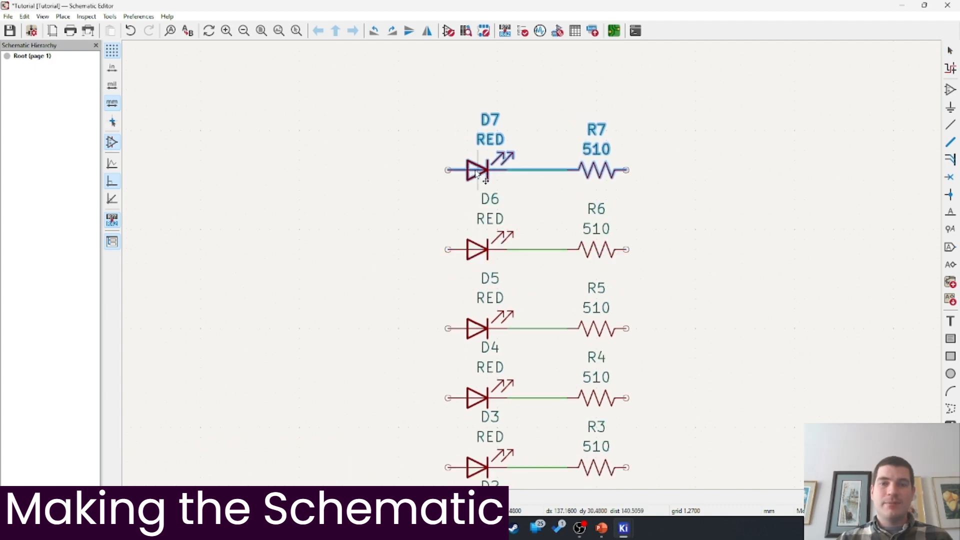
pyautogui.press('Escape')
pyautogui.scroll(-3, 457, 156)
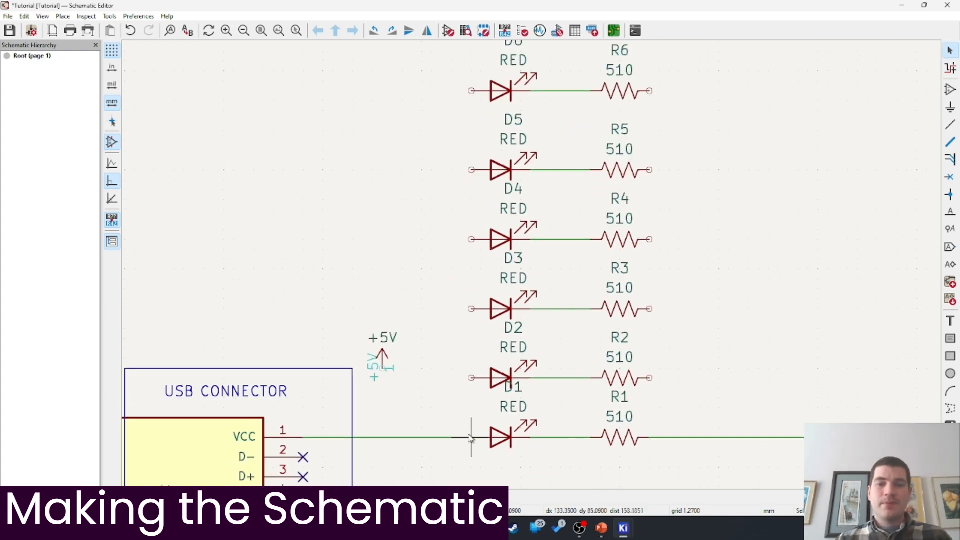
pyautogui.scroll(-3, 533, 255)
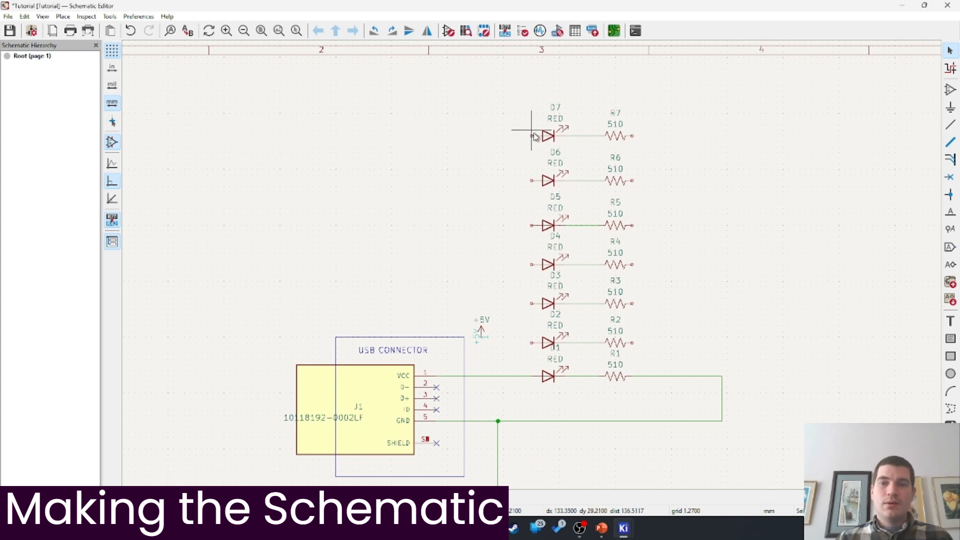
# Wire the D7–D1 left pins together and R7–R1 right pins together, reroute GND under R1, and save
pyautogui.press('w')
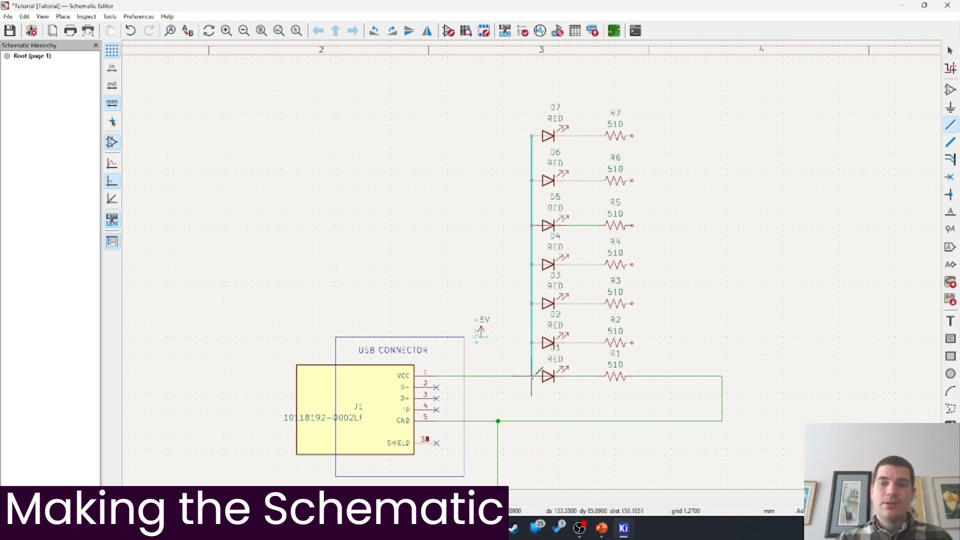
pyautogui.click(532, 376)
pyautogui.press('w')
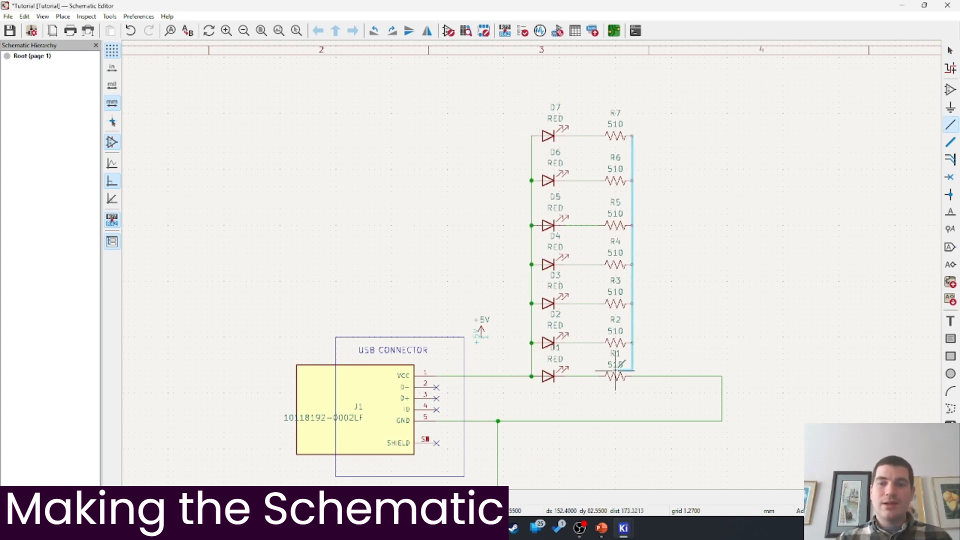
pyautogui.click(633, 376)
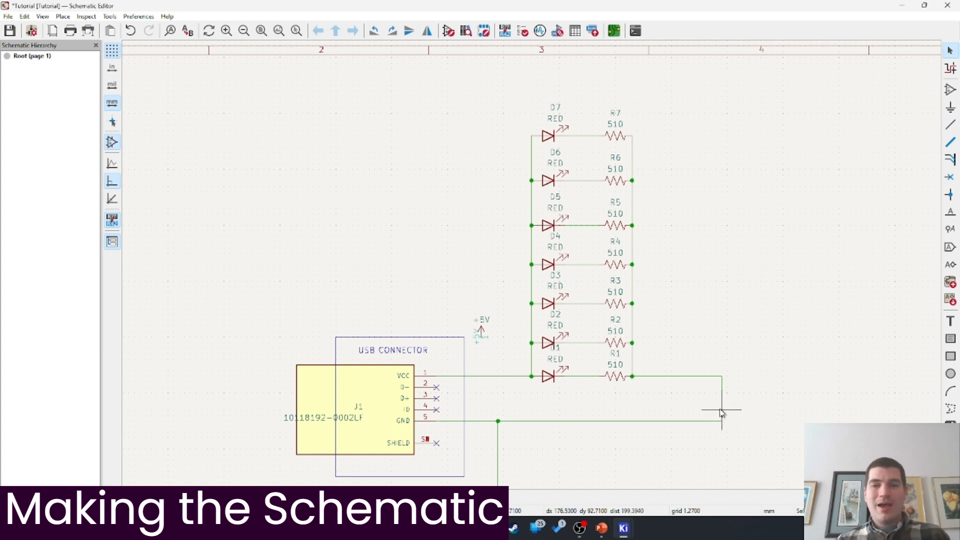
pyautogui.moveTo(721, 421); pyautogui.dragTo(633, 424)
pyautogui.press('Escape')
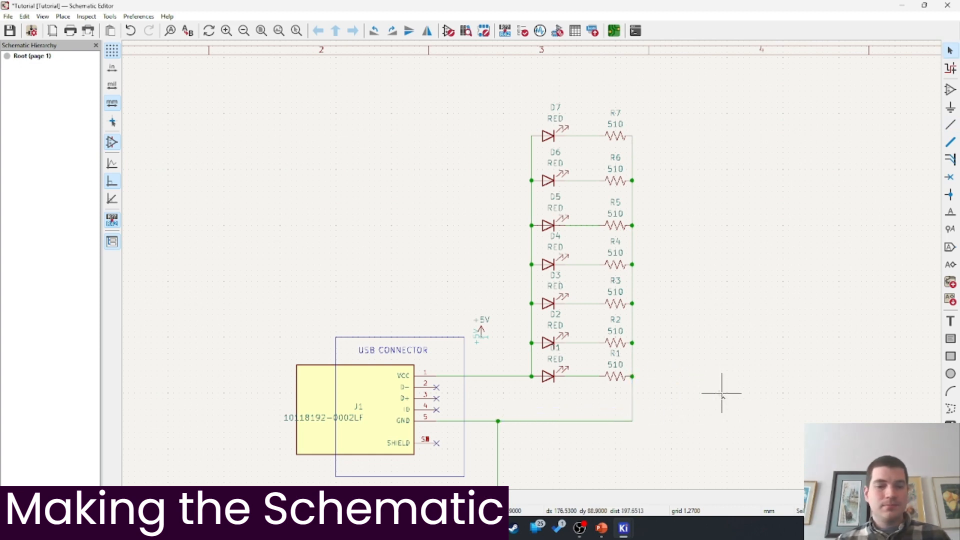
pyautogui.hotkey('ctrl', 's')
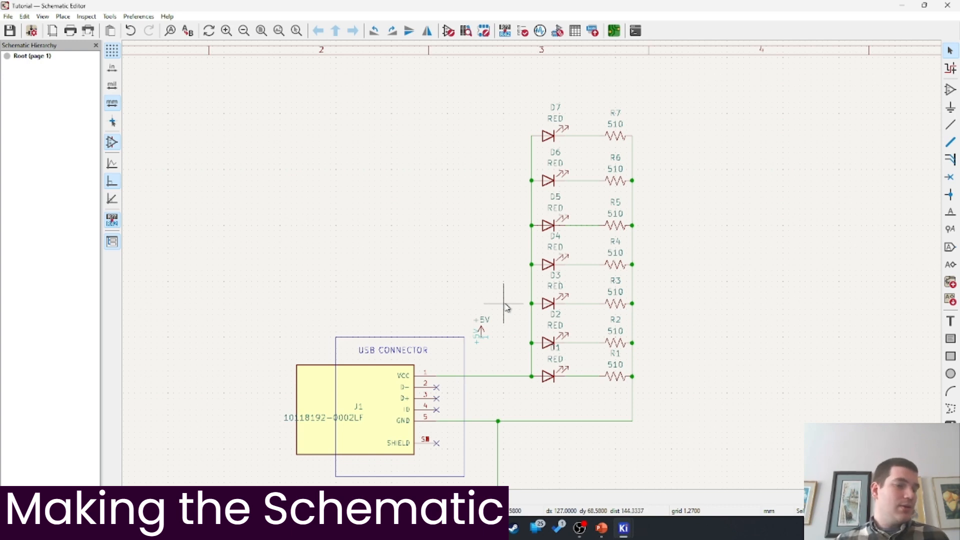
# Run the Electrical Rules Checker and locate the +5V hidden-pin violation
pyautogui.click(80, 19)
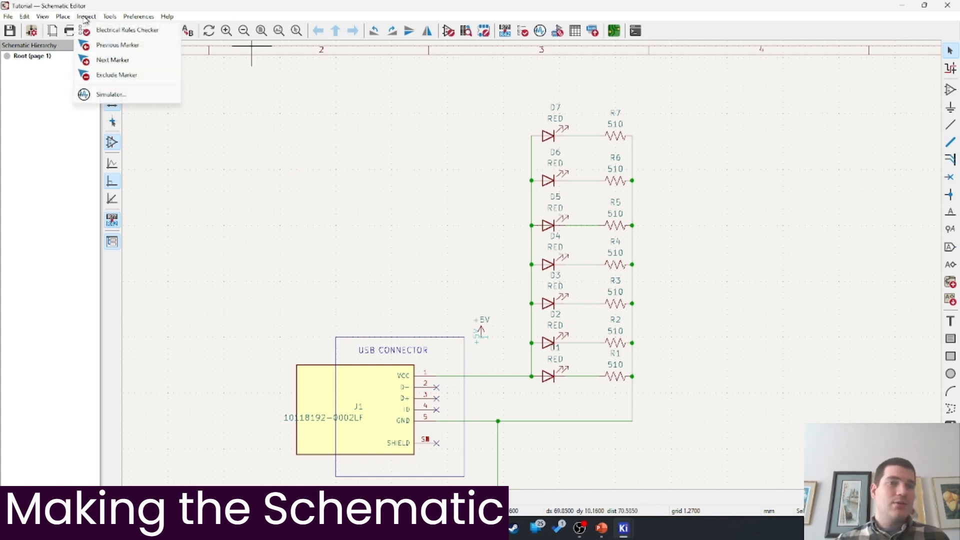
pyautogui.click(120, 34)
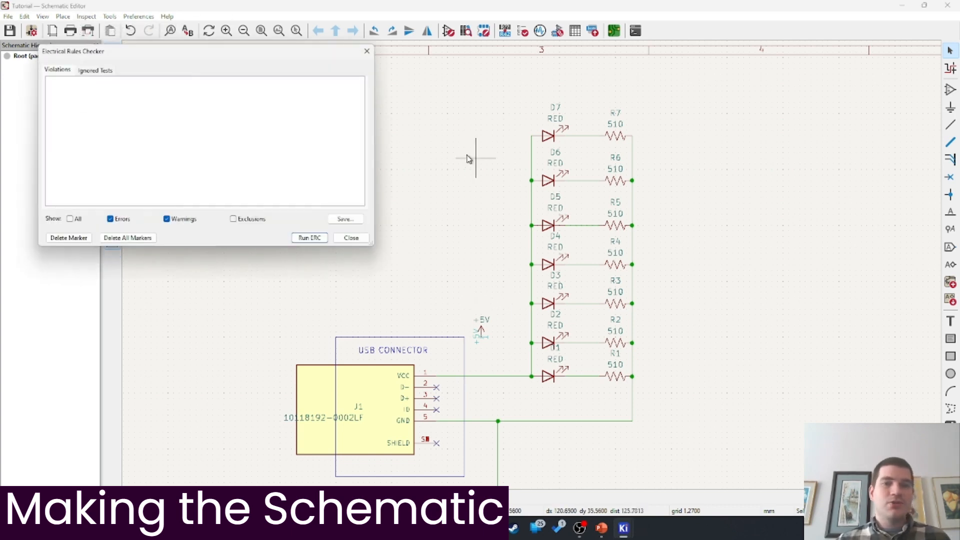
pyautogui.click(309, 238)
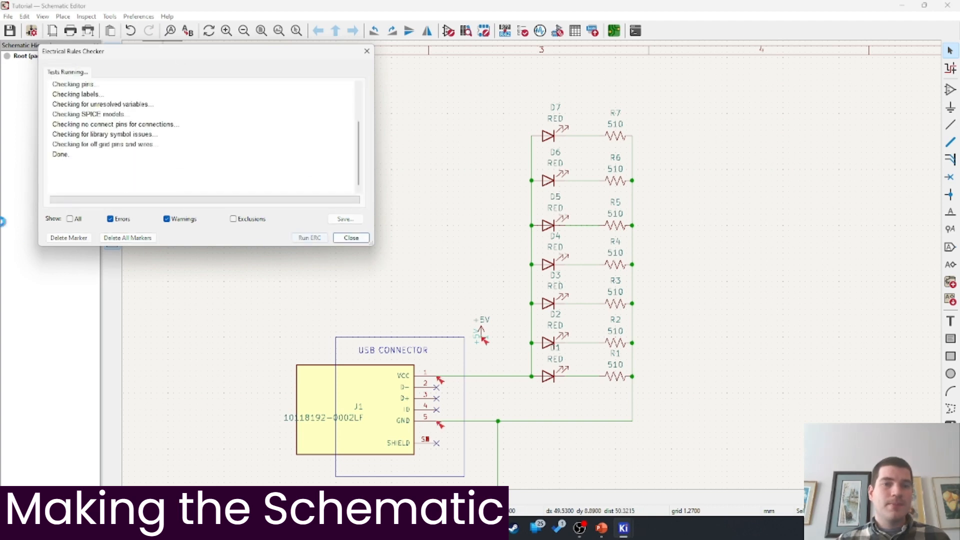
pyautogui.doubleClick(165, 94)
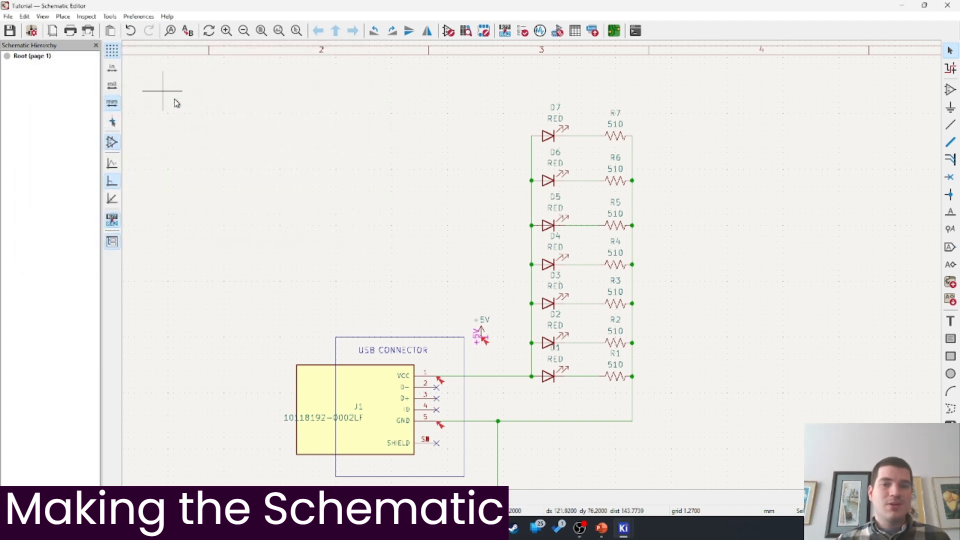
pyautogui.moveTo(424, 295); pyautogui.dragTo(441, 341, button='middle')
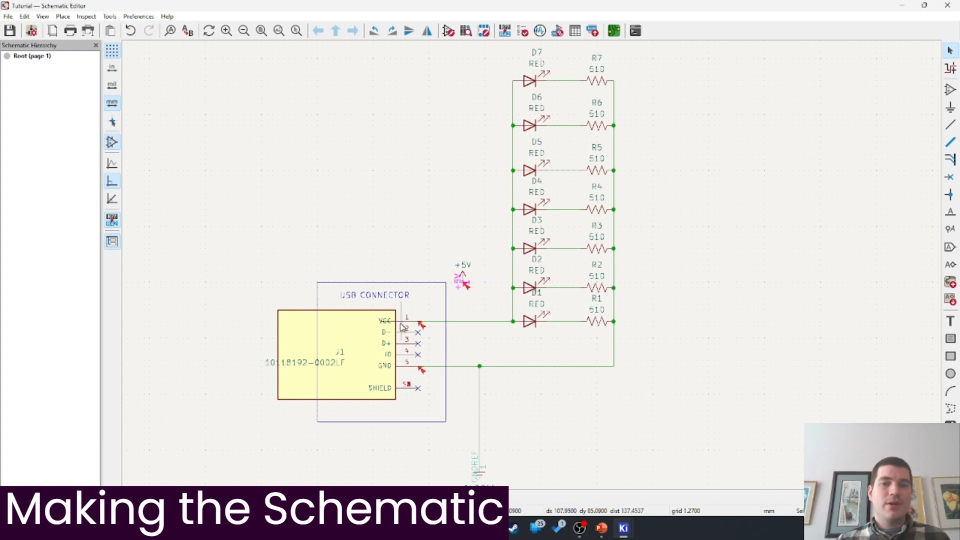
pyautogui.moveTo(447, 176); pyautogui.dragTo(430, 161, button='middle')
pyautogui.scroll(2, 445, 307)
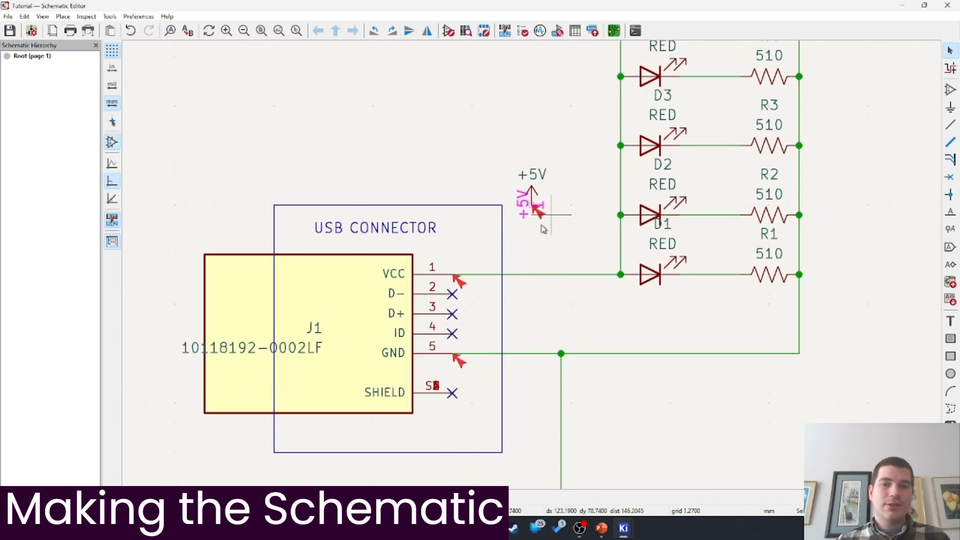
# Wire the +5V symbol's pin down to the VCC net and save the schematic
pyautogui.press('w')
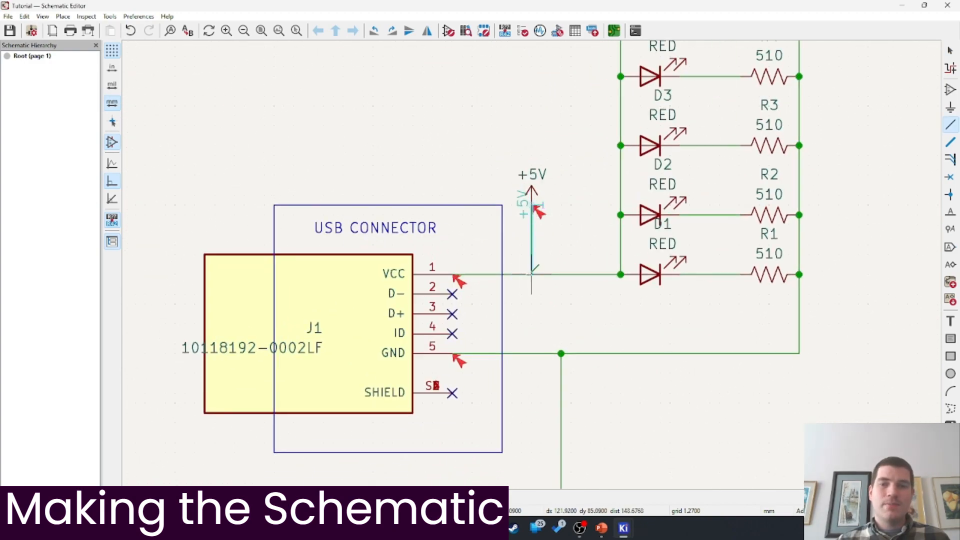
pyautogui.click(532, 274)
pyautogui.hotkey('ctrl', 's')
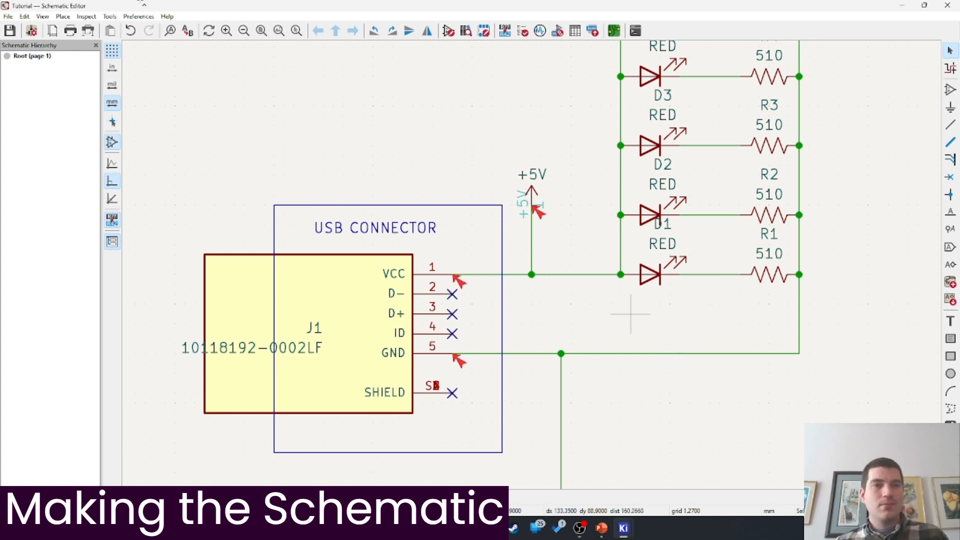
pyautogui.click(86, 16)
# Rerun the electrical rules check and locate both remaining errors: J1's undriven VCC and GND pins
pyautogui.click(110, 31)
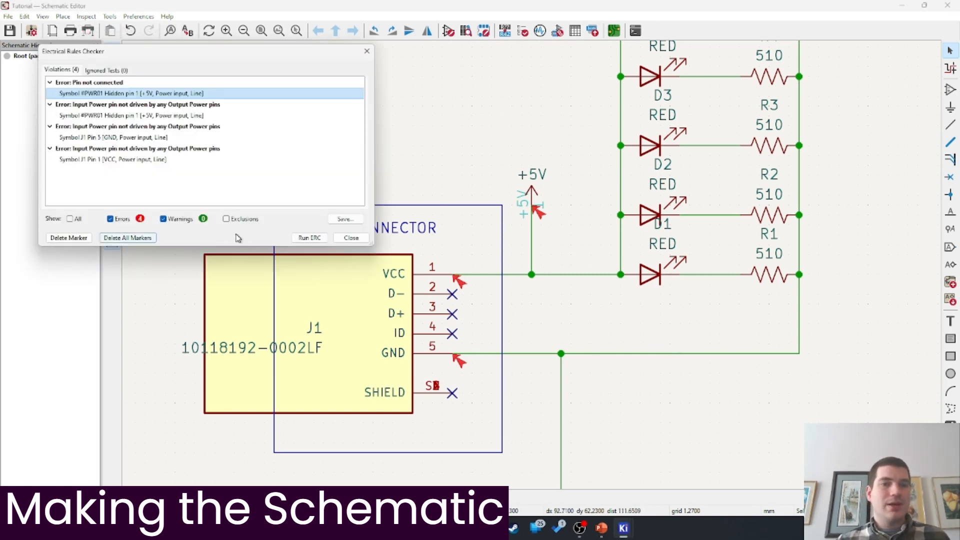
pyautogui.click(318, 237)
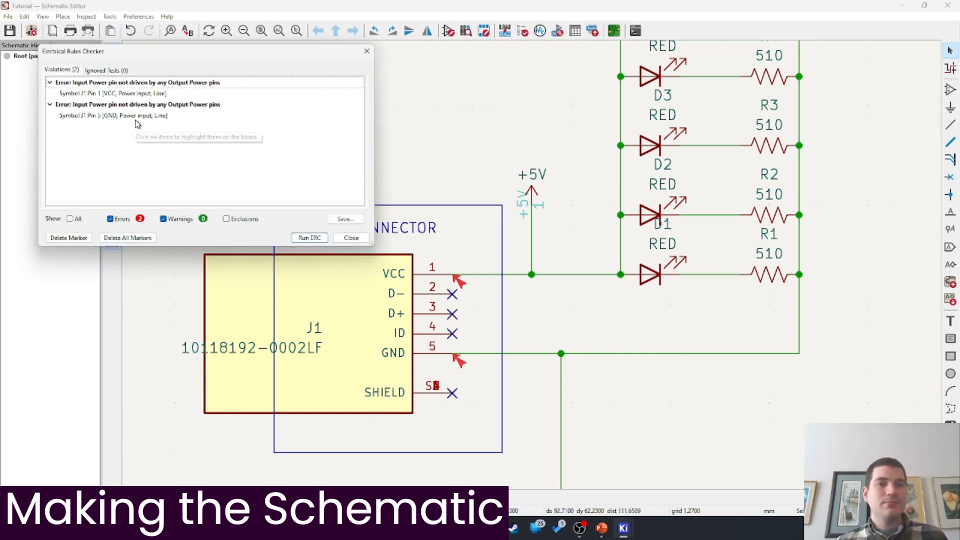
pyautogui.doubleClick(137, 118)
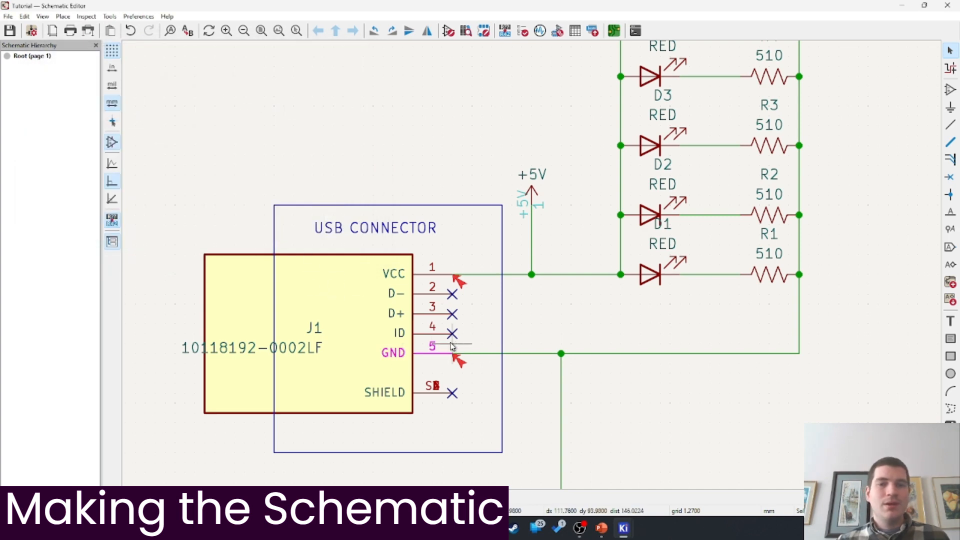
pyautogui.doubleClick(462, 284)
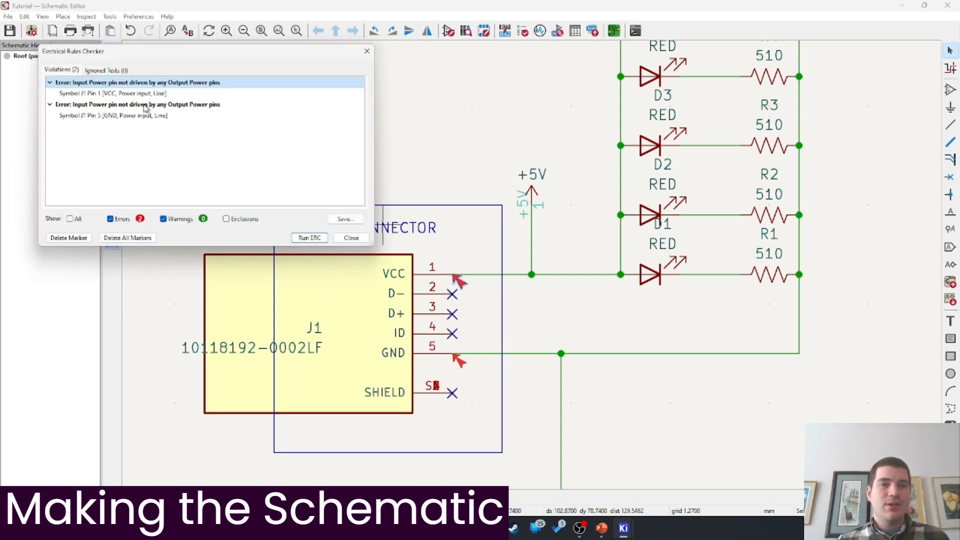
pyautogui.click(160, 93)
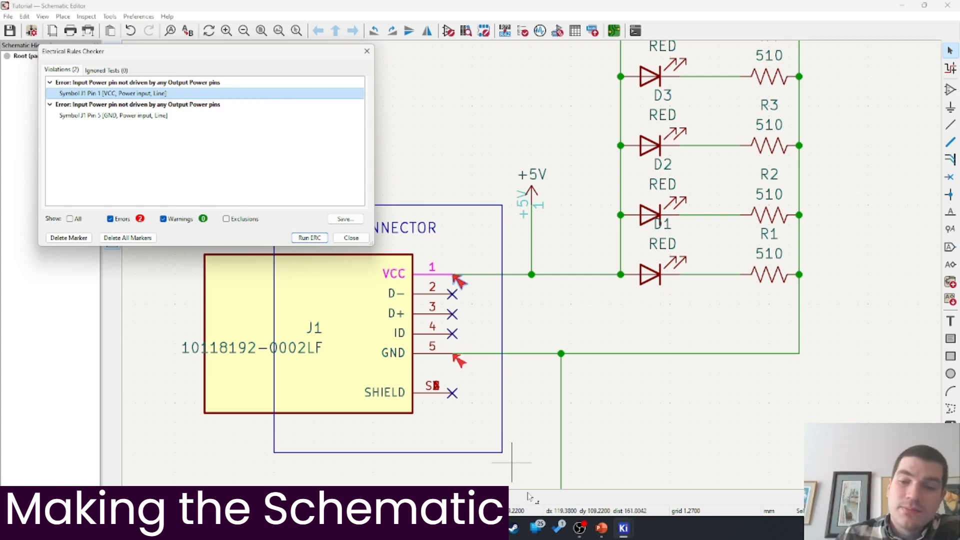
pyautogui.click(580, 528)
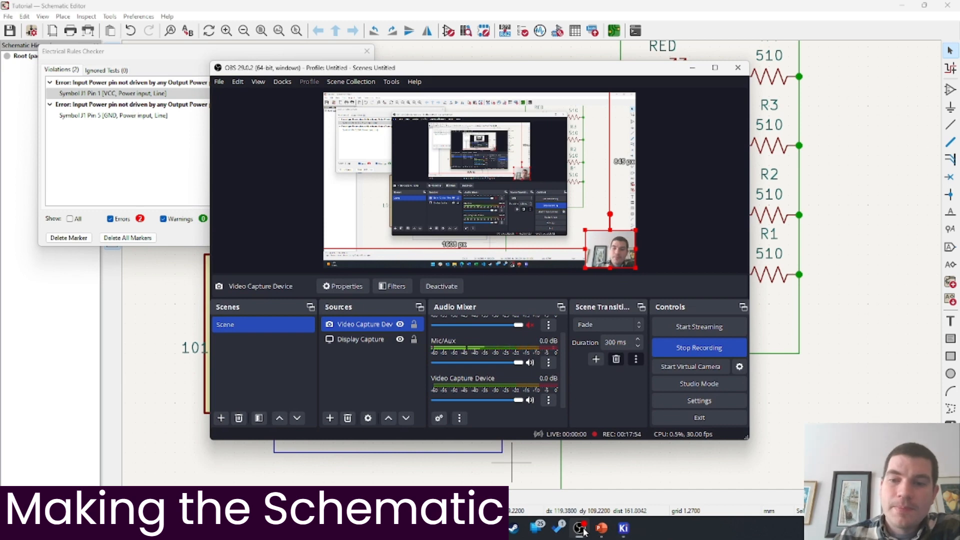
pyautogui.click(580, 528)
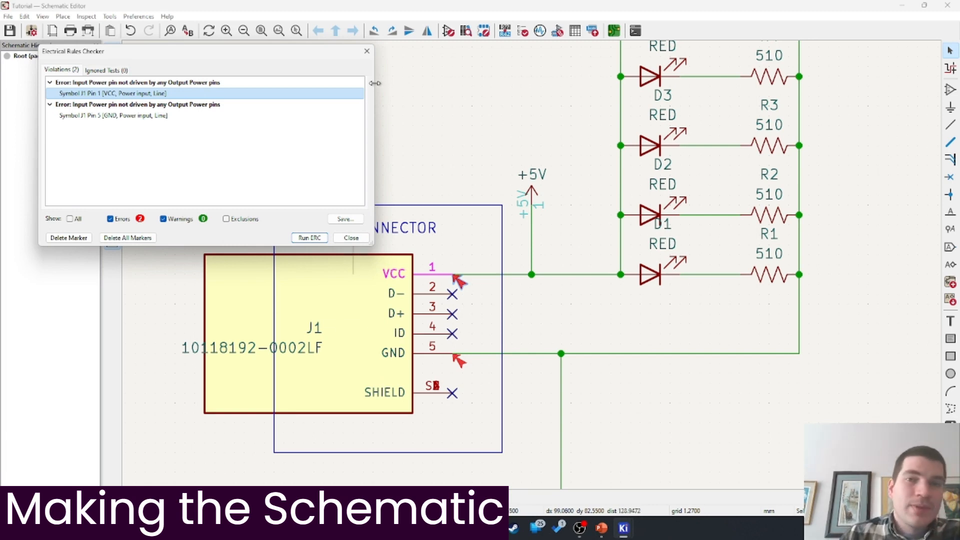
pyautogui.click(367, 51)
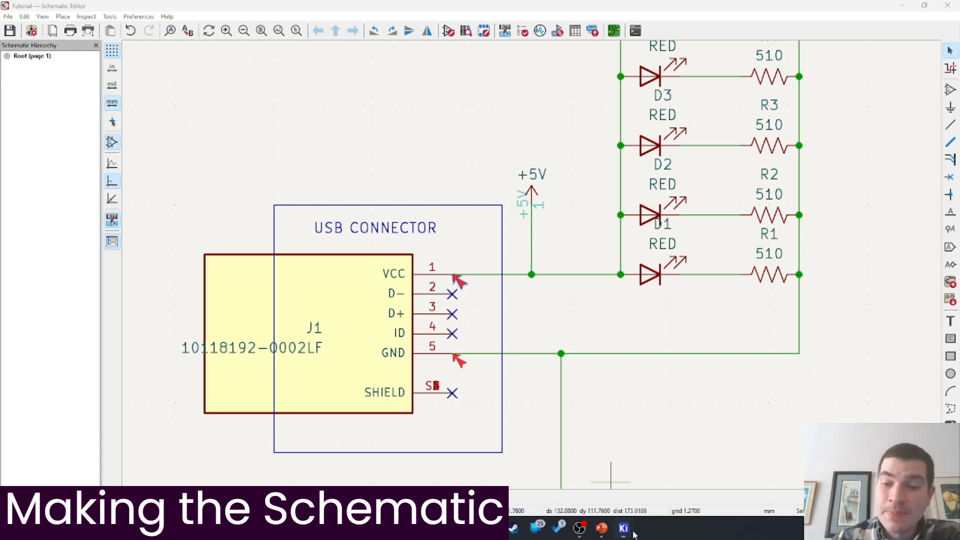
# From the KiCad project manager, launch the Footprint Editor and start a new empty footprint
pyautogui.moveTo(624, 531)
pyautogui.click(534, 471)
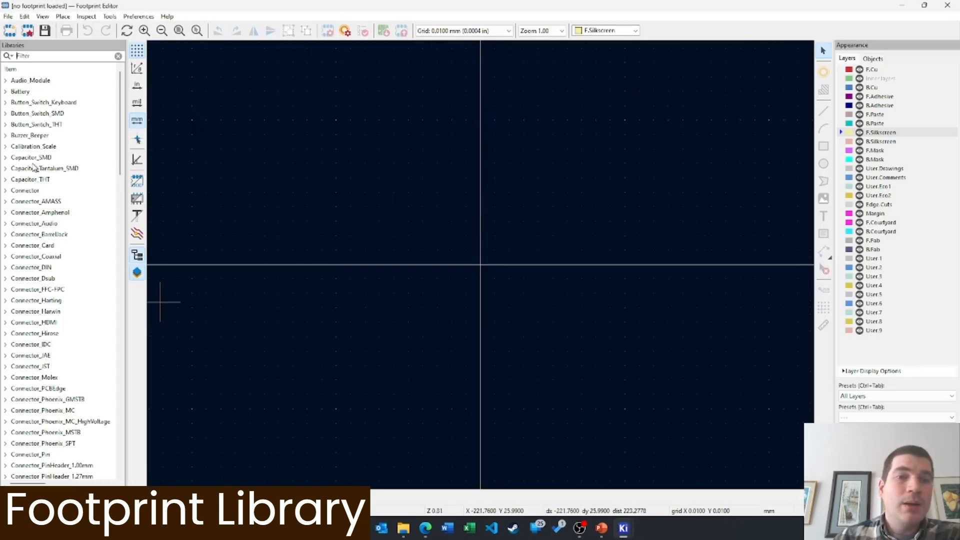
pyautogui.click(9, 32)
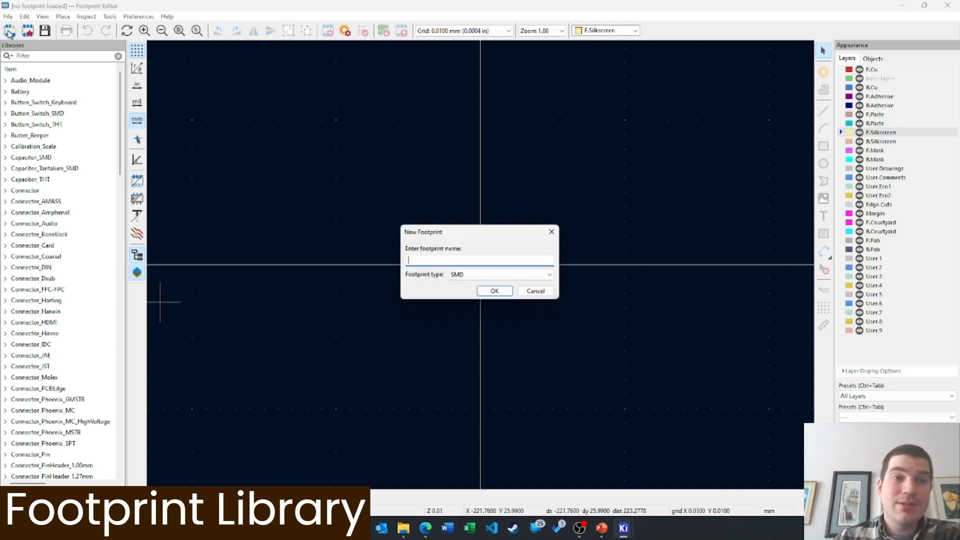
# Dismiss the new-footprint prompt and save a new project library named _tutorial in the Tutorial folder
pyautogui.click(539, 294)
pyautogui.click(8, 16)
pyautogui.click(30, 31)
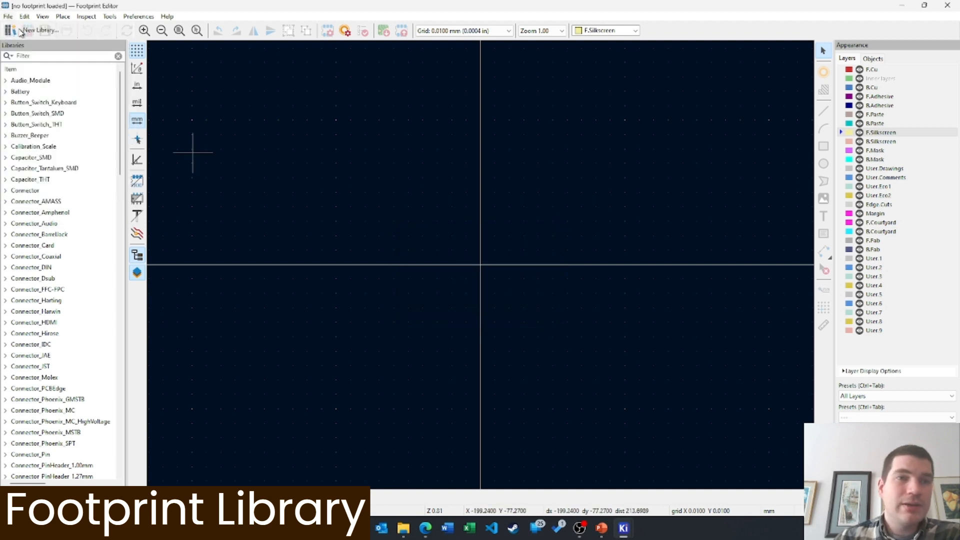
pyautogui.click(431, 262)
pyautogui.click(480, 291)
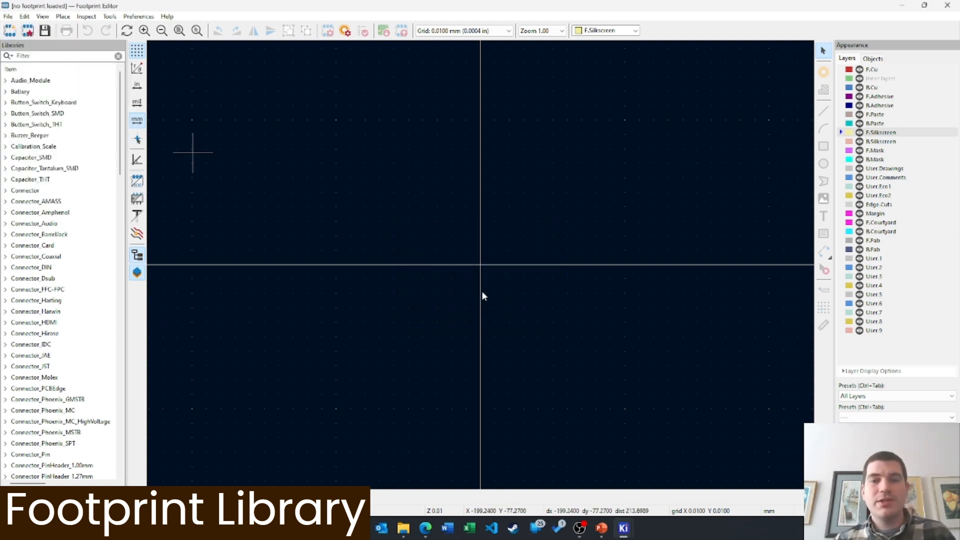
pyautogui.write('tutorial')
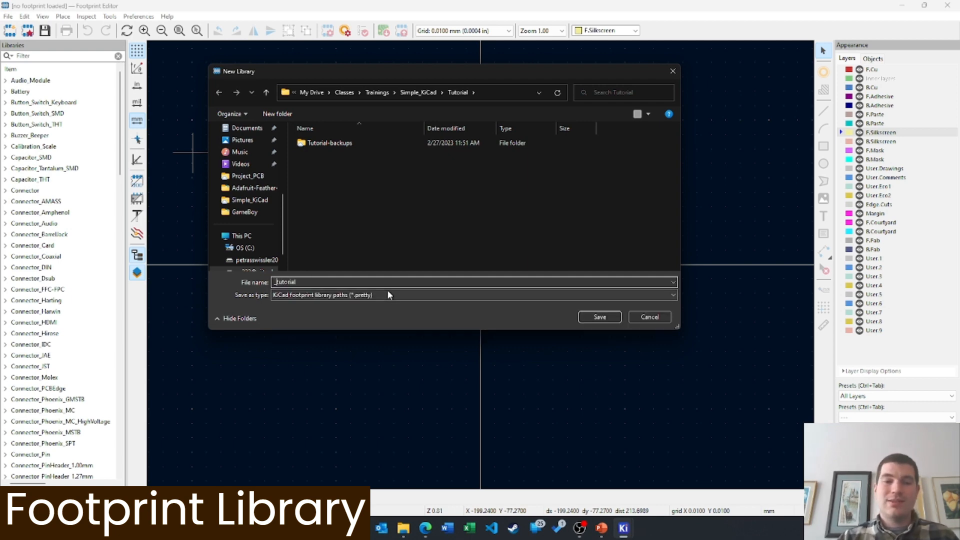
pyautogui.click(600, 318)
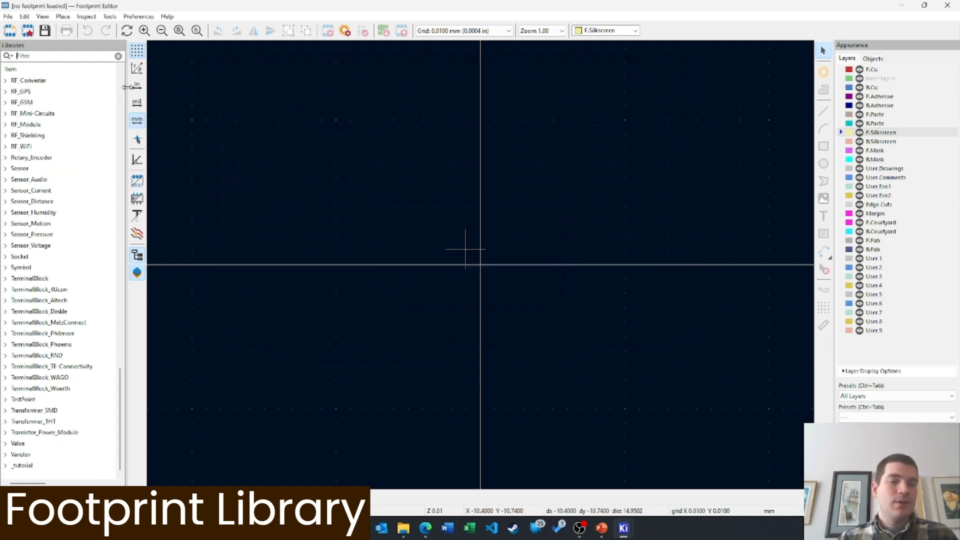
# Filter the libraries by 0603 and open R_0603_1608Metric from Resistor_SMD
pyautogui.rightClick(23, 465)
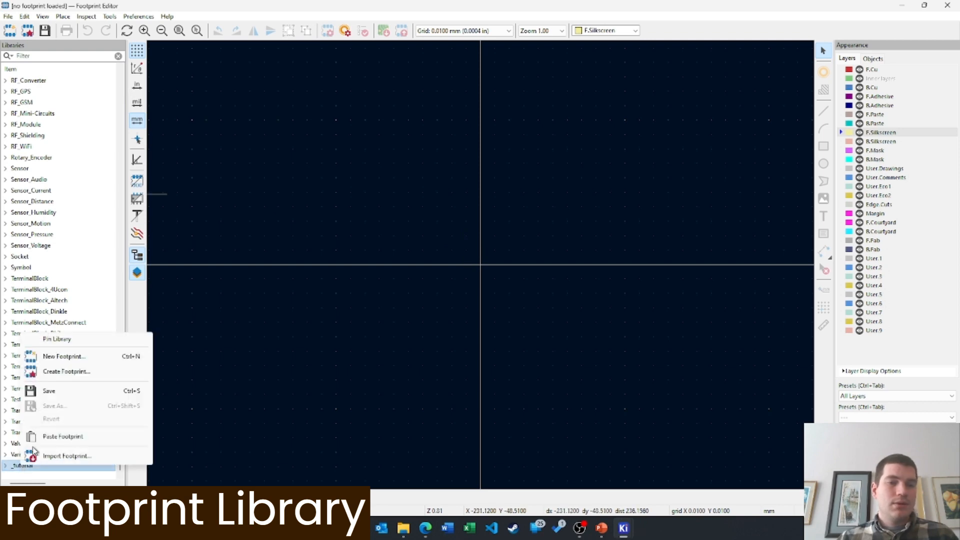
pyautogui.click(304, 232)
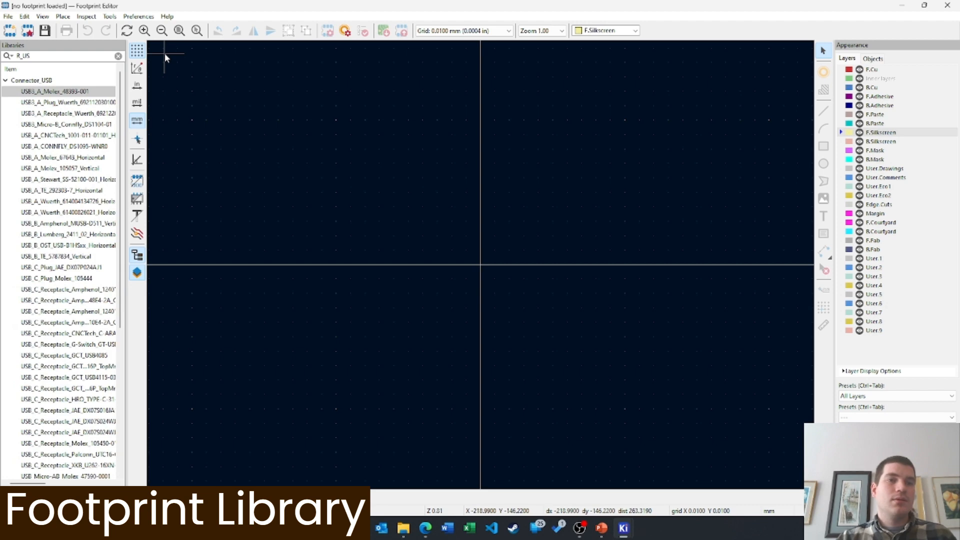
pyautogui.press('BackSpace')
pyautogui.write('0603')
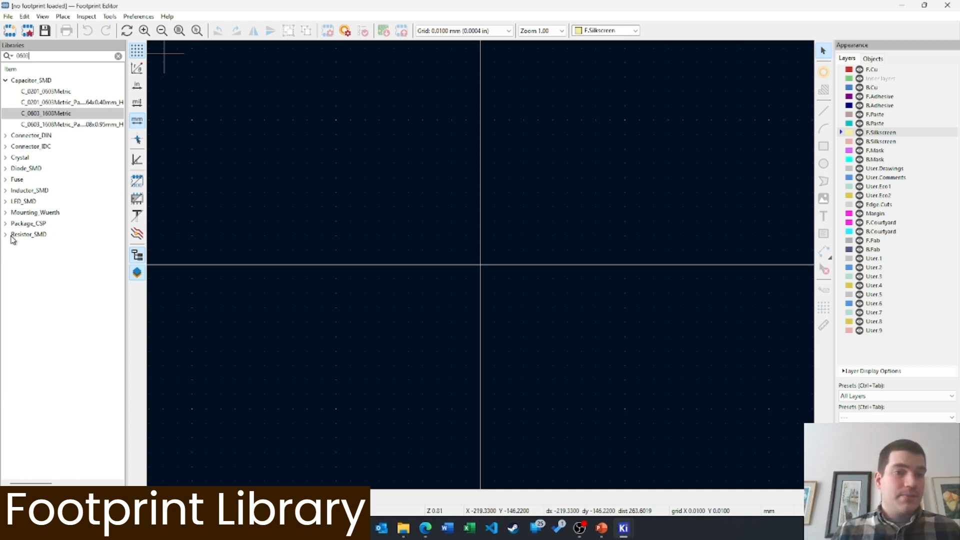
pyautogui.doubleClick(12, 238)
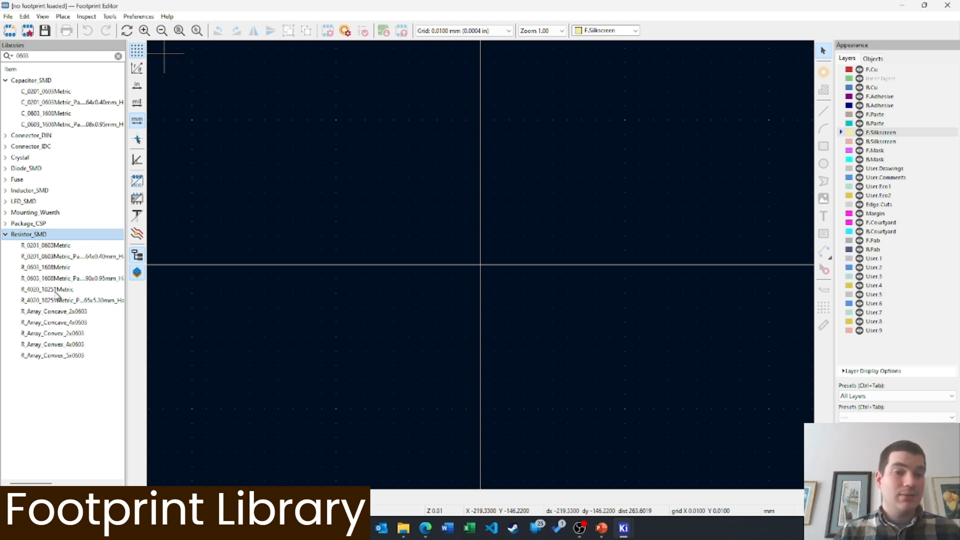
pyautogui.doubleClick(52, 269)
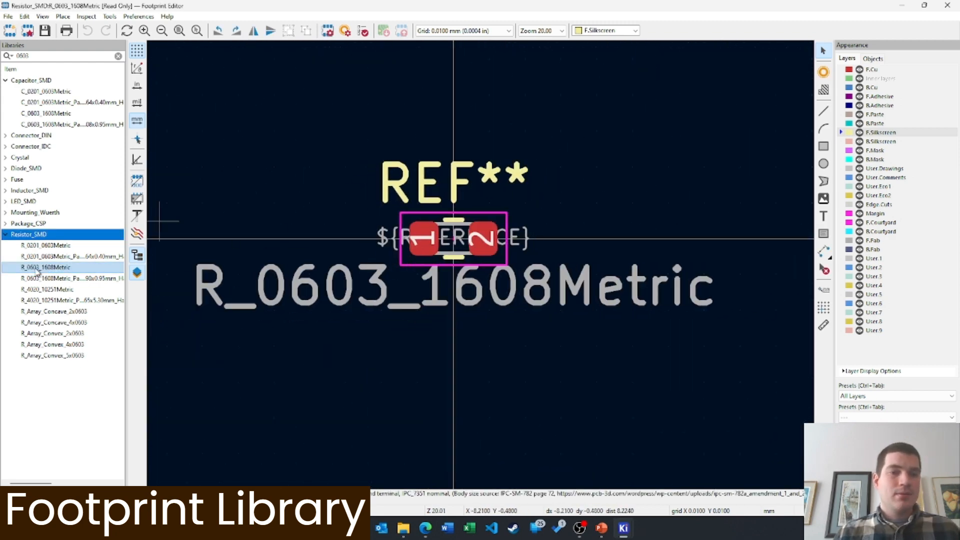
# Copy R_0603_1608Metric and paste it into the _tutorial library
pyautogui.rightClick(34, 269)
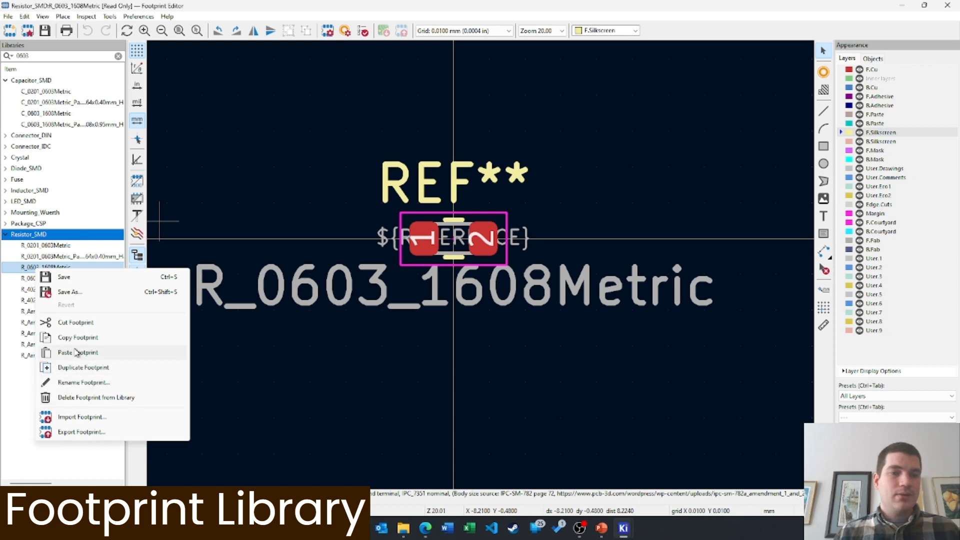
pyautogui.click(33, 360)
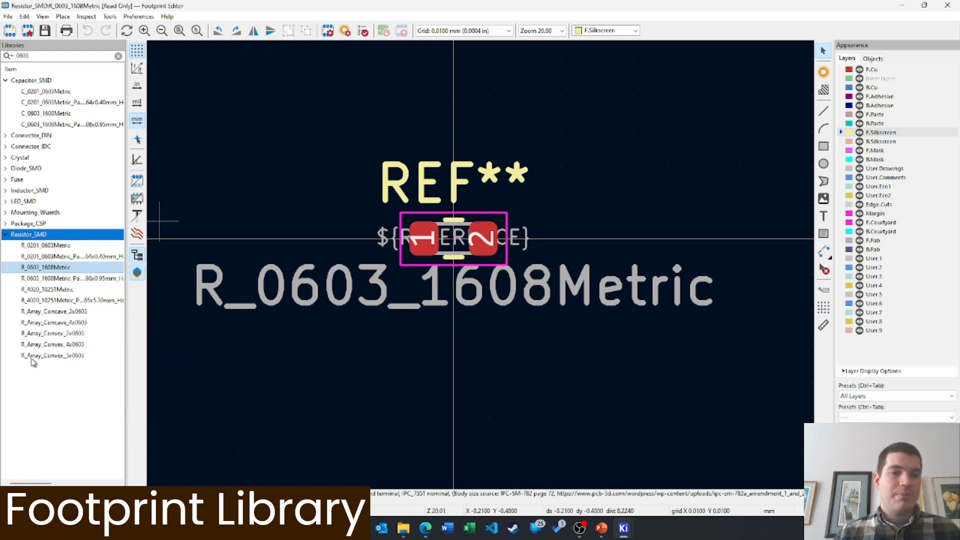
pyautogui.click(118, 56)
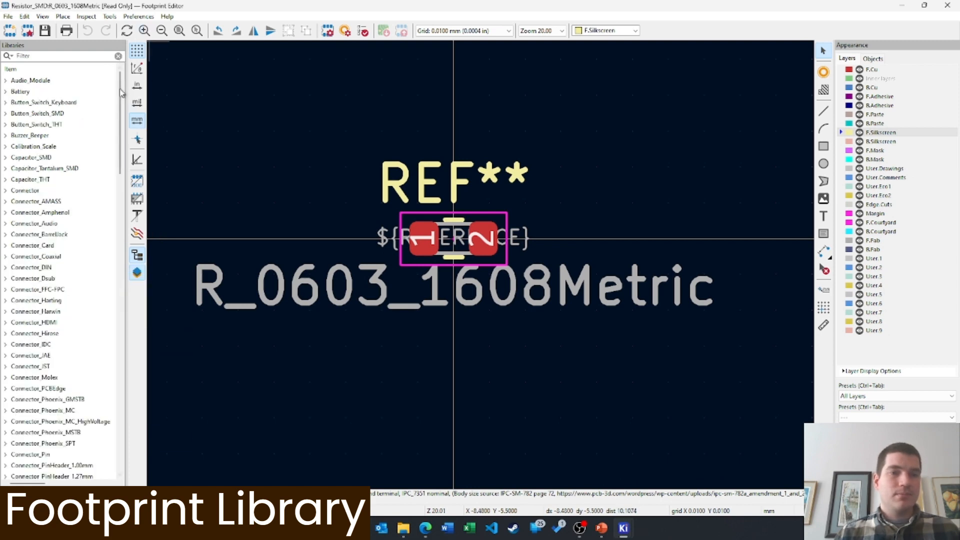
pyautogui.moveTo(121, 80); pyautogui.dragTo(120, 423)
pyautogui.rightClick(22, 466)
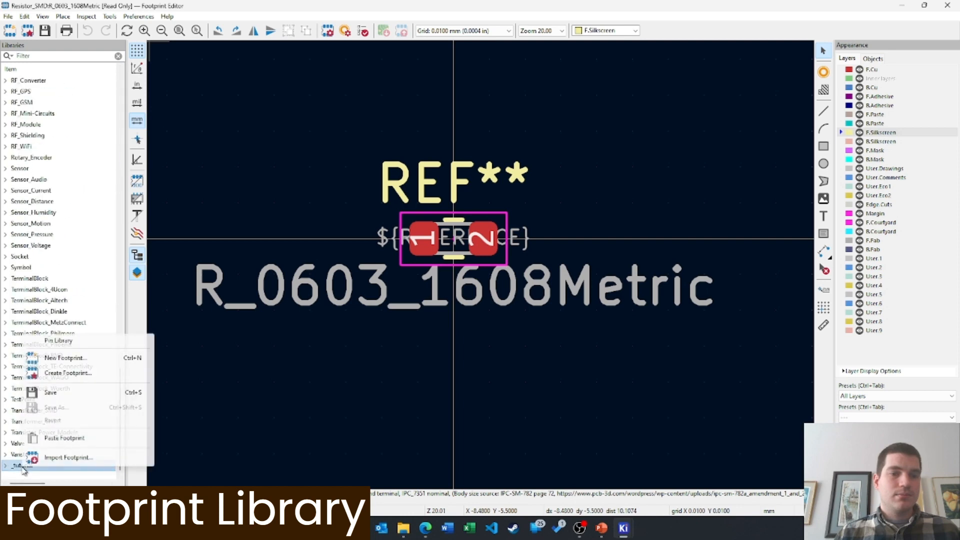
pyautogui.click(60, 438)
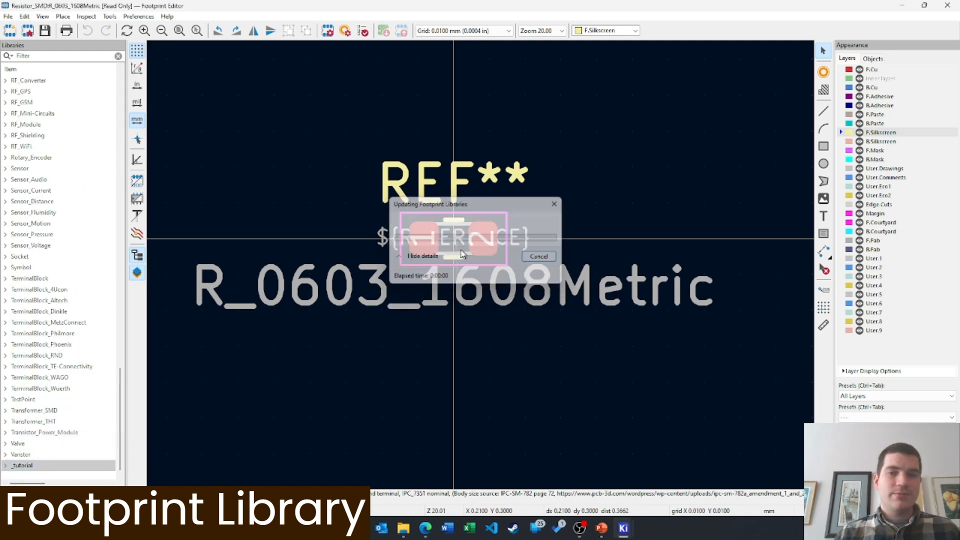
pyautogui.scroll(-4, 317, 437)
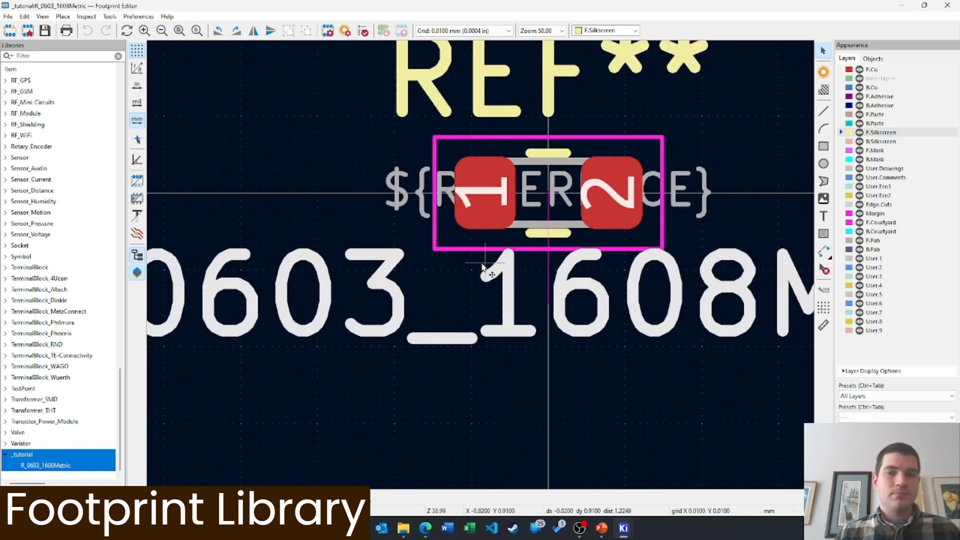
# Filter by 0603, expand LED_SMD and open the LED_0603_1608Metric footprint
pyautogui.click(39, 56)
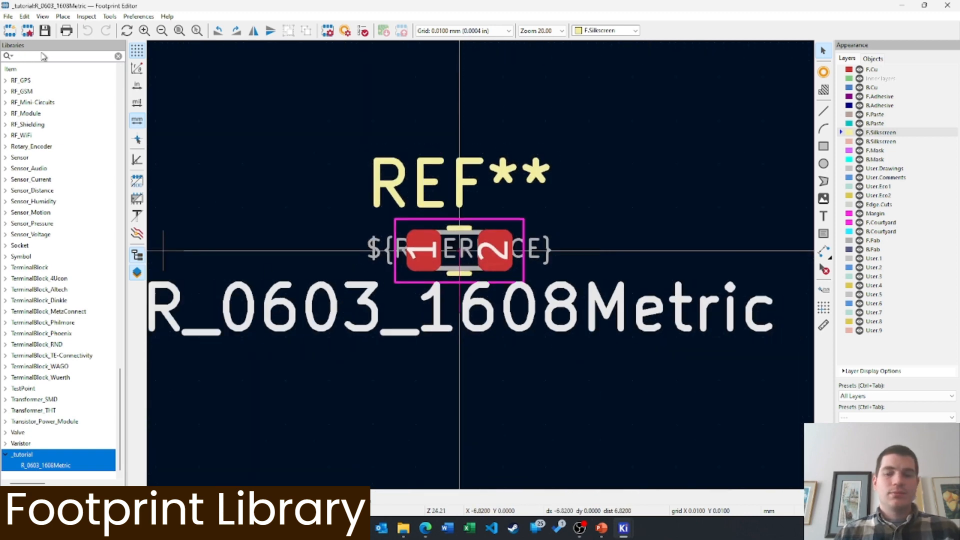
pyautogui.write('0603')
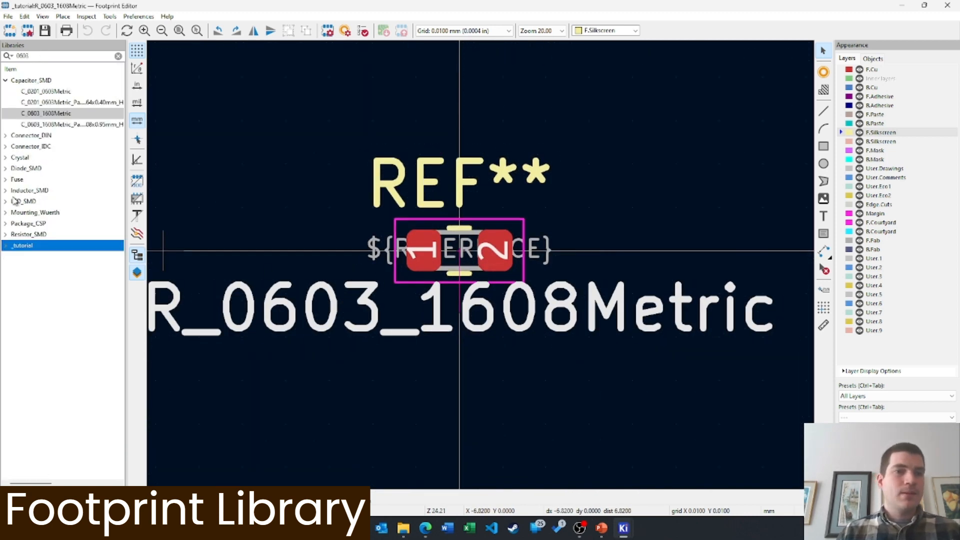
pyautogui.click(6, 169)
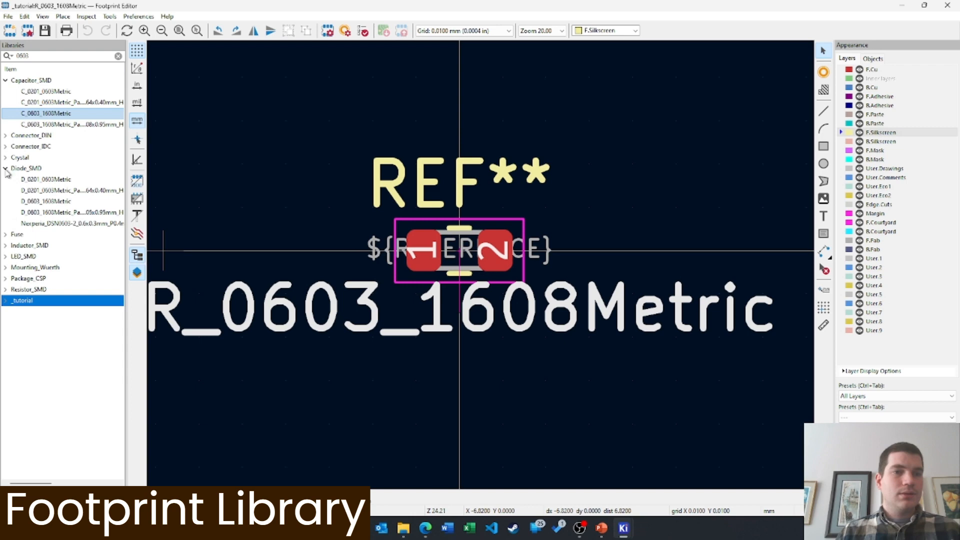
pyautogui.click(6, 257)
pyautogui.click(53, 268)
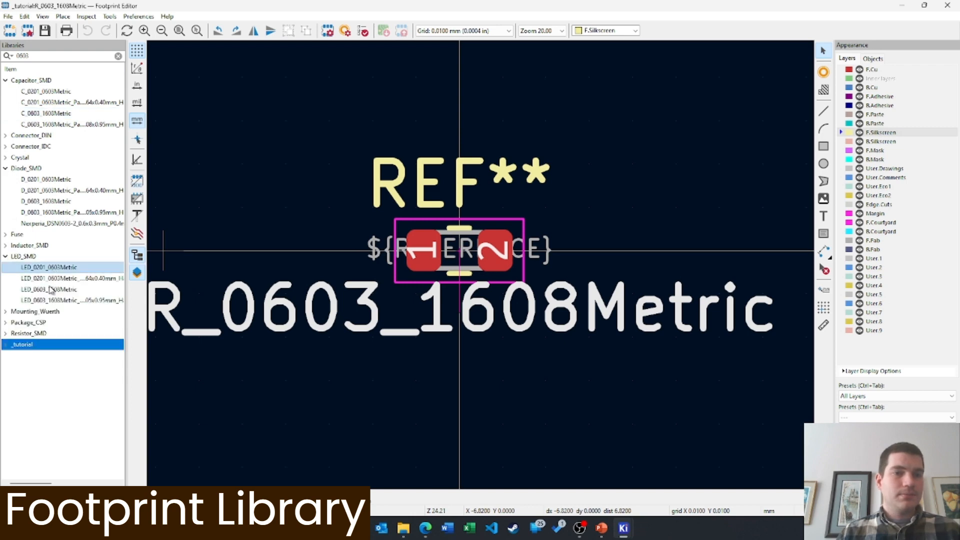
pyautogui.doubleClick(48, 291)
pyautogui.scroll(-3, 536, 219)
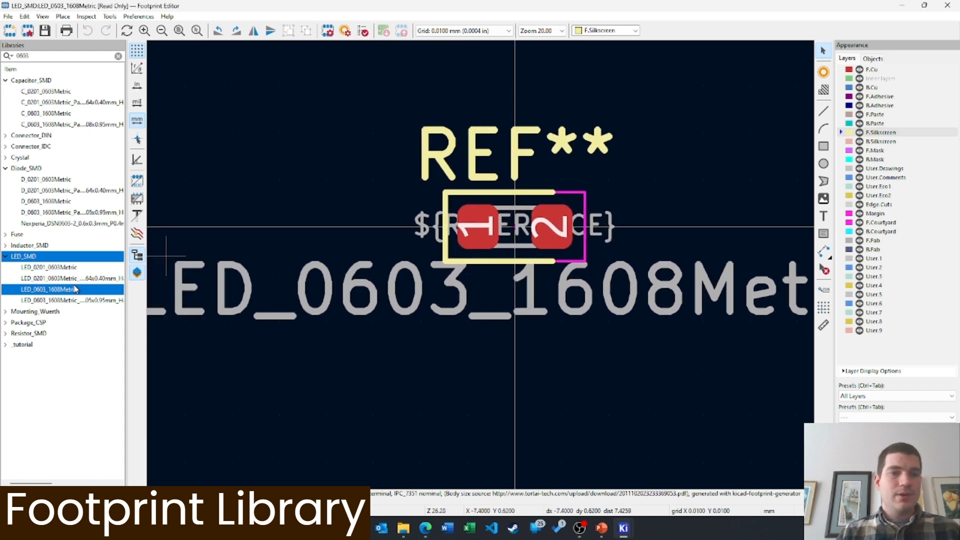
# Copy LED_0603_1608Metric and paste it into the _tutorial library
pyautogui.rightClick(51, 292)
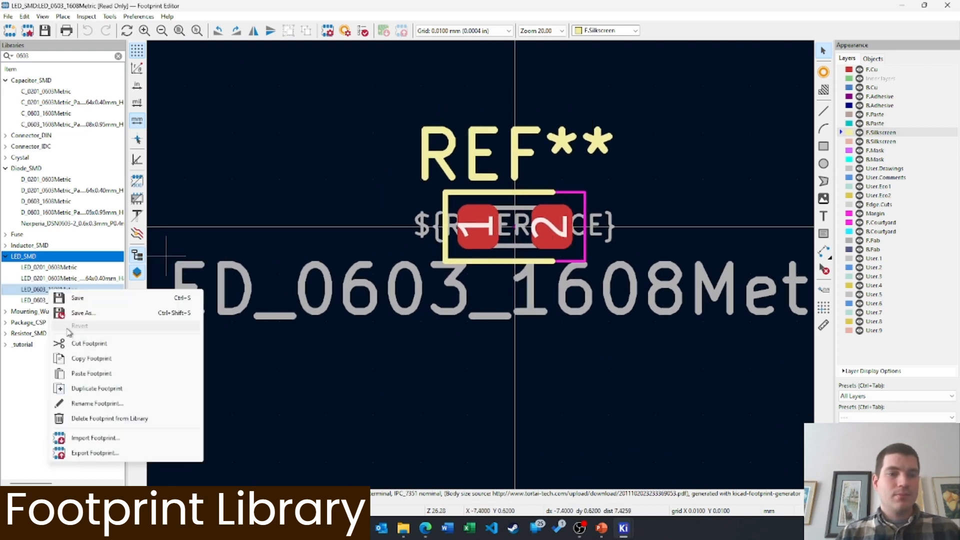
pyautogui.click(90, 358)
pyautogui.rightClick(21, 346)
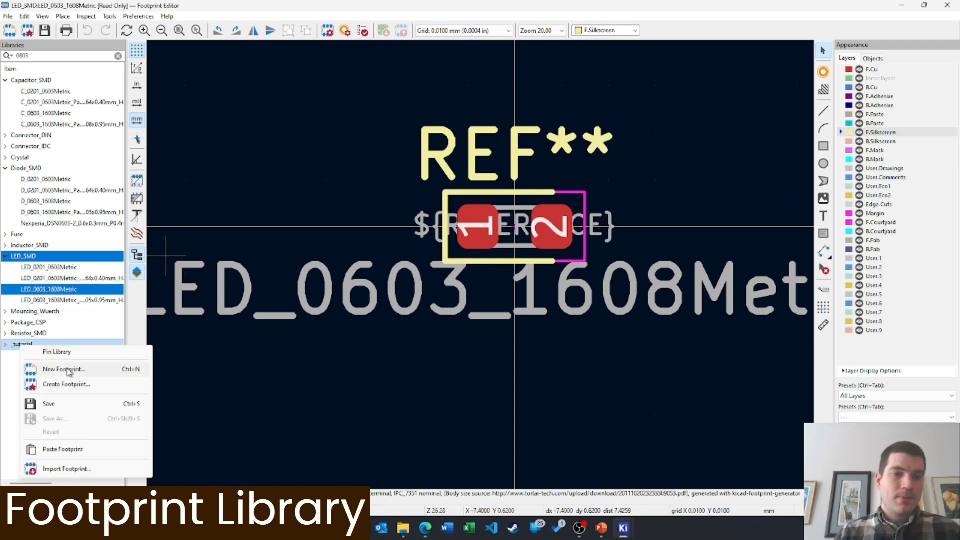
pyautogui.click(68, 450)
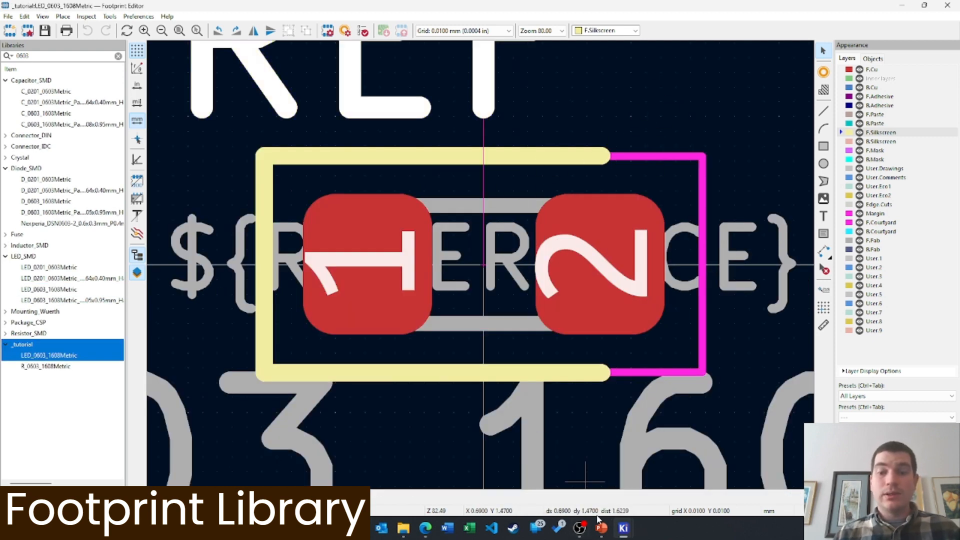
pyautogui.click(580, 527)
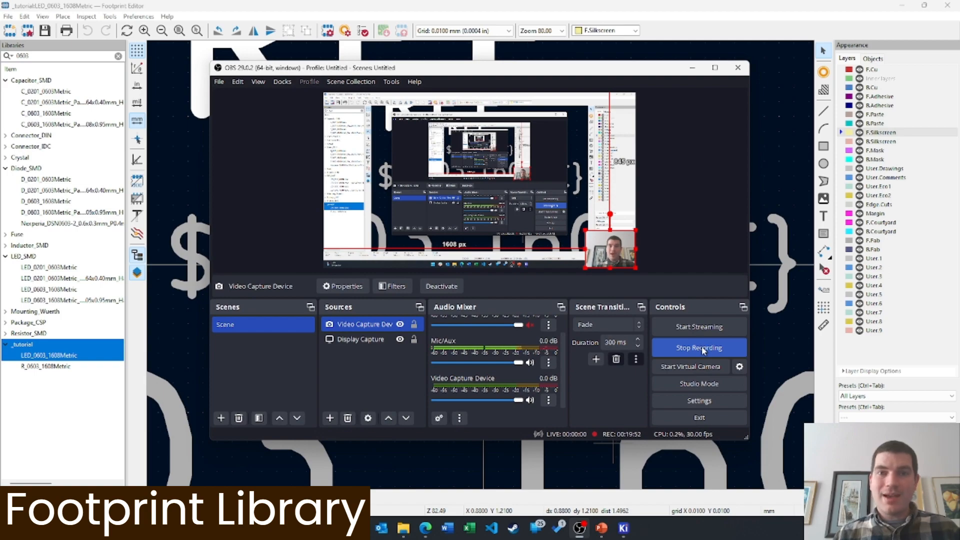
pyautogui.click(703, 348)
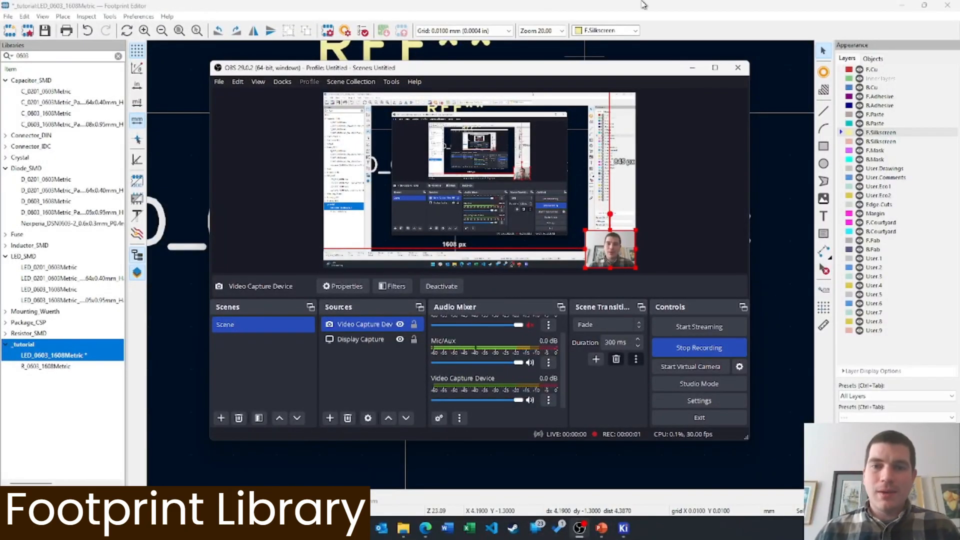
# Bring the Footprint Editor forward and recentre the view on the footprint
pyautogui.click(643, 5)
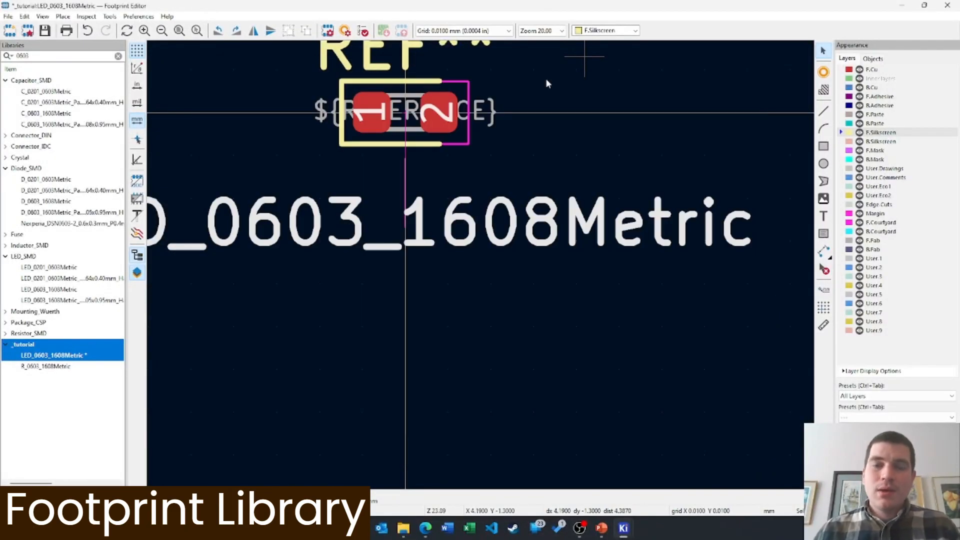
pyautogui.moveTo(463, 188); pyautogui.dragTo(522, 255, button='middle')
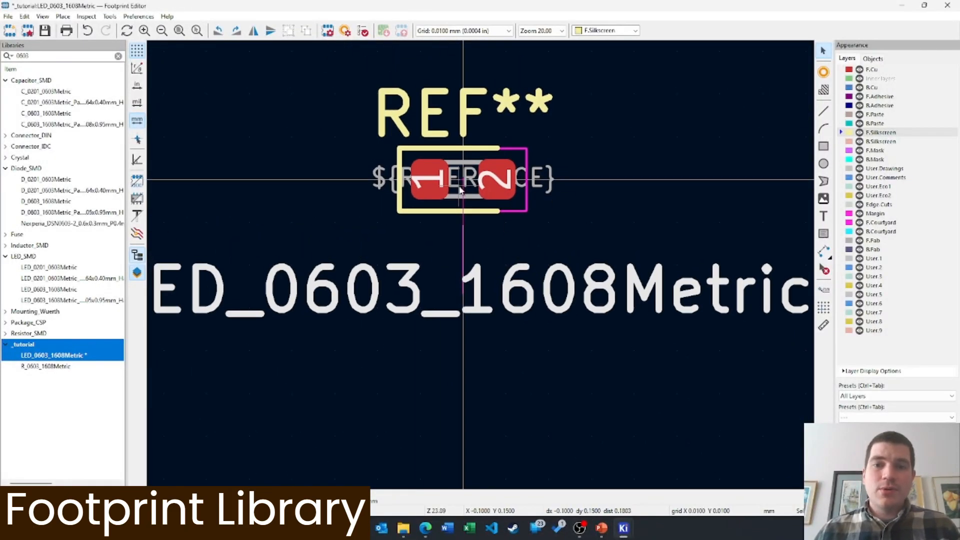
pyautogui.scroll(1, 464, 187)
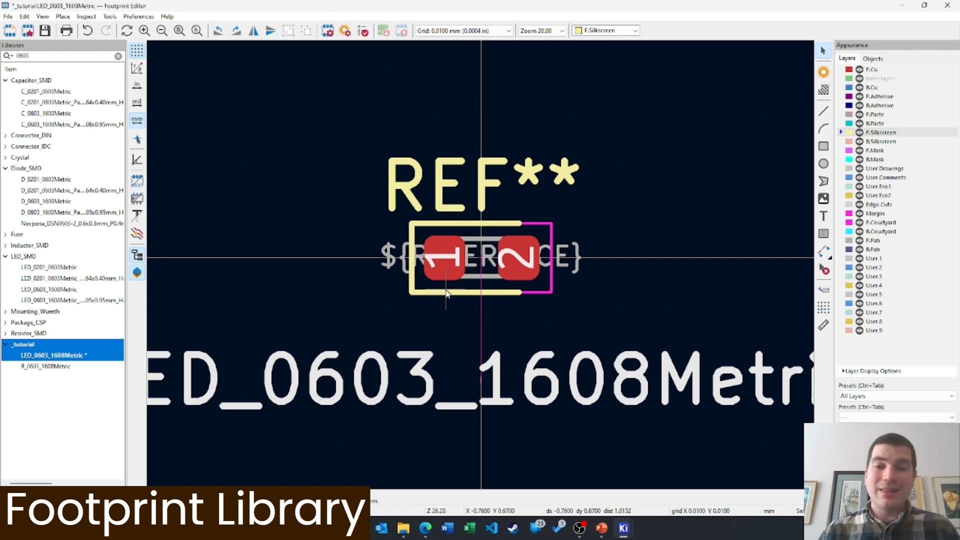
# Check the LED symbol's pins in the Symbol Editor: cathode K is pin 1, anode A pin 2
pyautogui.moveTo(624, 530)
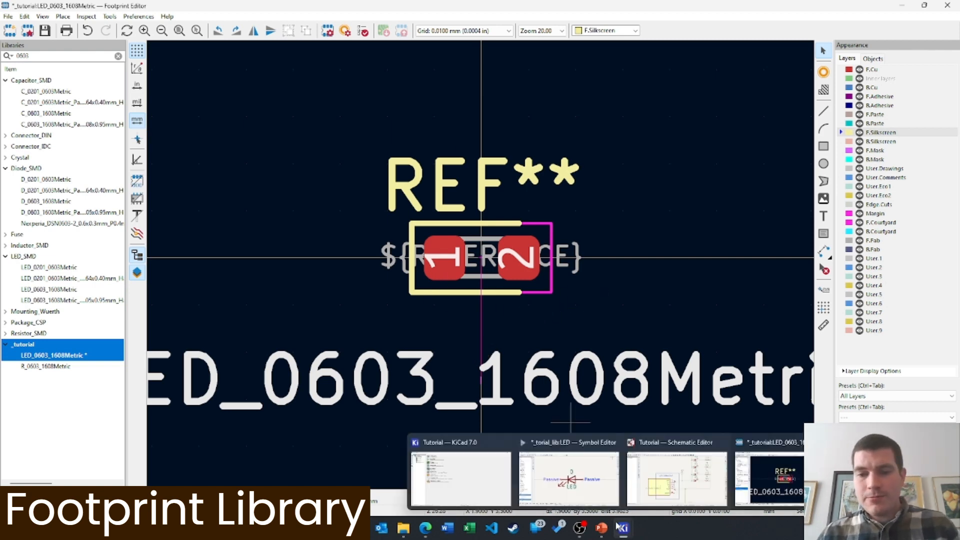
pyautogui.click(580, 486)
pyautogui.doubleClick(431, 266)
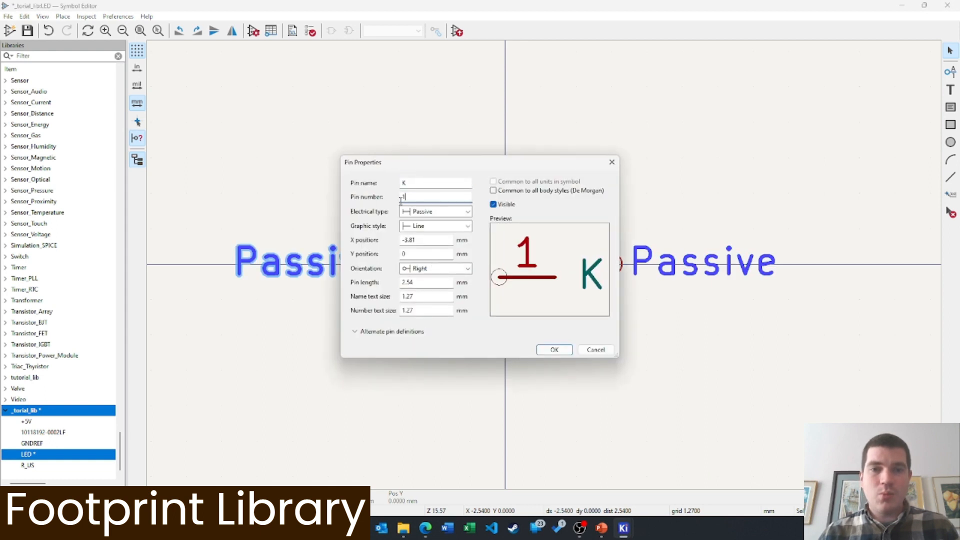
pyautogui.click(612, 163)
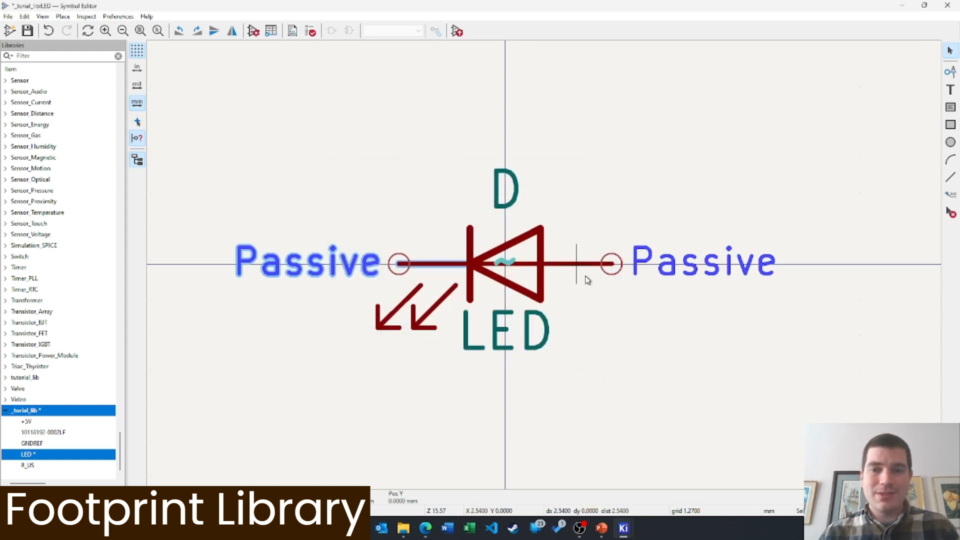
pyautogui.doubleClick(576, 266)
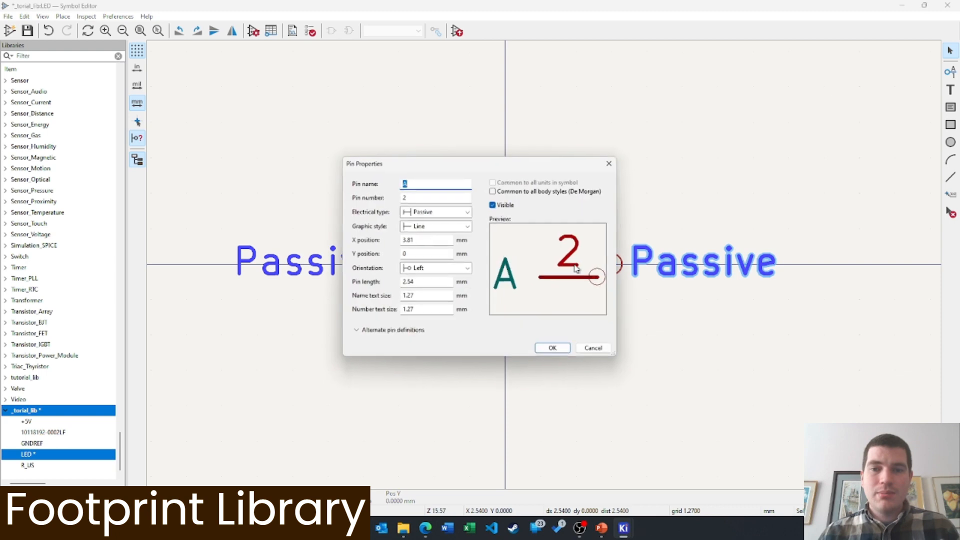
pyautogui.click(611, 163)
pyautogui.moveTo(623, 528)
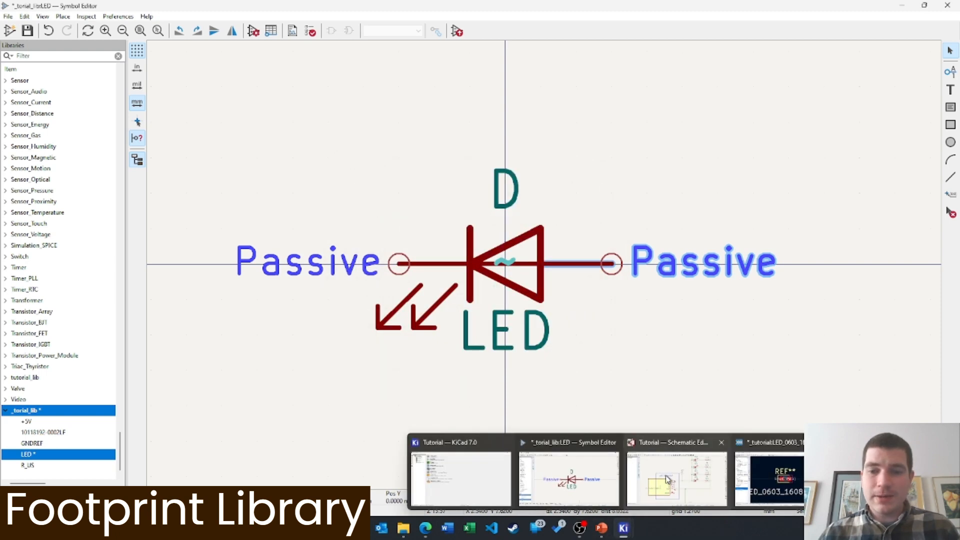
pyautogui.click(764, 480)
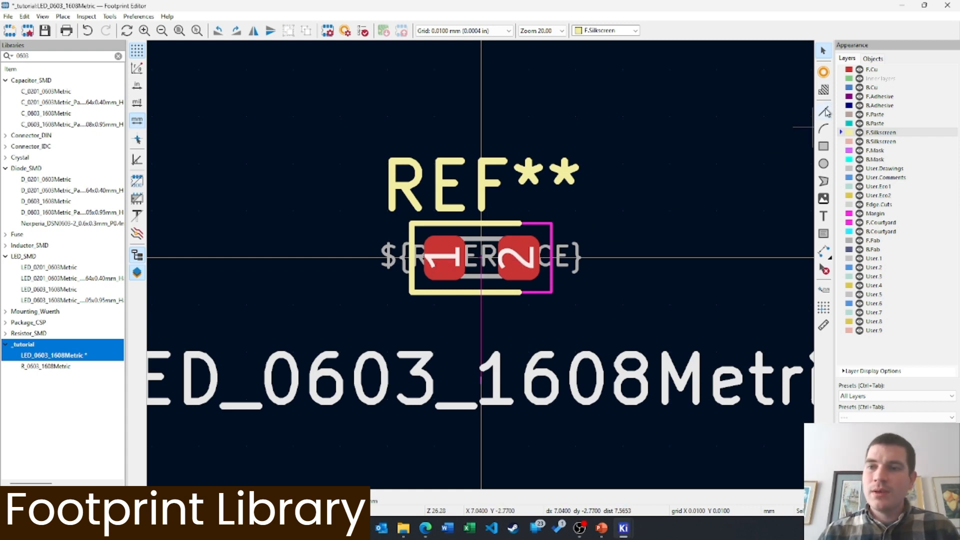
# Draw a filled silkscreen triangle below the LED pads with the polygon tool
pyautogui.click(824, 181)
pyautogui.scroll(4, 503, 315)
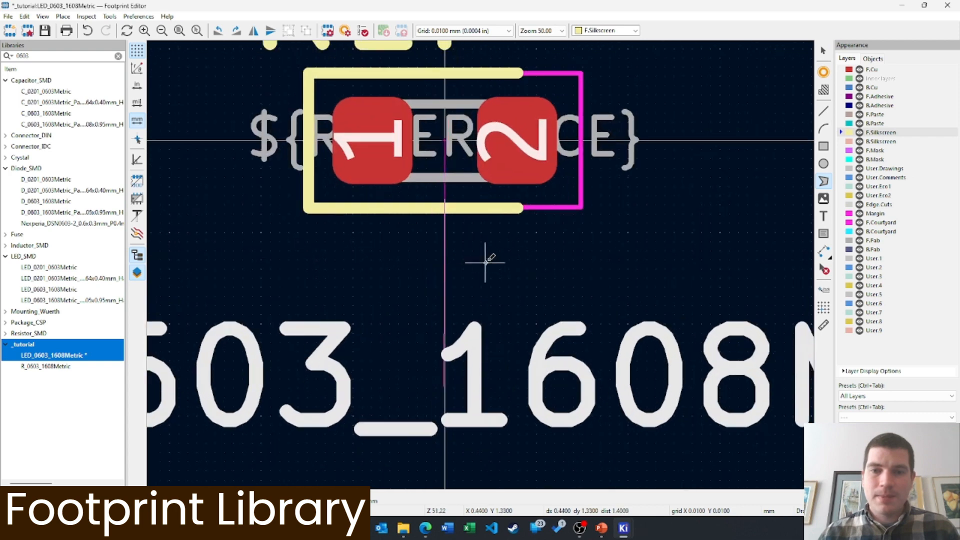
pyautogui.click(504, 218)
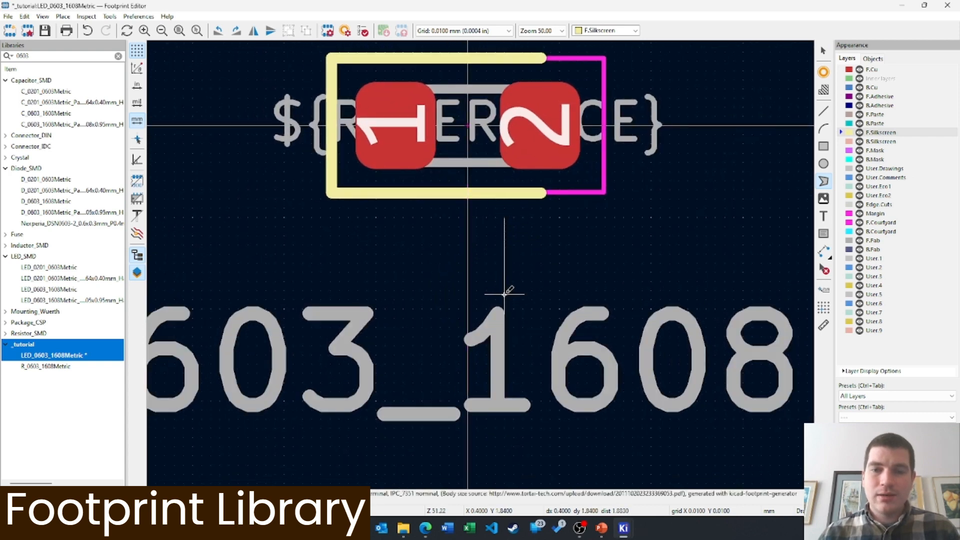
pyautogui.click(505, 294)
pyautogui.click(434, 252)
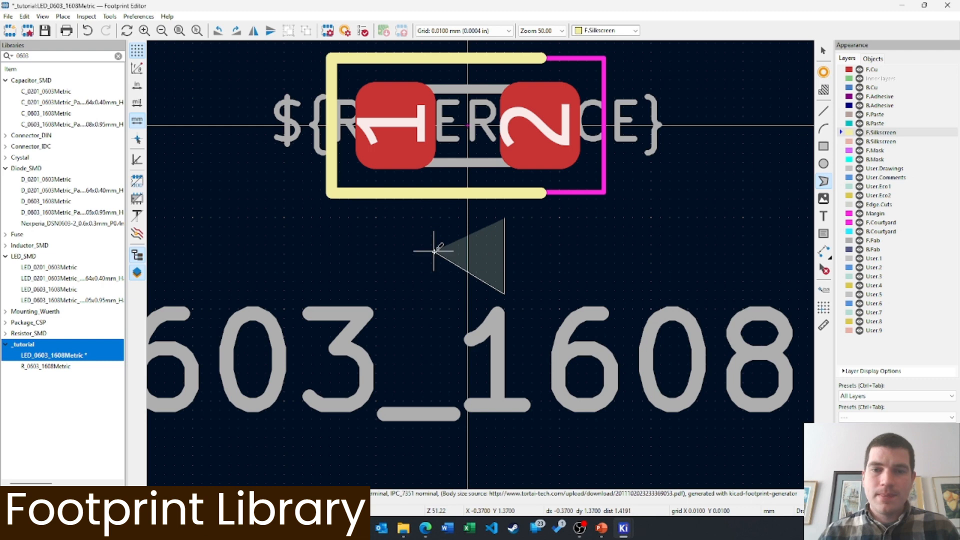
pyautogui.click(505, 218)
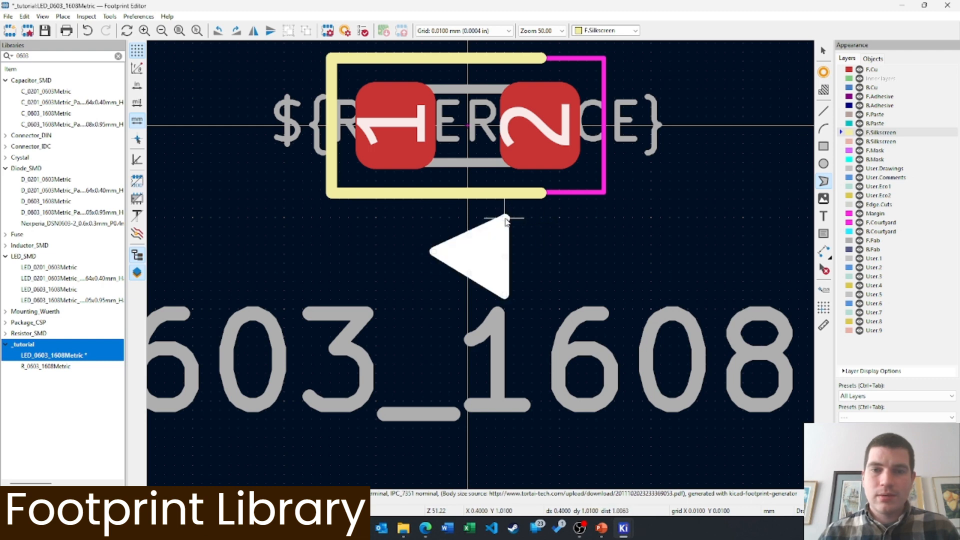
pyautogui.scroll(-1, 570, 277)
pyautogui.moveTo(433, 243); pyautogui.dragTo(526, 256, button='middle')
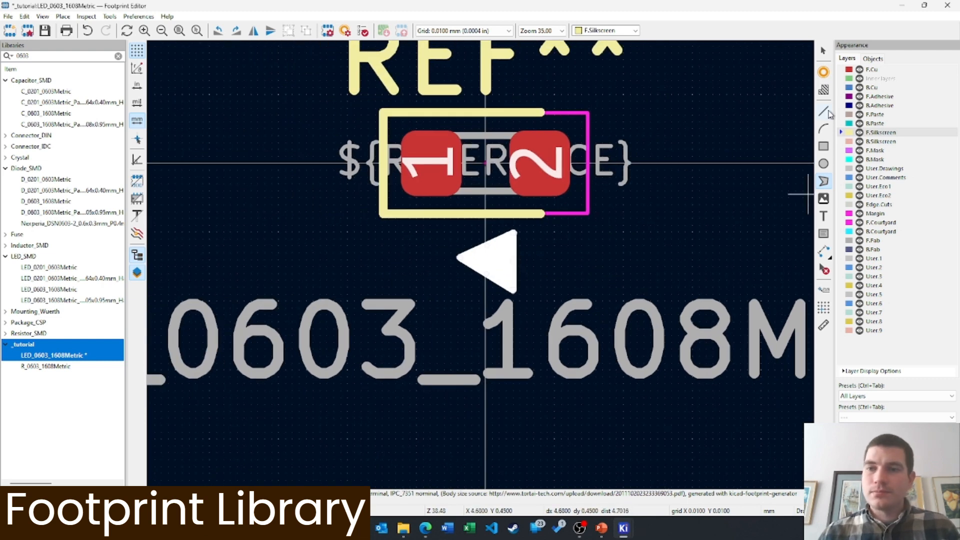
# Add a vertical silkscreen bar at the triangle's tip and save the footprint
pyautogui.click(825, 112)
pyautogui.click(457, 230)
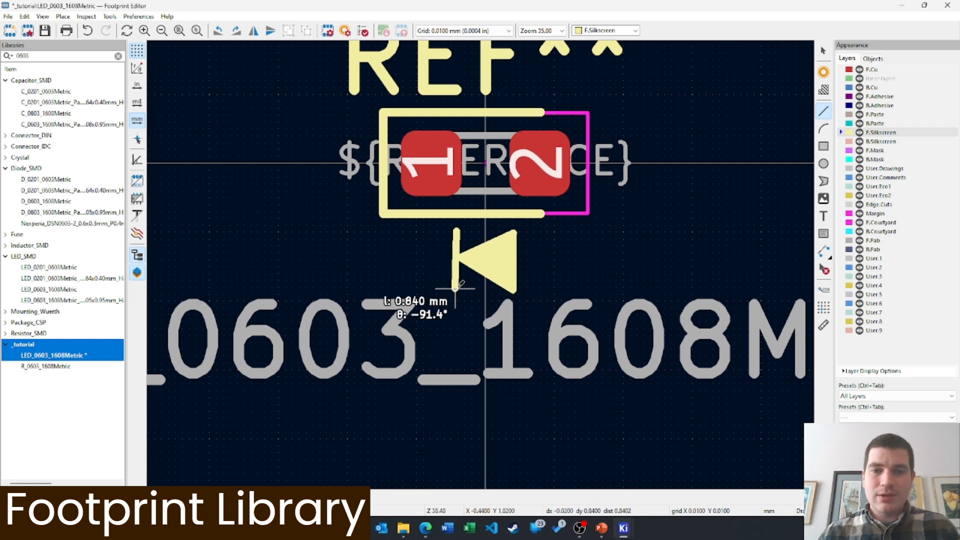
pyautogui.doubleClick(457, 289)
pyautogui.scroll(-3, 473, 296)
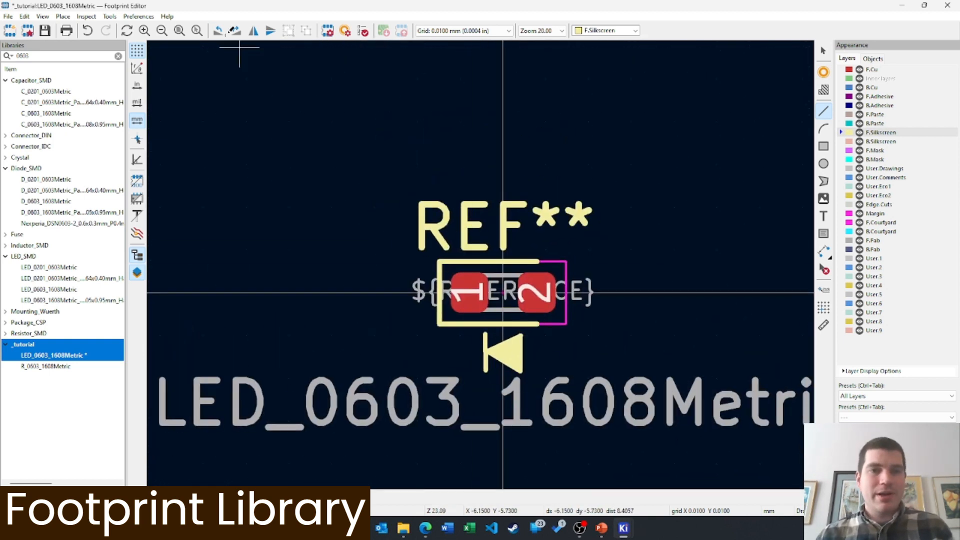
pyautogui.click(45, 31)
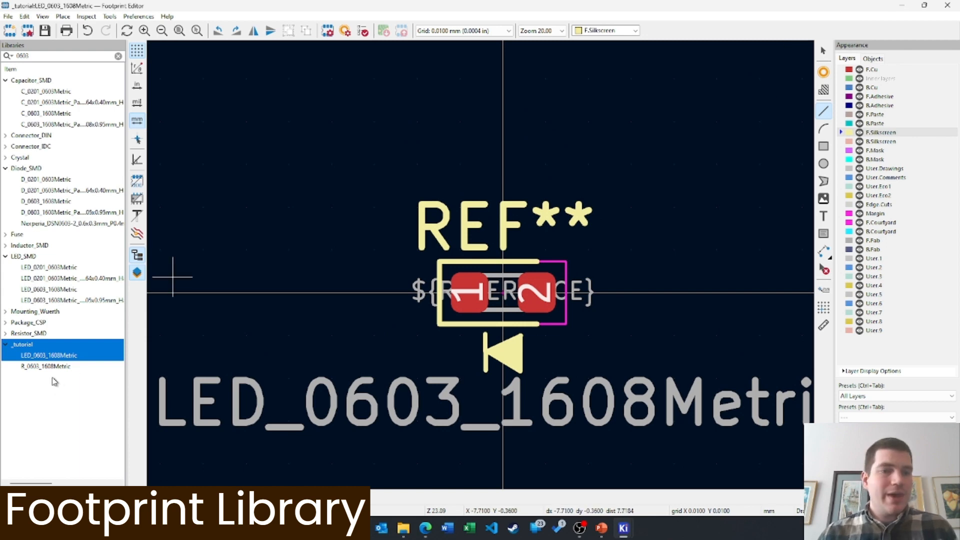
pyautogui.rightClick(26, 346)
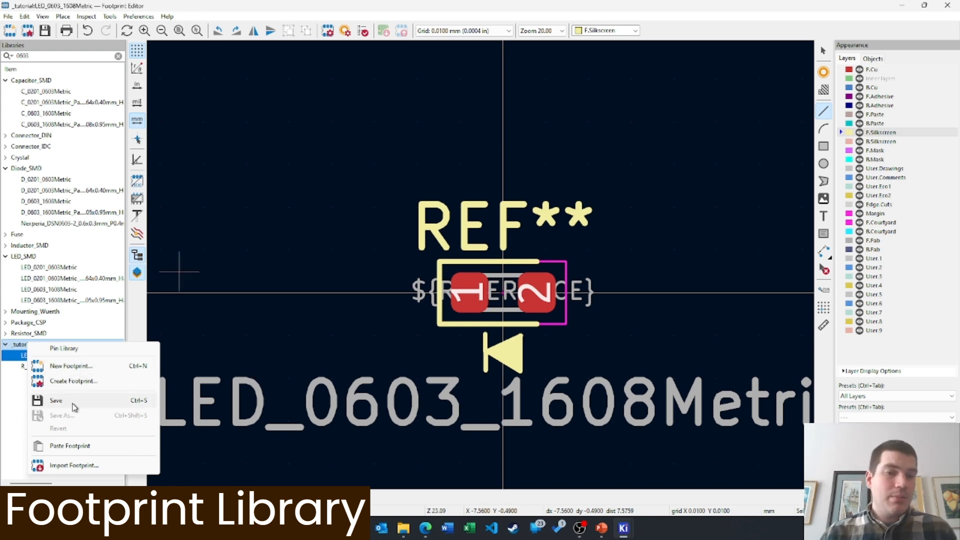
pyautogui.click(60, 466)
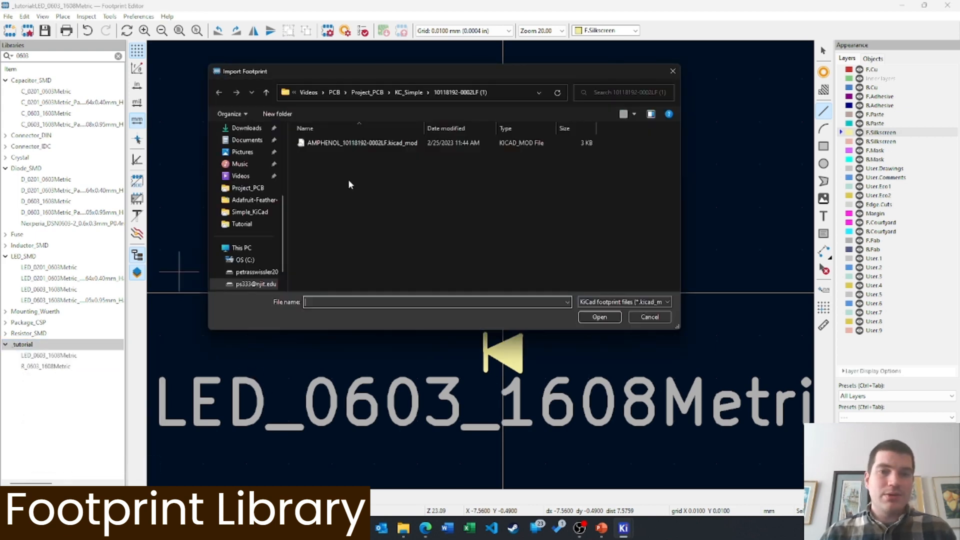
pyautogui.click(373, 144)
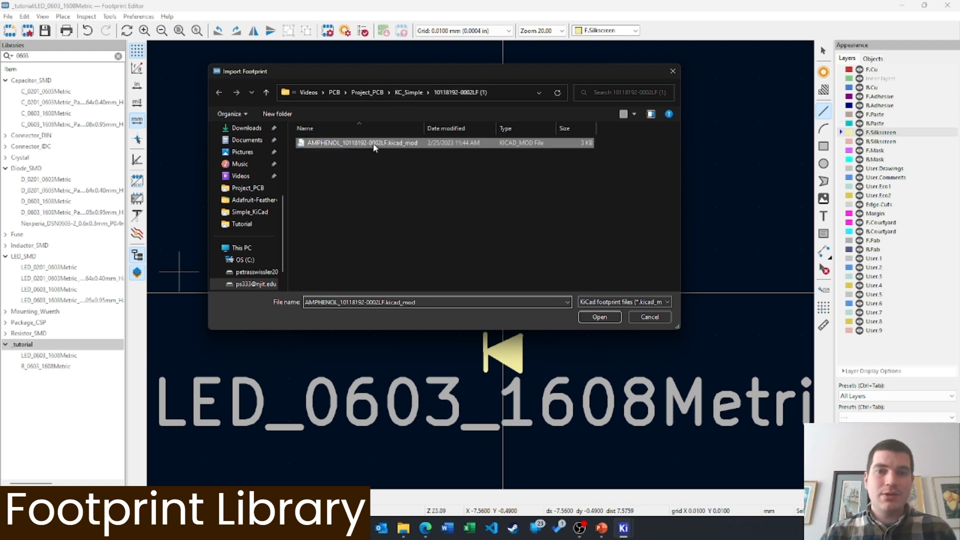
pyautogui.click(600, 317)
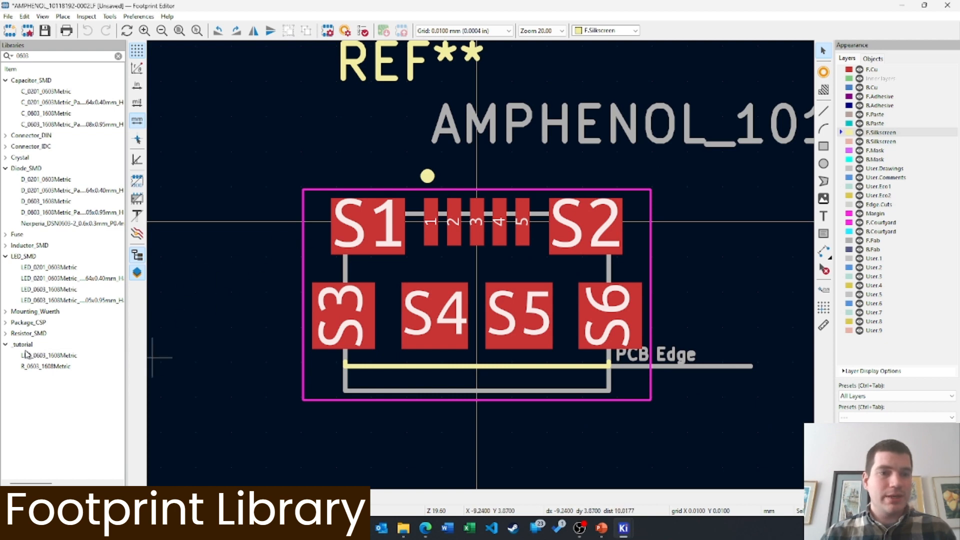
pyautogui.click(118, 56)
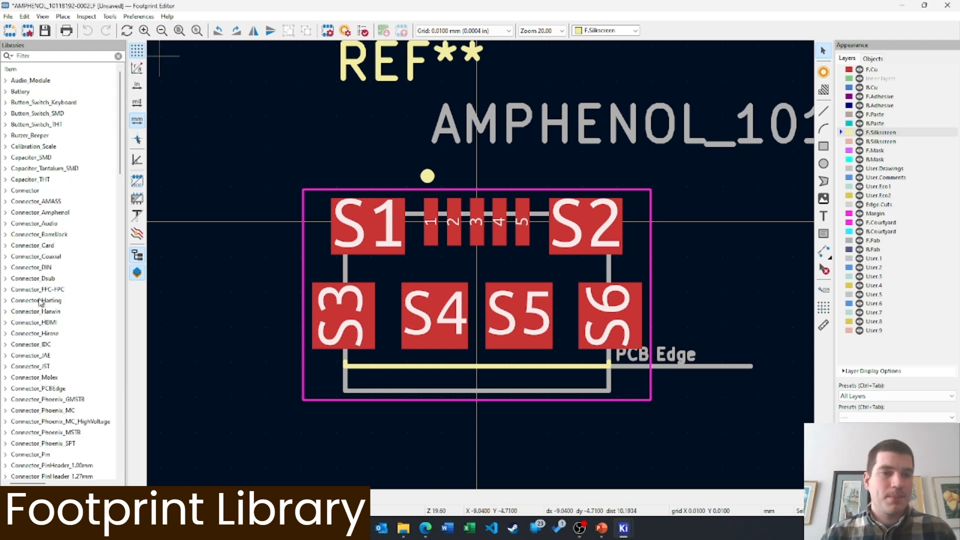
pyautogui.scroll(-15, 40, 301)
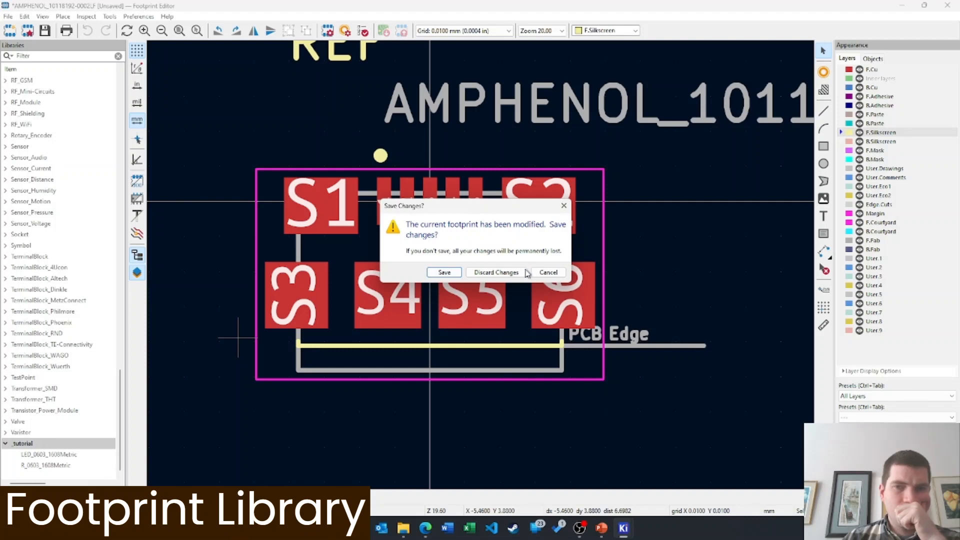
pyautogui.click(444, 272)
pyautogui.scroll(-15, 405, 300)
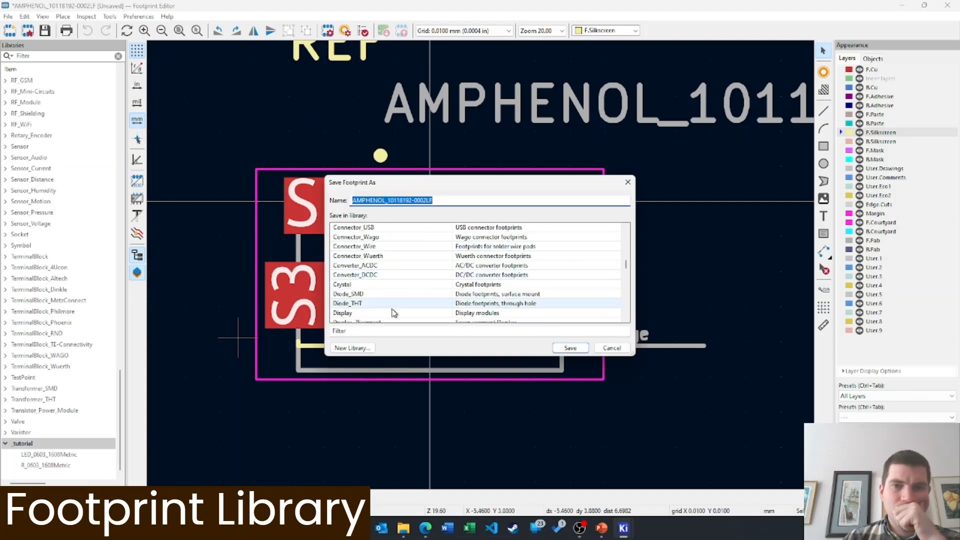
pyautogui.click(375, 316)
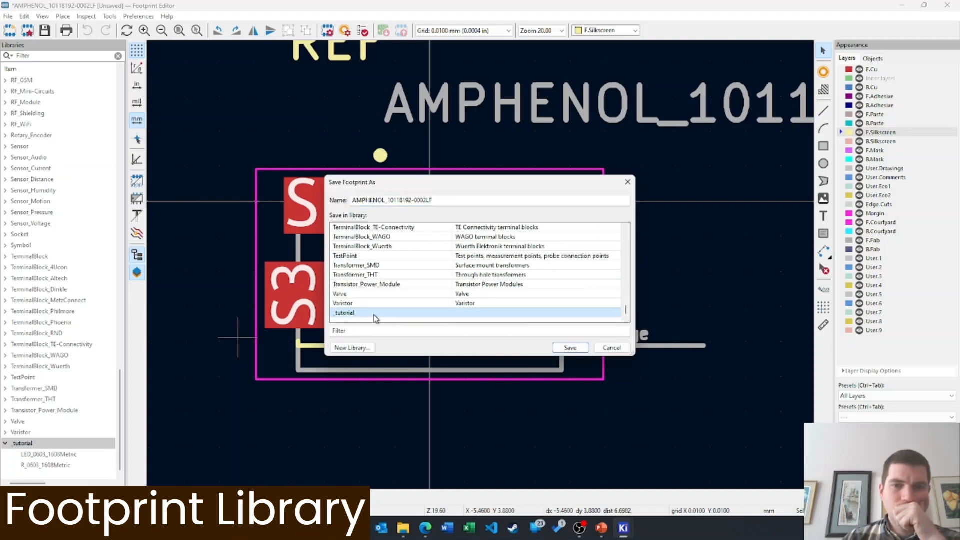
pyautogui.click(572, 349)
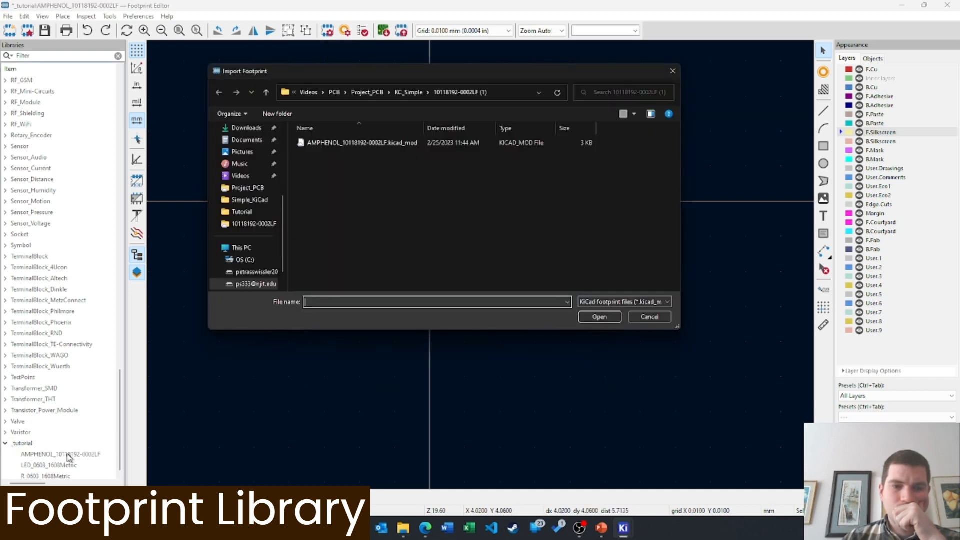
pyautogui.click(650, 317)
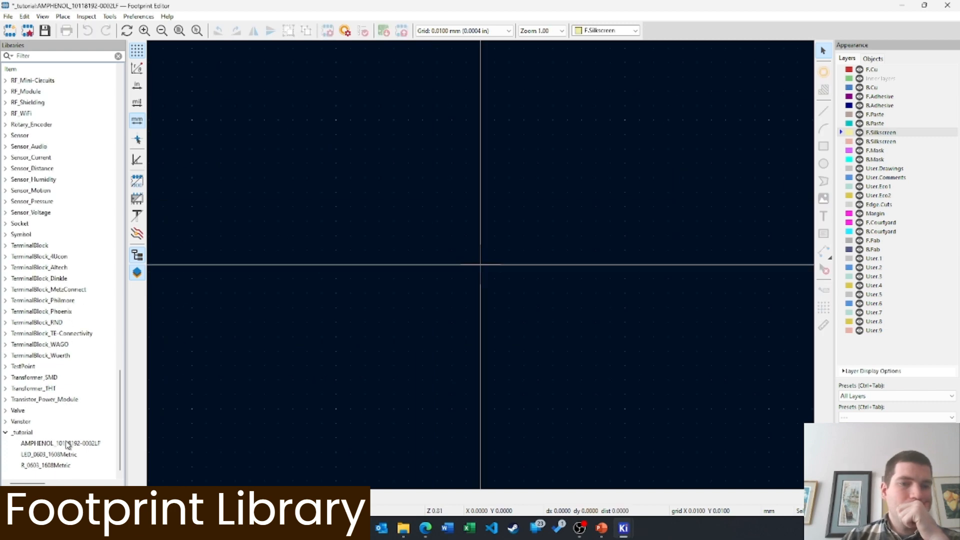
pyautogui.doubleClick(65, 444)
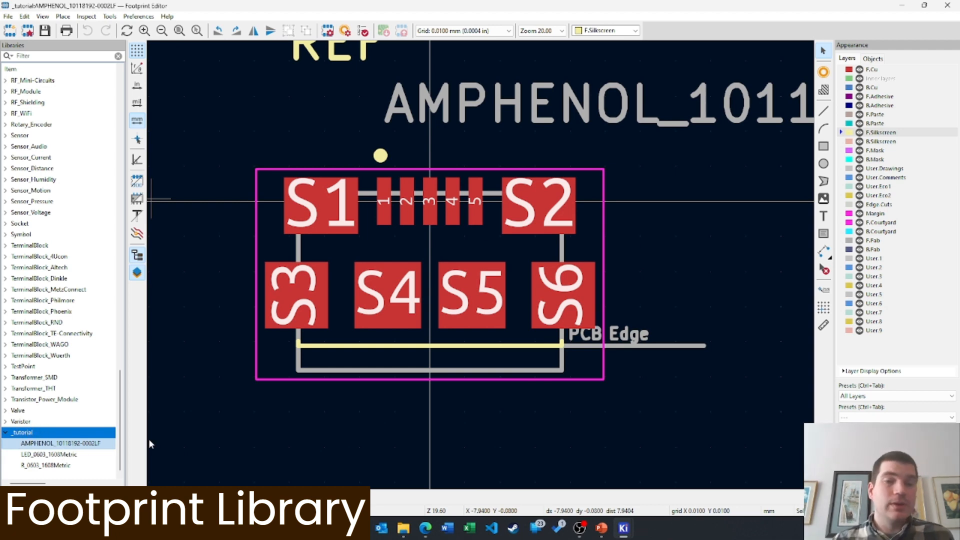
pyautogui.click(902, 5)
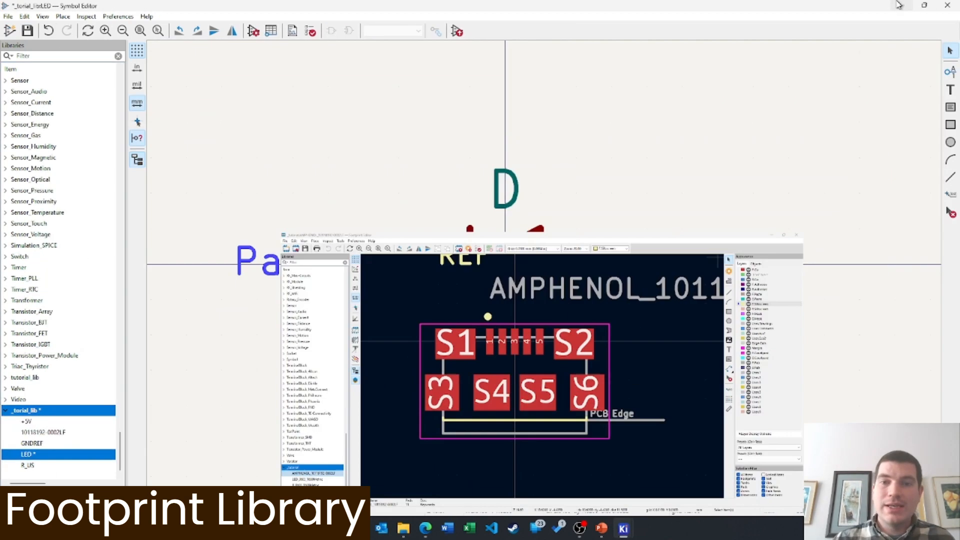
# Bring the Schematic Editor forward and pan to show J1 and the LED–resistor pairs
pyautogui.click(907, 5)
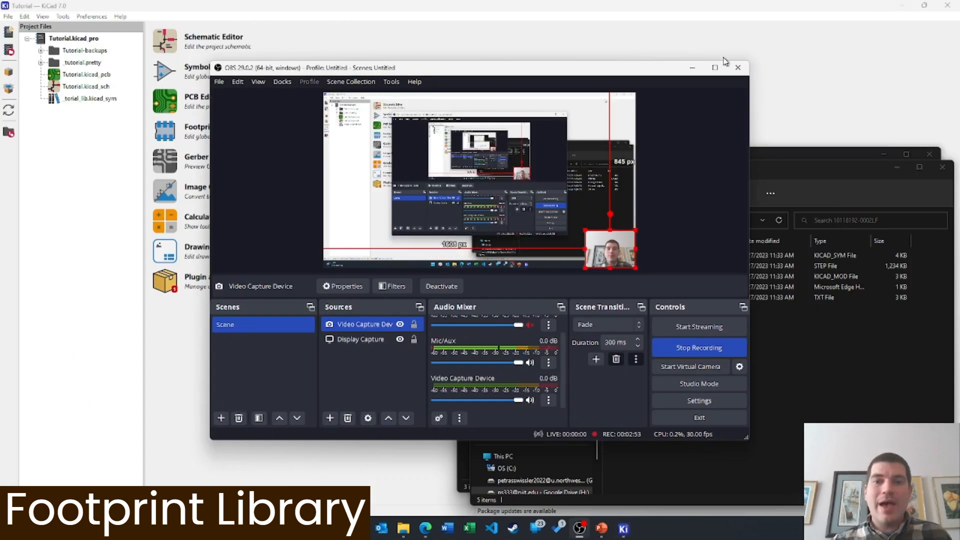
pyautogui.click(322, 3)
pyautogui.click(165, 43)
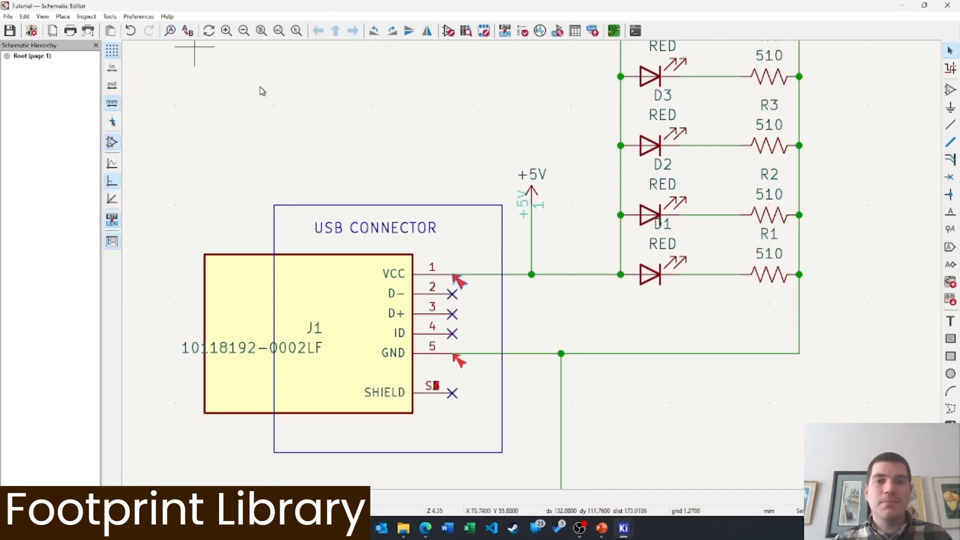
pyautogui.moveTo(584, 340); pyautogui.dragTo(650, 250, button='middle')
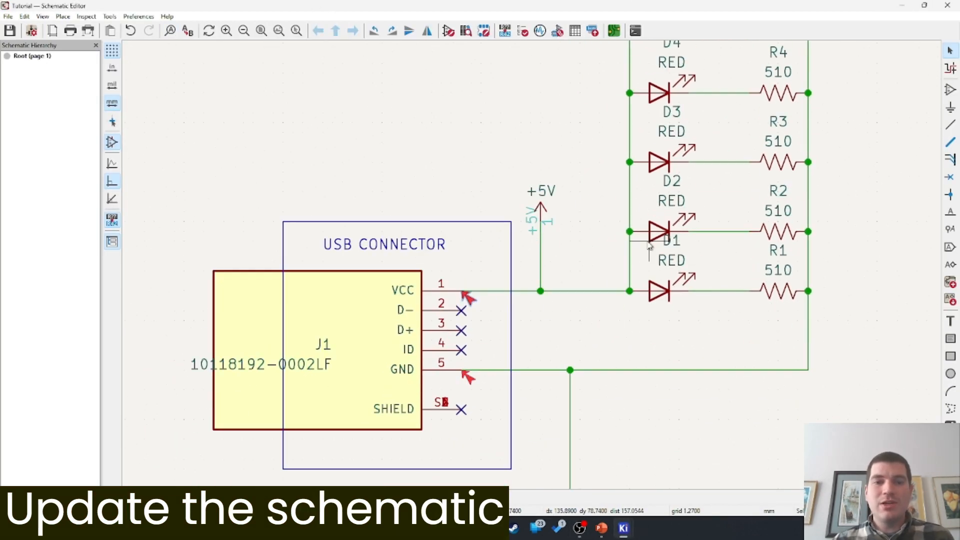
pyautogui.scroll(-2, 545, 237)
pyautogui.moveTo(672, 80); pyautogui.dragTo(559, 245, button='middle')
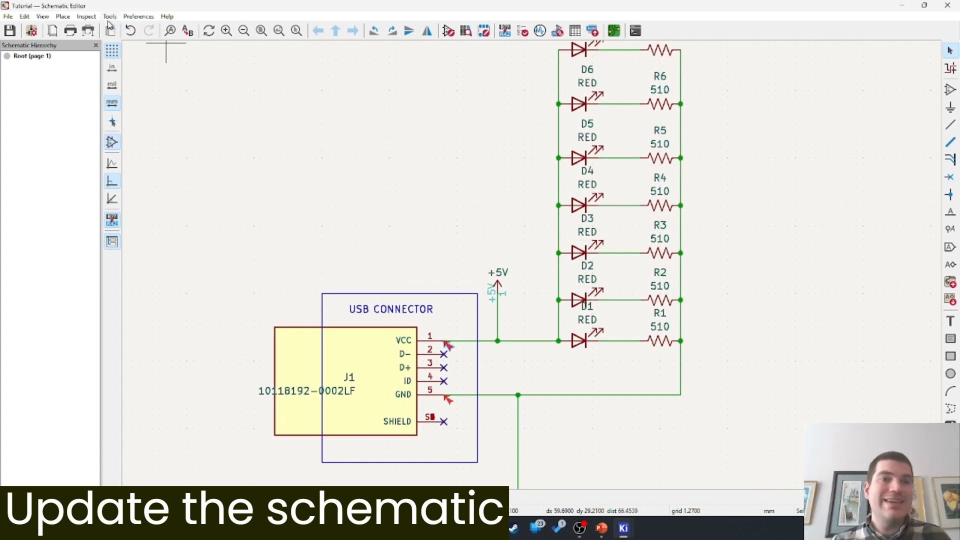
# Attempt to edit J1's Footprint field, dismiss the validation error, and cancel without changes
pyautogui.doubleClick(308, 326)
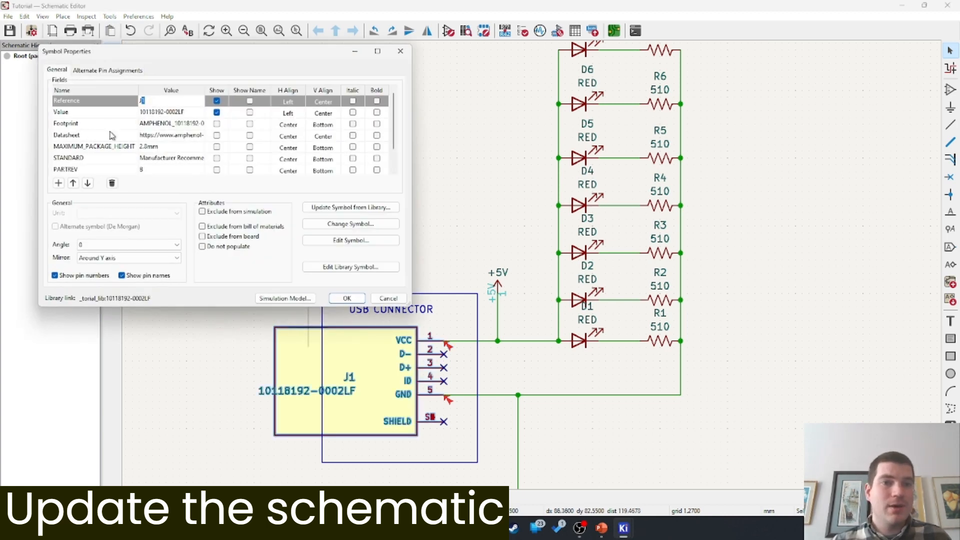
pyautogui.click(96, 126)
pyautogui.click(177, 125)
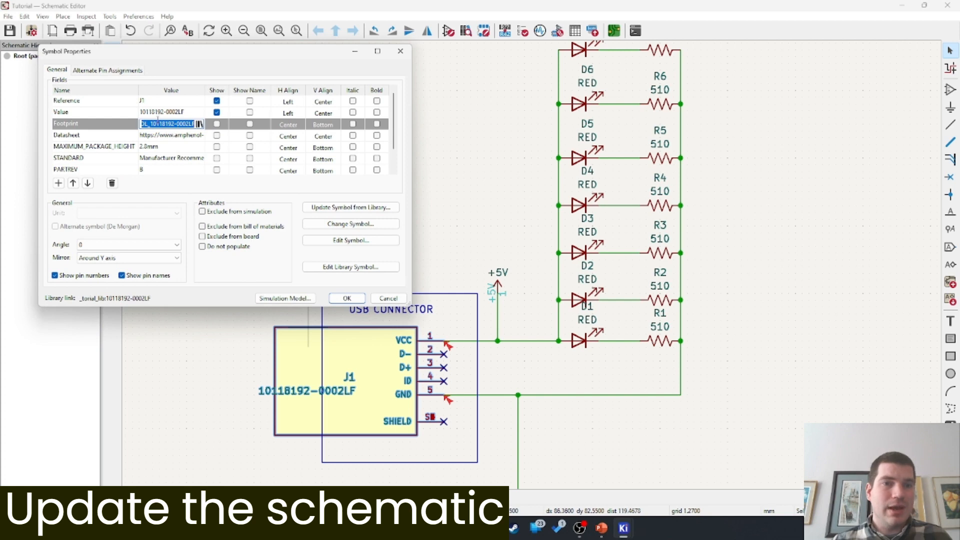
pyautogui.click(95, 127)
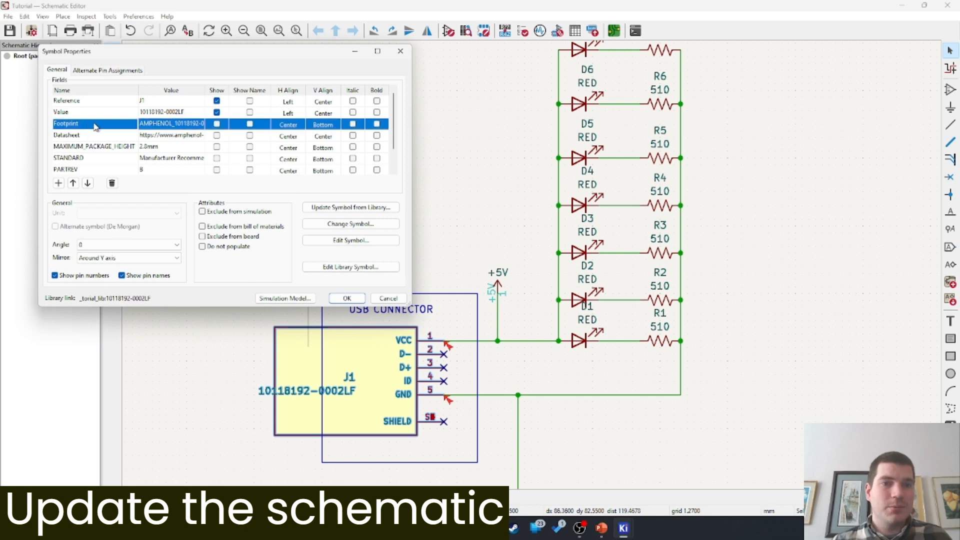
pyautogui.click(346, 299)
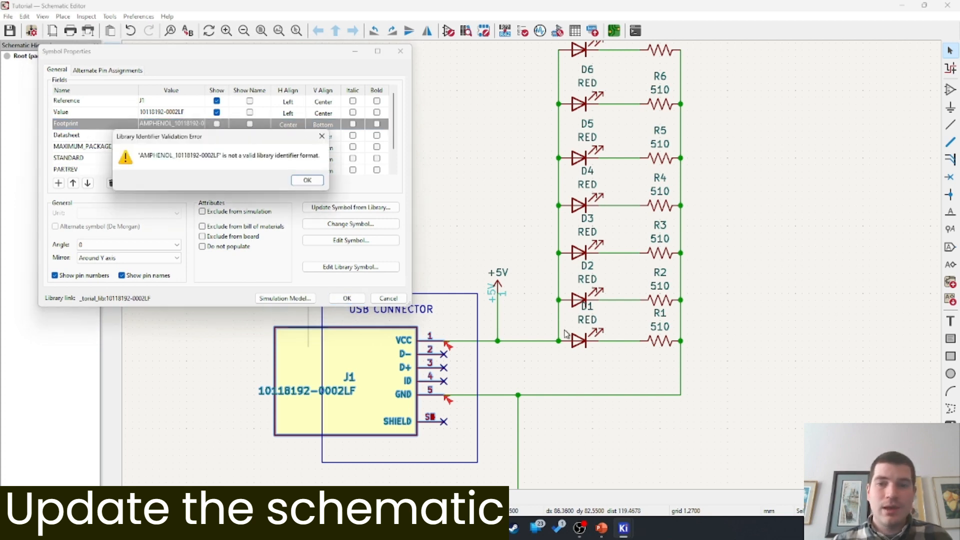
pyautogui.click(307, 180)
pyautogui.click(388, 299)
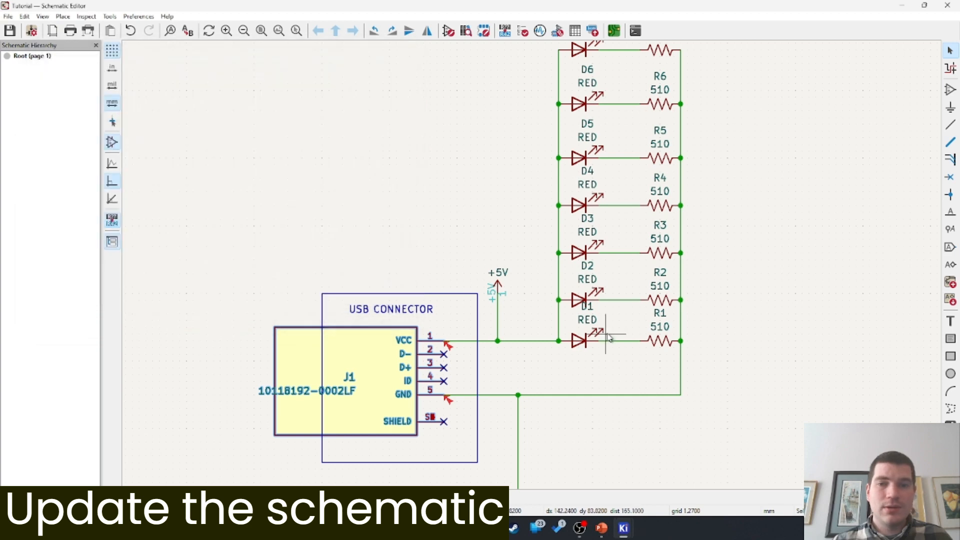
# Set LED D1's Footprint field to _tutorial:LED_0603_1608Metric via the footprint browser and confirm
pyautogui.doubleClick(580, 342)
pyautogui.click(161, 113)
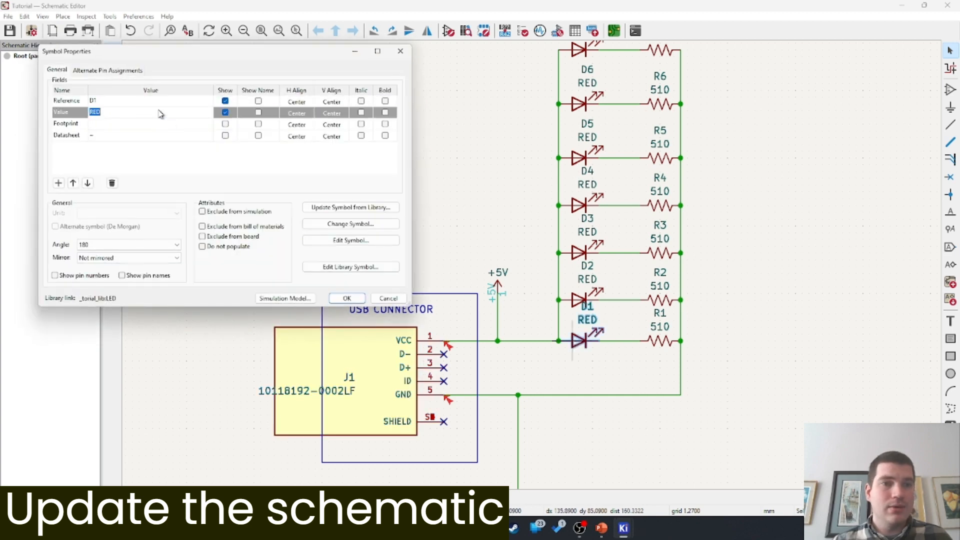
pyautogui.click(204, 125)
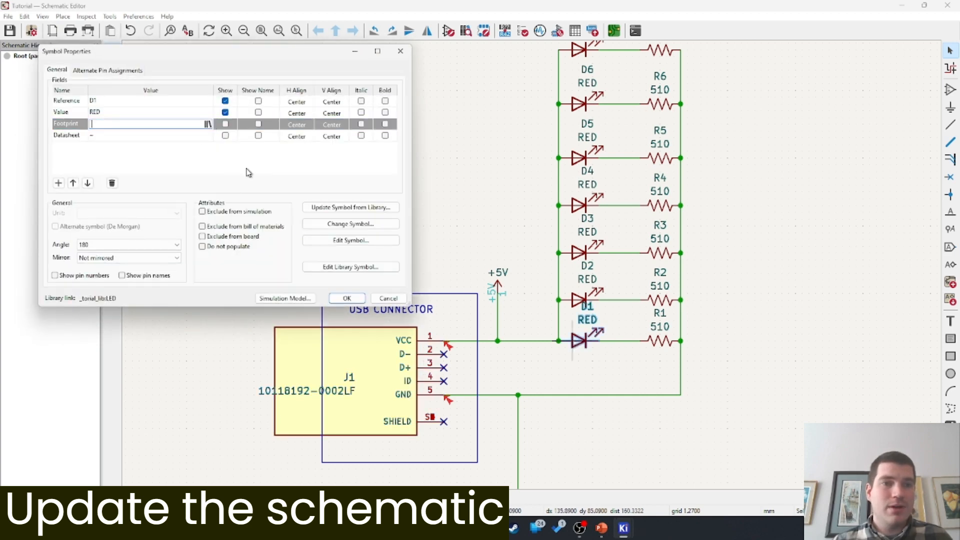
pyautogui.click(207, 124)
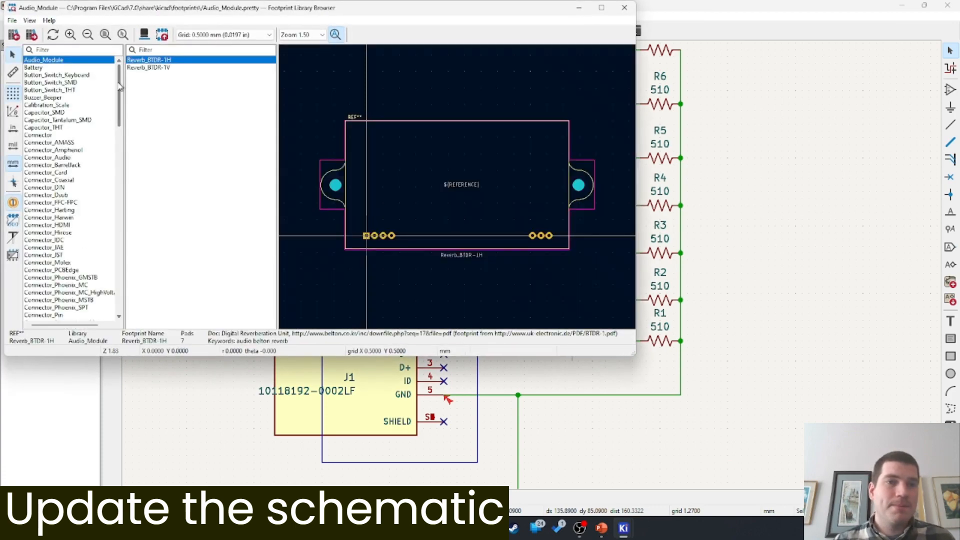
pyautogui.moveTo(120, 88); pyautogui.dragTo(120, 282)
pyautogui.click(36, 315)
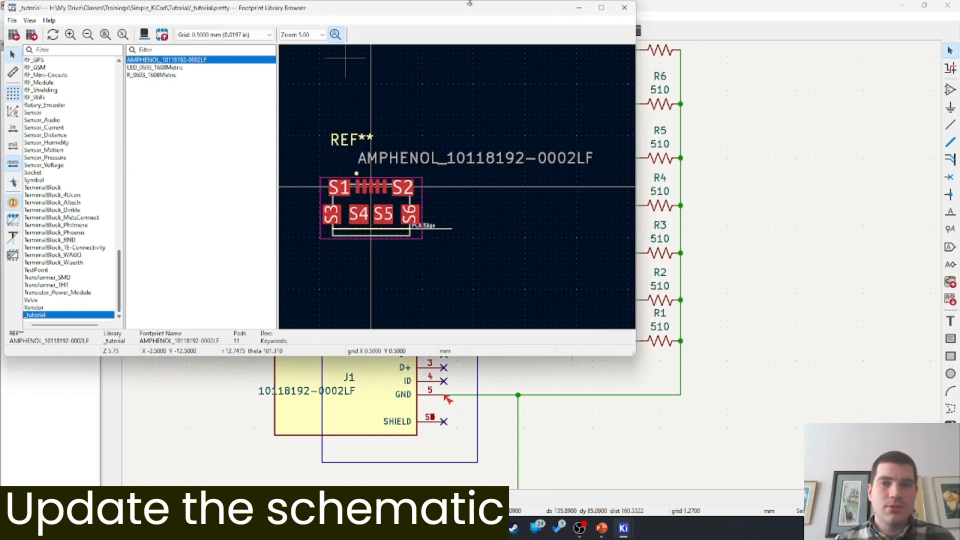
pyautogui.moveTo(469, 8); pyautogui.dragTo(602, 109)
pyautogui.click(295, 170)
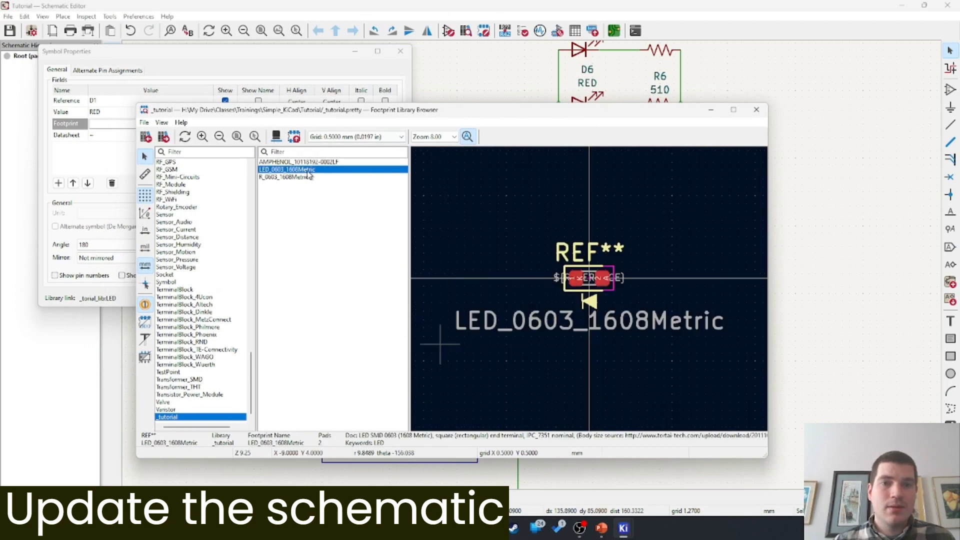
pyautogui.doubleClick(309, 170)
pyautogui.click(345, 299)
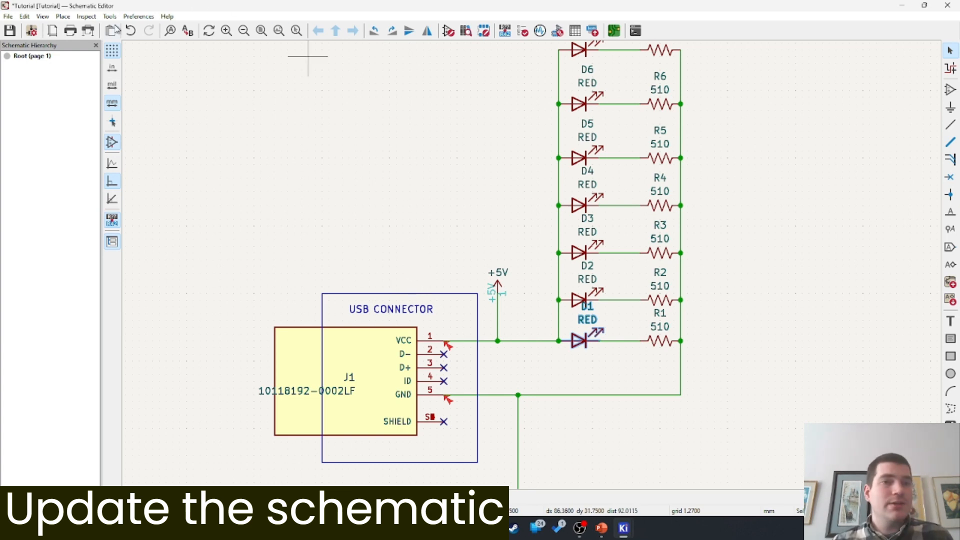
# In Assign Footprints, convert legacy entries and give LEDs D1–D7 the LED_0603_1608Metric footprint
pyautogui.click(110, 17)
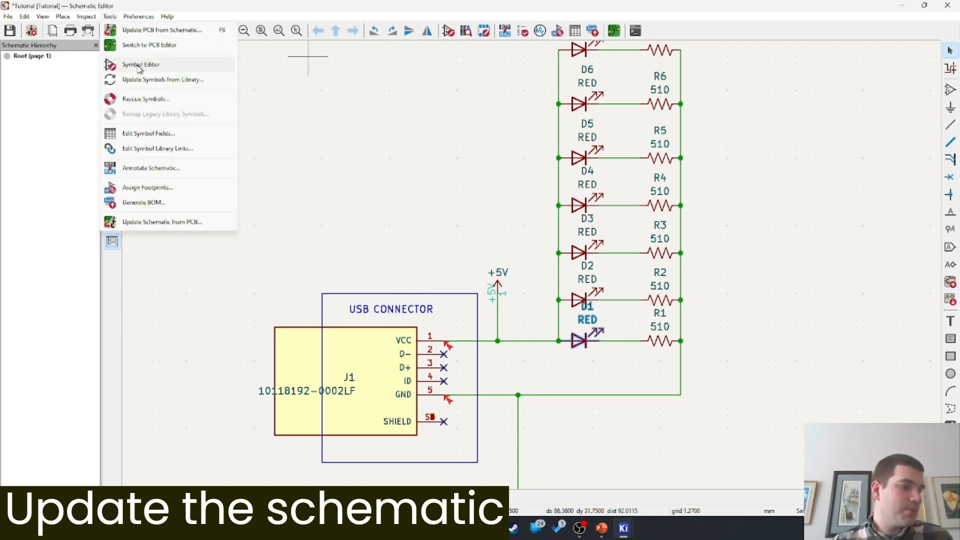
pyautogui.click(169, 190)
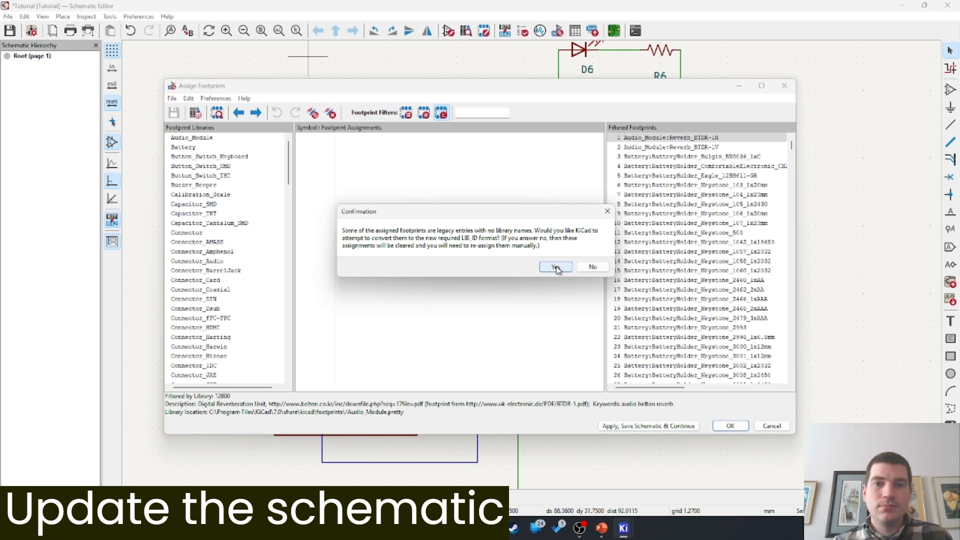
pyautogui.click(556, 268)
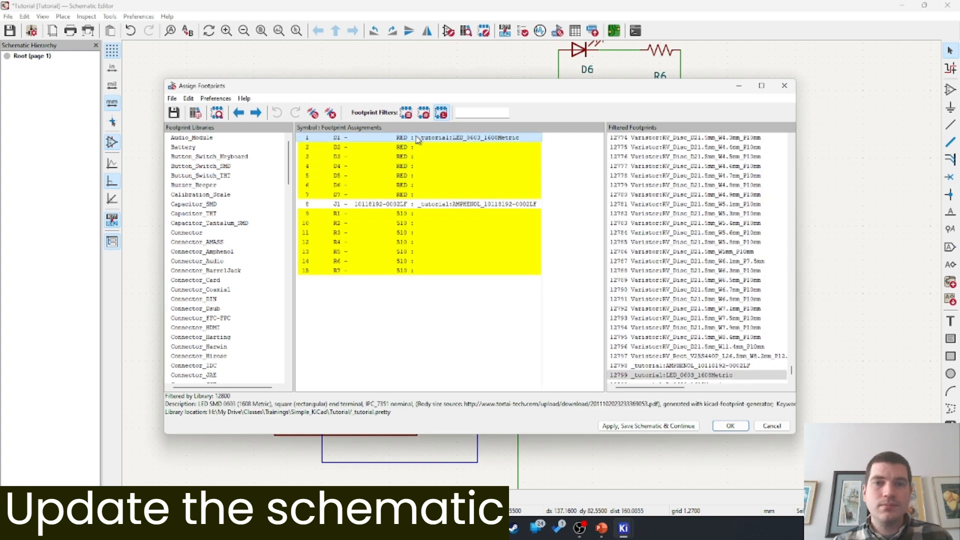
pyautogui.keyDown('shift'); pyautogui.click(505, 195); pyautogui.keyUp('shift')
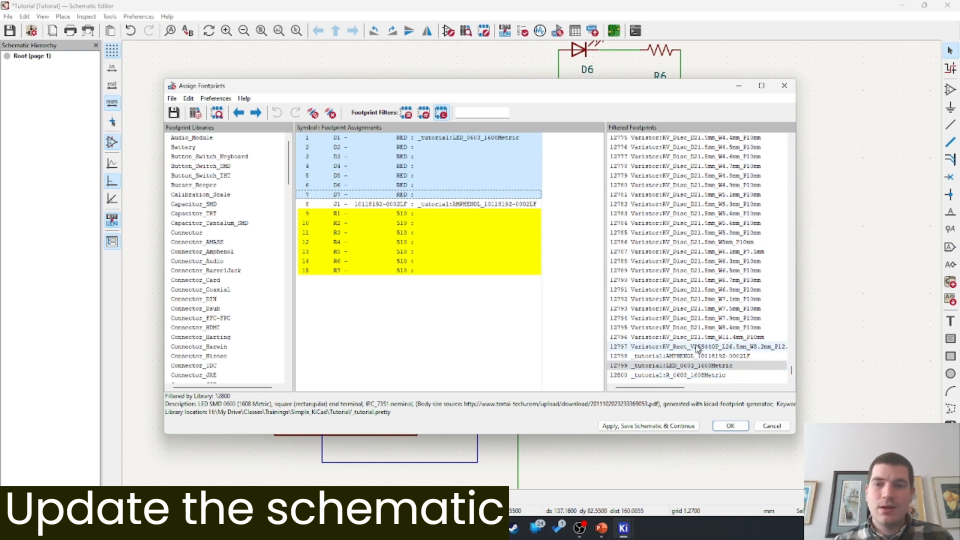
pyautogui.keyDown('shift'); pyautogui.click(400, 146); pyautogui.keyUp('shift')
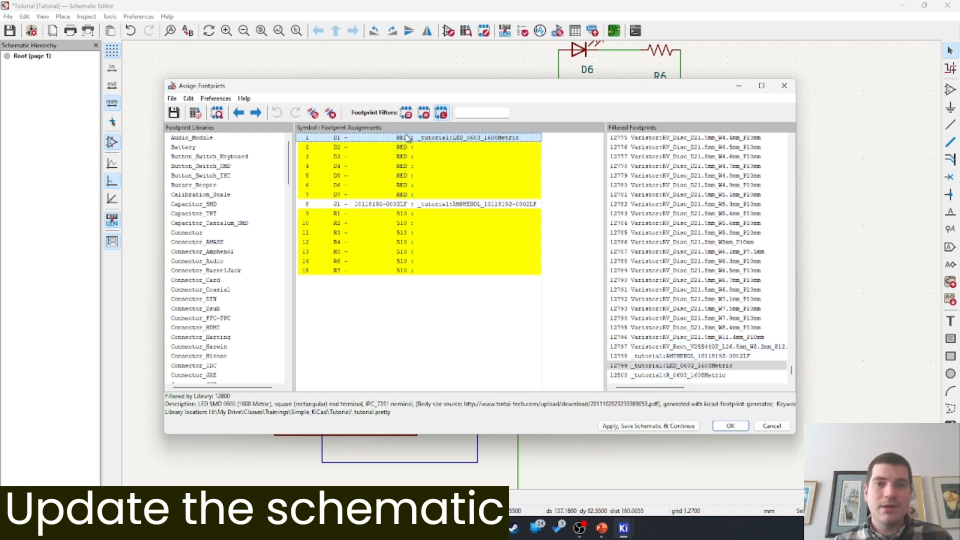
pyautogui.keyDown('shift'); pyautogui.click(400, 195); pyautogui.keyUp('shift')
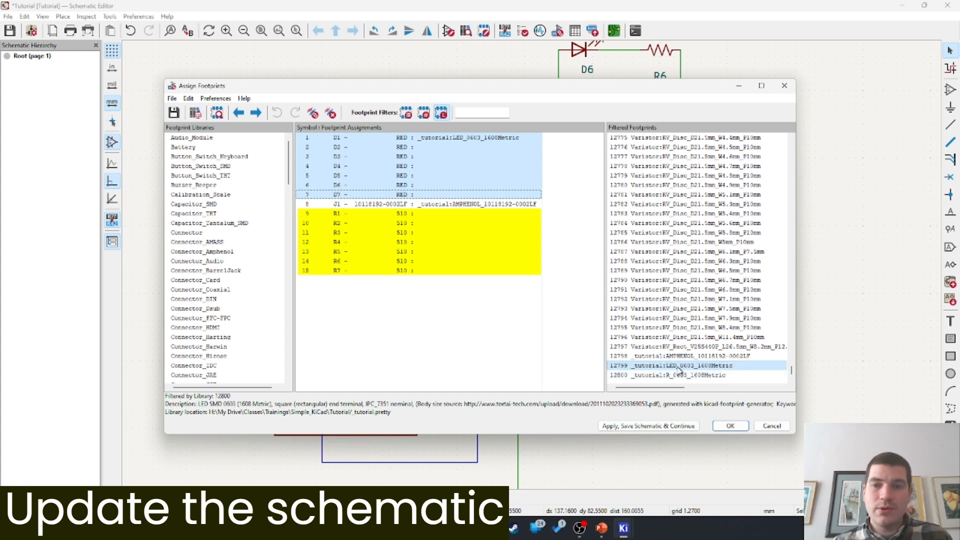
pyautogui.doubleClick(679, 369)
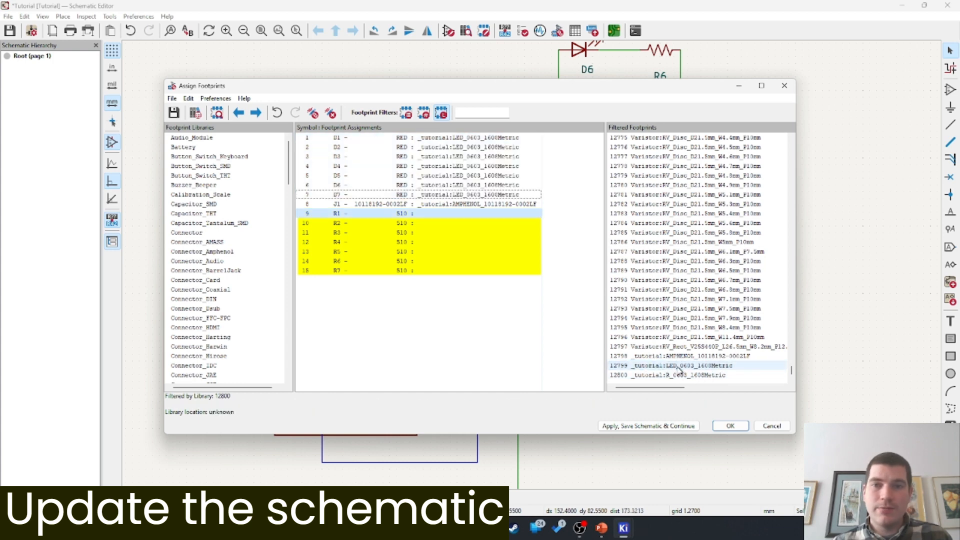
# Give resistors R1–R7 the R_0603_1608Metric footprint, then apply, save and close
pyautogui.click(334, 213)
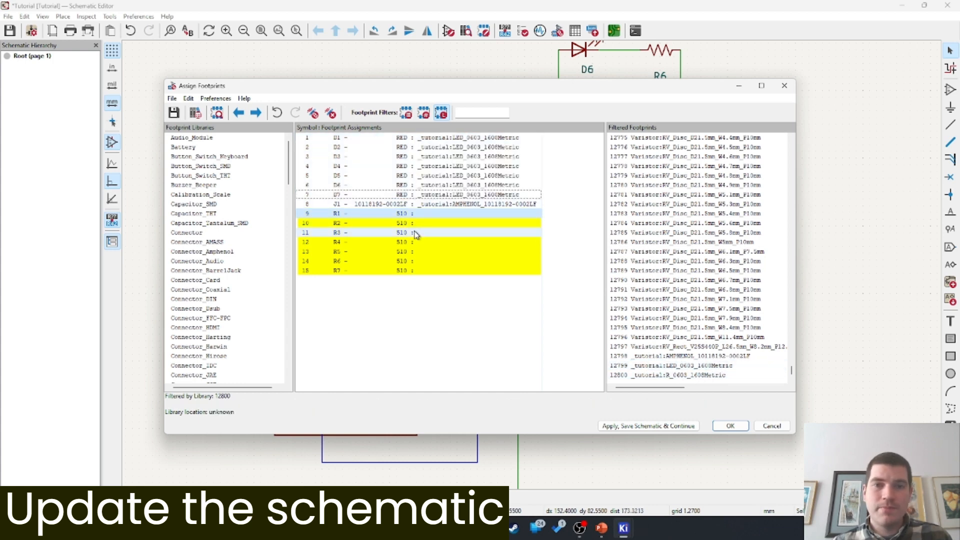
pyautogui.keyDown('shift'); pyautogui.click(403, 270); pyautogui.keyUp('shift')
pyautogui.doubleClick(666, 375)
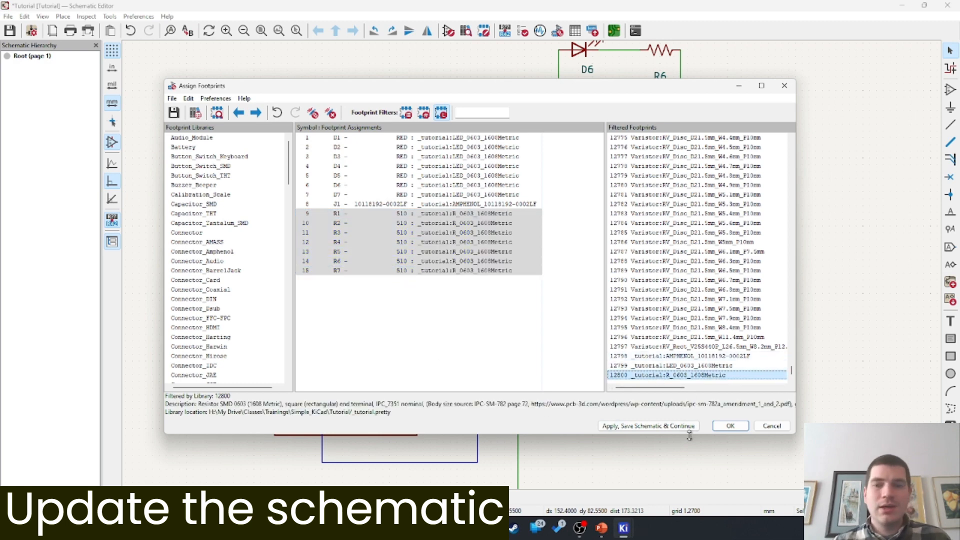
pyautogui.click(648, 426)
pyautogui.click(730, 426)
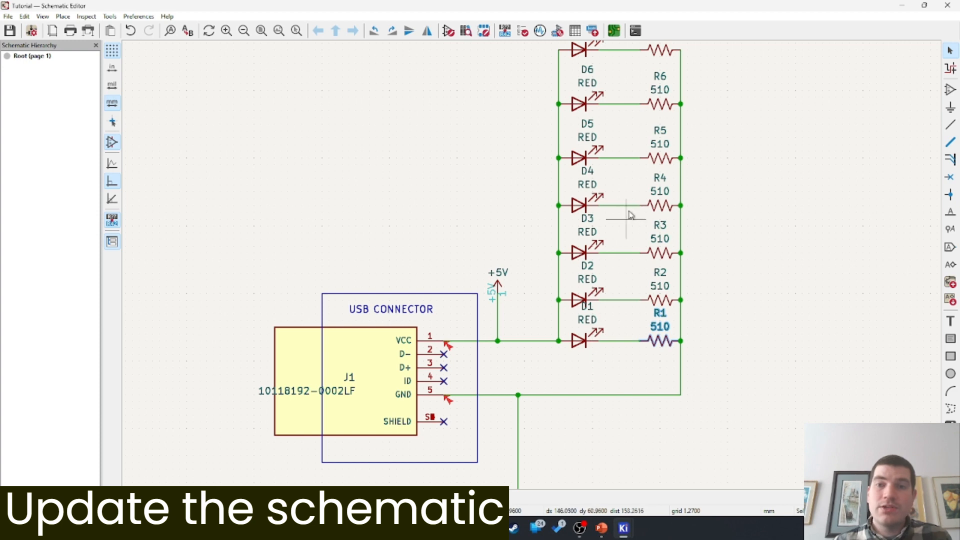
# Recheck the D1–D7 and R1–R7 footprint assignments, then minimize the Schematic Editor
pyautogui.moveTo(627, 216); pyautogui.dragTo(624, 249, button='middle')
pyautogui.moveTo(588, 387); pyautogui.dragTo(765, 276)
pyautogui.click(774, 325)
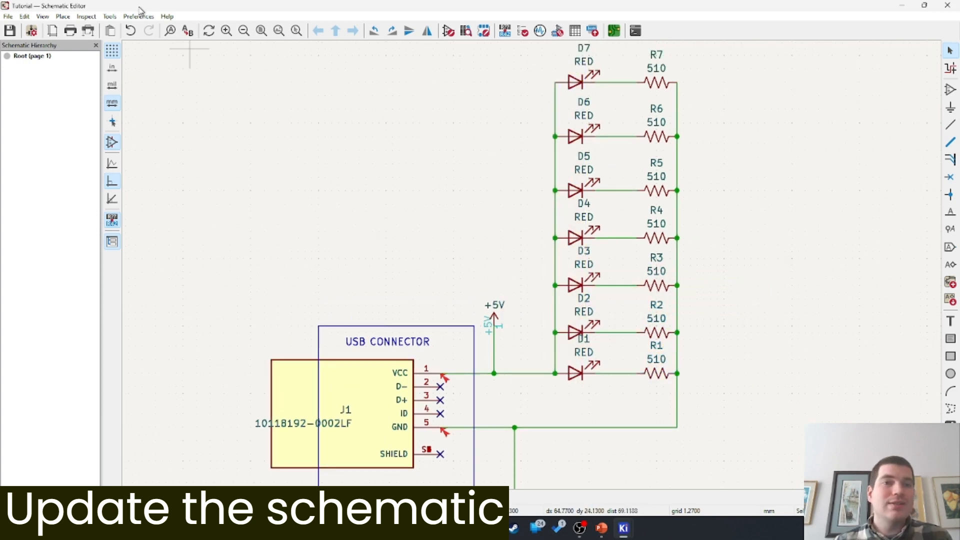
pyautogui.click(113, 17)
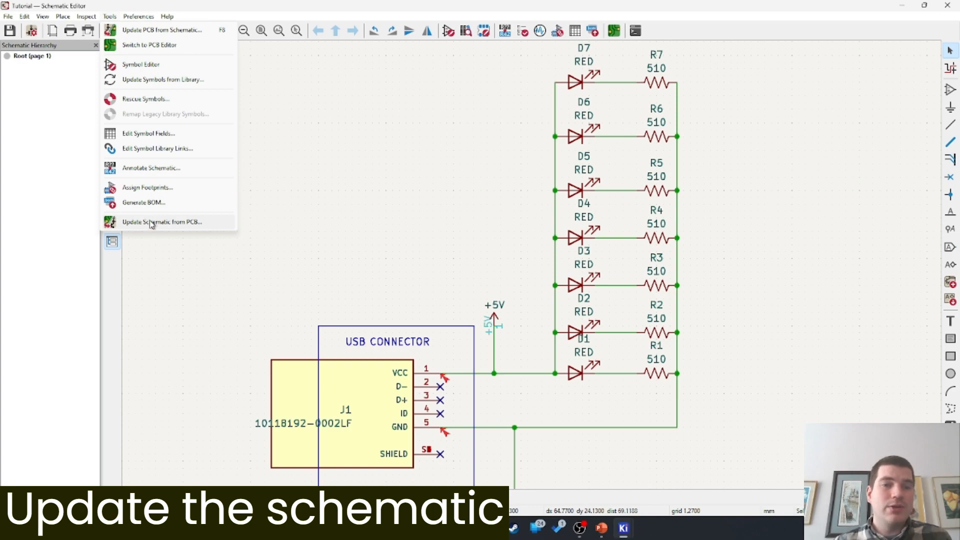
pyautogui.click(147, 188)
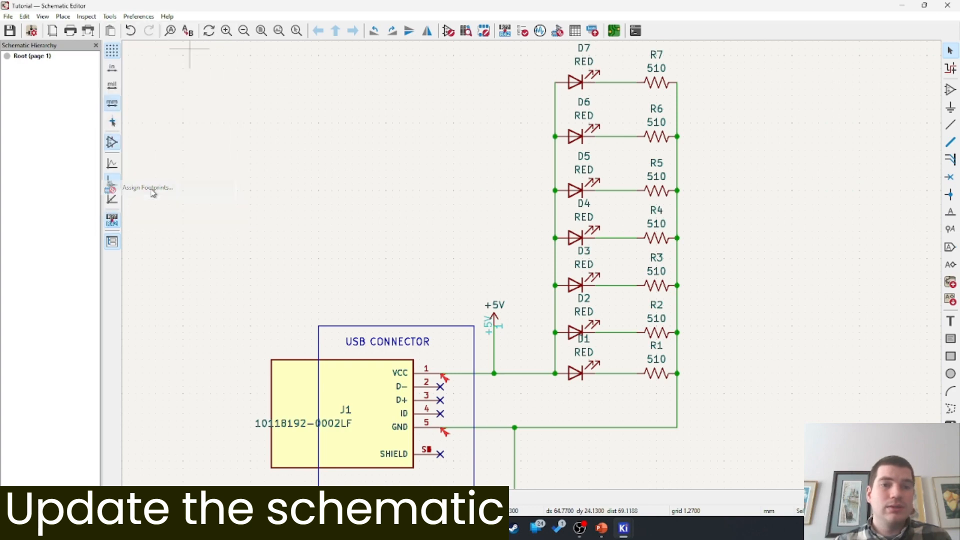
pyautogui.scroll(-20, 210, 350)
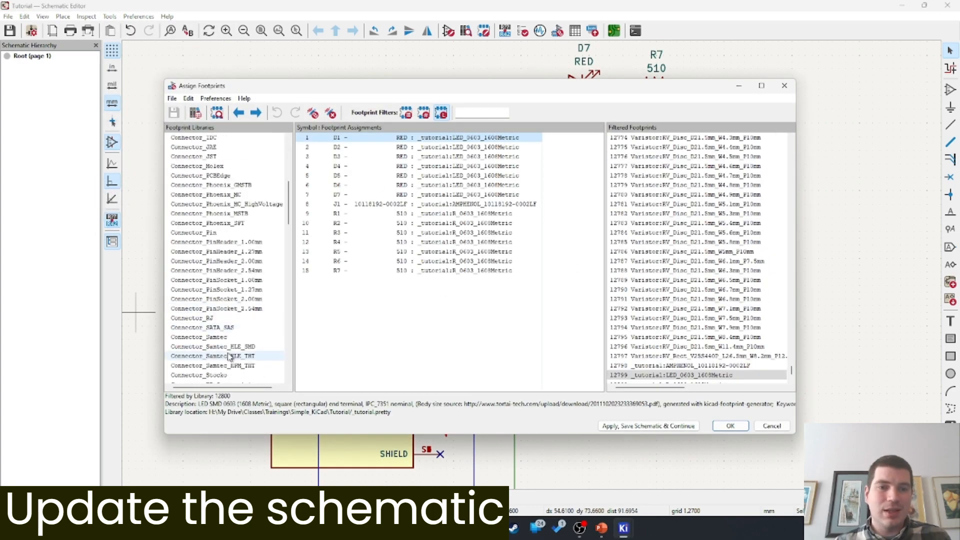
pyautogui.click(202, 376)
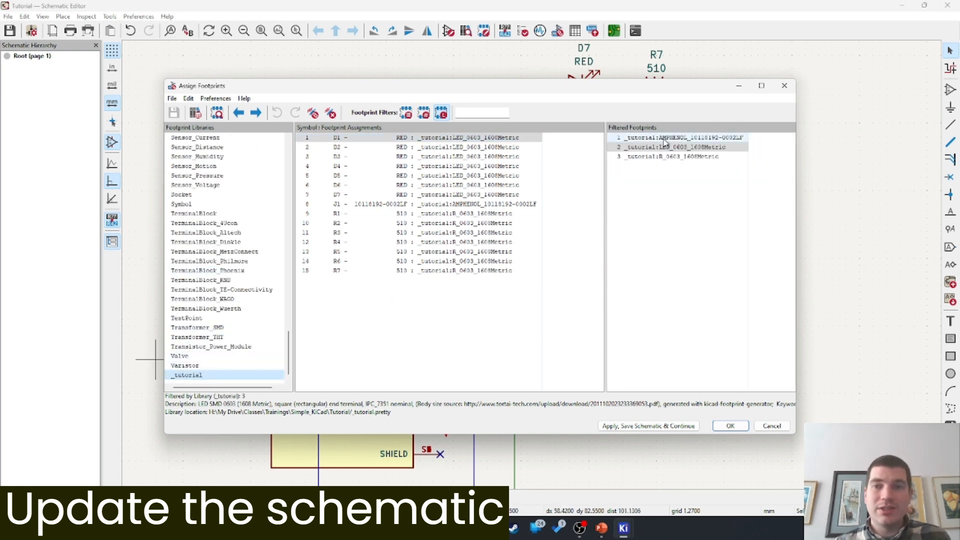
pyautogui.click(784, 87)
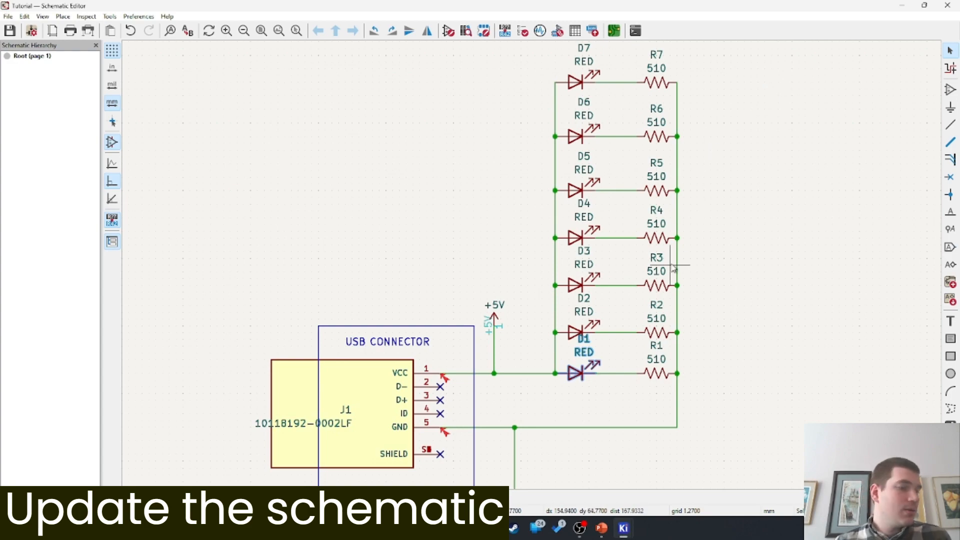
pyautogui.click(907, 5)
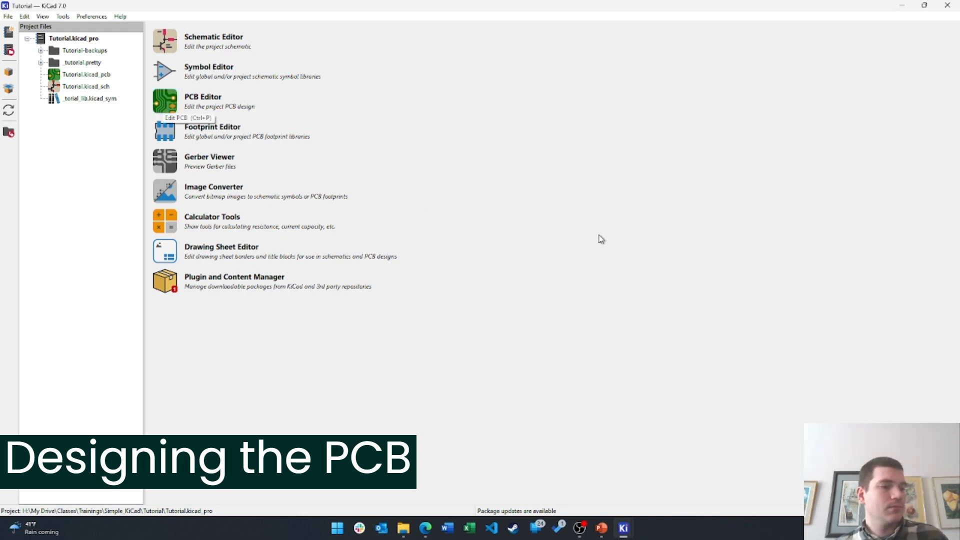
# Launch the PCB Editor from the project manager on the empty Tutorial board
pyautogui.click(157, 102)
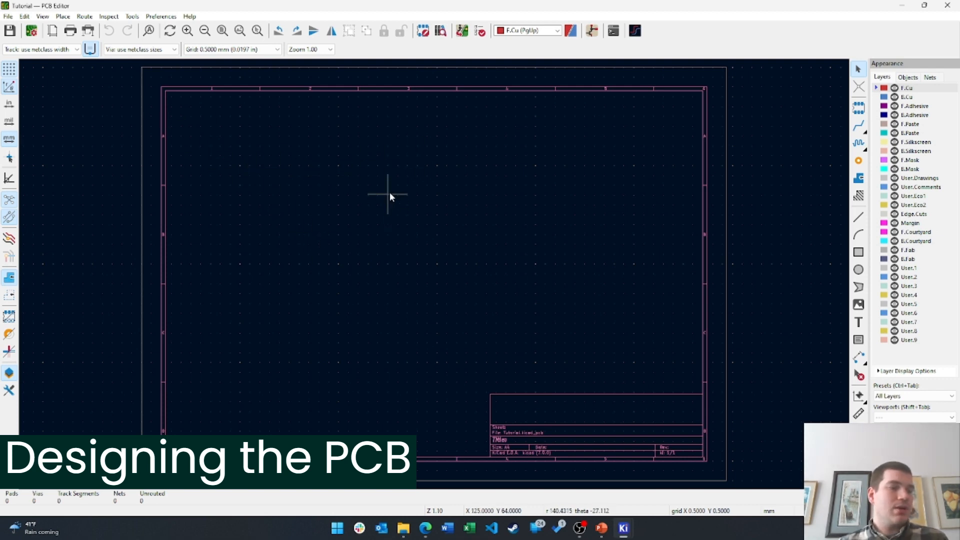
pyautogui.moveTo(793, 185); pyautogui.dragTo(811, 175, button='middle')
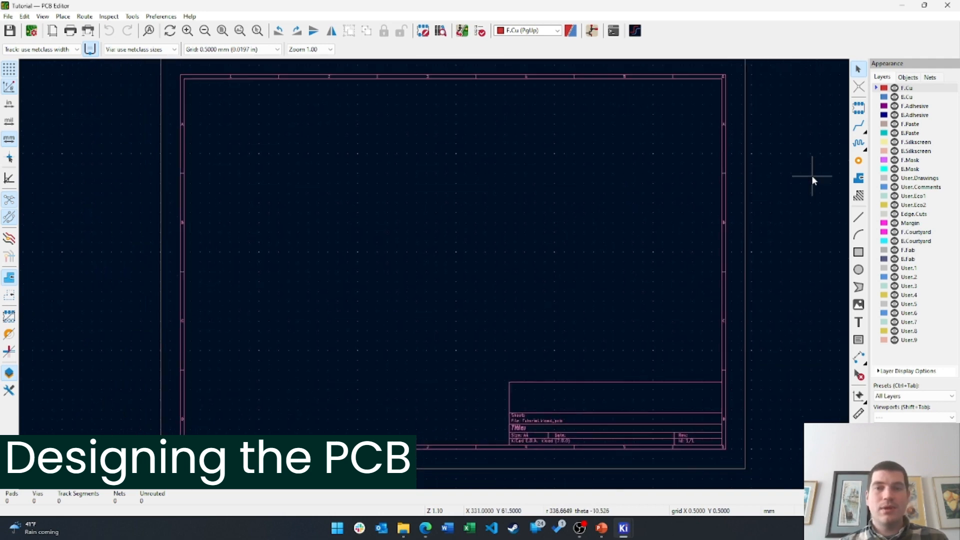
# Update the PCB from the schematic and place the new footprints near the sheet centre
pyautogui.click(463, 31)
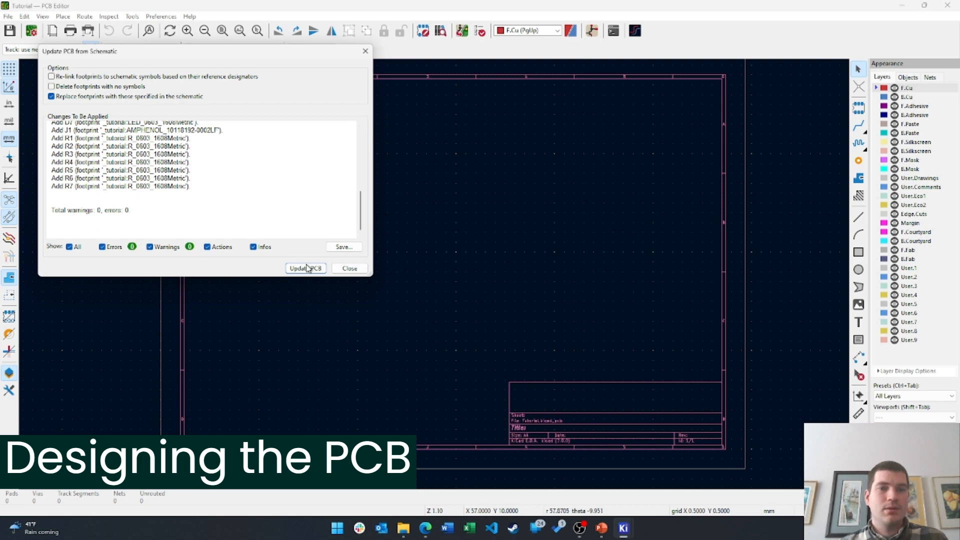
pyautogui.click(306, 268)
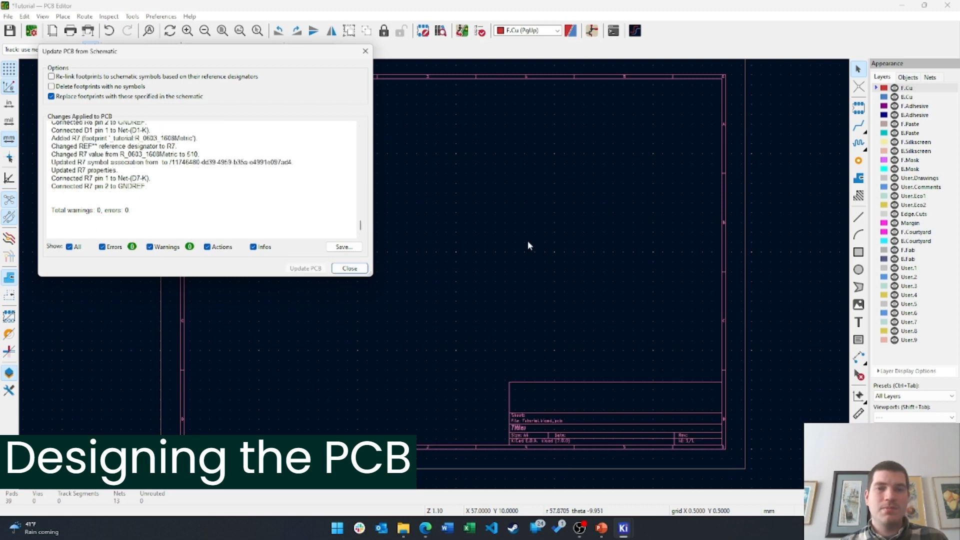
pyautogui.click(350, 269)
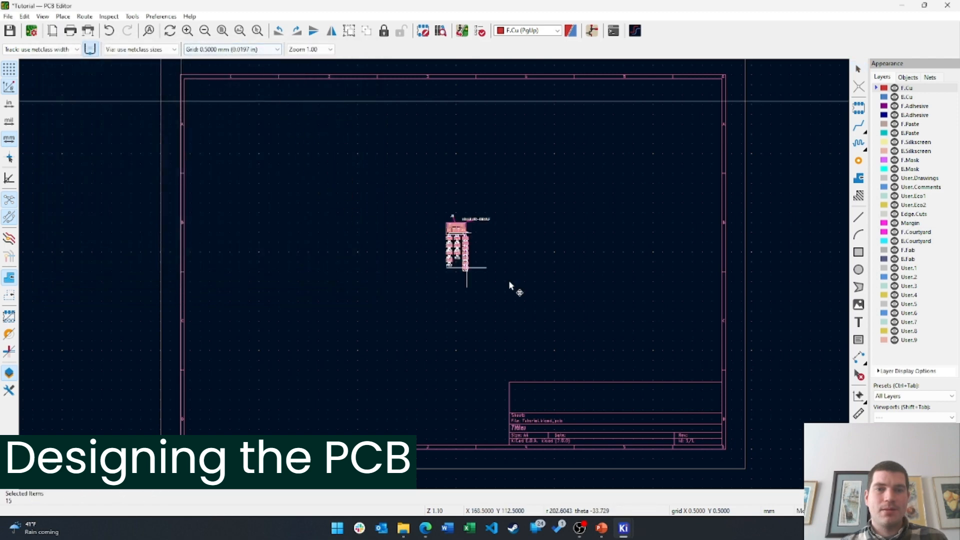
pyautogui.scroll(7, 428, 253)
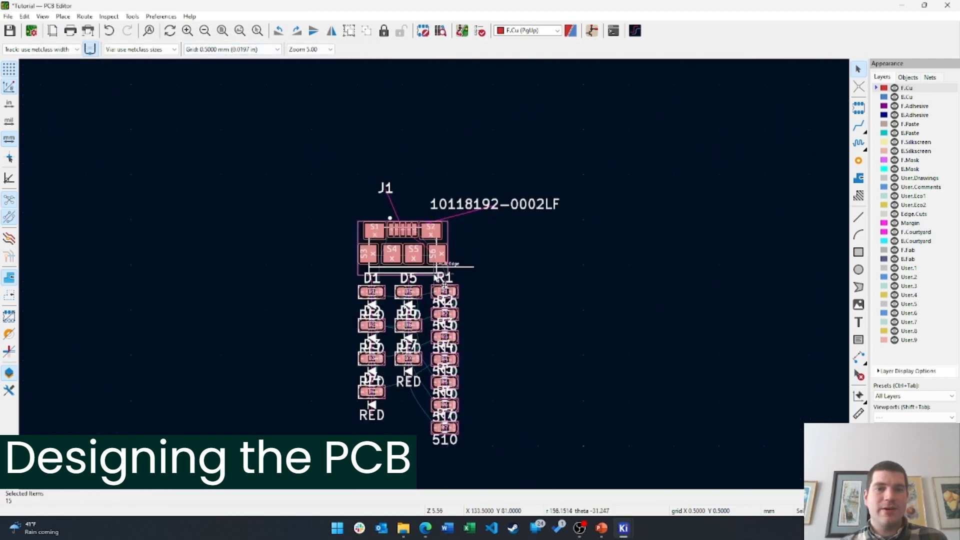
pyautogui.click(447, 279)
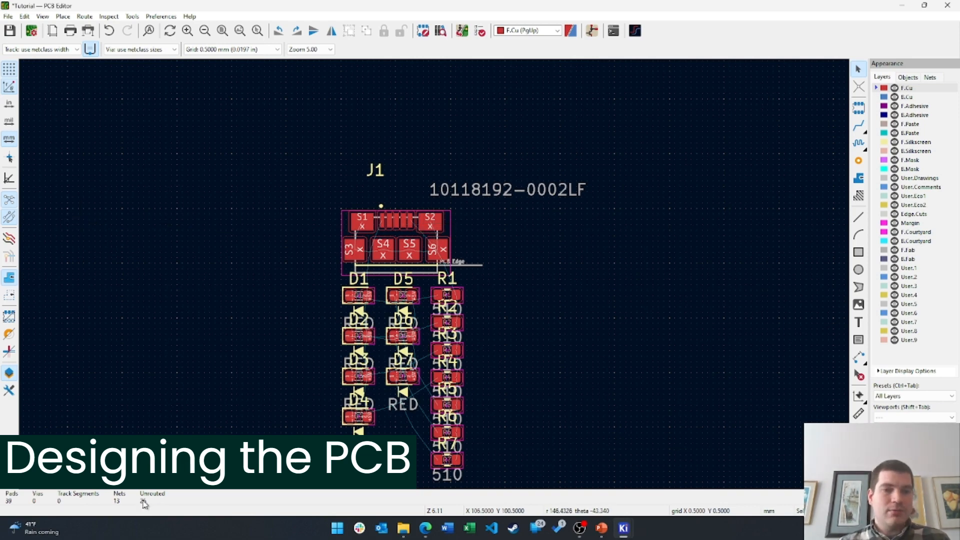
# Move connector J1 up and to the right and rotate it to -90°
pyautogui.scroll(5, 405, 372)
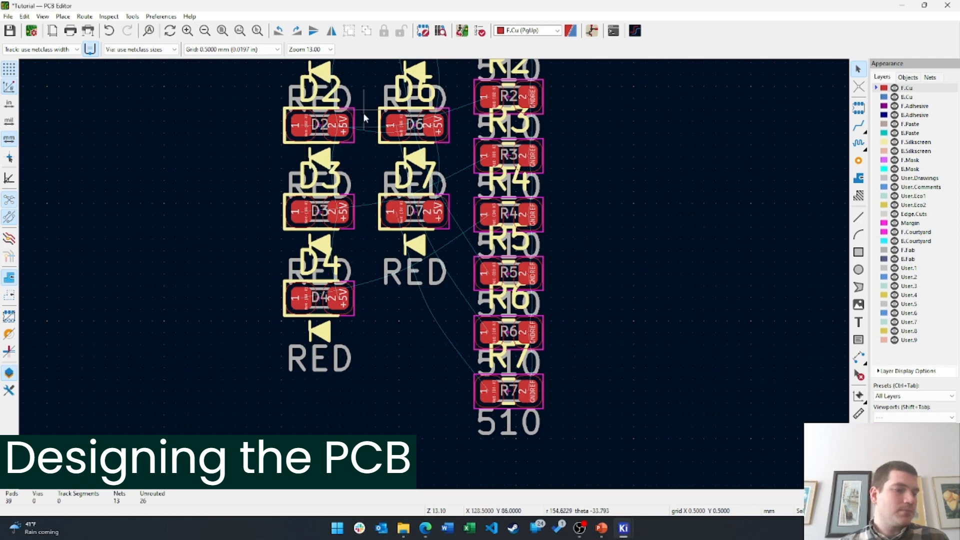
pyautogui.scroll(-1, 363, 113)
pyautogui.keyDown('shift'); pyautogui.scroll(3, 359, 185); pyautogui.keyUp('shift')
pyautogui.scroll(-2, 365, 213)
pyautogui.keyDown('shift'); pyautogui.scroll(1, 366, 212); pyautogui.keyUp('shift')
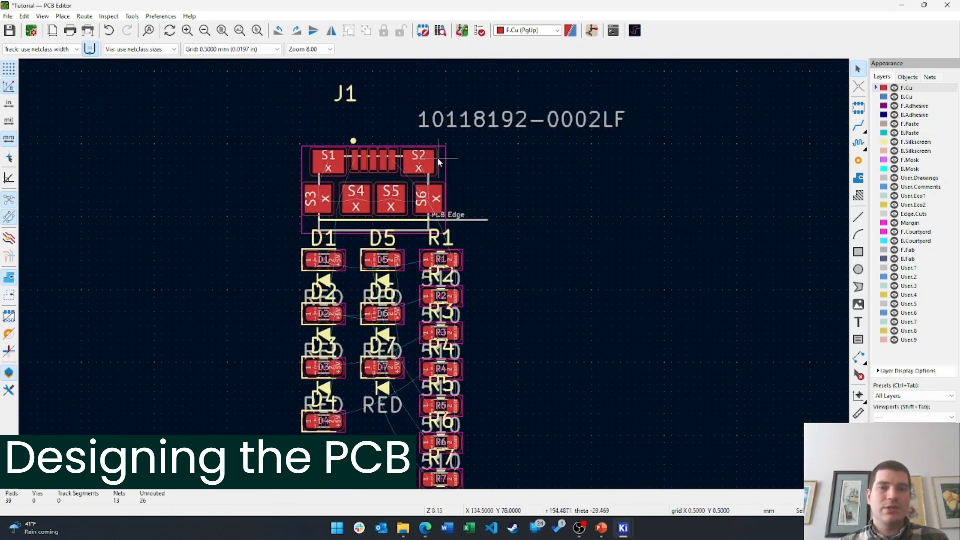
pyautogui.moveTo(438, 161); pyautogui.dragTo(442, 183)
pyautogui.press('r')
pyautogui.press('r')
pyautogui.press('r')
pyautogui.press('r')
pyautogui.press('r')
pyautogui.press('r')
pyautogui.press('r')
pyautogui.press('r')
# Flip connector J1 to the back copper and set it down
pyautogui.press('f')
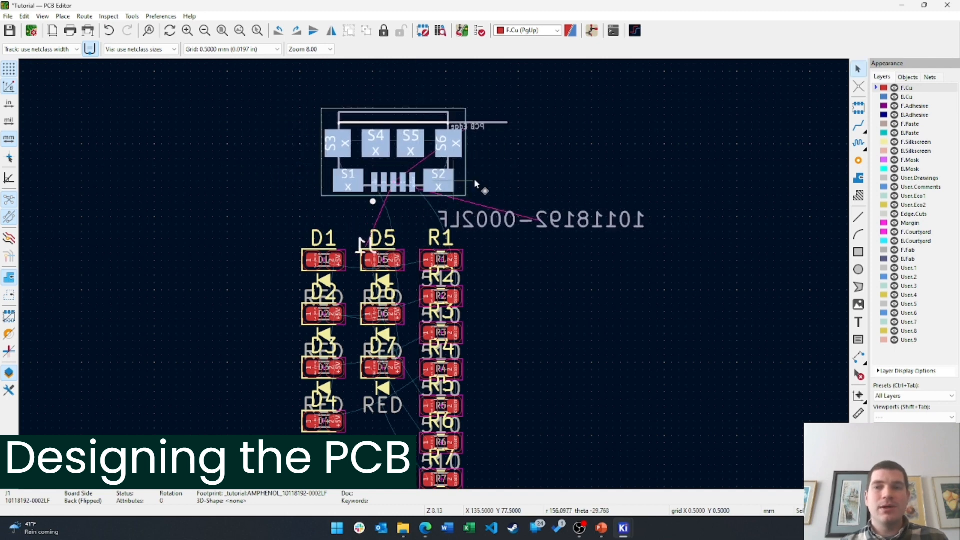
pyautogui.click(545, 279)
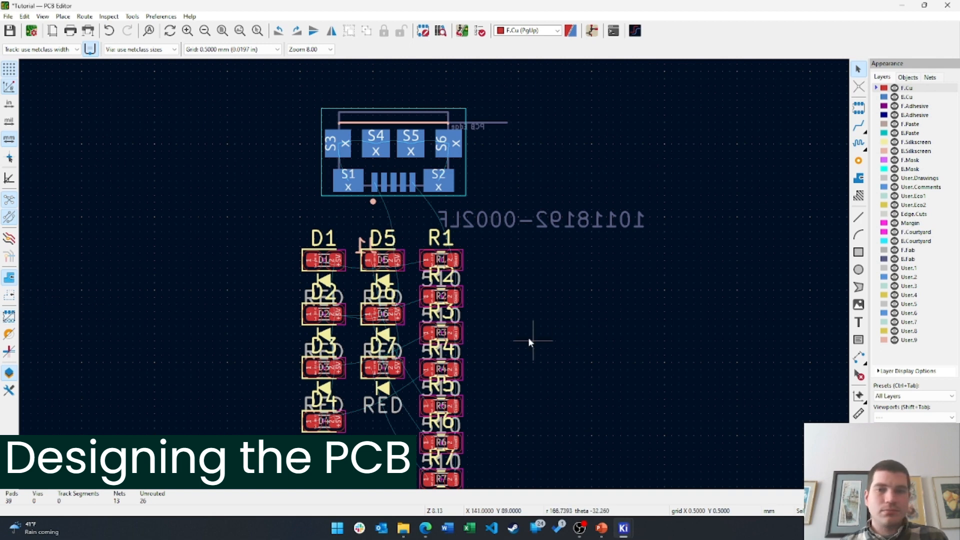
pyautogui.moveTo(532, 344); pyautogui.dragTo(534, 234, button='middle')
# Rotate resistors R1–R7 into a horizontal row, flip them to B.Cu, and place them right of the LEDs
pyautogui.moveTo(521, 395); pyautogui.dragTo(417, 105)
pyautogui.moveTo(462, 157); pyautogui.dragTo(510, 159)
pyautogui.press('r')
pyautogui.press('f')
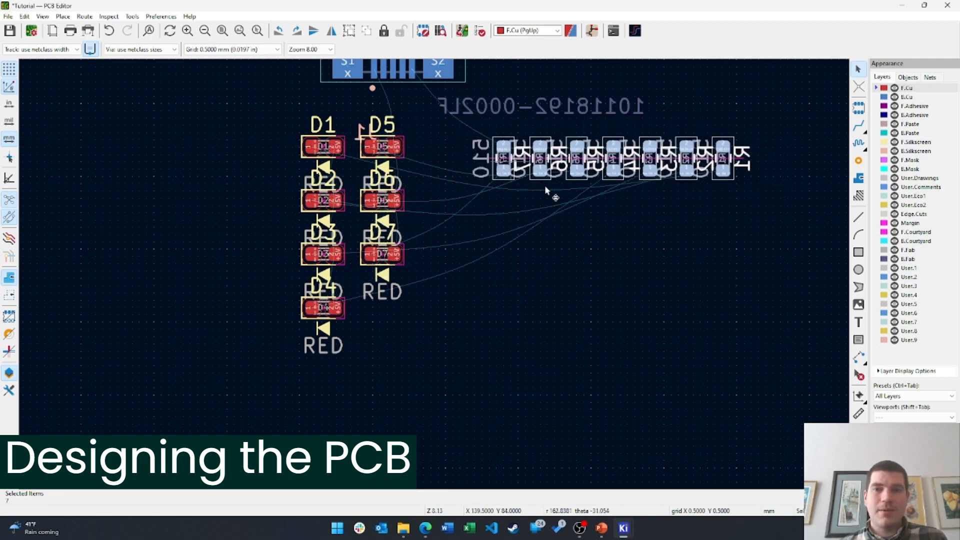
pyautogui.click(604, 270)
pyautogui.scroll(1, 530, 245)
pyautogui.hscroll(-2, 530, 245)
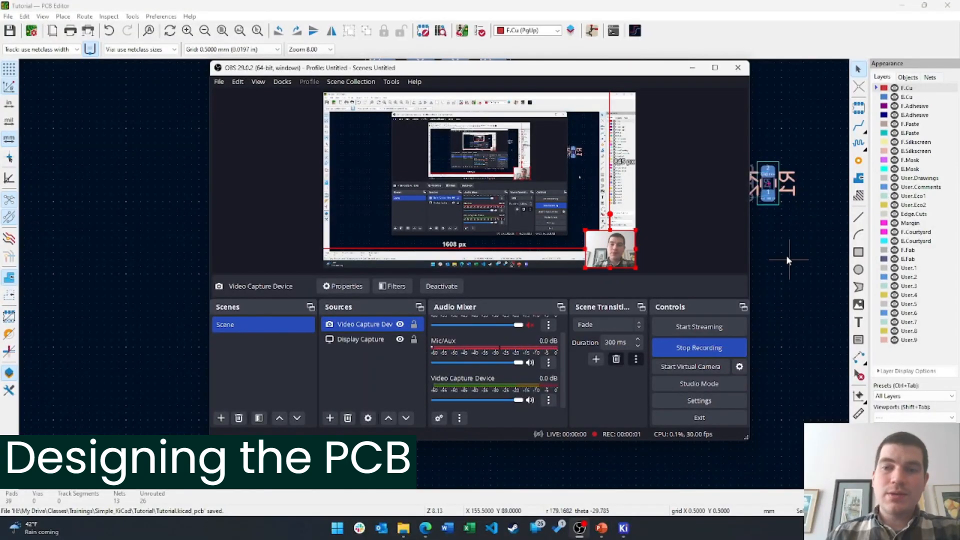
pyautogui.click(787, 255)
# Move the back-side resistor row further to the right
pyautogui.scroll(3, 581, 230)
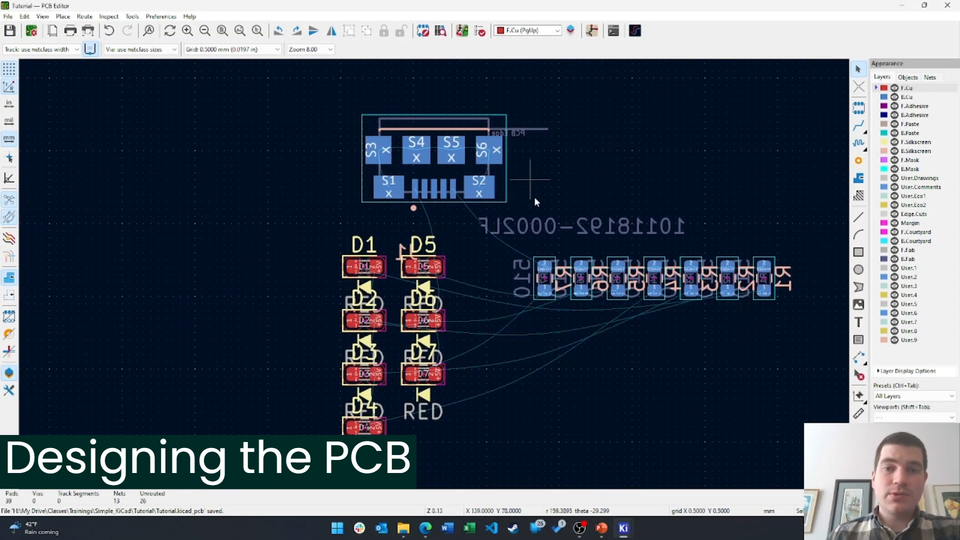
pyautogui.scroll(2, 529, 299)
pyautogui.scroll(2, 430, 275)
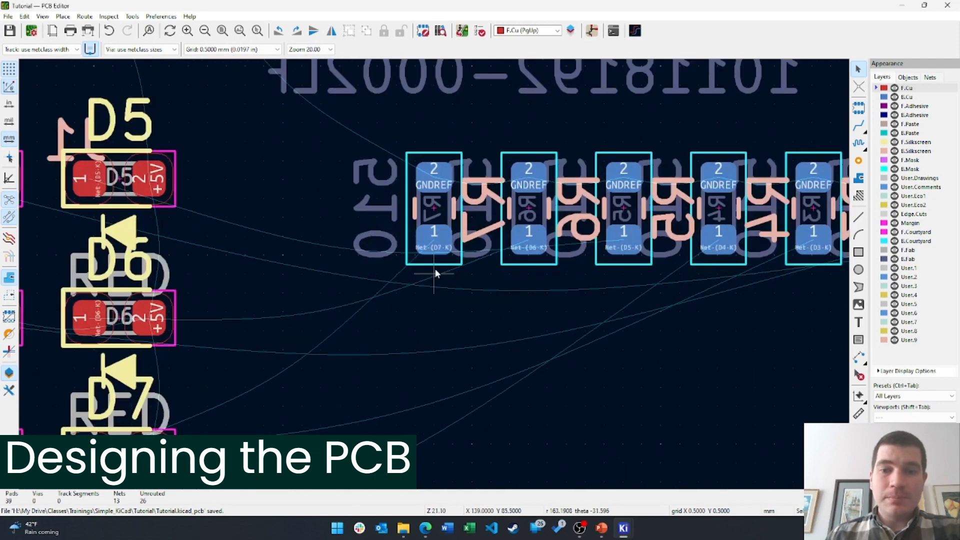
pyautogui.scroll(-1, 510, 247)
pyautogui.scroll(2, 505, 251)
pyautogui.scroll(-1, 422, 277)
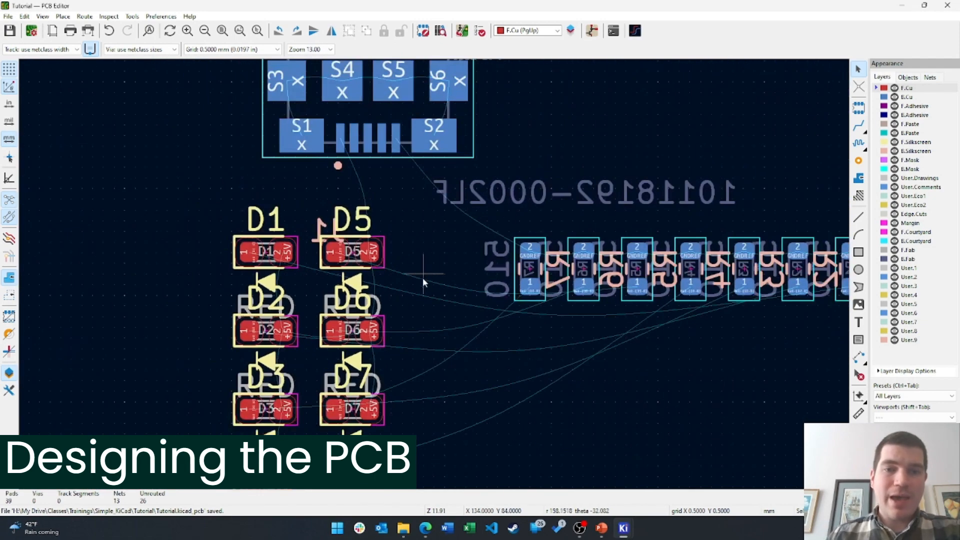
pyautogui.scroll(-1, 413, 308)
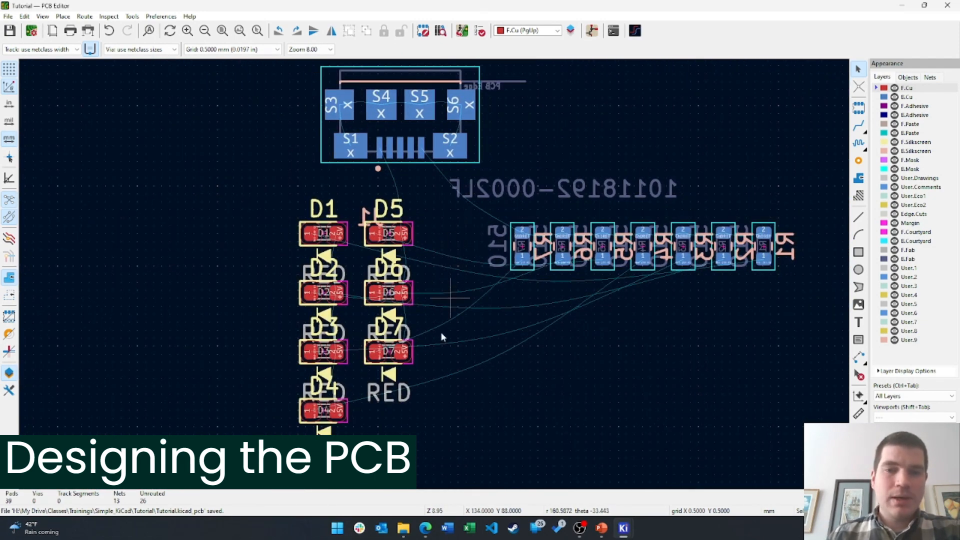
pyautogui.moveTo(464, 455); pyautogui.dragTo(265, 196)
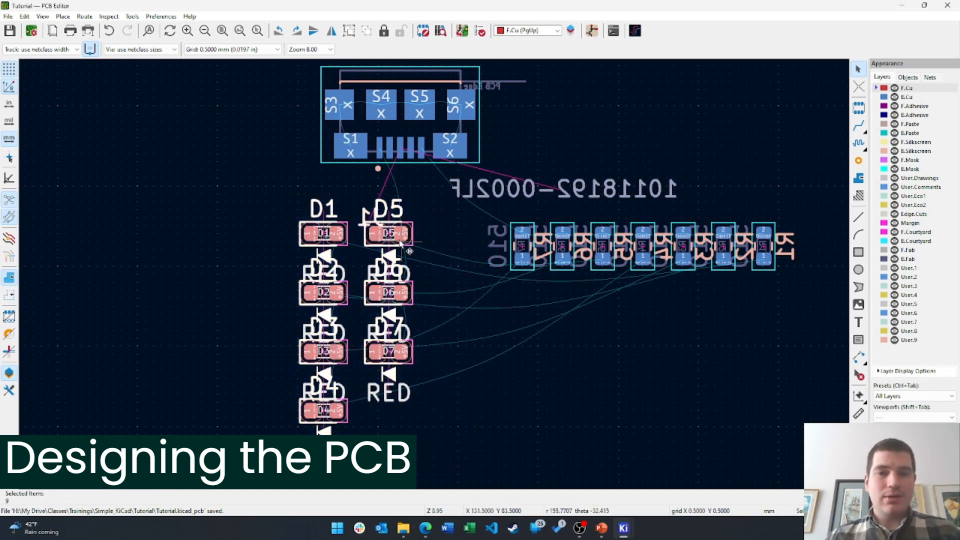
pyautogui.moveTo(477, 345); pyautogui.dragTo(806, 188)
pyautogui.scroll(-1, 435, 274)
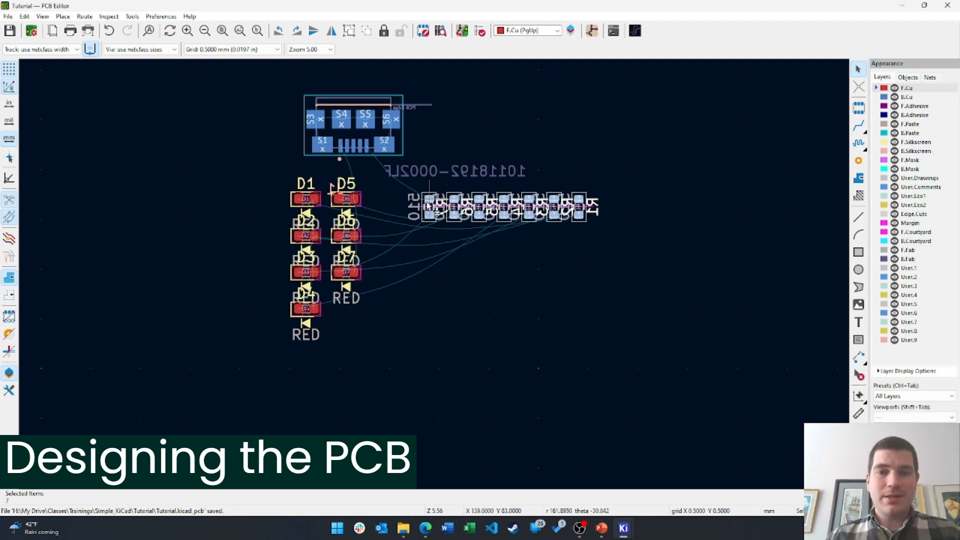
pyautogui.press('m')
pyautogui.click(548, 229)
pyautogui.click(391, 336)
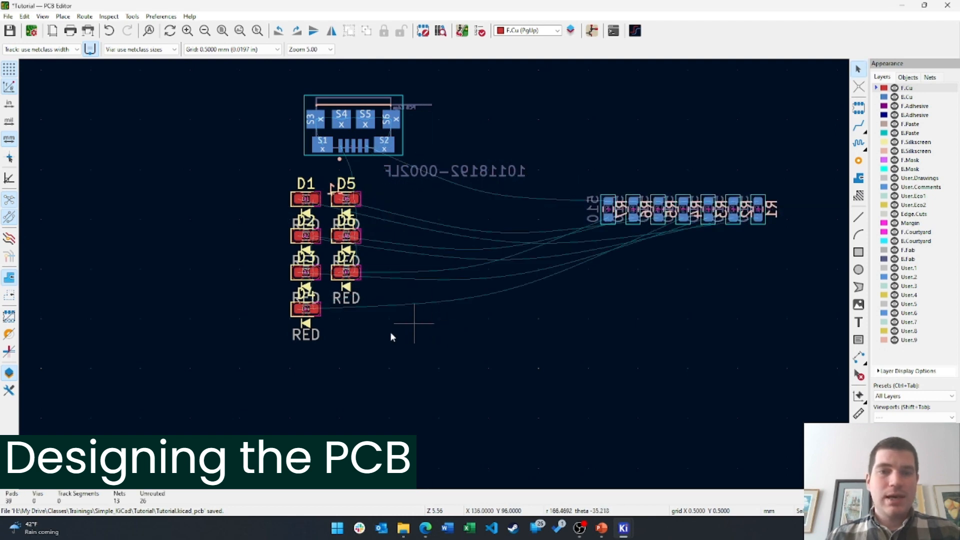
# Rotate the LED group 90° upright and place it below the connector
pyautogui.moveTo(398, 374); pyautogui.dragTo(257, 154)
pyautogui.press('m')
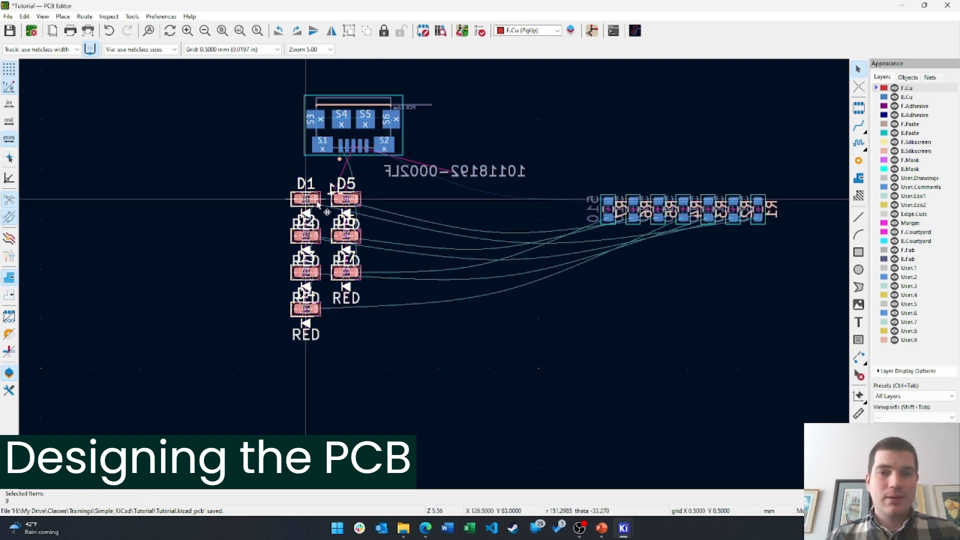
pyautogui.press('r')
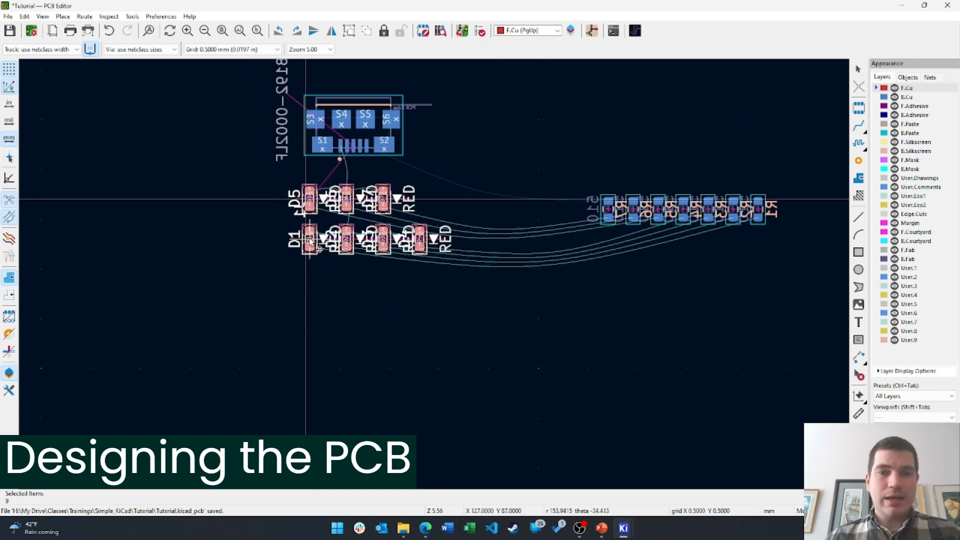
pyautogui.click(311, 243)
pyautogui.click(420, 299)
# Drag D5 and D1 down-left and set D6 beside D5
pyautogui.scroll(3, 419, 299)
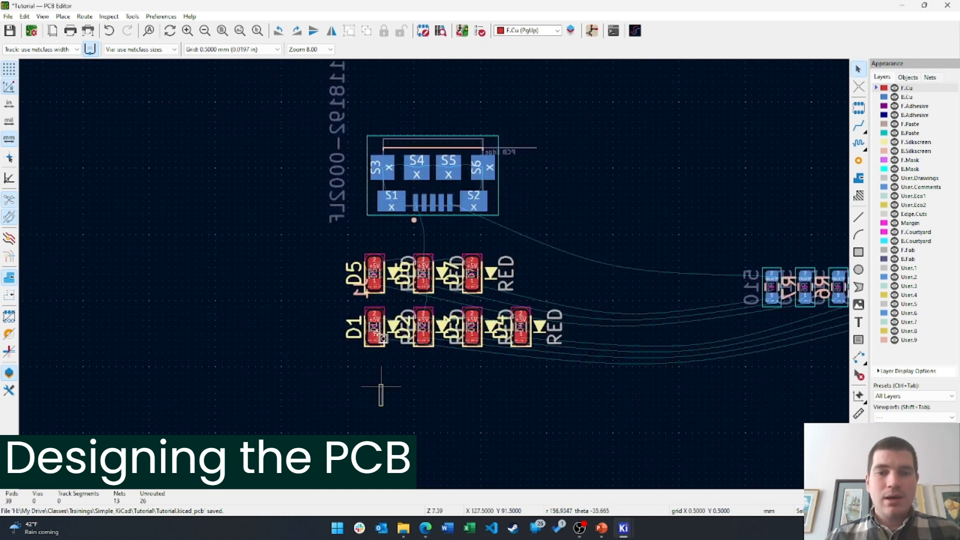
pyautogui.click(359, 252)
pyautogui.moveTo(359, 252); pyautogui.dragTo(339, 309)
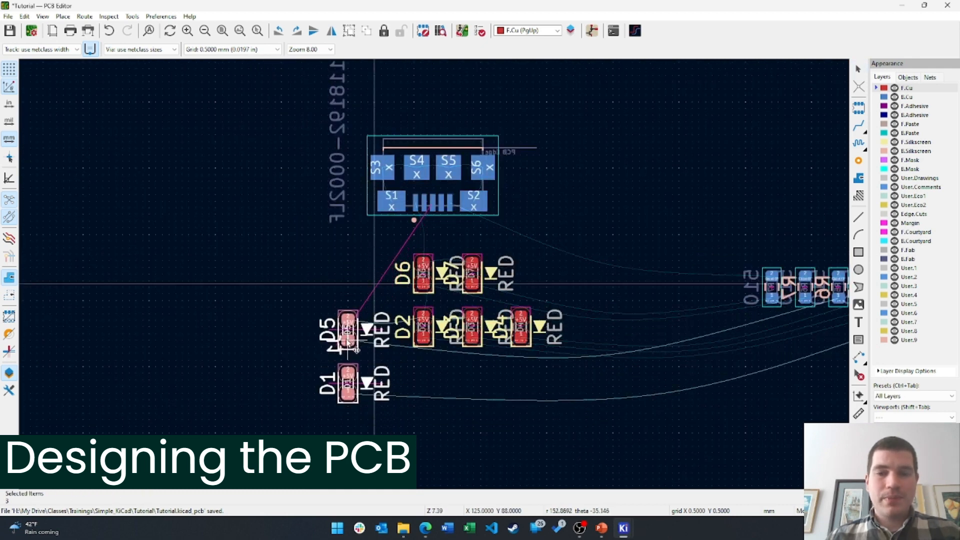
pyautogui.scroll(1, 420, 273)
pyautogui.moveTo(431, 279); pyautogui.dragTo(365, 284)
pyautogui.click(438, 340)
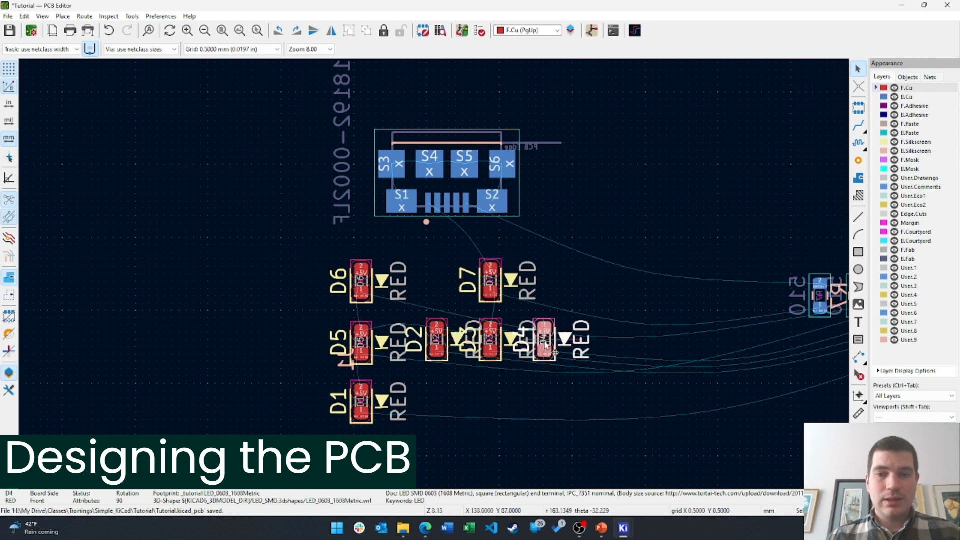
# Drop D3 below D2 and D4, and move D7 into the middle row
pyautogui.press('Escape')
pyautogui.moveTo(494, 350); pyautogui.dragTo(470, 399)
pyautogui.click(490, 278)
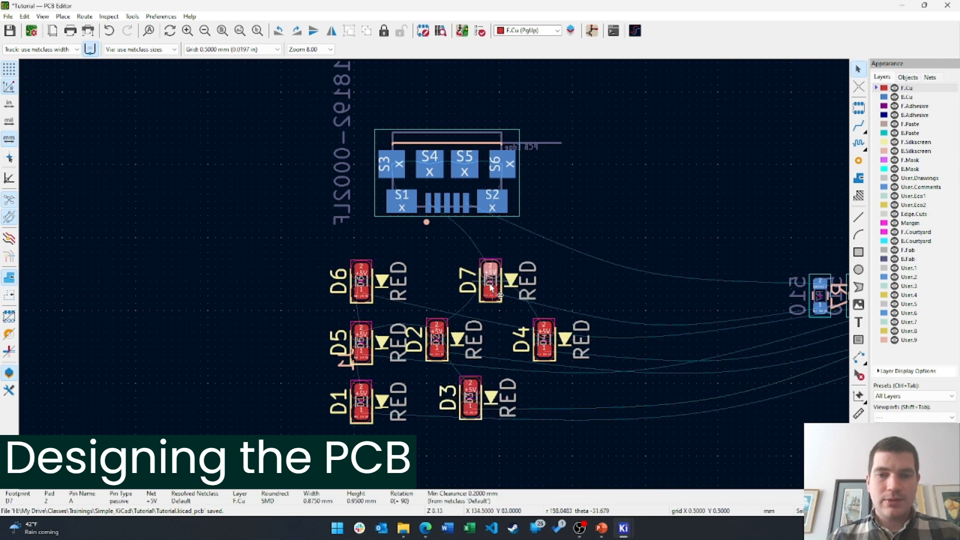
pyautogui.click(489, 283)
pyautogui.moveTo(489, 283); pyautogui.dragTo(473, 357)
pyautogui.click(491, 287)
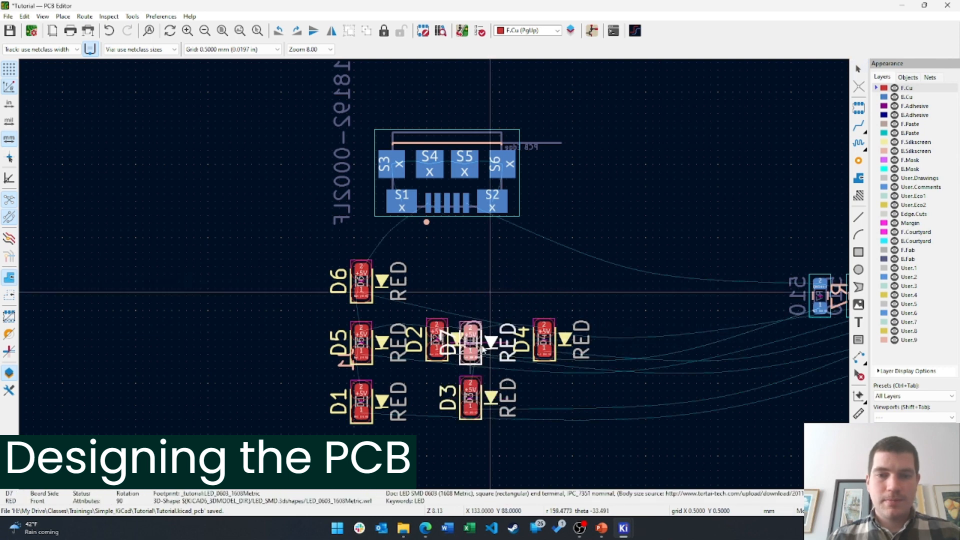
pyautogui.click(545, 352)
# Move D4 up to the top row, nudge D2 into the middle row, and select D6
pyautogui.moveTo(545, 353); pyautogui.dragTo(473, 300)
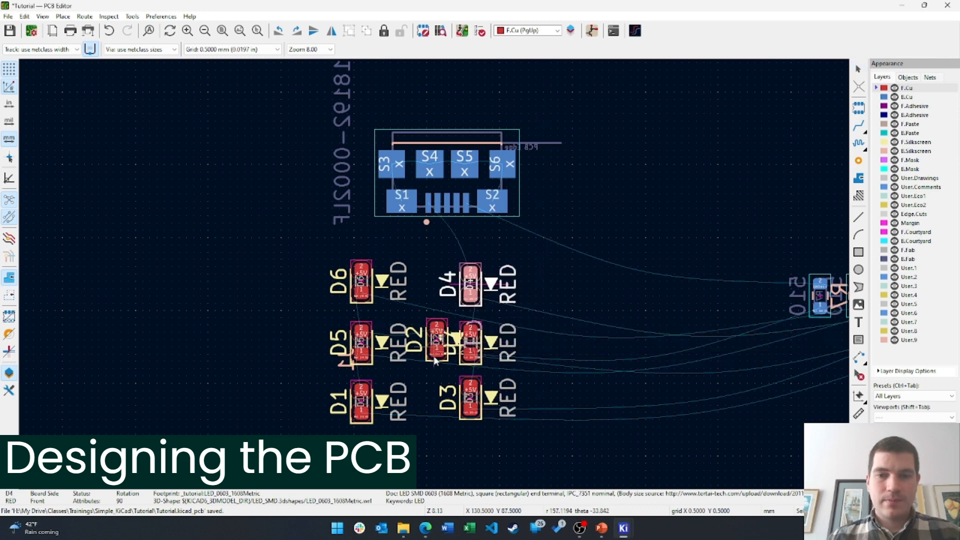
pyautogui.moveTo(437, 358); pyautogui.dragTo(419, 355)
pyautogui.click(419, 355)
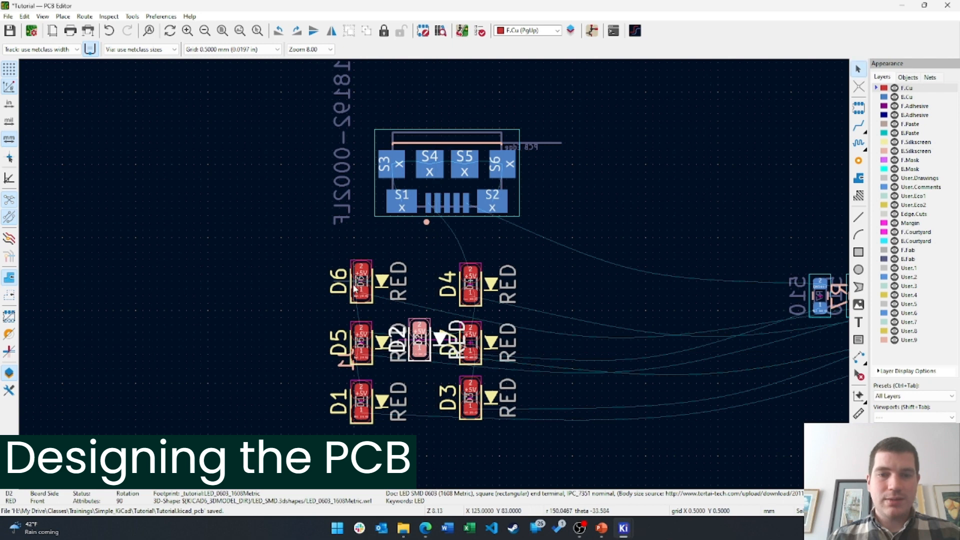
pyautogui.click(418, 352)
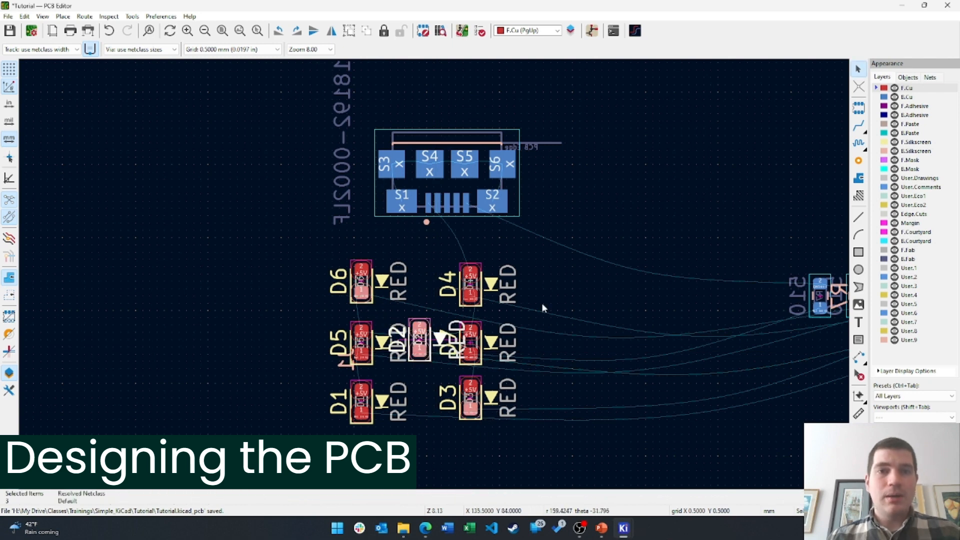
pyautogui.press('Escape')
pyautogui.click(369, 299)
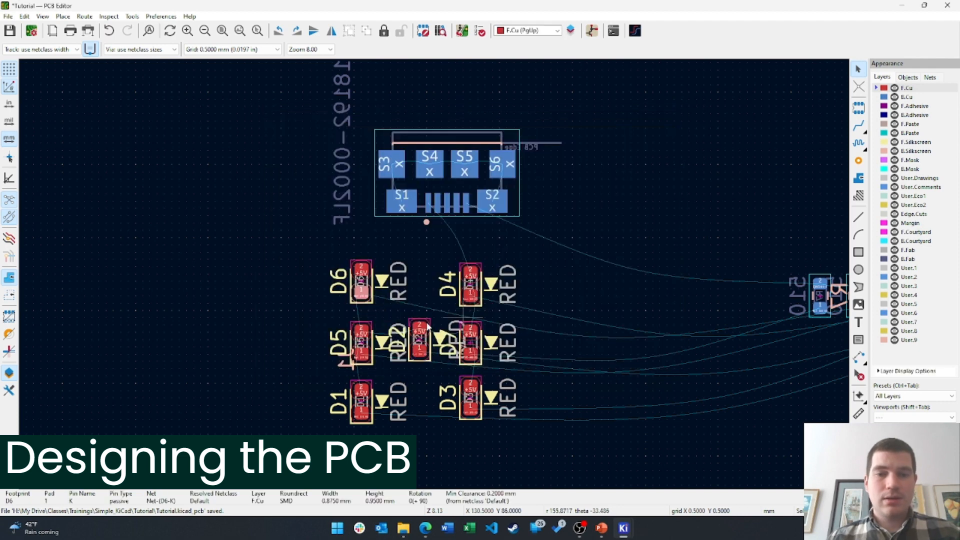
pyautogui.click(372, 303)
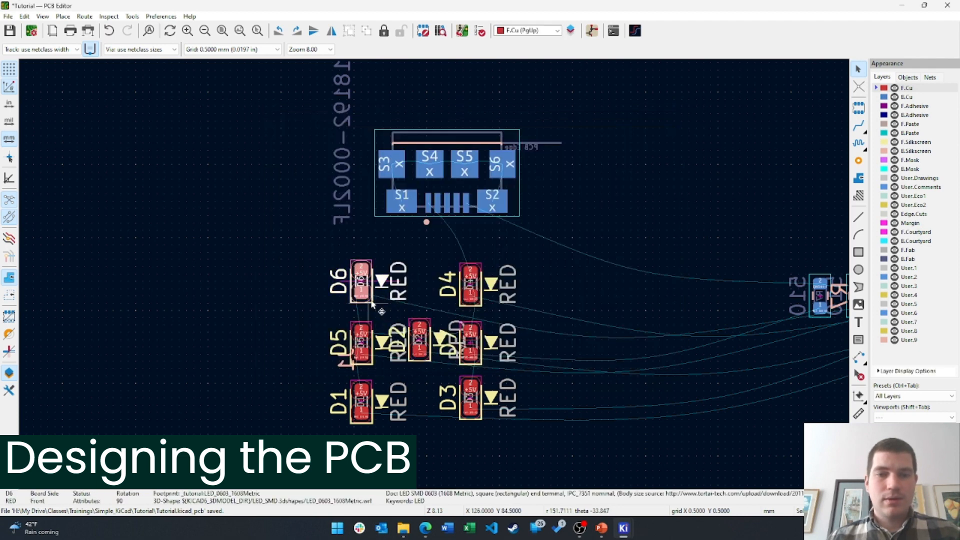
# Set D6's orientation to 120° in its Footprint Properties
pyautogui.doubleClick(372, 303)
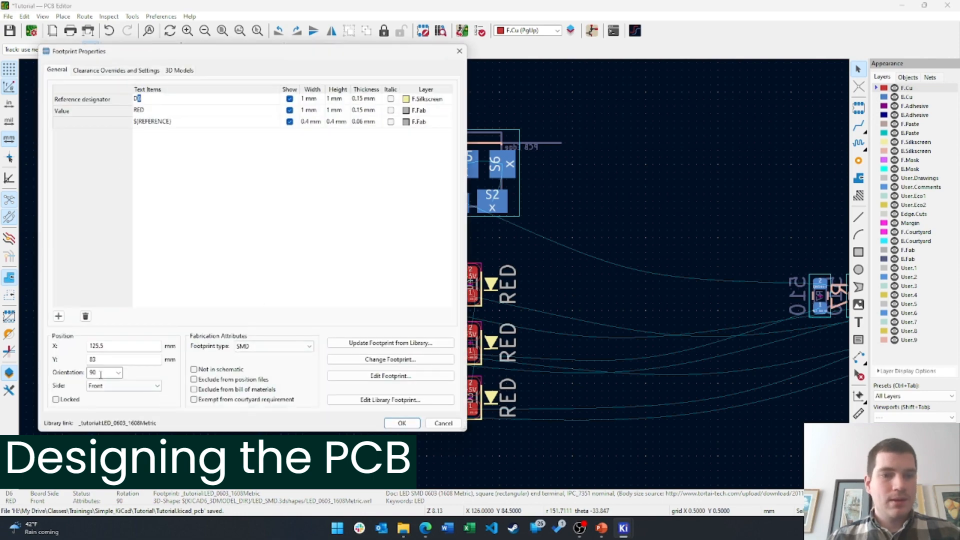
pyautogui.click(106, 372)
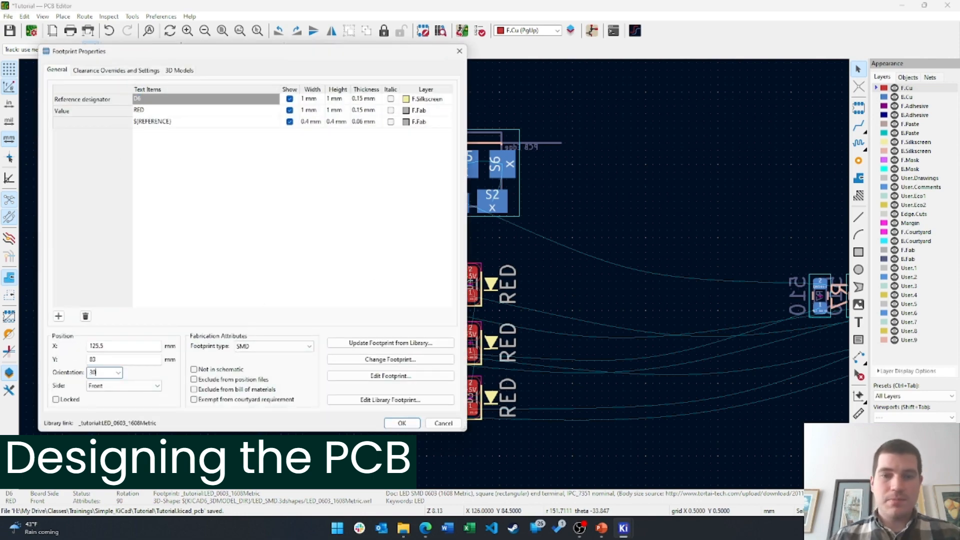
pyautogui.write('120')
pyautogui.press('Return')
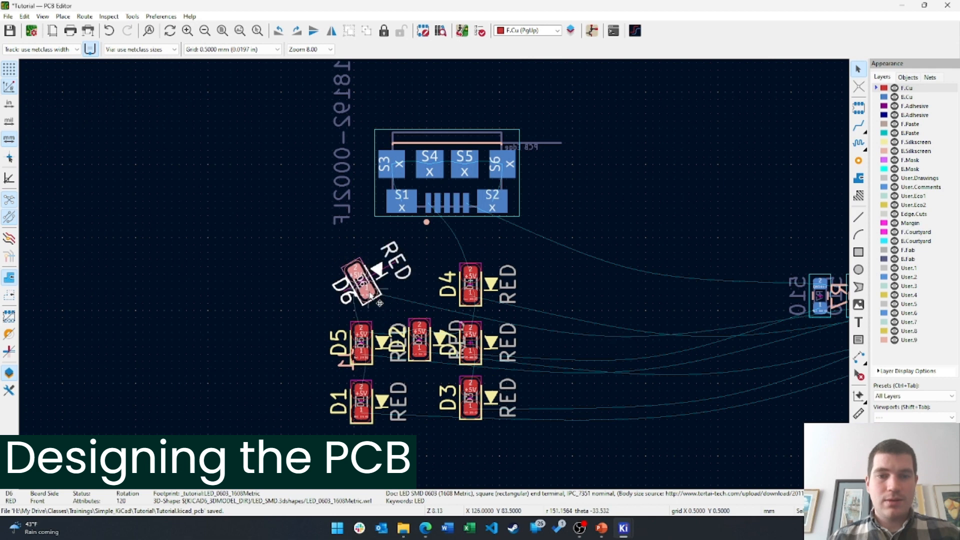
# Rotate D2 to -30°, then change its orientation to 120°
pyautogui.click(428, 361)
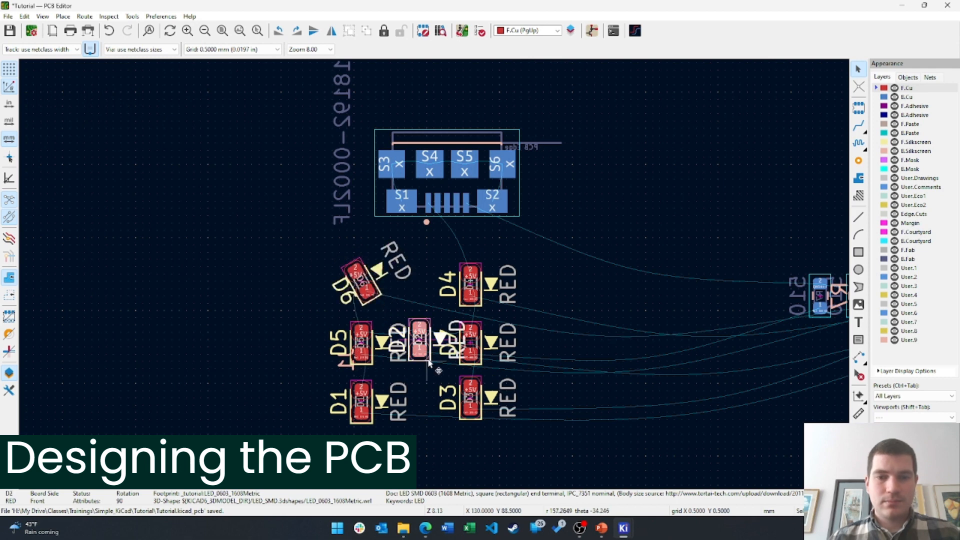
pyautogui.press('e')
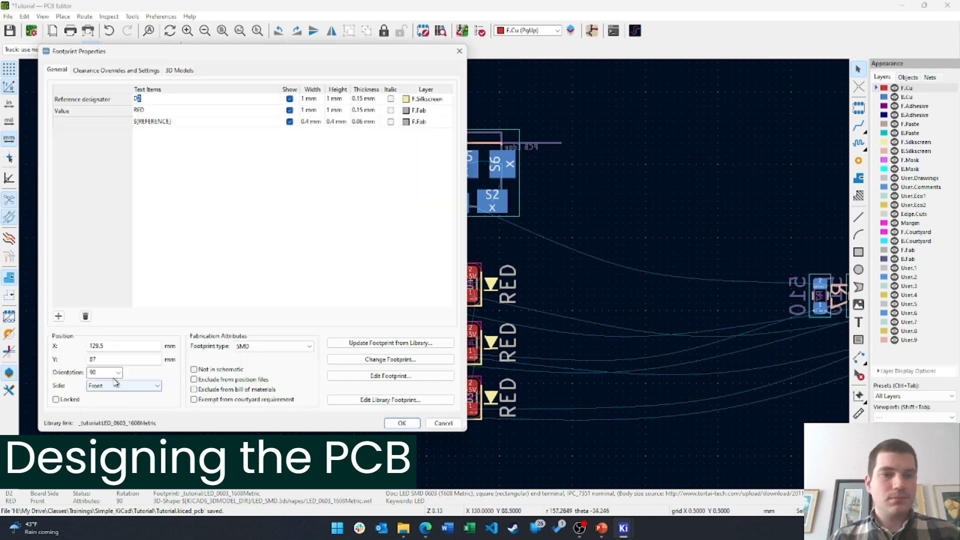
pyautogui.doubleClick(93, 372)
pyautogui.write('-30')
pyautogui.press('Return')
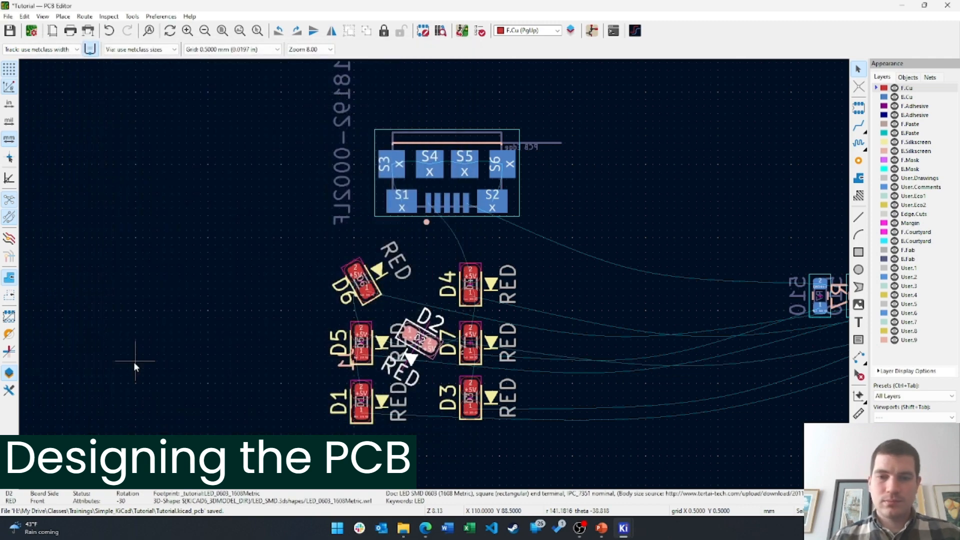
pyautogui.scroll(3, 400, 200)
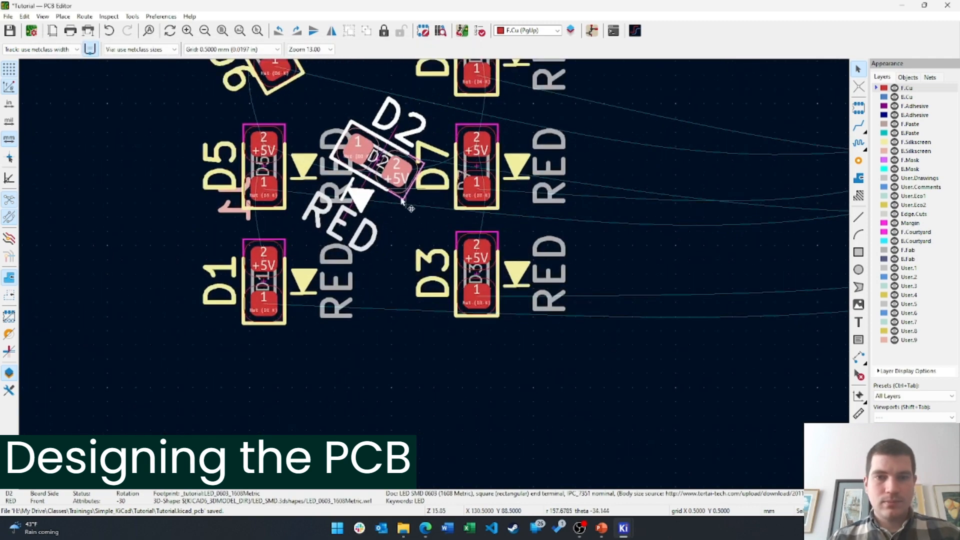
pyautogui.press('e')
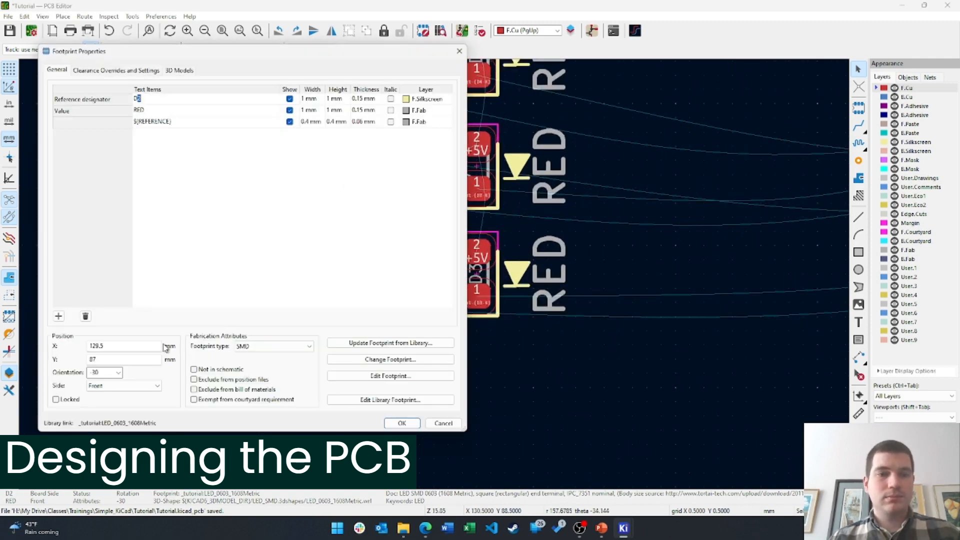
pyautogui.click(107, 373)
pyautogui.write('120')
pyautogui.press('Return')
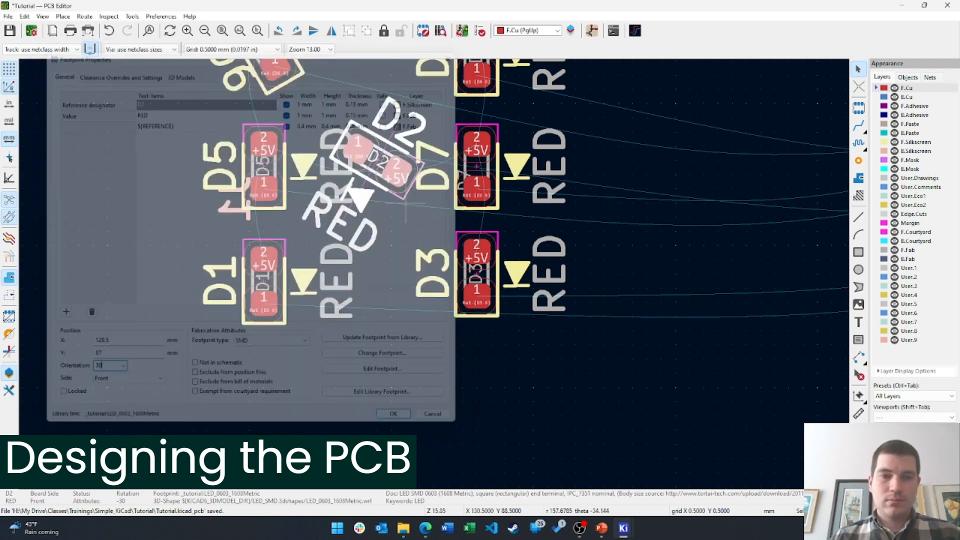
# Set D3's orientation to 120° in its Footprint Properties
pyautogui.click(495, 318)
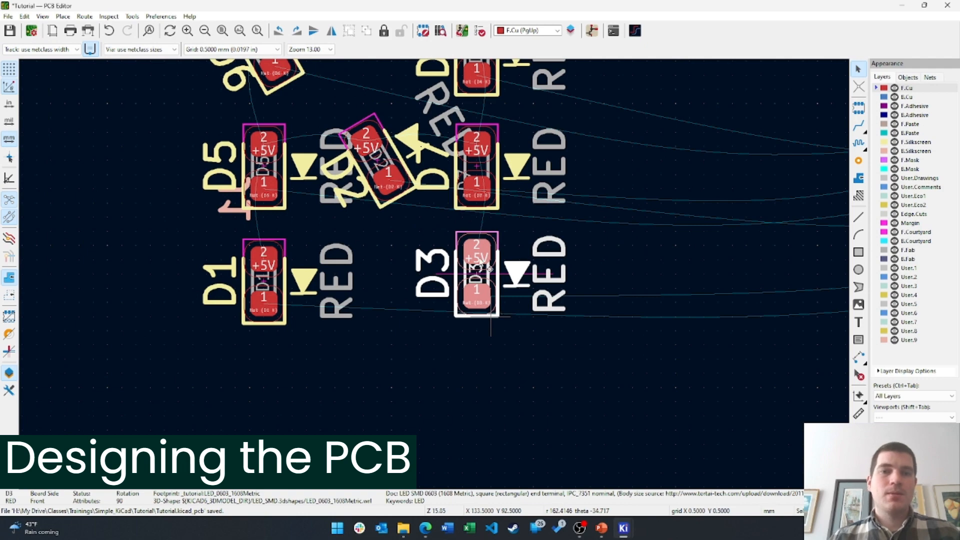
pyautogui.doubleClick(492, 316)
pyautogui.click(105, 372)
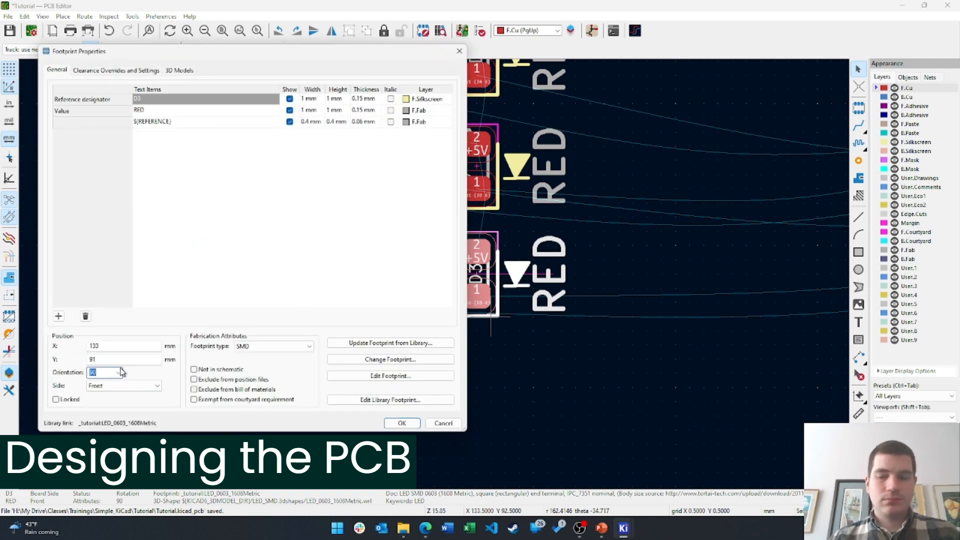
pyautogui.press('Return')
# Rotate D3 another 90° and nudge D6, D2 and D3 closer in to the LED ring
pyautogui.press('r')
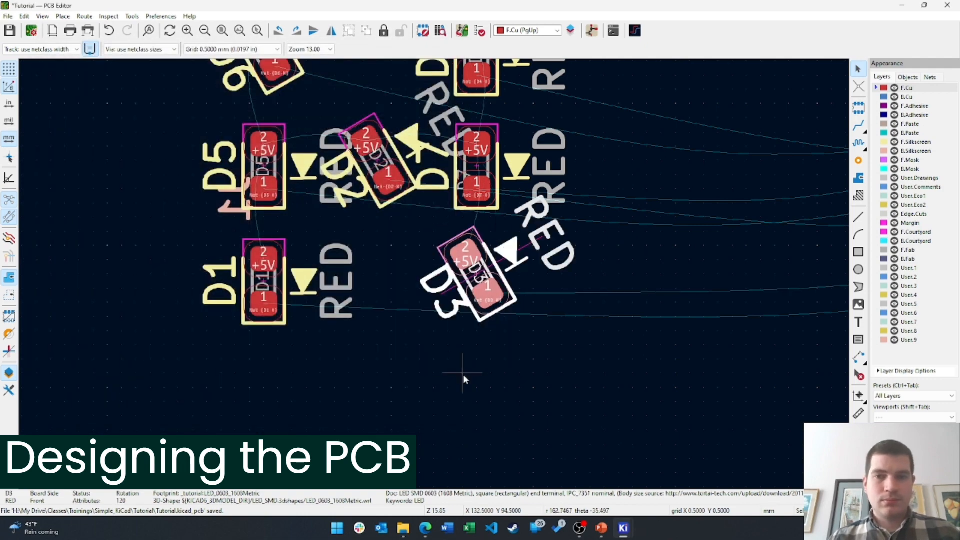
pyautogui.click(387, 264)
pyautogui.moveTo(392, 276); pyautogui.dragTo(403, 331, button='middle')
pyautogui.click(302, 201)
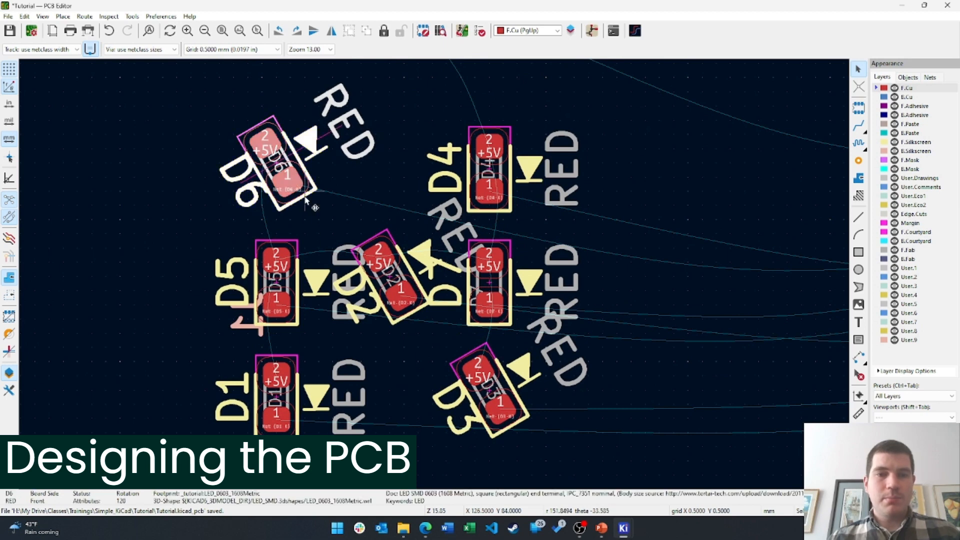
pyautogui.press('m')
pyautogui.click(321, 219)
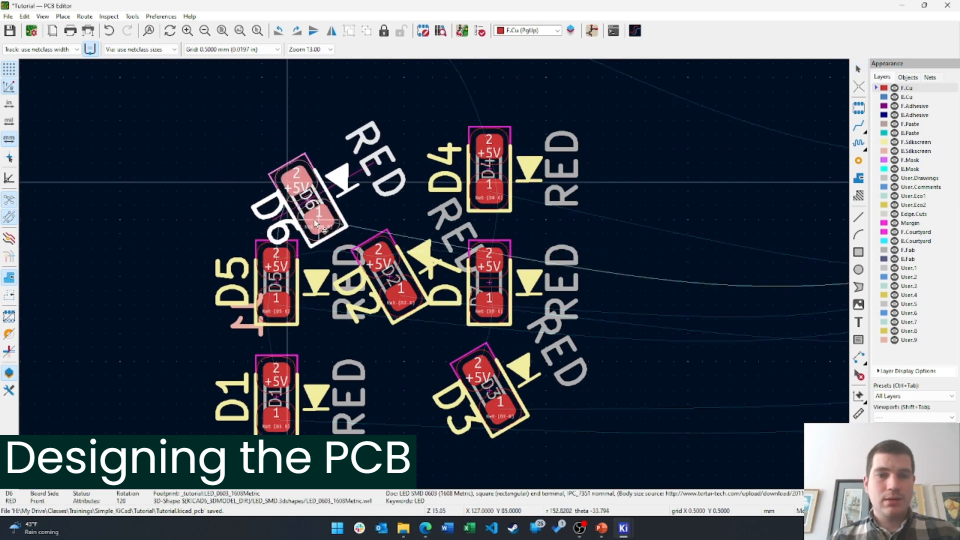
pyautogui.click(392, 322)
pyautogui.press('m')
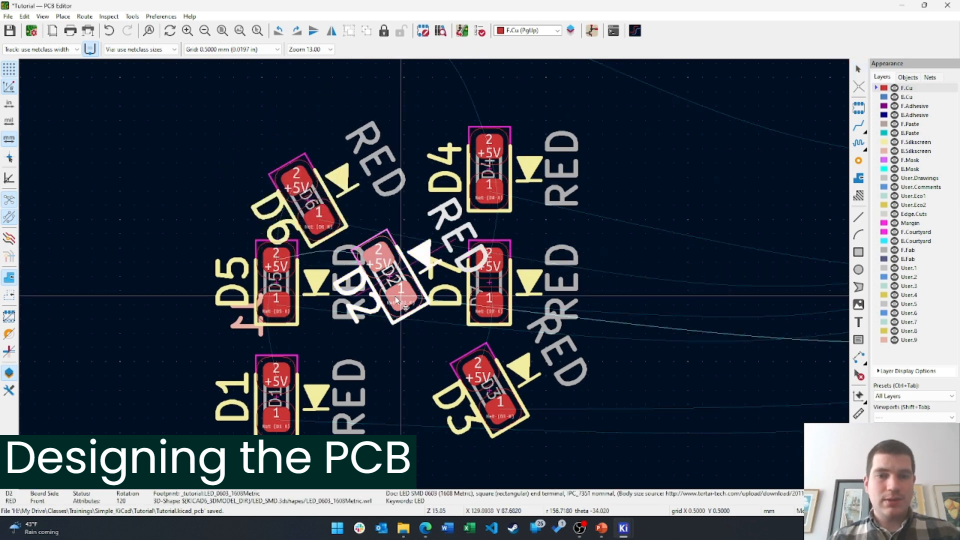
pyautogui.click(375, 319)
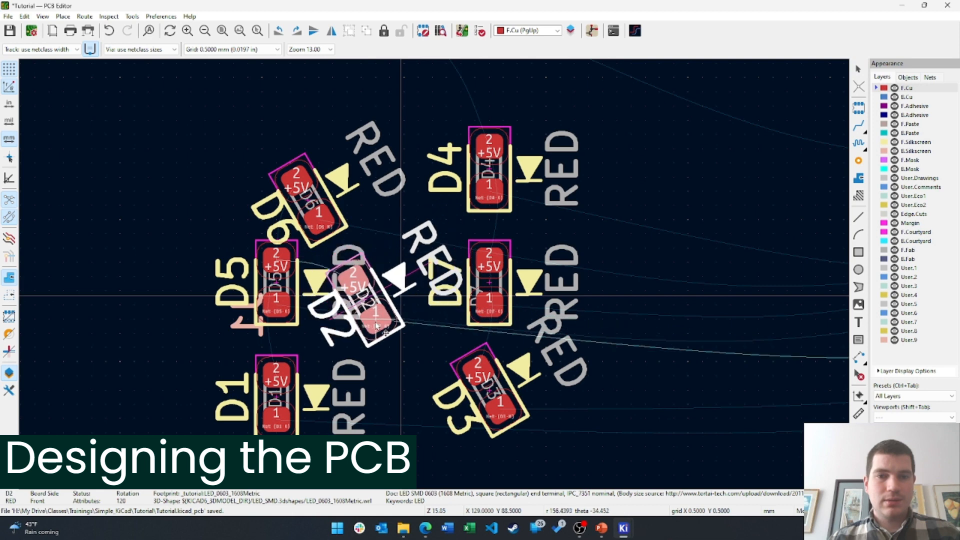
pyautogui.click(497, 431)
pyautogui.press('m')
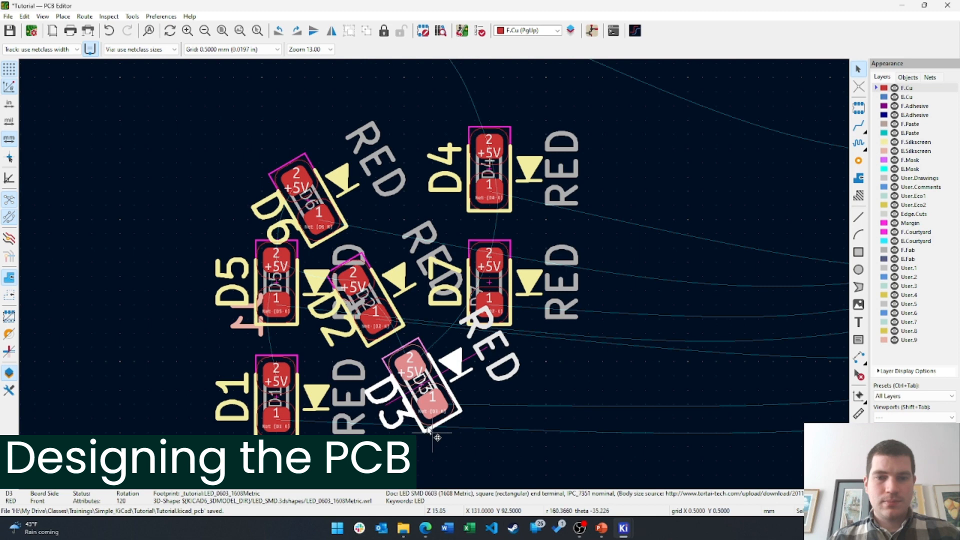
pyautogui.moveTo(427, 428)
pyautogui.mouseDown()
pyautogui.moveTo(432, 406)
pyautogui.moveTo(434, 420)
pyautogui.mouseUp()
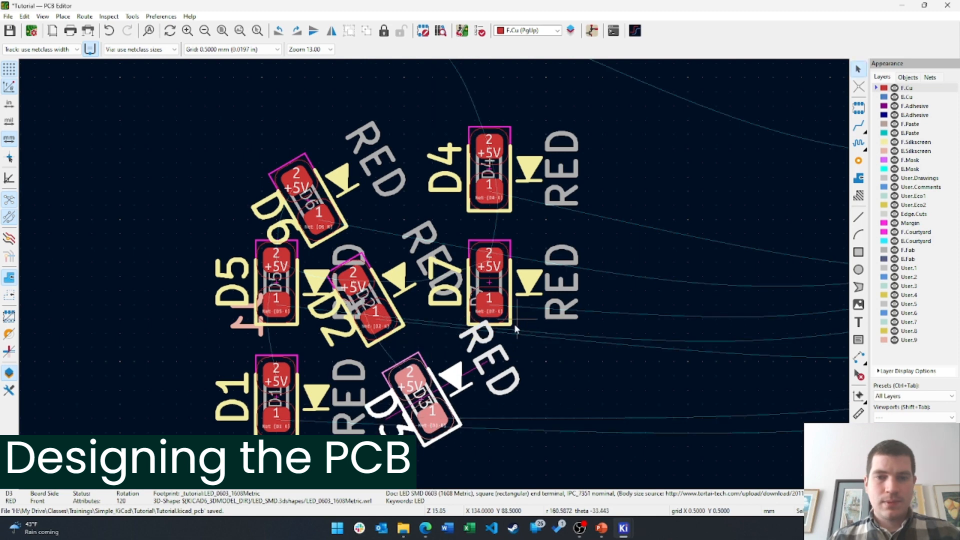
# Select D1 and D5 together for a move, then cancel, leaving them in place
pyautogui.moveTo(620, 385); pyautogui.dragTo(459, 190)
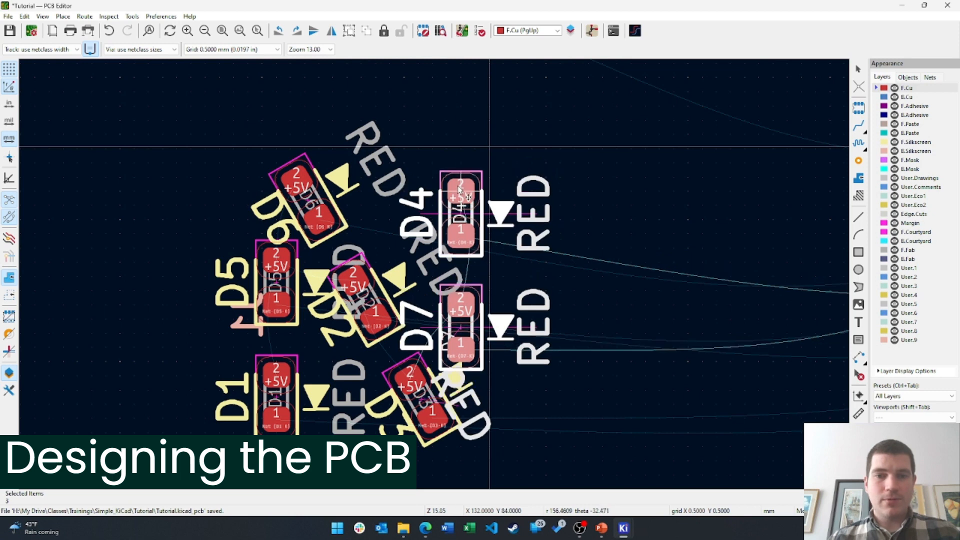
pyautogui.click(605, 407)
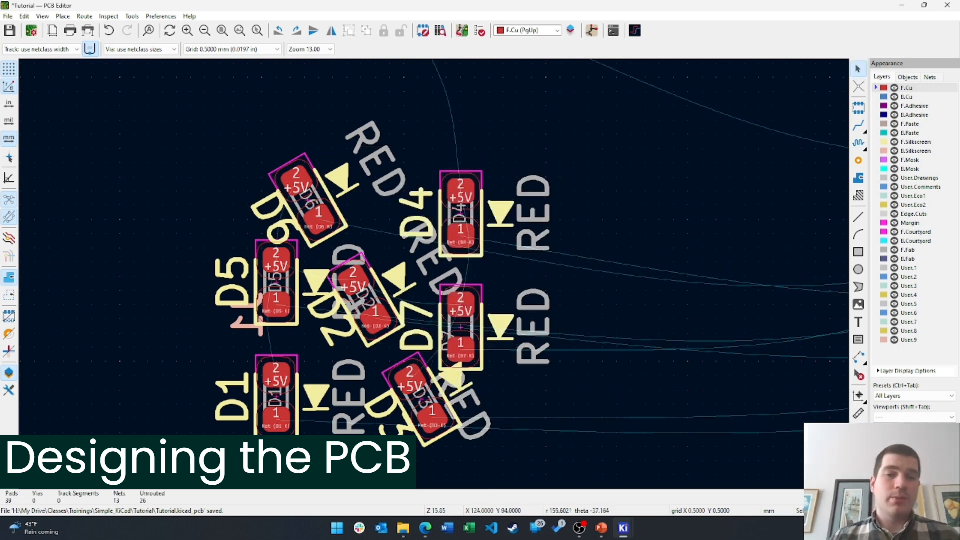
pyautogui.moveTo(228, 466); pyautogui.dragTo(296, 256)
pyautogui.click(277, 417)
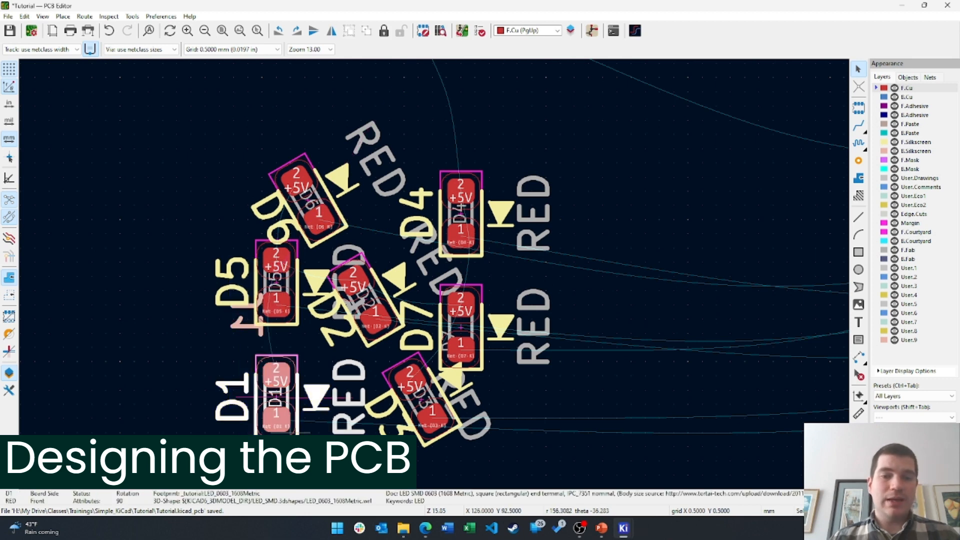
pyautogui.keyDown('shift'); pyautogui.click(282, 302); pyautogui.keyUp('shift')
pyautogui.click(282, 290)
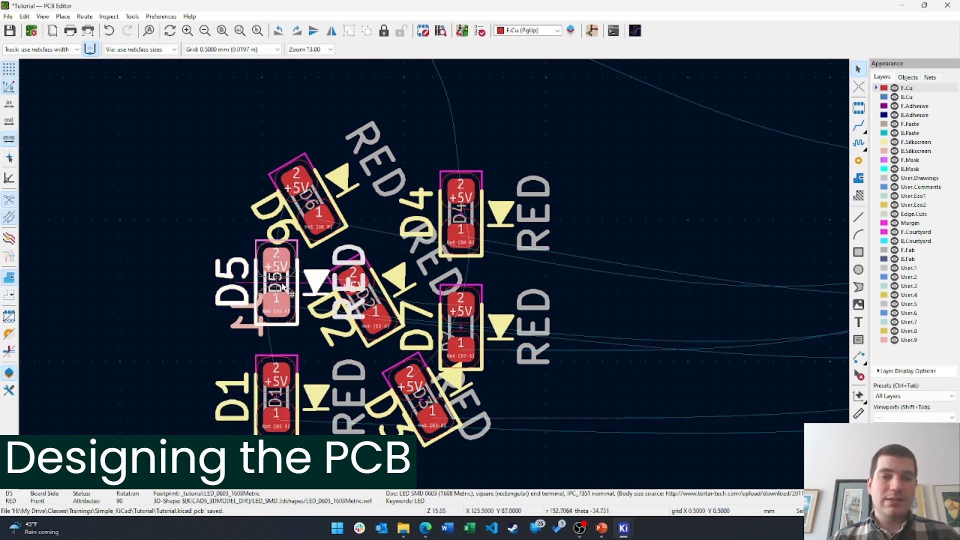
pyautogui.keyDown('shift'); pyautogui.click(281, 402); pyautogui.keyUp('shift')
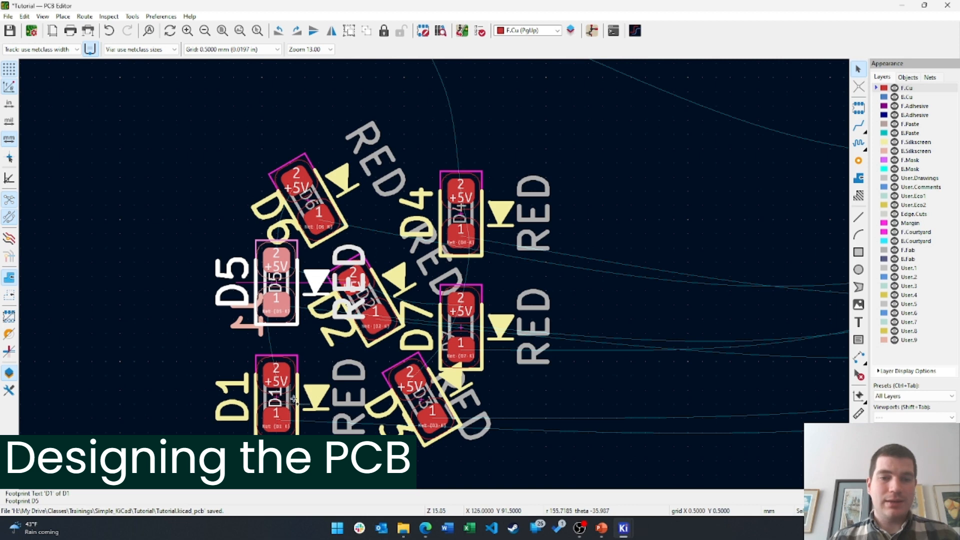
pyautogui.keyDown('shift'); pyautogui.click(296, 400); pyautogui.keyUp('shift')
pyautogui.press('m')
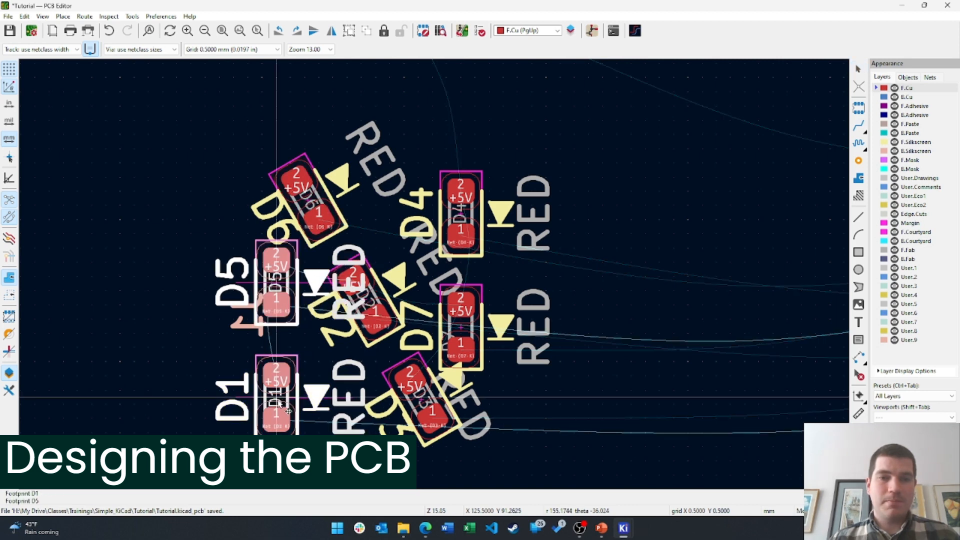
pyautogui.press('Escape')
pyautogui.click(635, 322)
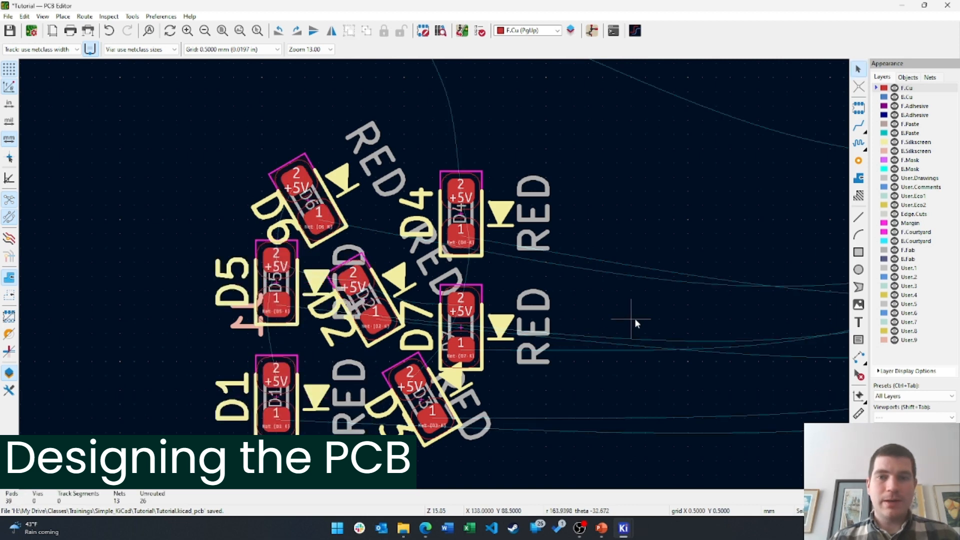
# Move D4 directly above D7, keeping the grid at 0.5 mm
pyautogui.click(482, 216)
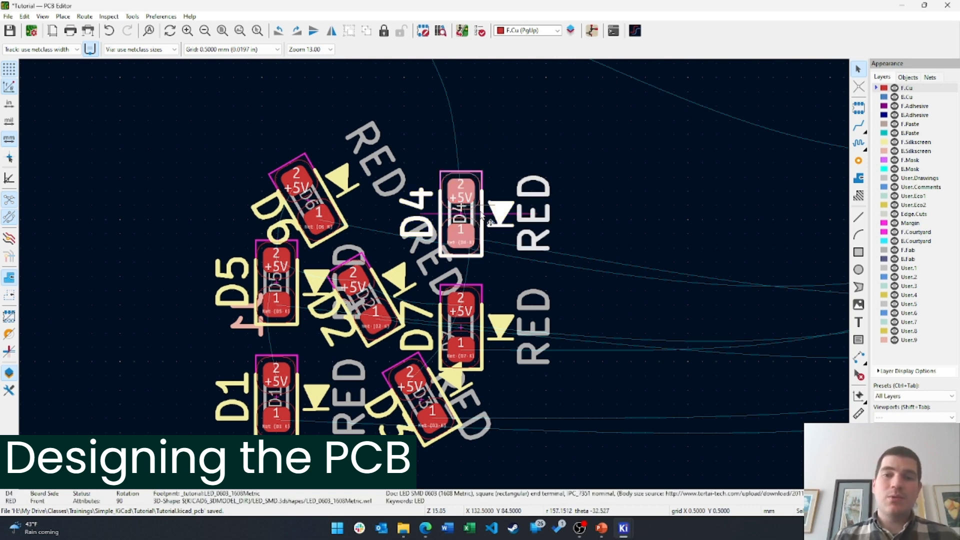
pyautogui.press('m')
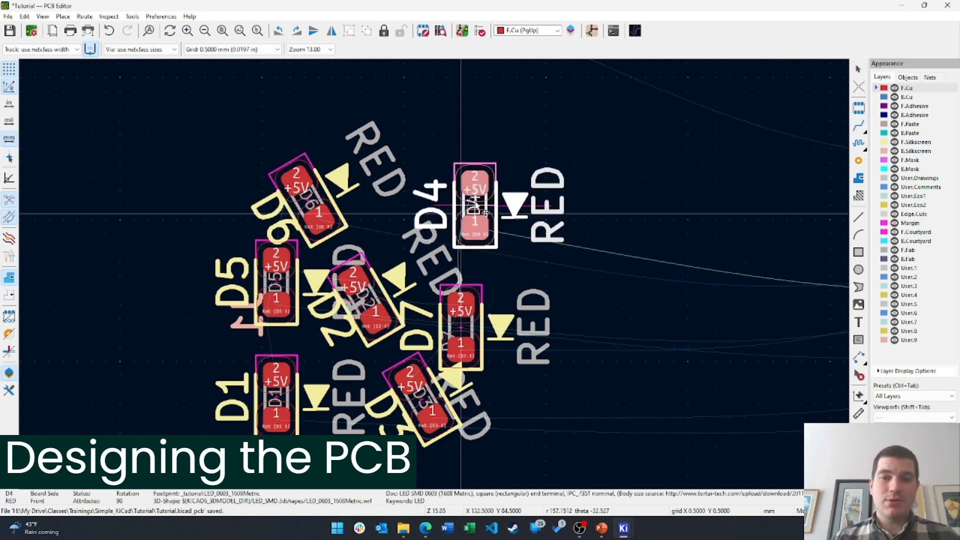
pyautogui.click(463, 224)
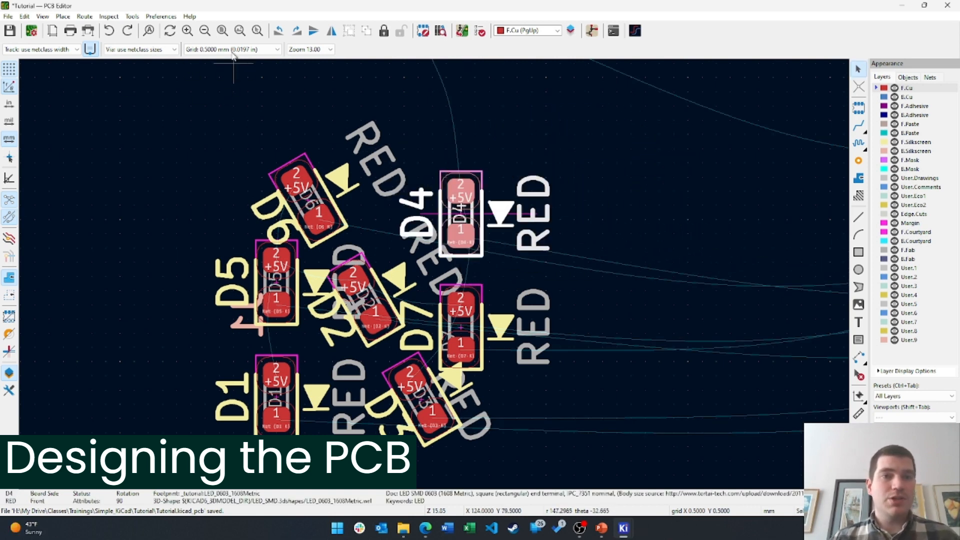
pyautogui.click(278, 49)
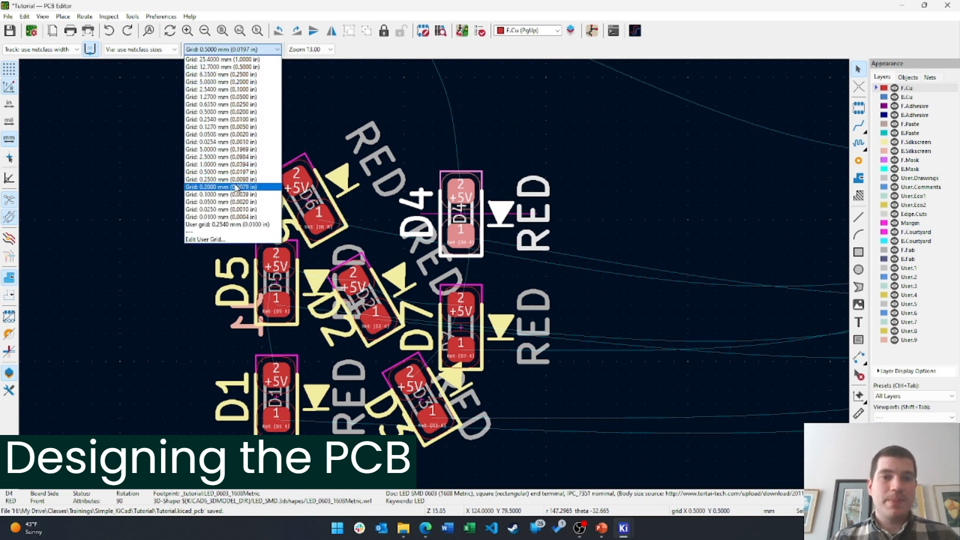
pyautogui.click(588, 169)
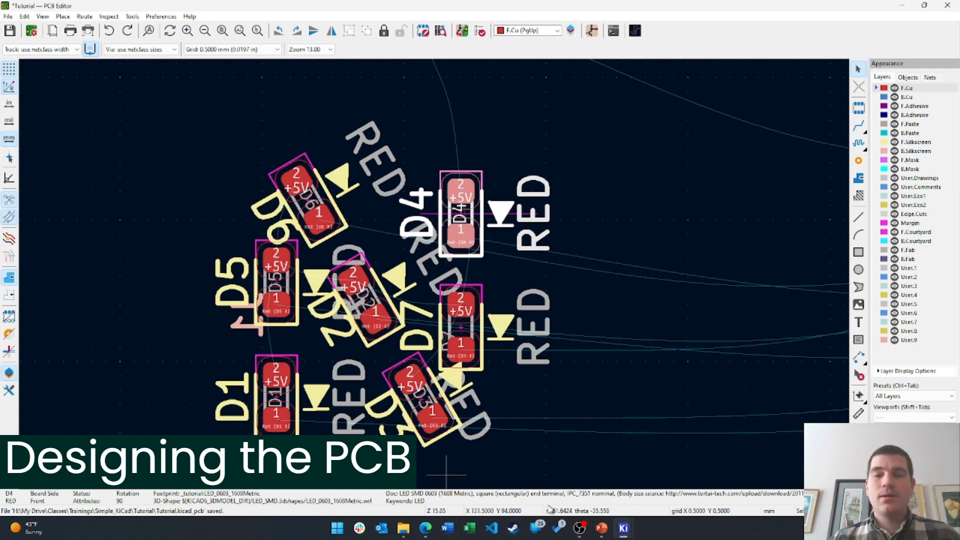
pyautogui.click(578, 529)
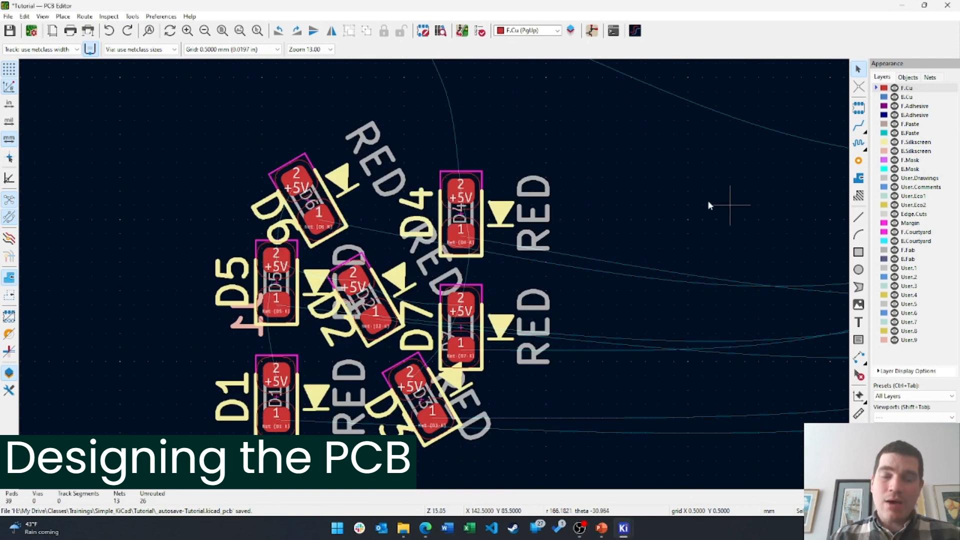
# Move USB connector J1 down toward the LED ring
pyautogui.scroll(-3, 599, 256)
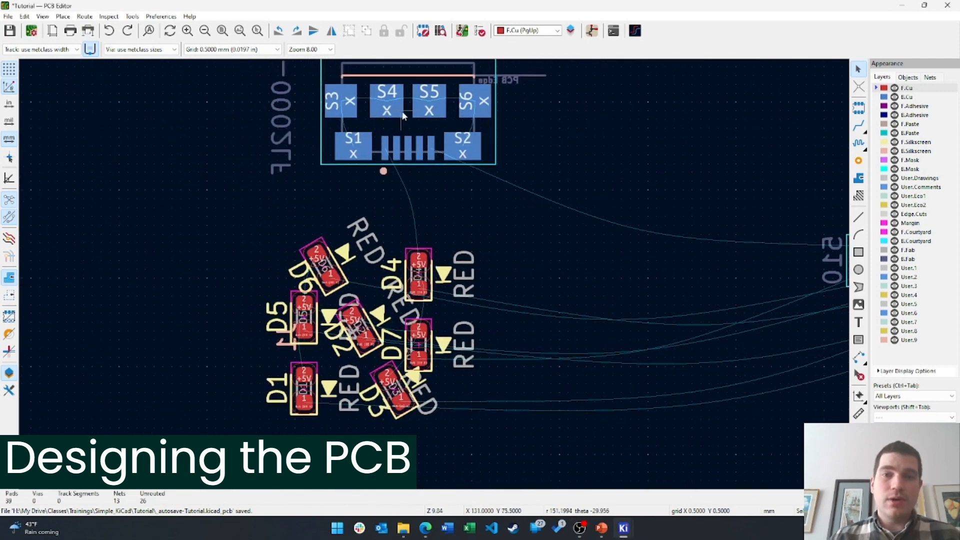
pyautogui.click(406, 116)
pyautogui.moveTo(419, 114); pyautogui.dragTo(384, 264)
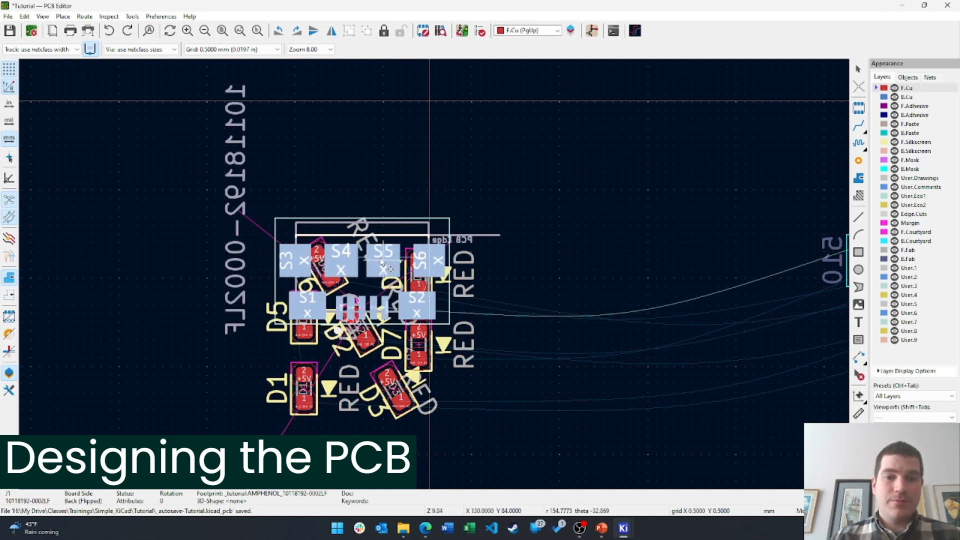
pyautogui.click(530, 363)
pyautogui.moveTo(464, 376); pyautogui.dragTo(485, 337, button='middle')
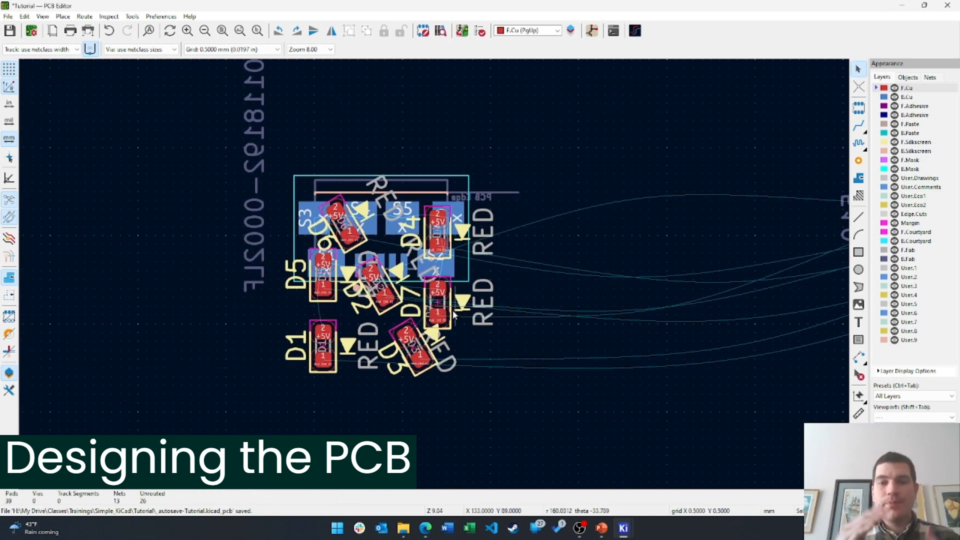
pyautogui.scroll(1, 454, 314)
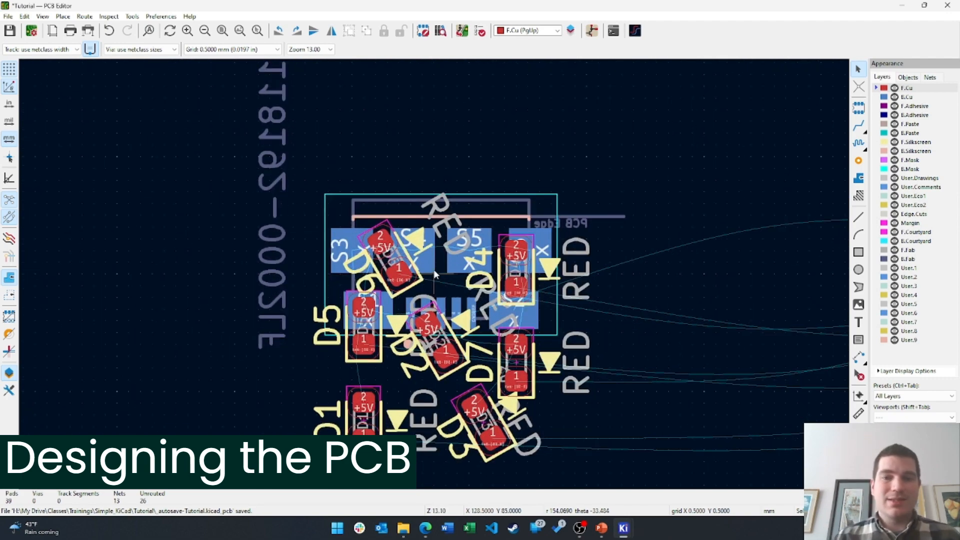
pyautogui.click(522, 233)
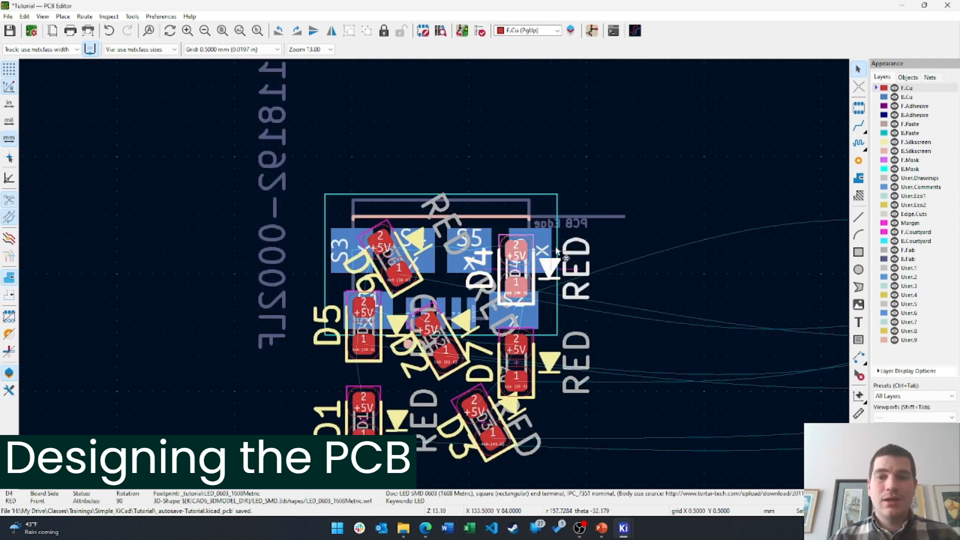
pyautogui.click(550, 207)
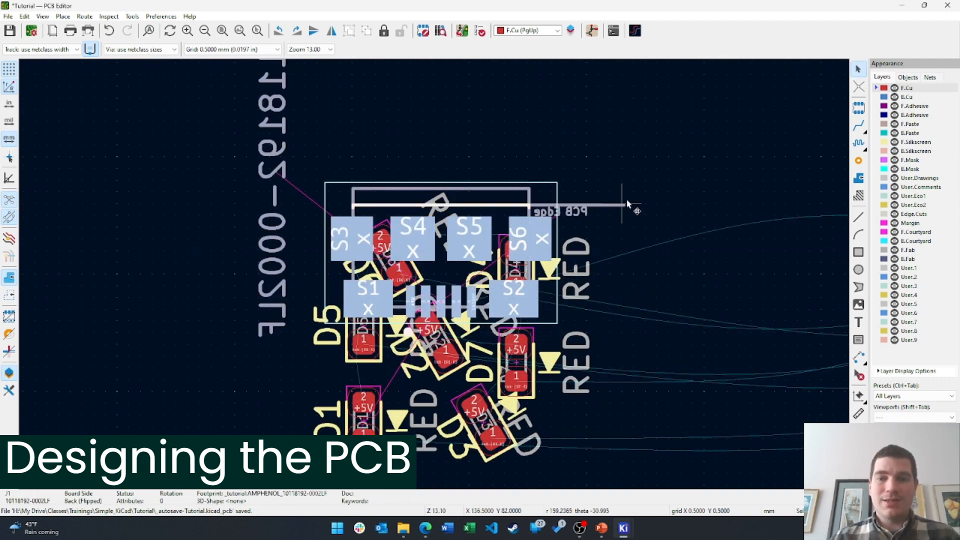
pyautogui.press('Escape')
# Box-select the seven resistors and move them just below the LEDs near D1
pyautogui.scroll(-2, 515, 280)
pyautogui.keyDown('ctrl'); pyautogui.hscroll(2, 675, 244); pyautogui.keyUp('ctrl')
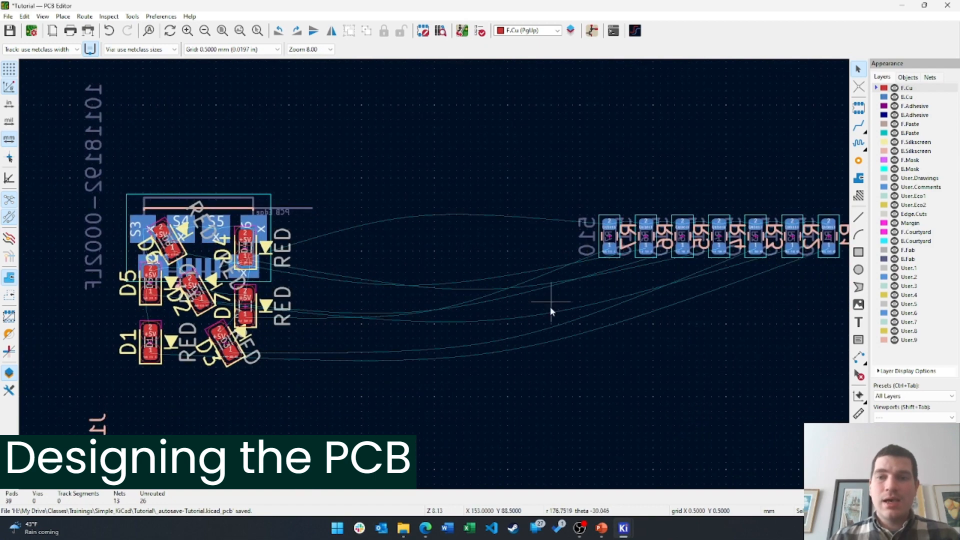
pyautogui.moveTo(549, 310); pyautogui.dragTo(852, 181)
pyautogui.moveTo(830, 227); pyautogui.dragTo(409, 336)
pyautogui.scroll(4, 587, 220)
pyautogui.moveTo(664, 197); pyautogui.dragTo(279, 336, button='middle')
pyautogui.moveTo(646, 221); pyautogui.dragTo(492, 325, button='middle')
pyautogui.click(709, 272)
pyautogui.scroll(-1, 610, 238)
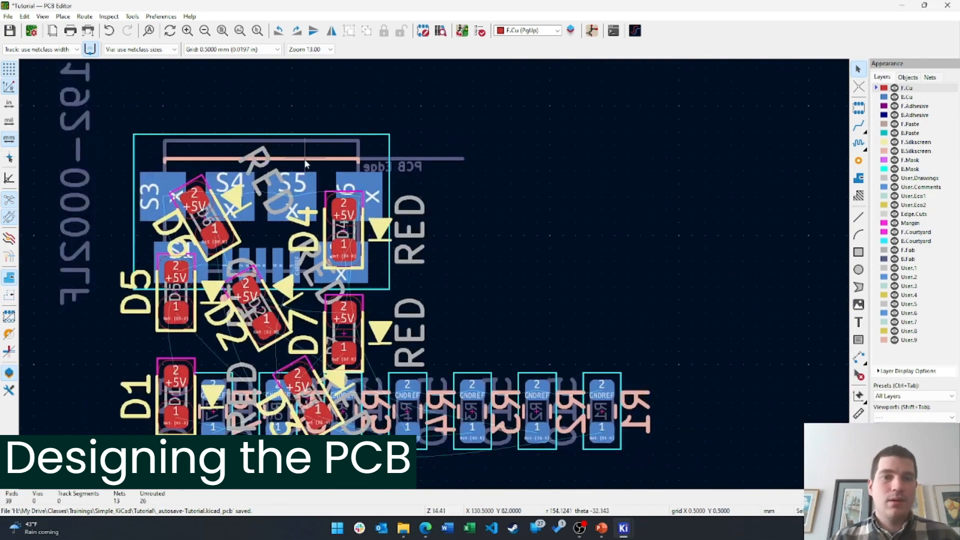
# Shift connector J1 up and slightly left, clear of the LEDs
pyautogui.click(310, 171)
pyautogui.moveTo(310, 171); pyautogui.dragTo(309, 174)
pyautogui.moveTo(373, 102); pyautogui.dragTo(394, 210, button='middle')
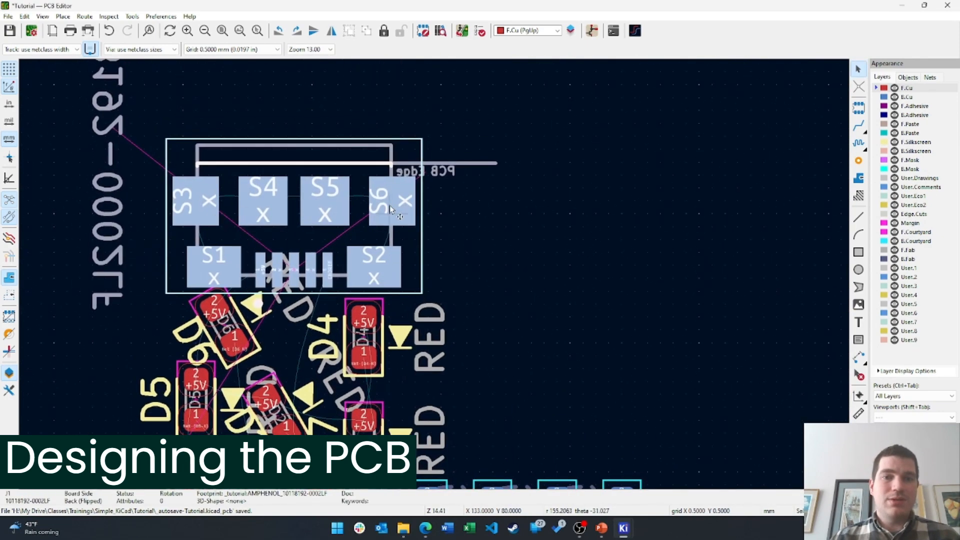
pyautogui.moveTo(323, 202); pyautogui.dragTo(311, 165)
pyautogui.click(549, 368)
pyautogui.moveTo(549, 368); pyautogui.dragTo(535, 216, button='middle')
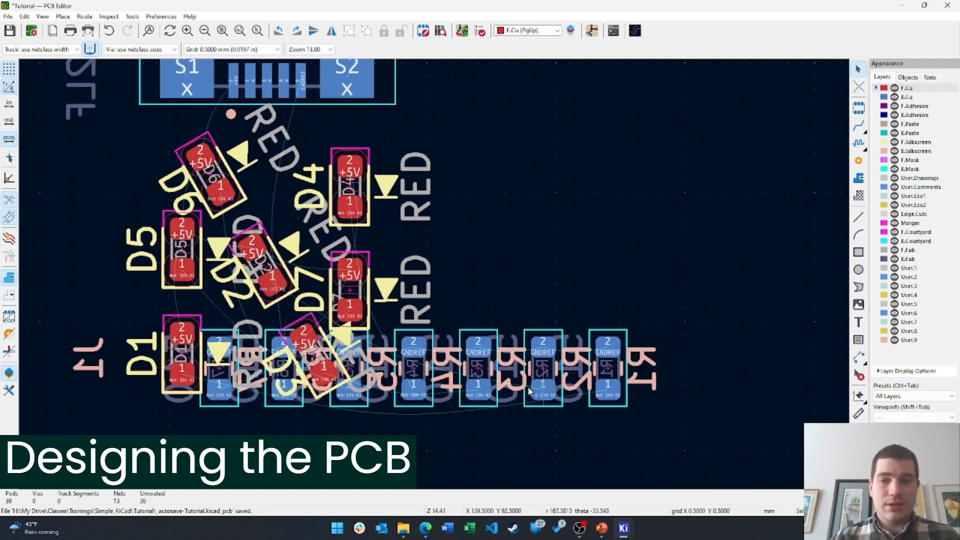
# Move the resistor group under the LEDs and return D3 to the ring between D1 and D7
pyautogui.moveTo(663, 425); pyautogui.dragTo(153, 486)
pyautogui.moveTo(403, 369); pyautogui.dragTo(459, 257, button='middle')
pyautogui.click(418, 286)
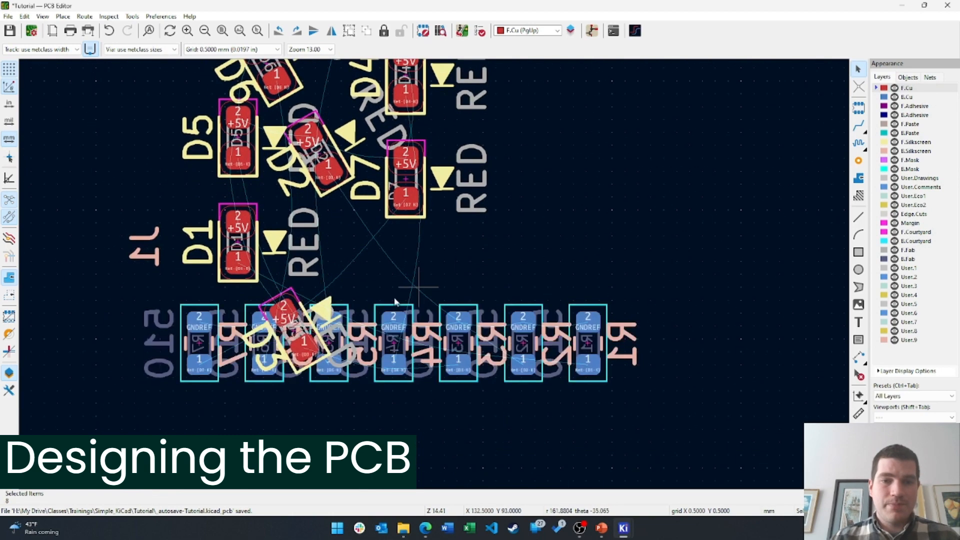
pyautogui.click(286, 311)
pyautogui.click(287, 292)
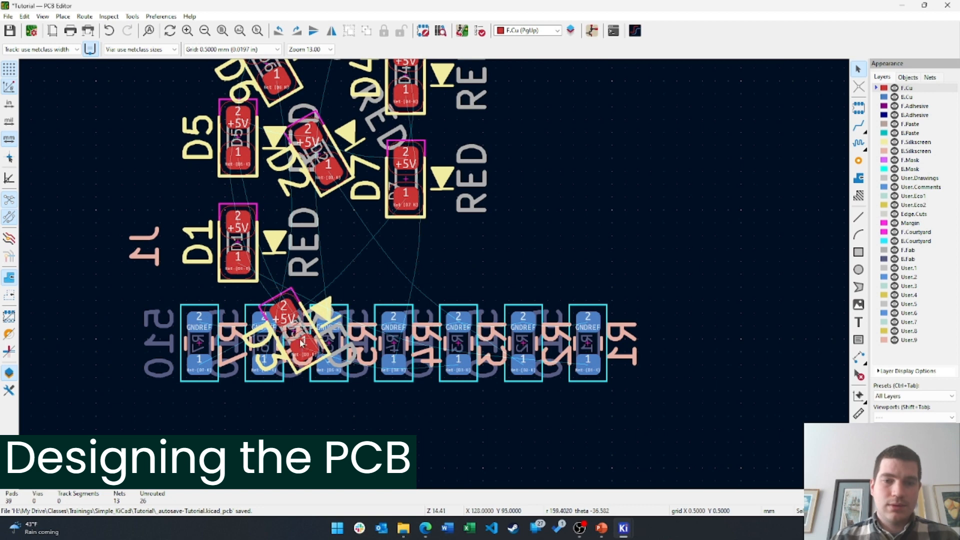
pyautogui.moveTo(312, 335); pyautogui.dragTo(372, 232)
pyautogui.click(540, 235)
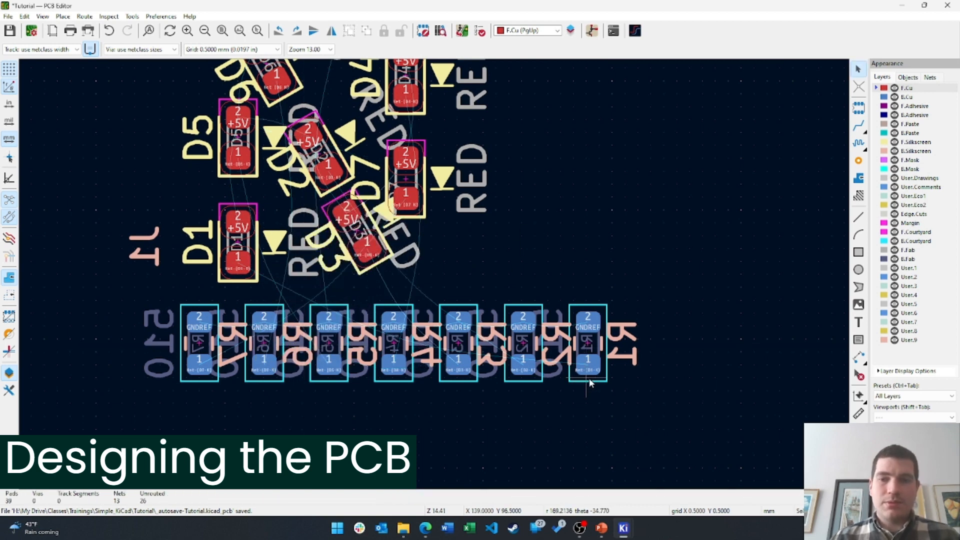
# Tuck resistor R1 beneath LED D1 and R7 beneath LED D7
pyautogui.click(589, 370)
pyautogui.keyDown('shift'); pyautogui.scroll(2, 596, 360); pyautogui.keyUp('shift')
pyautogui.moveTo(595, 362); pyautogui.dragTo(222, 281)
pyautogui.click(349, 338)
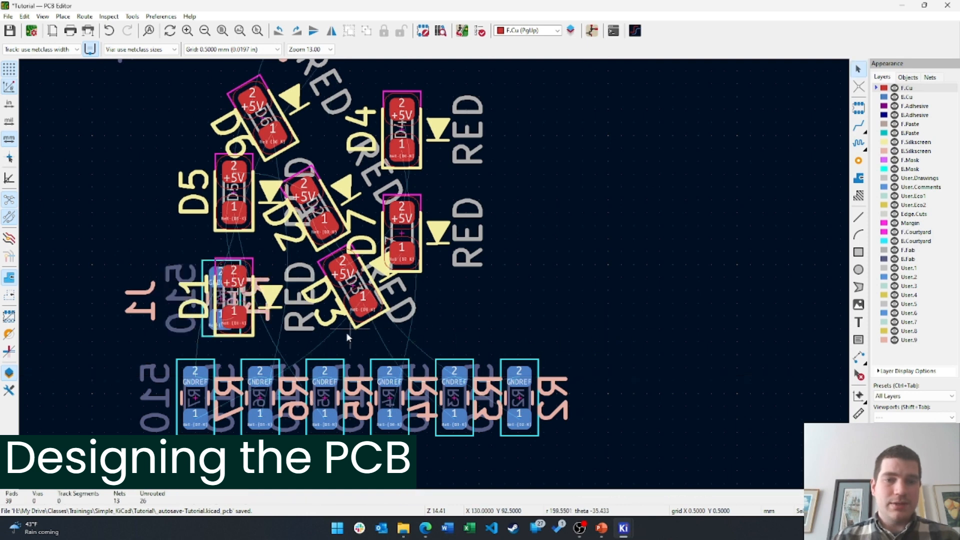
pyautogui.click(194, 432)
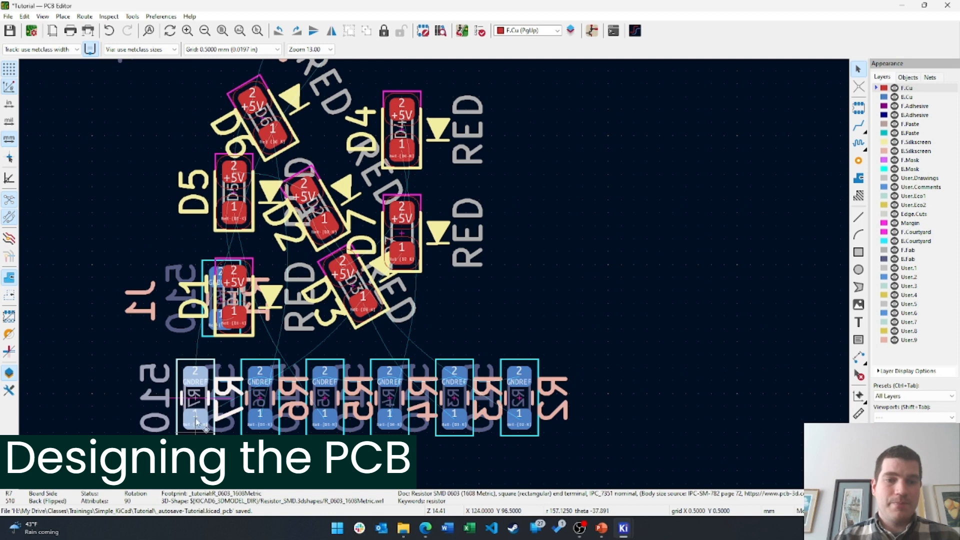
pyautogui.moveTo(197, 423); pyautogui.dragTo(411, 251)
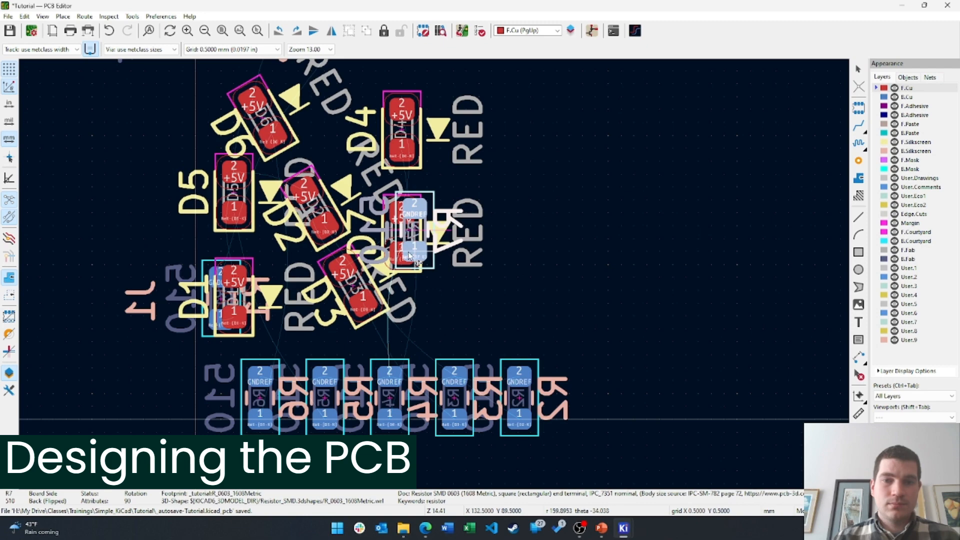
pyautogui.scroll(5, 409, 255)
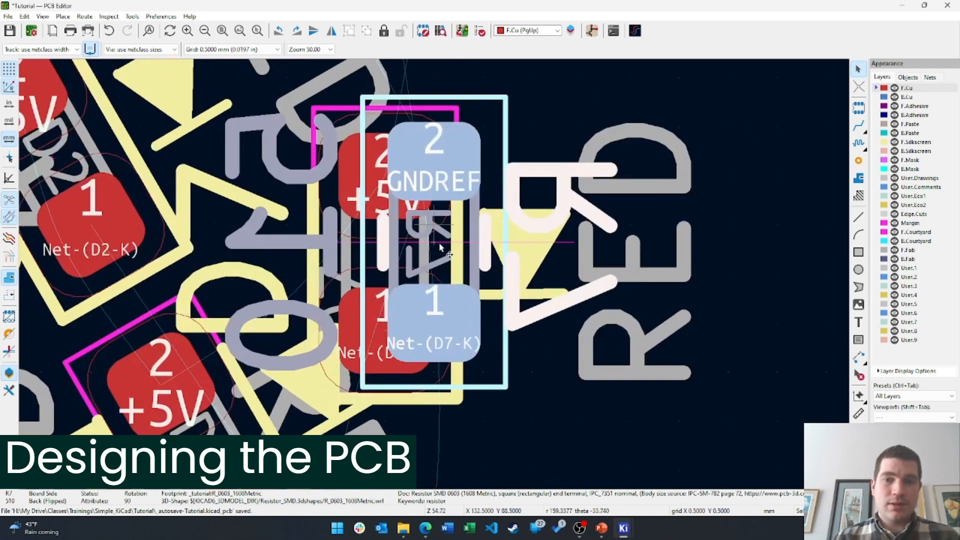
pyautogui.click(439, 249)
pyautogui.click(491, 363)
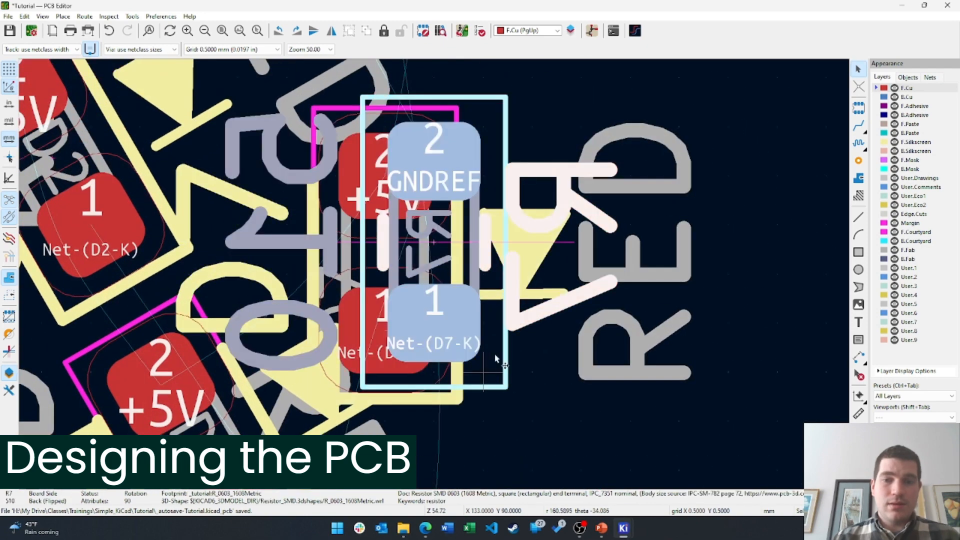
pyautogui.moveTo(494, 357); pyautogui.dragTo(429, 259)
pyautogui.click(586, 307)
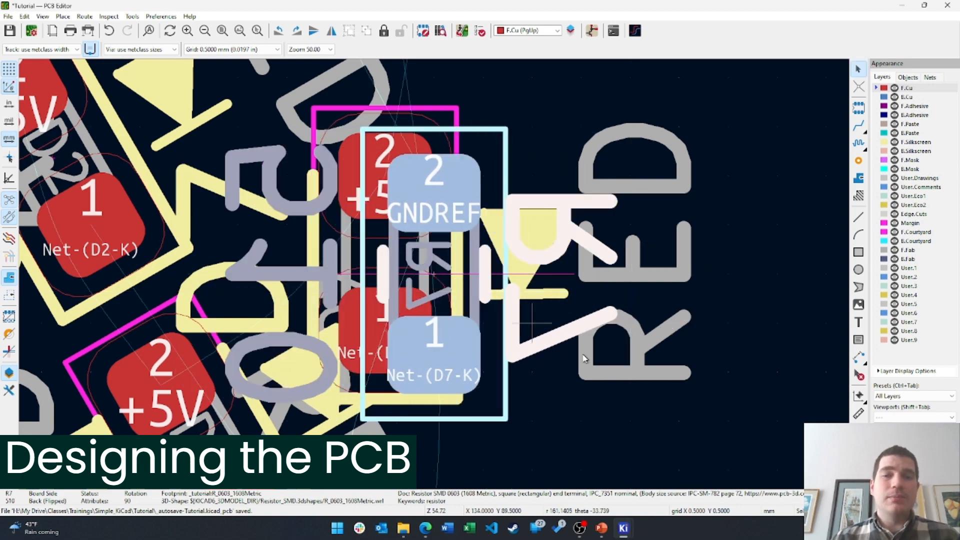
pyautogui.click(658, 381)
# Place R4 aligned under D4 and hide the F.Cu layer
pyautogui.scroll(-5, 658, 381)
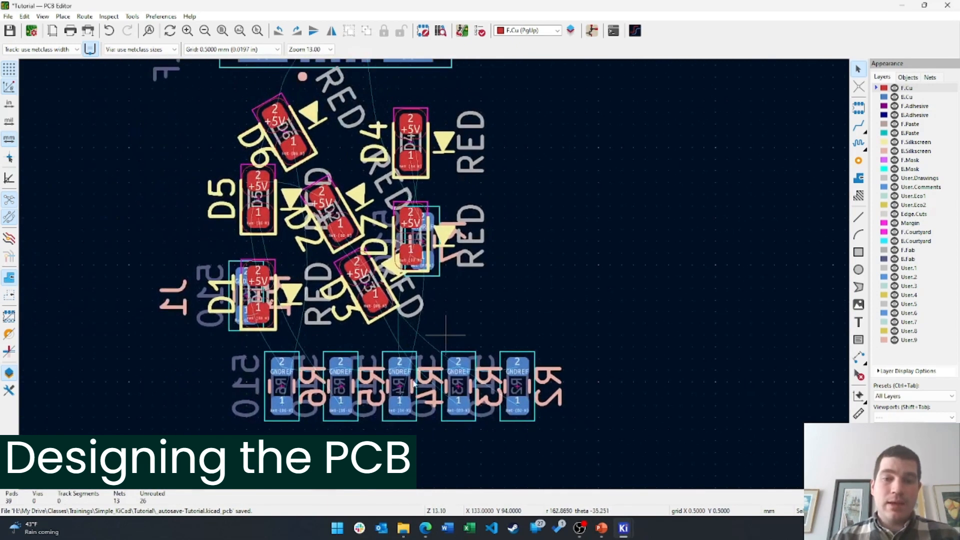
pyautogui.moveTo(396, 404); pyautogui.dragTo(423, 165)
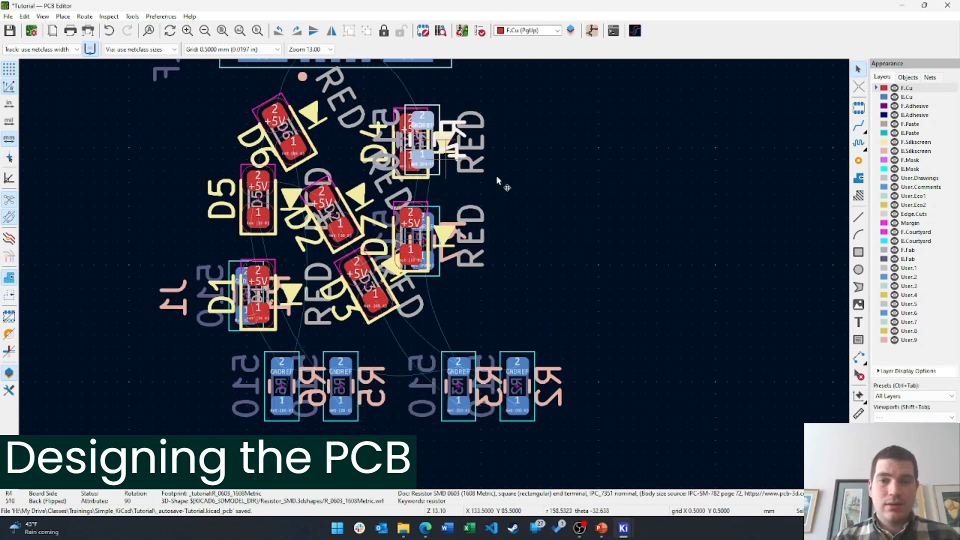
pyautogui.click(547, 289)
pyautogui.click(520, 421)
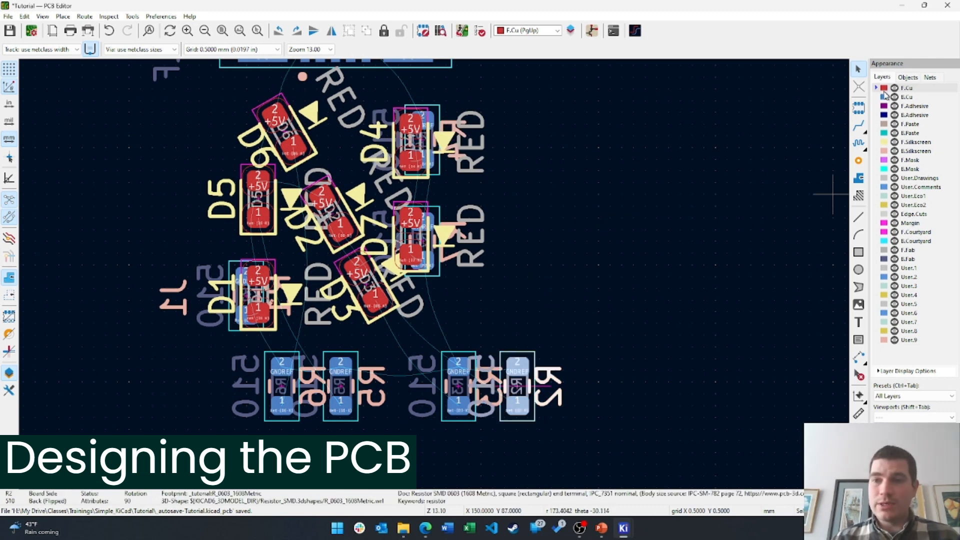
pyautogui.click(894, 88)
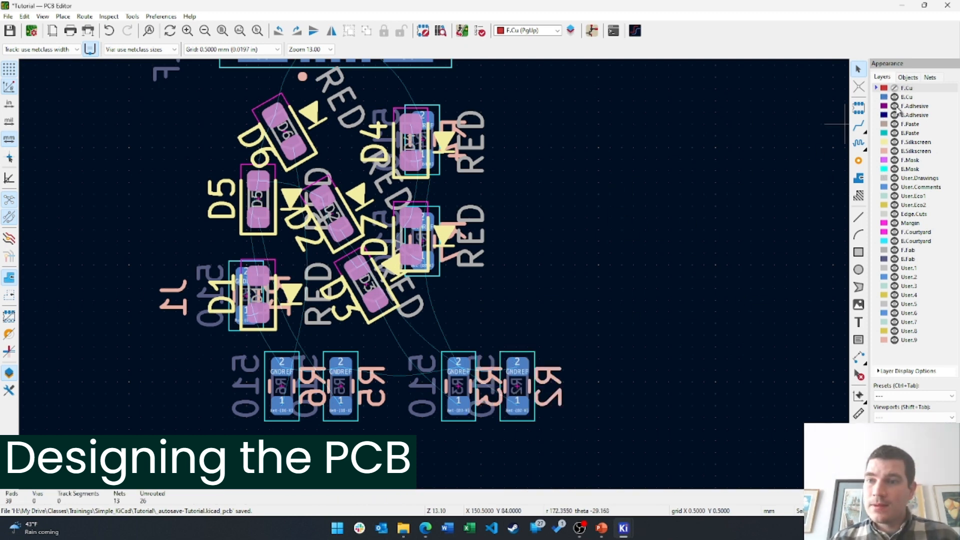
# Hide the adhesive, front paste, silkscreen and front solder mask layers
pyautogui.click(898, 107)
pyautogui.click(895, 115)
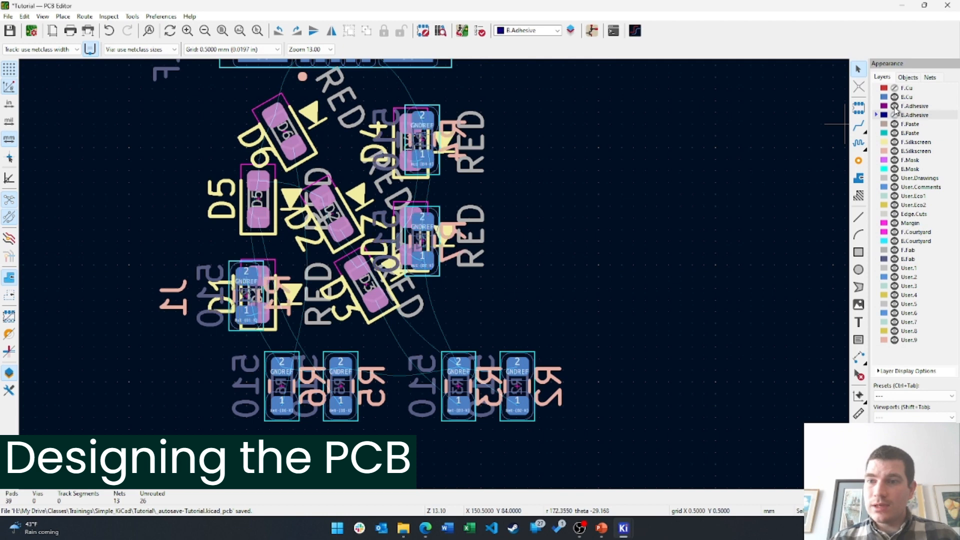
pyautogui.click(895, 106)
pyautogui.click(895, 125)
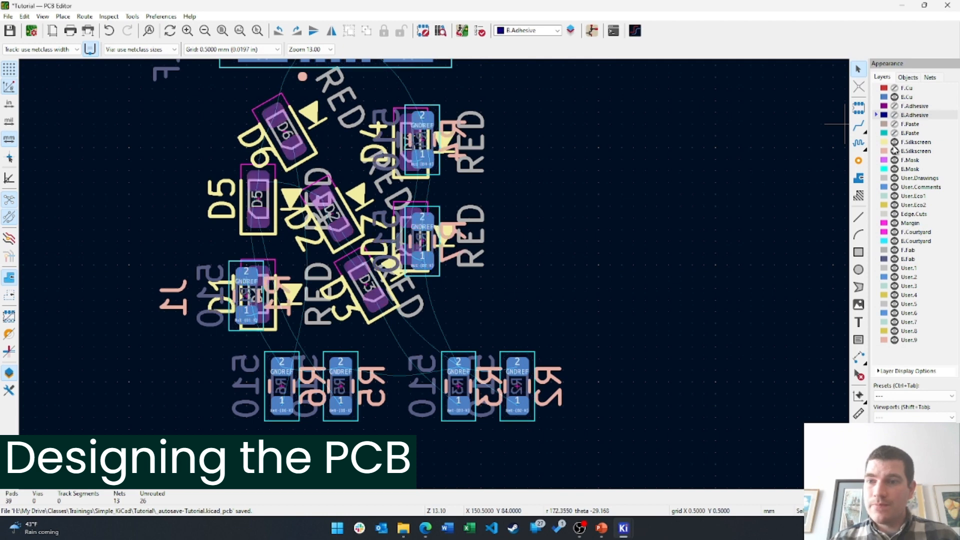
pyautogui.click(895, 142)
pyautogui.click(895, 152)
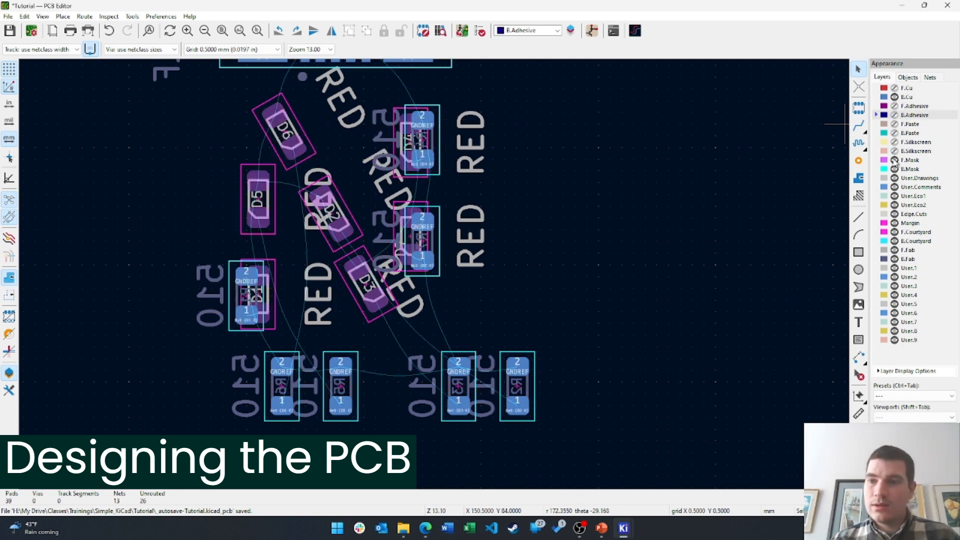
pyautogui.click(895, 161)
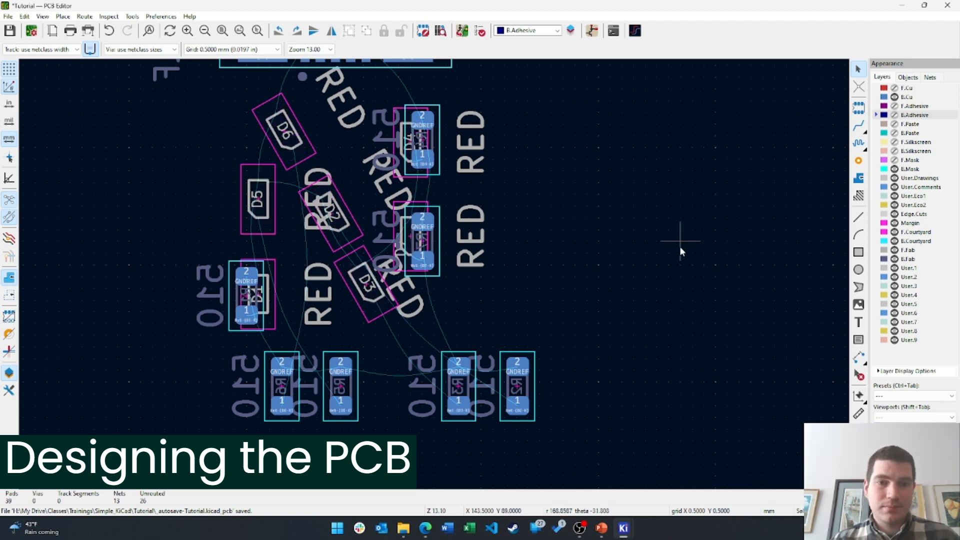
# Move R6, R5, R3 and R2 beneath LEDs D6, D5, D3 and D2
pyautogui.moveTo(624, 361); pyautogui.dragTo(678, 374, button='middle')
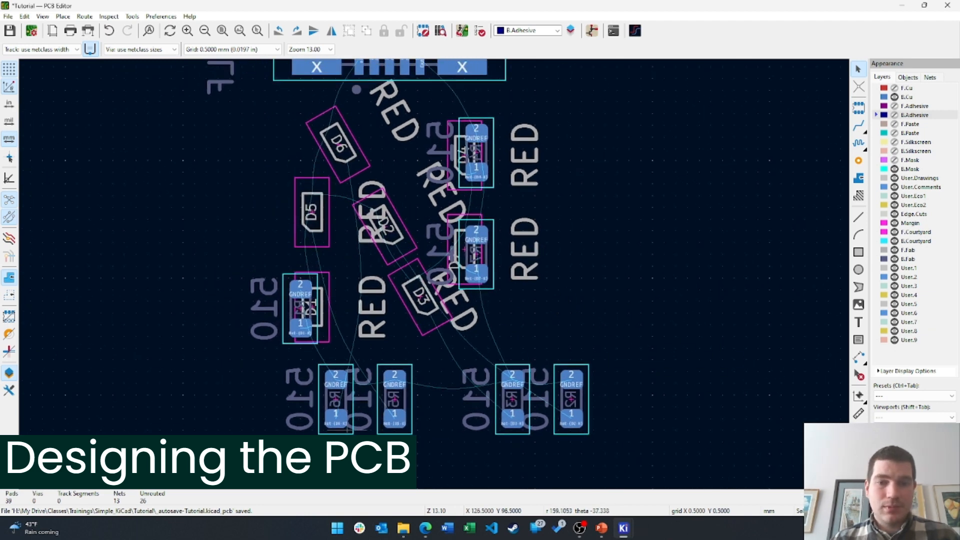
pyautogui.click(335, 419)
pyautogui.moveTo(335, 419); pyautogui.dragTo(349, 168)
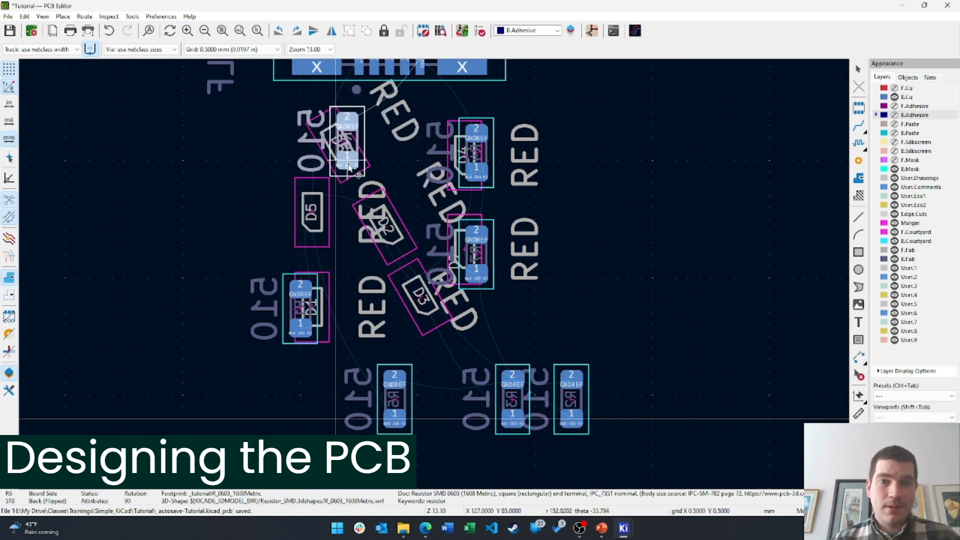
pyautogui.moveTo(394, 419); pyautogui.dragTo(318, 257)
pyautogui.click(518, 434)
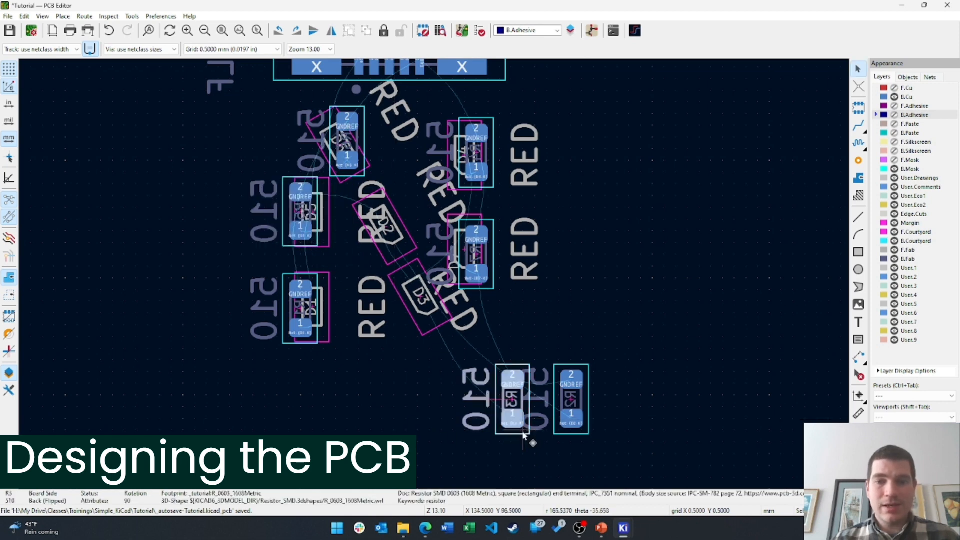
pyautogui.moveTo(507, 434)
pyautogui.mouseDown()
pyautogui.moveTo(434, 420)
pyautogui.moveTo(410, 335)
pyautogui.moveTo(520, 356)
pyautogui.moveTo(518, 334)
pyautogui.moveTo(473, 344)
pyautogui.mouseUp()
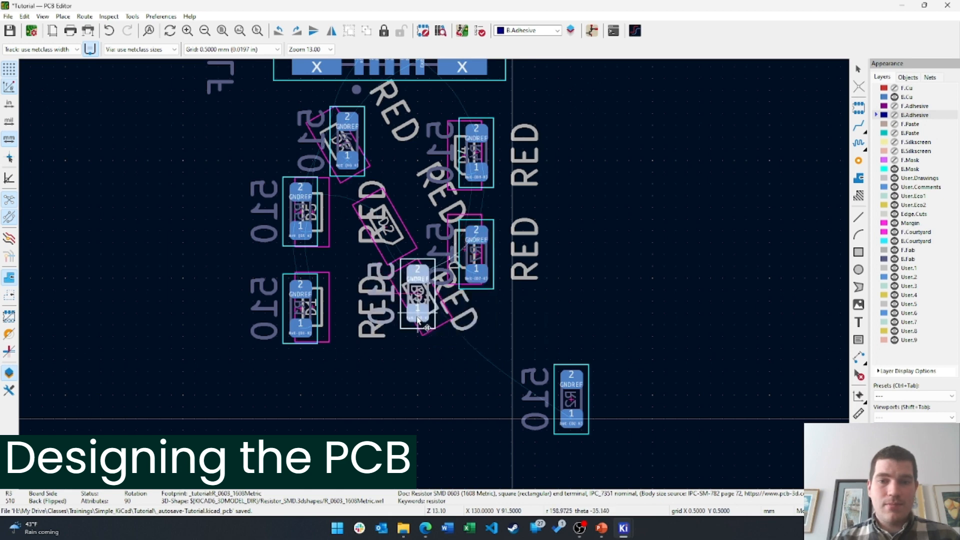
pyautogui.click(578, 434)
pyautogui.moveTo(589, 439); pyautogui.dragTo(393, 241)
pyautogui.click(638, 293)
# Show the hidden copper, adhesive, silkscreen and mask layers again and make F.Cu active
pyautogui.scroll(2, 619, 240)
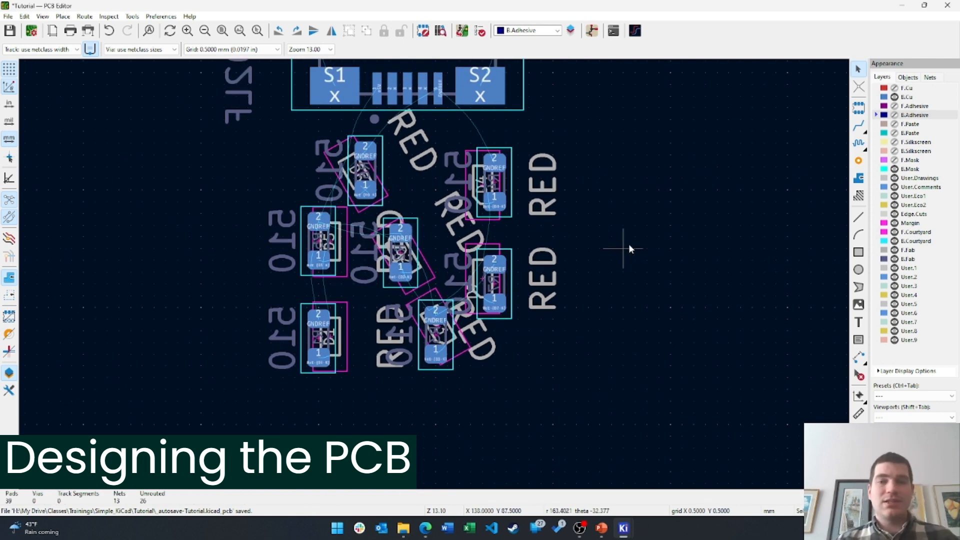
pyautogui.click(894, 88)
pyautogui.click(894, 115)
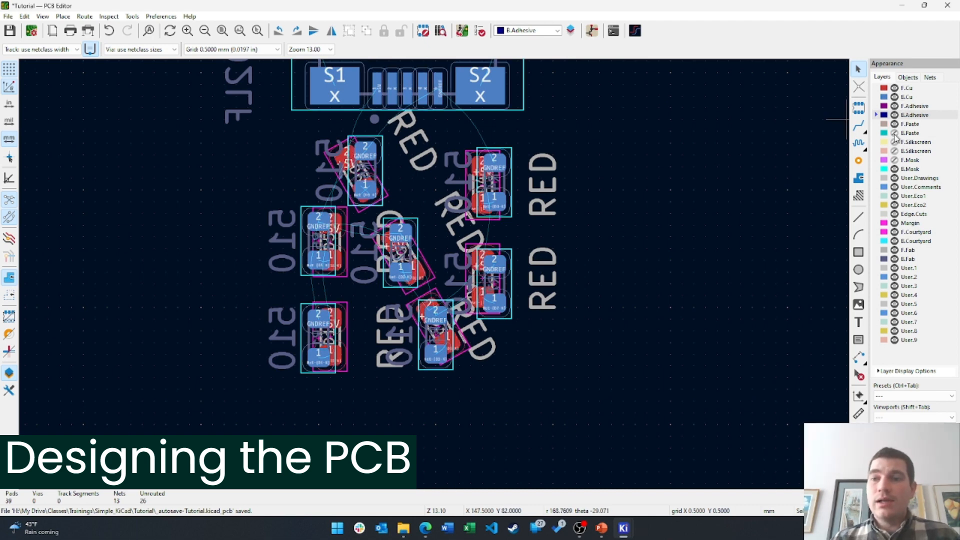
pyautogui.click(895, 142)
pyautogui.click(894, 151)
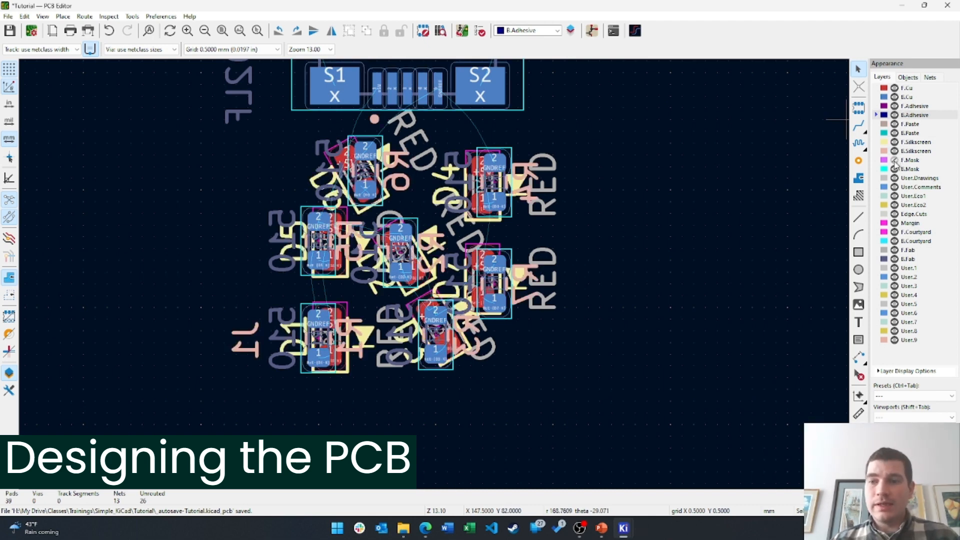
pyautogui.click(895, 160)
pyautogui.click(894, 169)
pyautogui.click(906, 88)
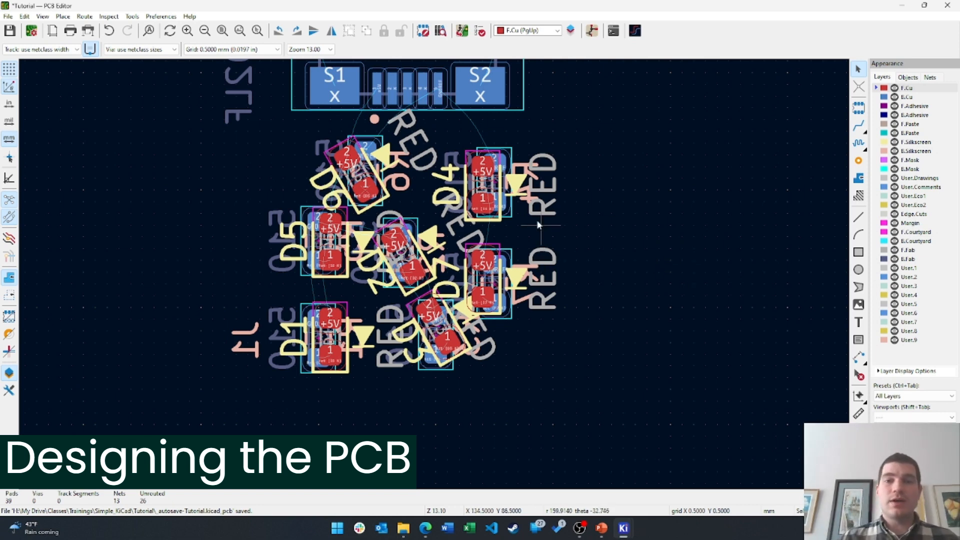
pyautogui.moveTo(564, 132); pyautogui.dragTo(584, 158, button='middle')
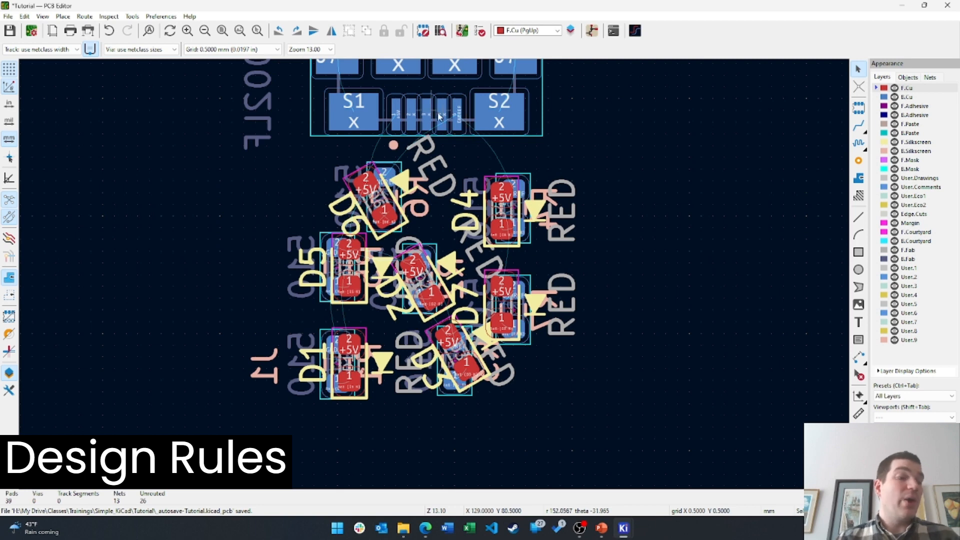
pyautogui.click(8, 16)
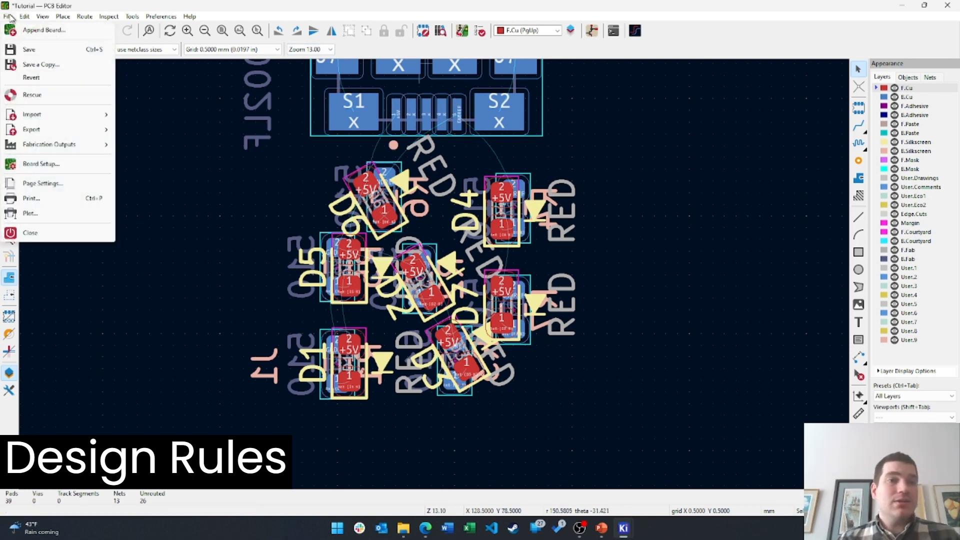
pyautogui.click(39, 165)
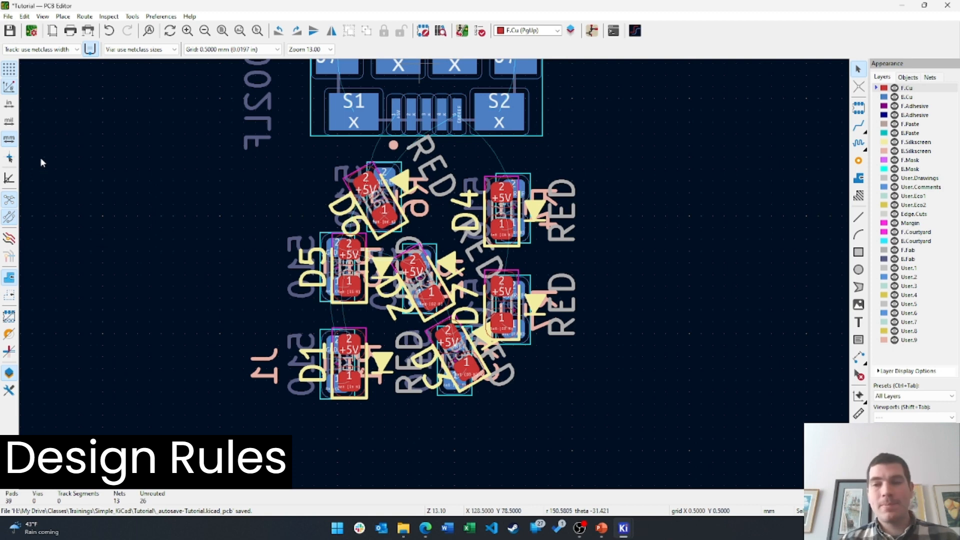
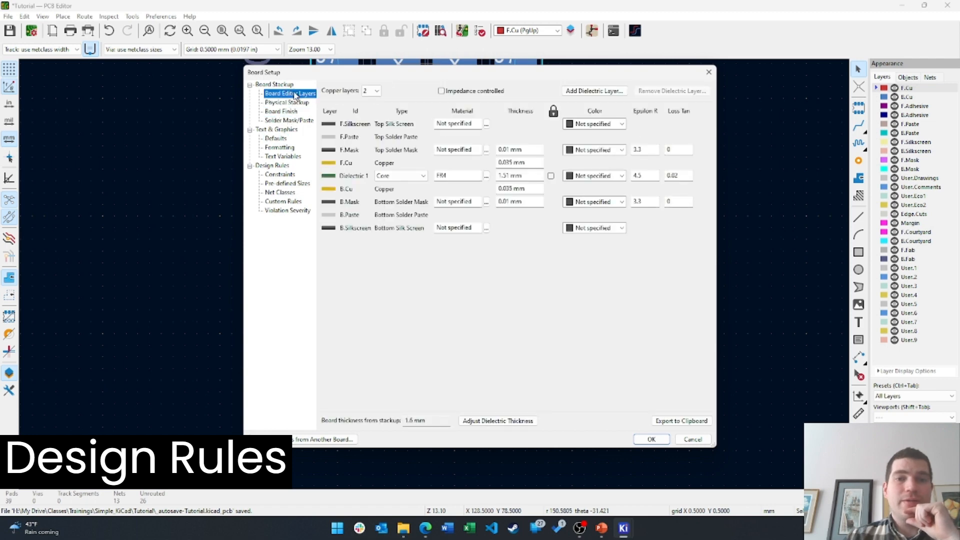
# Browse Board Setup from Board Finish through Constraints to the Pre-defined Sizes page
pyautogui.click(282, 112)
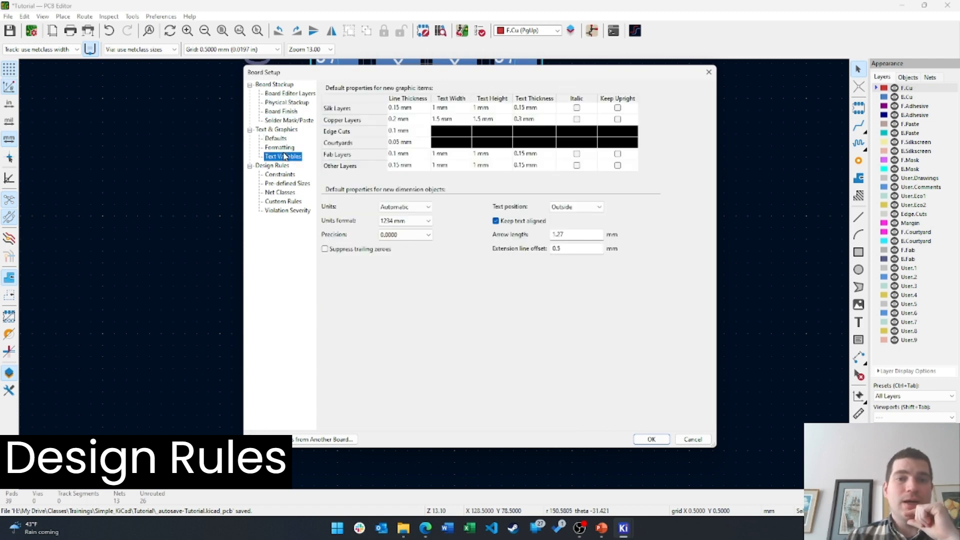
pyautogui.click(280, 174)
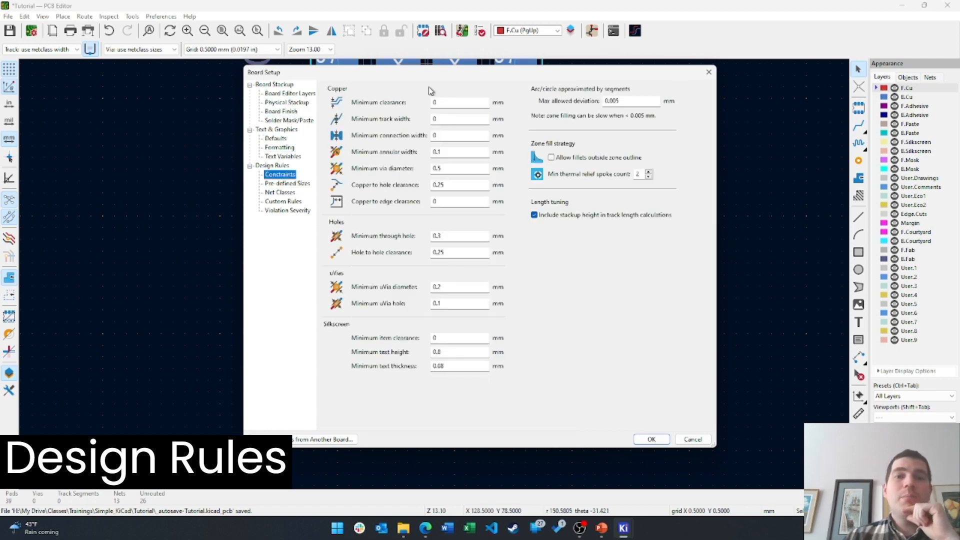
pyautogui.click(448, 119)
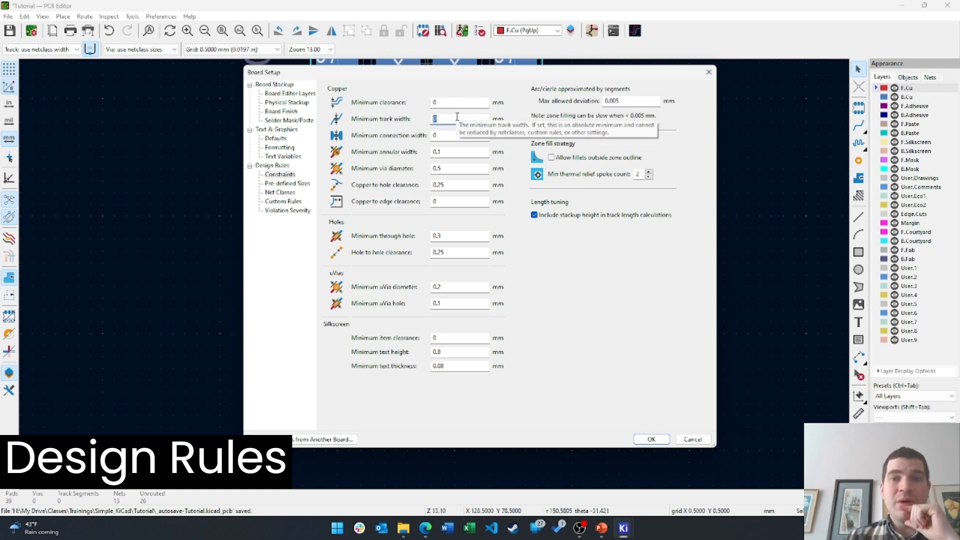
pyautogui.click(283, 184)
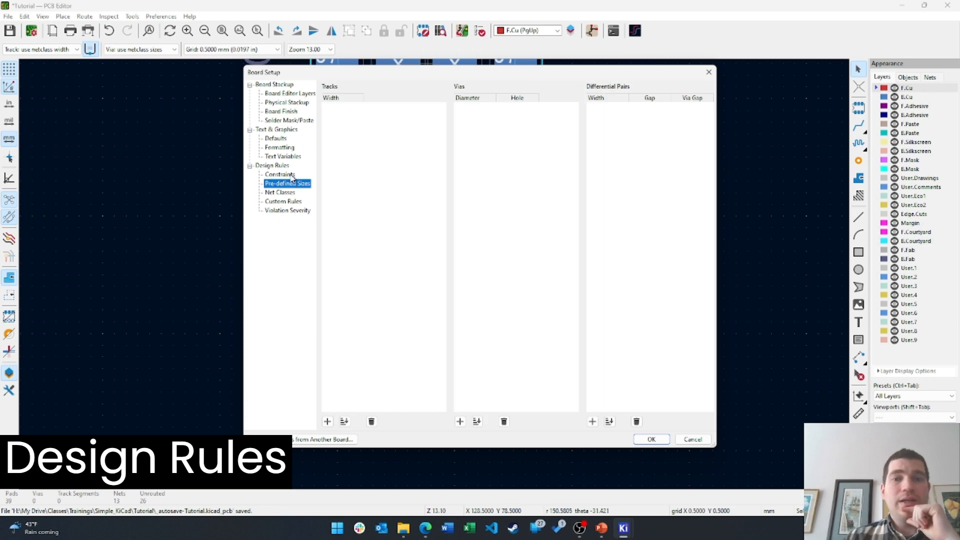
# Add 0 mm via size and track width rows, and discard a trial differential pair row
pyautogui.click(460, 421)
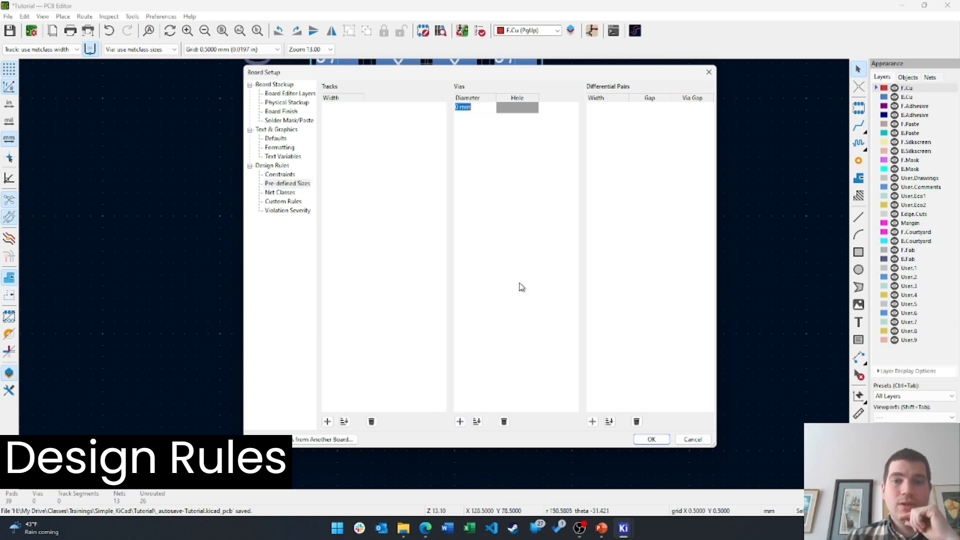
pyautogui.click(327, 421)
pyautogui.click(593, 421)
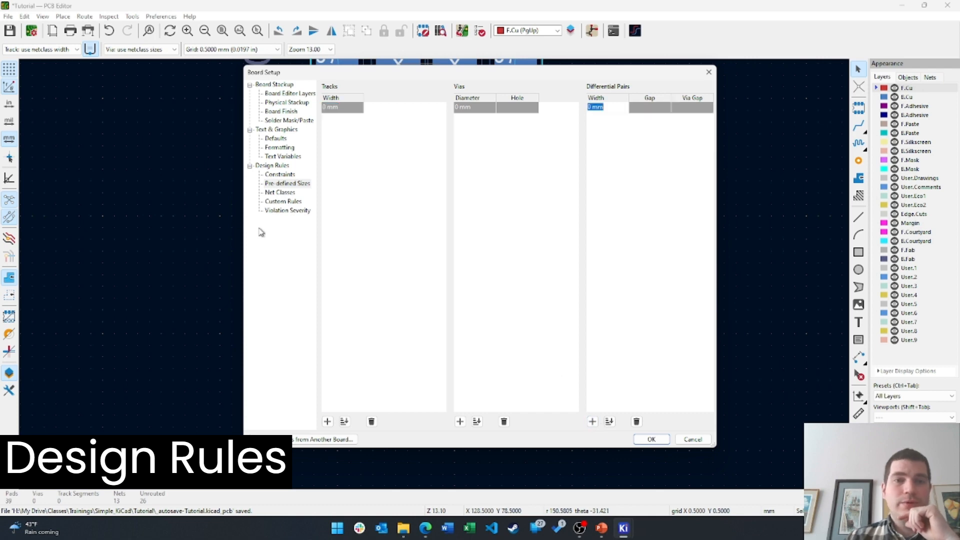
pyautogui.click(287, 192)
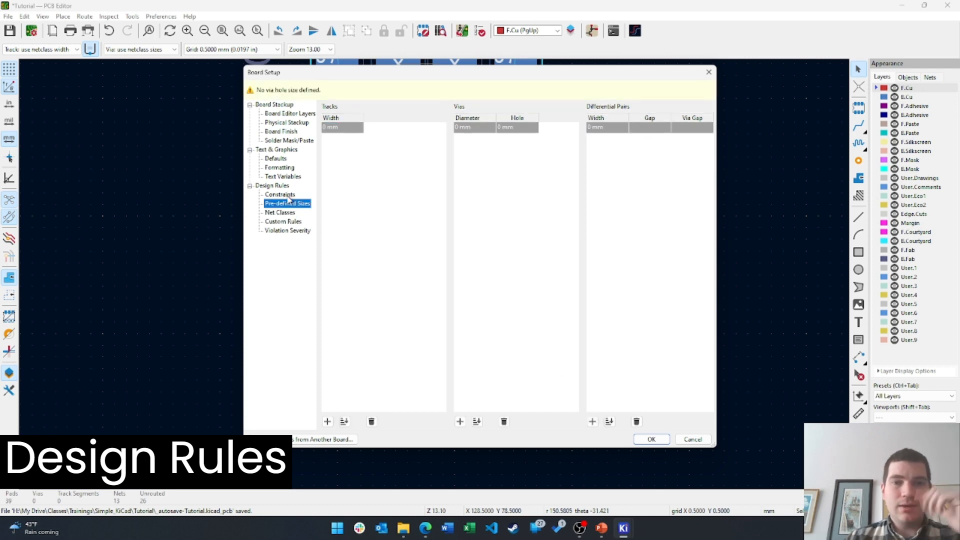
pyautogui.click(284, 215)
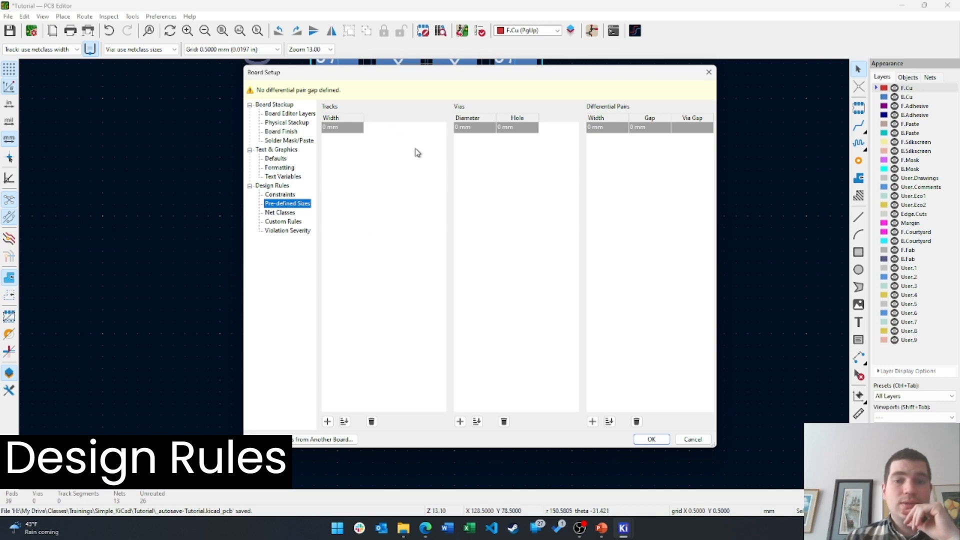
pyautogui.click(636, 422)
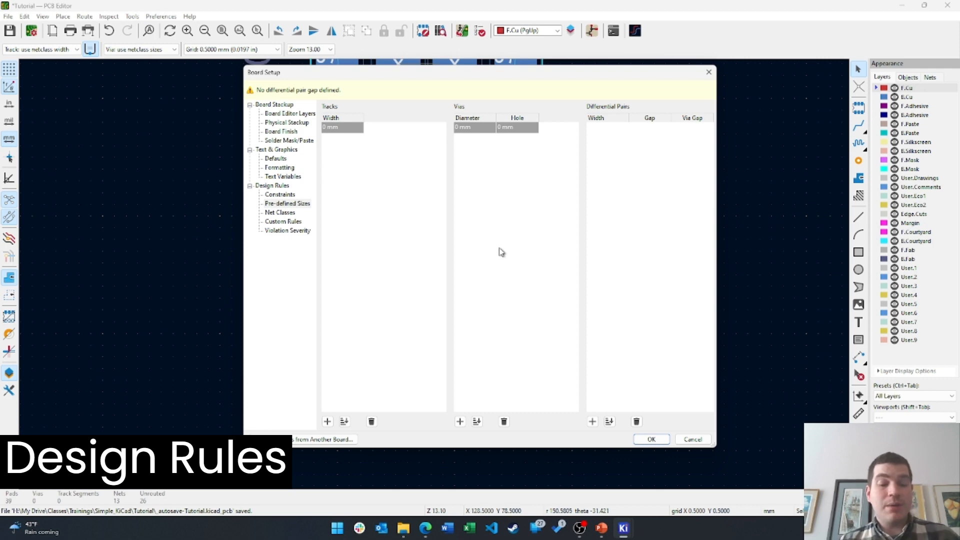
pyautogui.moveTo(519, 77); pyautogui.dragTo(718, 45)
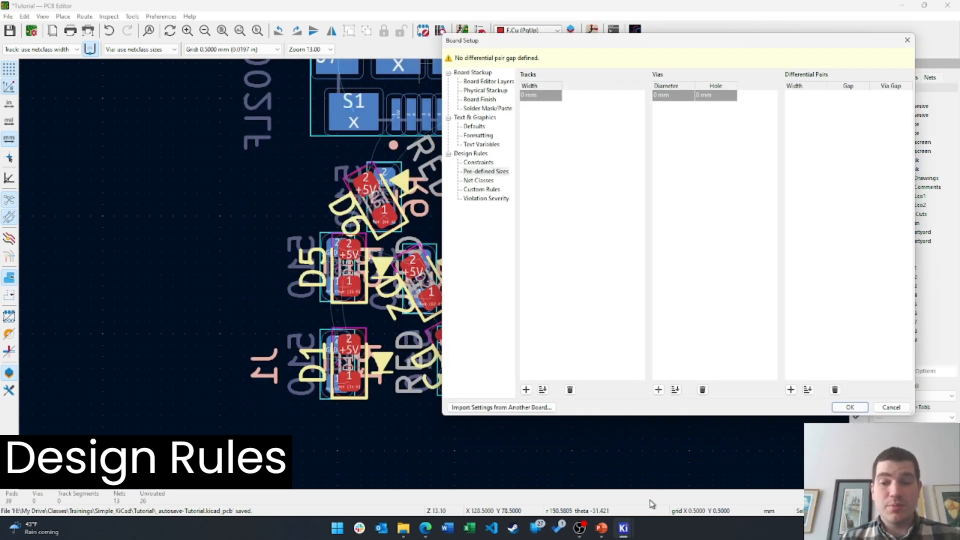
# Snap the OSH Park home page in Edge to the left half, with KiCad on the right
pyautogui.click(426, 528)
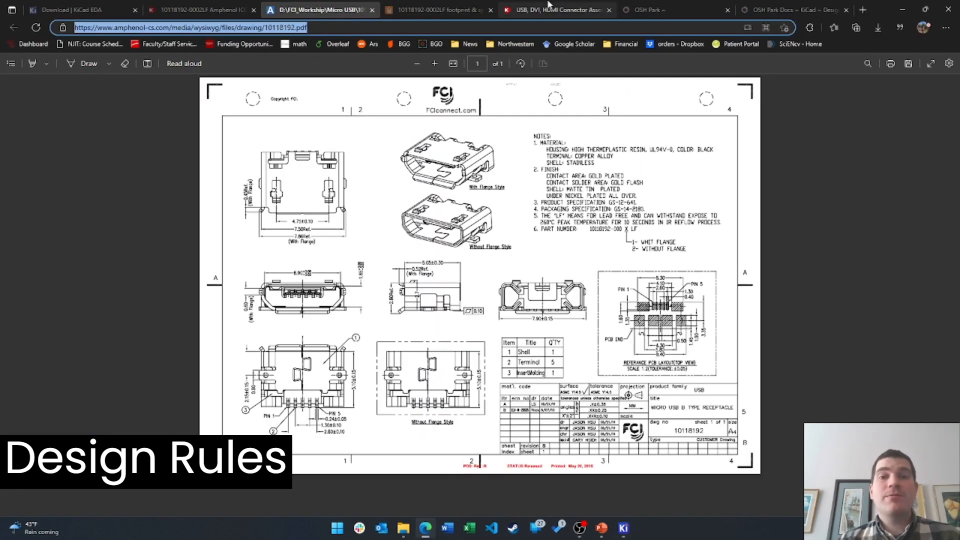
pyautogui.click(712, 5)
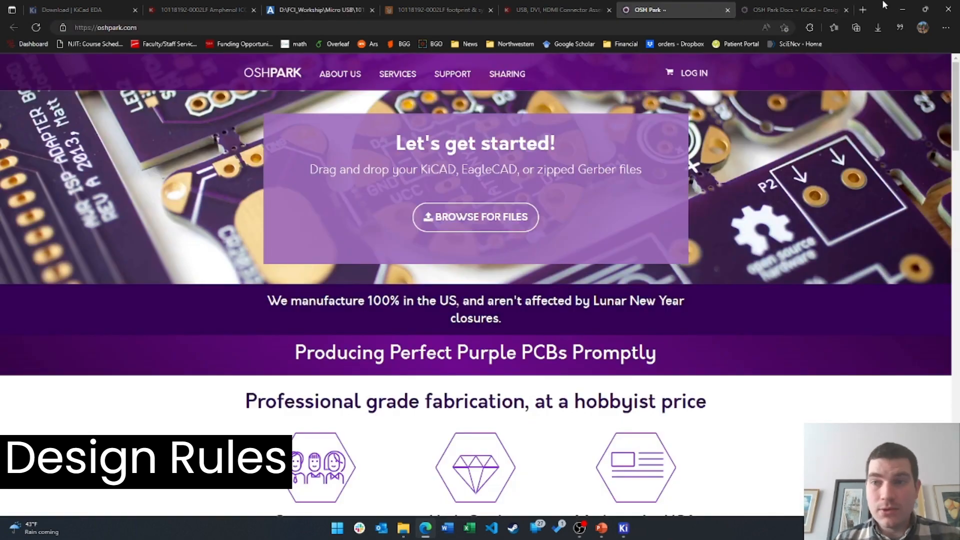
pyautogui.moveTo(888, 5); pyautogui.dragTo(1, 204)
pyautogui.click(624, 126)
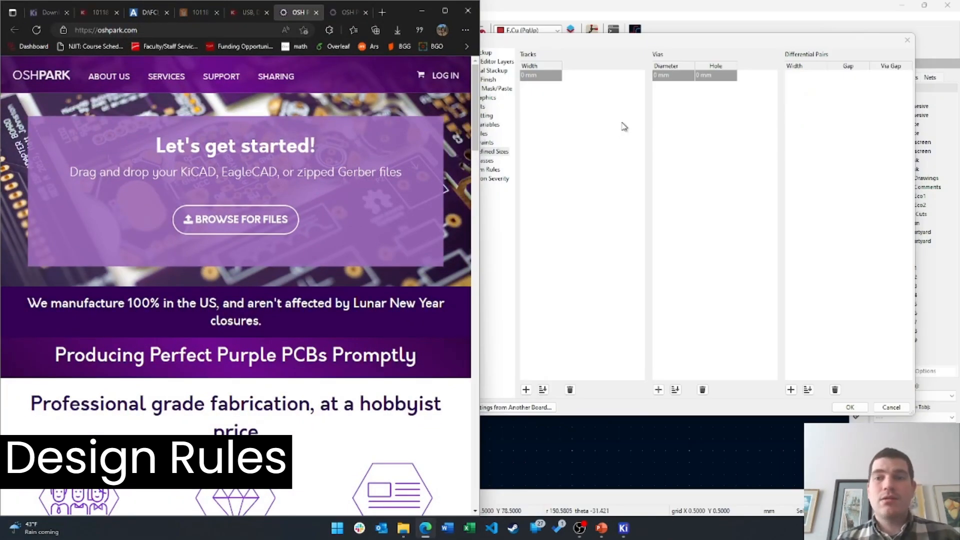
pyautogui.scroll(-7, 311, 342)
pyautogui.scroll(7, 325, 353)
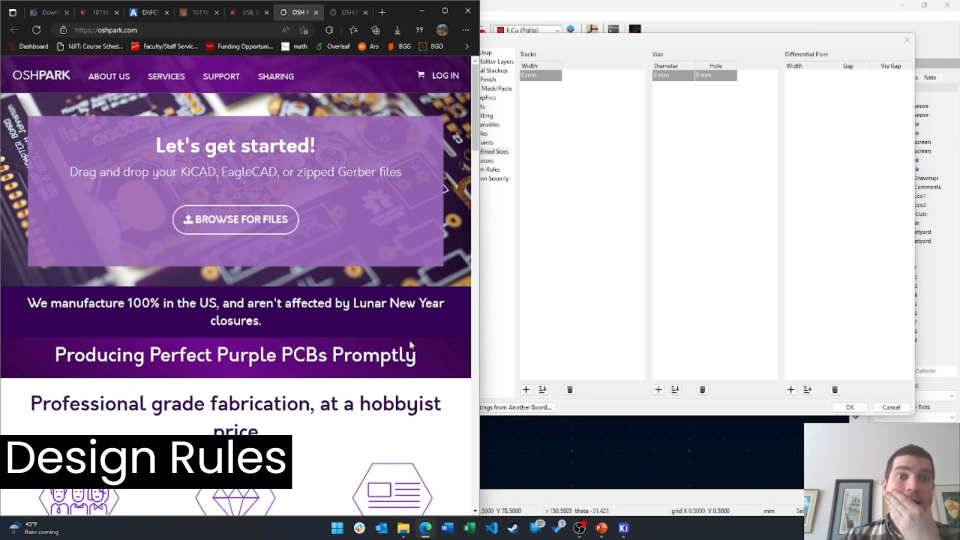
pyautogui.scroll(-10, 406, 340)
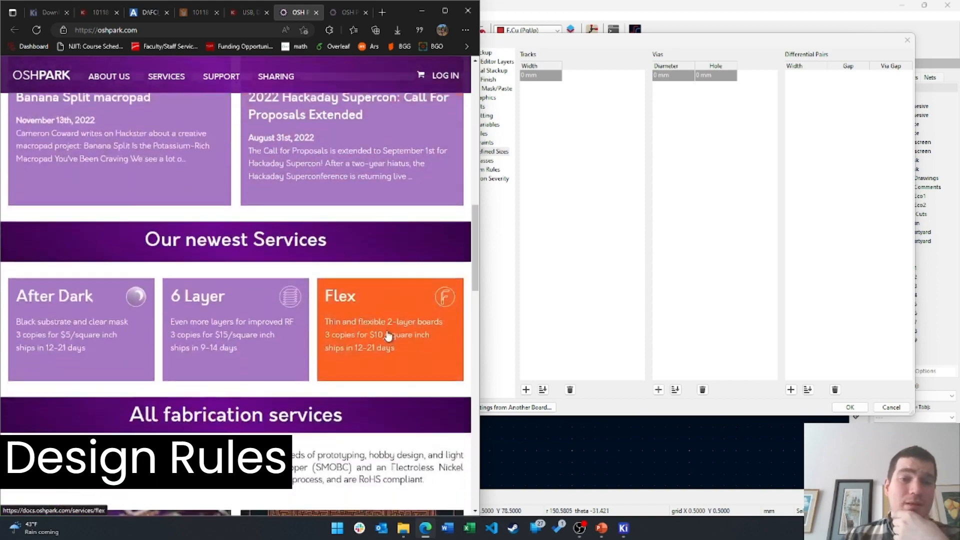
pyautogui.scroll(-4, 390, 332)
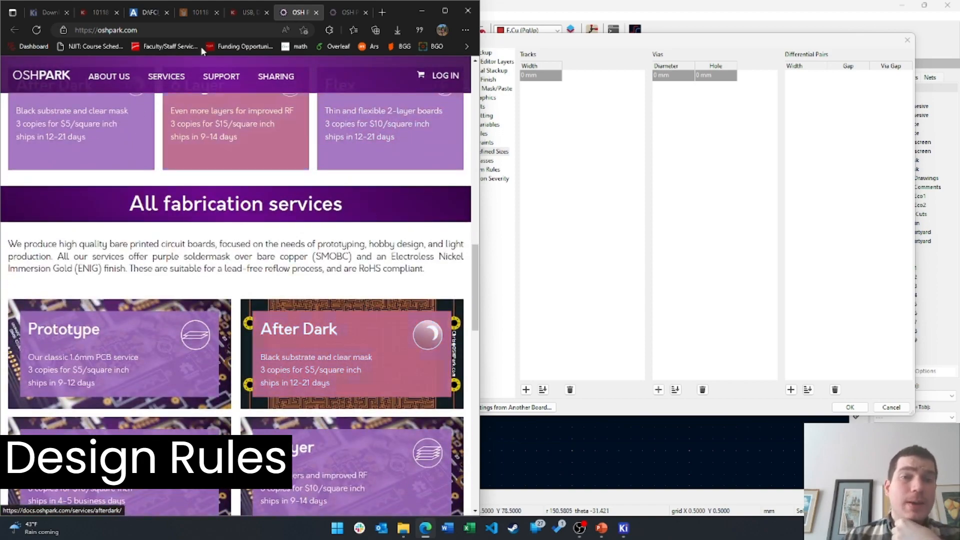
pyautogui.scroll(14, 295, 291)
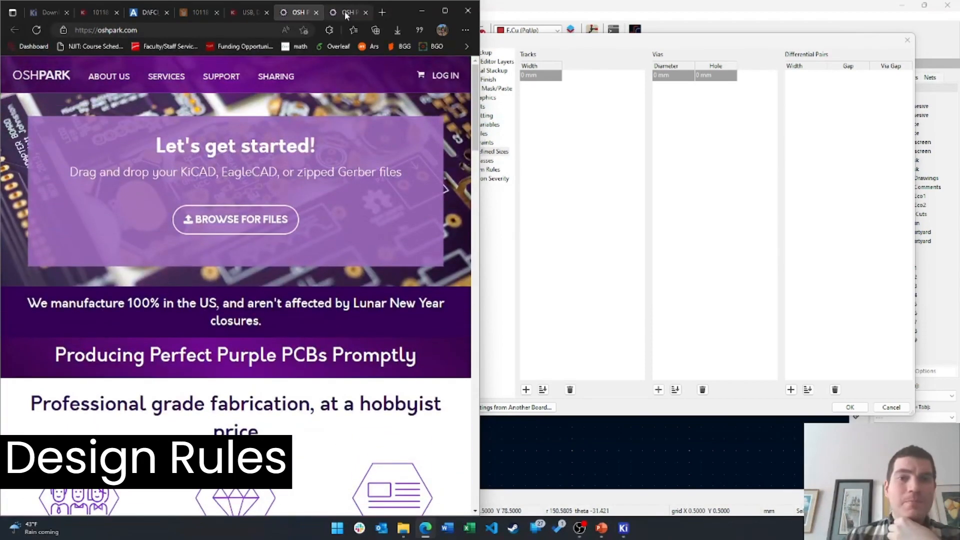
# Open OSH Park's KiCad Design Rule Setup guide and close KiCad's Board Setup dialog
pyautogui.click(345, 12)
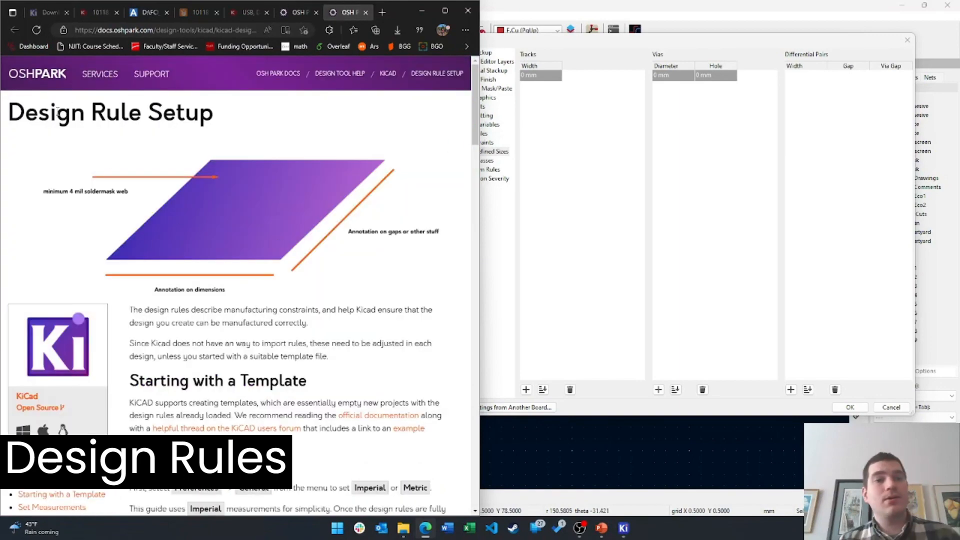
pyautogui.moveTo(695, 46); pyautogui.dragTo(725, 49)
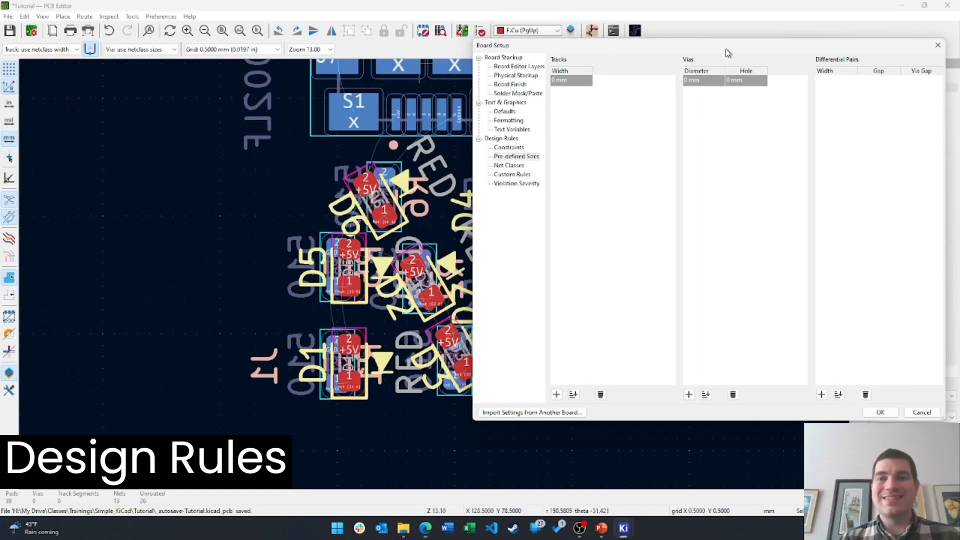
pyautogui.click(432, 526)
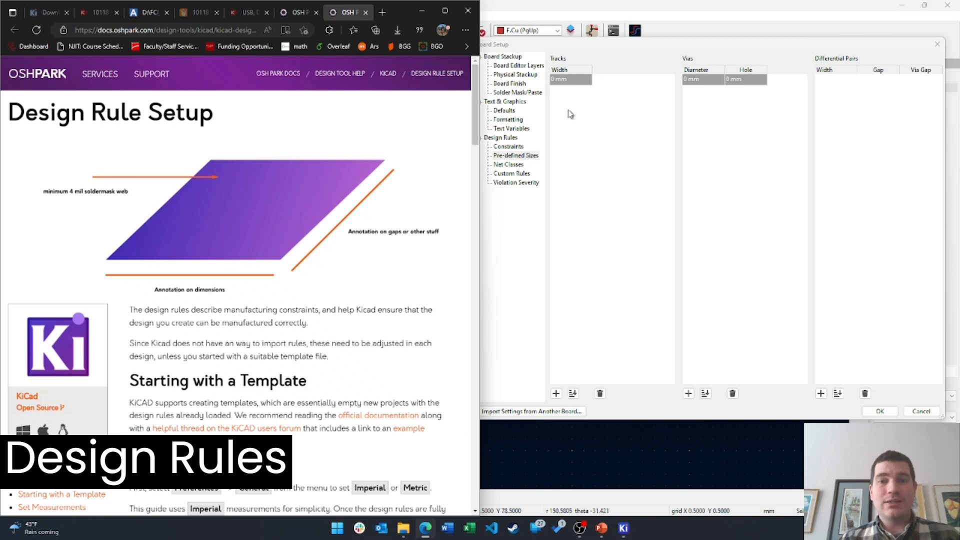
pyautogui.click(633, 13)
pyautogui.click(937, 44)
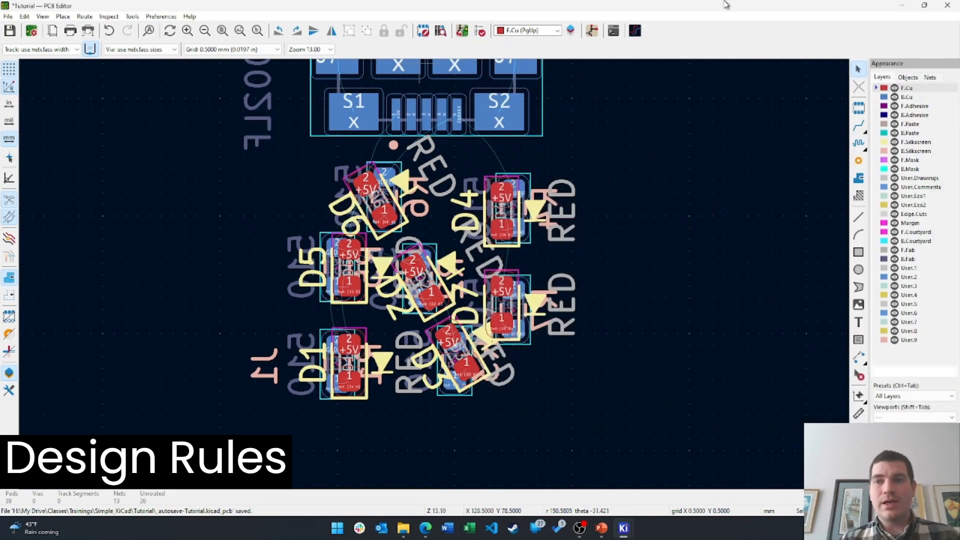
# Shrink the KiCad window onto the right half beside the browser and try the File menu
pyautogui.press('super+Down')
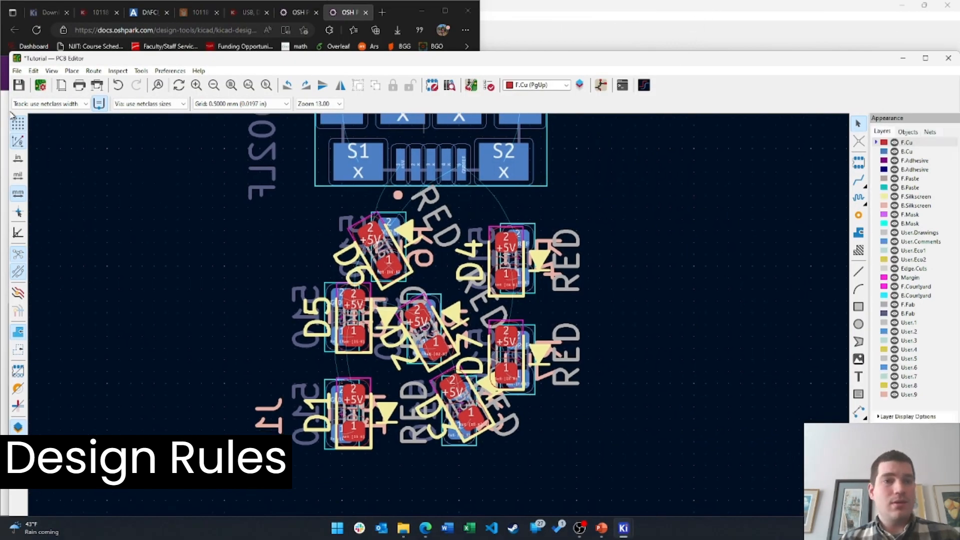
pyautogui.moveTo(471, 137); pyautogui.dragTo(553, 137)
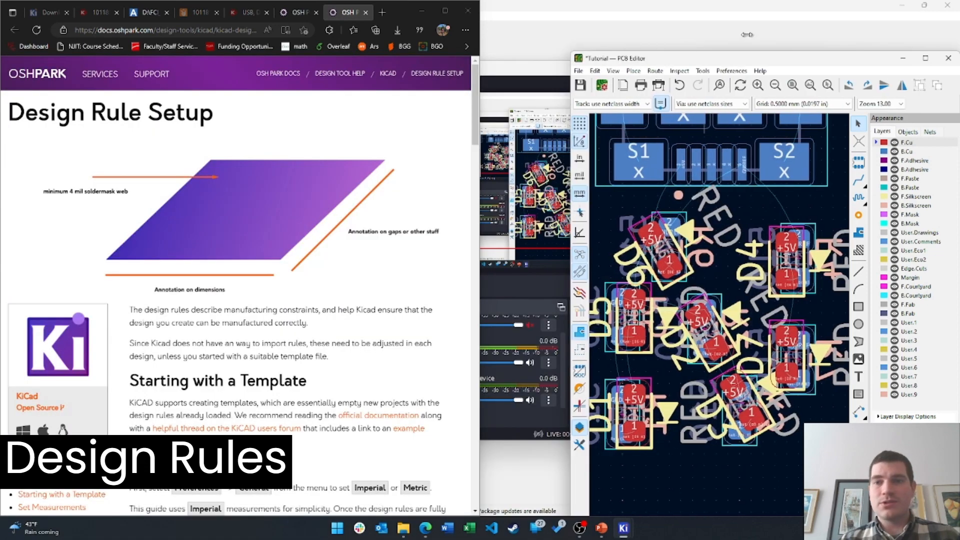
pyautogui.moveTo(777, 67); pyautogui.dragTo(737, 32)
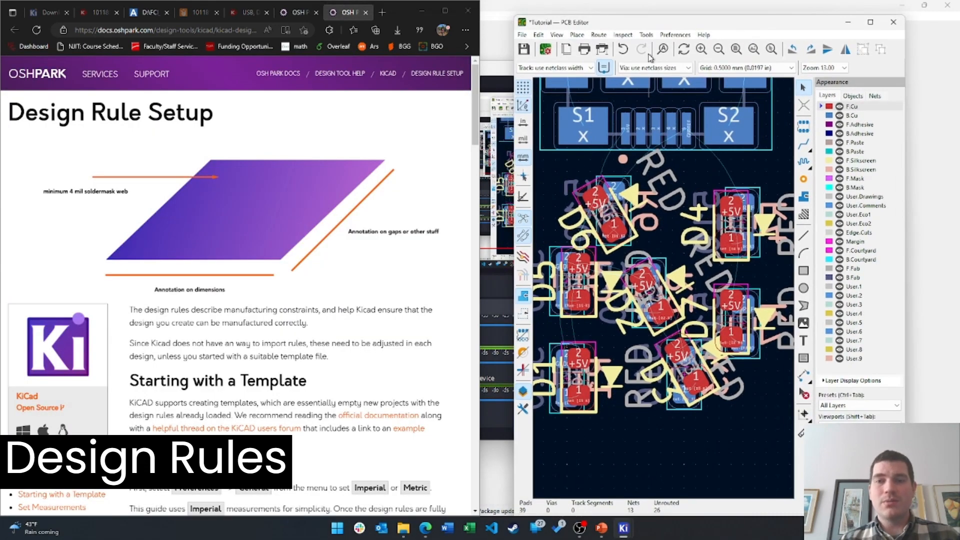
pyautogui.click(522, 34)
pyautogui.moveTo(521, 33)
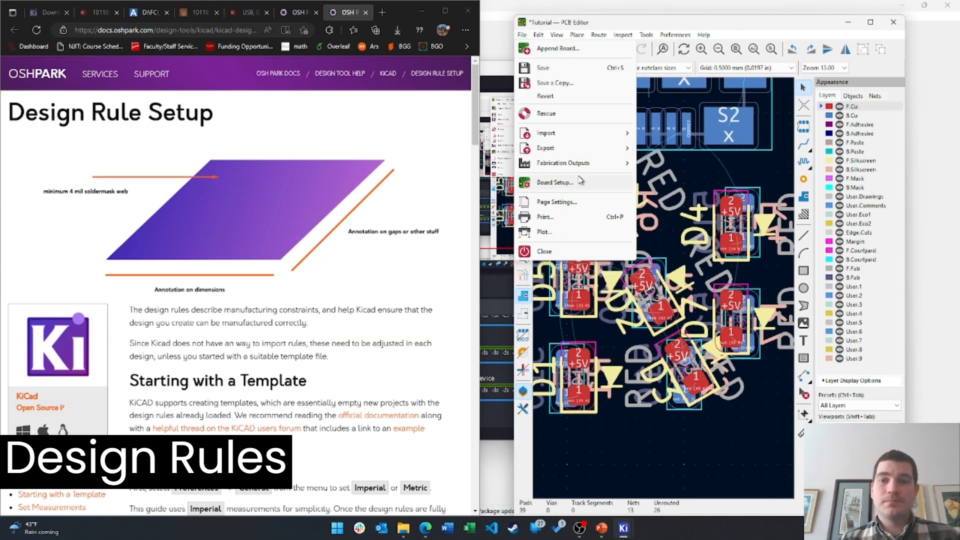
pyautogui.click(580, 528)
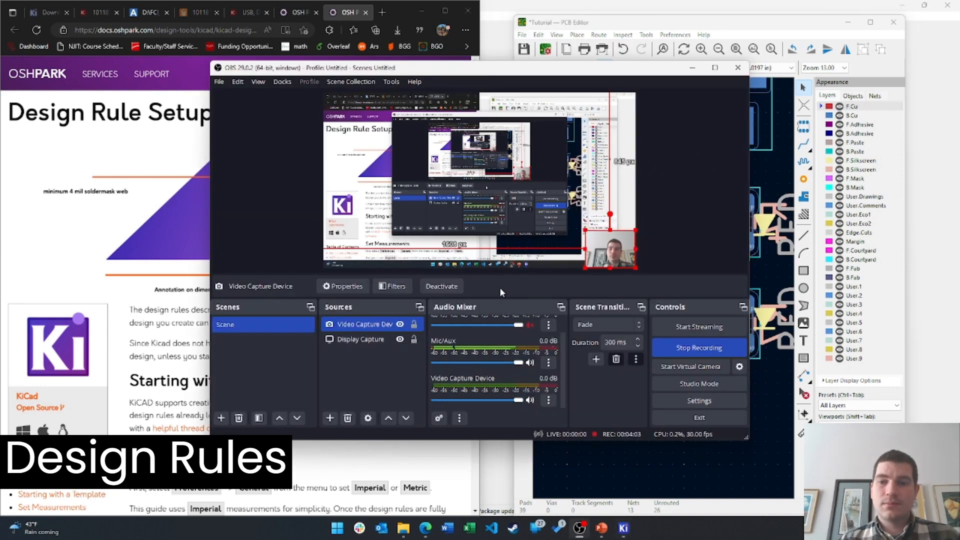
pyautogui.click(616, 25)
pyautogui.click(523, 35)
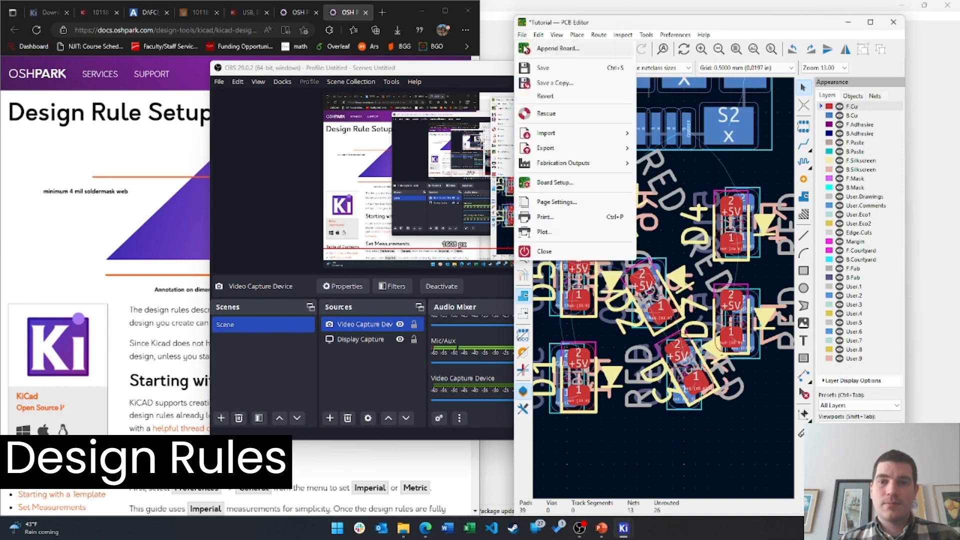
pyautogui.click(554, 182)
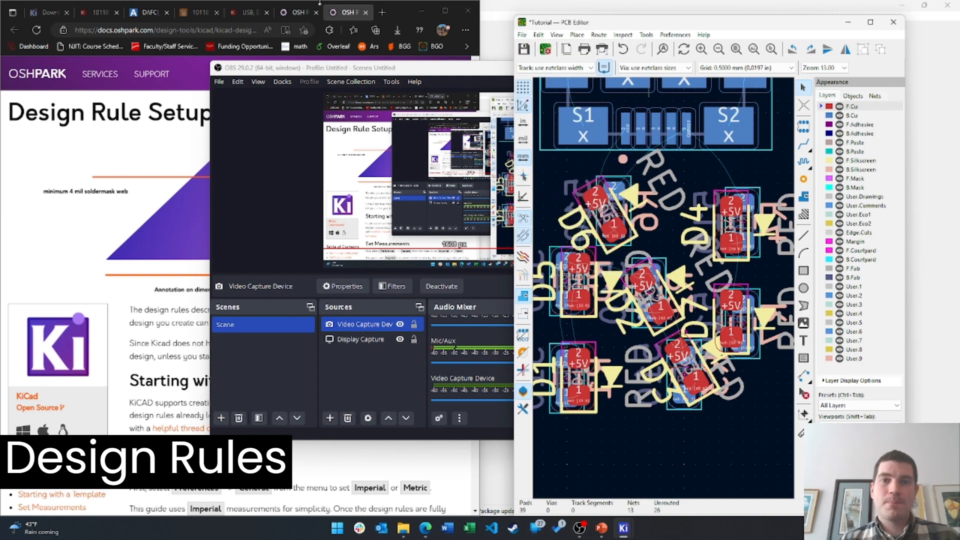
# Scroll the OSH Park guide down to its recommended minimum track and via values
pyautogui.click(415, 10)
pyautogui.scroll(-5, 303, 310)
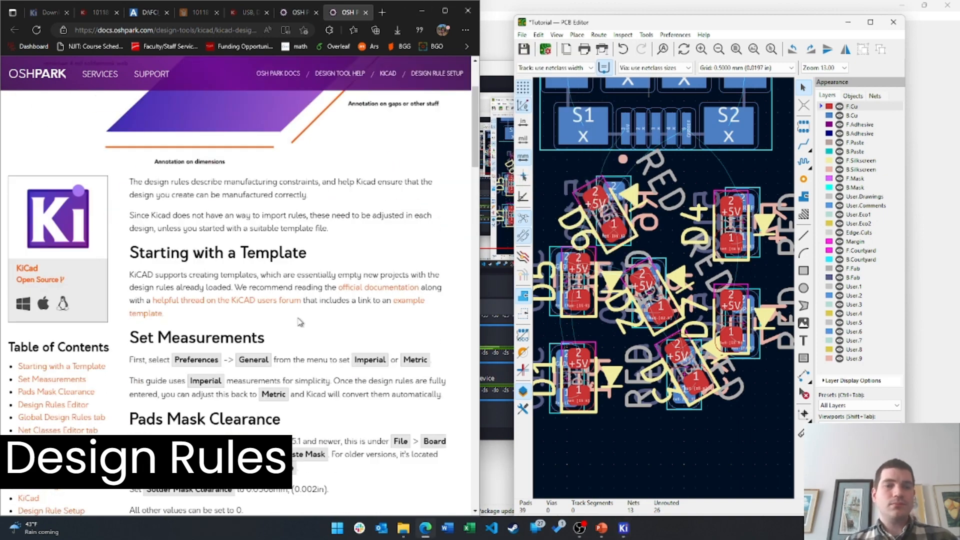
pyautogui.scroll(-4, 304, 309)
pyautogui.scroll(3, 326, 312)
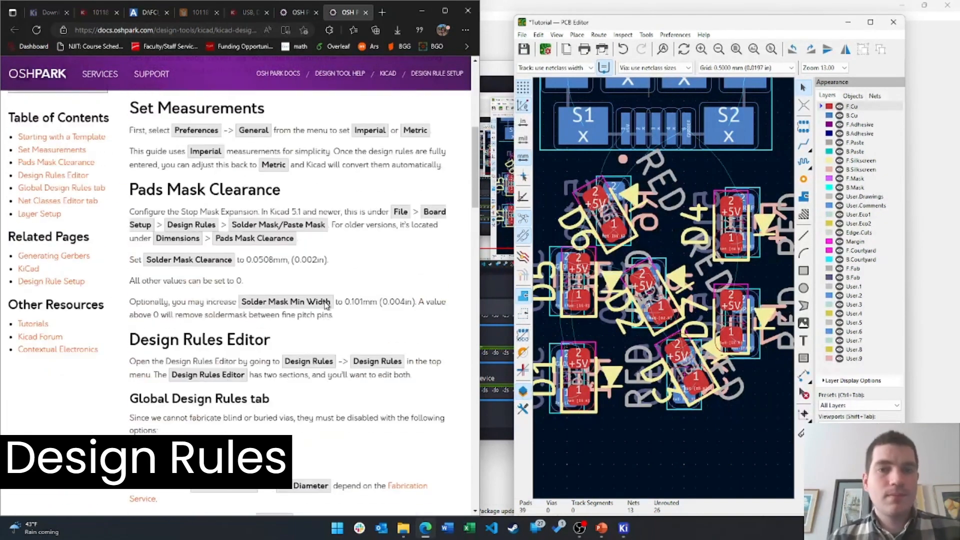
pyautogui.scroll(-8, 329, 310)
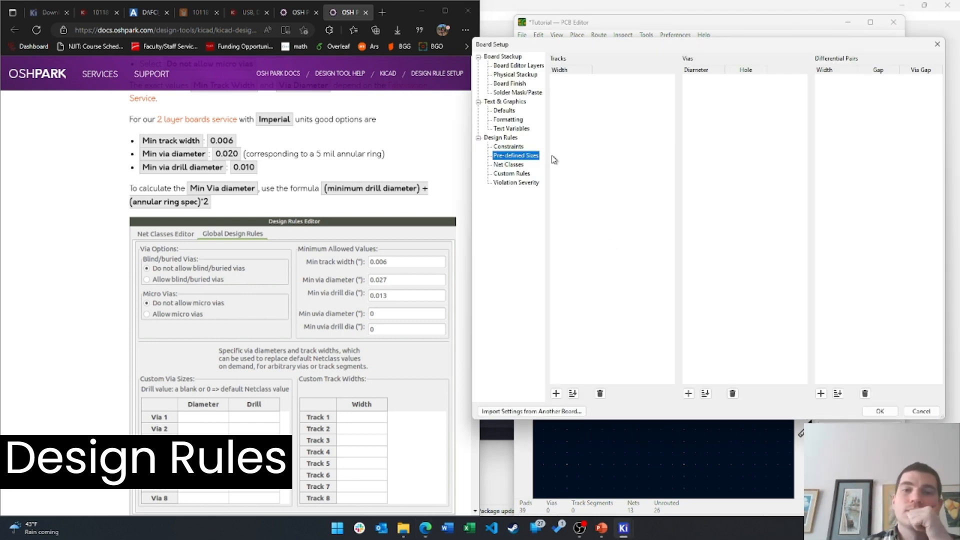
# Show KiCad's Constraints page and read through OSH Park's KiCad design rules alongside it
pyautogui.click(517, 148)
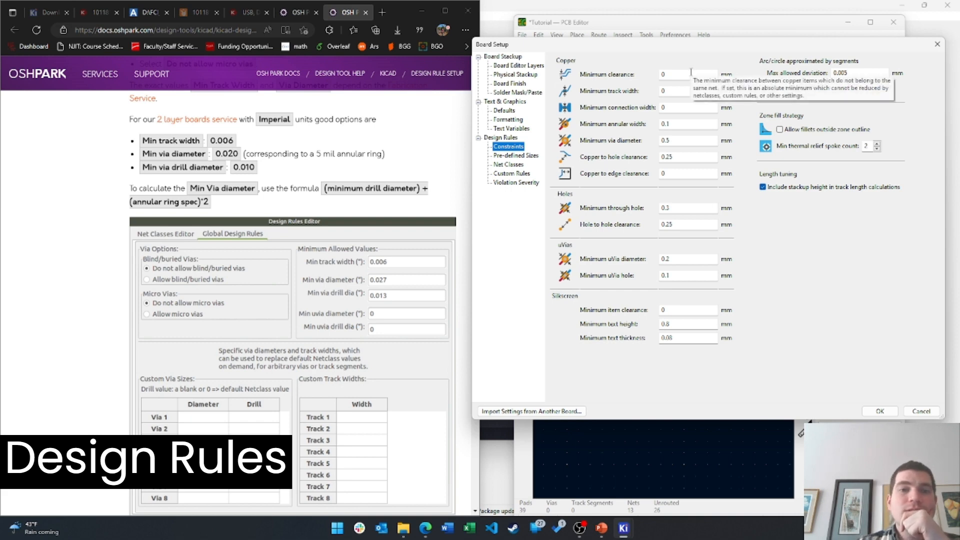
pyautogui.scroll(-9, 322, 239)
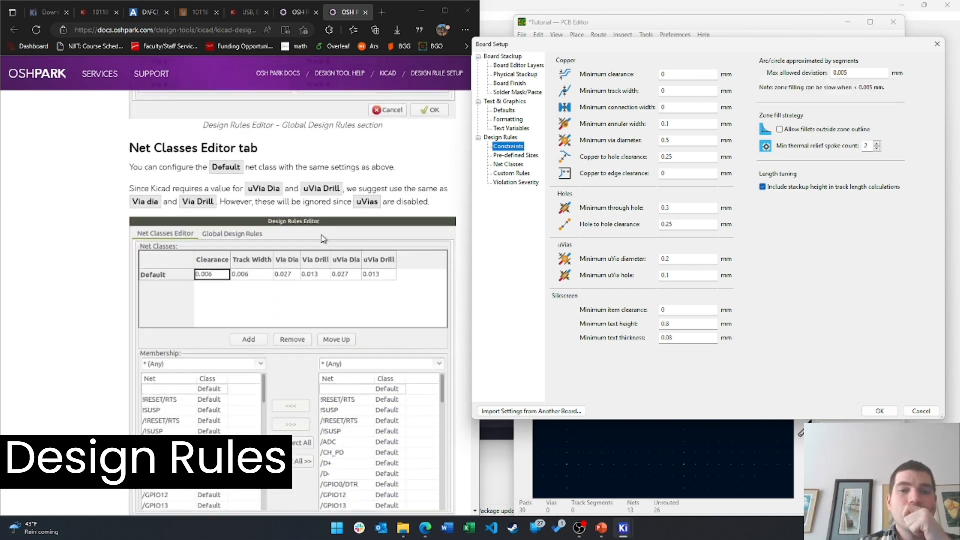
pyautogui.scroll(-12, 323, 239)
pyautogui.scroll(5, 320, 240)
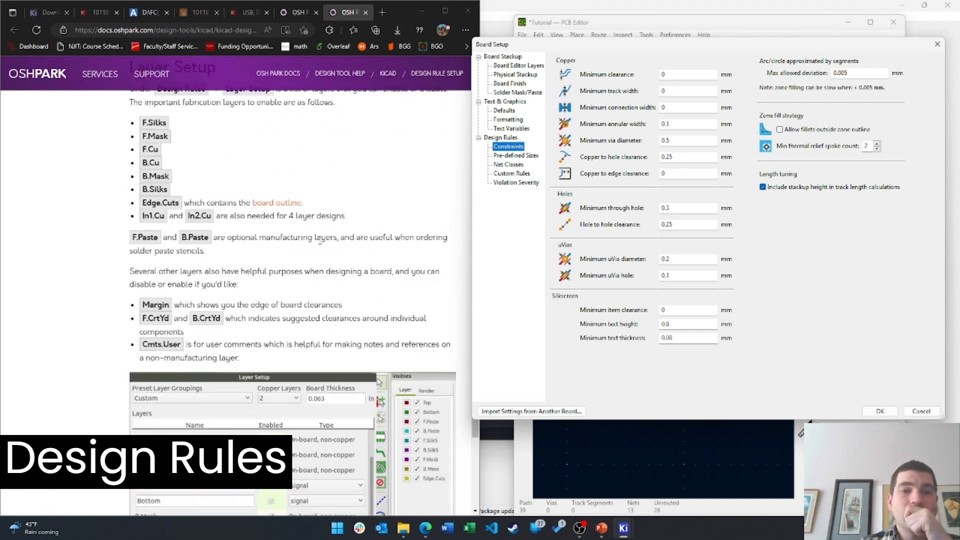
pyautogui.scroll(20, 320, 240)
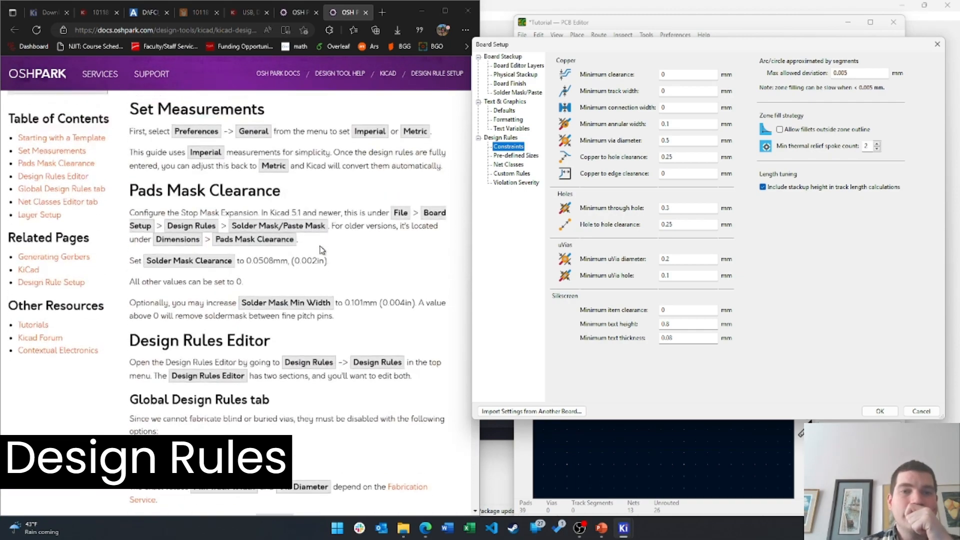
pyautogui.scroll(1, 322, 250)
pyautogui.scroll(-3, 322, 250)
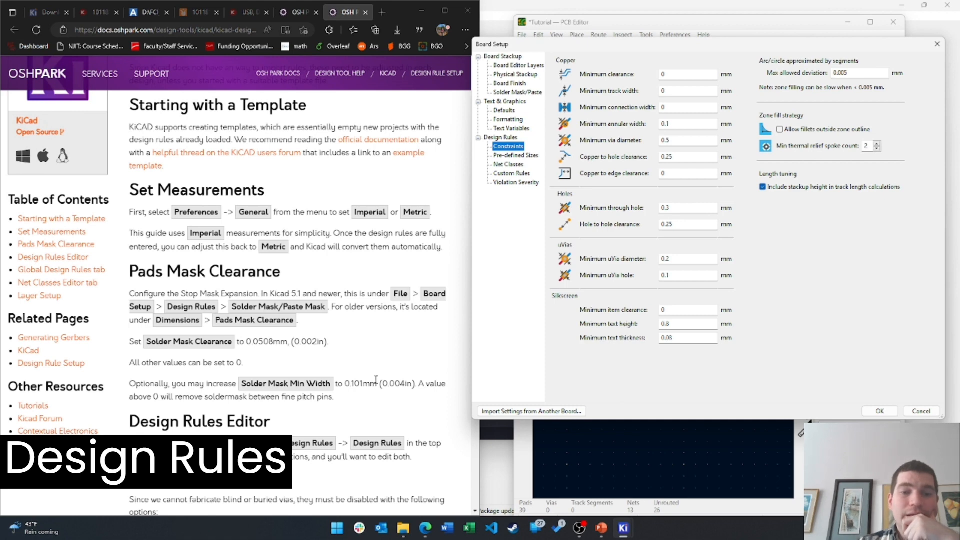
pyautogui.scroll(-5, 375, 380)
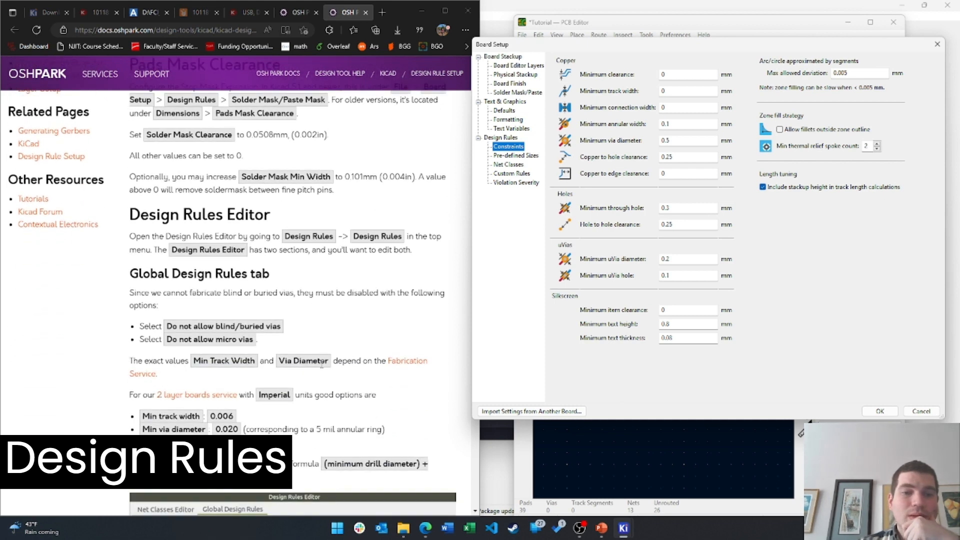
pyautogui.scroll(-2, 322, 364)
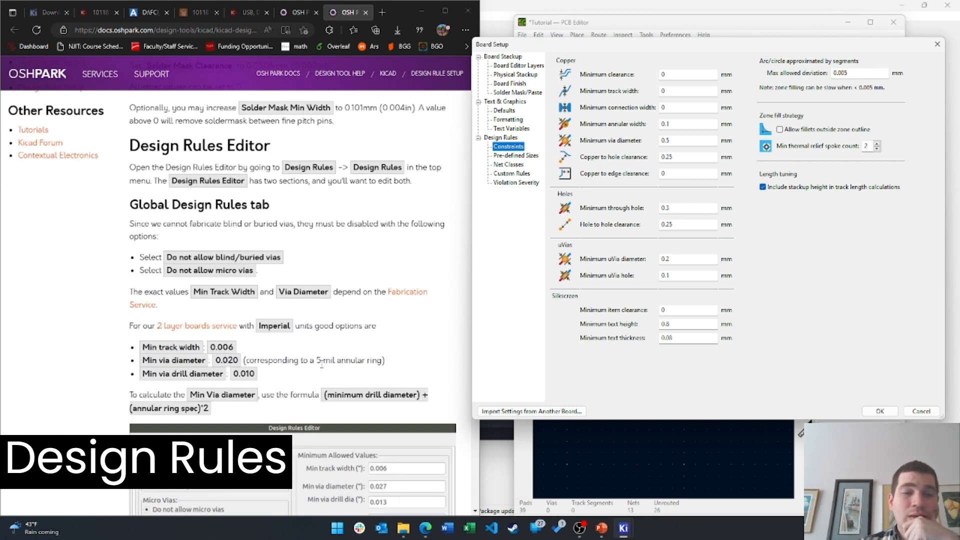
pyautogui.scroll(-2, 321, 364)
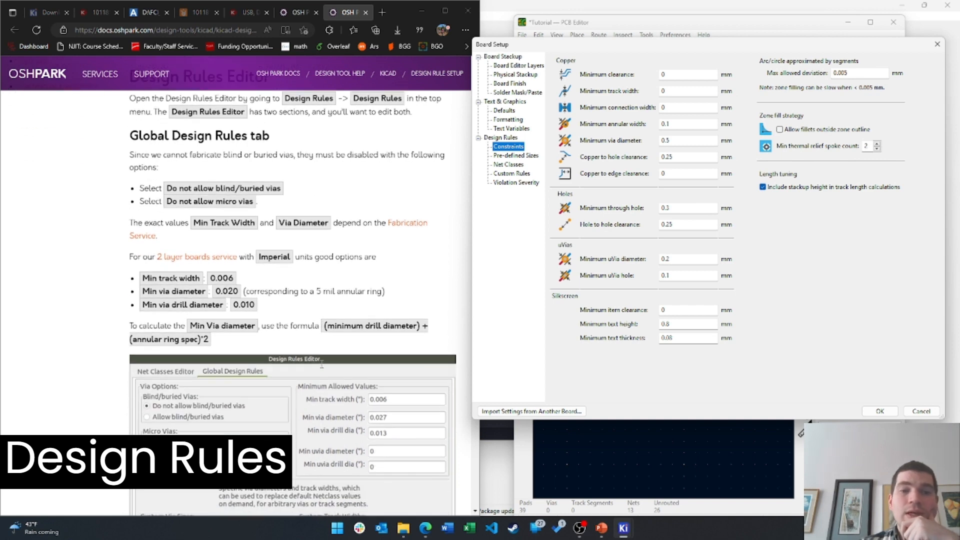
pyautogui.scroll(-10, 428, 290)
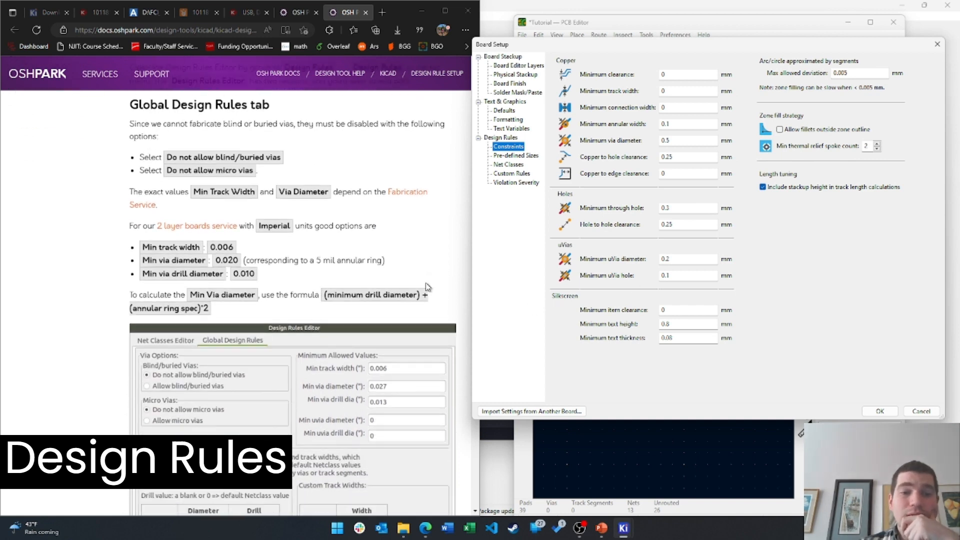
pyautogui.scroll(-6, 428, 290)
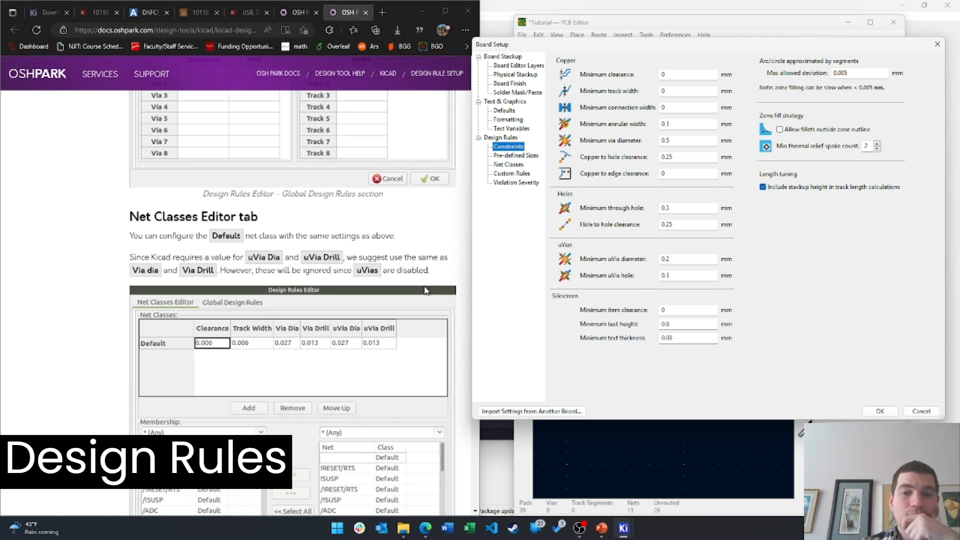
pyautogui.scroll(-14, 419, 296)
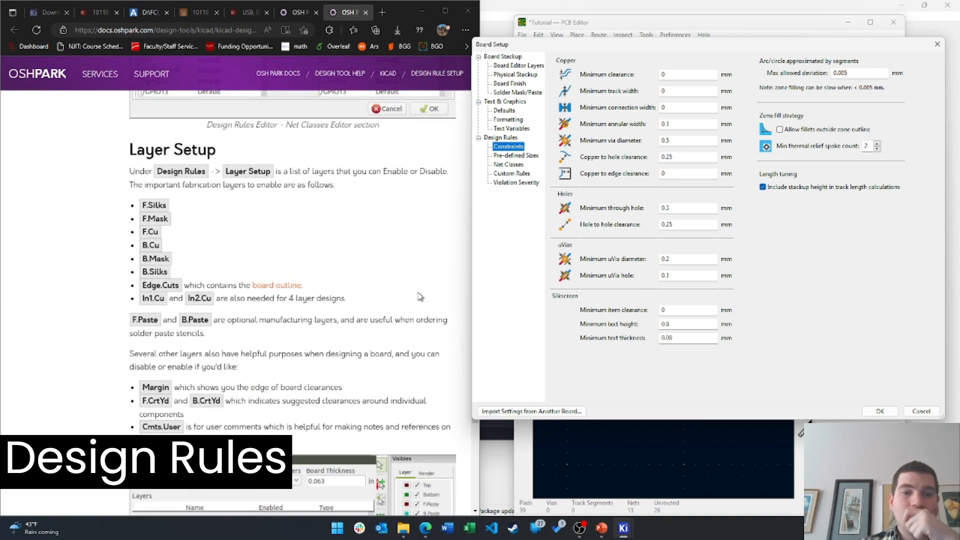
pyautogui.scroll(-15, 419, 297)
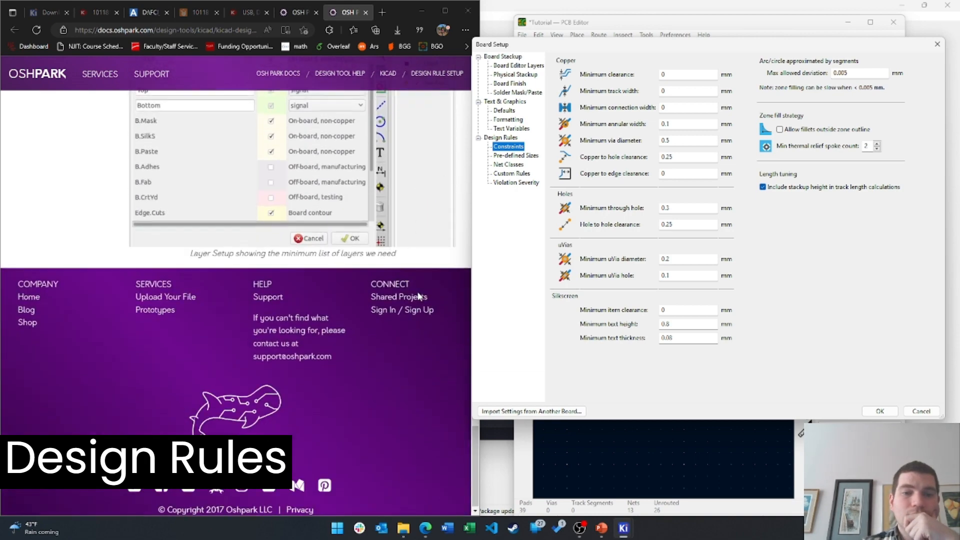
pyautogui.scroll(20, 423, 250)
pyautogui.scroll(15, 425, 311)
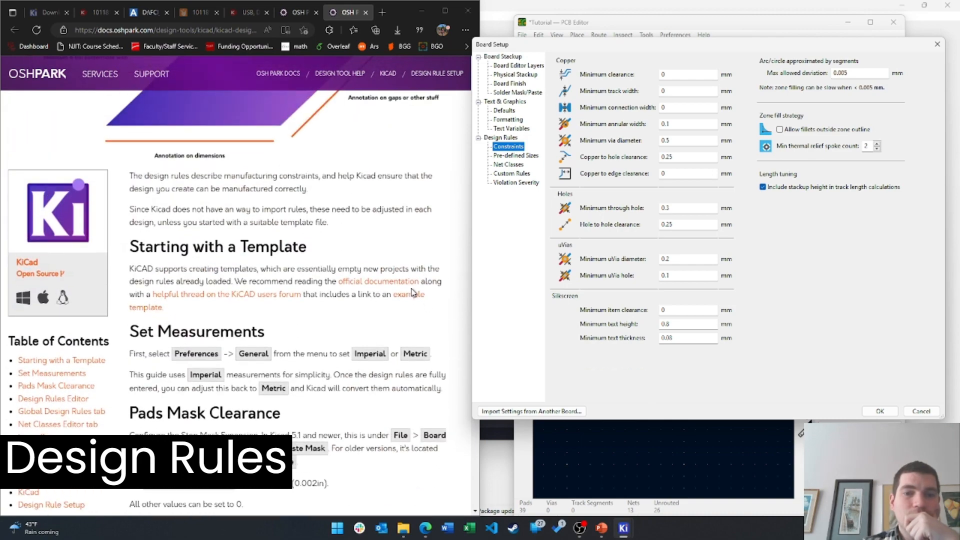
# Check the guide's example template link, close its 404 page, and return to Constraints
pyautogui.middleClick(408, 302)
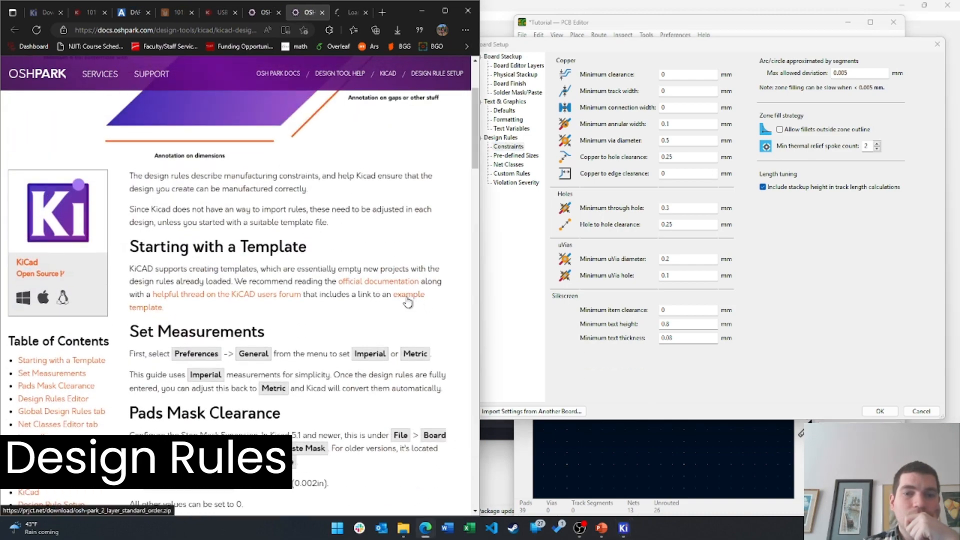
pyautogui.click(350, 20)
pyautogui.click(366, 12)
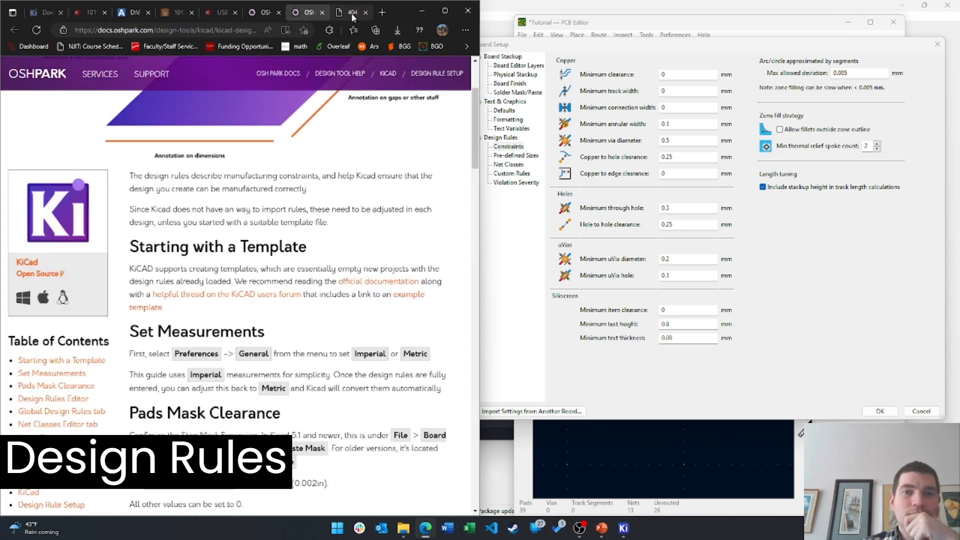
pyautogui.scroll(-1, 328, 322)
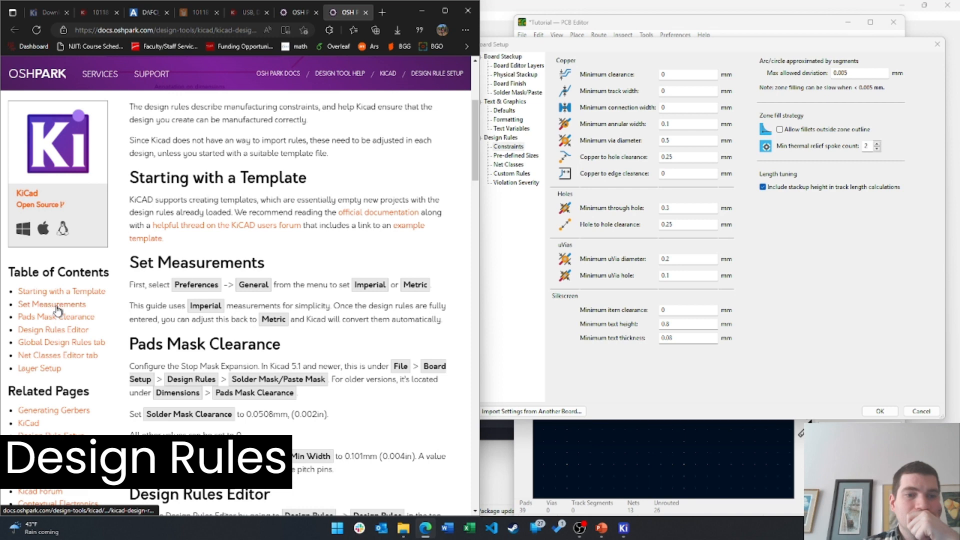
pyautogui.scroll(-1, 325, 302)
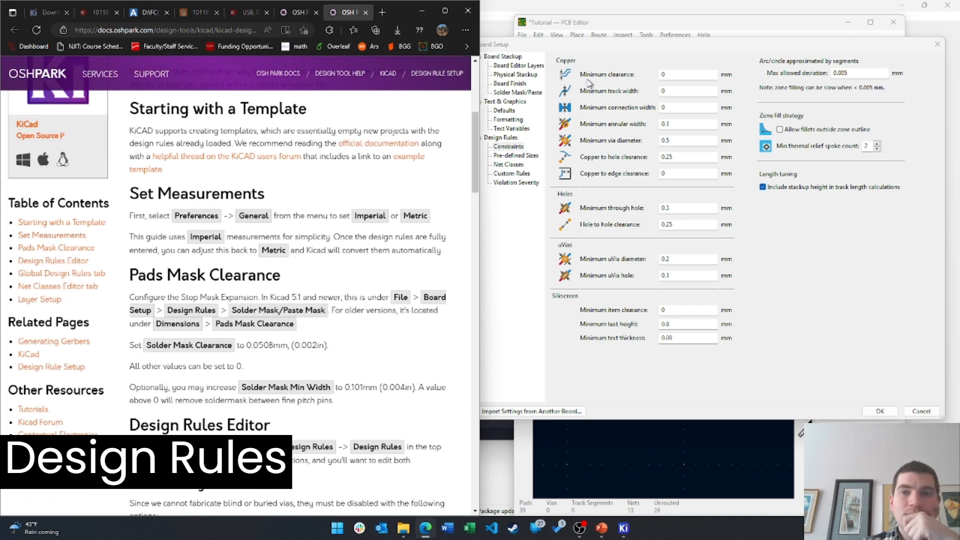
pyautogui.click(553, 63)
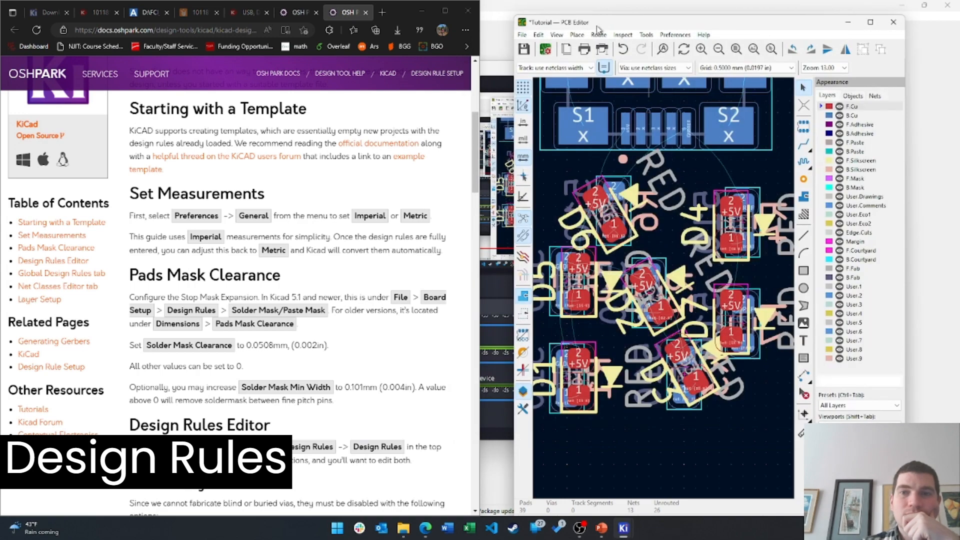
pyautogui.click(938, 44)
pyautogui.click(688, 35)
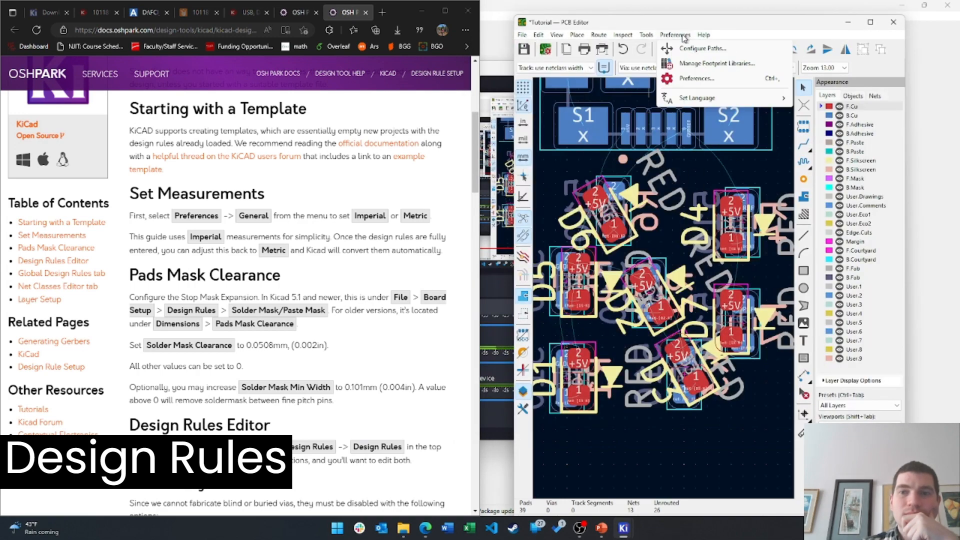
pyautogui.click(686, 79)
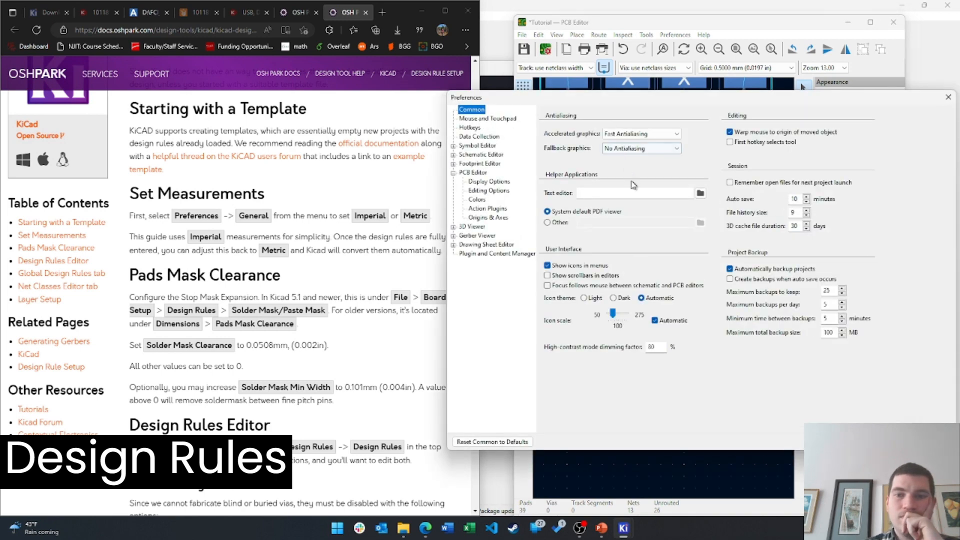
pyautogui.click(483, 119)
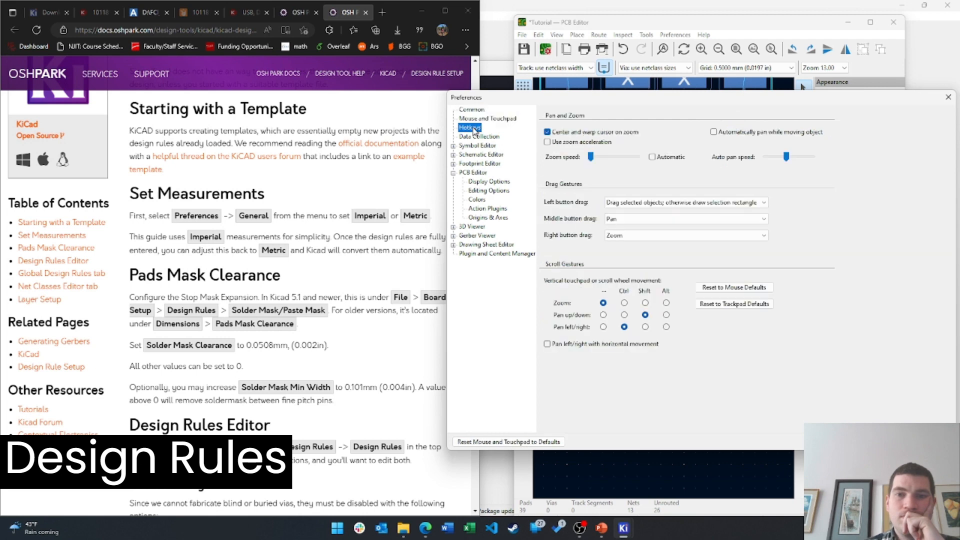
pyautogui.click(478, 137)
pyautogui.click(478, 146)
pyautogui.click(488, 164)
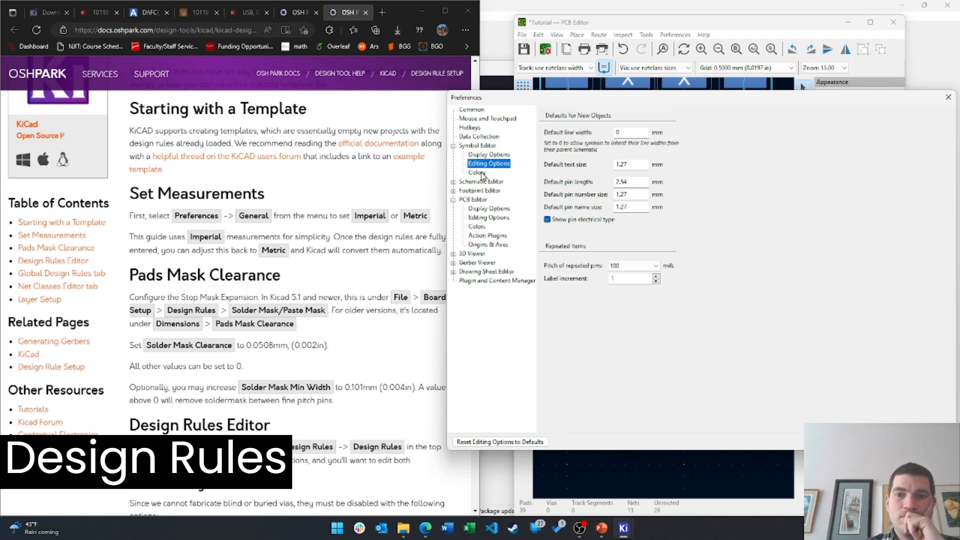
pyautogui.click(477, 172)
pyautogui.click(475, 191)
pyautogui.click(479, 183)
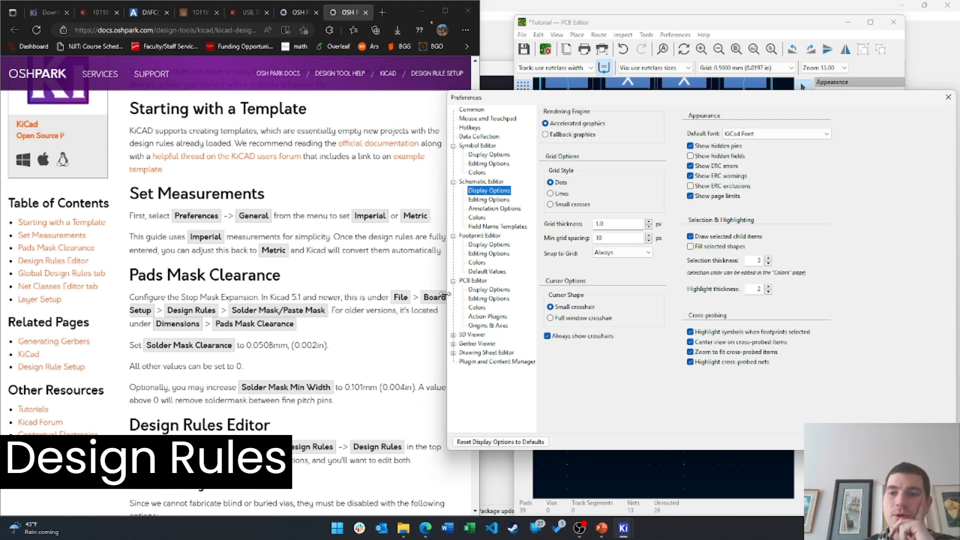
pyautogui.click(488, 200)
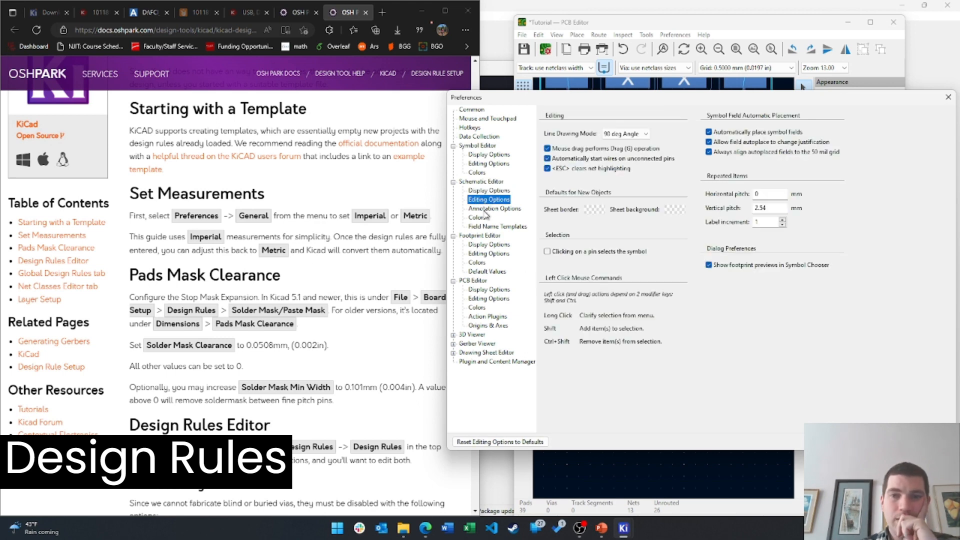
pyautogui.click(494, 208)
pyautogui.click(477, 218)
pyautogui.click(489, 289)
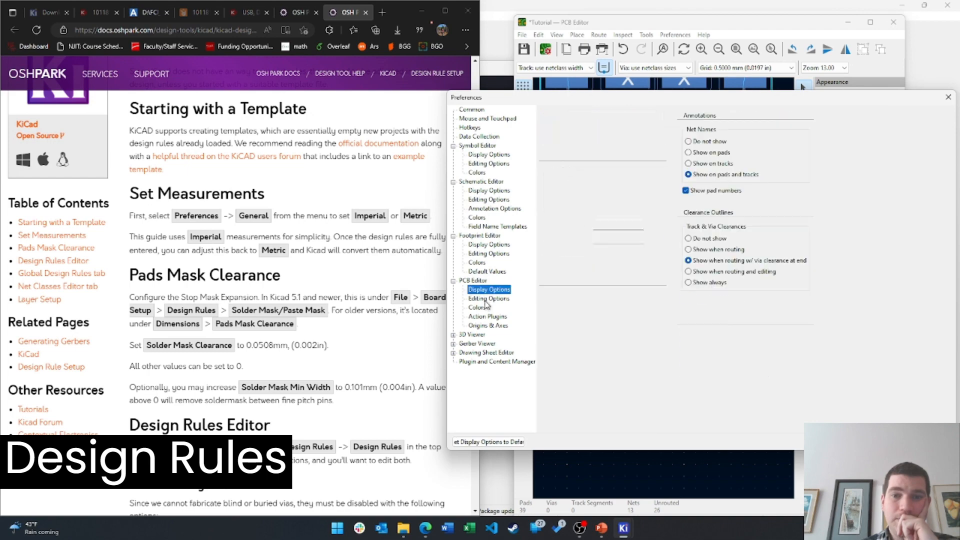
pyautogui.click(489, 298)
pyautogui.click(478, 308)
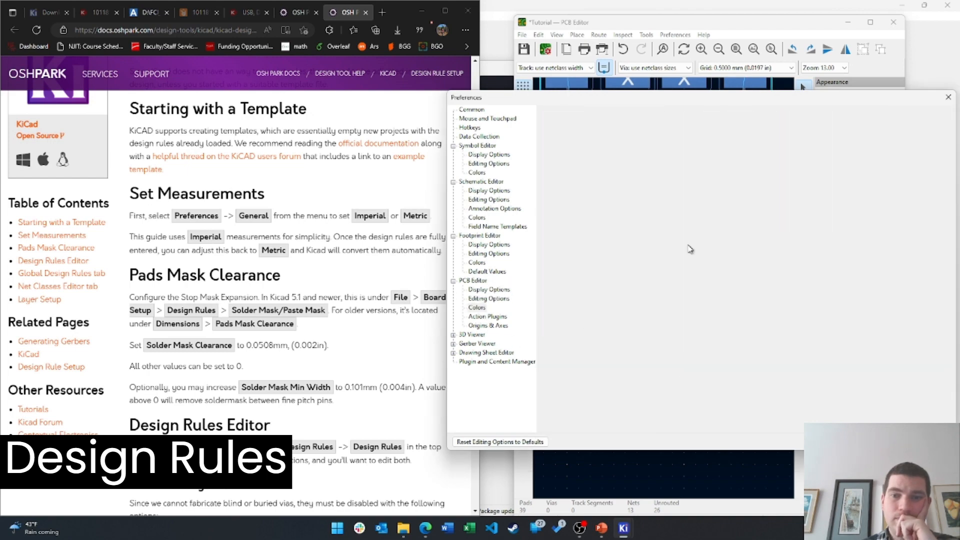
pyautogui.click(949, 97)
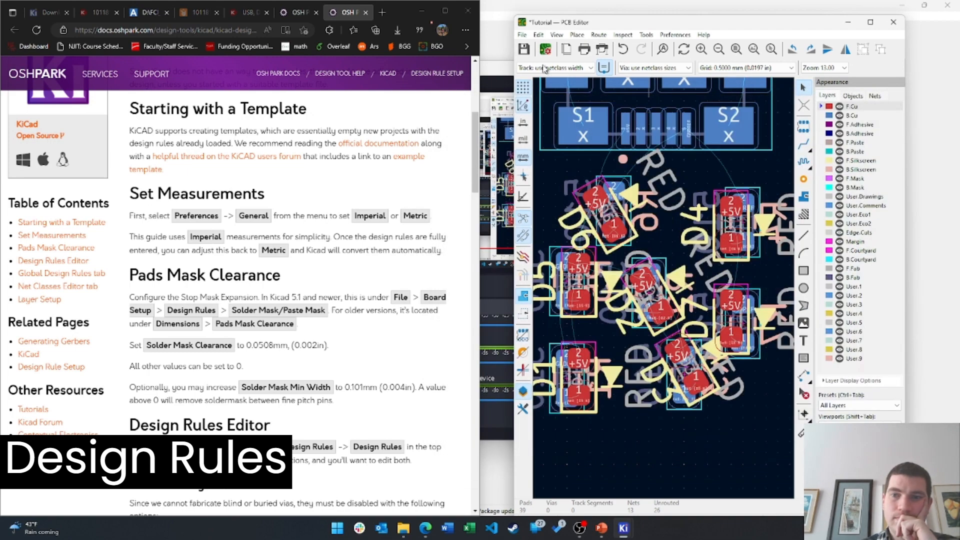
# Reopen Board Setup via File menu and open the '2 layer boards service' link in a new tab
pyautogui.click(522, 35)
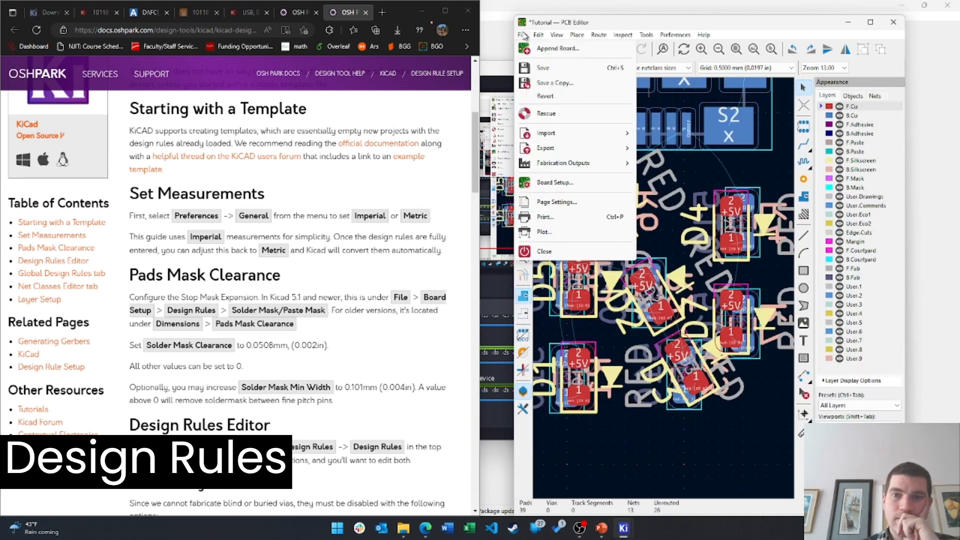
pyautogui.click(556, 185)
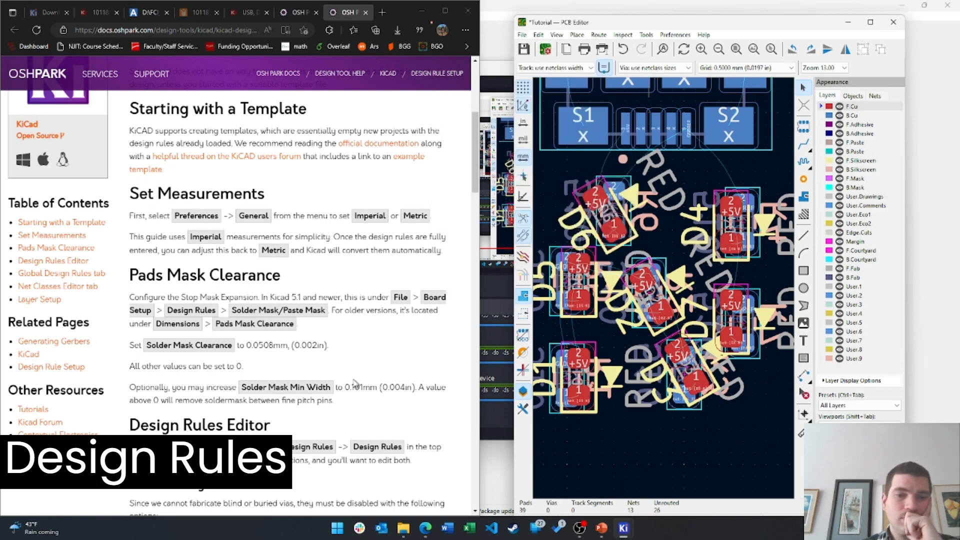
pyautogui.scroll(-4, 354, 382)
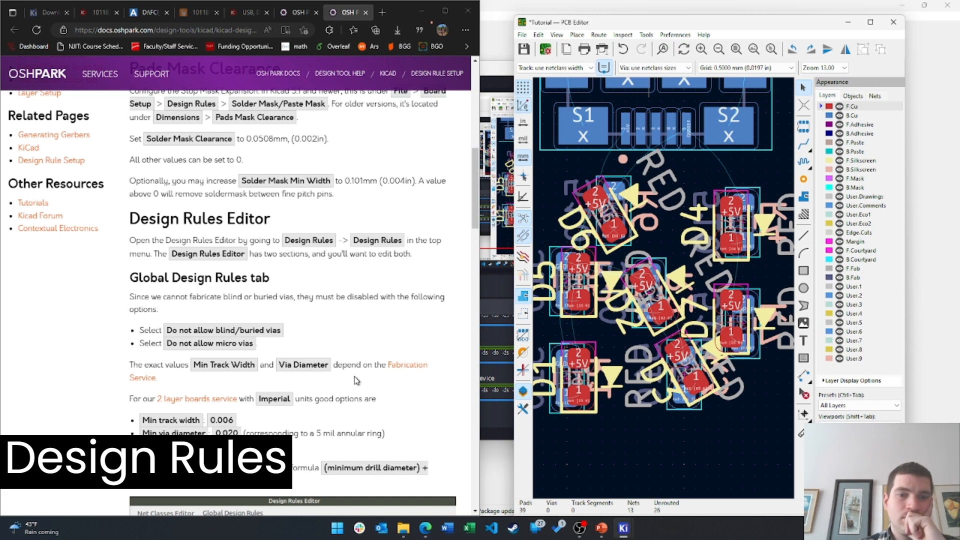
pyautogui.middleClick(197, 399)
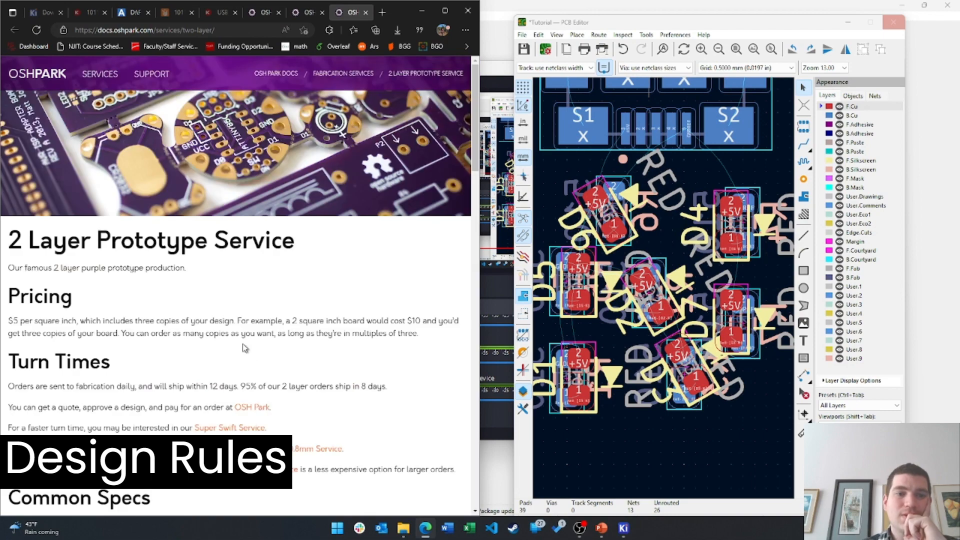
pyautogui.scroll(-7, 250, 340)
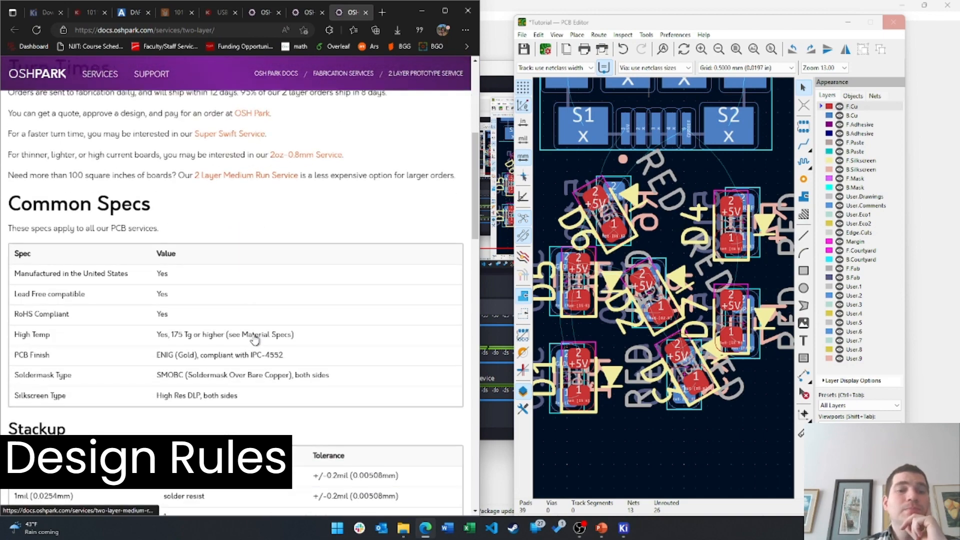
pyautogui.scroll(7, 260, 335)
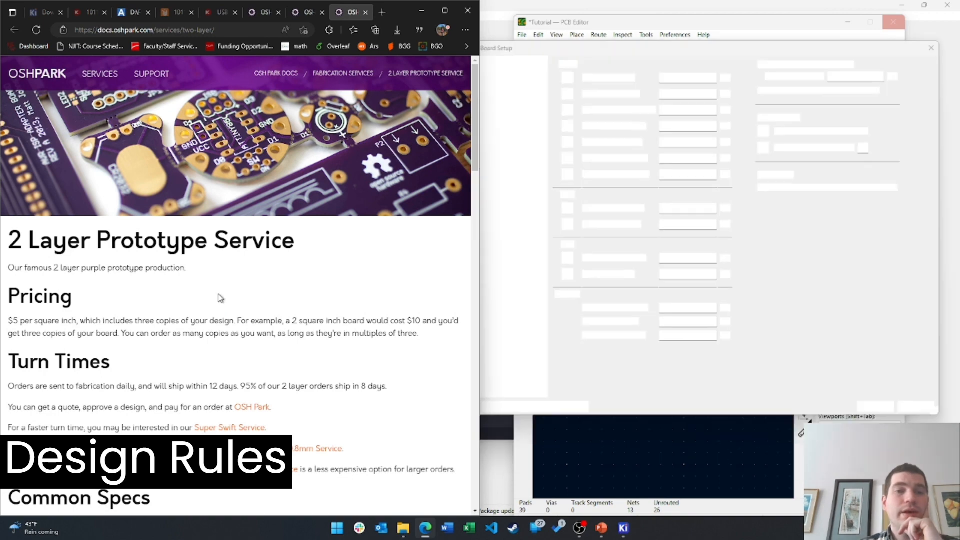
# Scroll to the Copper Specifications table and highlight the 0.1524 mm trace spacing value
pyautogui.scroll(-3, 220, 298)
pyautogui.scroll(-7, 218, 257)
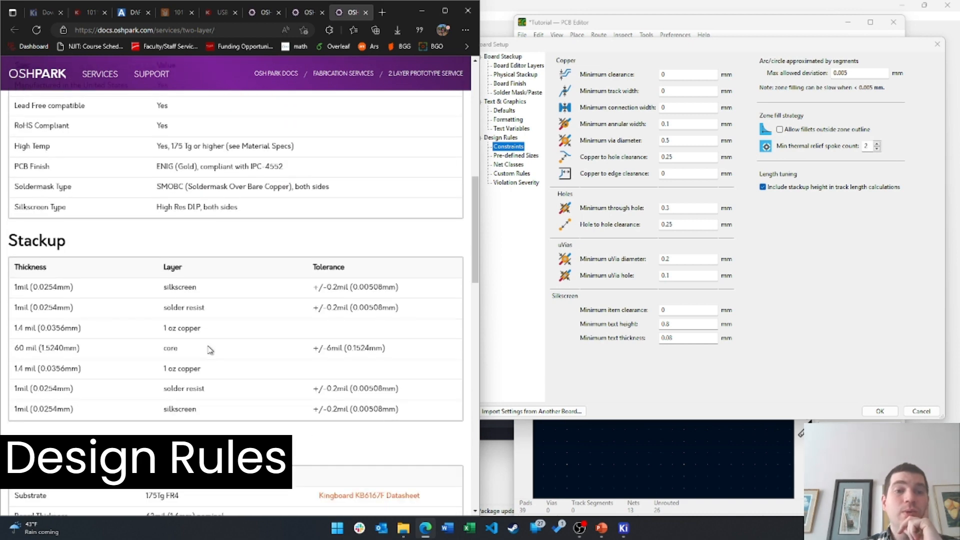
pyautogui.scroll(10, 209, 349)
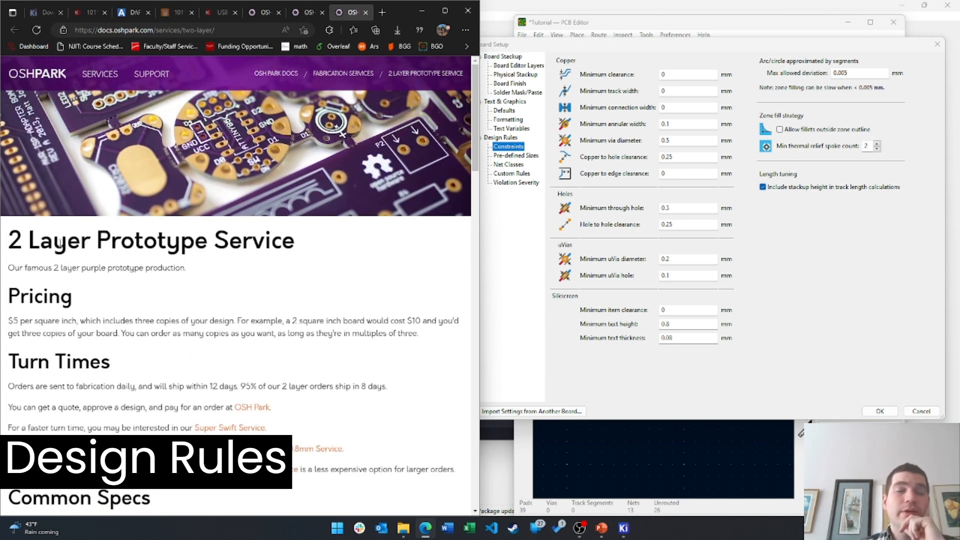
pyautogui.moveTo(54, 242); pyautogui.dragTo(159, 241)
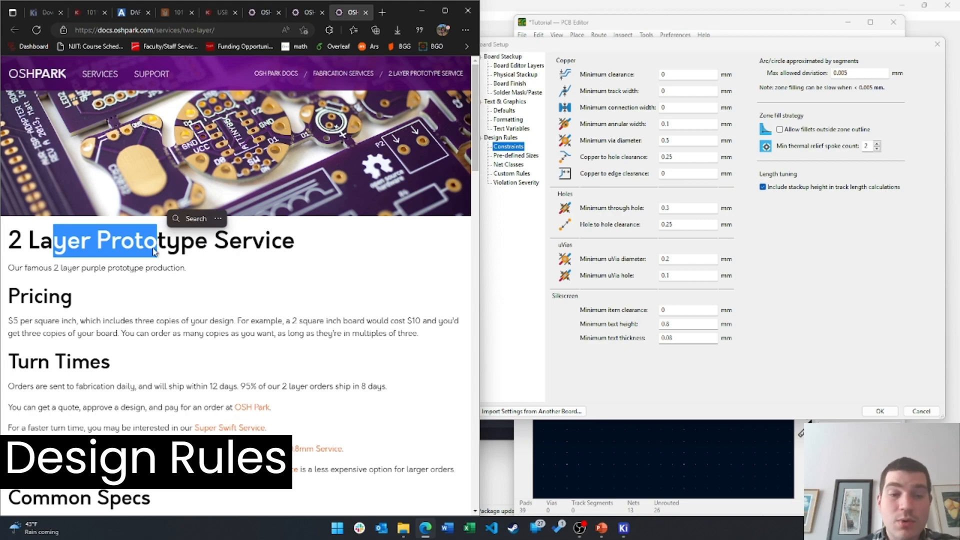
pyautogui.scroll(-6, 154, 252)
pyautogui.scroll(6, 270, 315)
pyautogui.scroll(-15, 257, 317)
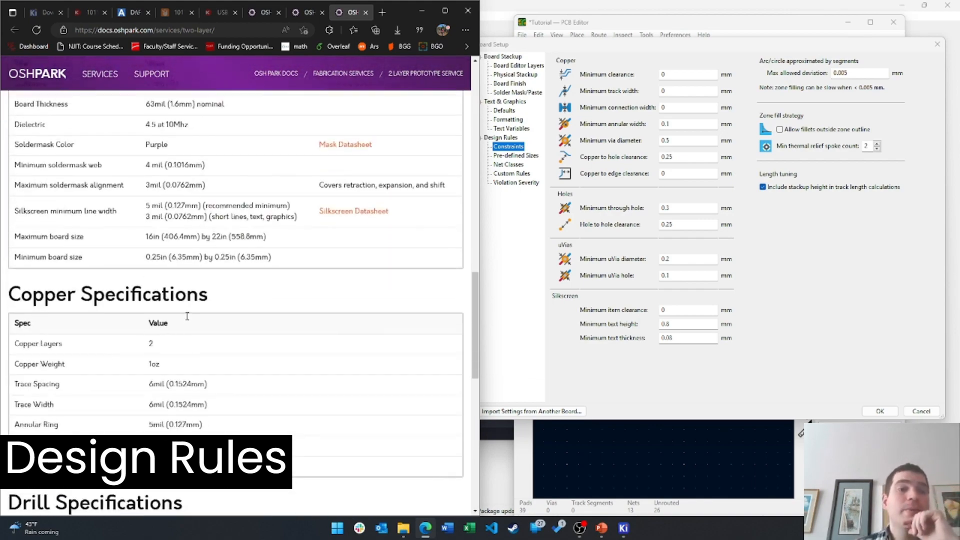
pyautogui.scroll(-7, 188, 358)
pyautogui.scroll(15, 194, 360)
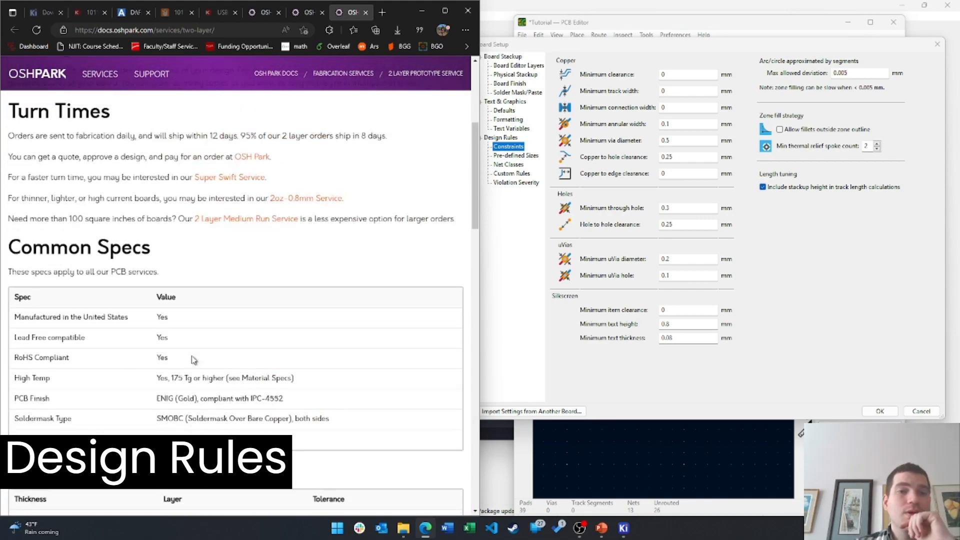
pyautogui.scroll(-6, 210, 345)
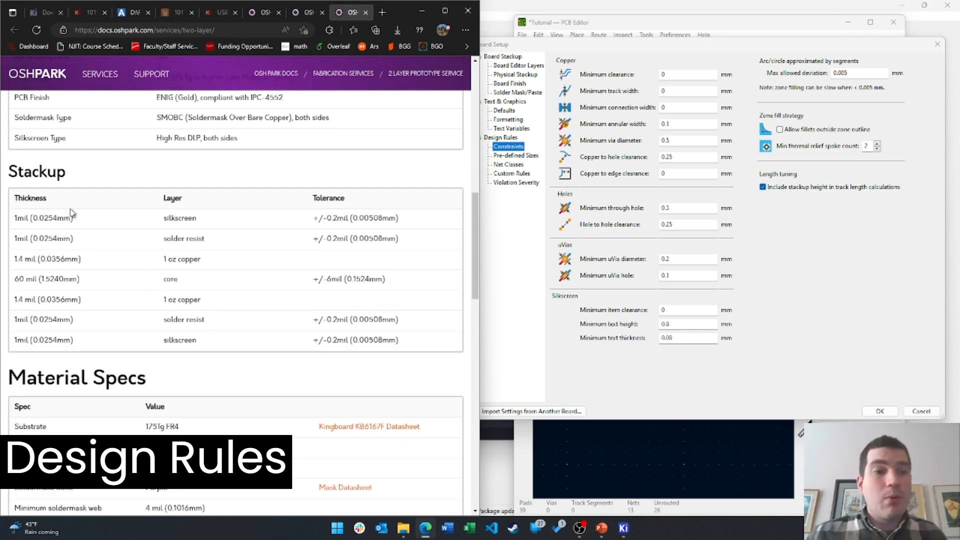
pyautogui.scroll(-1, 135, 278)
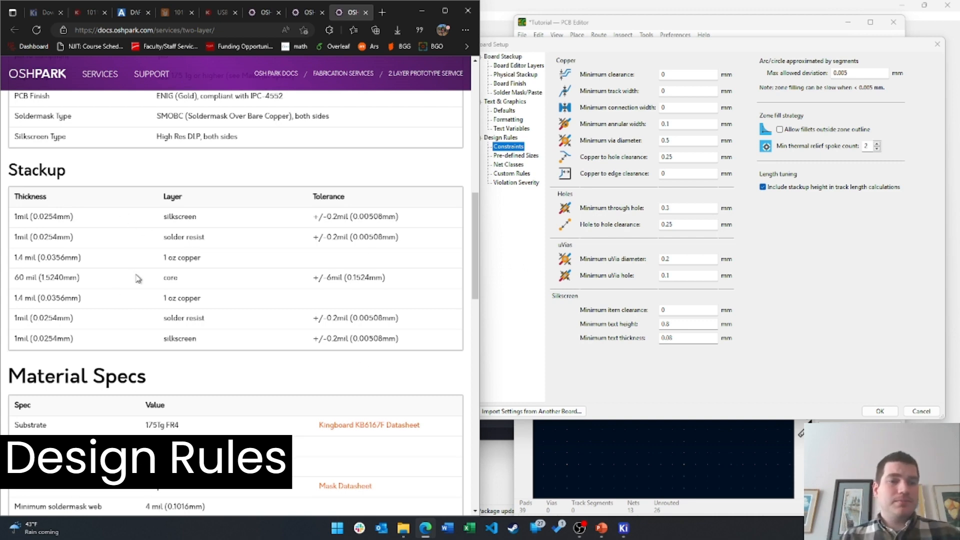
pyautogui.scroll(-10, 138, 278)
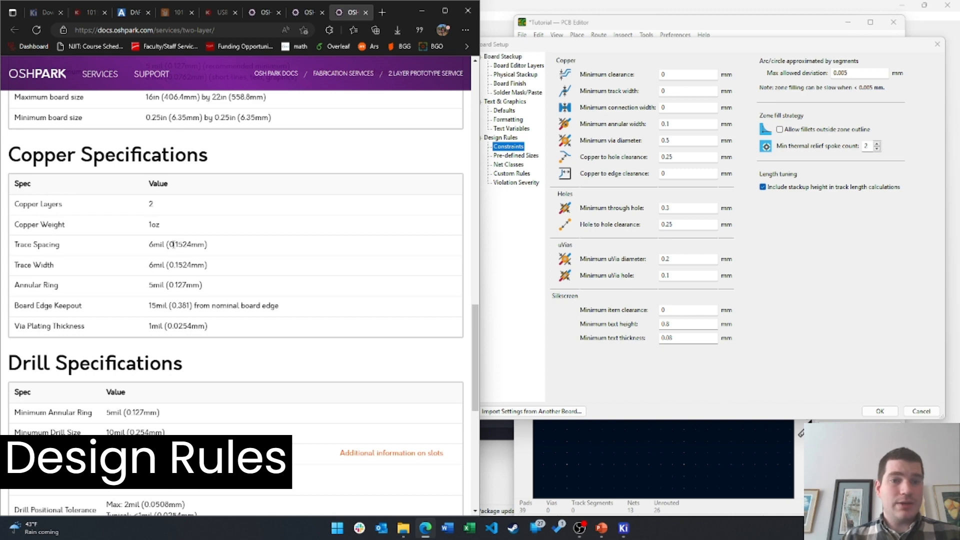
pyautogui.moveTo(172, 244); pyautogui.dragTo(212, 245)
# Enter 0.1524 mm clearance and track width, 0.127 mm annular width, and 0.381 mm copper-to-edge clearance
pyautogui.click(831, 300)
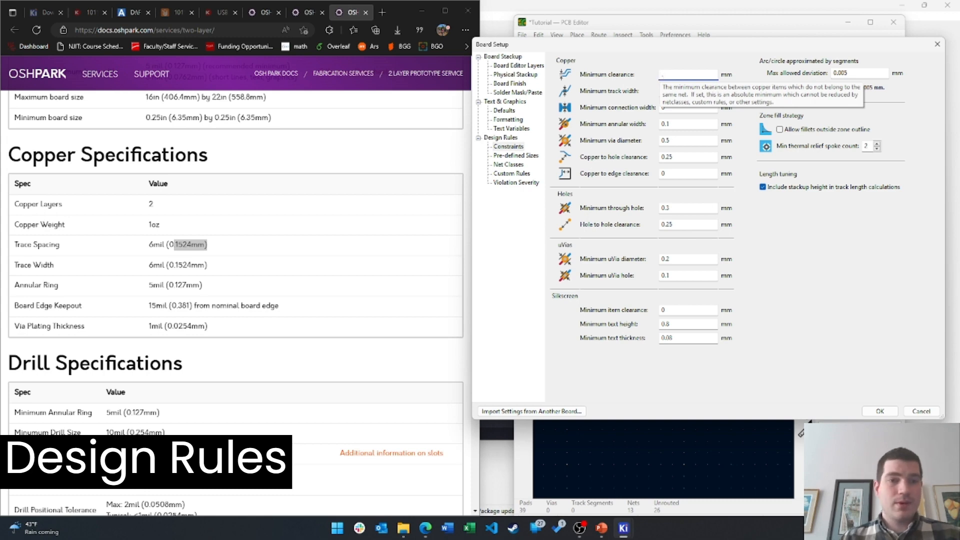
pyautogui.press('Tab')
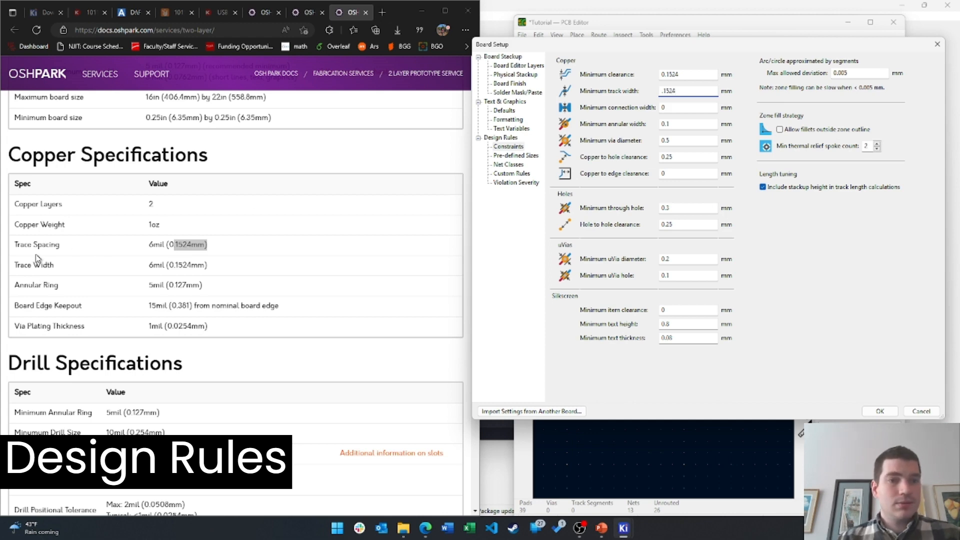
pyautogui.click(173, 265)
pyautogui.moveTo(161, 285); pyautogui.dragTo(186, 285)
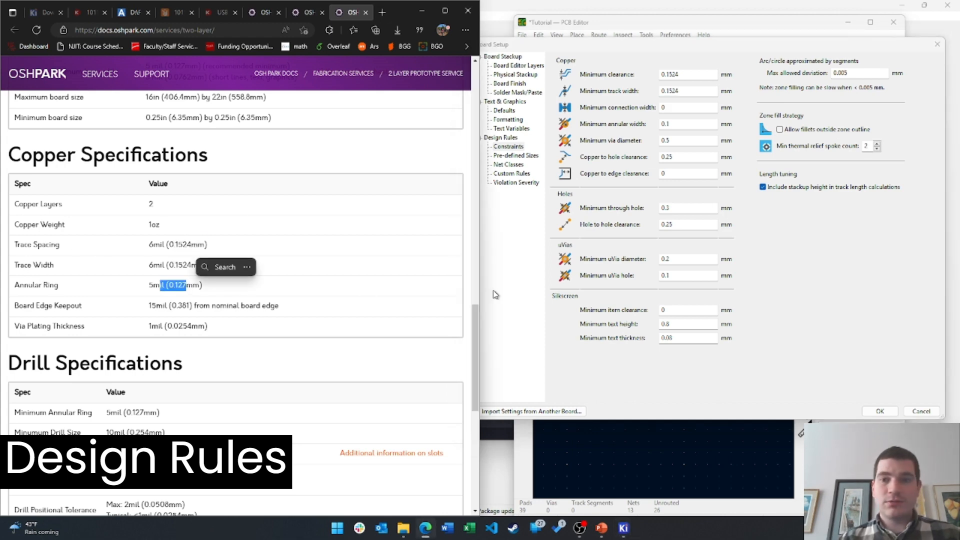
pyautogui.click(707, 125)
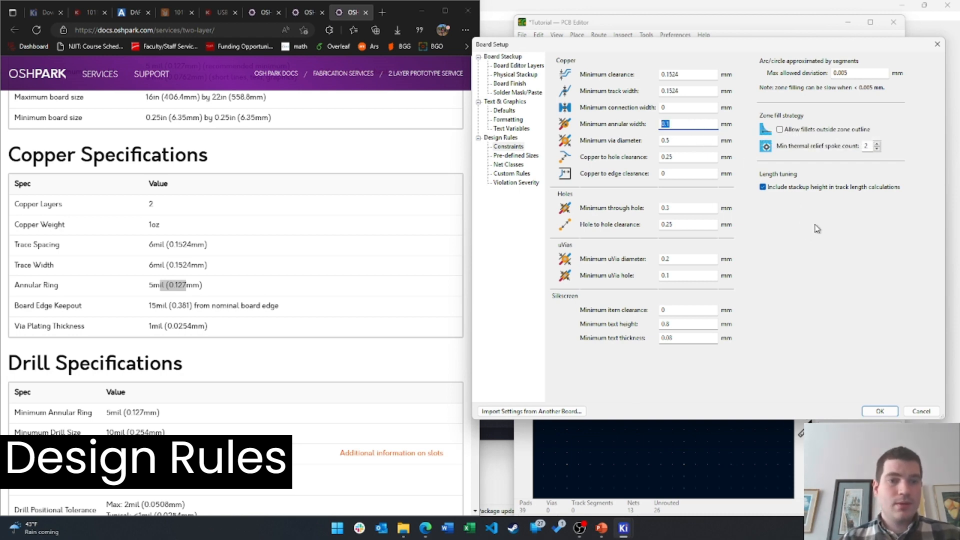
pyautogui.write('.1')
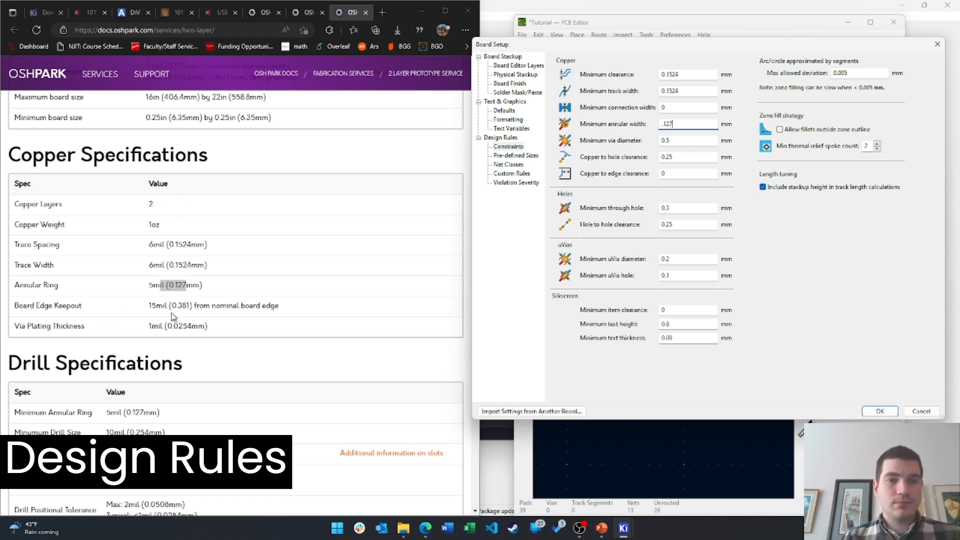
pyautogui.click(693, 157)
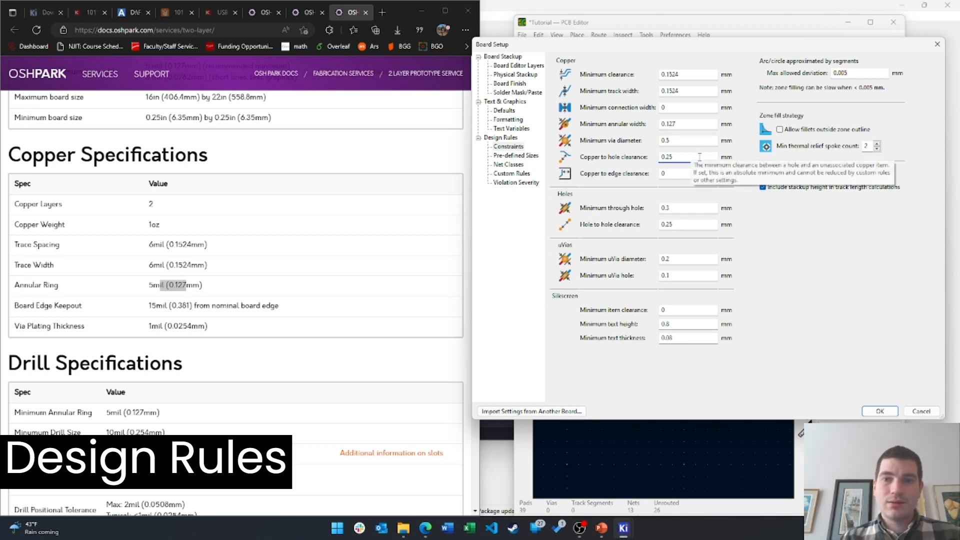
pyautogui.click(688, 174)
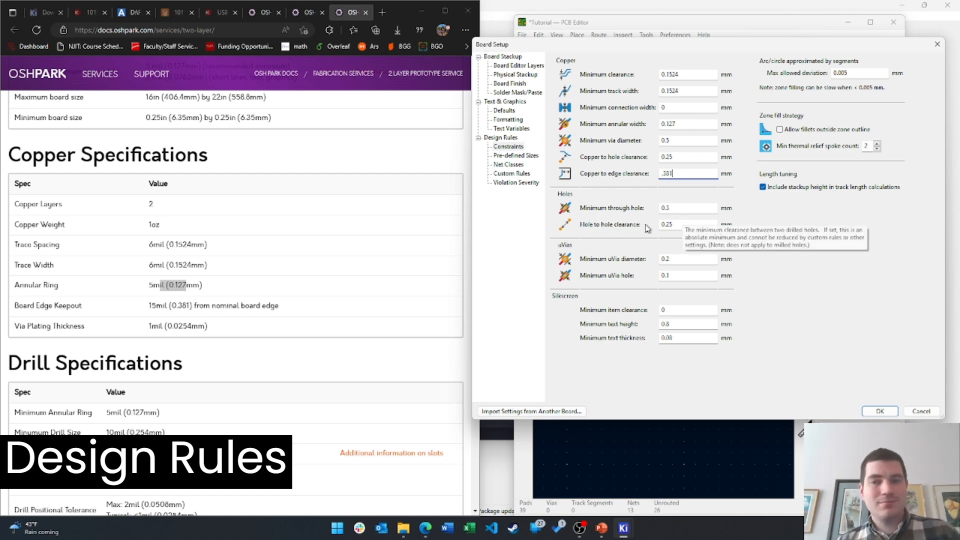
# Add another predefined track width row on the Pre-defined Sizes page
pyautogui.click(511, 156)
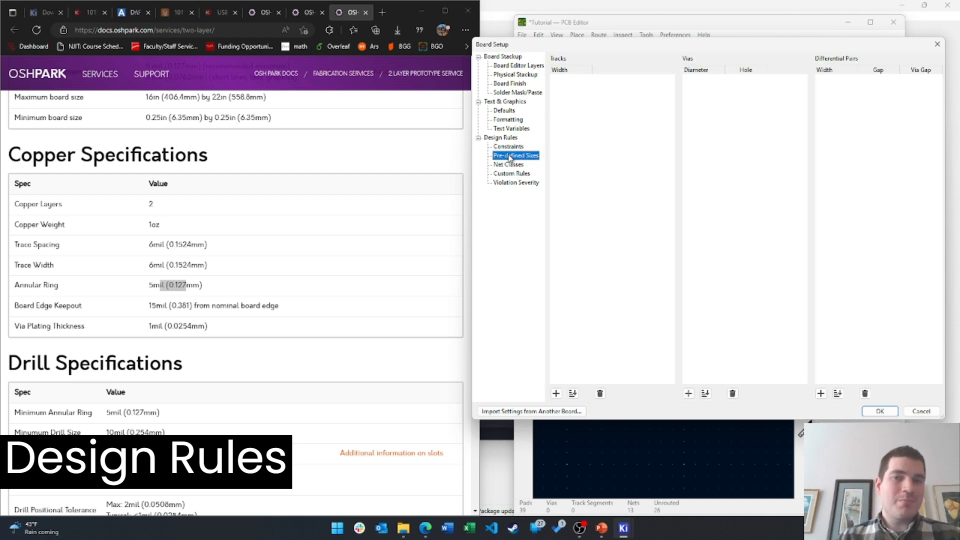
pyautogui.scroll(-4, 189, 323)
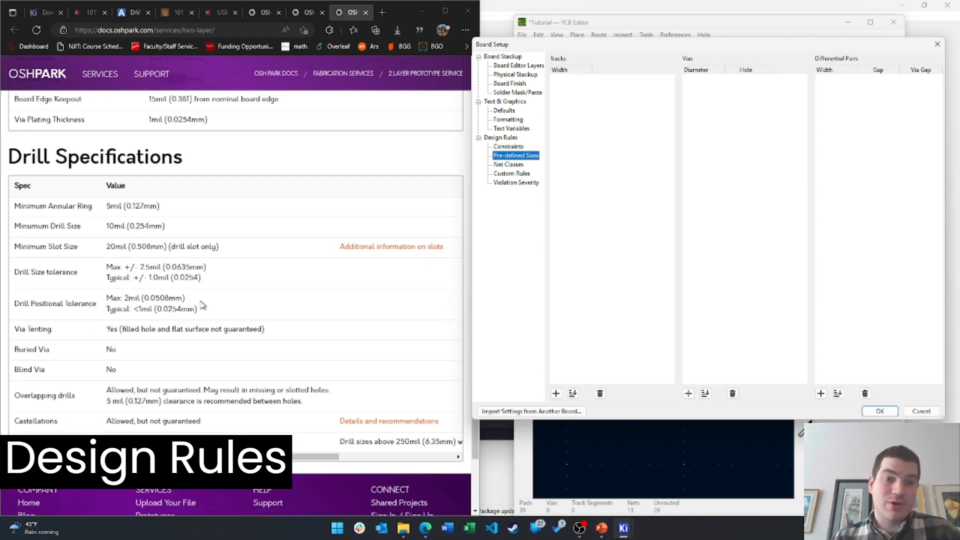
pyautogui.click(555, 393)
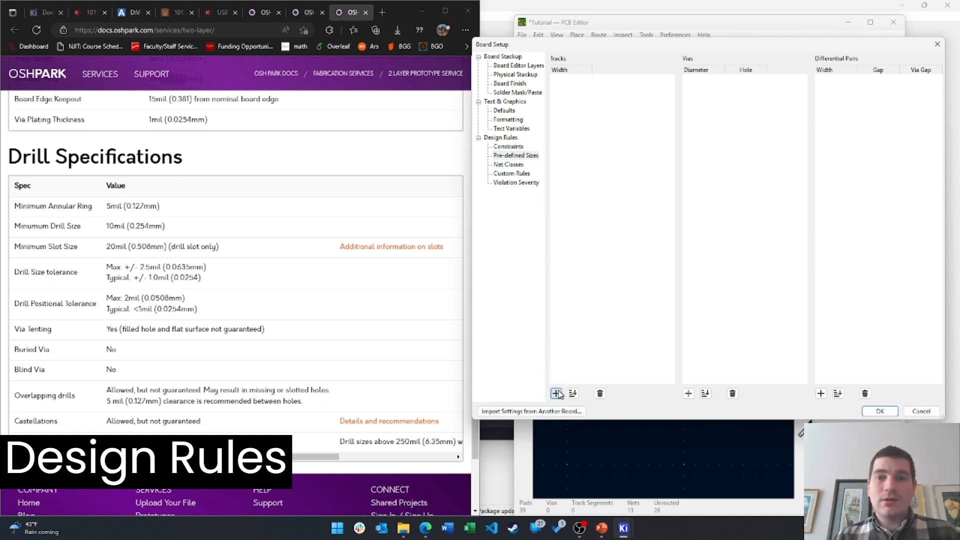
# Open Net Classes and step through the Default class clearance, track width and via fields
pyautogui.click(513, 165)
pyautogui.click(632, 83)
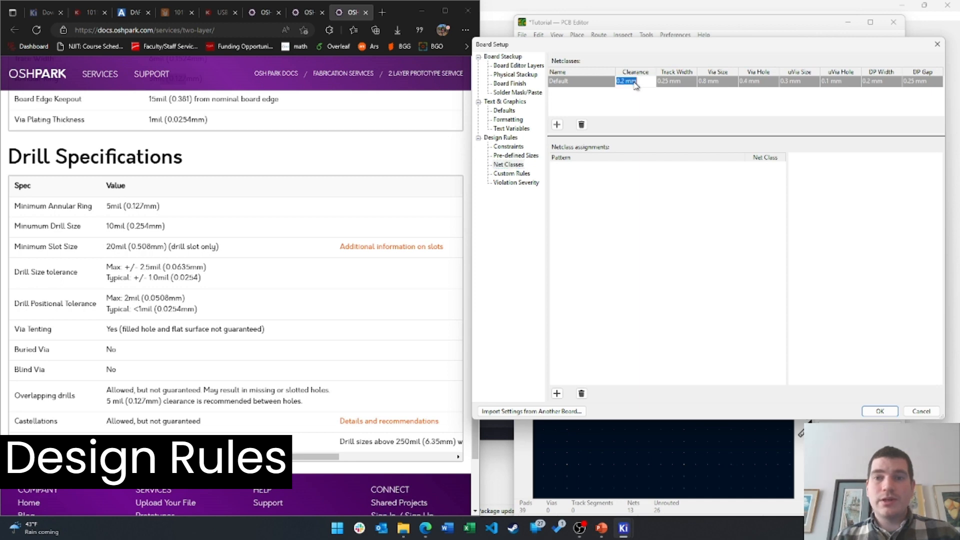
pyautogui.scroll(5, 315, 269)
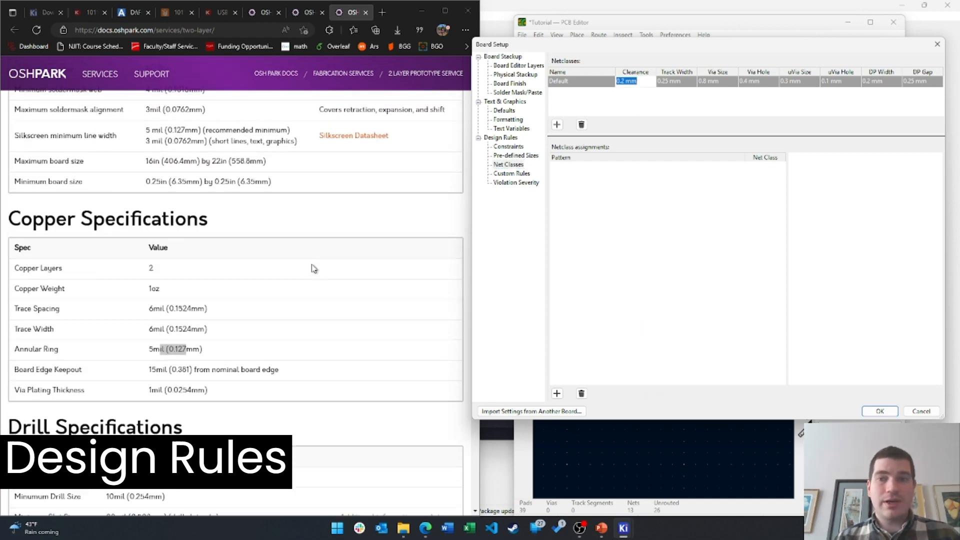
pyautogui.click(679, 83)
pyautogui.click(723, 83)
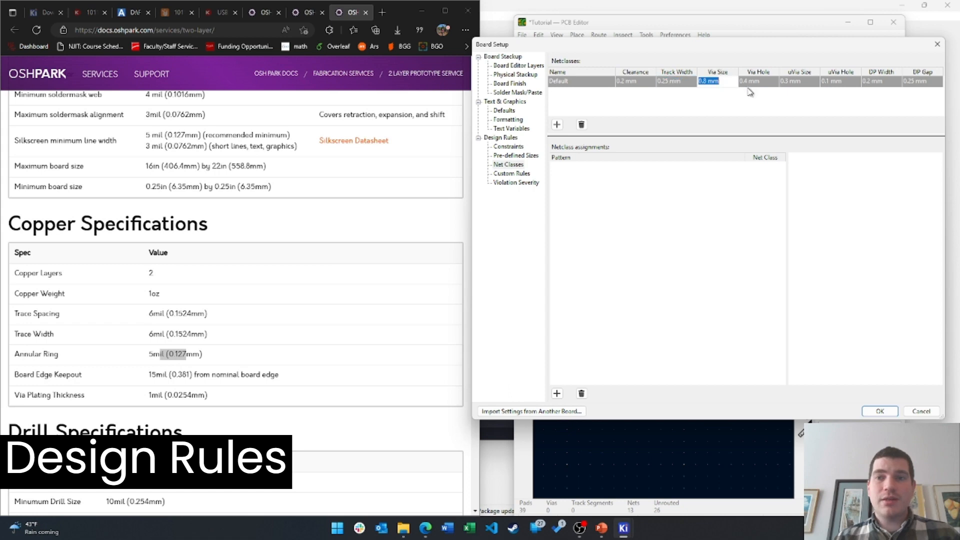
pyautogui.click(801, 82)
pyautogui.scroll(2, 242, 292)
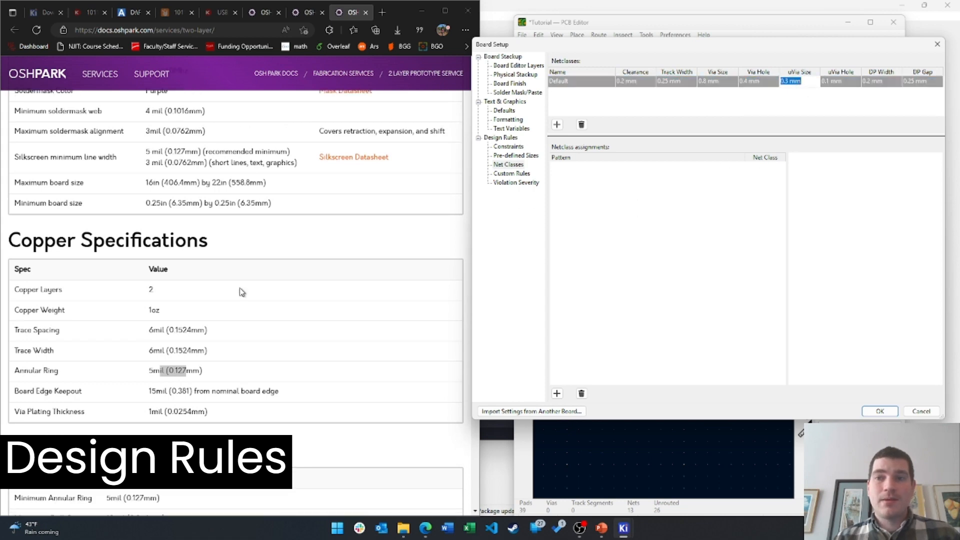
pyautogui.scroll(-10, 307, 288)
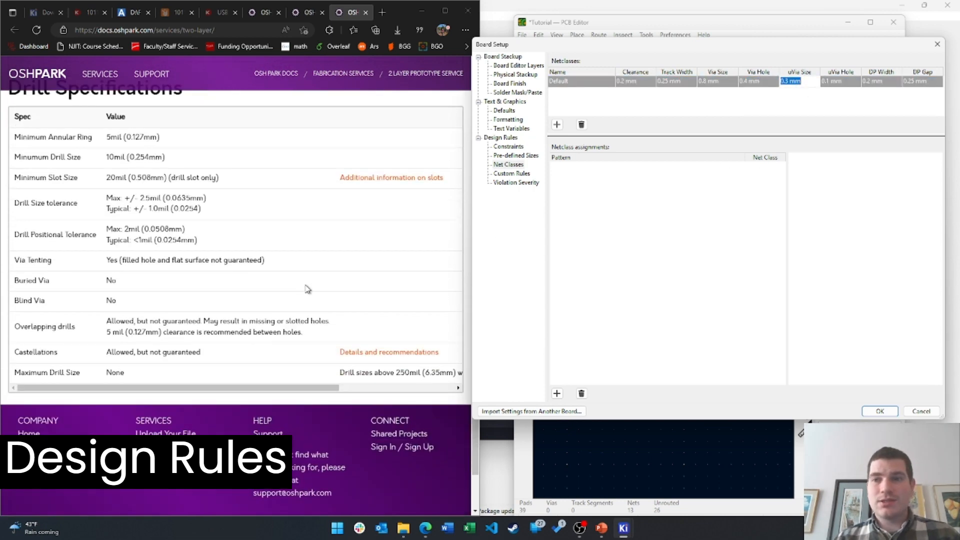
pyautogui.scroll(4, 309, 285)
pyautogui.scroll(2, 310, 285)
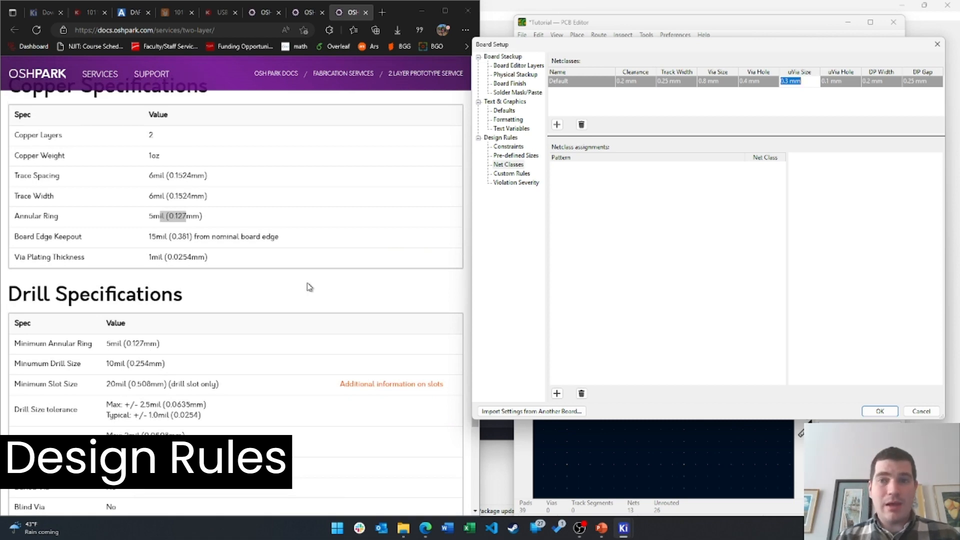
pyautogui.scroll(2, 310, 287)
# Search the specs page for 'via' and 'drill', highlighting the 0.254 mm minimum drill size
pyautogui.click(234, 287)
pyautogui.scroll(-2, 129, 332)
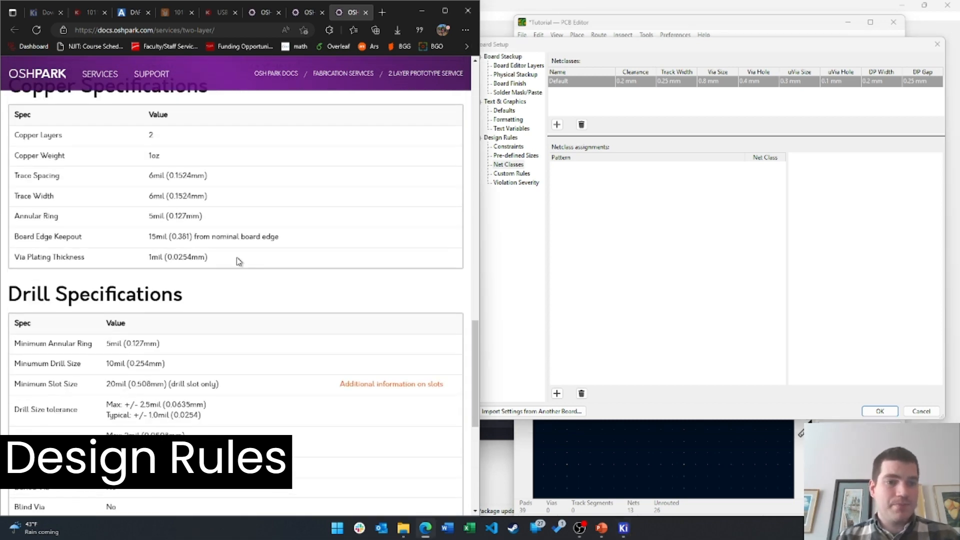
pyautogui.hotkey('ctrl', 'f')
pyautogui.write('via')
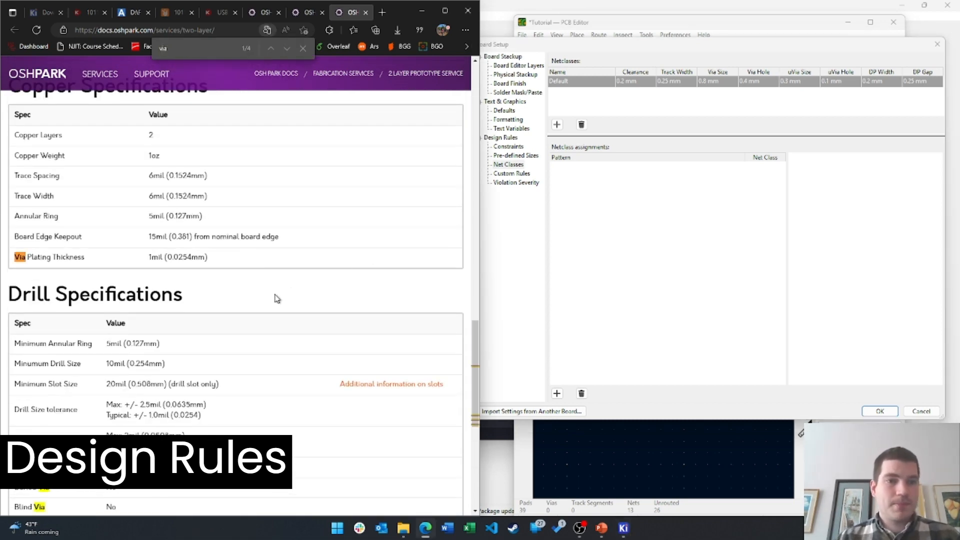
pyautogui.press('Return')
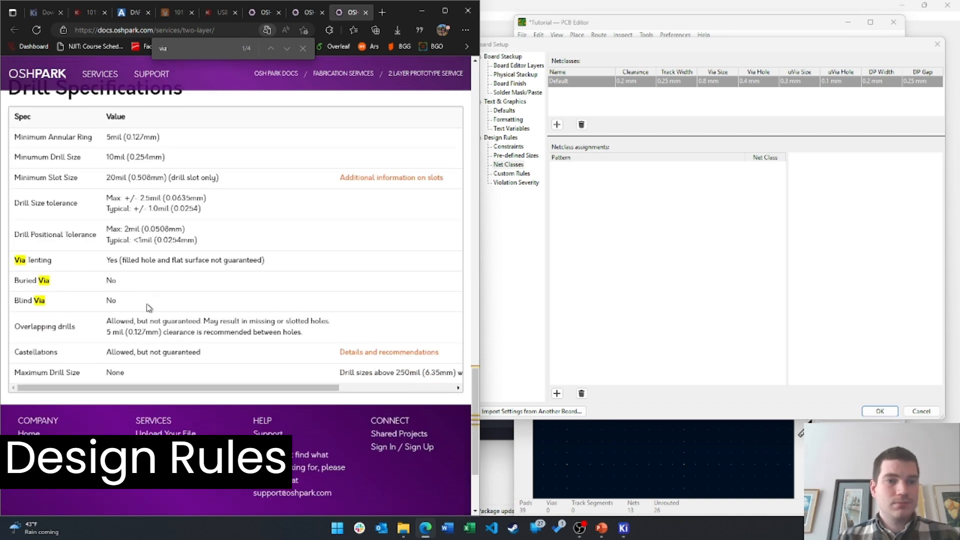
pyautogui.hotkey('ctrl', 'f')
pyautogui.write('drill')
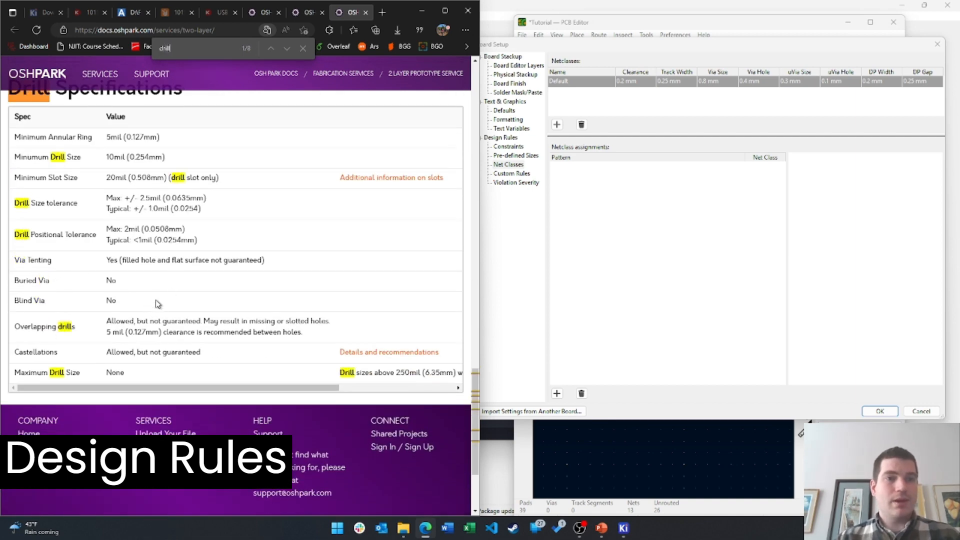
pyautogui.moveTo(130, 157); pyautogui.dragTo(163, 158)
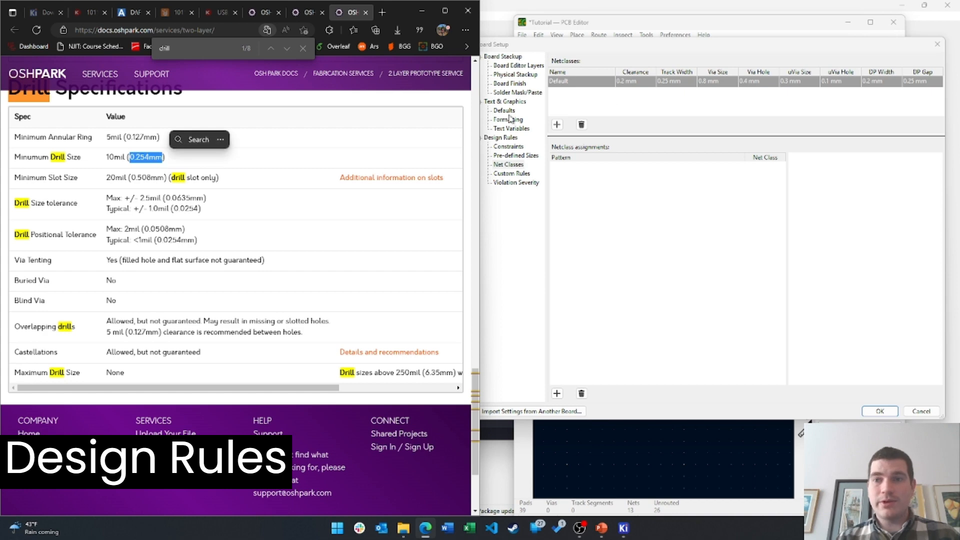
# Set the Default net class via hole to 0.3 mm and via size to 0.75 mm
pyautogui.click(753, 86)
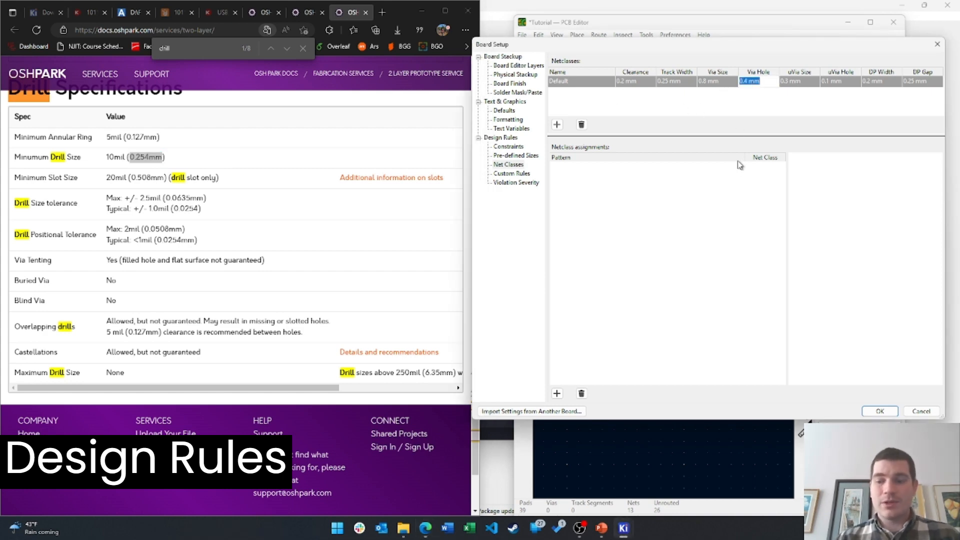
pyautogui.press('BackSpace')
pyautogui.write('.3')
pyautogui.click(710, 86)
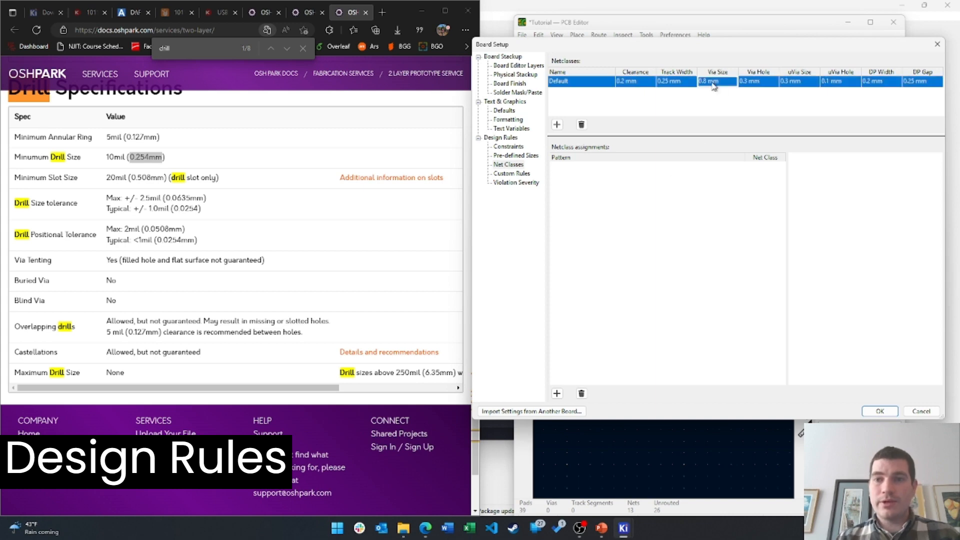
pyautogui.press('BackSpace')
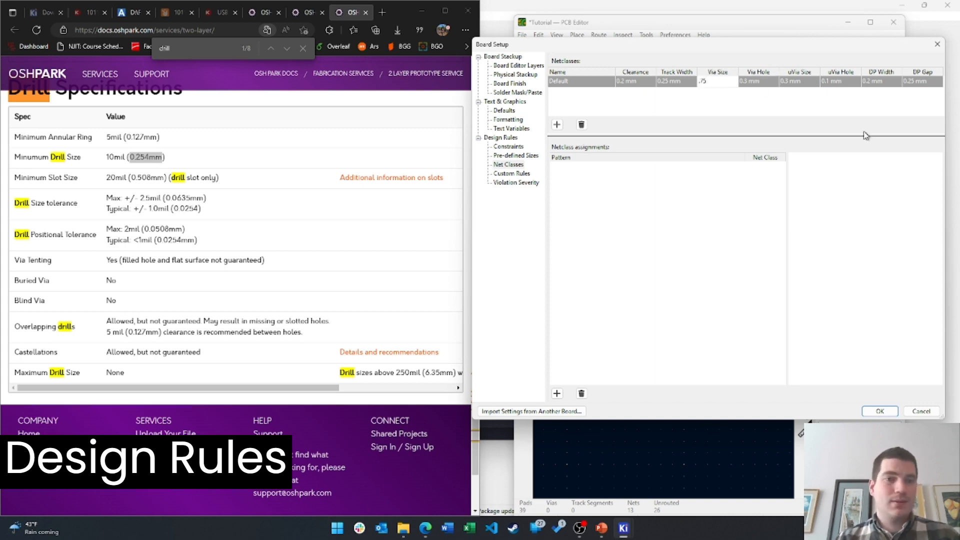
pyautogui.click(171, 255)
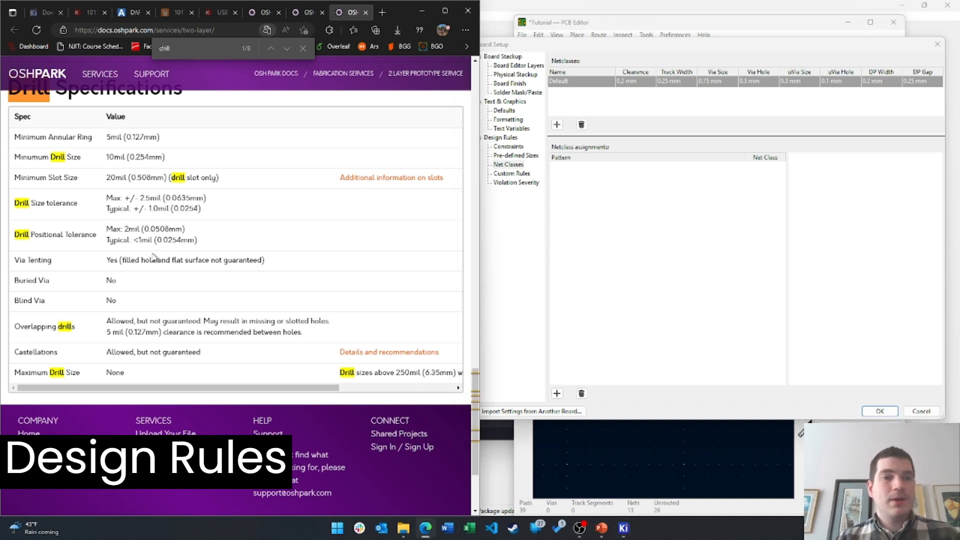
pyautogui.click(512, 155)
pyautogui.click(509, 146)
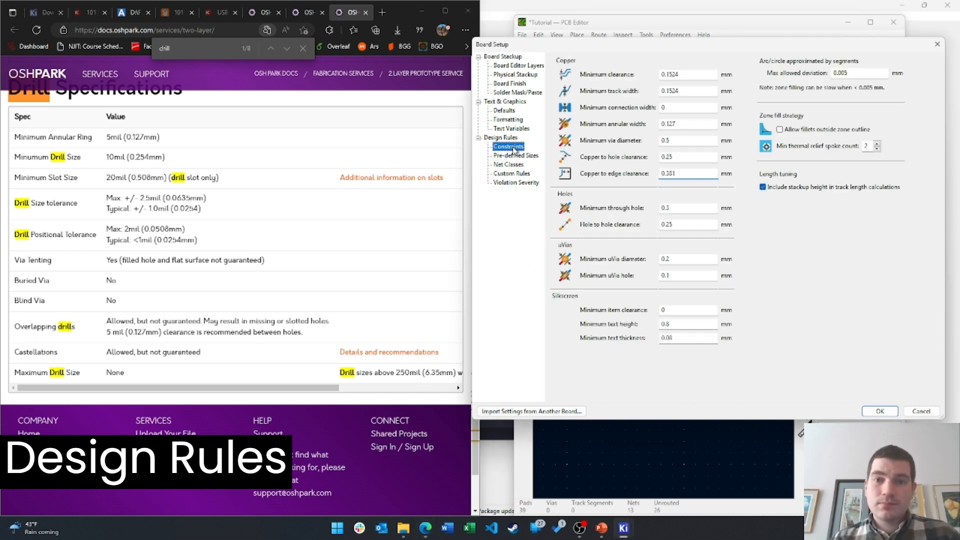
# Look over Physical Stackup, Board Finish and Solder Mask/Paste pages, then confirm with OK
pyautogui.click(520, 65)
pyautogui.click(515, 74)
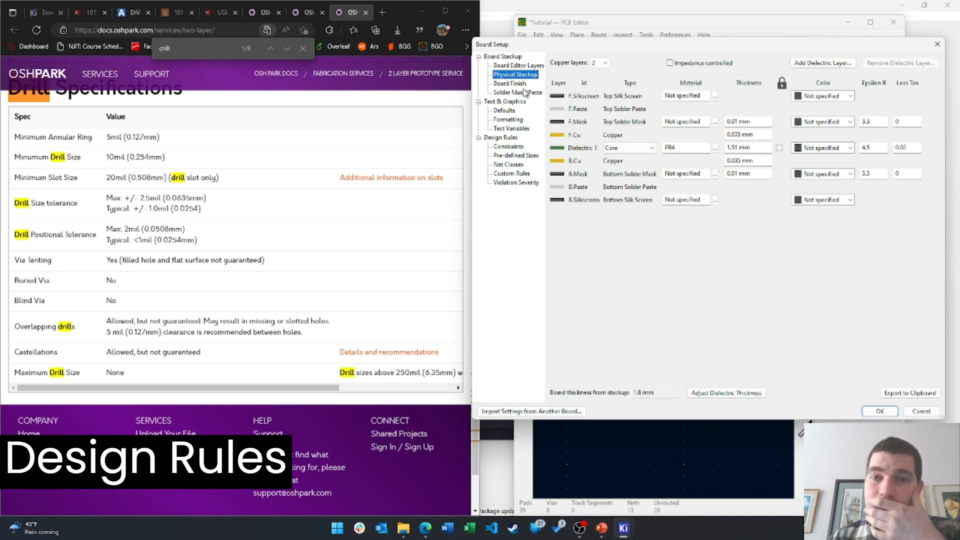
pyautogui.click(516, 85)
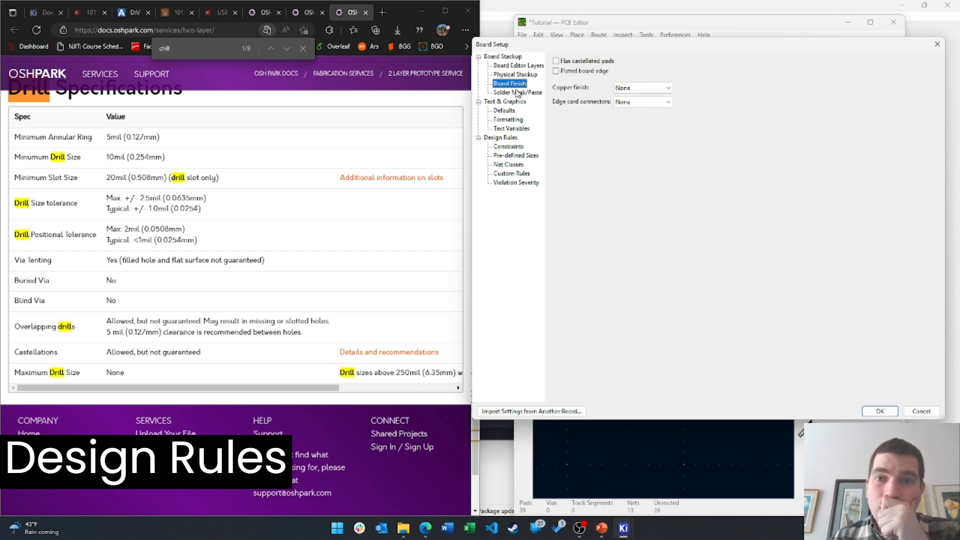
pyautogui.click(518, 93)
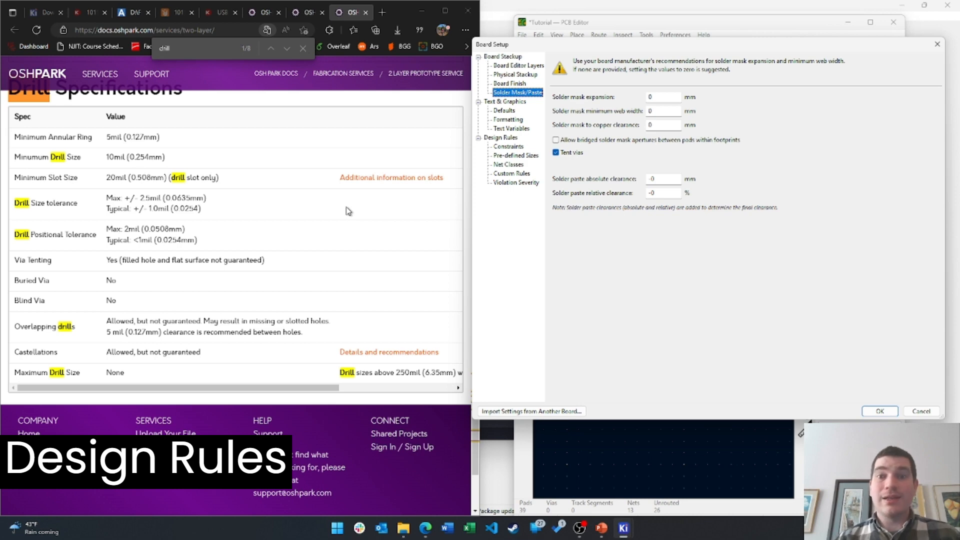
pyautogui.click(881, 411)
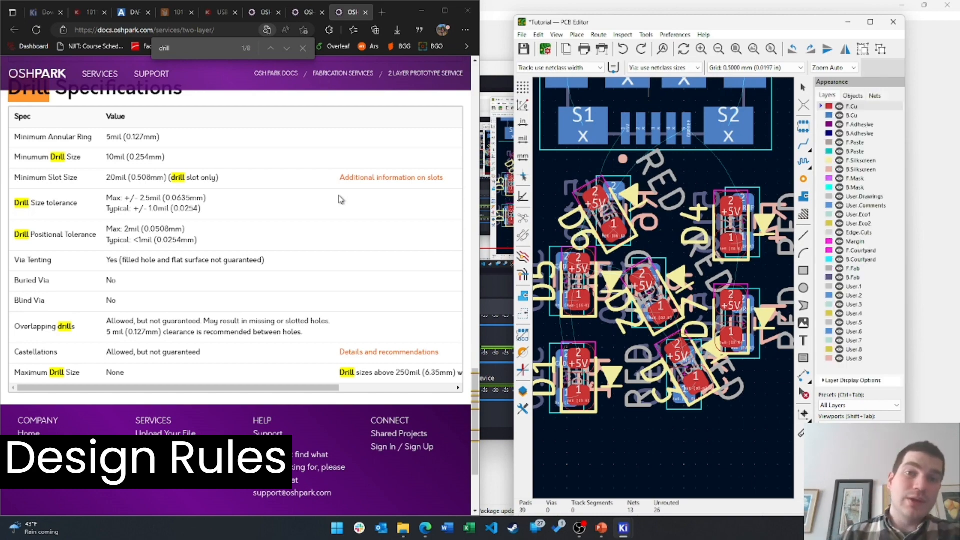
# Maximize the PCB Editor, zoom to the LEDs, and start an F.Cu track at D4's pad 1
pyautogui.click(873, 22)
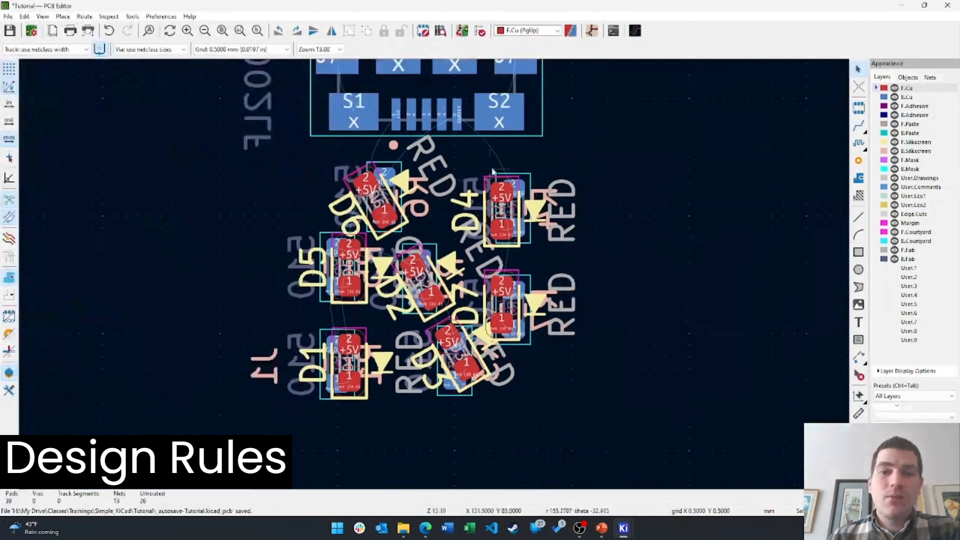
pyautogui.moveTo(586, 133); pyautogui.dragTo(596, 172, button='middle')
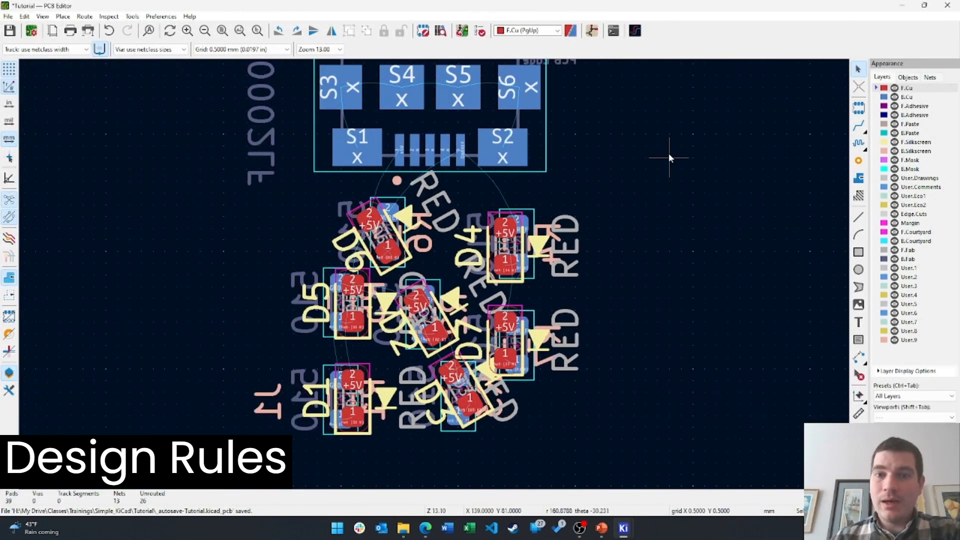
pyautogui.moveTo(658, 136); pyautogui.dragTo(616, 205, button='middle')
pyautogui.scroll(1, 616, 205)
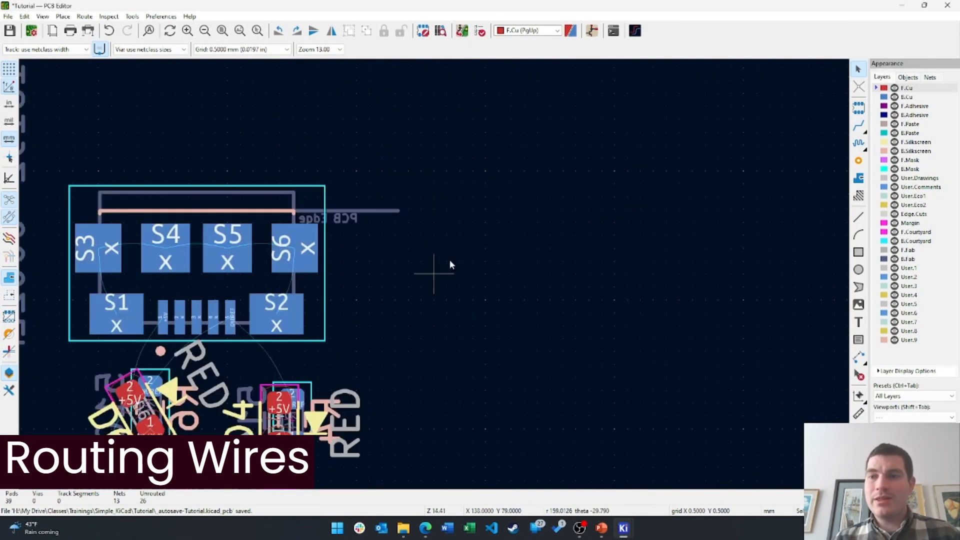
pyautogui.moveTo(352, 355); pyautogui.dragTo(529, 115, button='middle')
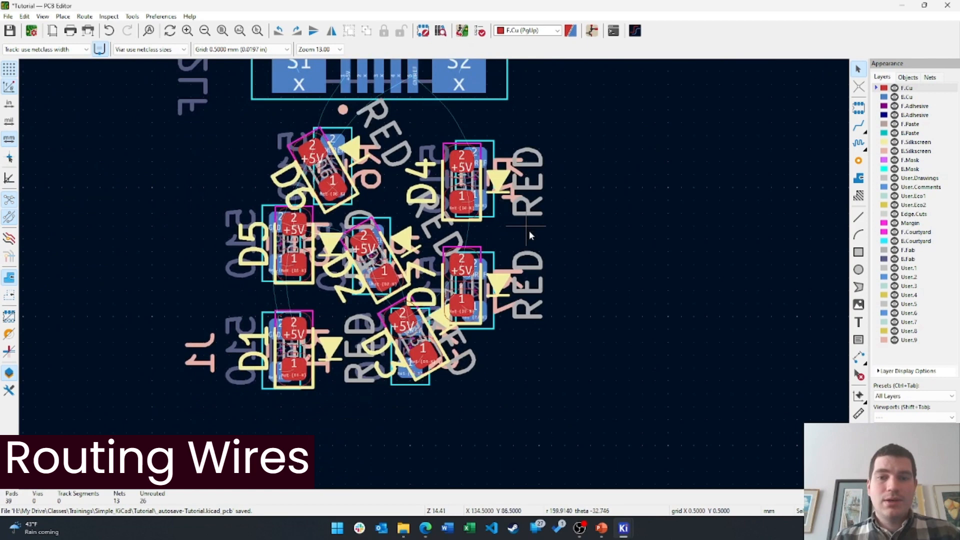
pyautogui.click(460, 205)
pyautogui.press('Escape')
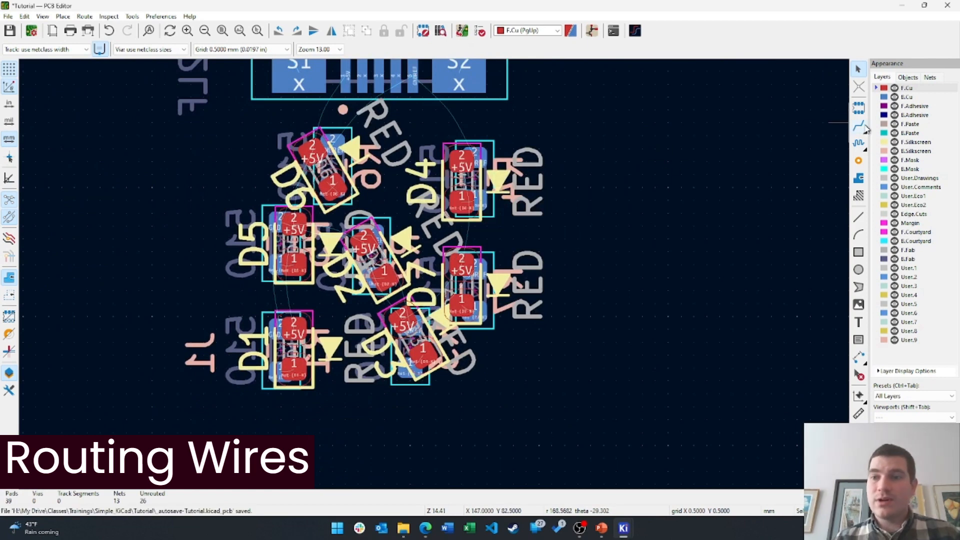
pyautogui.click(859, 128)
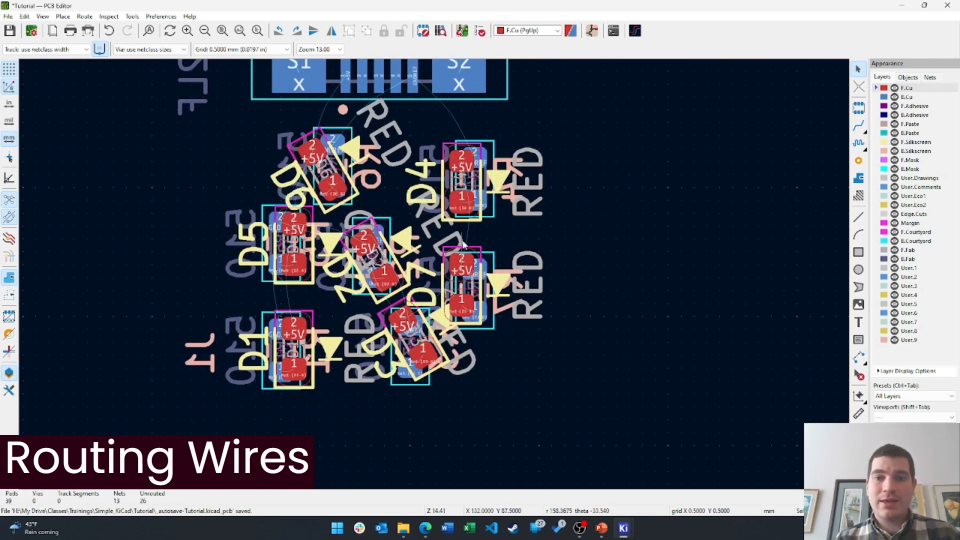
pyautogui.click(465, 200)
pyautogui.scroll(4, 457, 212)
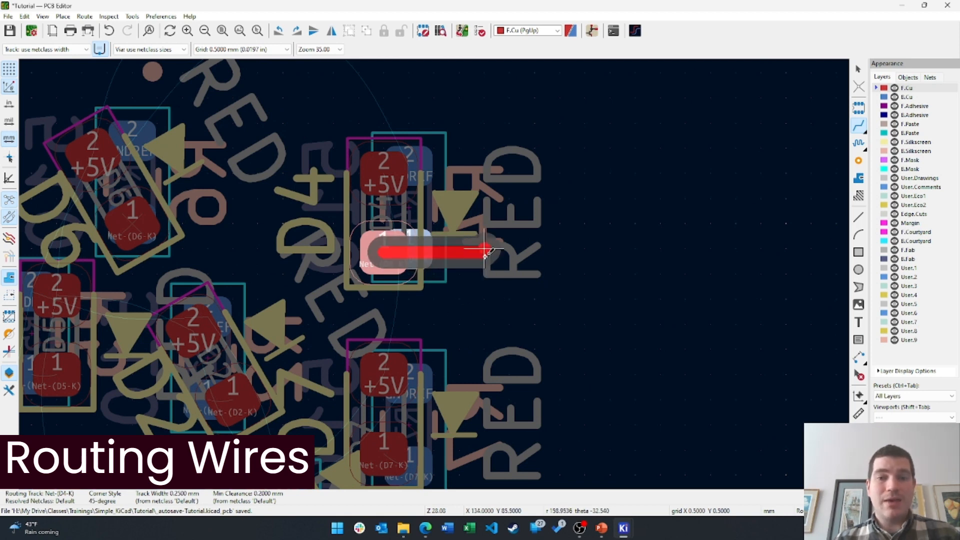
# Drop a via on the D4 cathode track and finish it on back copper at D4's pad 1
pyautogui.press('v')
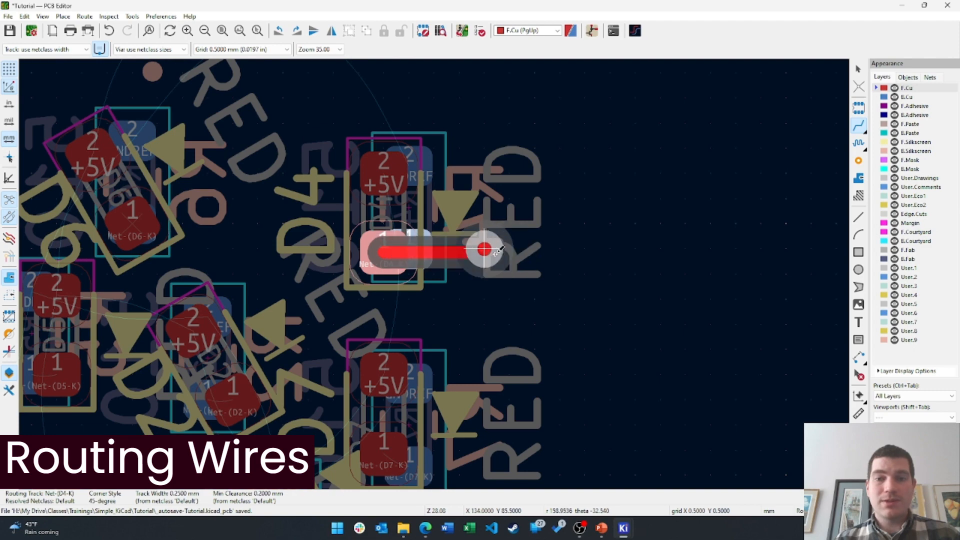
pyautogui.click(484, 265)
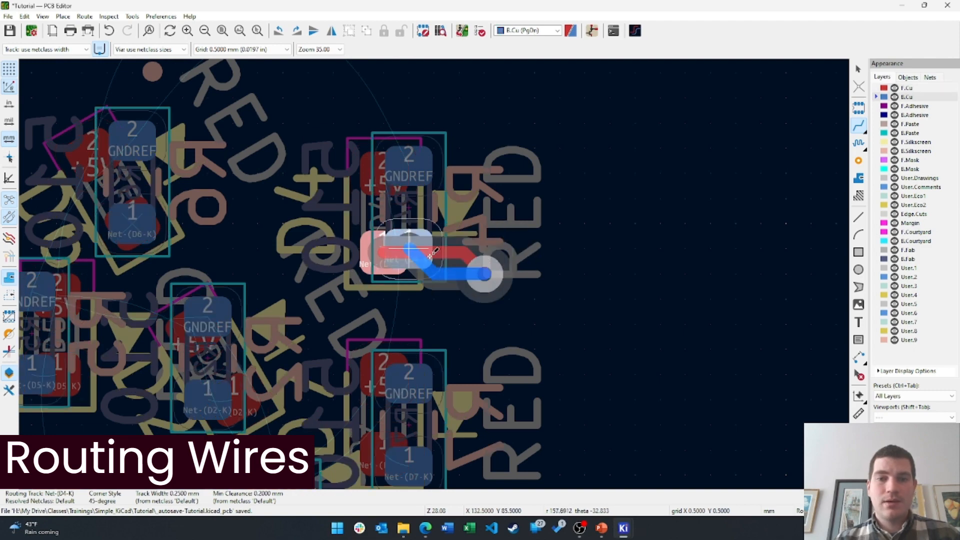
pyautogui.click(415, 250)
pyautogui.press('v')
# Route D7's pad 1 cathode to a via on both copper layers, then begin the D1 track
pyautogui.moveTo(460, 251); pyautogui.dragTo(505, 151, button='middle')
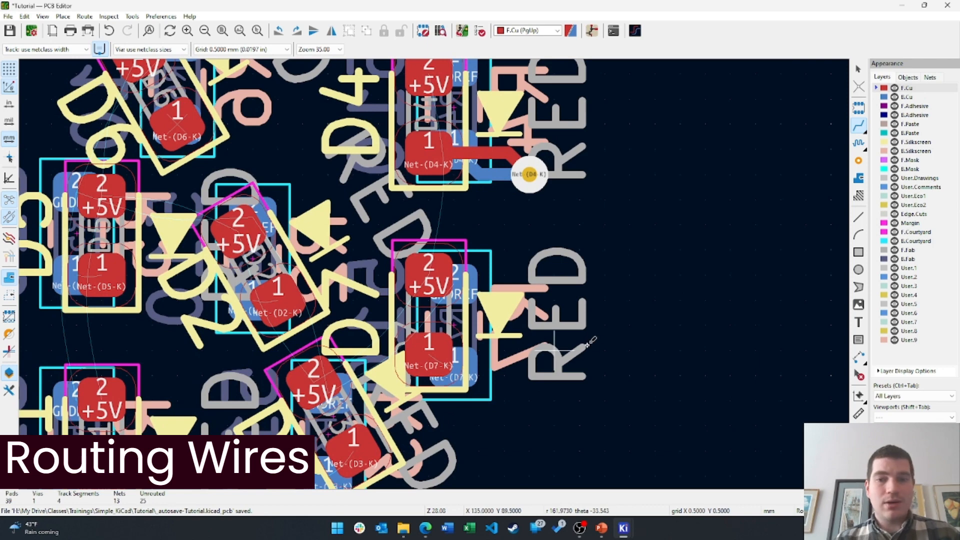
pyautogui.moveTo(589, 341); pyautogui.dragTo(558, 251, button='middle')
pyautogui.click(403, 264)
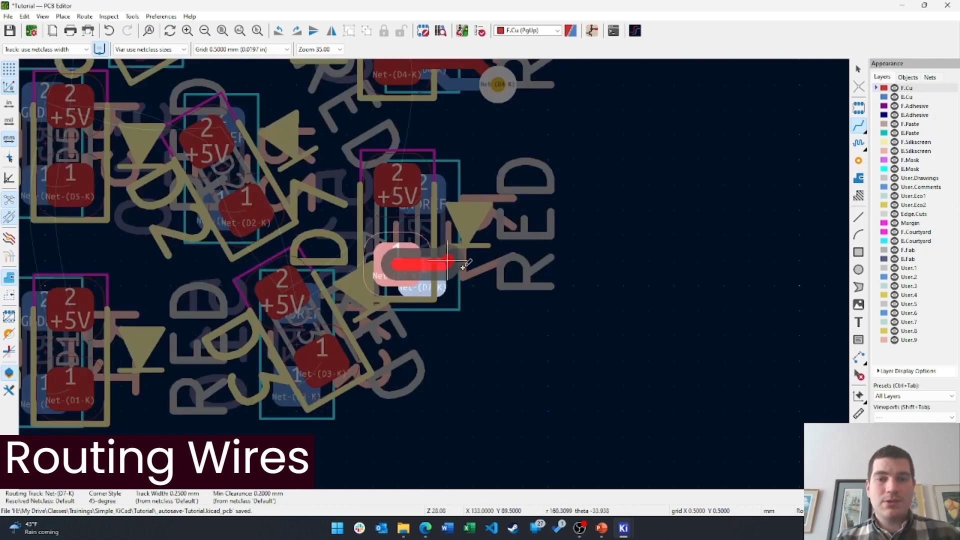
pyautogui.click(474, 287)
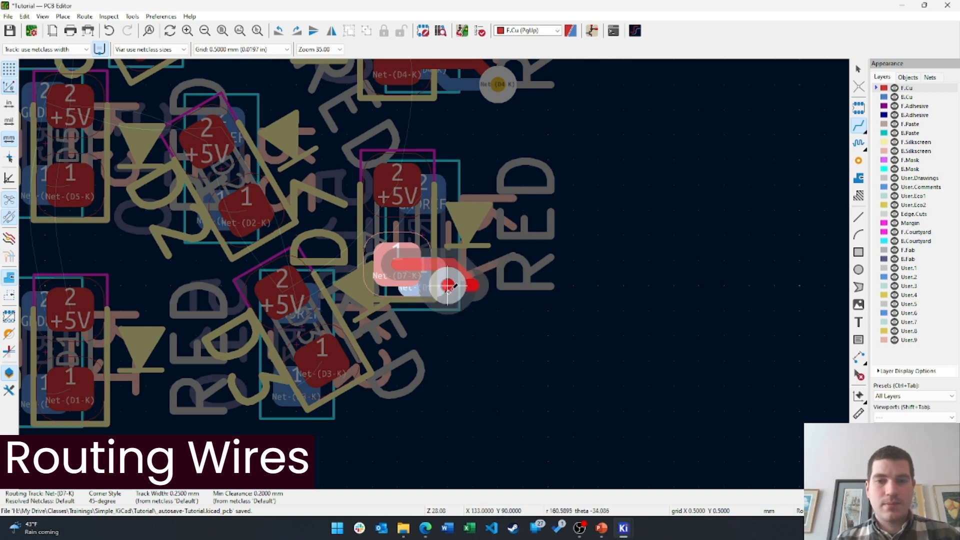
pyautogui.scroll(-3, 472, 286)
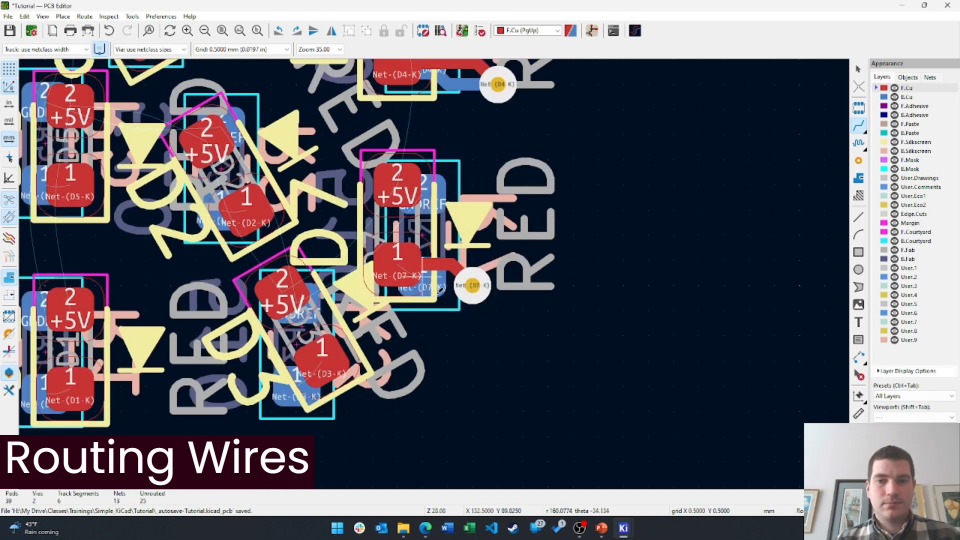
pyautogui.scroll(3, 472, 286)
pyautogui.click(477, 298)
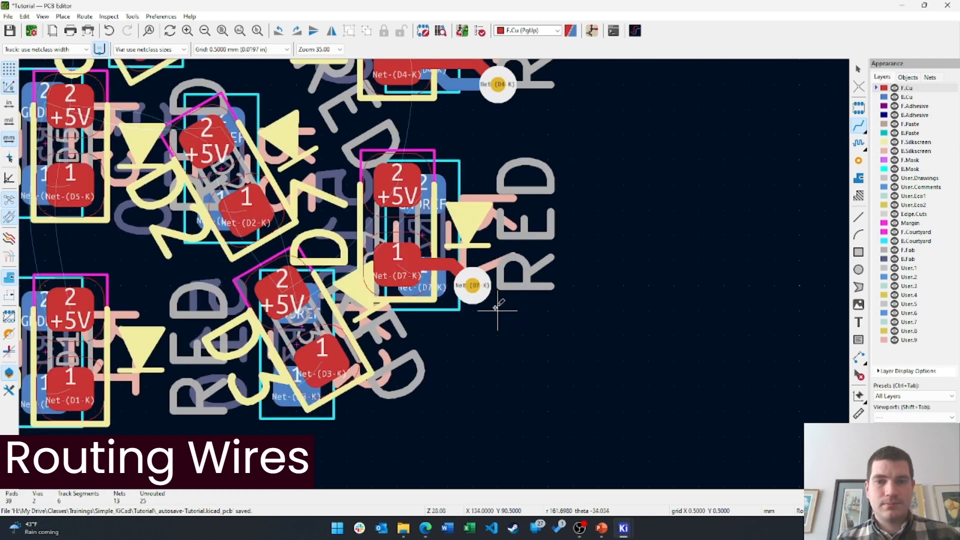
pyautogui.click(419, 289)
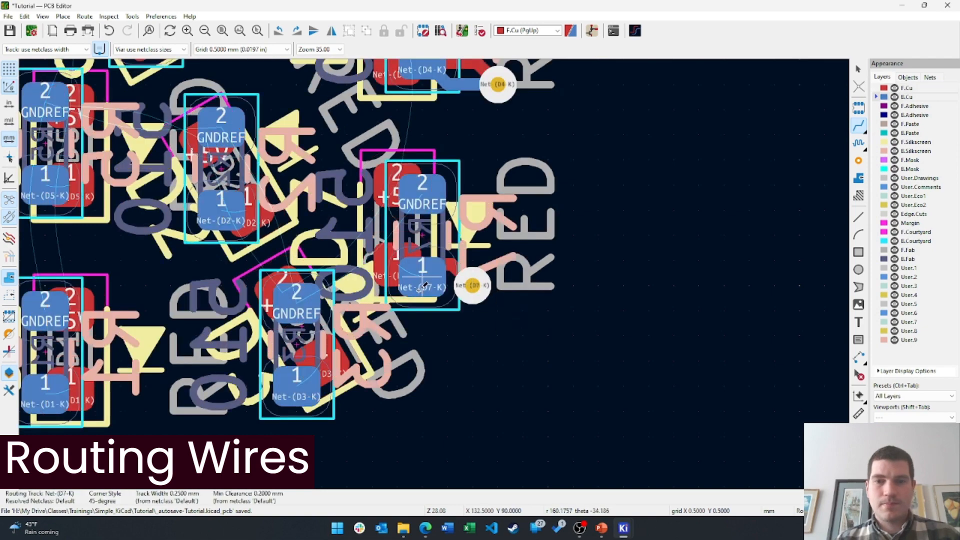
pyautogui.click(469, 292)
pyautogui.moveTo(462, 302); pyautogui.dragTo(511, 309, button='middle')
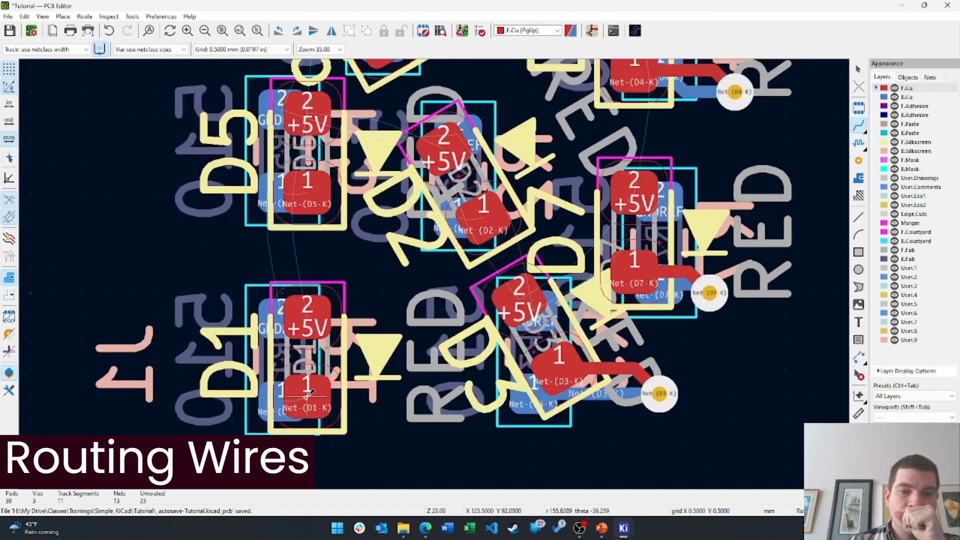
pyautogui.click(300, 397)
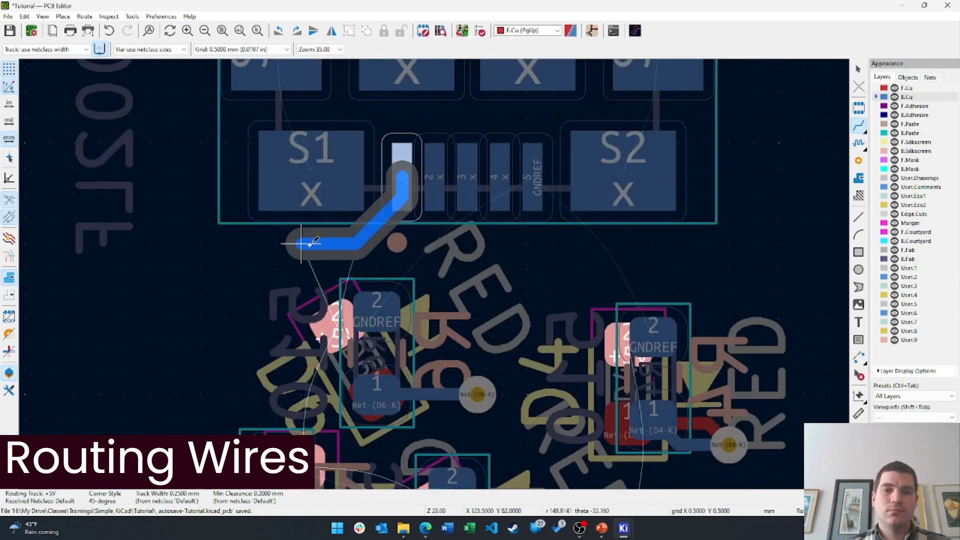
# Place the via, then route ground tracks from the header to pad 2 of D4 and D6
pyautogui.press('v')
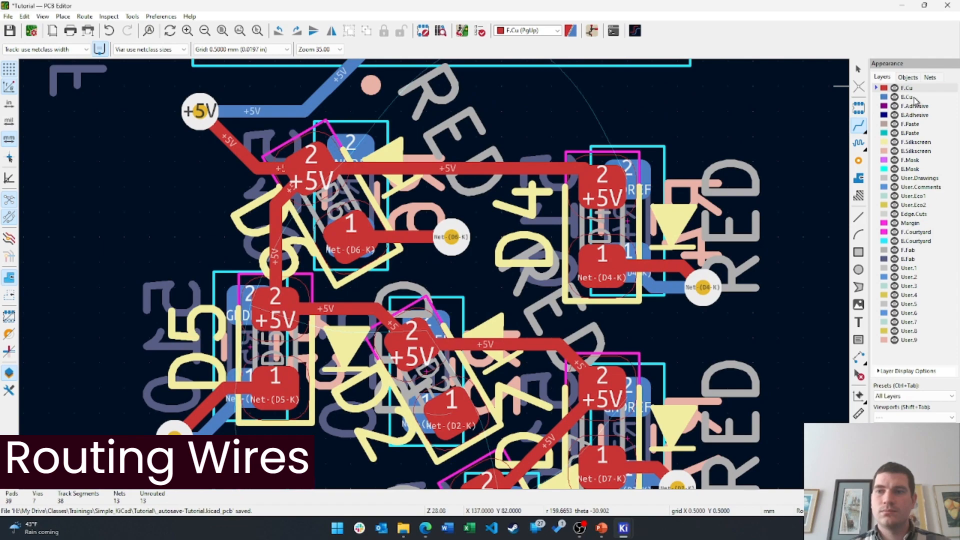
pyautogui.click(915, 99)
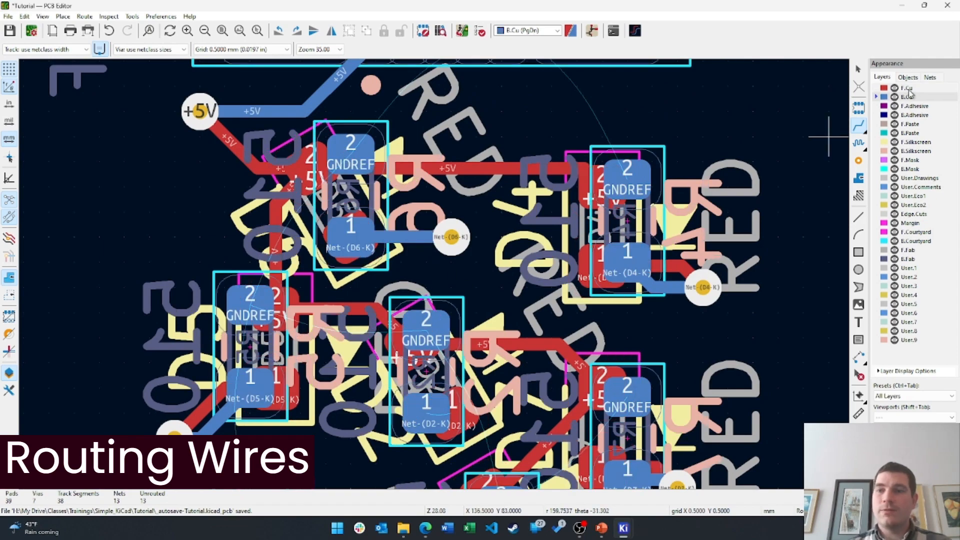
pyautogui.moveTo(627, 180); pyautogui.dragTo(562, 276, button='middle')
pyautogui.click(441, 115)
pyautogui.click(562, 275)
pyautogui.click(286, 249)
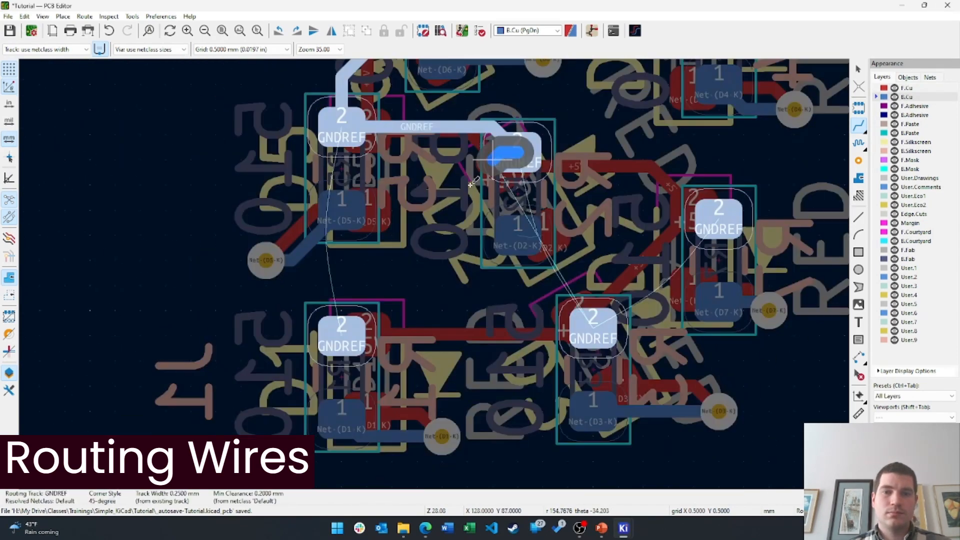
# Join the ground pads (pad 2) of D5, D2, D3 and D7 with tracks
pyautogui.click(520, 143)
pyautogui.click(519, 142)
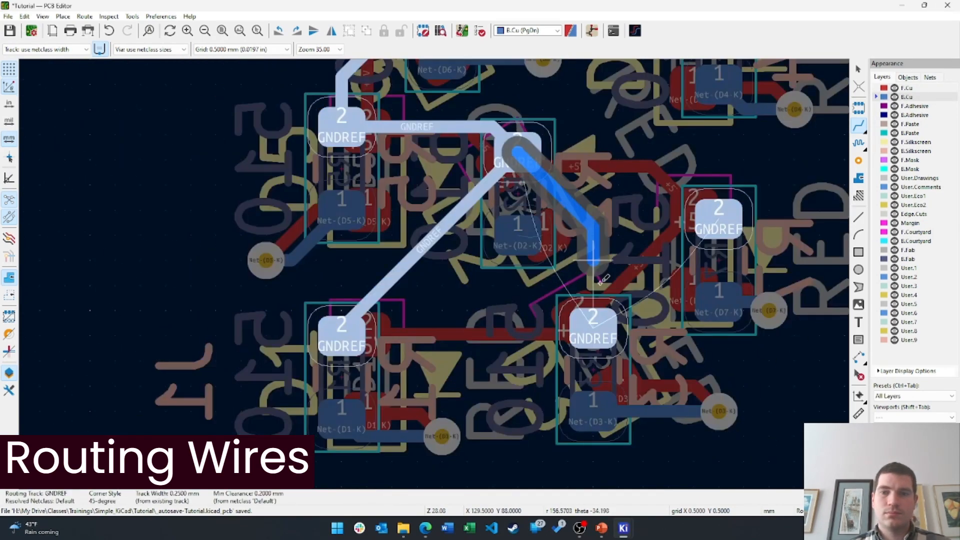
pyautogui.click(592, 321)
pyautogui.click(521, 145)
pyautogui.click(722, 219)
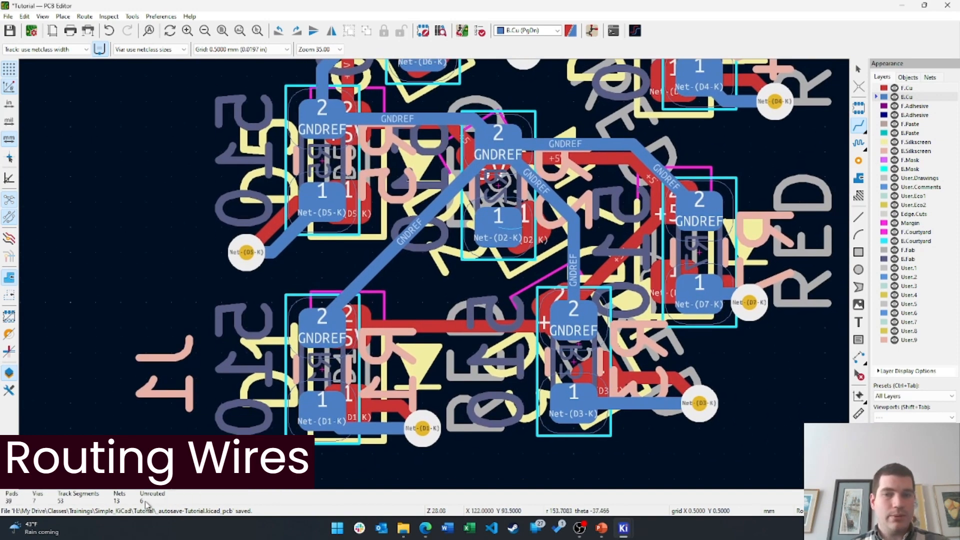
# Hide F.Silkscreen, F.Courtyard, B.Courtyard and F.Fab, making B.Silkscreen the active layer
pyautogui.scroll(5, 407, 306)
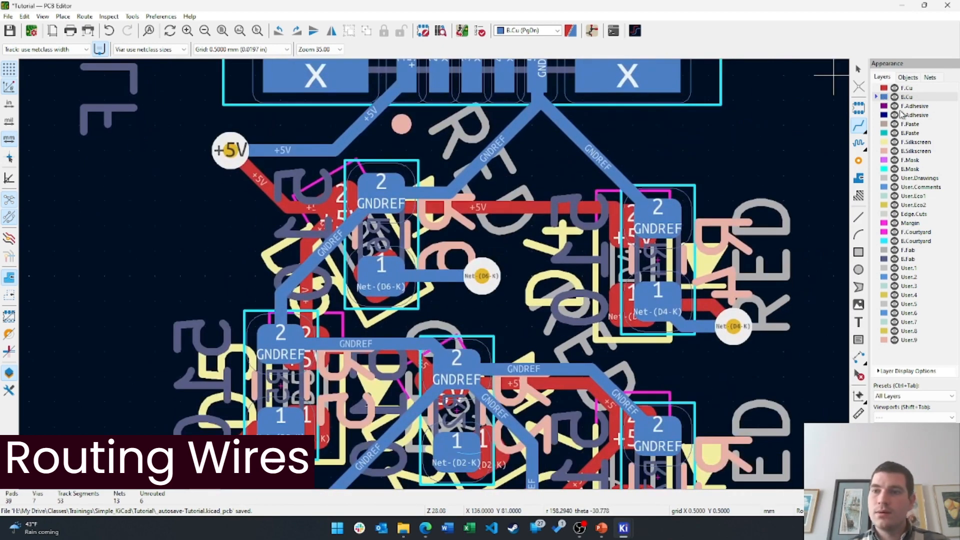
pyautogui.click(894, 110)
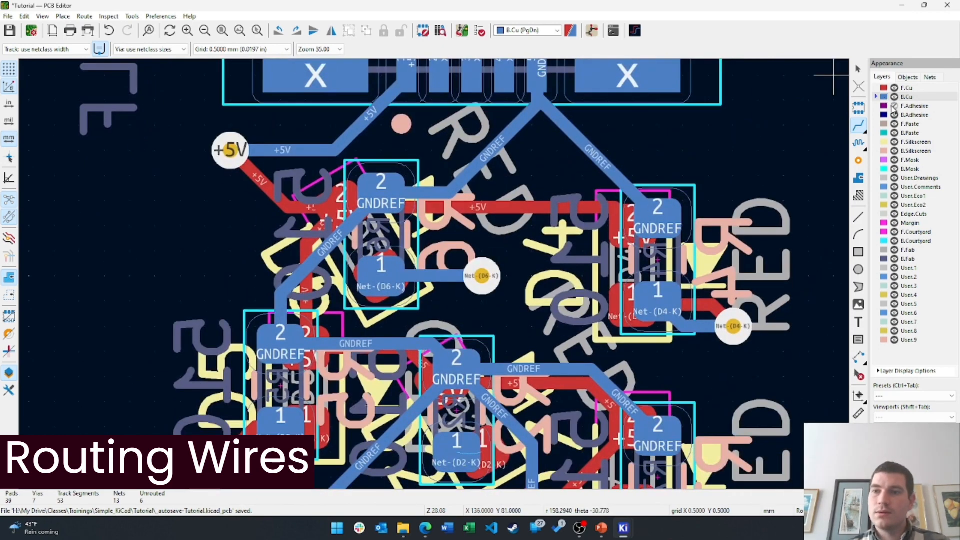
pyautogui.click(907, 143)
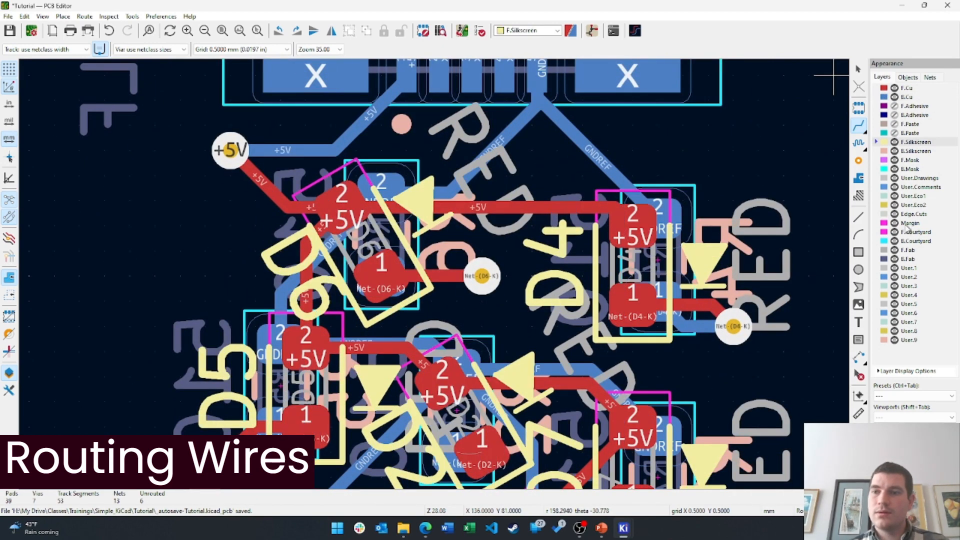
pyautogui.click(913, 340)
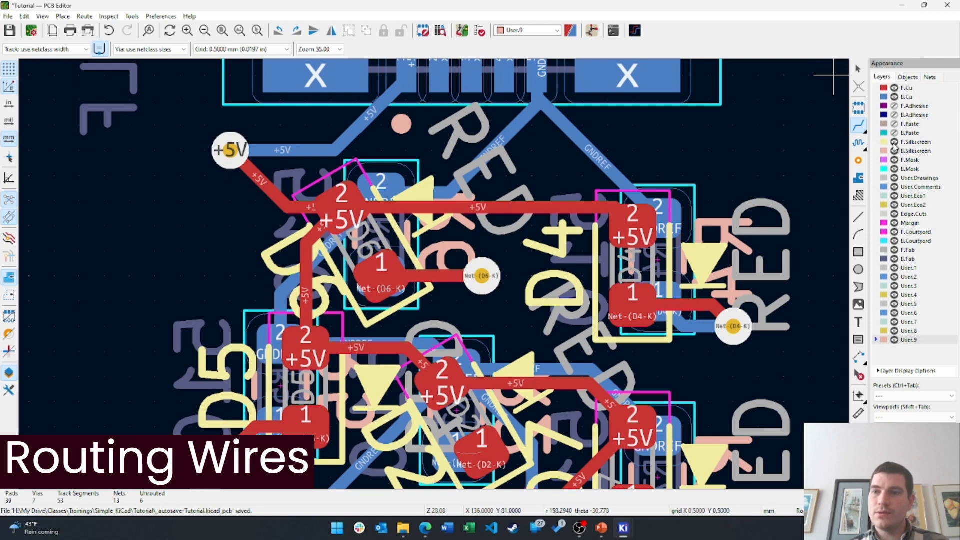
pyautogui.click(895, 143)
pyautogui.click(897, 151)
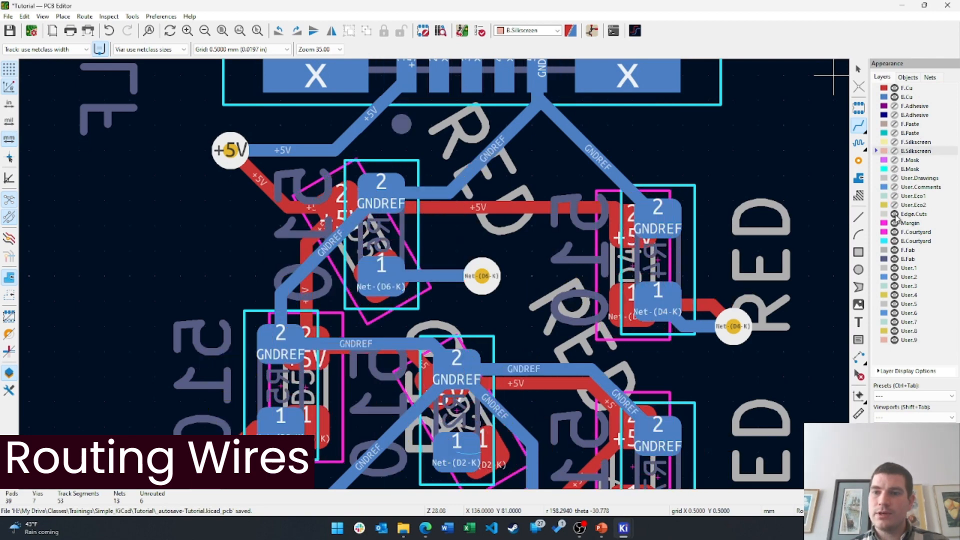
pyautogui.click(895, 233)
pyautogui.click(895, 242)
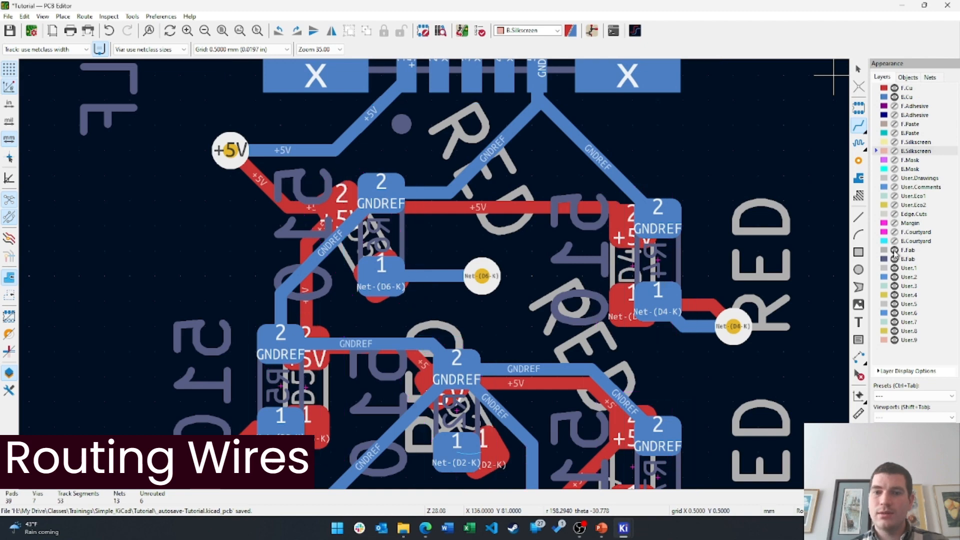
pyautogui.click(895, 250)
# Route D2's cathode net (D2-K) through a via to its pad 1
pyautogui.moveTo(499, 410); pyautogui.dragTo(552, 280, button='middle')
pyautogui.click(509, 313)
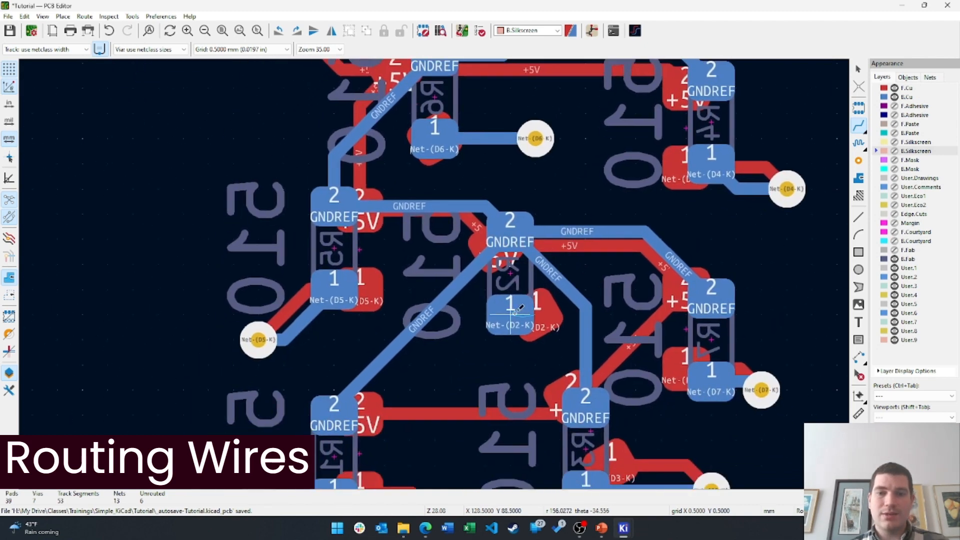
pyautogui.press('v')
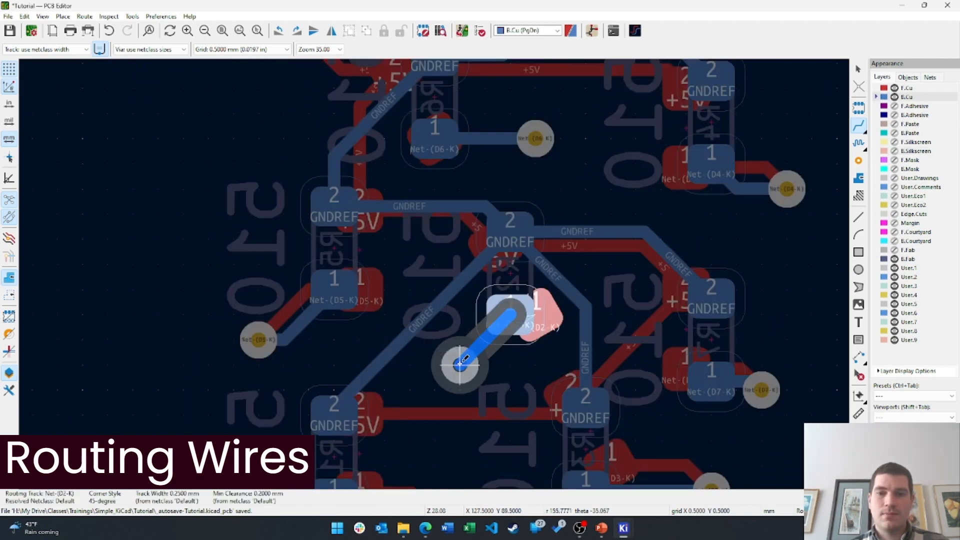
pyautogui.click(460, 364)
pyautogui.click(539, 313)
pyautogui.moveTo(573, 341); pyautogui.dragTo(526, 395, button='middle')
pyautogui.moveTo(532, 167); pyautogui.dragTo(508, 446, button='middle')
pyautogui.moveTo(601, 204); pyautogui.dragTo(604, 242, button='middle')
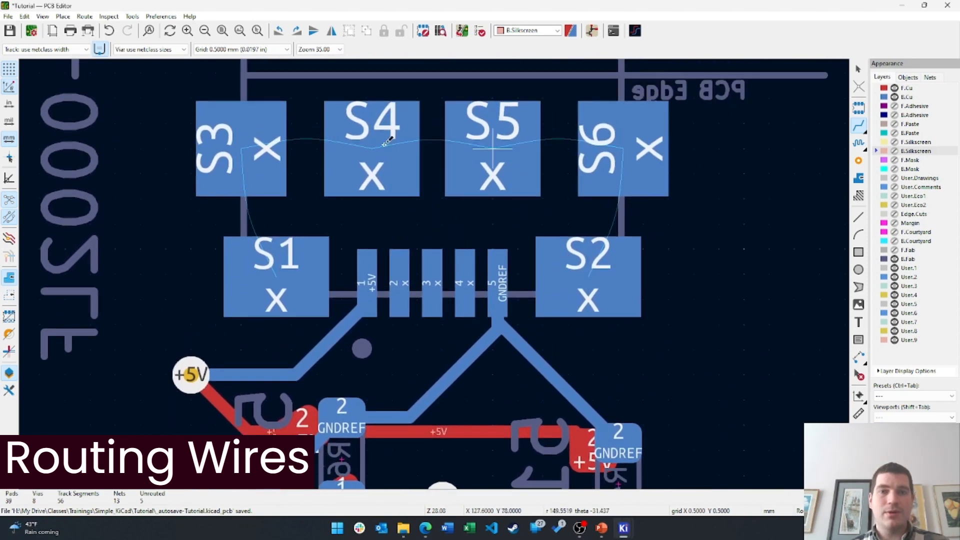
# Chain shield pads S2→S6→S5→S4→S3→S1 with tracks, then stop routing and zoom out
pyautogui.click(589, 280)
pyautogui.click(600, 150)
pyautogui.click(600, 149)
pyautogui.click(497, 147)
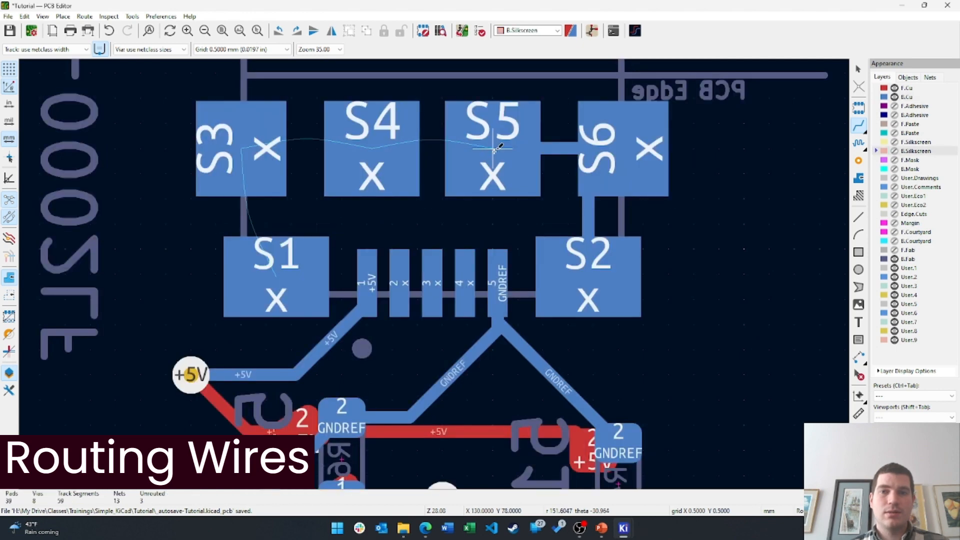
pyautogui.click(497, 147)
pyautogui.click(373, 146)
pyautogui.click(373, 146)
pyautogui.click(241, 148)
pyautogui.click(241, 150)
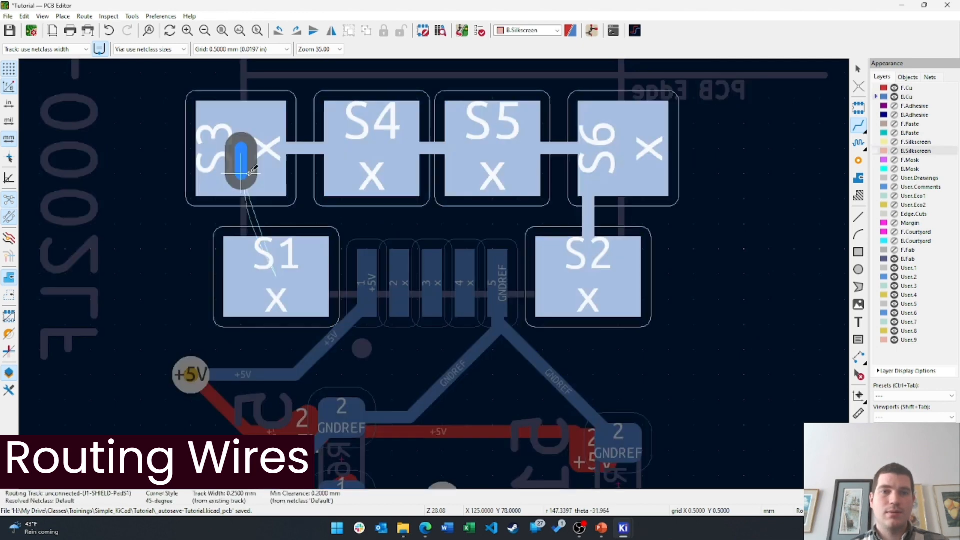
pyautogui.click(265, 263)
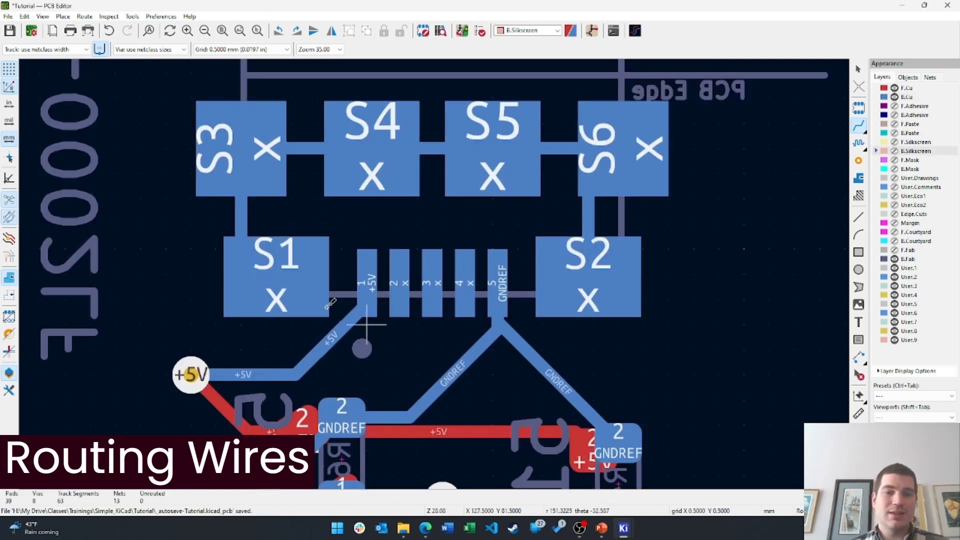
pyautogui.moveTo(500, 284); pyautogui.dragTo(498, 261, button='middle')
pyautogui.press('Escape')
pyautogui.scroll(-2, 490, 228)
pyautogui.scroll(-3, 436, 274)
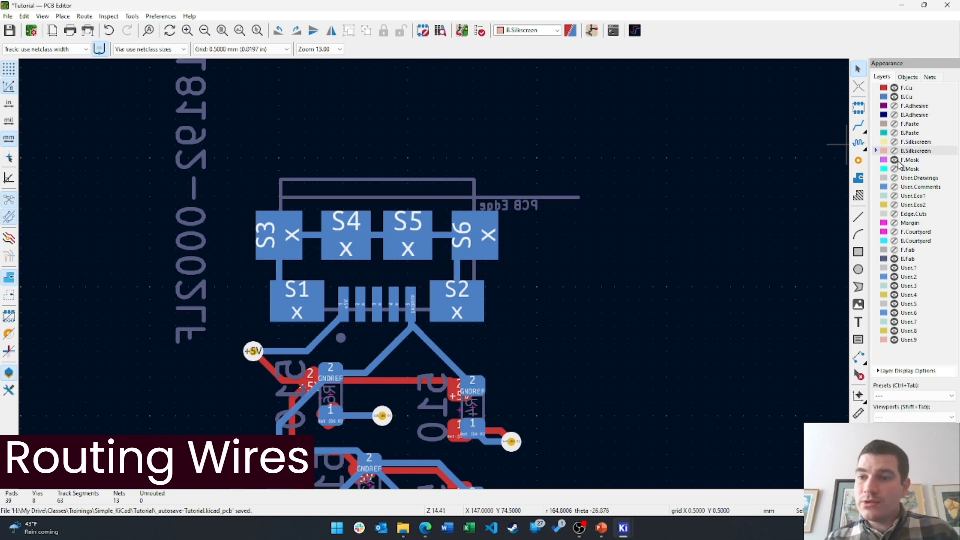
# Move the J1 connector up and to the right on the board
pyautogui.click(913, 142)
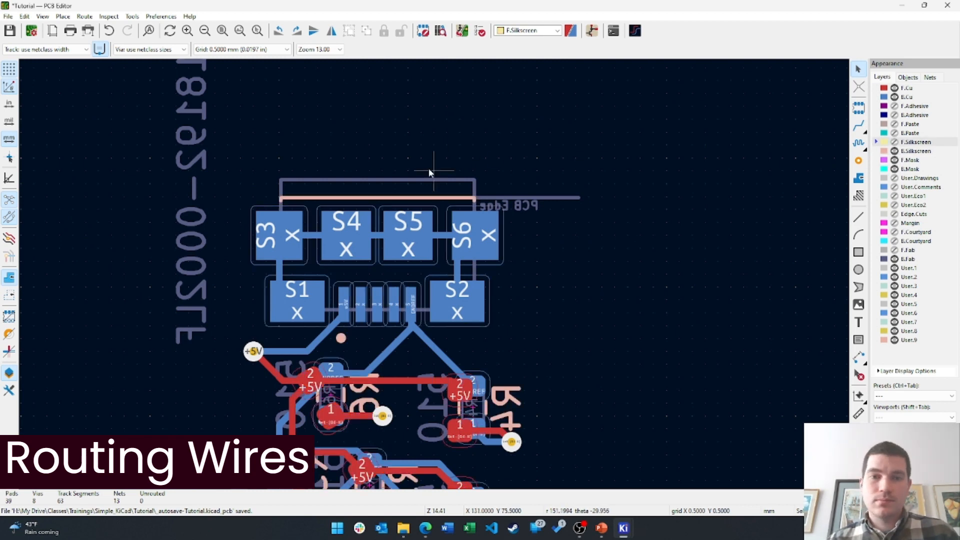
pyautogui.click(448, 196)
pyautogui.moveTo(408, 244); pyautogui.dragTo(649, 145)
pyautogui.click(649, 143)
pyautogui.moveTo(643, 246); pyautogui.dragTo(635, 130, button='middle')
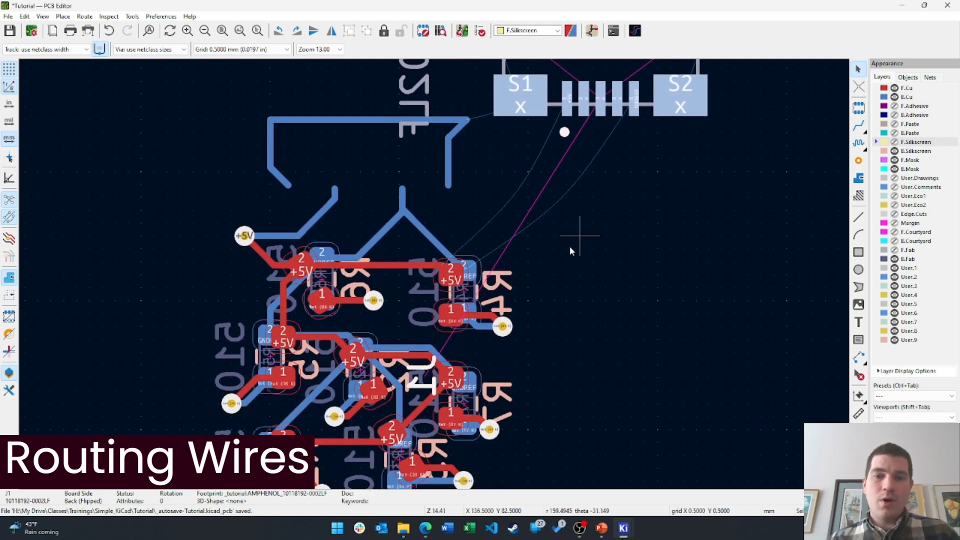
pyautogui.moveTo(573, 249); pyautogui.dragTo(589, 307, button='middle')
pyautogui.moveTo(693, 146); pyautogui.dragTo(607, 134)
pyautogui.click(352, 424)
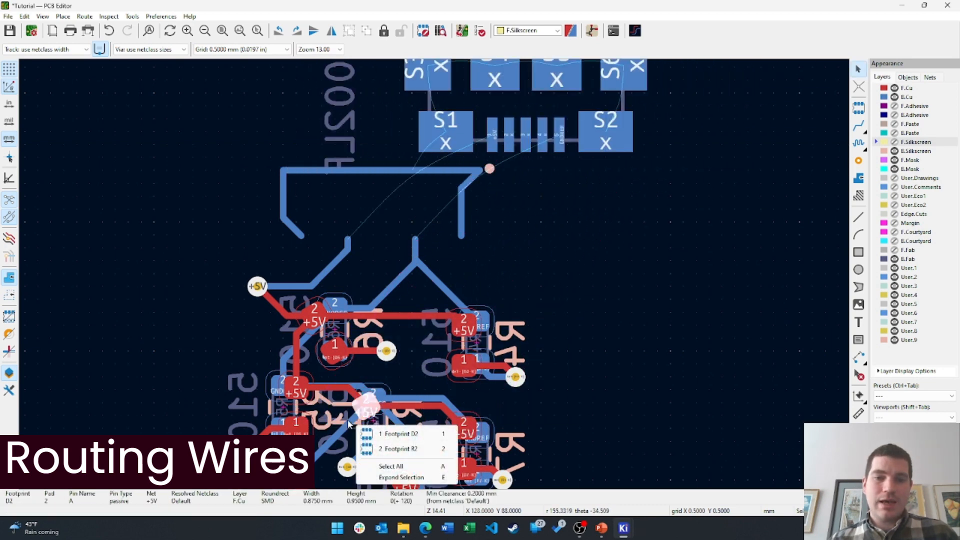
pyautogui.click(375, 431)
pyautogui.click(685, 230)
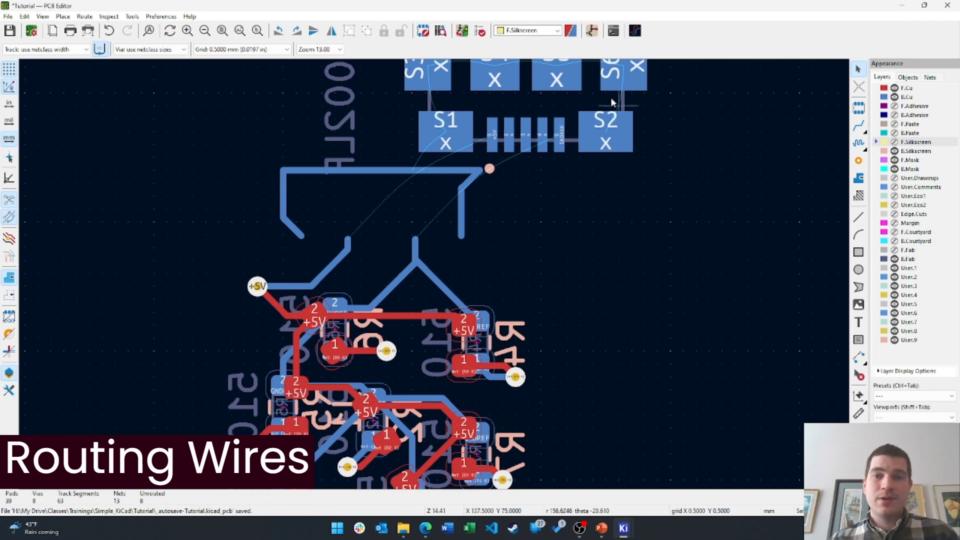
pyautogui.moveTo(611, 135); pyautogui.dragTo(698, 183)
pyautogui.click(612, 146)
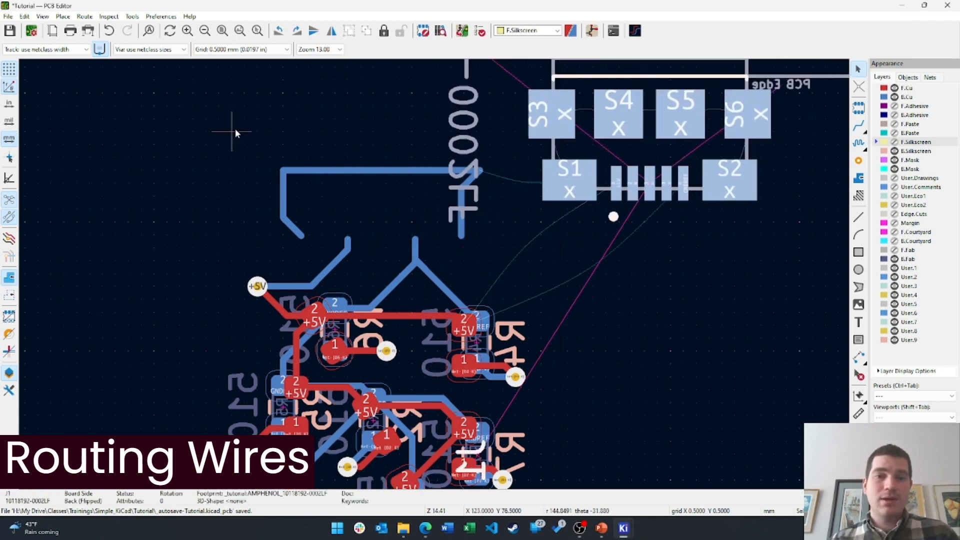
# Delete the leftover bracket-shaped shield tracks and the vertical GNDREF stub
pyautogui.moveTo(210, 118); pyautogui.dragTo(500, 258)
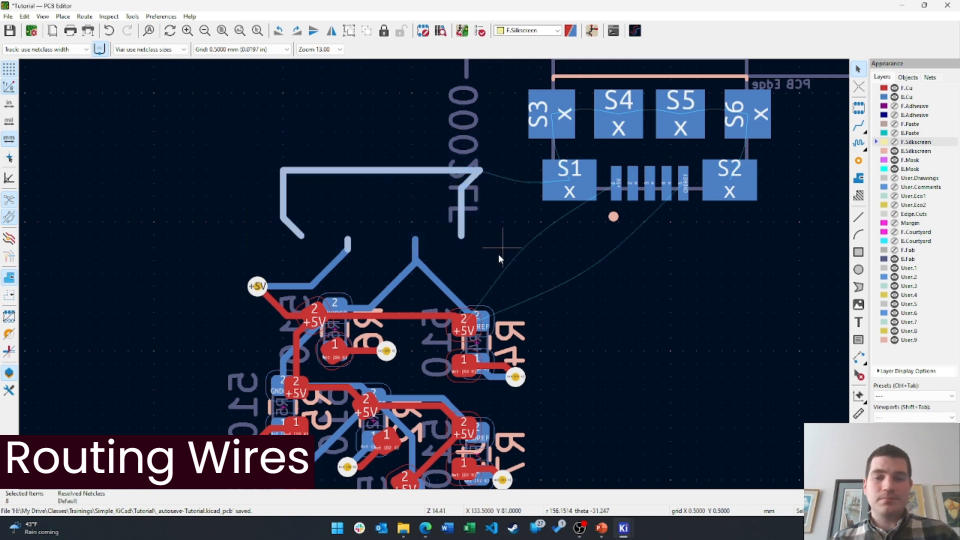
pyautogui.press('Delete')
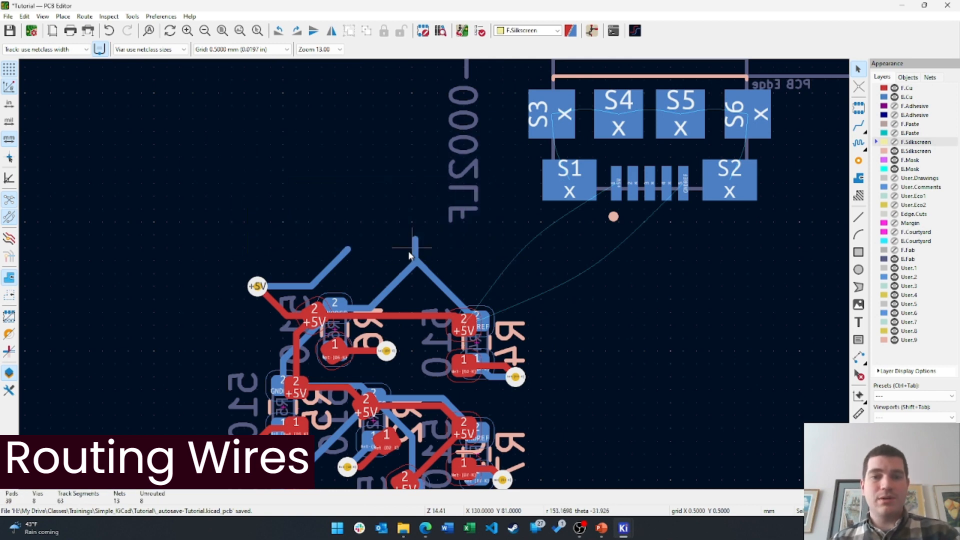
pyautogui.click(409, 255)
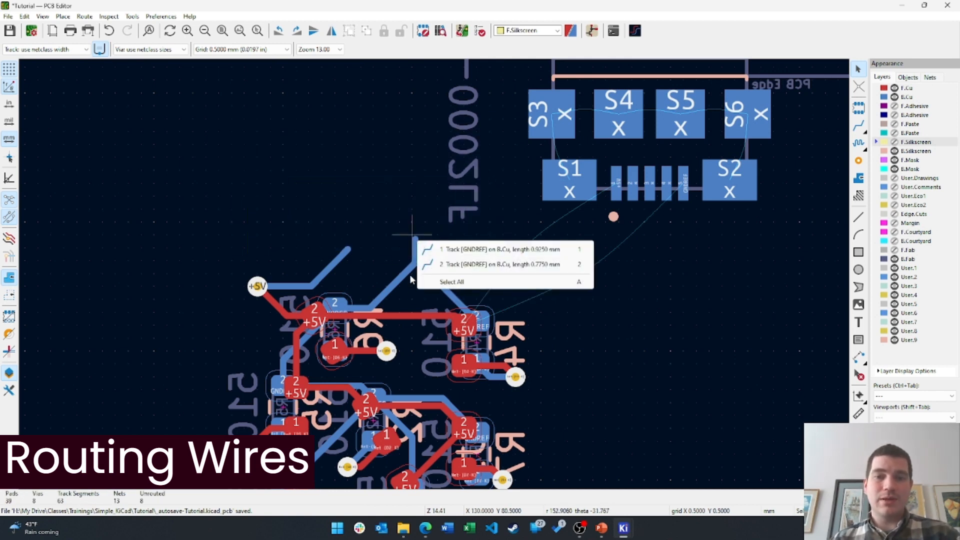
pyautogui.click(388, 251)
pyautogui.scroll(4, 388, 251)
pyautogui.click(497, 259)
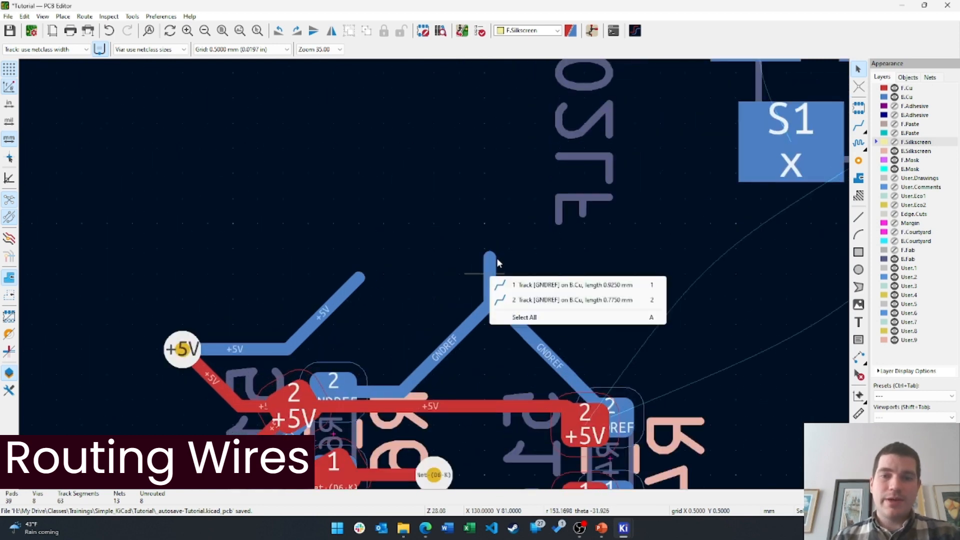
pyautogui.click(582, 300)
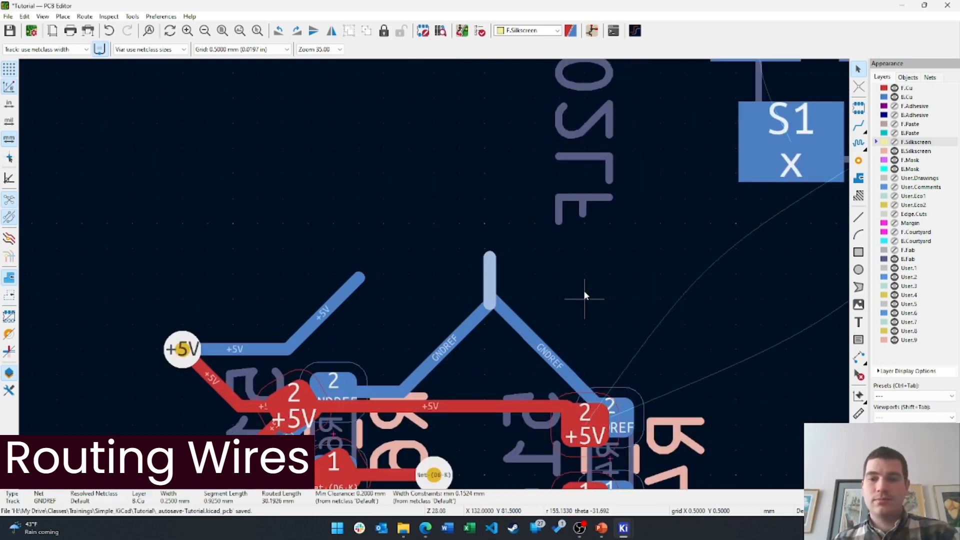
pyautogui.click(514, 262)
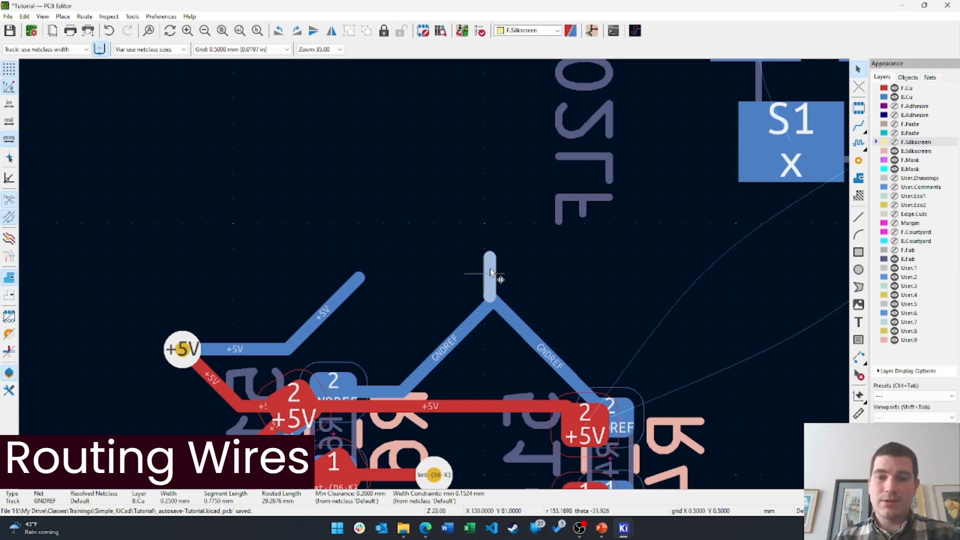
pyautogui.press('Delete')
# Delete the two diagonal GNDREF tracks and the diagonal +5V track
pyautogui.click(498, 300)
pyautogui.press('Delete')
pyautogui.click(484, 306)
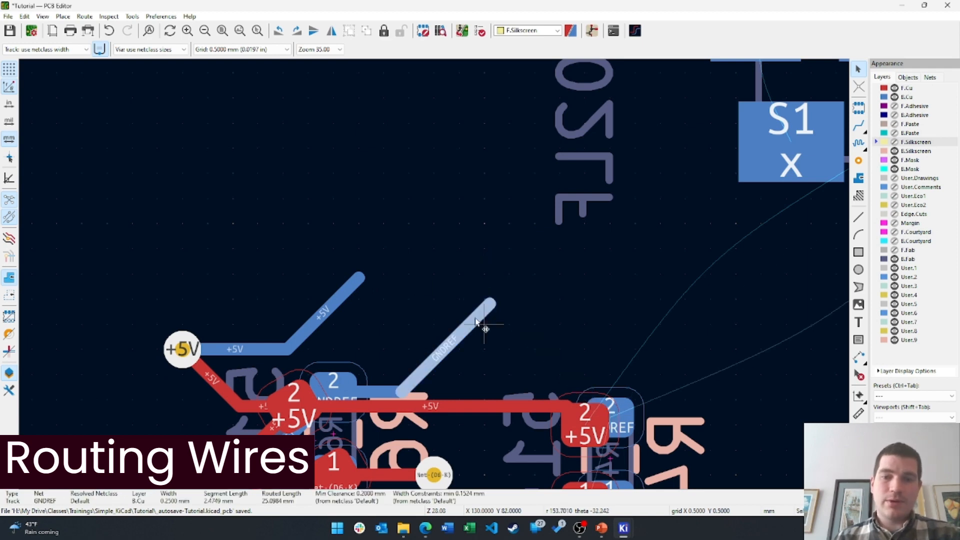
pyautogui.press('Delete')
pyautogui.click(340, 300)
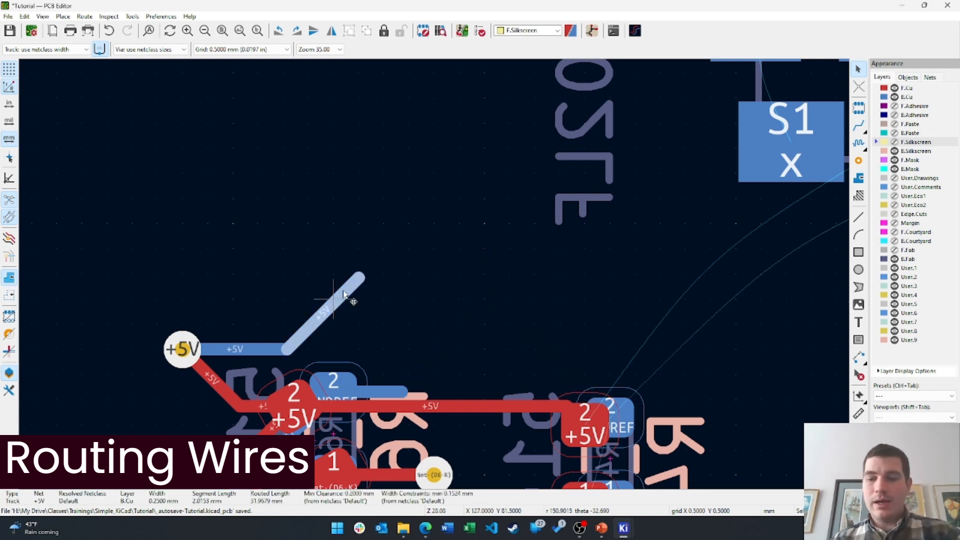
pyautogui.press('Delete')
pyautogui.scroll(-2, 433, 273)
pyautogui.click(786, 117)
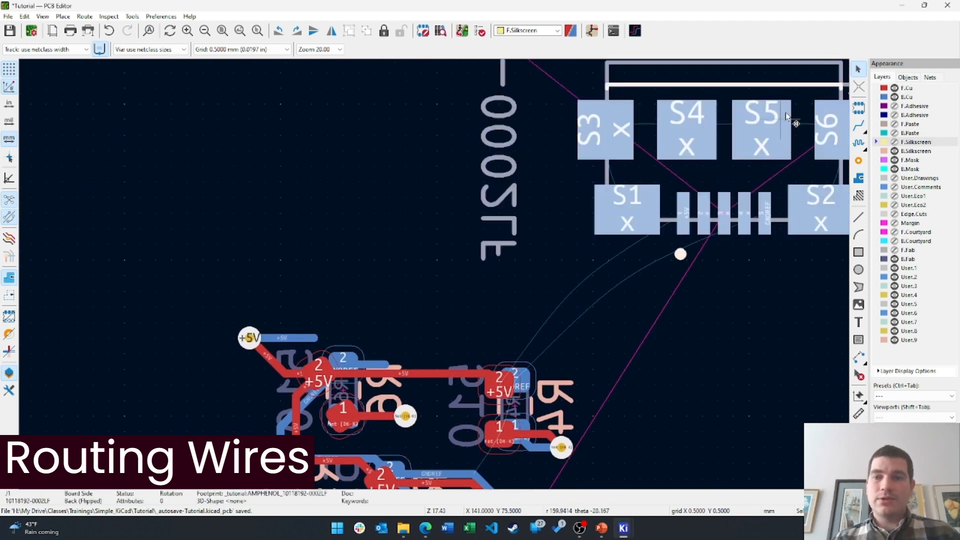
# Move J1 down-left and reconnect its pad 1 to +5V and pad 5 to GNDREF
pyautogui.moveTo(786, 88); pyautogui.dragTo(433, 219)
pyautogui.press('Escape')
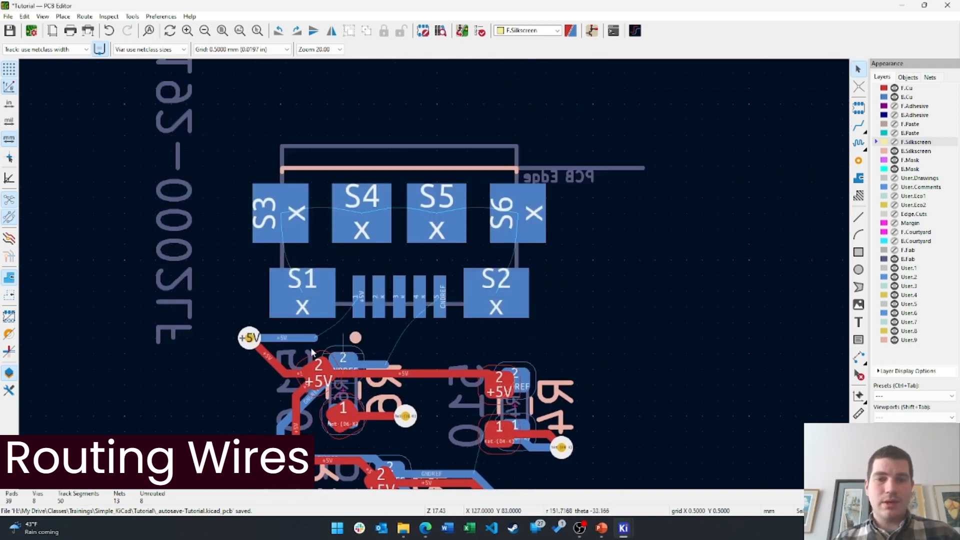
pyautogui.press('x')
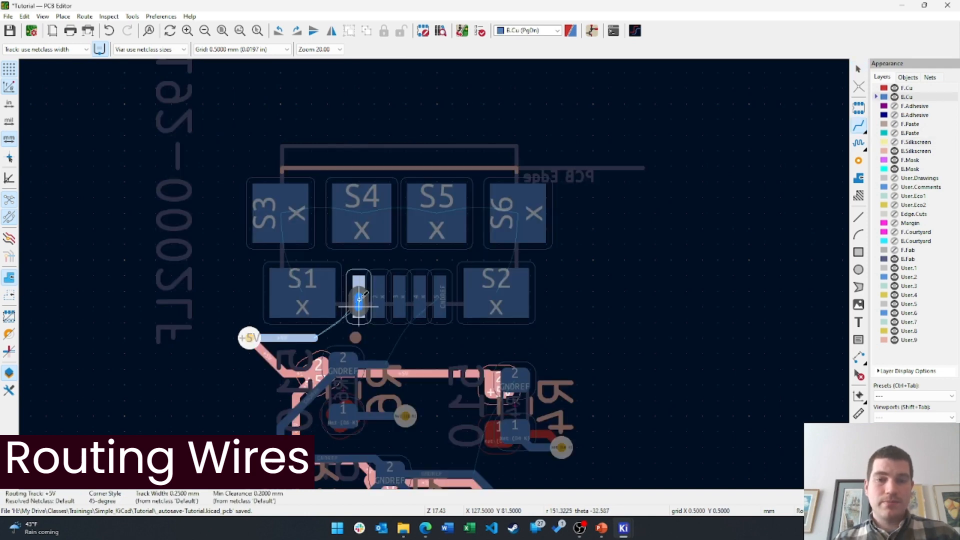
pyautogui.click(336, 337)
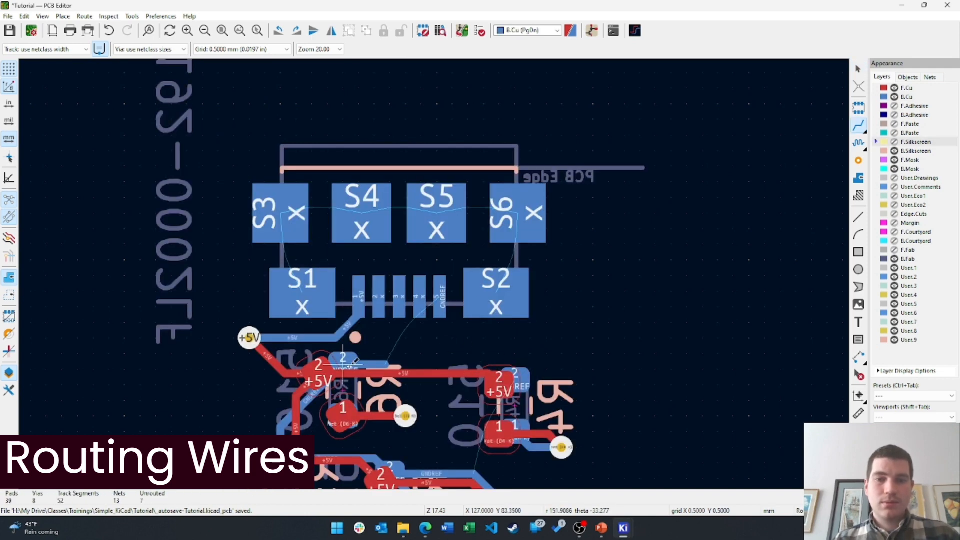
pyautogui.click(386, 364)
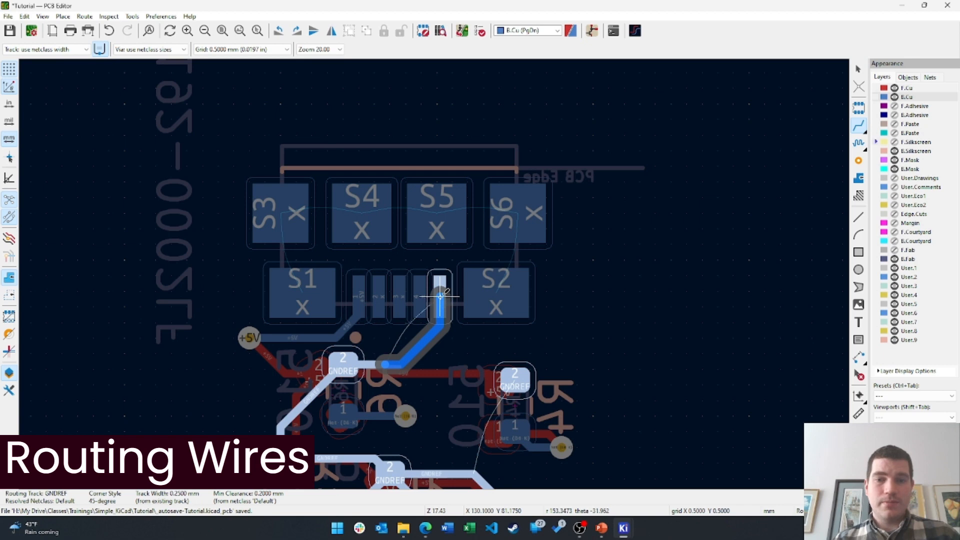
pyautogui.click(441, 296)
pyautogui.click(440, 296)
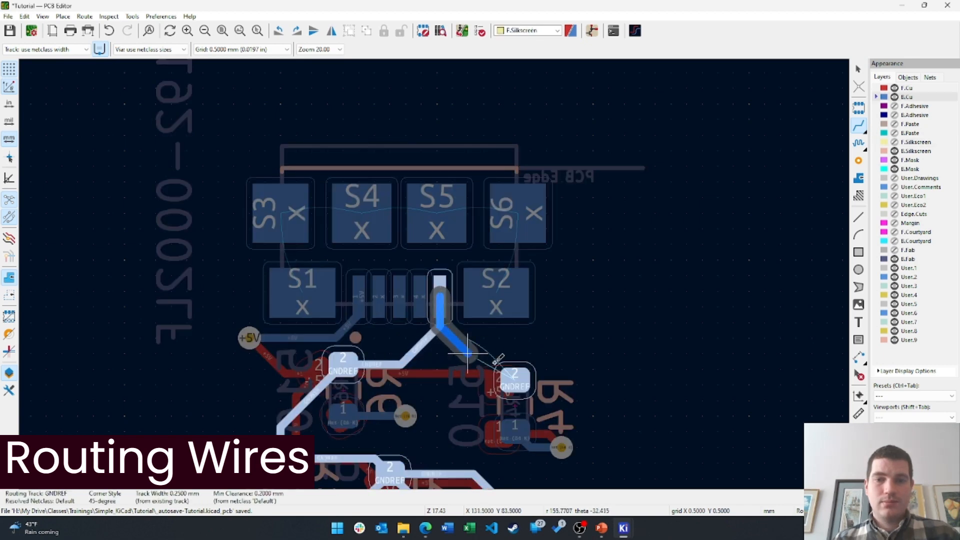
pyautogui.click(517, 377)
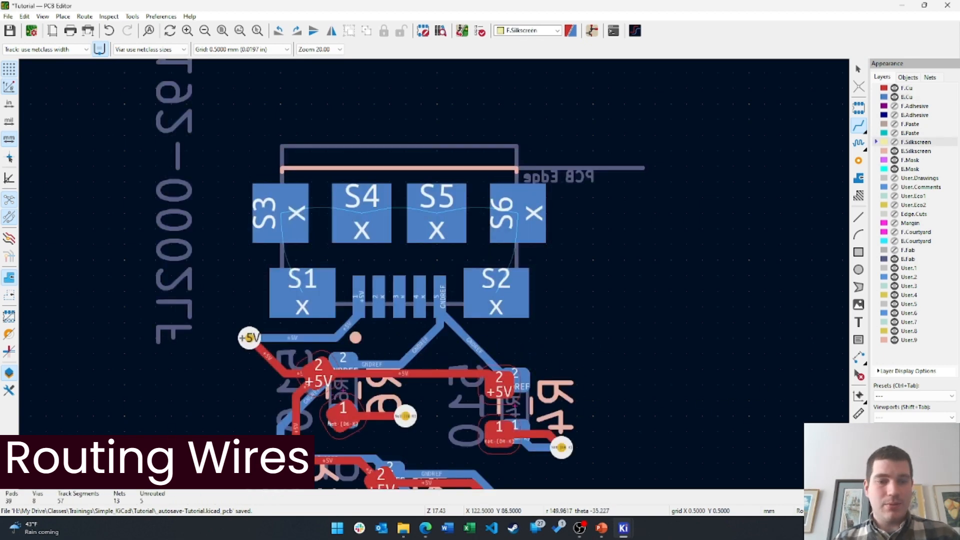
pyautogui.moveTo(557, 370); pyautogui.dragTo(551, 421, button='middle')
# Track shield pads S3→S4→S5→S6 together on back copper
pyautogui.click(274, 265)
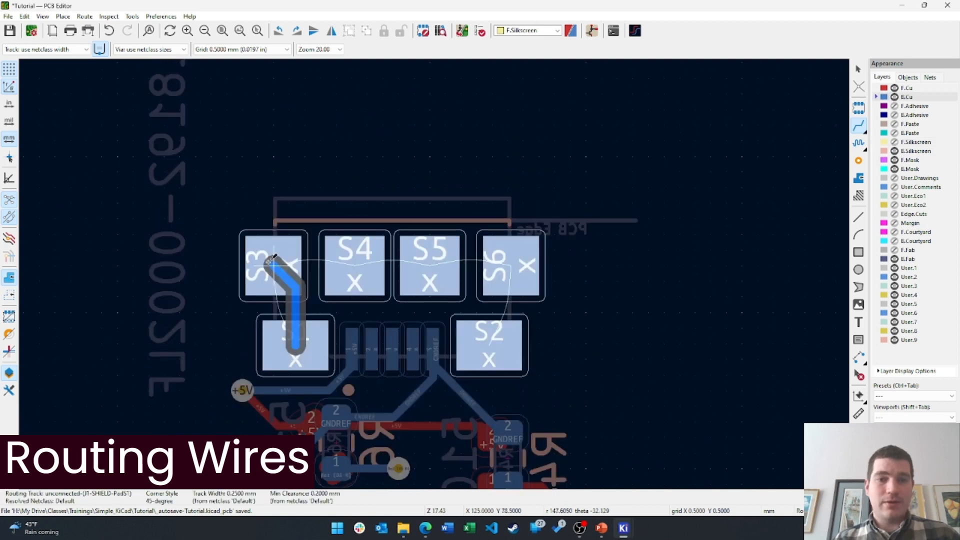
pyautogui.click(355, 265)
pyautogui.click(354, 265)
pyautogui.click(429, 265)
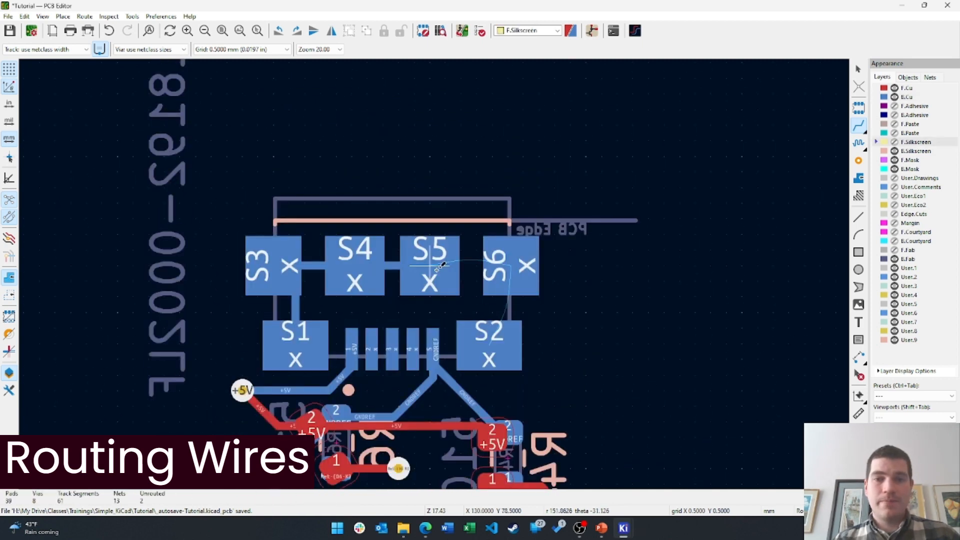
pyautogui.click(429, 265)
pyautogui.click(527, 265)
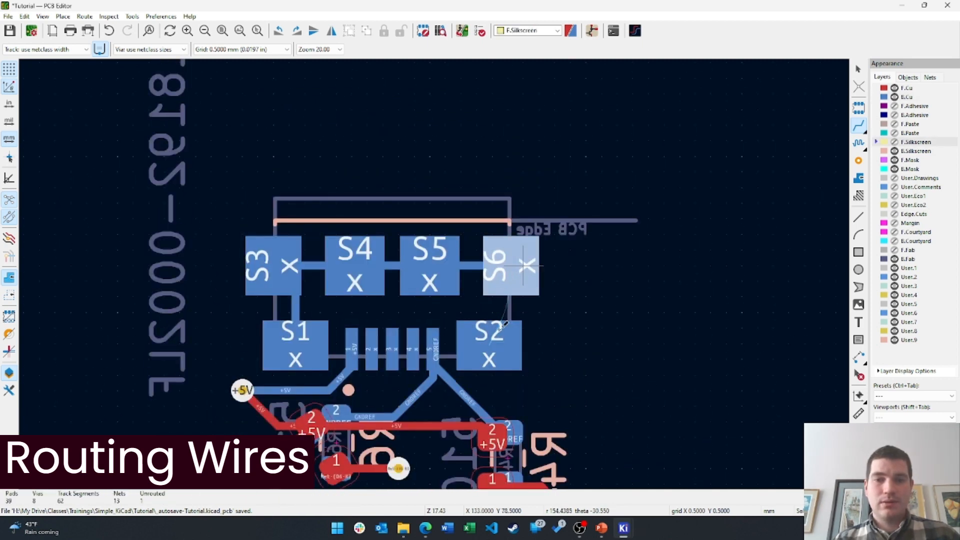
# Inspect pad S6, route a back-copper track from S2 to S6, and save the board
pyautogui.press('e')
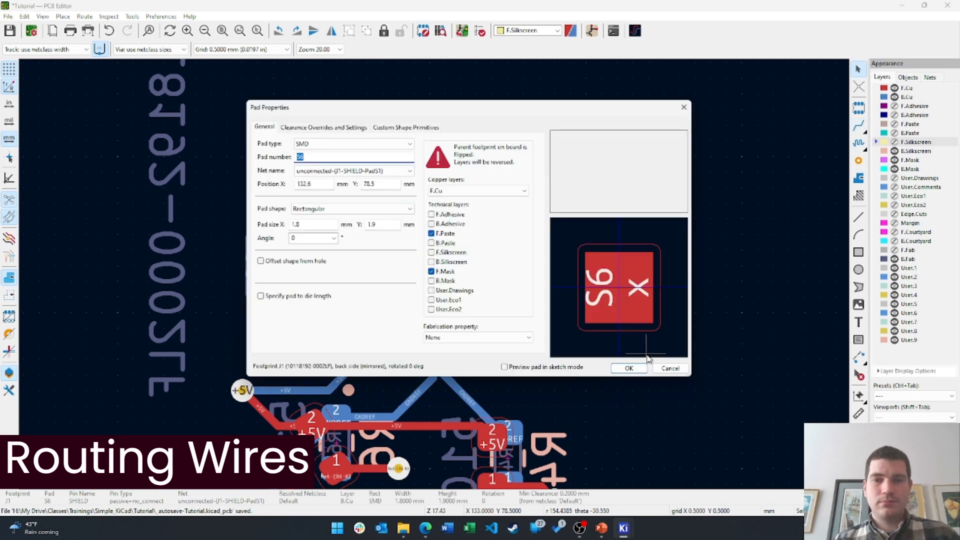
pyautogui.click(671, 369)
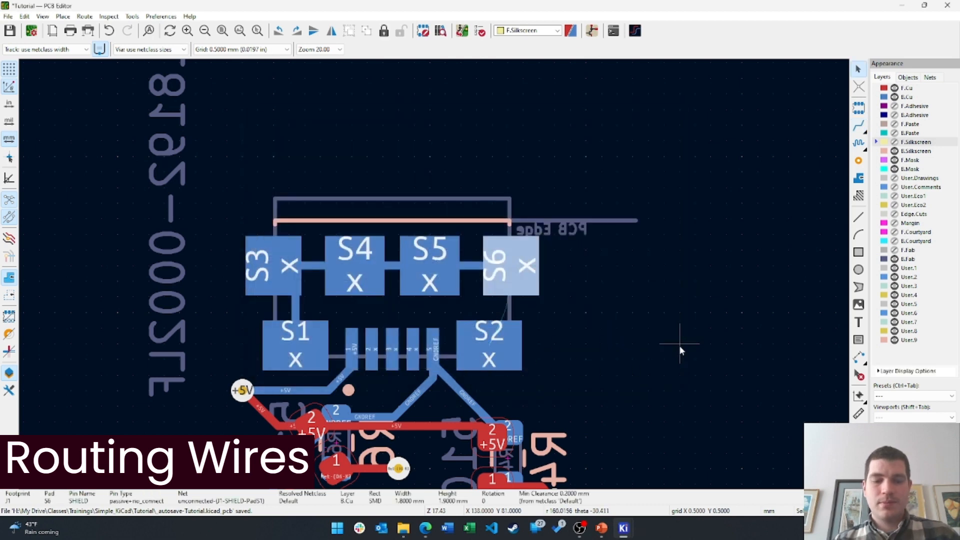
pyautogui.press('x')
pyautogui.press('Escape')
pyautogui.press('pagedown')
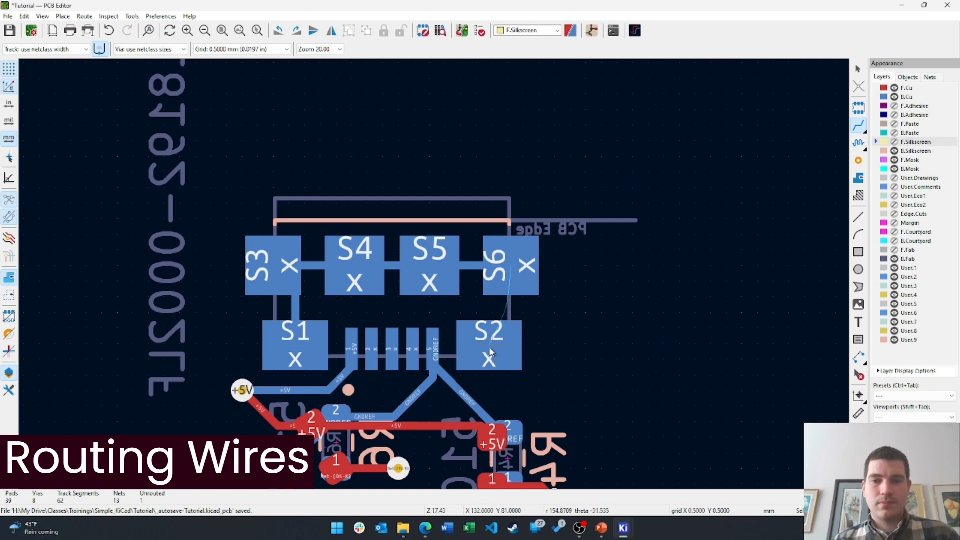
pyautogui.press('x')
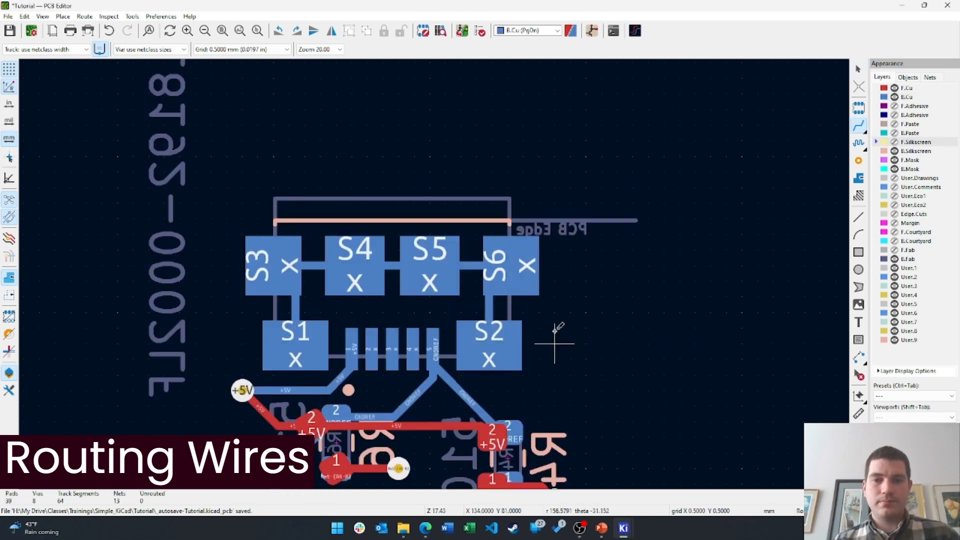
pyautogui.hotkey('ctrl', 's')
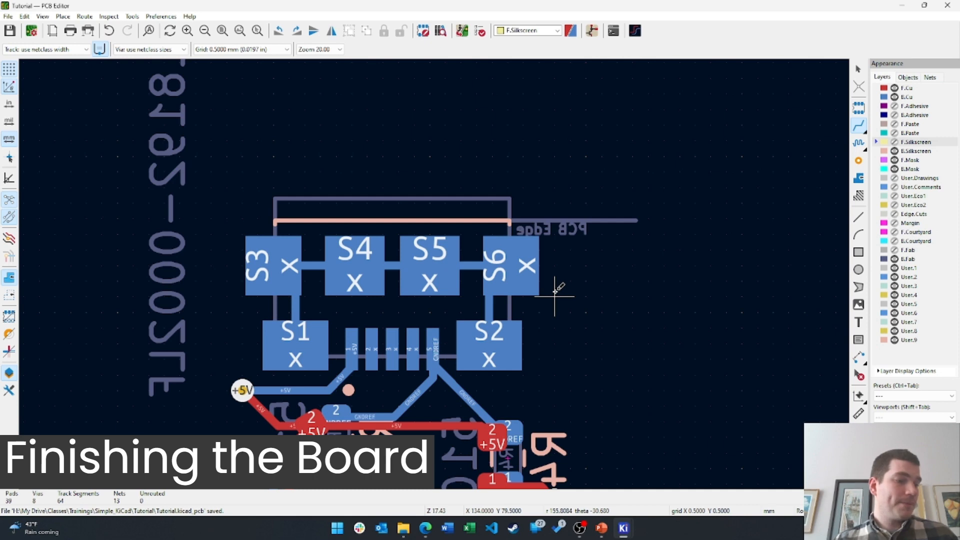
# Draw a 12.5 × 16.5 mm rectangle on Edge.Cuts around the parts, then make F.Cu active
pyautogui.scroll(-4, 555, 296)
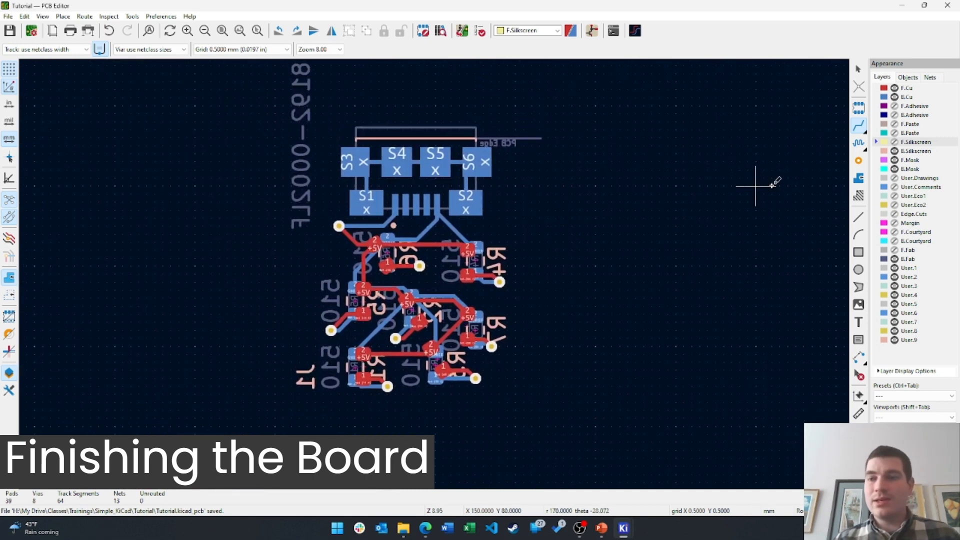
pyautogui.click(916, 214)
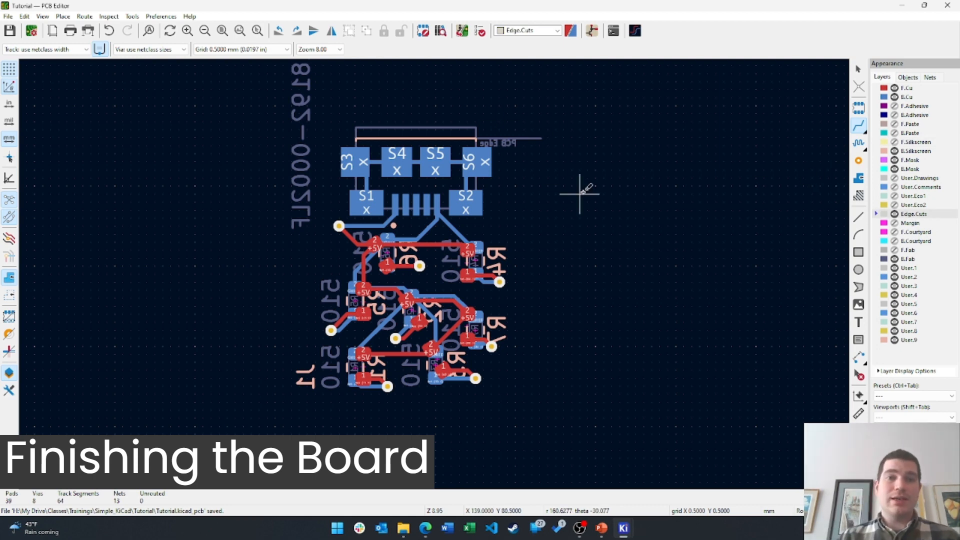
pyautogui.click(858, 256)
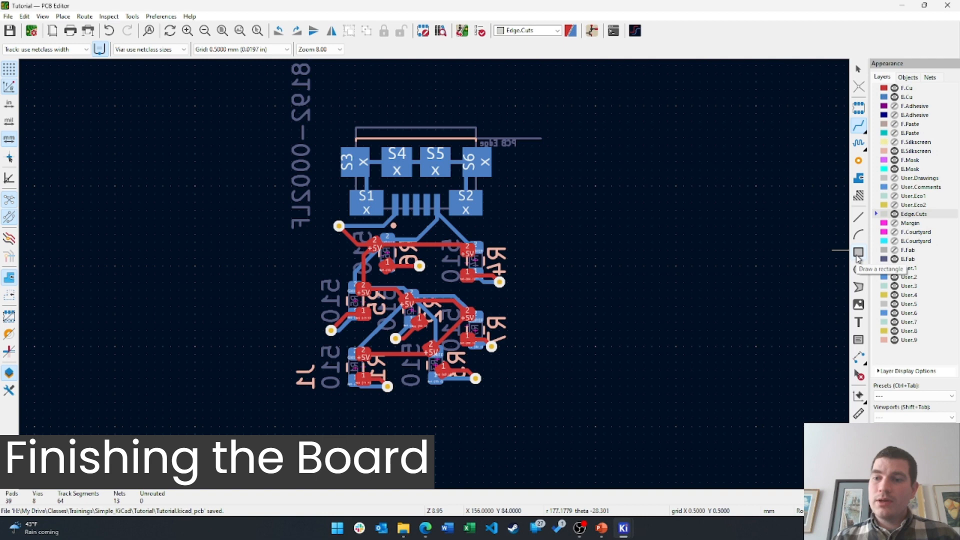
pyautogui.click(515, 138)
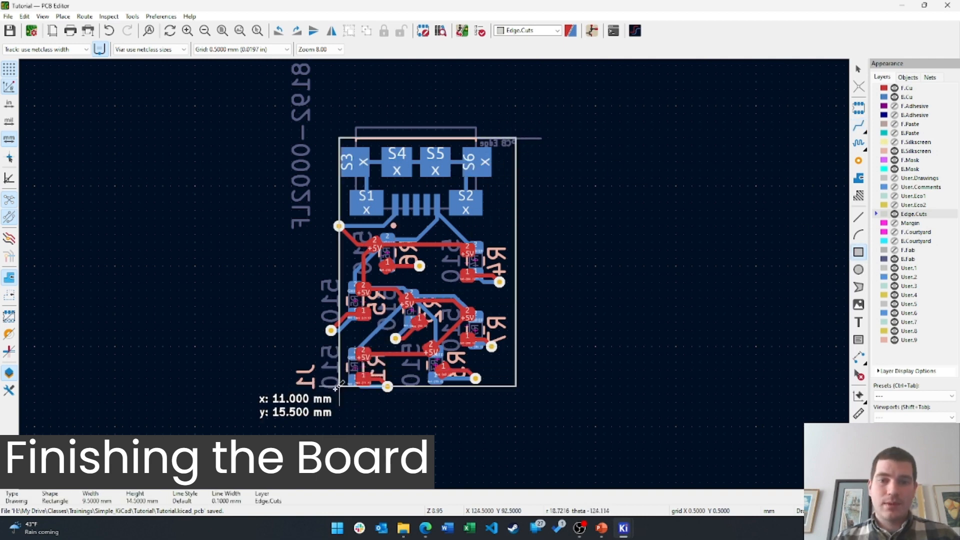
pyautogui.click(315, 402)
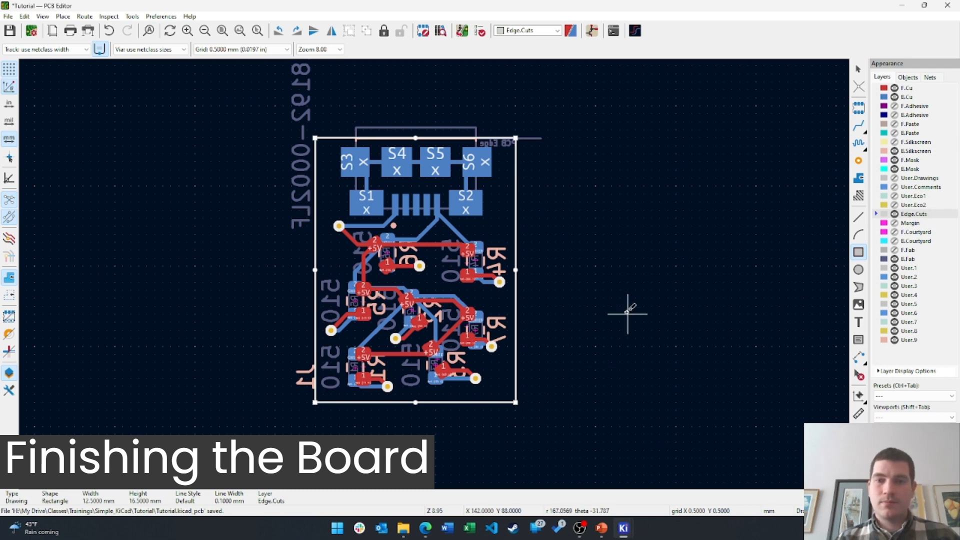
pyautogui.press('Escape')
pyautogui.press('Escape')
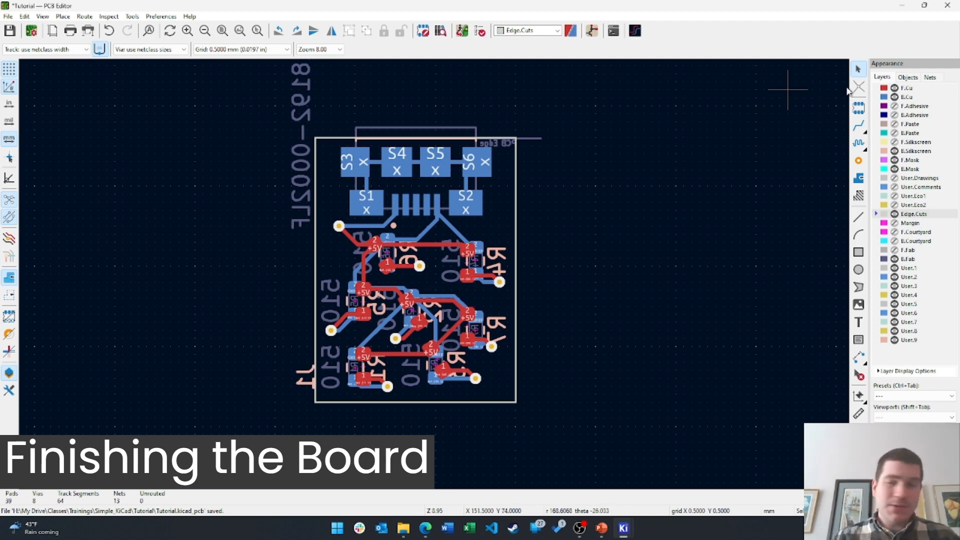
pyautogui.click(907, 88)
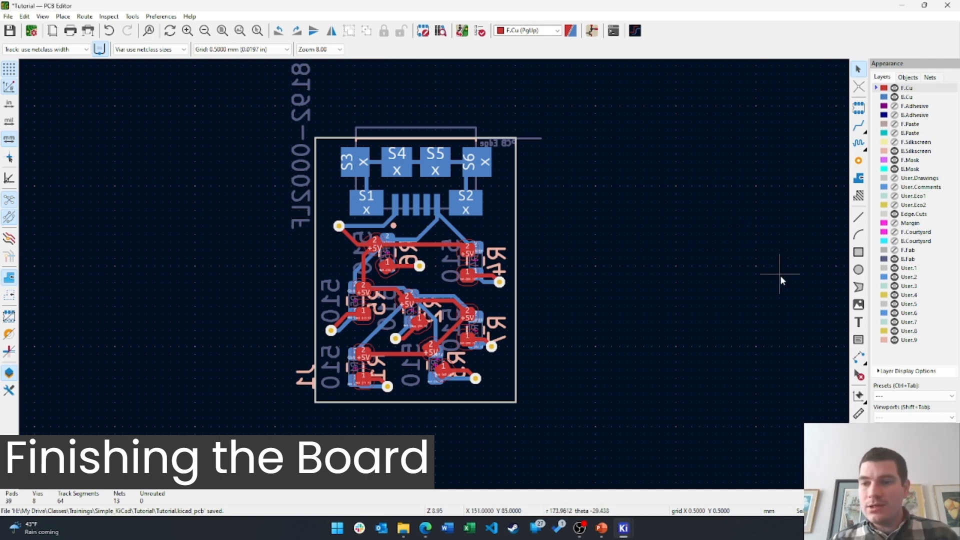
# Start a filled zone on F.Cu and B.Cu for net GNDREF, islands always removed
pyautogui.click(860, 180)
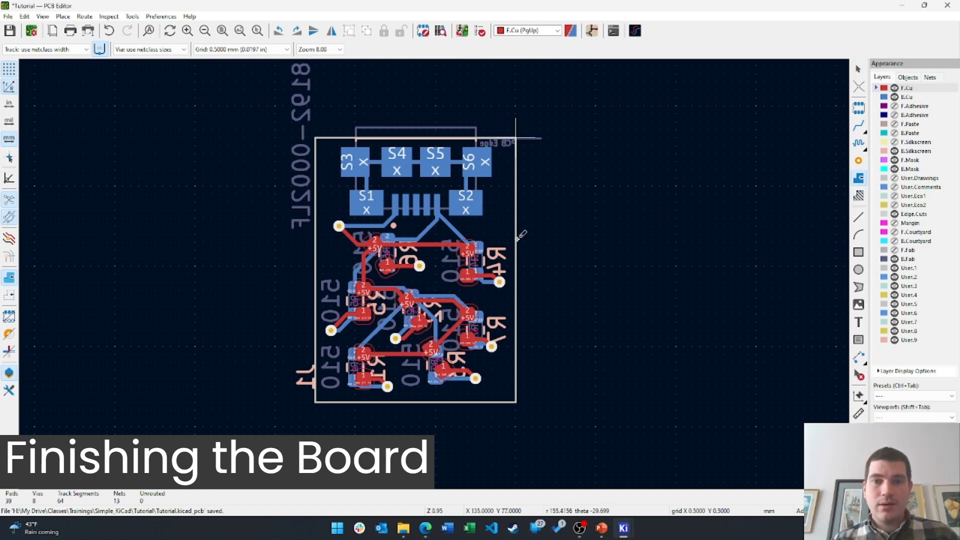
pyautogui.click(518, 405)
pyautogui.click(396, 364)
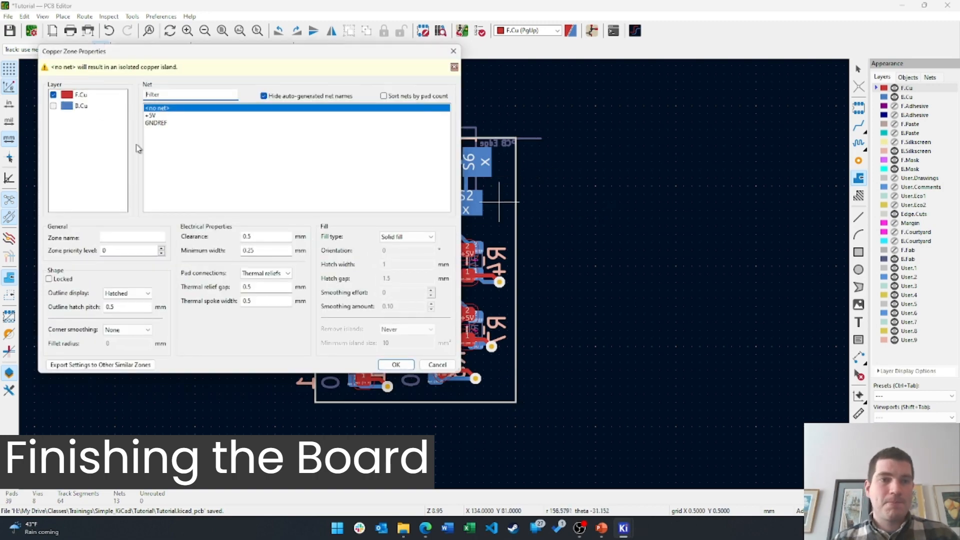
pyautogui.click(54, 107)
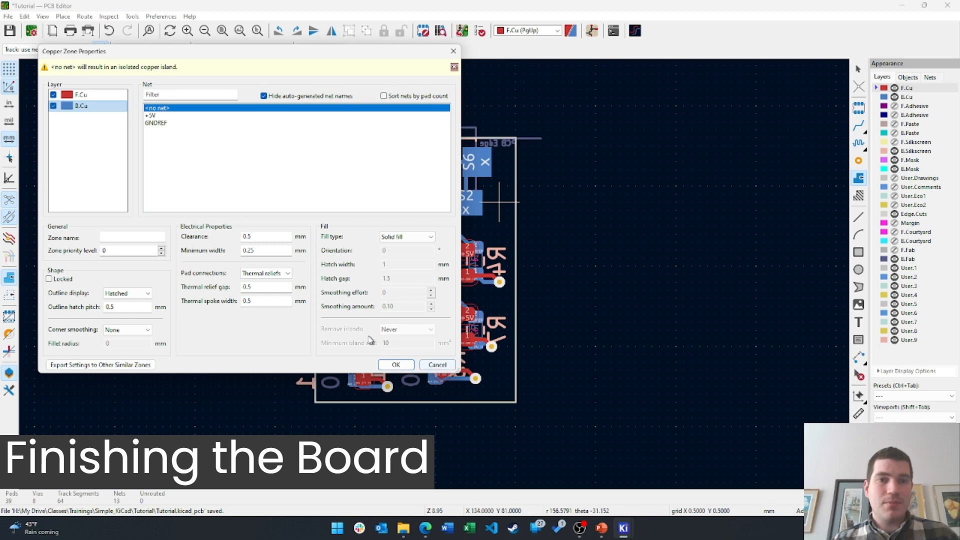
pyautogui.click(158, 123)
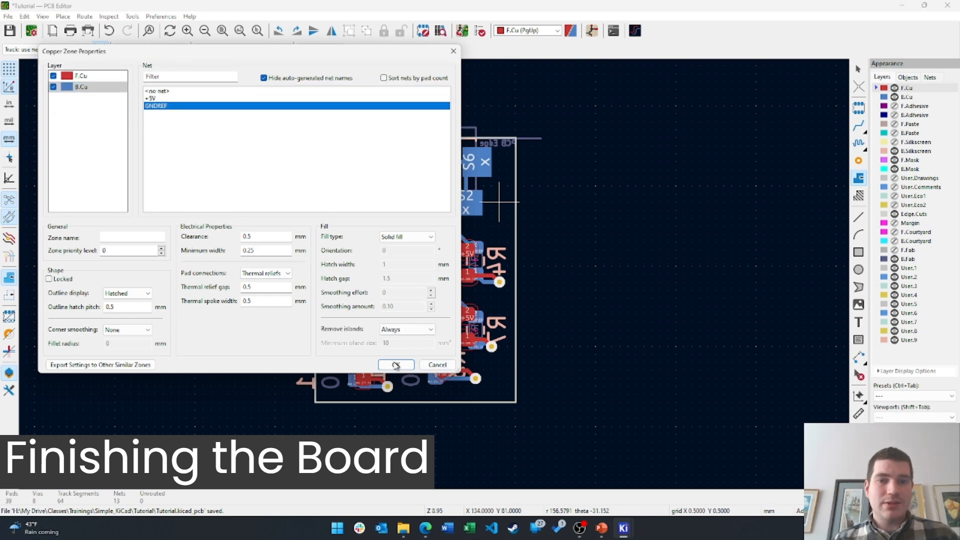
pyautogui.click(396, 364)
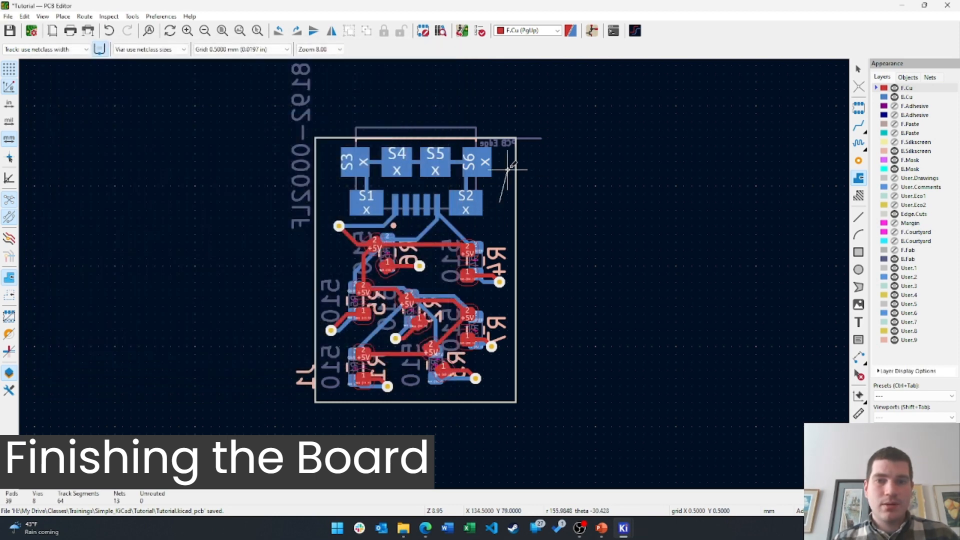
# Trace the zone outline around the board, notching around the connector, and close it
pyautogui.click(514, 202)
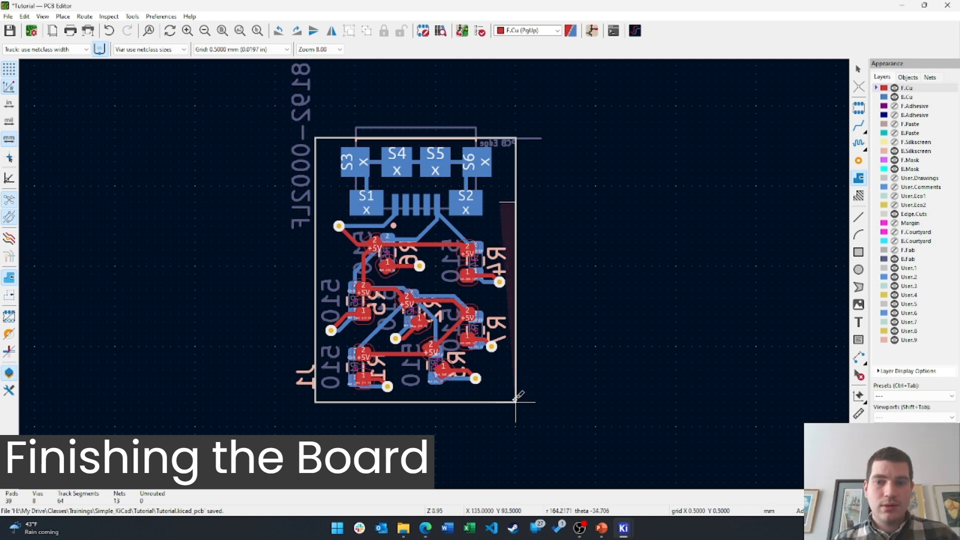
pyautogui.click(516, 402)
pyautogui.click(315, 402)
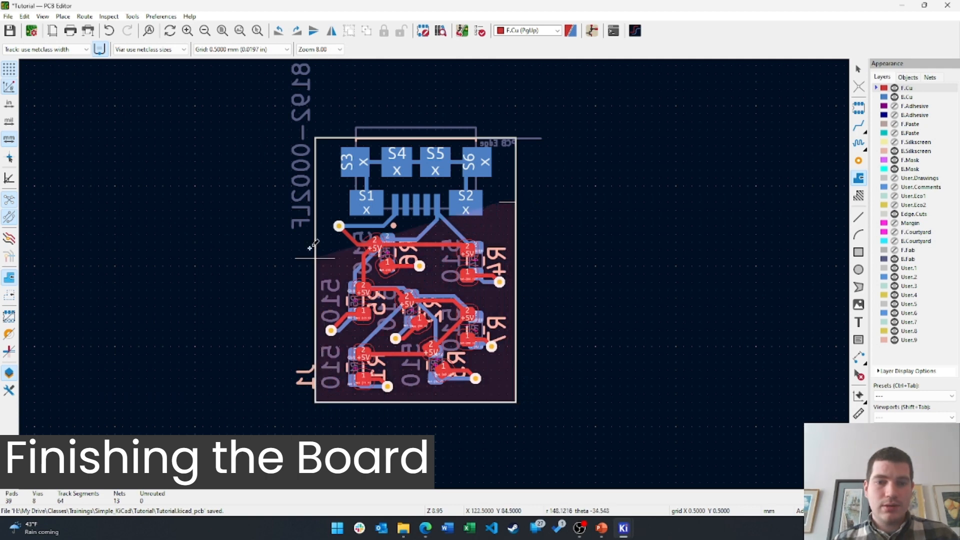
pyautogui.click(316, 138)
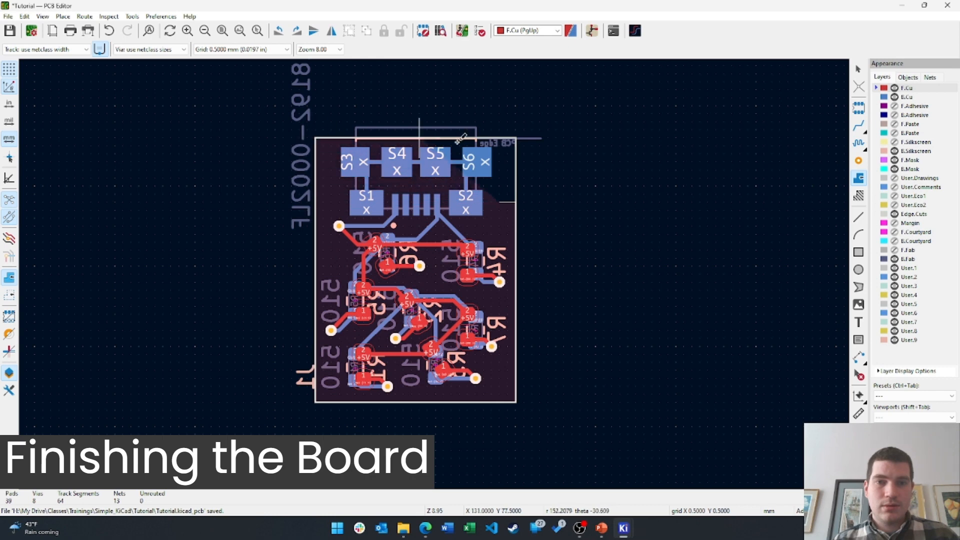
pyautogui.click(500, 138)
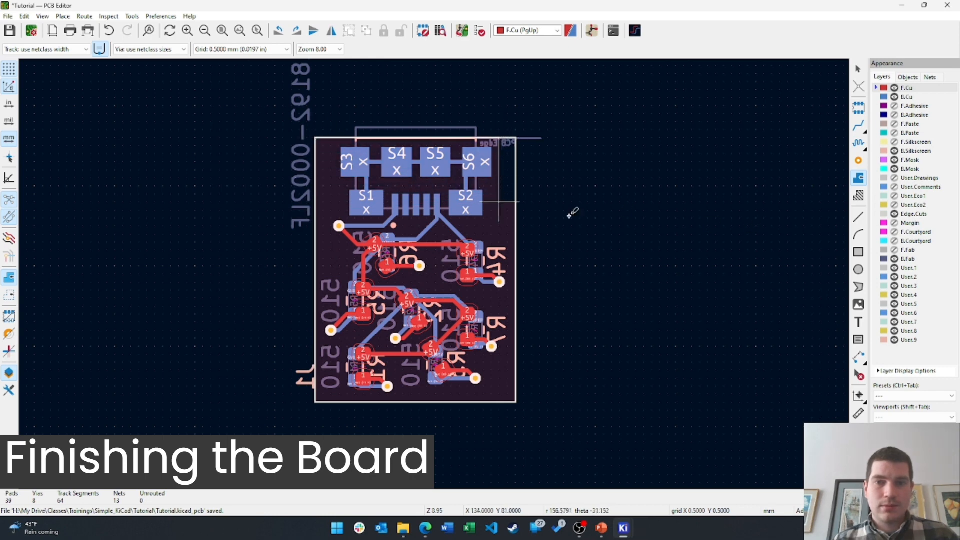
pyautogui.click(500, 202)
pyautogui.doubleClick(516, 202)
# Fill the zones, pouring 78.5924 mm² of GNDREF copper on both layers
pyautogui.scroll(4, 403, 320)
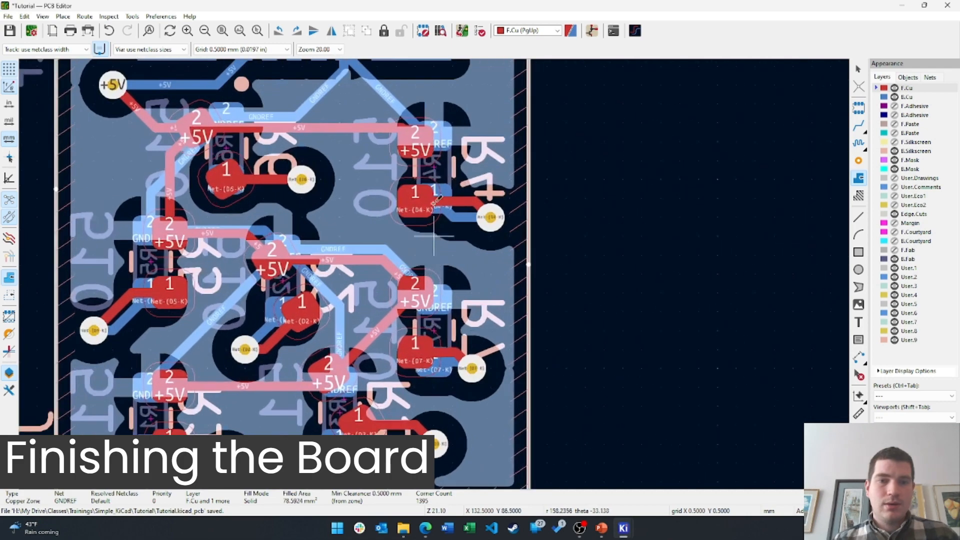
pyautogui.moveTo(171, 142); pyautogui.dragTo(273, 205, button='middle')
pyautogui.moveTo(450, 150); pyautogui.dragTo(364, 194, button='middle')
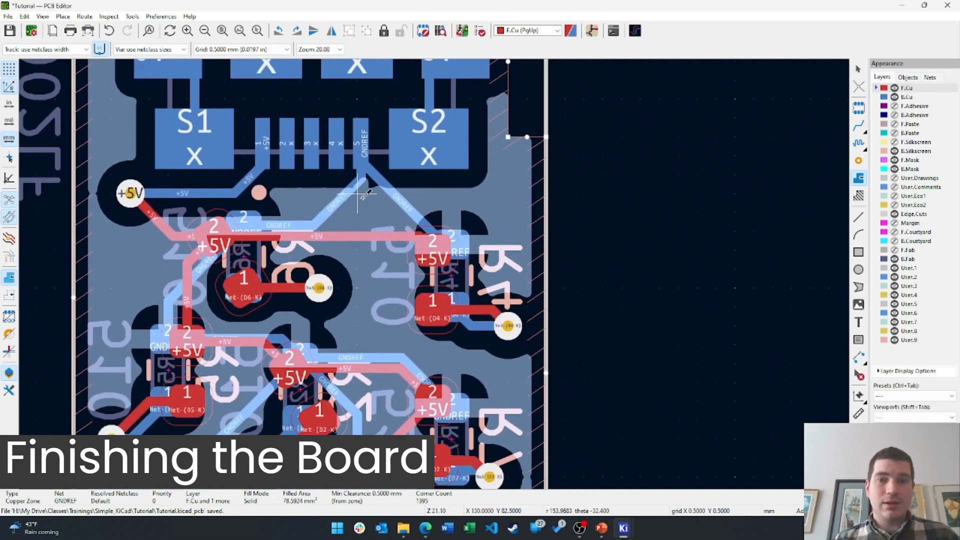
pyautogui.moveTo(401, 150); pyautogui.dragTo(404, 179, button='middle')
pyautogui.moveTo(454, 250); pyautogui.dragTo(466, 234, button='middle')
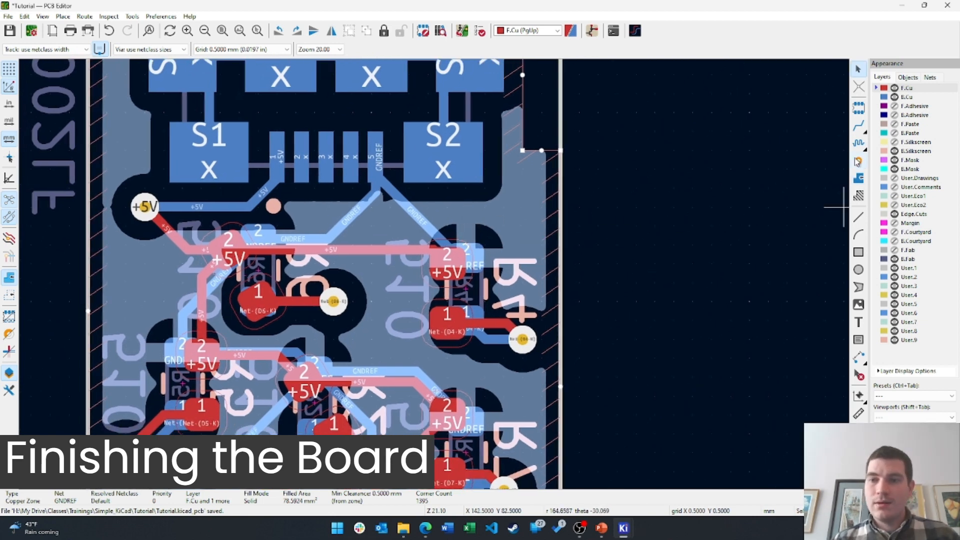
pyautogui.press('b')
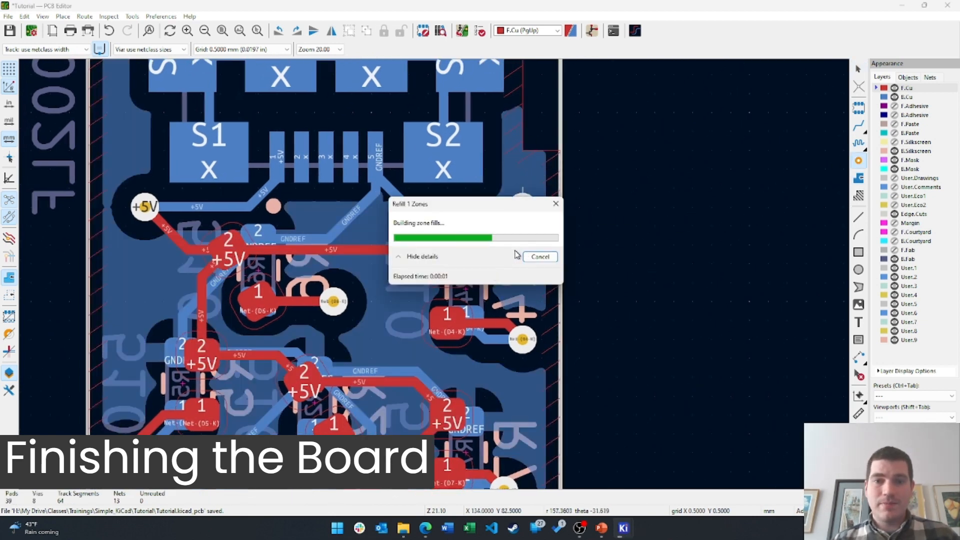
# Place GNDREF vias in the ground pour, including two on the board's right side
pyautogui.scroll(1, 466, 258)
pyautogui.moveTo(467, 257); pyautogui.dragTo(497, 110, button='middle')
pyautogui.click(415, 192)
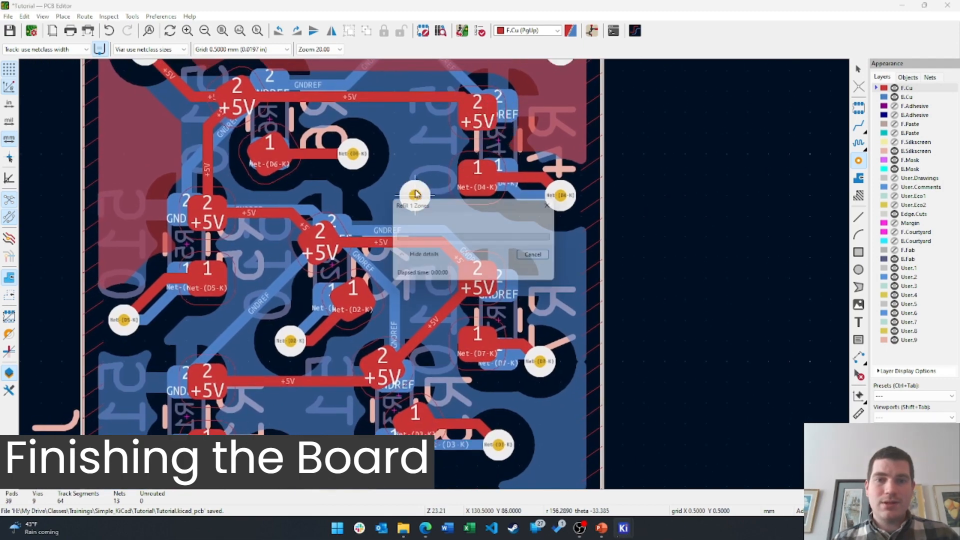
pyautogui.click(561, 258)
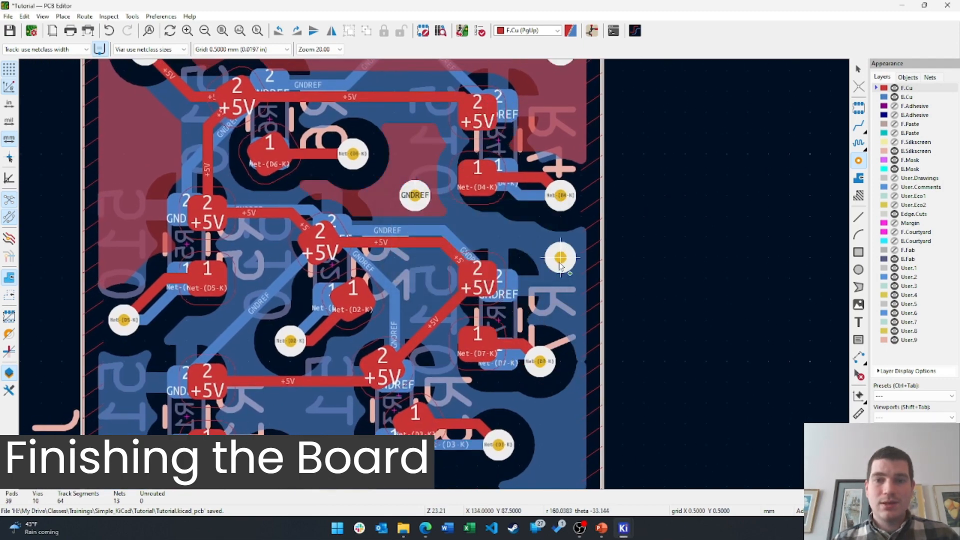
pyautogui.click(557, 259)
pyautogui.moveTo(561, 395); pyautogui.dragTo(613, 175, button='middle')
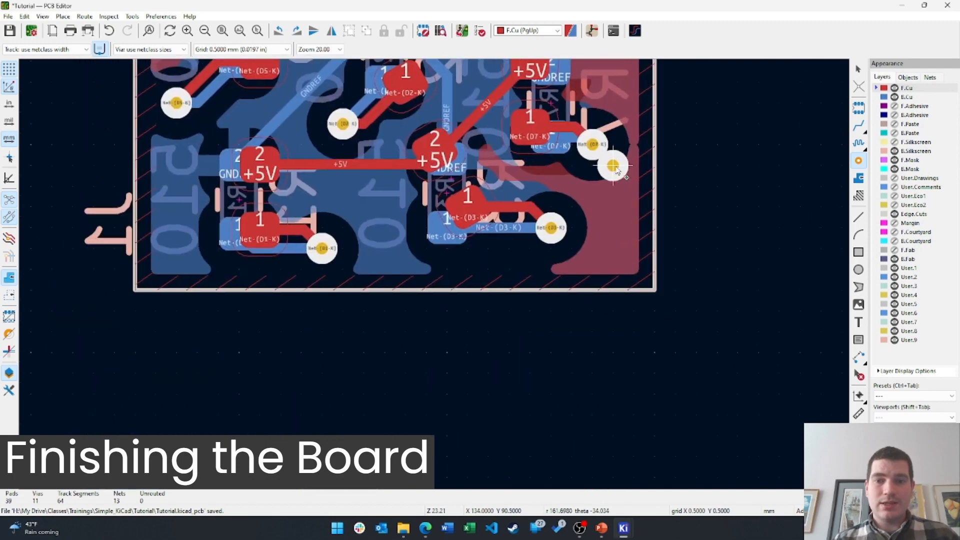
pyautogui.moveTo(417, 215); pyautogui.dragTo(466, 275, button='middle')
# Add more GNDREF vias on the lower part and near the left edge of the board
pyautogui.click(431, 284)
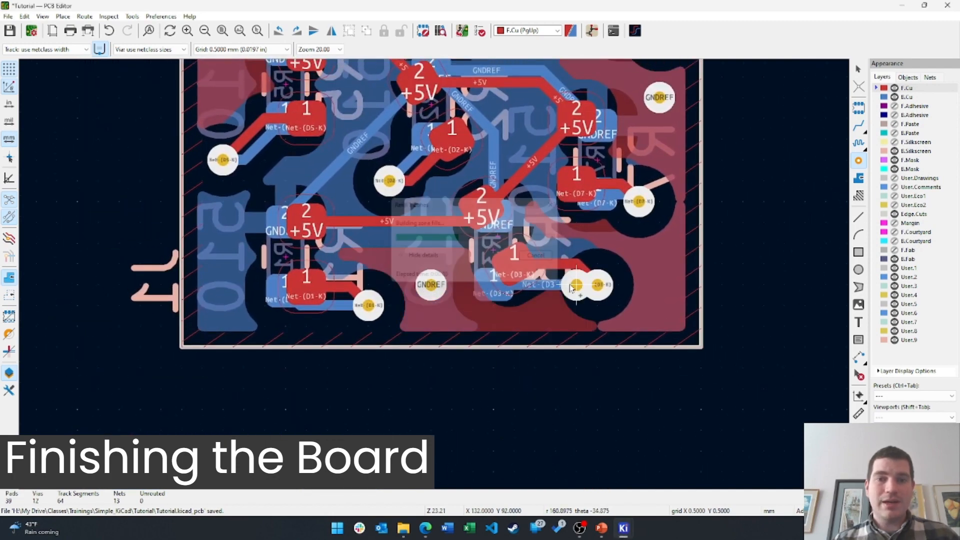
pyautogui.click(222, 285)
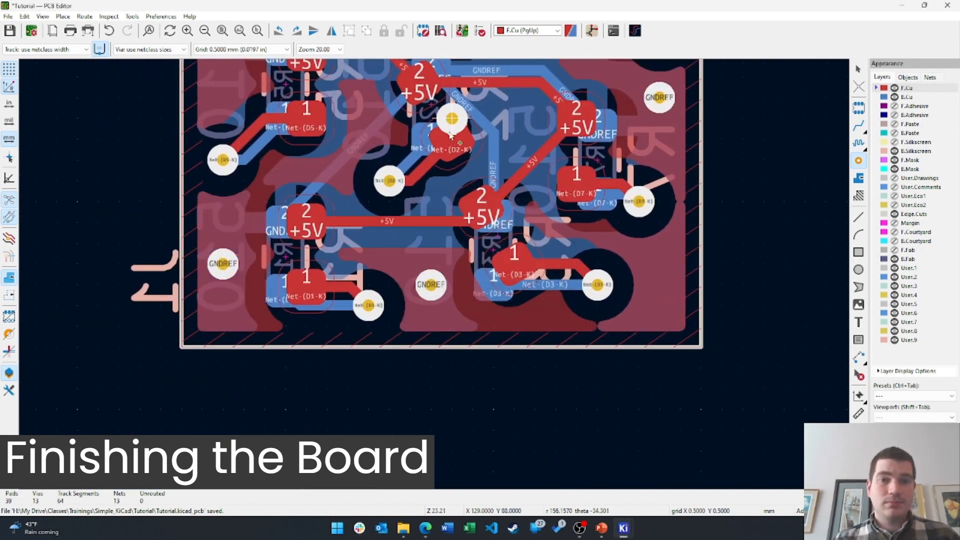
pyautogui.moveTo(450, 127); pyautogui.dragTo(416, 323, button='middle')
pyautogui.scroll(-1, 480, 314)
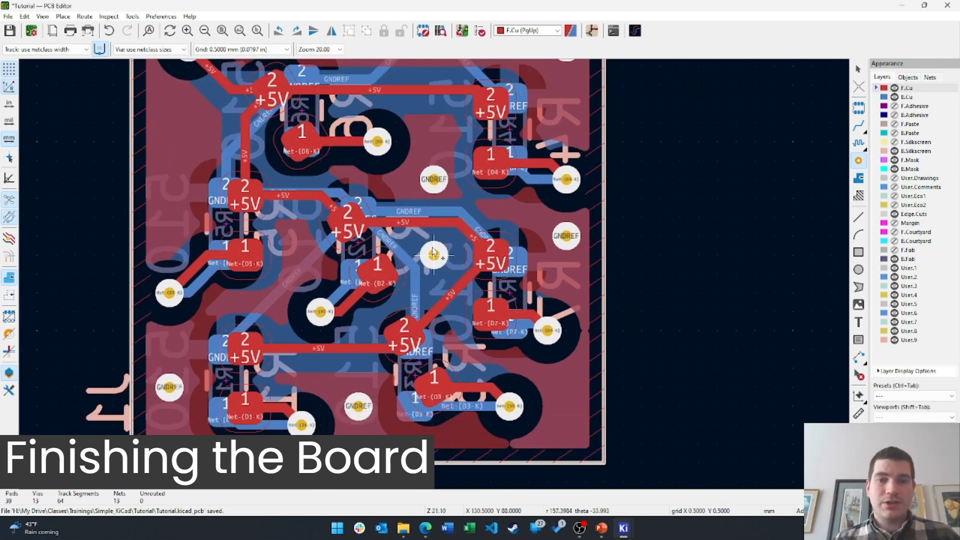
pyautogui.click(427, 269)
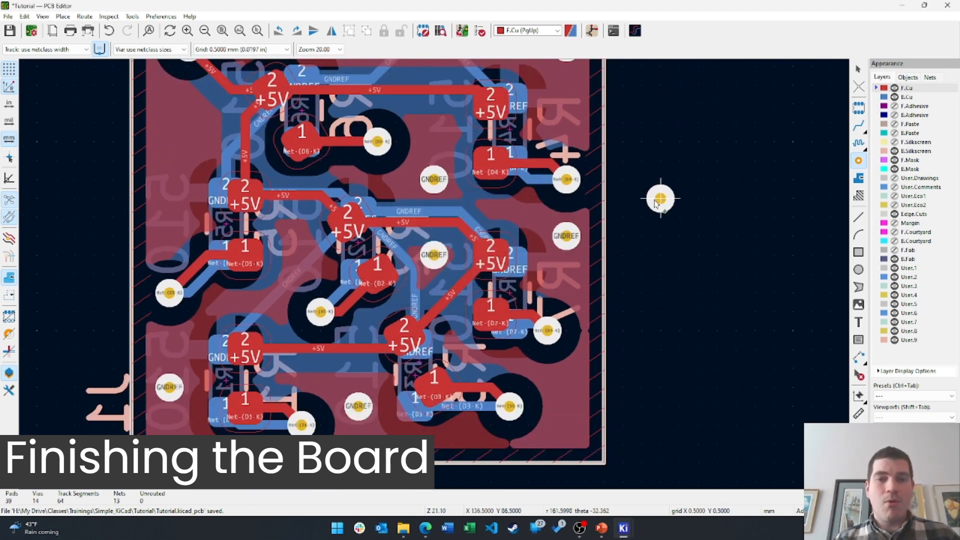
pyautogui.moveTo(668, 202); pyautogui.dragTo(713, 365, button='middle')
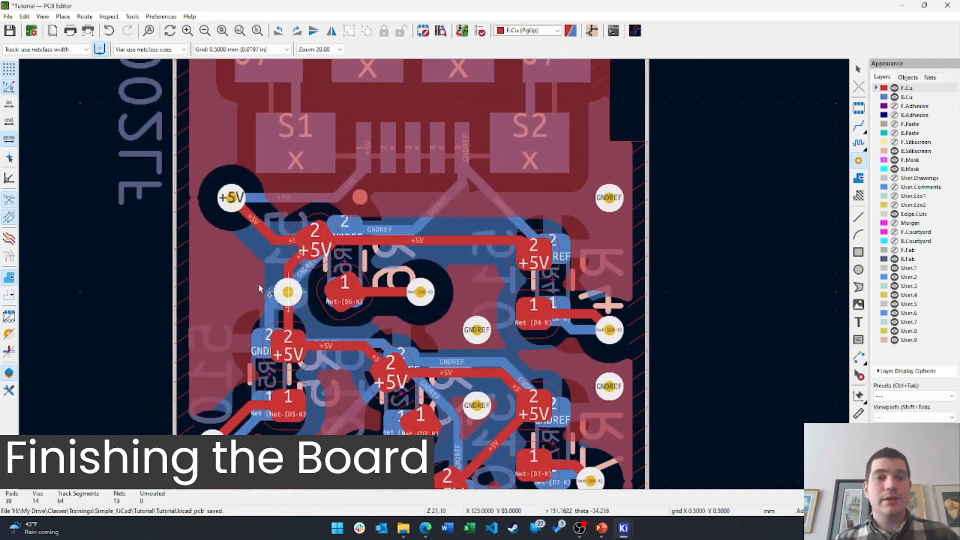
pyautogui.click(224, 289)
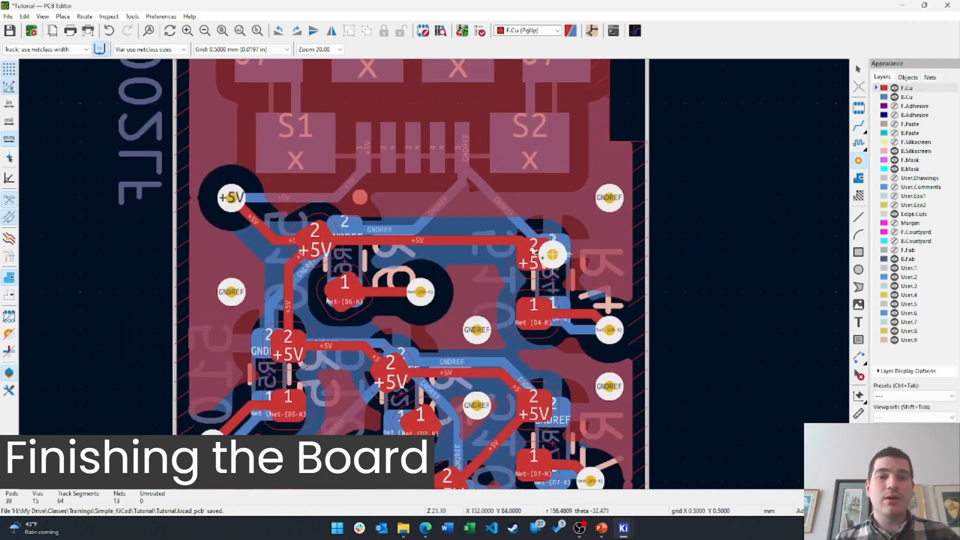
# Recenter the whole board in view and save it
pyautogui.moveTo(426, 179); pyautogui.dragTo(432, 256, button='middle')
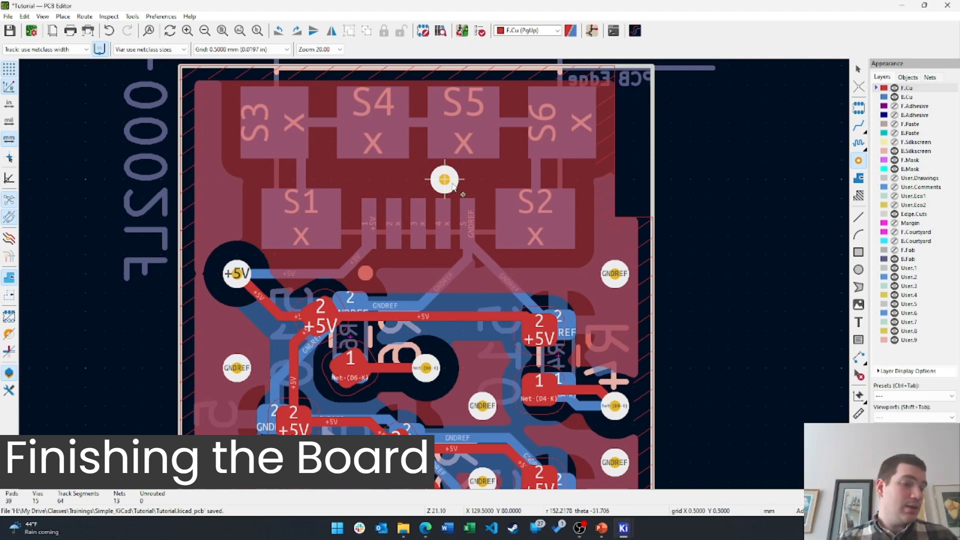
pyautogui.scroll(-4, 452, 188)
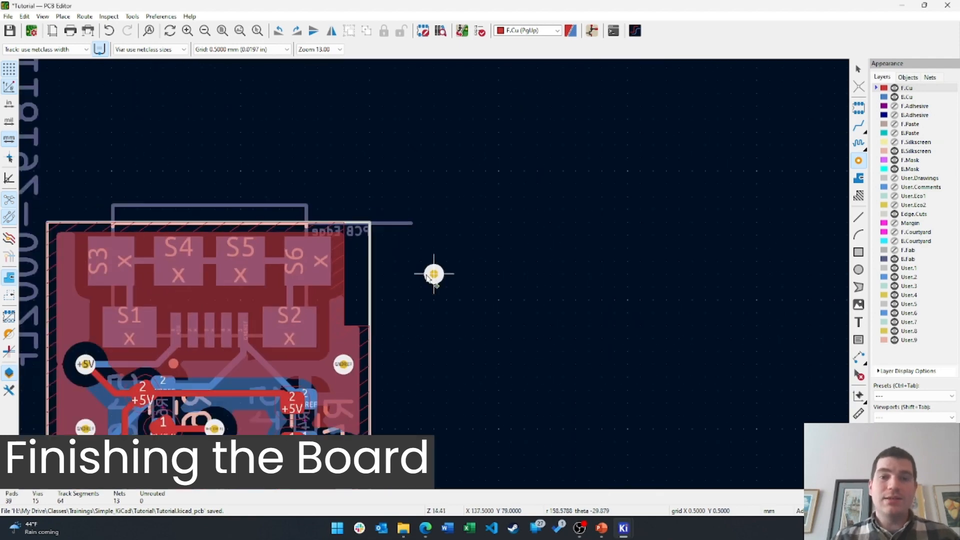
pyautogui.moveTo(469, 210); pyautogui.dragTo(483, 255, button='middle')
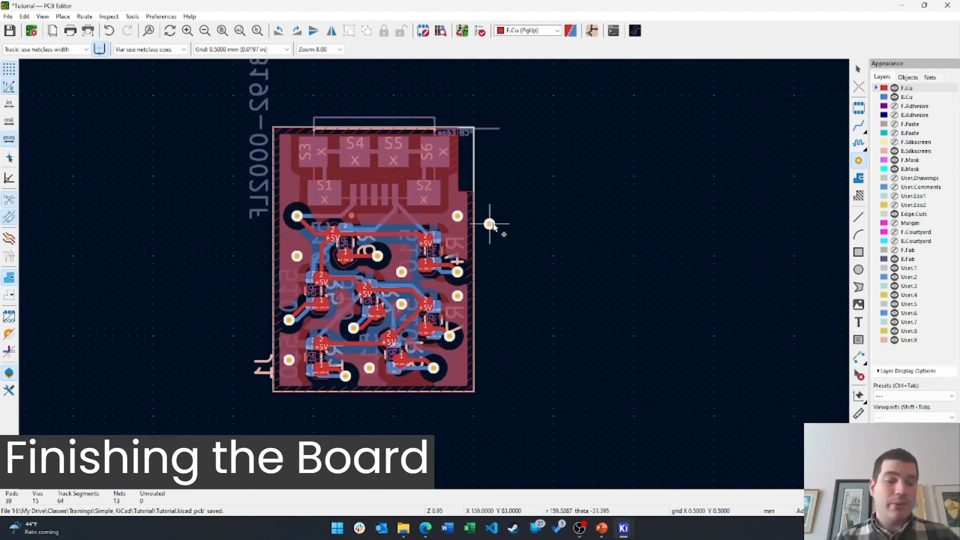
pyautogui.hotkey('ctrl', 's')
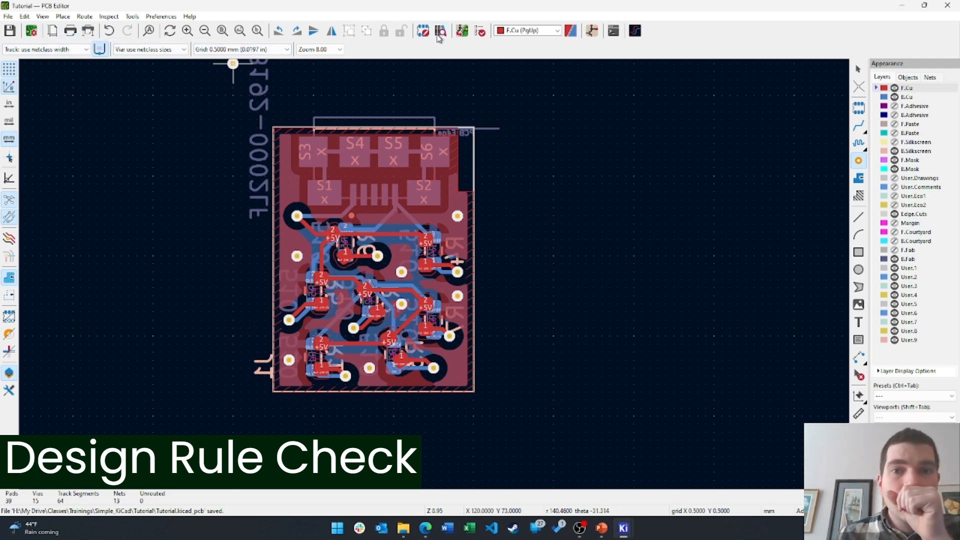
# Run the design rule check and move the checker window off the board
pyautogui.click(480, 32)
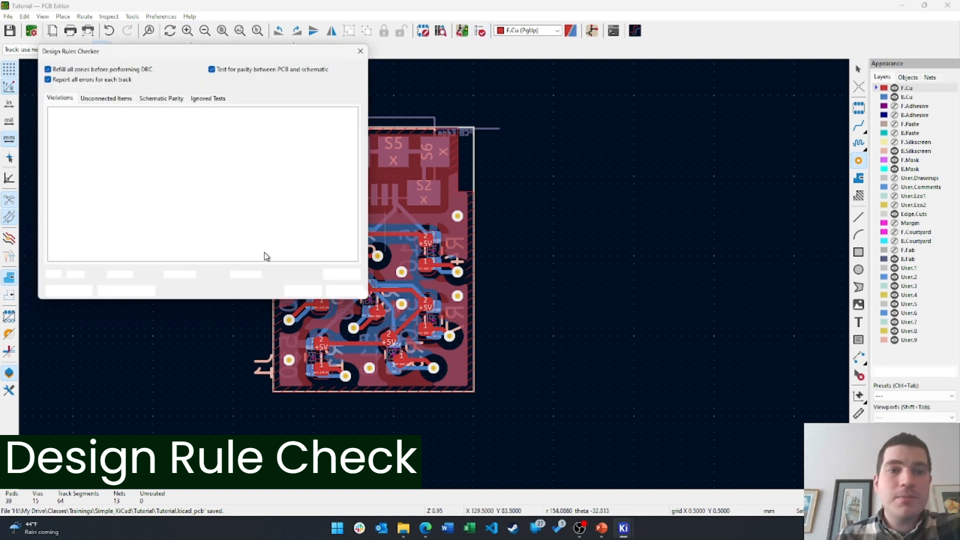
pyautogui.click(305, 291)
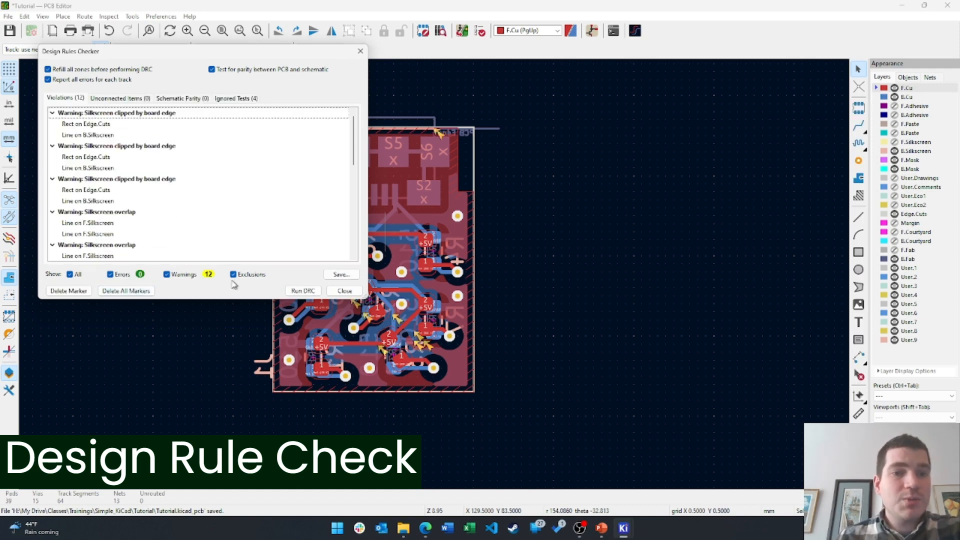
pyautogui.moveTo(268, 56); pyautogui.dragTo(776, 75)
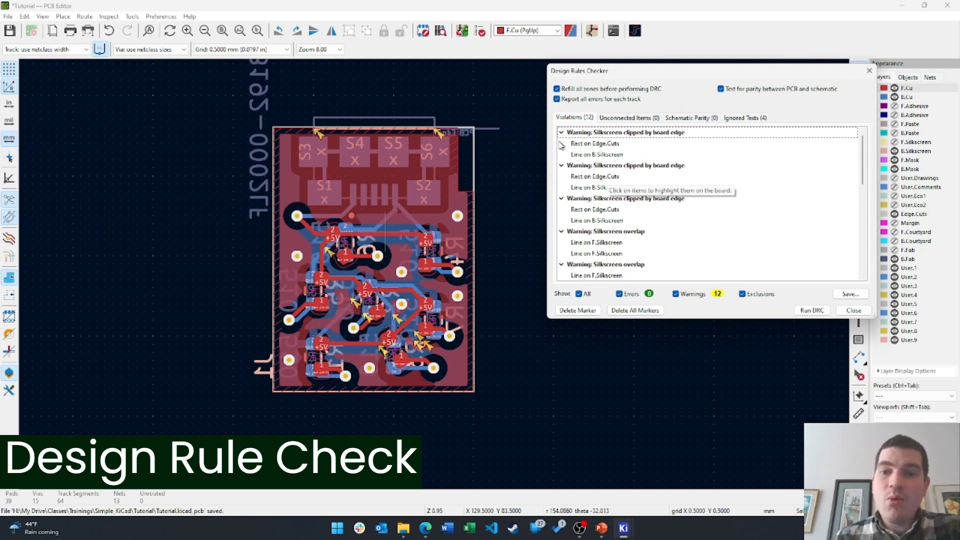
# Step through the silkscreen-clipped and overlap warnings on the board, then close the checker
pyautogui.click(598, 146)
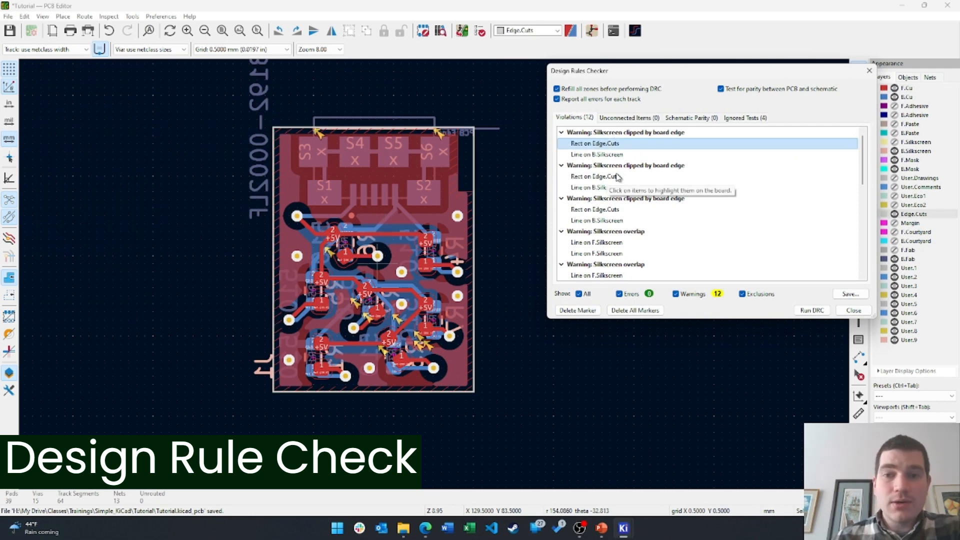
pyautogui.click(640, 134)
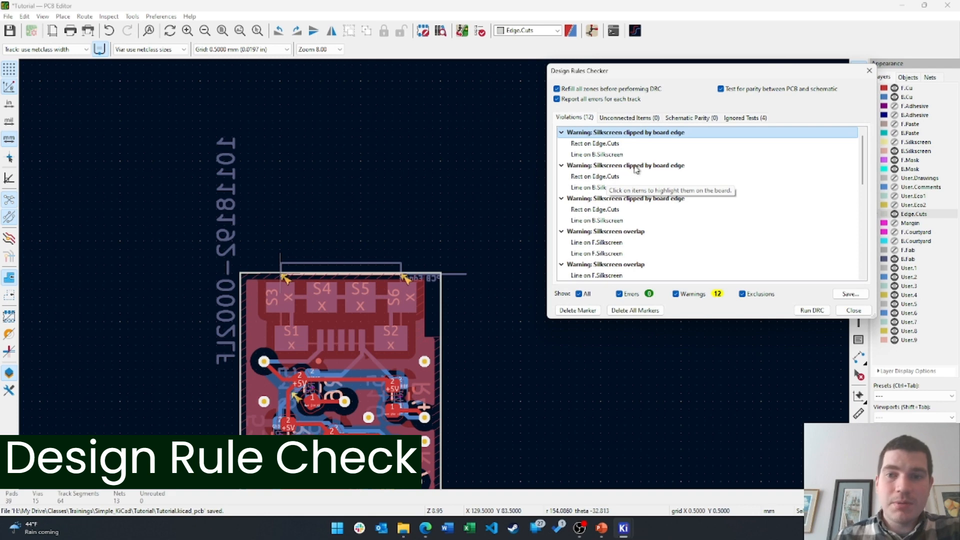
pyautogui.click(636, 166)
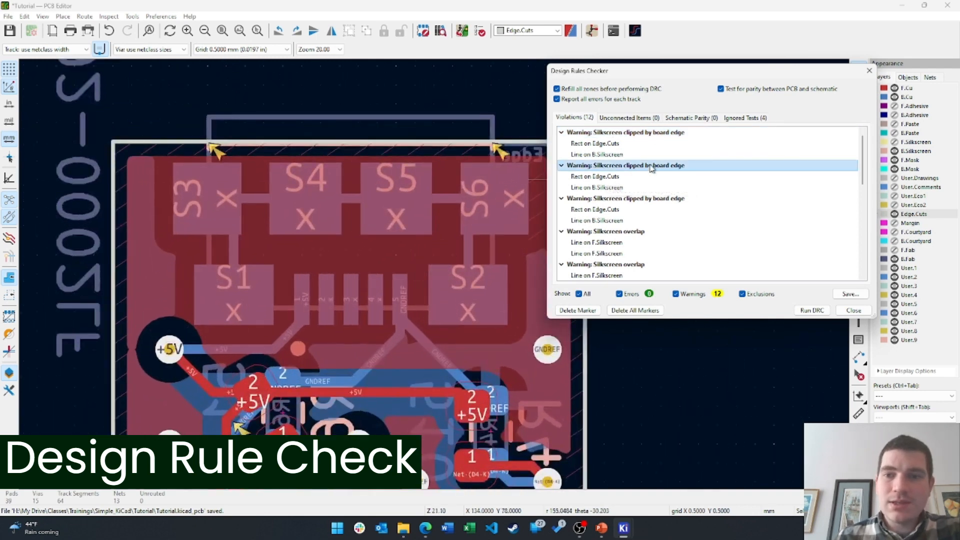
pyautogui.click(653, 133)
pyautogui.click(639, 199)
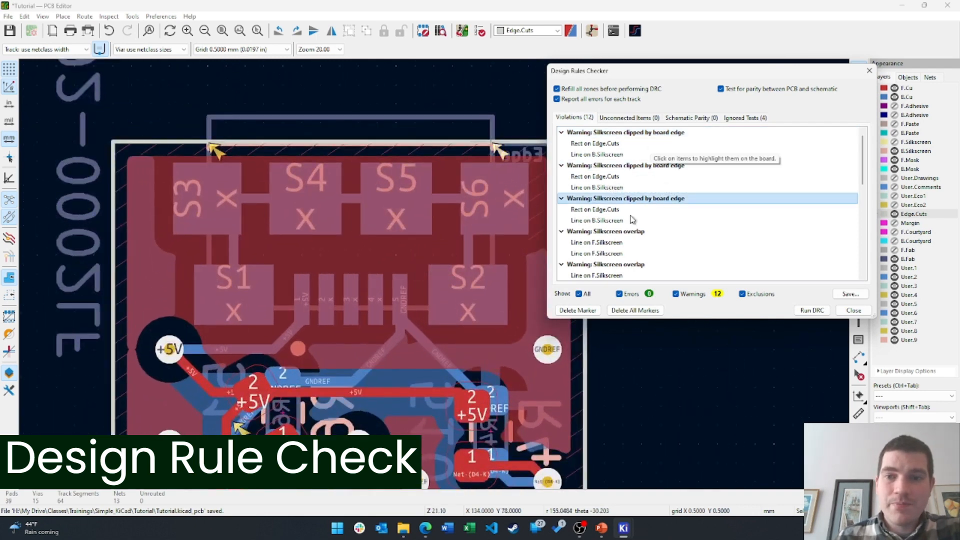
pyautogui.click(627, 232)
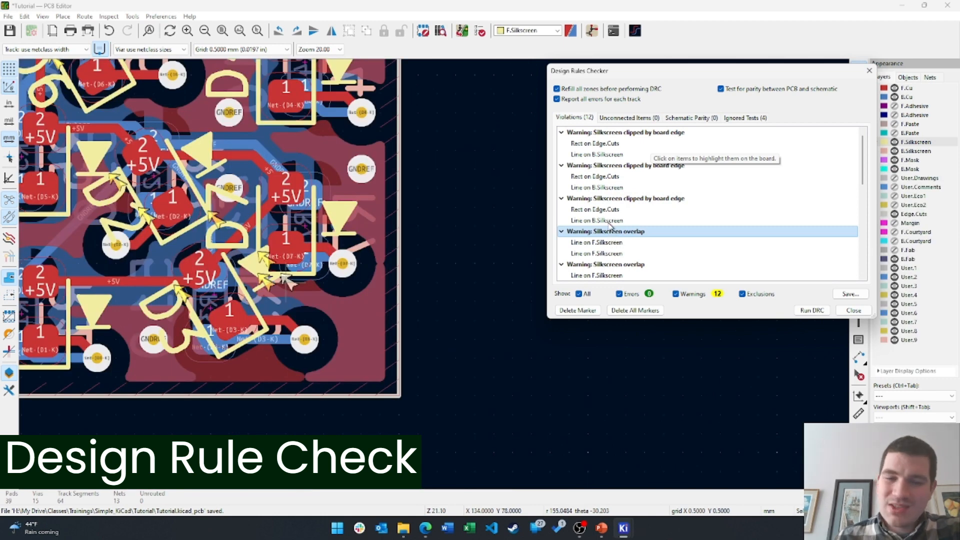
pyautogui.click(611, 265)
pyautogui.scroll(-4, 611, 250)
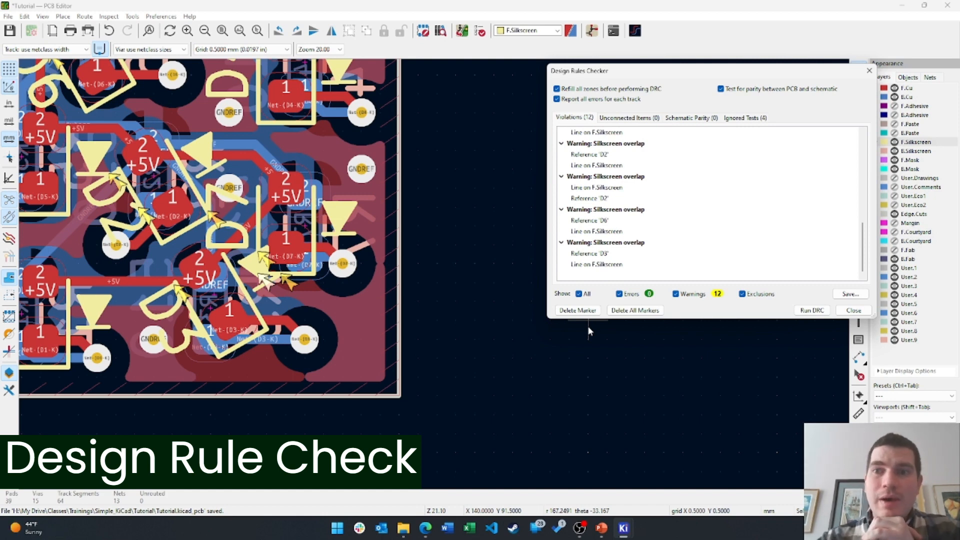
pyautogui.click(853, 310)
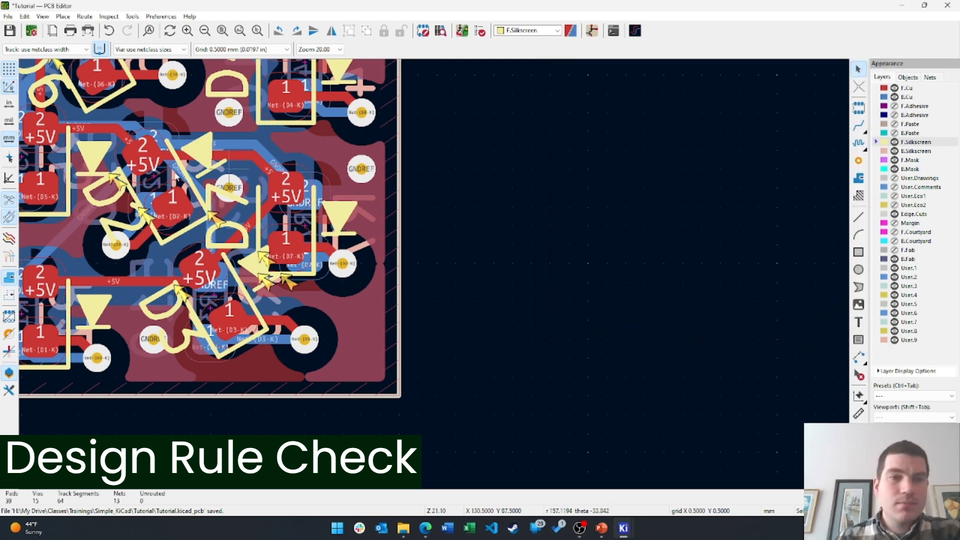
# Save Tutorial.kicad_pcb from the toolbar and again with File > Save
pyautogui.click(15, 33)
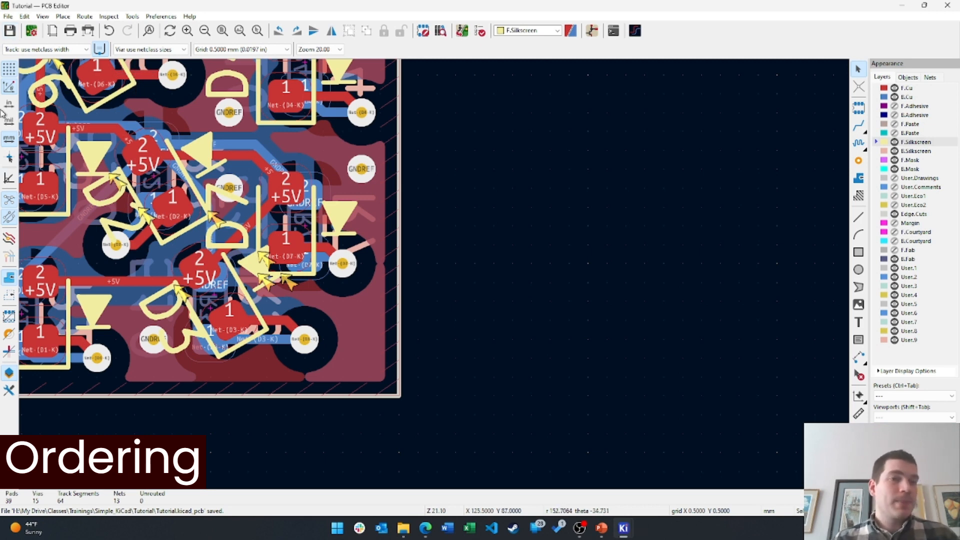
pyautogui.click(8, 16)
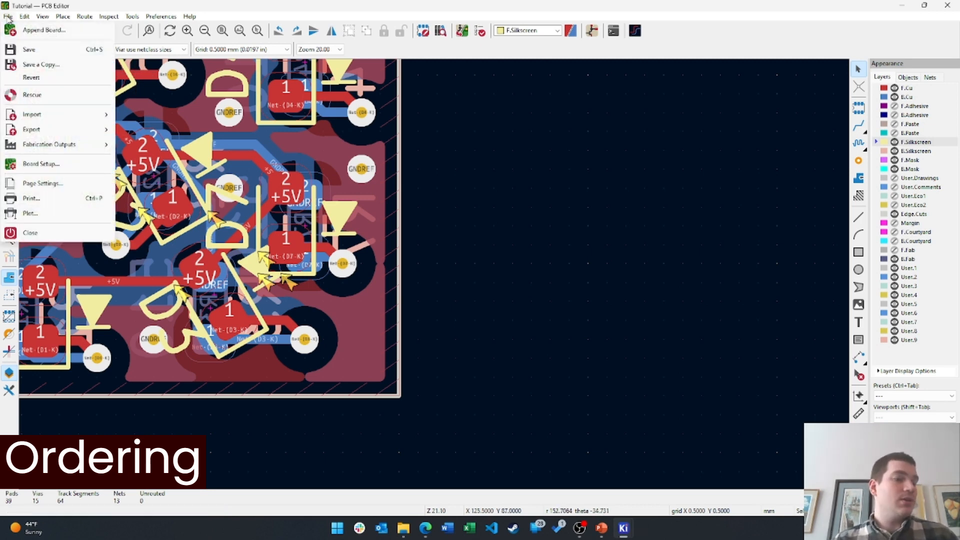
pyautogui.click(29, 49)
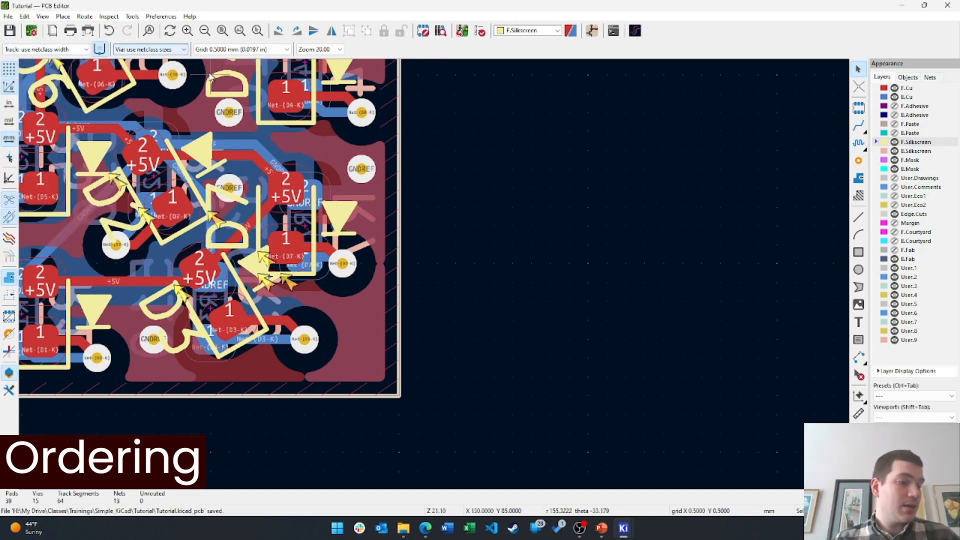
pyautogui.click(46, 18)
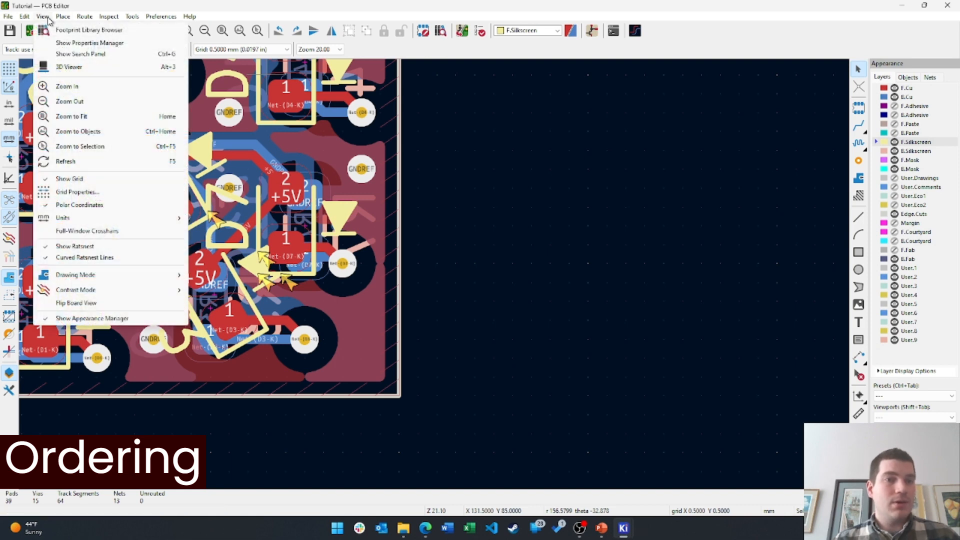
# Show the board in the 3D Viewer, tilting it in perspective and flipping to the LED side
pyautogui.click(68, 67)
pyautogui.moveTo(535, 327); pyautogui.dragTo(369, 268)
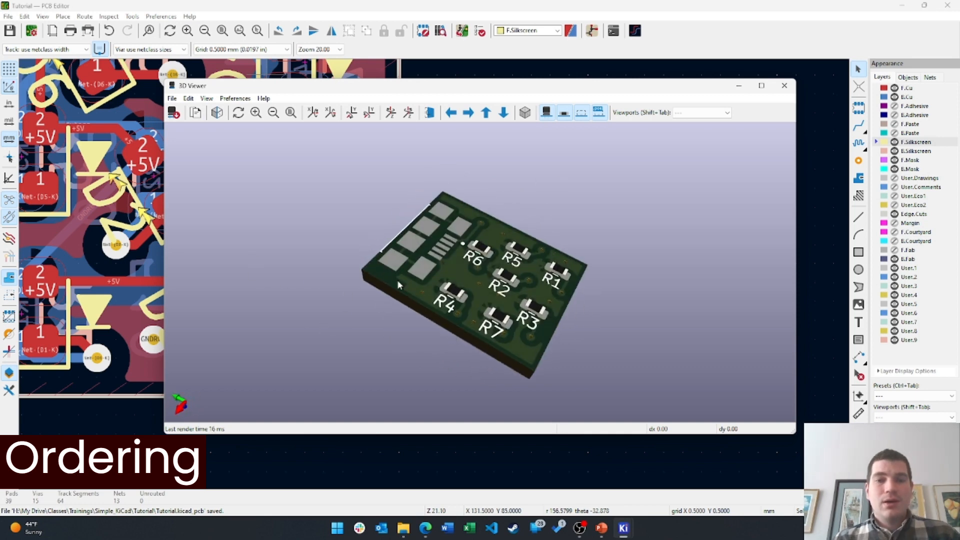
pyautogui.moveTo(451, 280); pyautogui.dragTo(439, 315)
pyautogui.scroll(3, 446, 302)
pyautogui.scroll(-2, 447, 303)
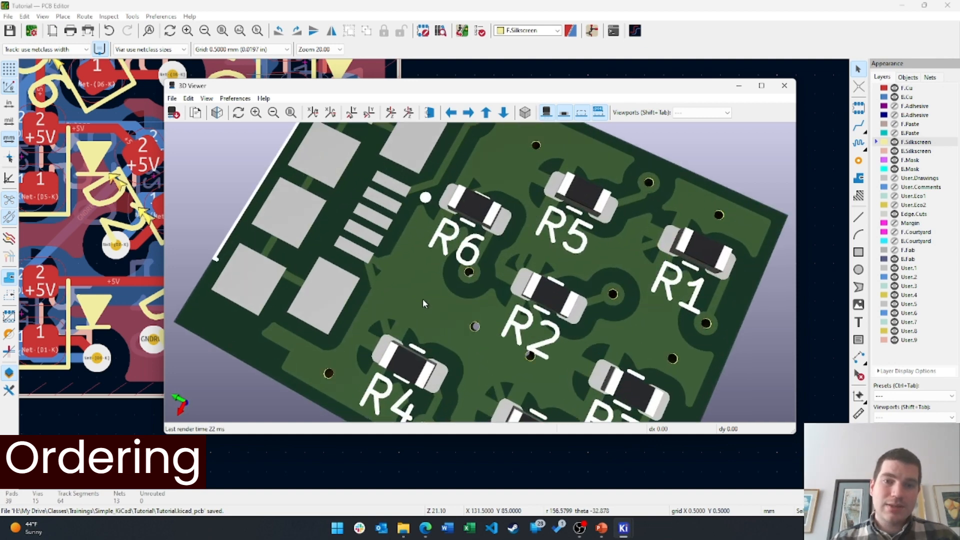
pyautogui.moveTo(468, 225); pyautogui.dragTo(420, 238)
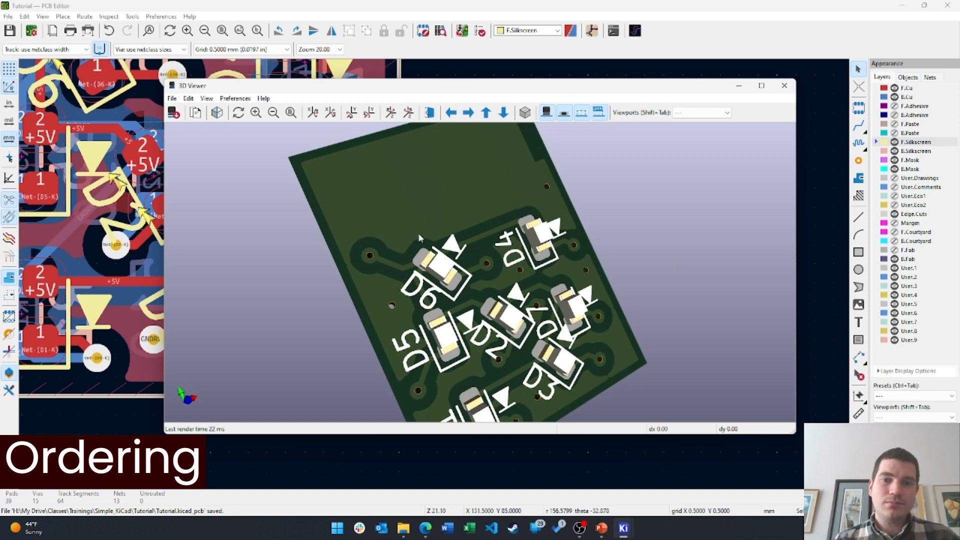
# Close the 3D Viewer and bring up the Gerber plot settings under Fabrication Outputs
pyautogui.click(784, 85)
pyautogui.click(9, 16)
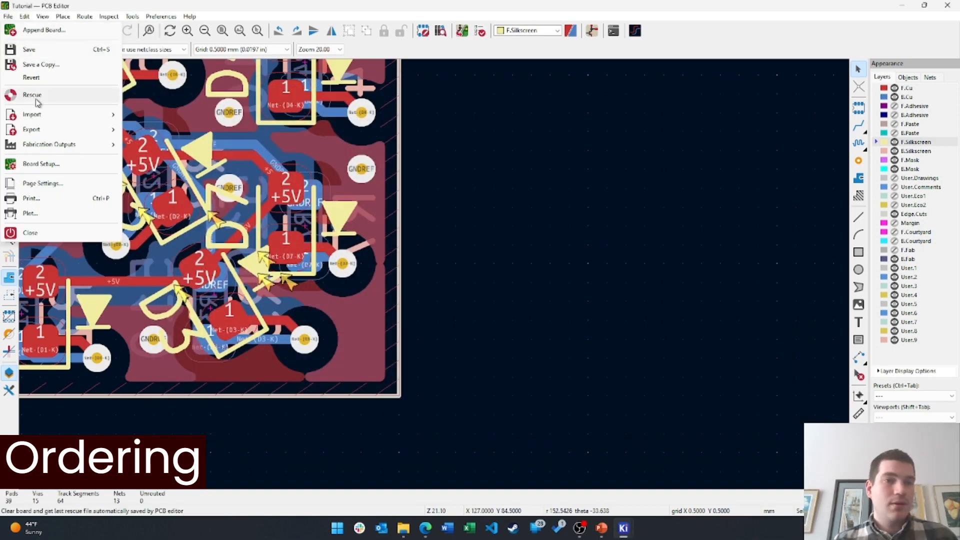
pyautogui.moveTo(60, 144)
pyautogui.click(176, 145)
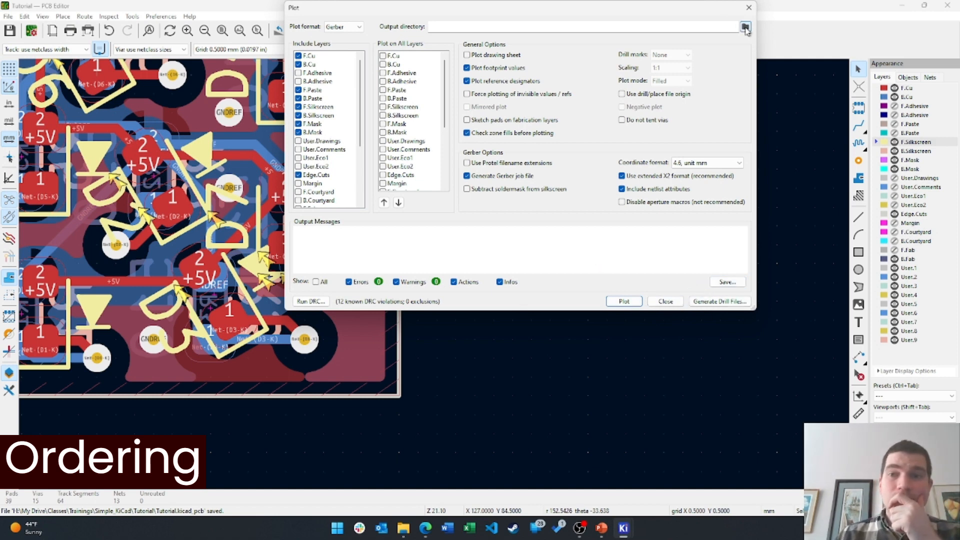
# Plot the Gerbers into a new 'gerbs' folder, using a project-relative path
pyautogui.click(746, 28)
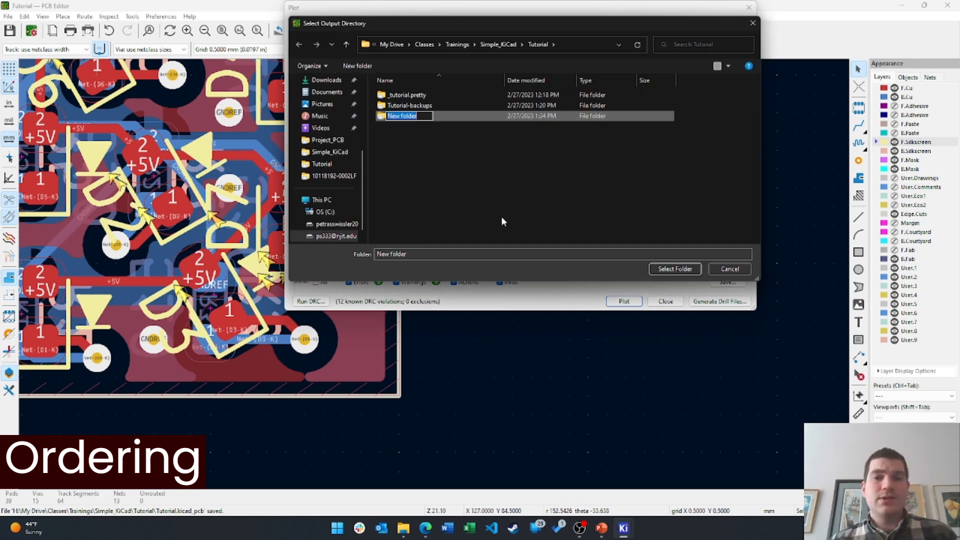
pyautogui.write('gerbs')
pyautogui.press('Return')
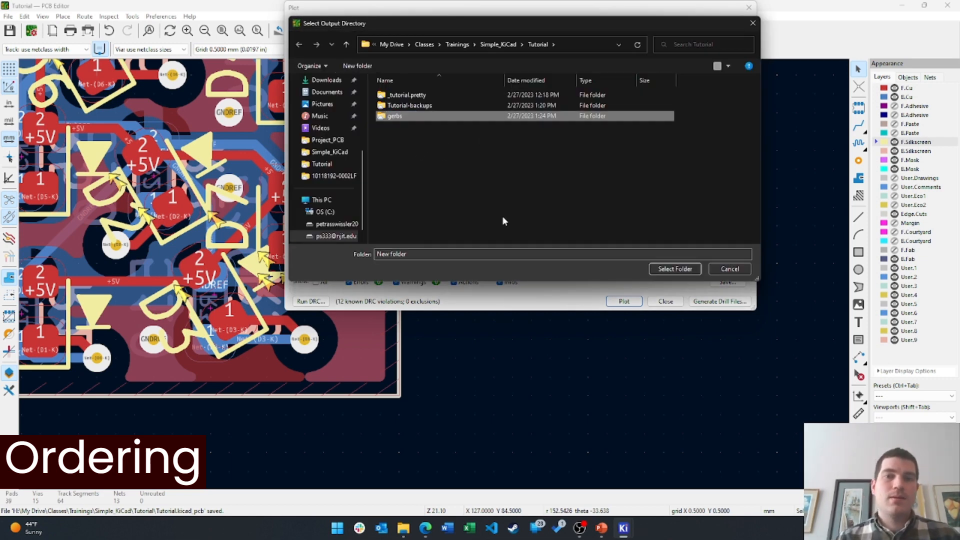
pyautogui.press('Return')
pyautogui.click(675, 269)
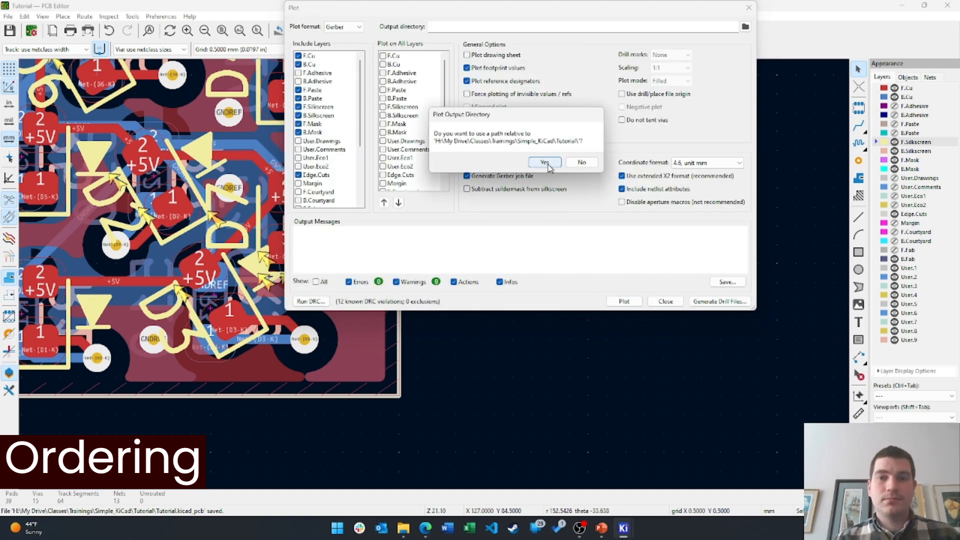
pyautogui.click(547, 163)
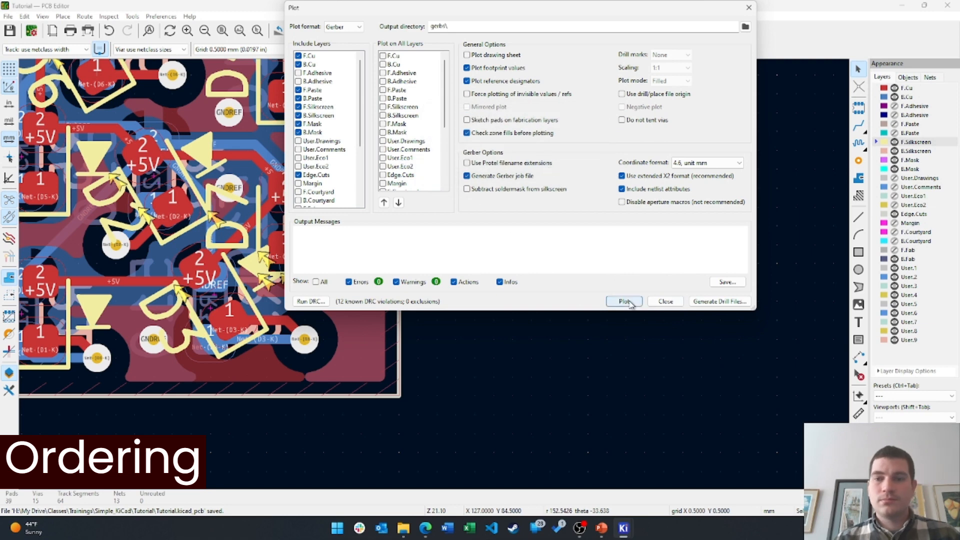
pyautogui.click(624, 302)
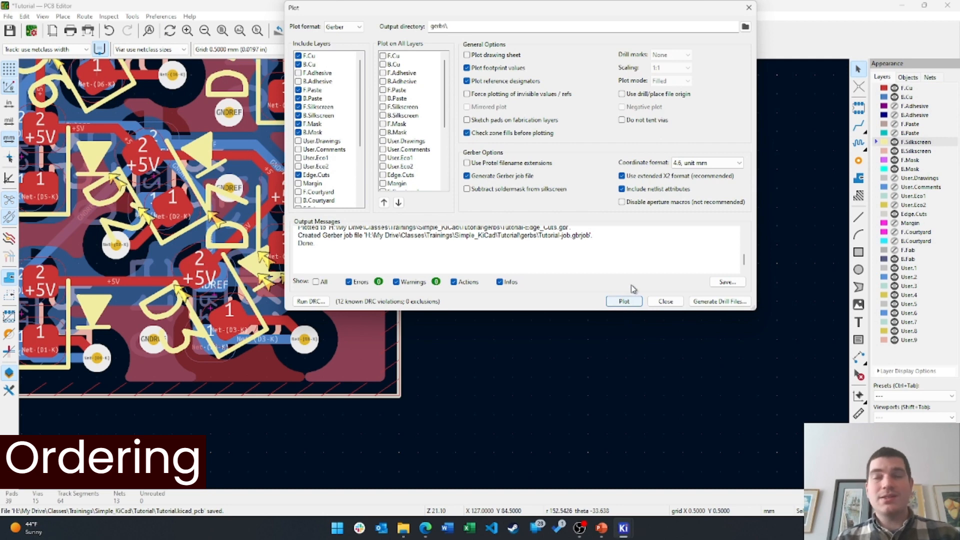
pyautogui.click(669, 302)
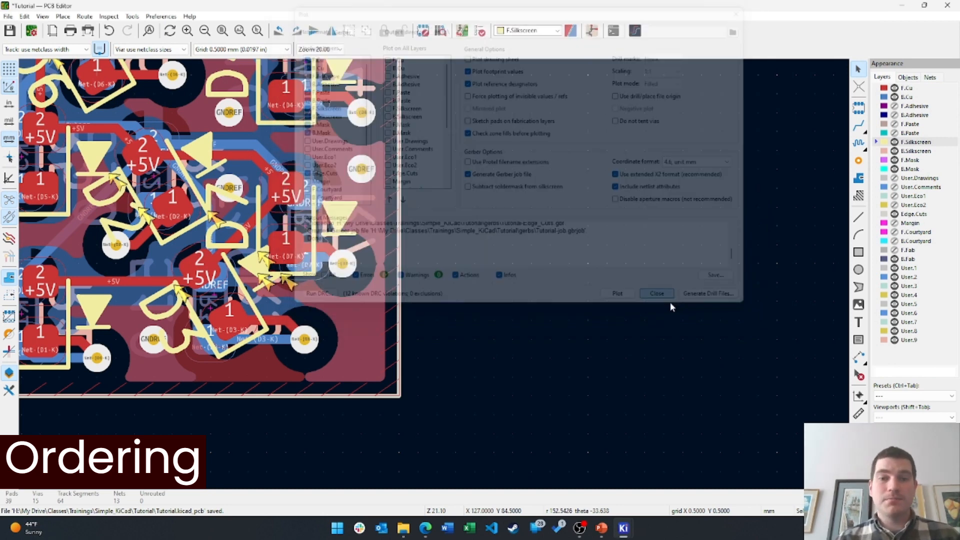
# Generate the Tutorial-PTH.drl and Tutorial-NPTH.drl drill files into the gerbs folder
pyautogui.click(8, 16)
pyautogui.moveTo(50, 144)
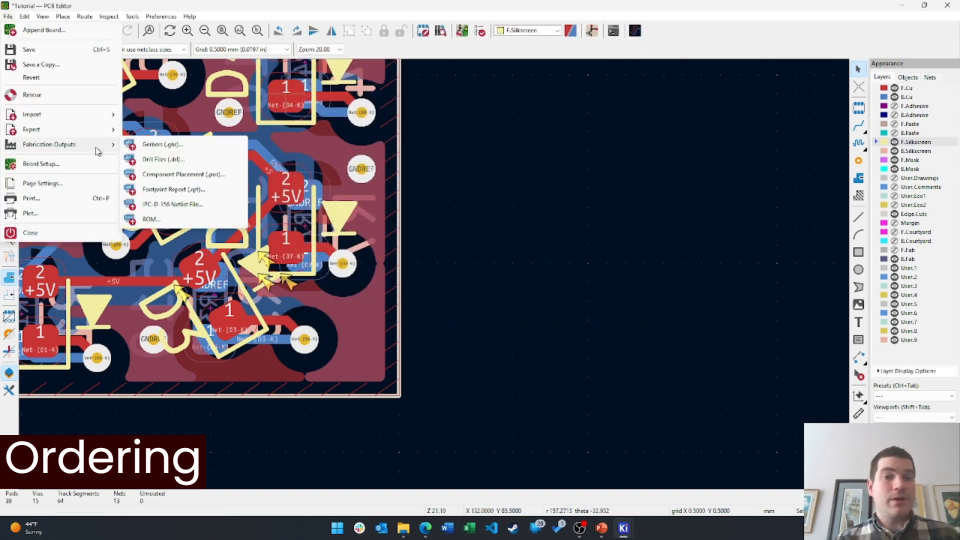
pyautogui.click(150, 158)
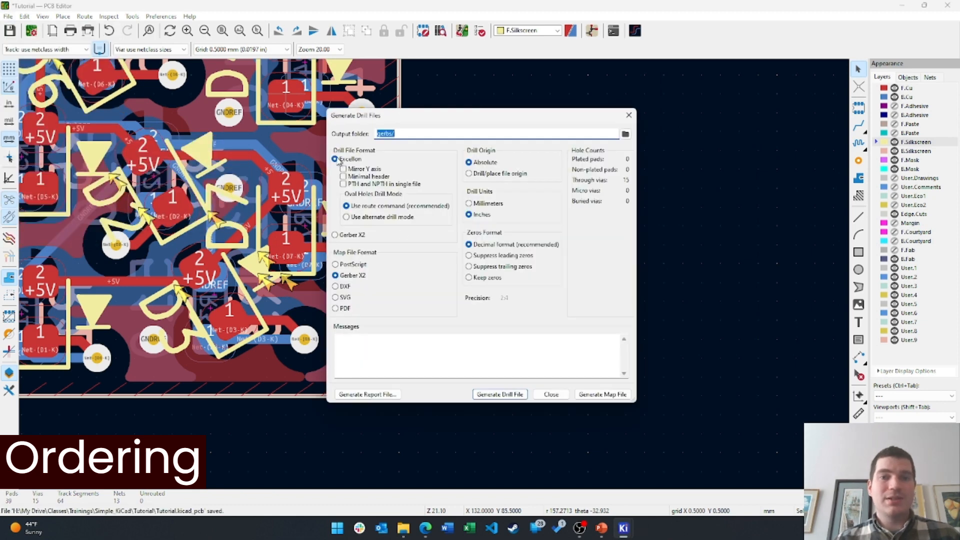
pyautogui.click(496, 394)
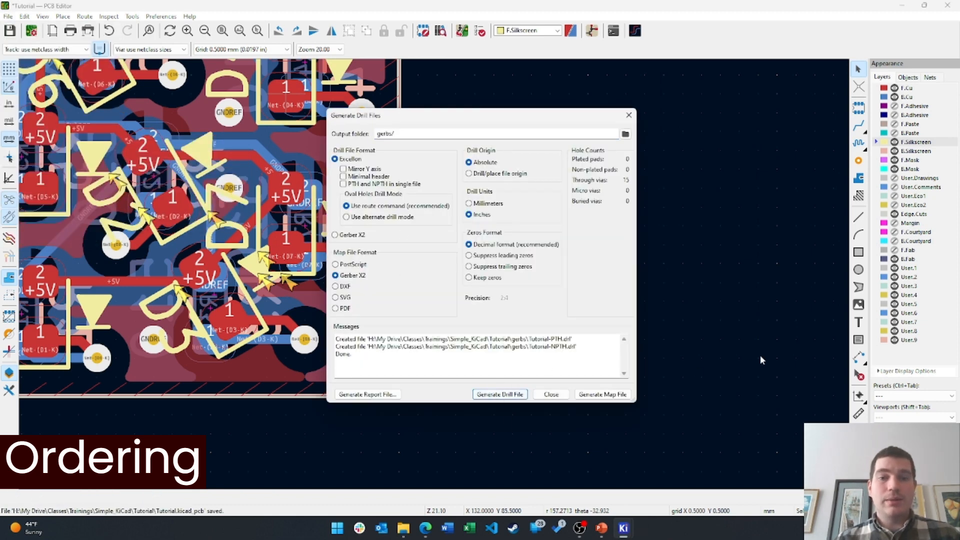
pyautogui.click(551, 395)
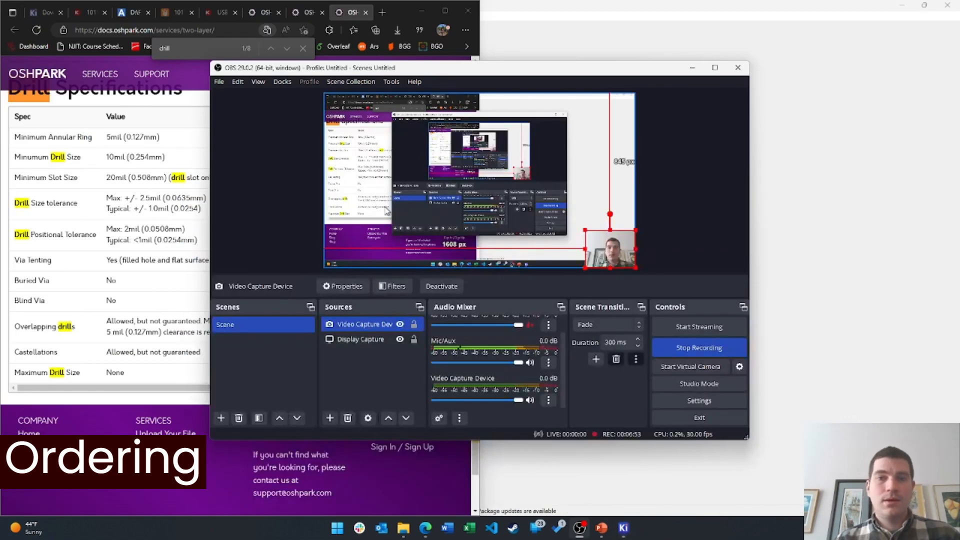
# Show the OSH Park home page in the browser, then return to File Explorer
pyautogui.click(445, 11)
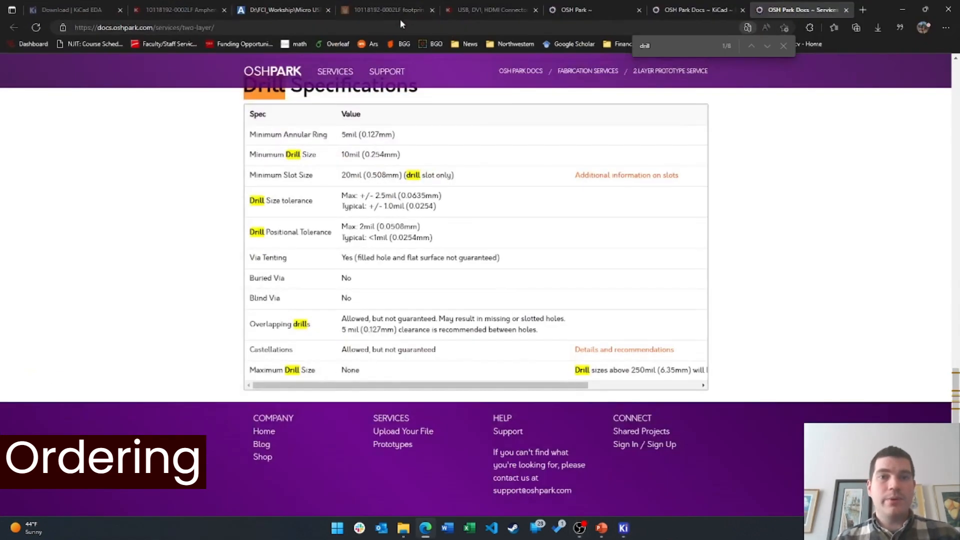
pyautogui.click(698, 9)
pyautogui.click(600, 9)
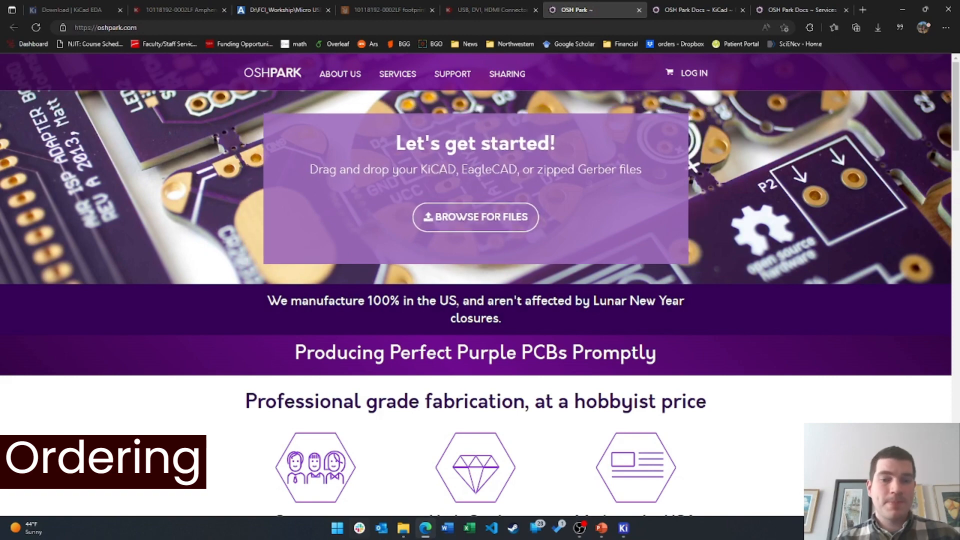
pyautogui.moveTo(403, 528)
pyautogui.click(456, 485)
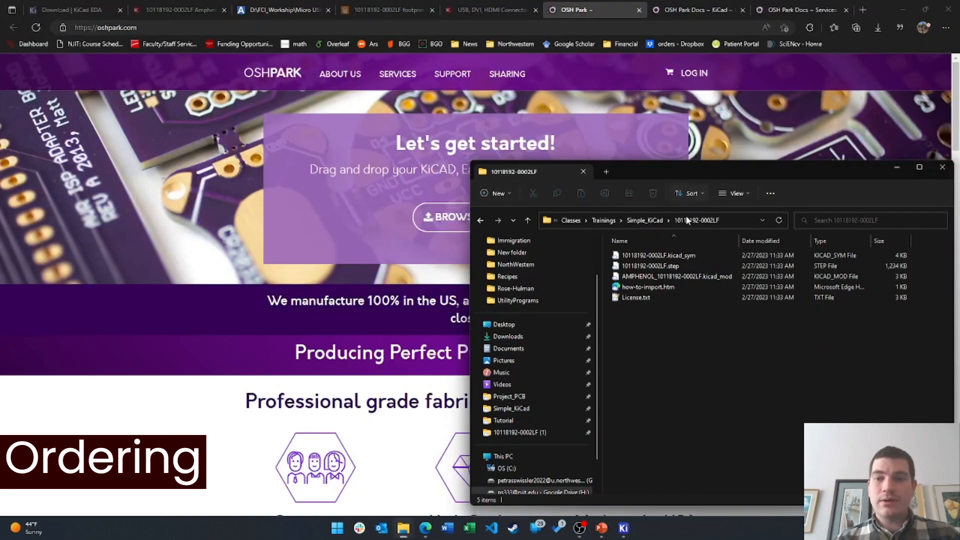
# Navigate from Trainings through Simple_KiCad and Tutorial into the gerbs folder
pyautogui.click(604, 220)
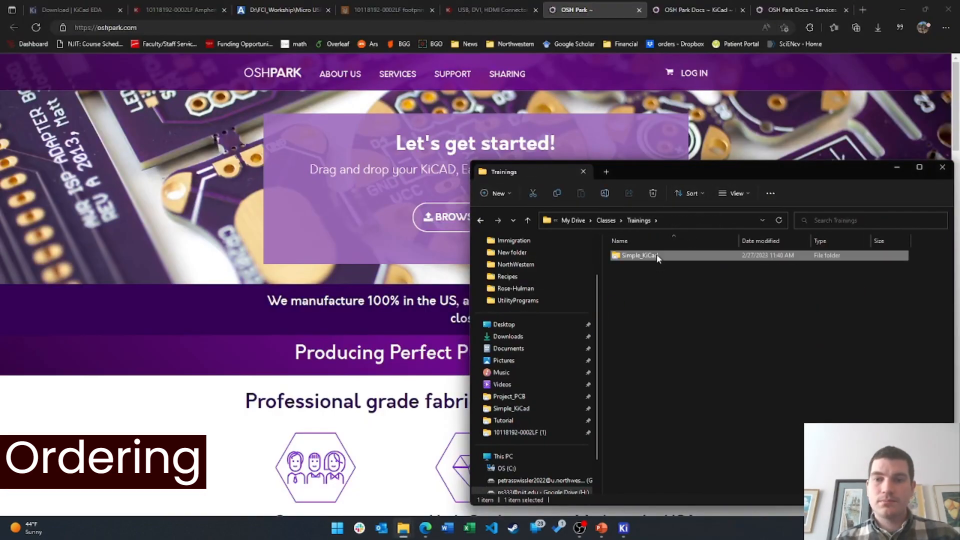
pyautogui.doubleClick(656, 255)
pyautogui.doubleClick(651, 266)
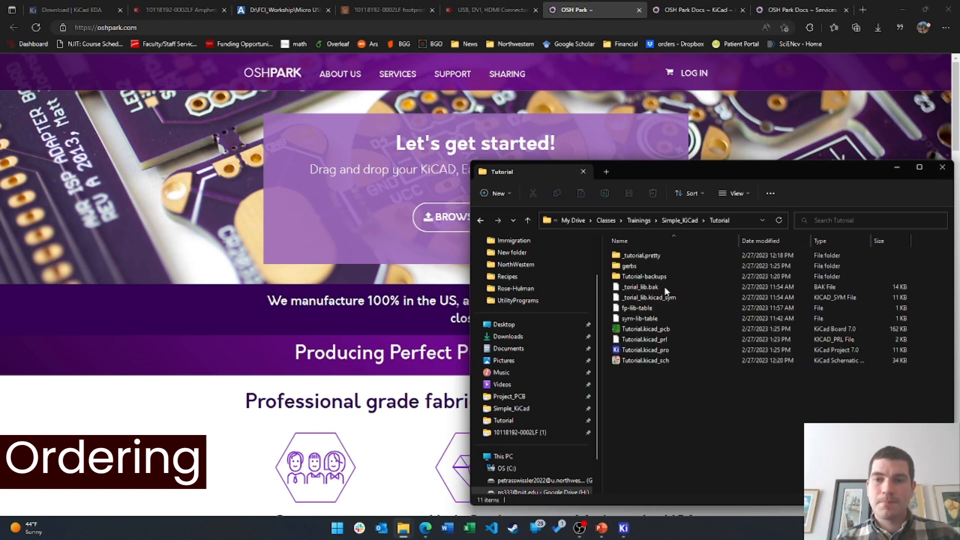
pyautogui.doubleClick(628, 266)
# Compress all twelve Gerber and drill files into Tutorial-B_Cu.zip and drop it onto OSH Park
pyautogui.moveTo(691, 445); pyautogui.dragTo(629, 248)
pyautogui.rightClick(681, 267)
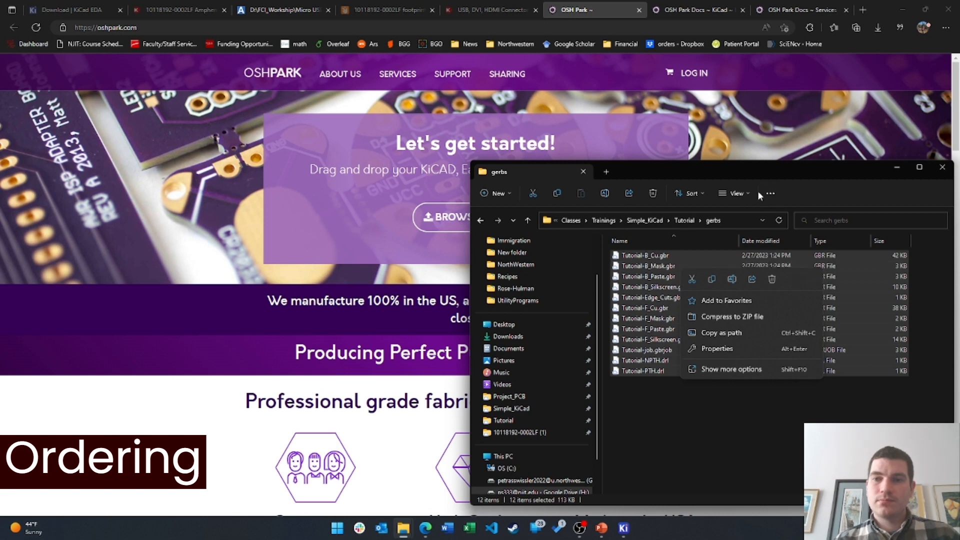
pyautogui.click(771, 193)
pyautogui.click(772, 193)
pyautogui.click(770, 194)
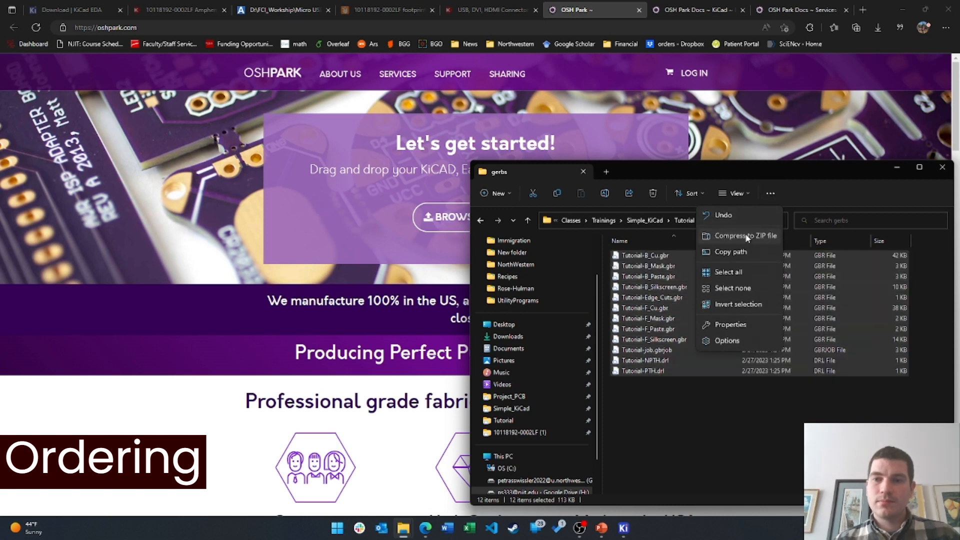
pyautogui.press('Escape')
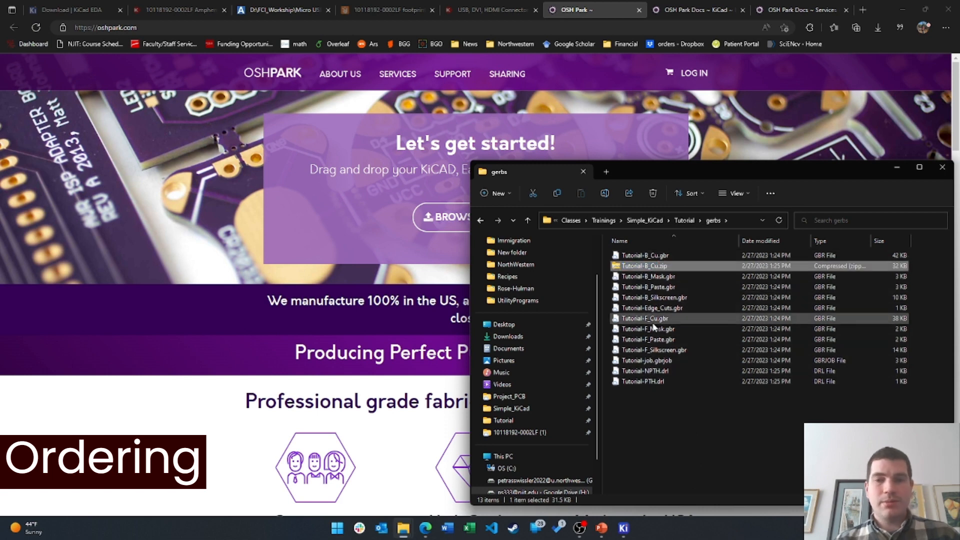
pyautogui.moveTo(637, 268); pyautogui.dragTo(434, 212)
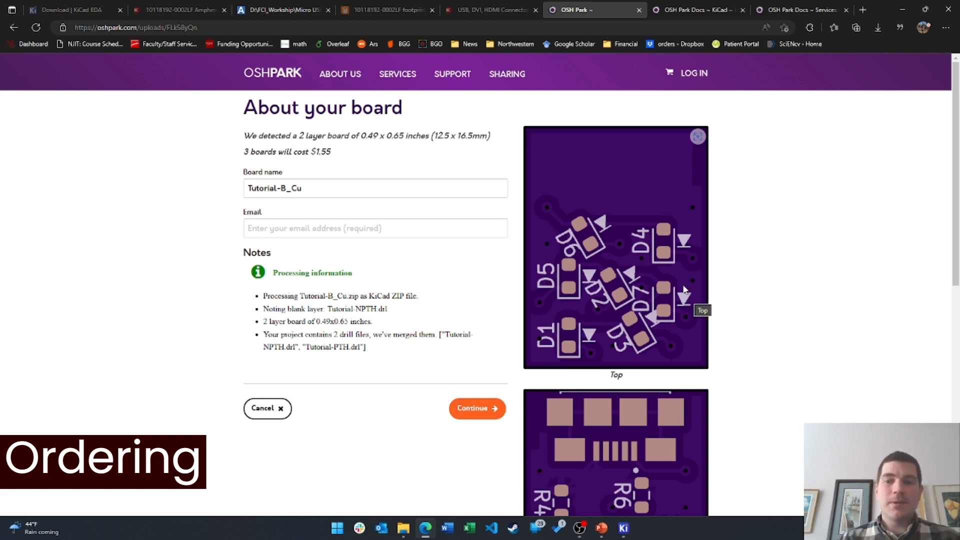
# Accept the detected Tutorial-B_Cu board details on OSH Park
pyautogui.scroll(-6, 745, 217)
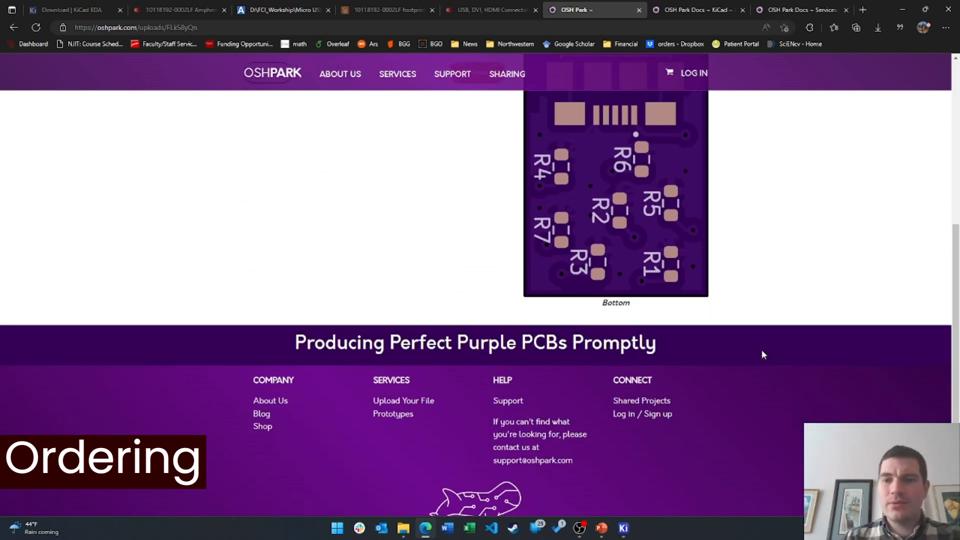
pyautogui.scroll(7, 760, 350)
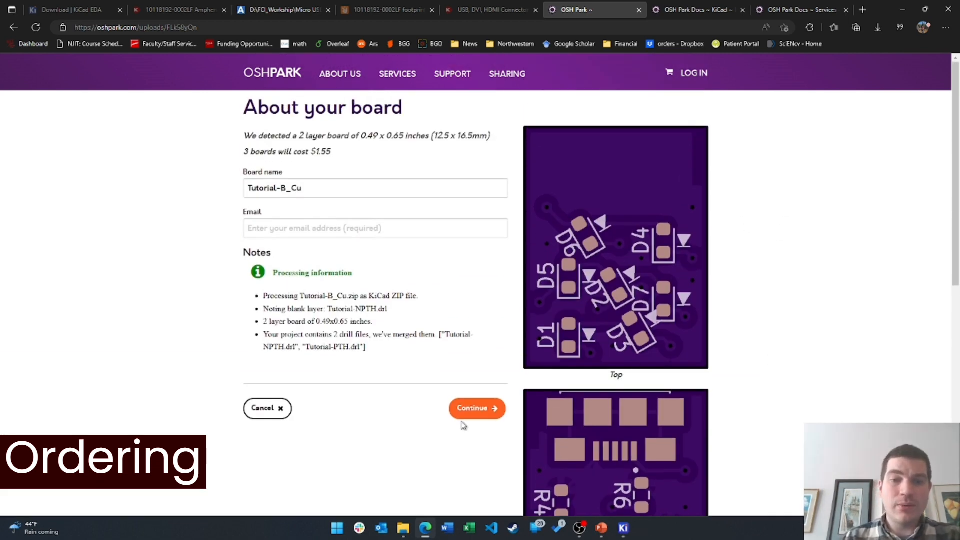
pyautogui.click(476, 413)
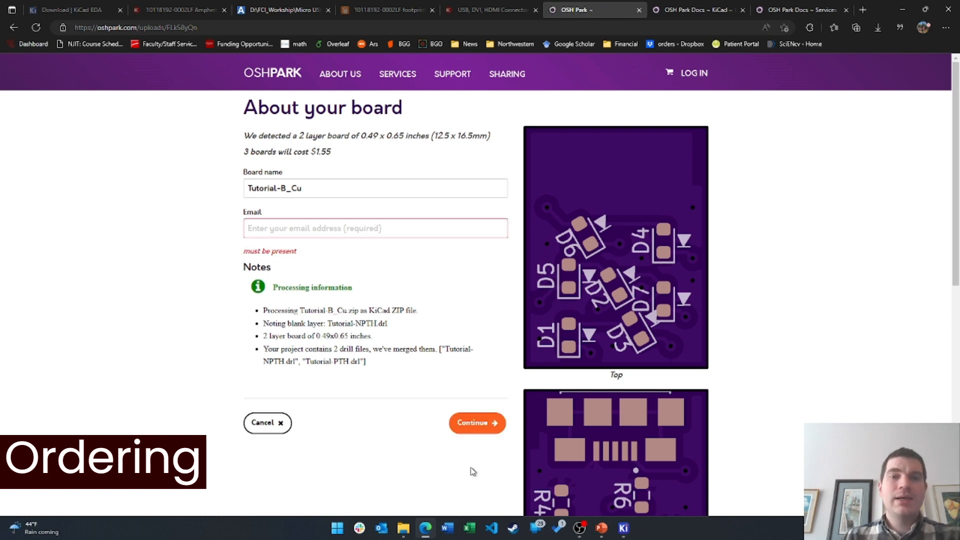
# Enter the account e-mail address and log in to the OSH Park account
pyautogui.click(317, 228)
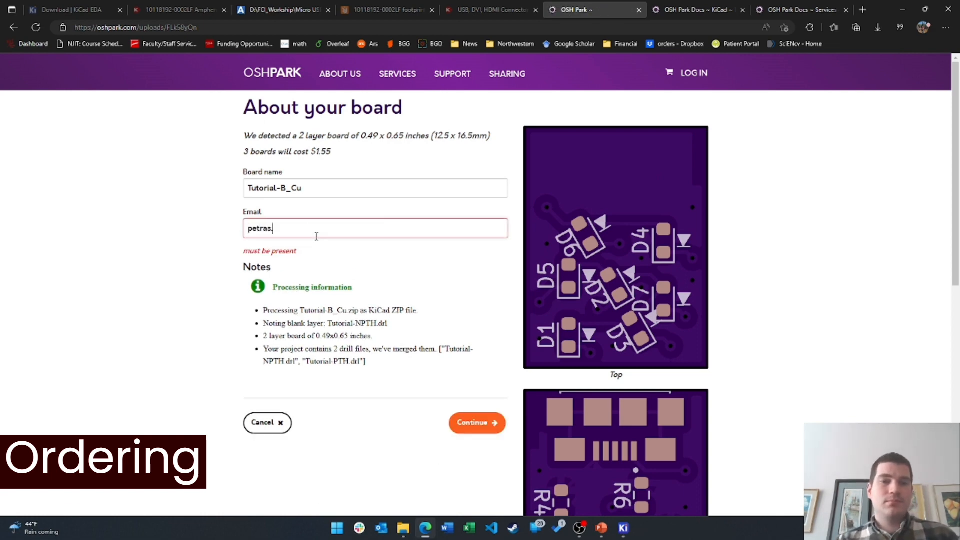
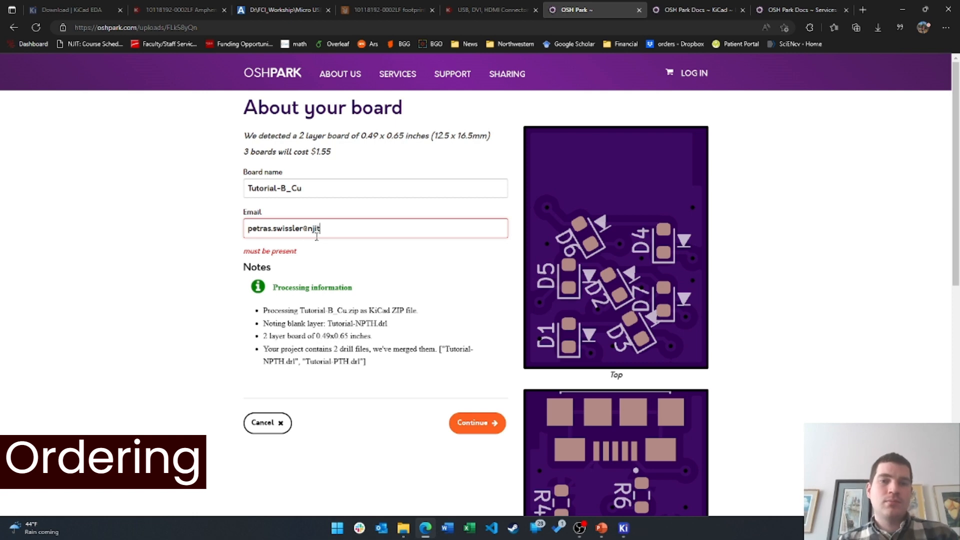
pyautogui.click(477, 424)
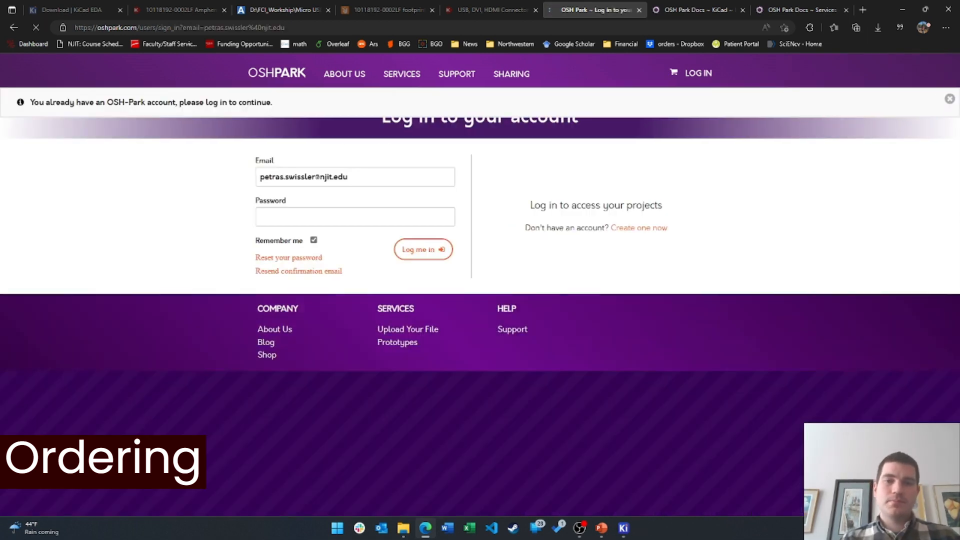
pyautogui.click(418, 247)
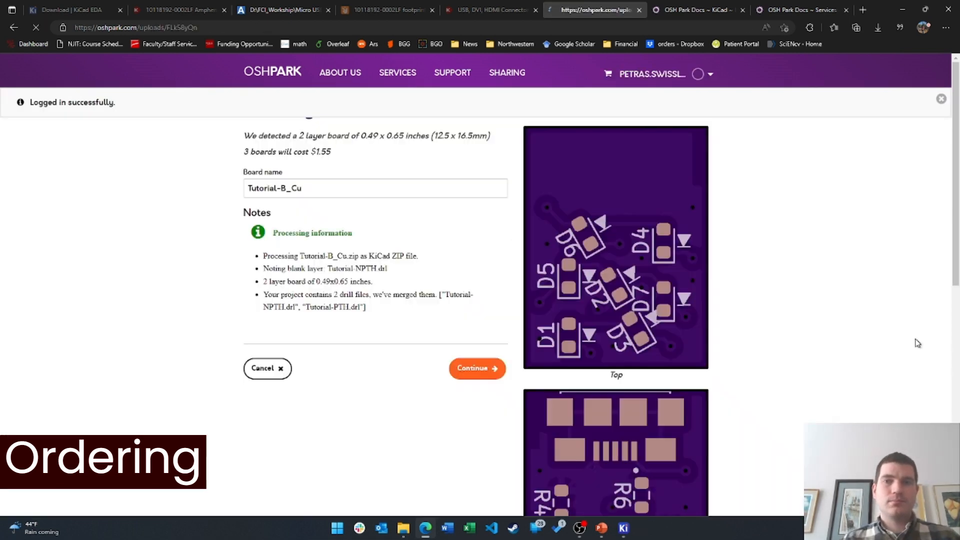
# Review the rendered layer previews and order Tutorial-B_Cu, three PCBs for $1.55
pyautogui.click(497, 375)
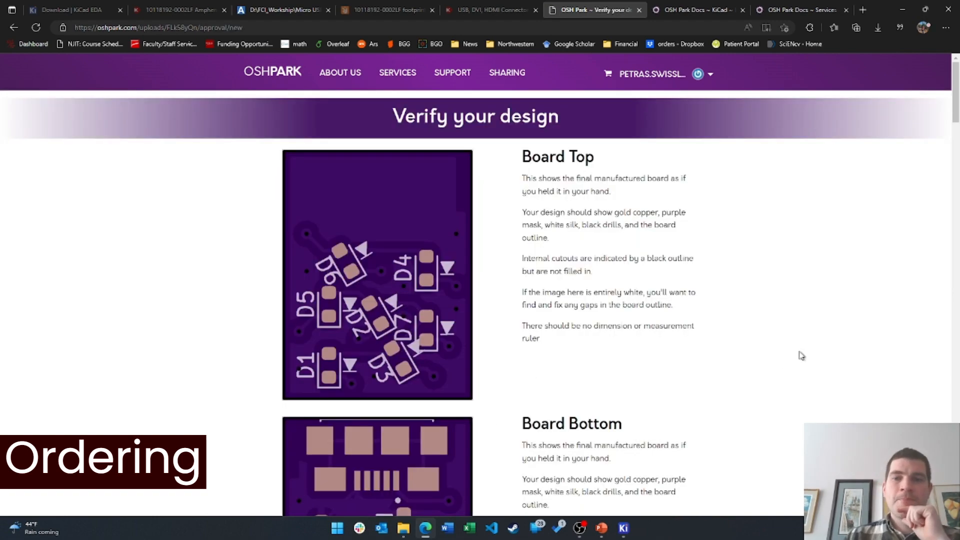
pyautogui.scroll(-8, 804, 336)
pyautogui.scroll(-18, 406, 212)
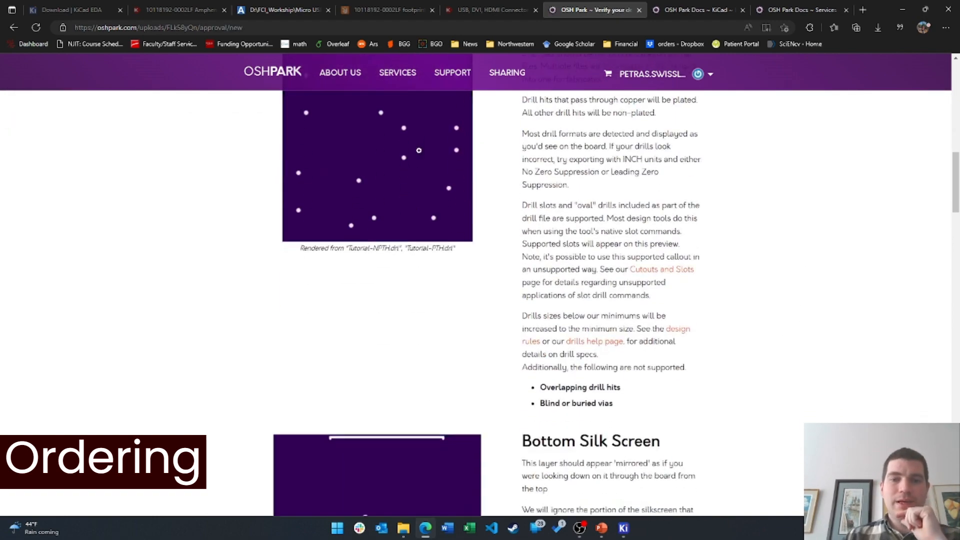
pyautogui.scroll(-15, 416, 190)
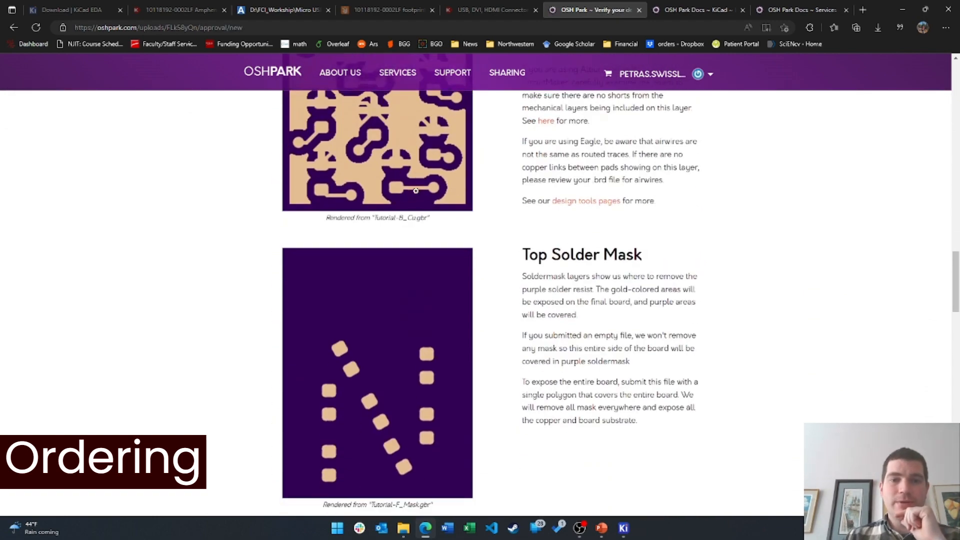
pyautogui.scroll(-15, 415, 360)
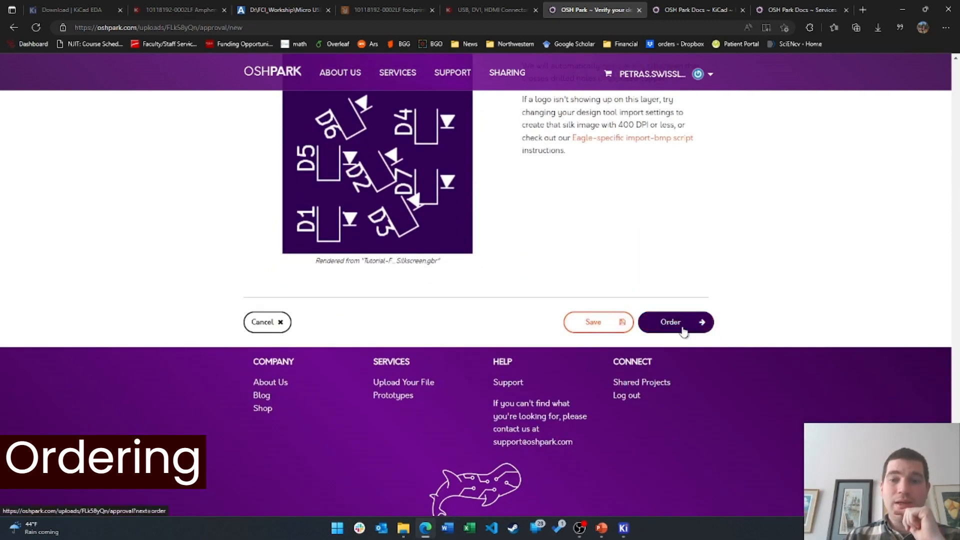
pyautogui.click(698, 334)
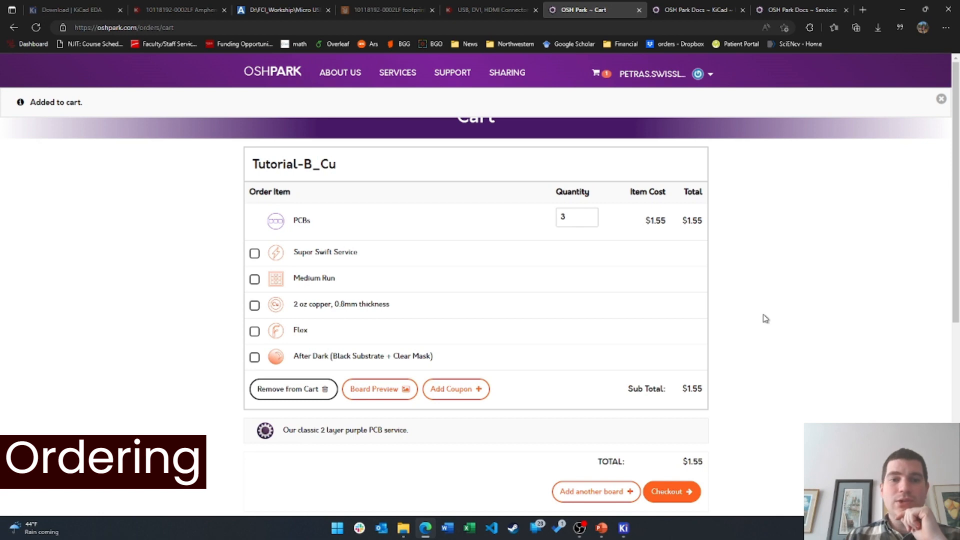
pyautogui.doubleClick(655, 220)
pyautogui.click(582, 216)
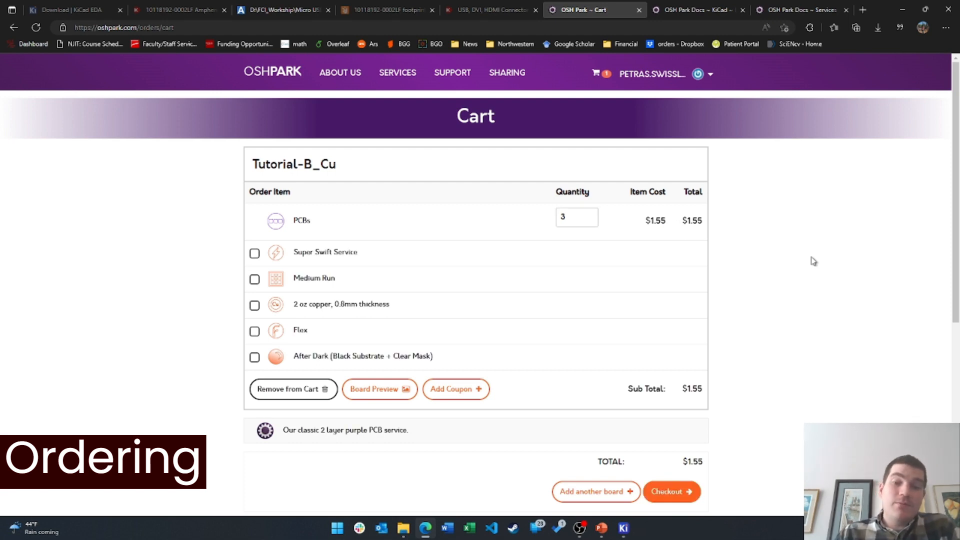
pyautogui.scroll(-6, 774, 303)
pyautogui.scroll(4, 721, 302)
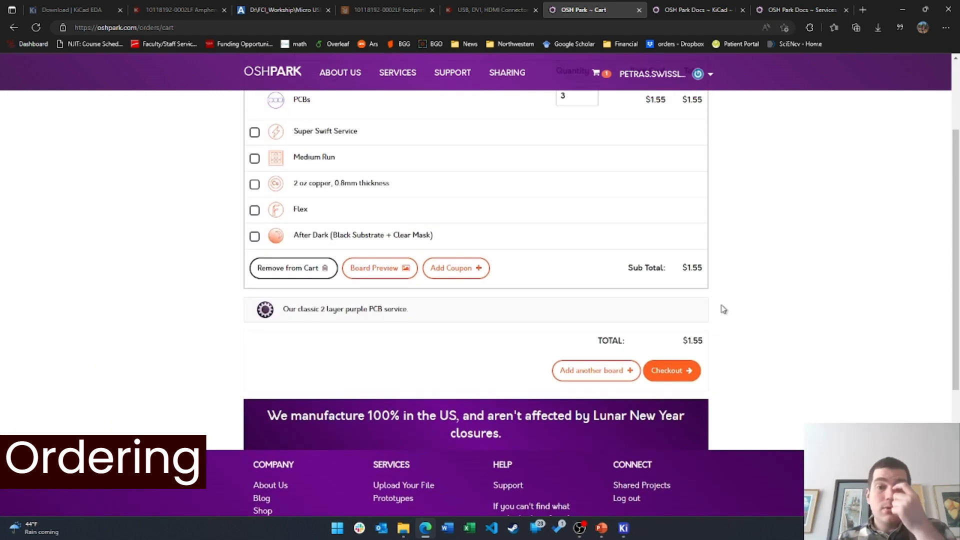
pyautogui.scroll(2, 730, 306)
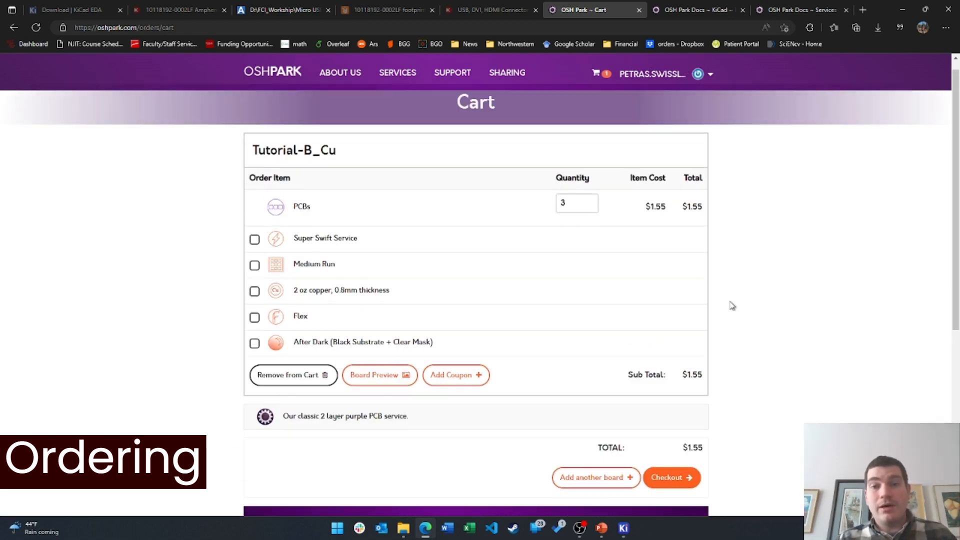
pyautogui.scroll(1, 728, 306)
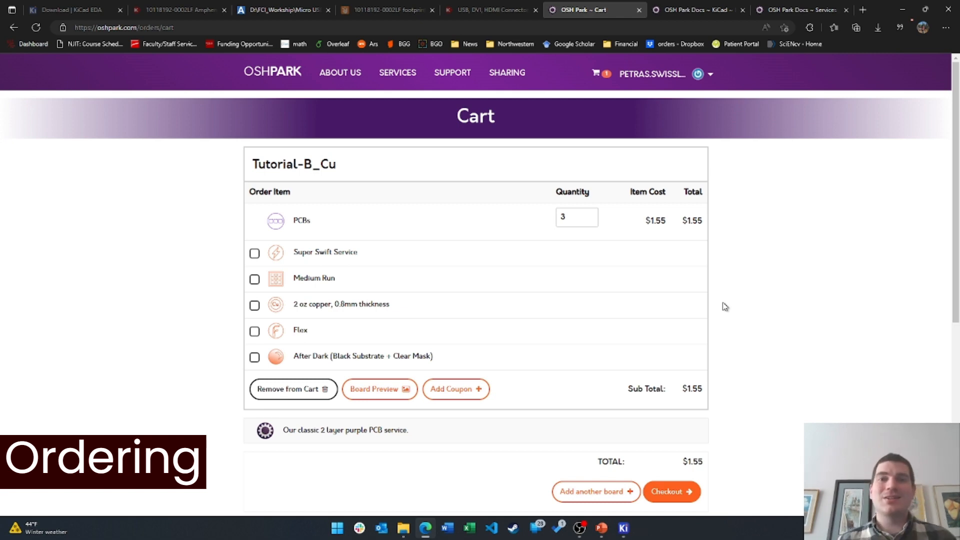
pyautogui.click(579, 528)
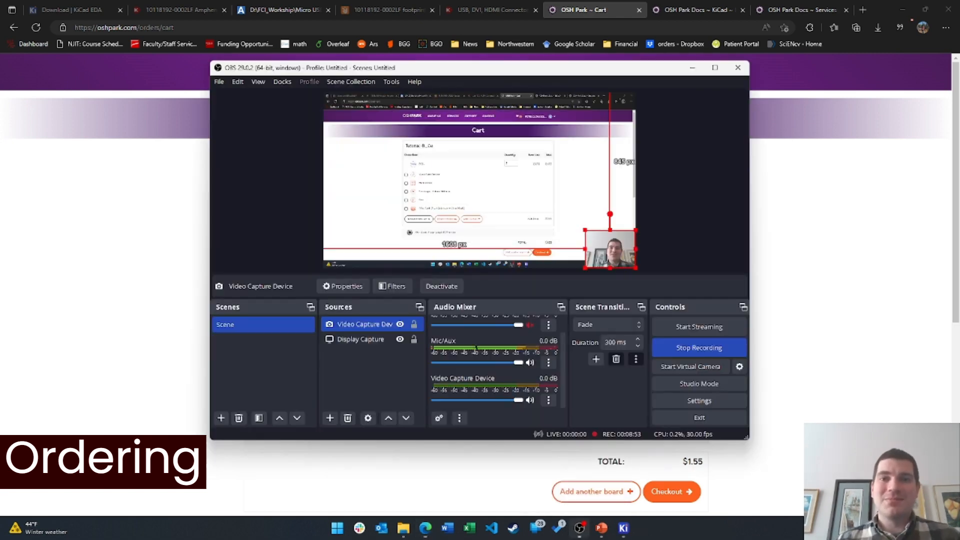